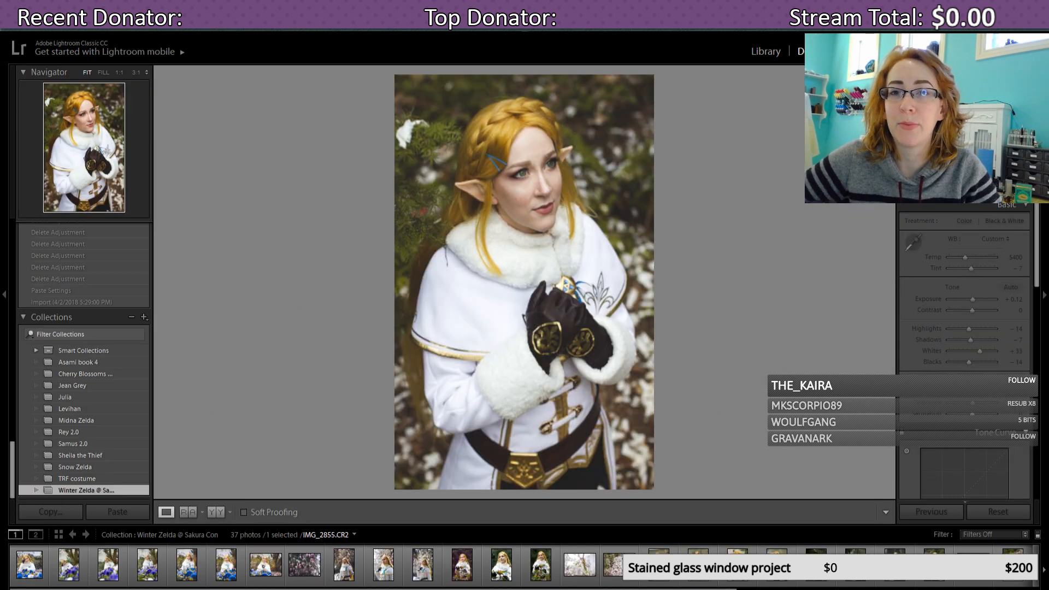
{"action": "left_click", "coordinate": [441, 588]}
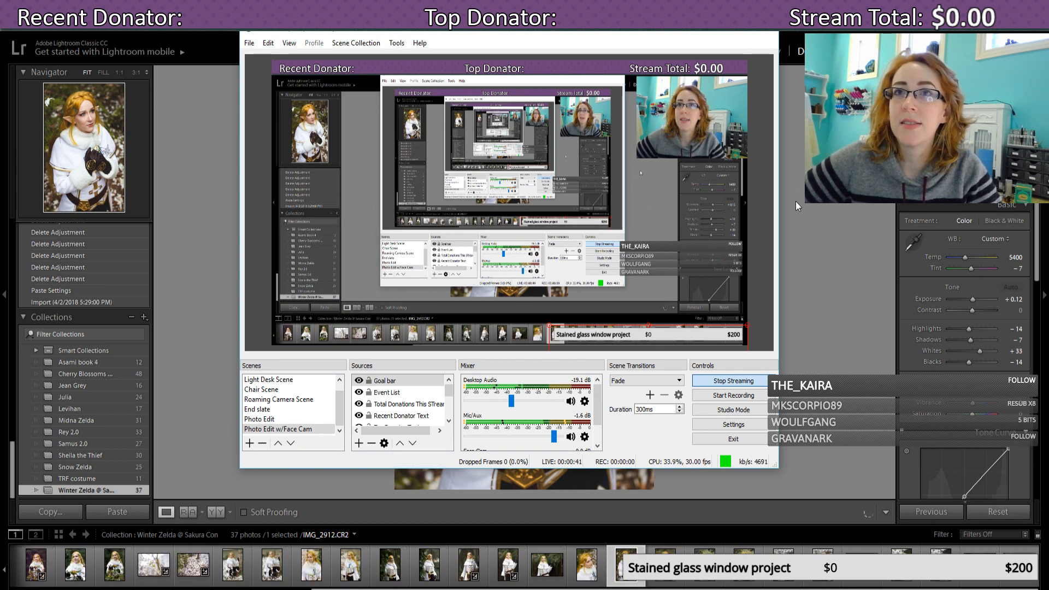
{"action": "left_click", "coordinate": [726, 35]}
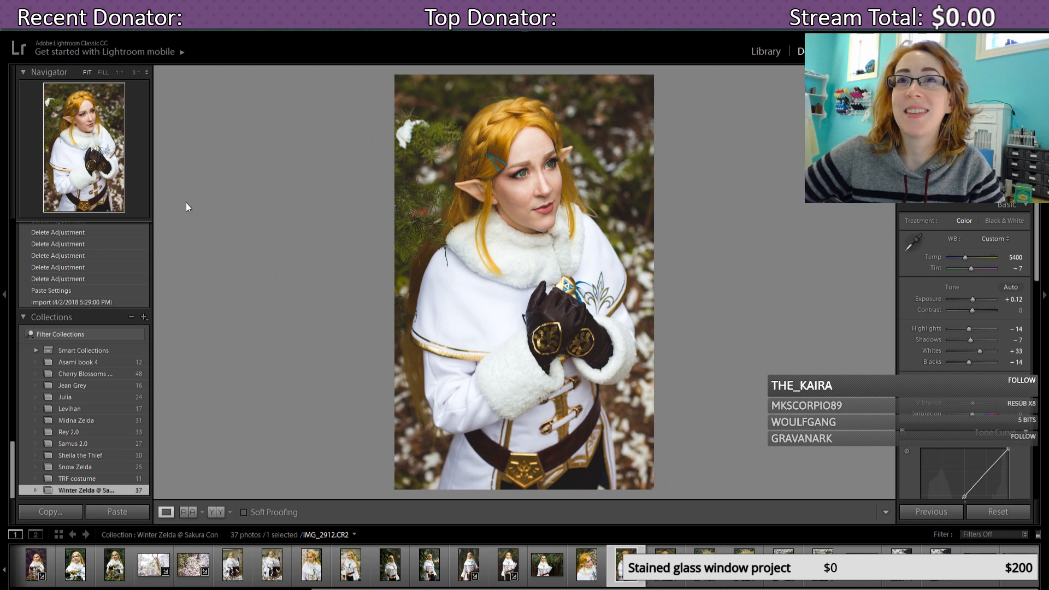
Step: Paint an Adjustment Brush correction with exposure 0.09 over the cheek beside the nose, inspecting the face at 1:1
{"action": "left_click", "coordinate": [117, 72]}
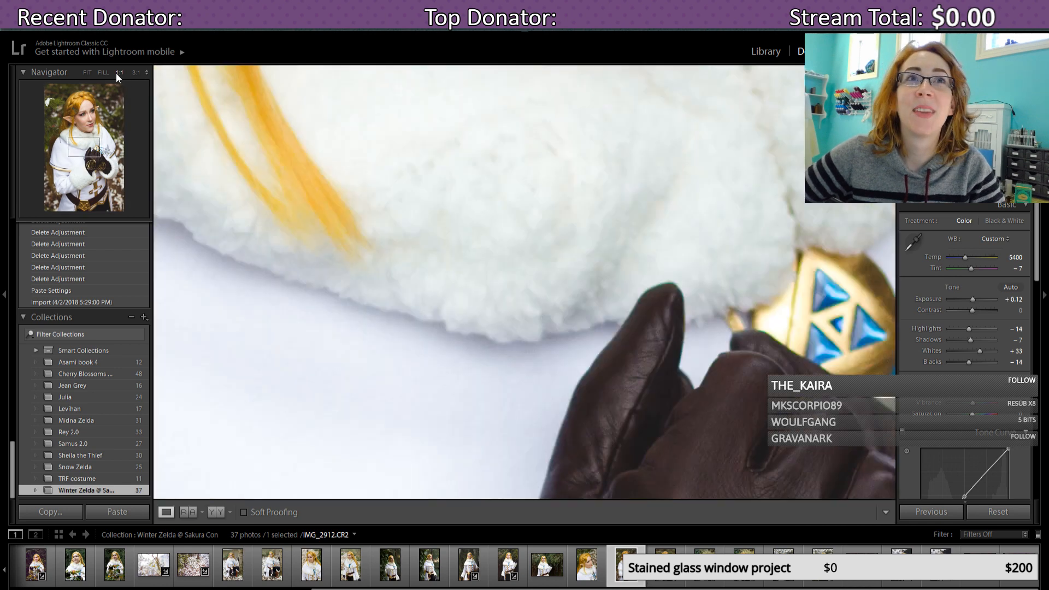
{"action": "left_click", "coordinate": [82, 118]}
{"action": "left_click_drag", "start_coordinate": [82, 118], "coordinate": [88, 123]}
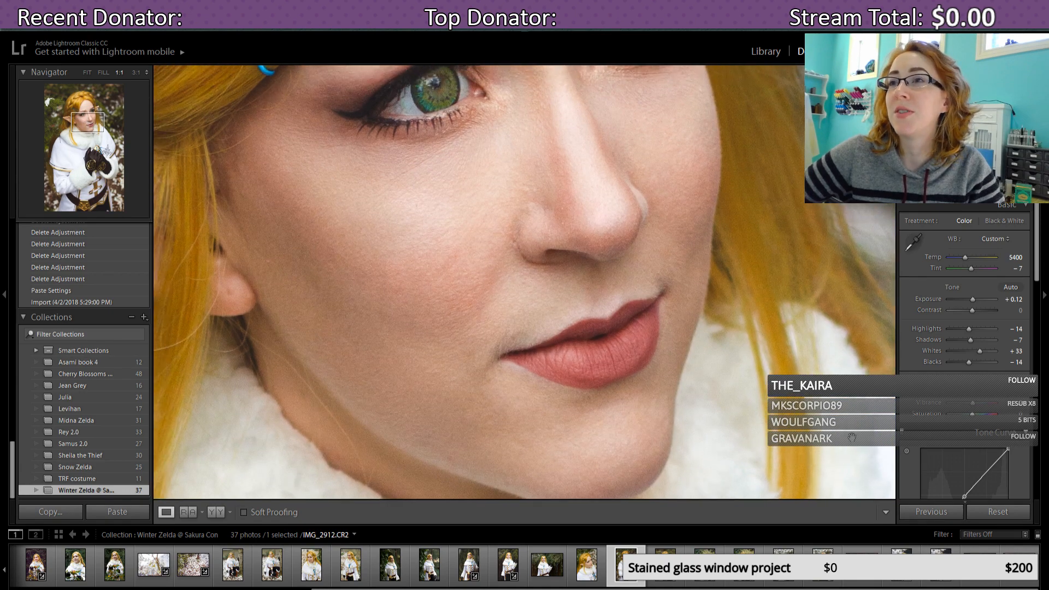
{"action": "left_click", "coordinate": [1014, 190]}
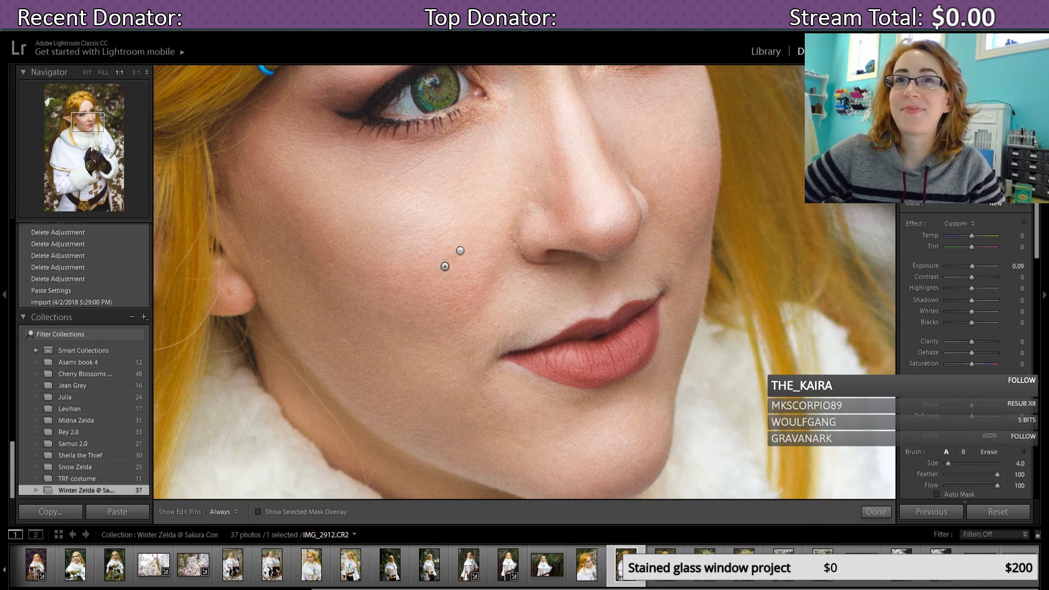
{"action": "key", "text": "h"}
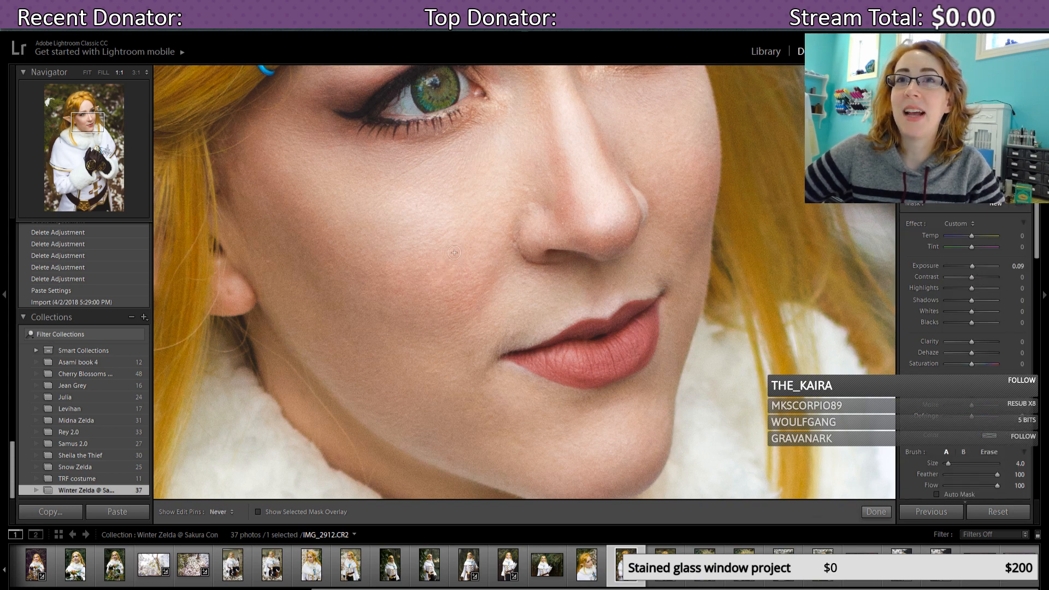
{"action": "mouse_move", "coordinate": [454, 253]}
{"action": "left_mouse_down"}
{"action": "mouse_move", "coordinate": [473, 294]}
{"action": "mouse_move", "coordinate": [462, 265]}
{"action": "left_mouse_up"}
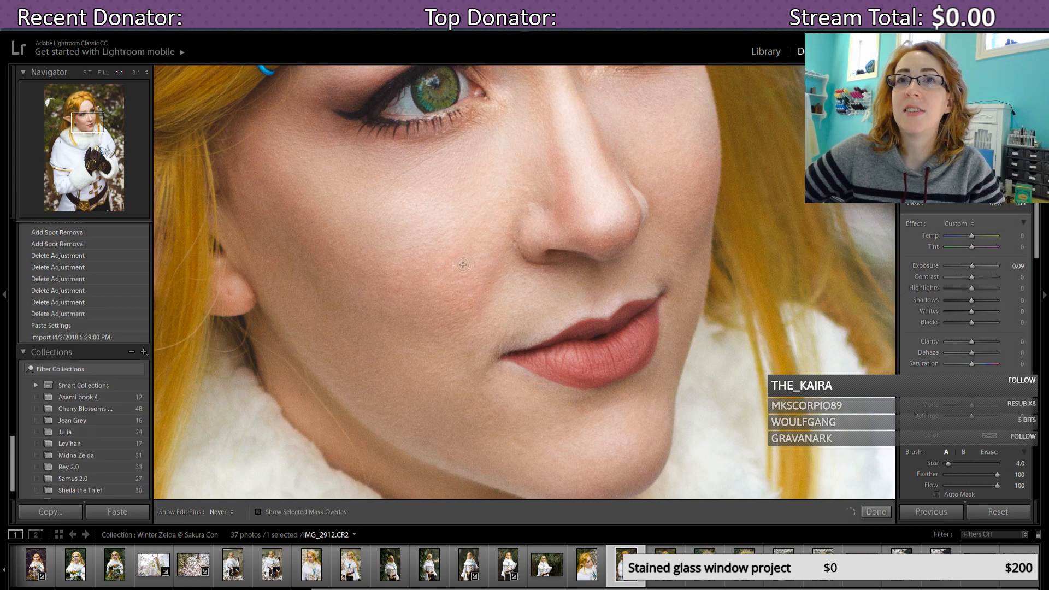
{"action": "key", "text": "h"}
{"action": "key", "text": "h"}
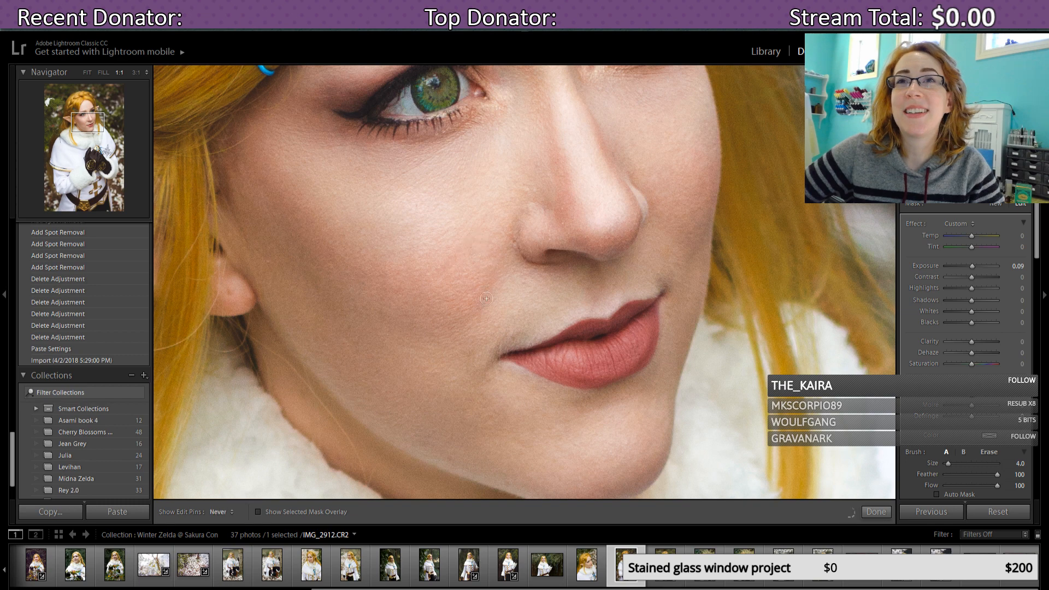
Step: Set the cheek brush adjustment's saturation to -9 and finish the local adjustment
{"action": "key", "text": "h"}
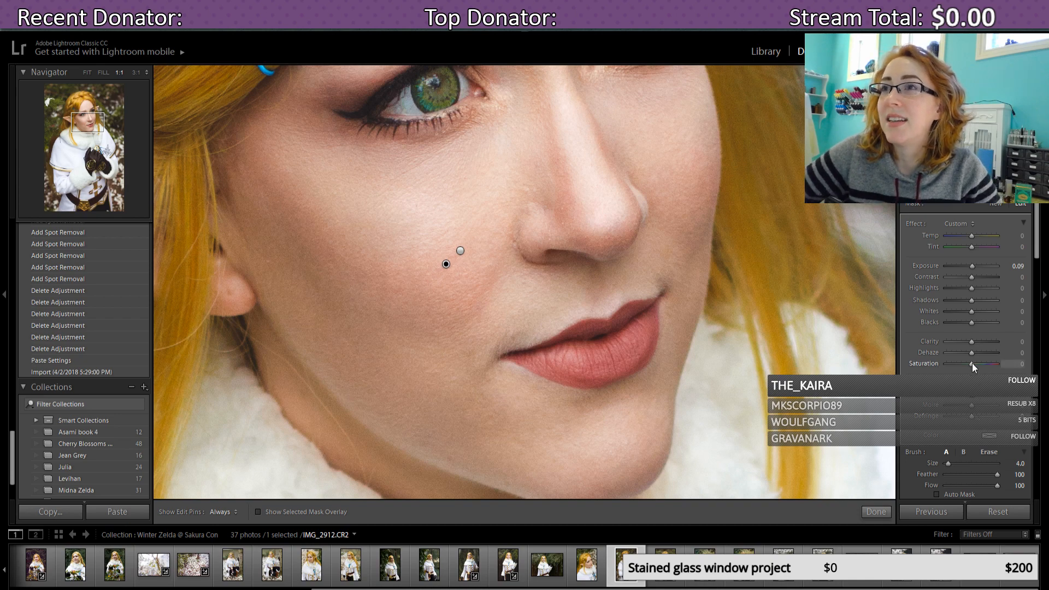
{"action": "left_click_drag", "start_coordinate": [969, 363], "coordinate": [969, 362]}
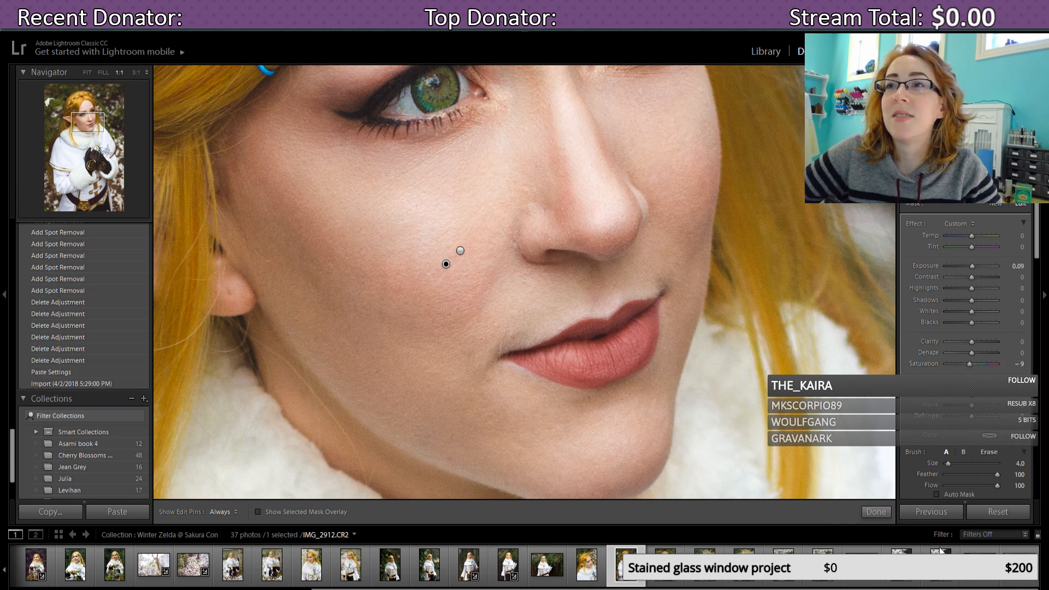
{"action": "left_click", "coordinate": [877, 511]}
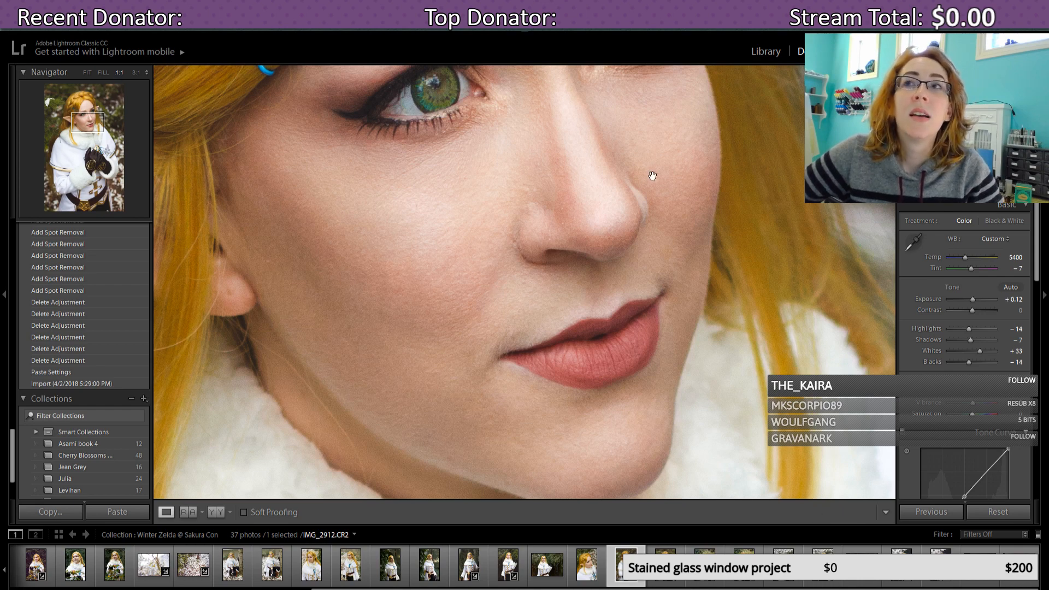
Step: Retouch the mark on the earlobe with Spot Removal and return to the view of the whole photo
{"action": "key", "text": "q"}
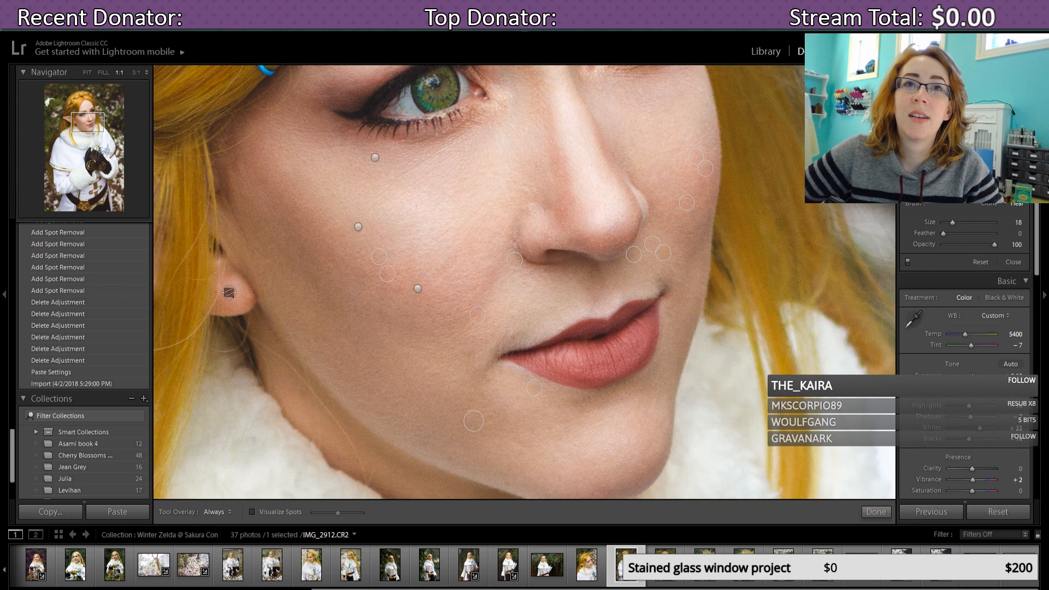
{"action": "left_click", "coordinate": [229, 293]}
{"action": "left_click", "coordinate": [874, 508]}
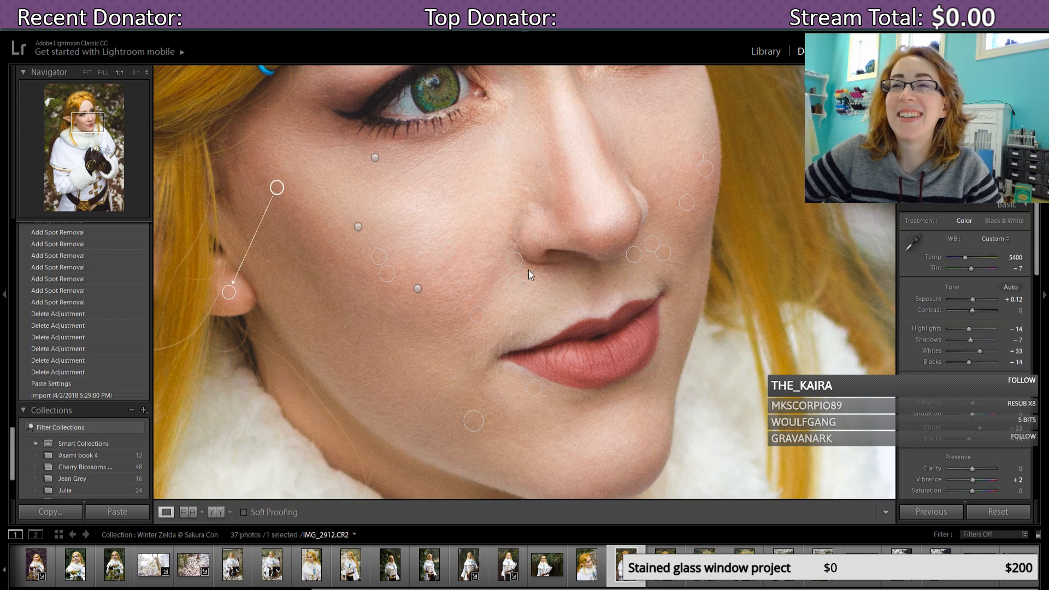
{"action": "key", "text": "z"}
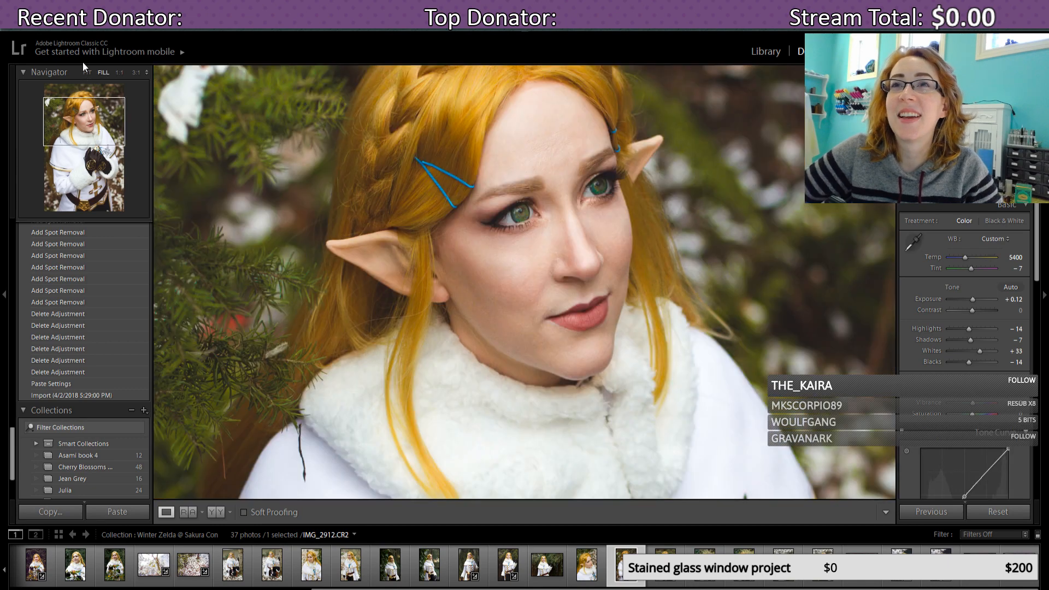
{"action": "left_click", "coordinate": [87, 73]}
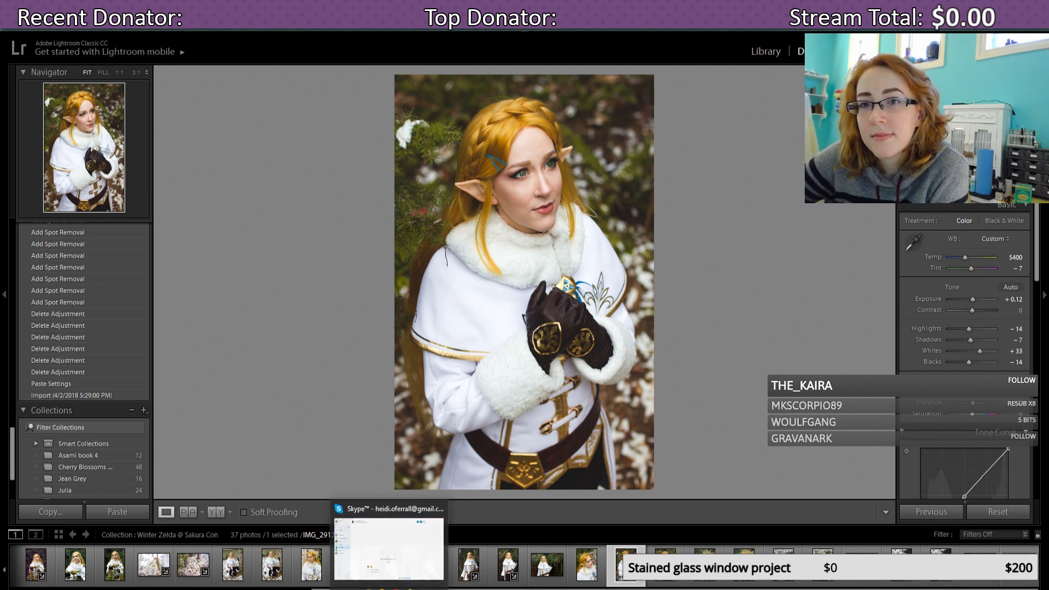
Step: Quit Skype
{"action": "right_click", "coordinate": [389, 589]}
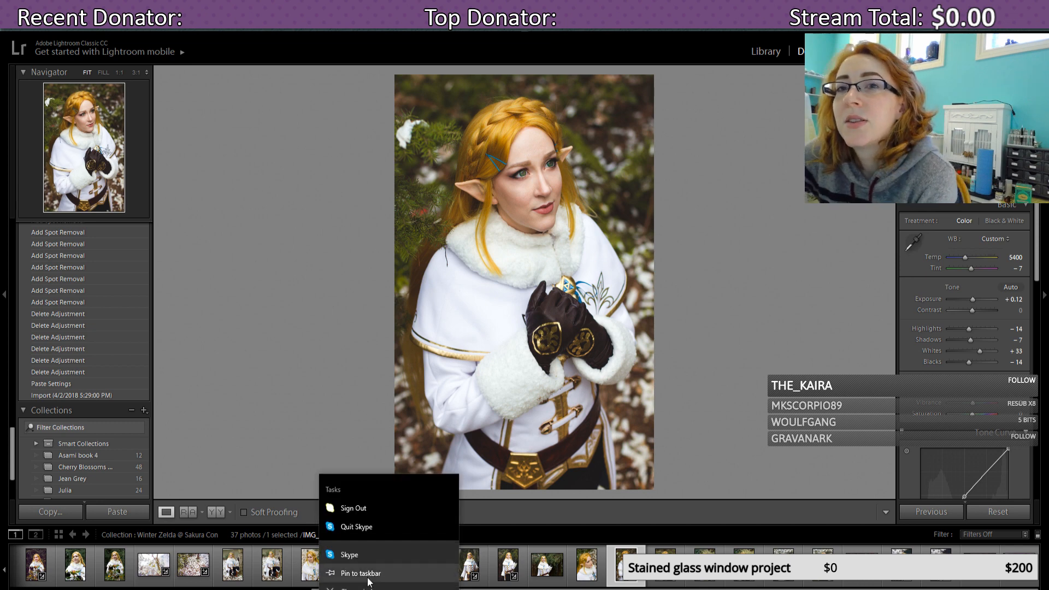
{"action": "left_click", "coordinate": [357, 527]}
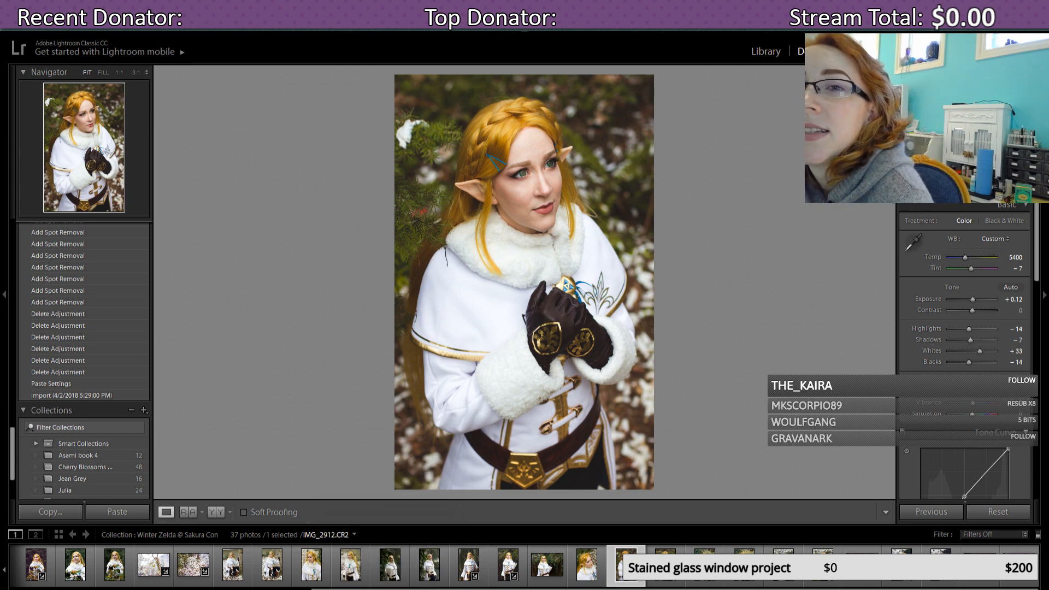
Step: Switch to Photoshop, save and close IMG_3146.psd, and close IMG_0971.psd, IMG_2893-print.psd and IMG_2893-print.png
{"action": "left_click", "coordinate": [377, 588]}
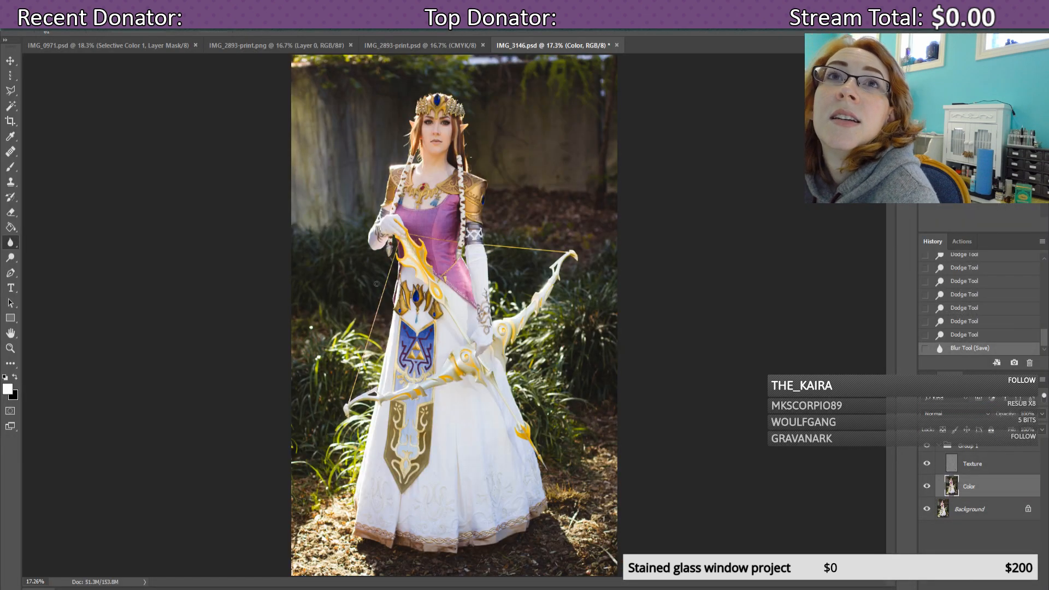
{"action": "left_click", "coordinate": [617, 46]}
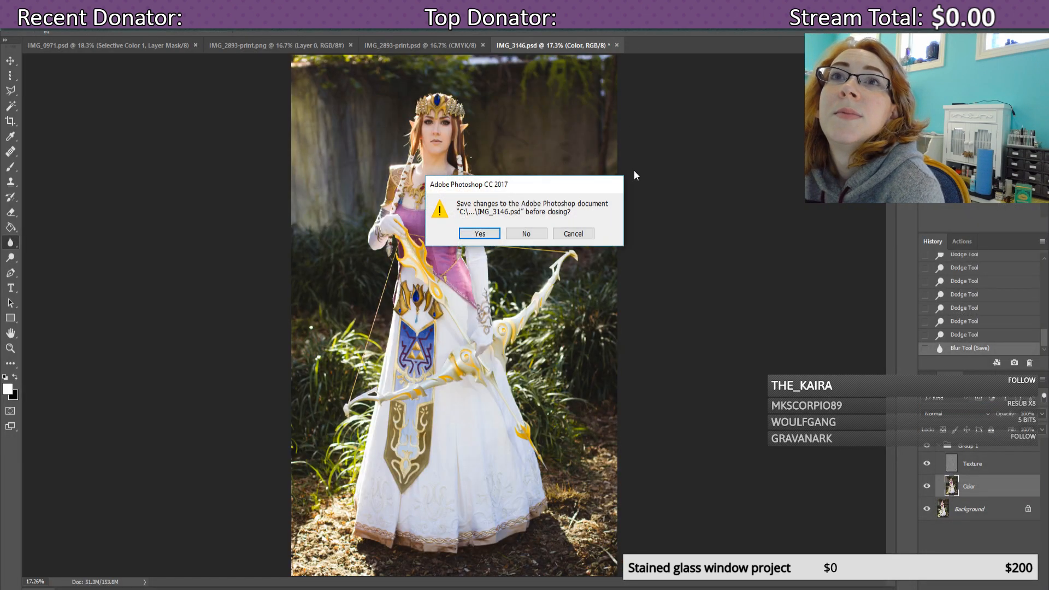
{"action": "left_click", "coordinate": [480, 234]}
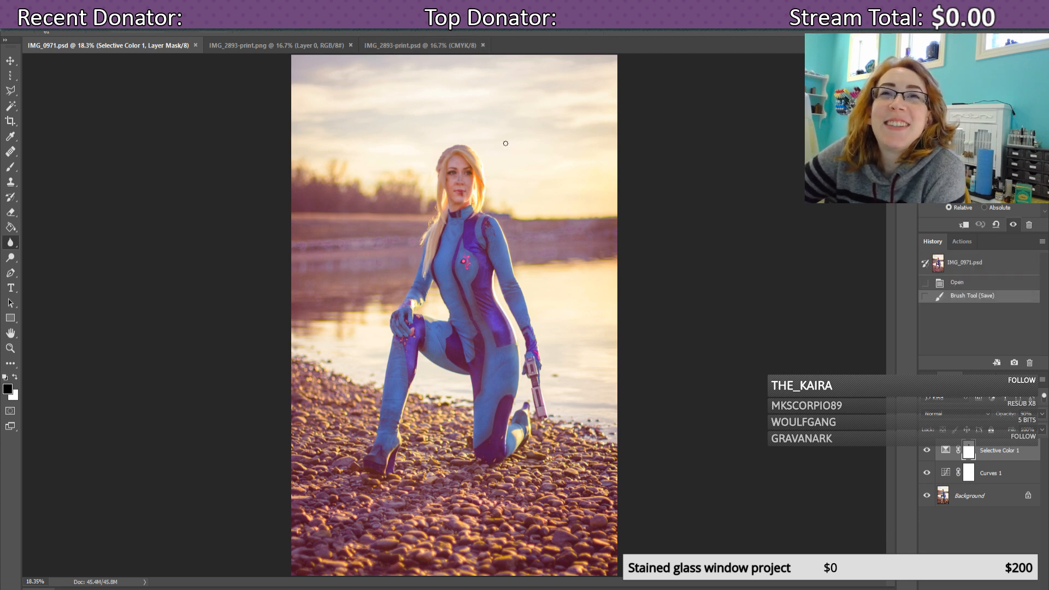
{"action": "left_click", "coordinate": [195, 45]}
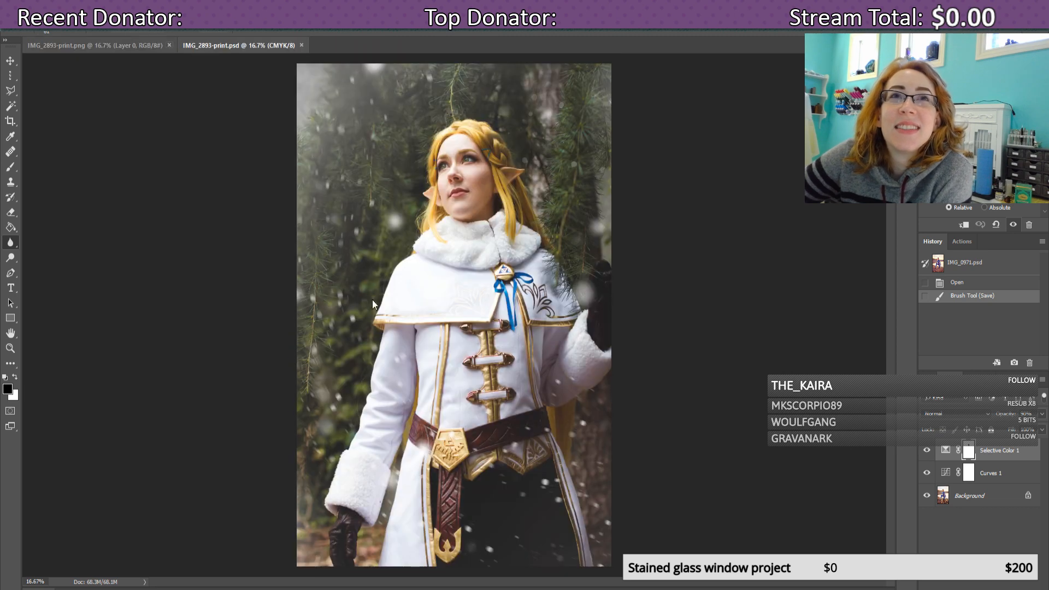
{"action": "left_click", "coordinate": [301, 44]}
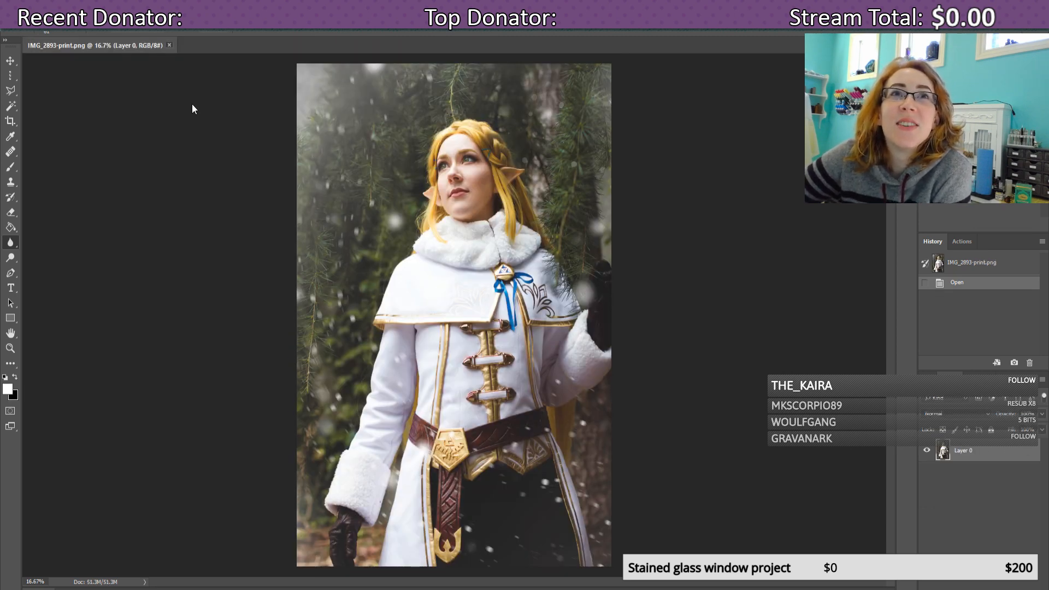
{"action": "left_click", "coordinate": [170, 44]}
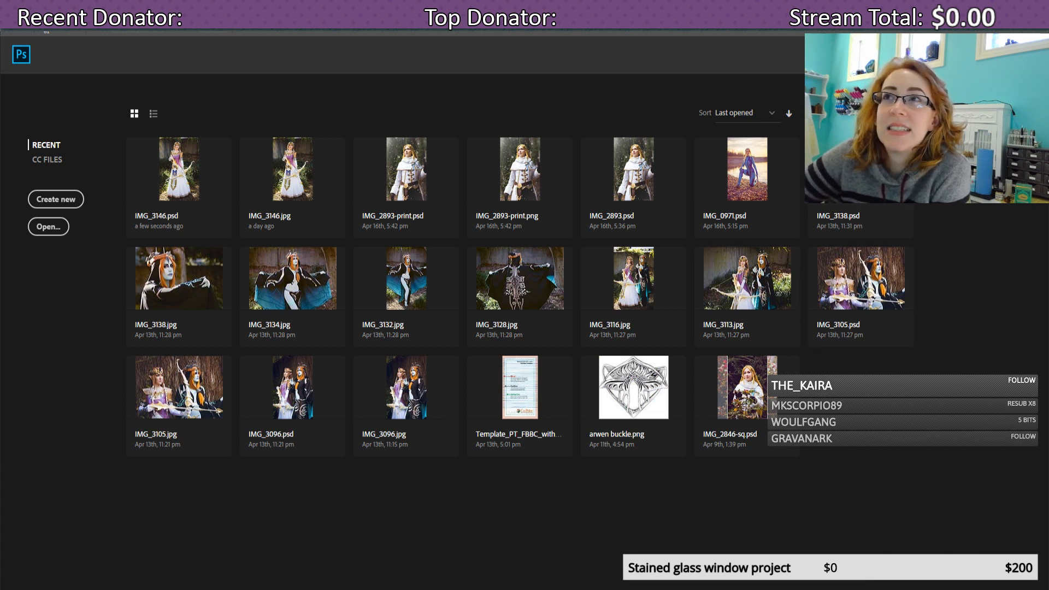
Step: Switch back to Lightroom and set the exposure of IMG_2912.CR2 to +0.24
{"action": "mouse_move", "coordinate": [442, 589]}
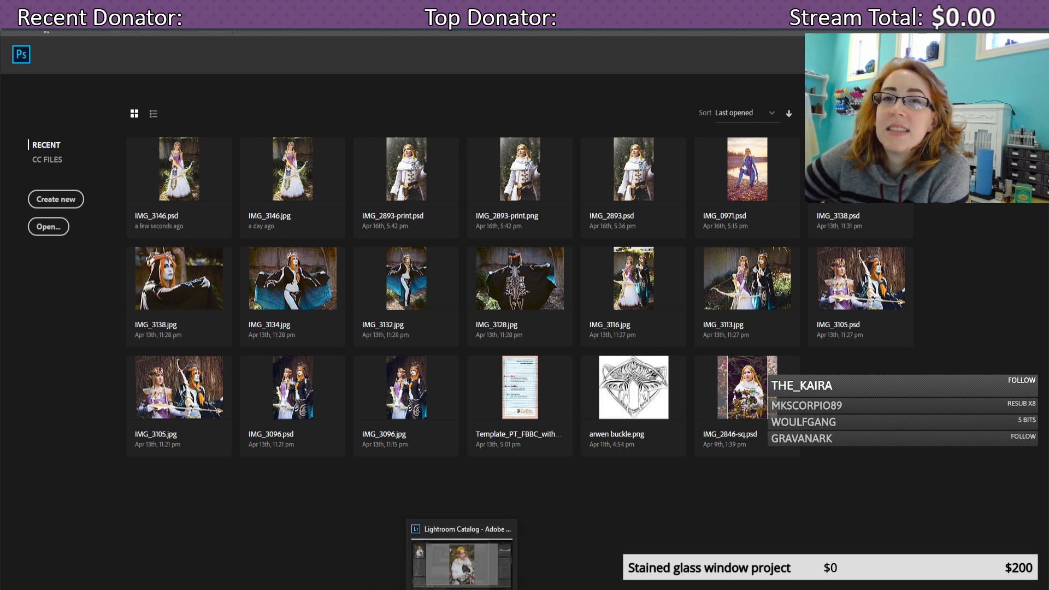
{"action": "left_click", "coordinate": [470, 563]}
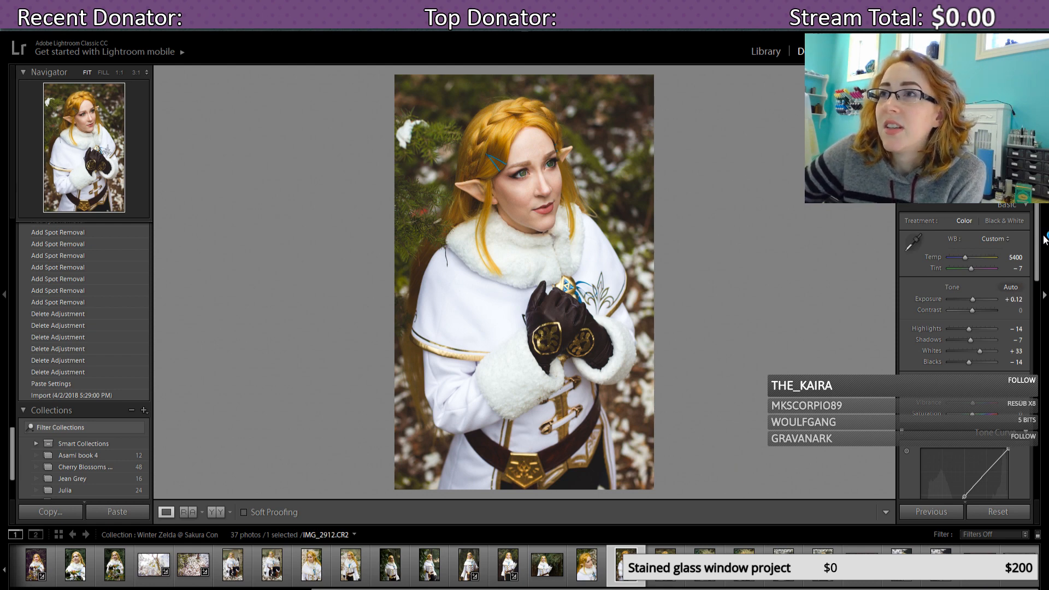
{"action": "scroll", "coordinate": [1038, 263], "scroll_direction": "down", "scroll_amount": 2}
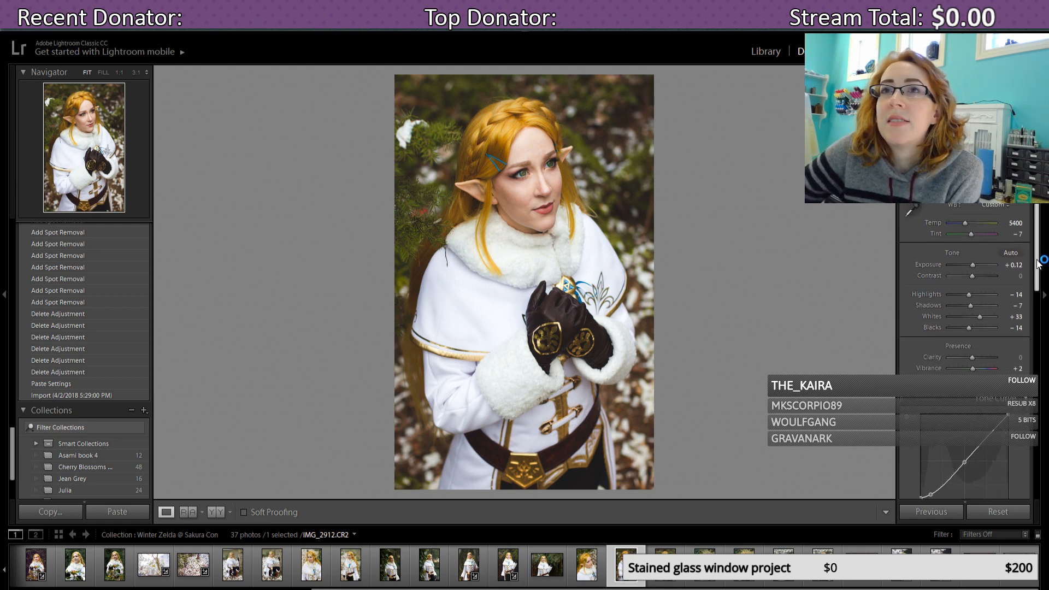
{"action": "scroll", "coordinate": [1038, 262], "scroll_direction": "down", "scroll_amount": 1}
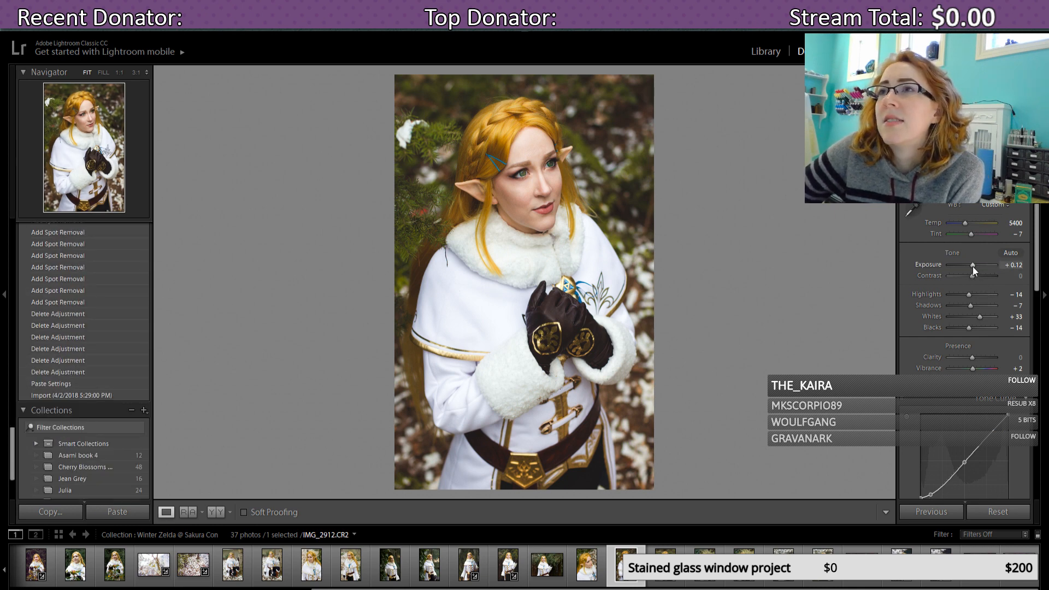
{"action": "left_click_drag", "start_coordinate": [973, 267], "coordinate": [971, 266]}
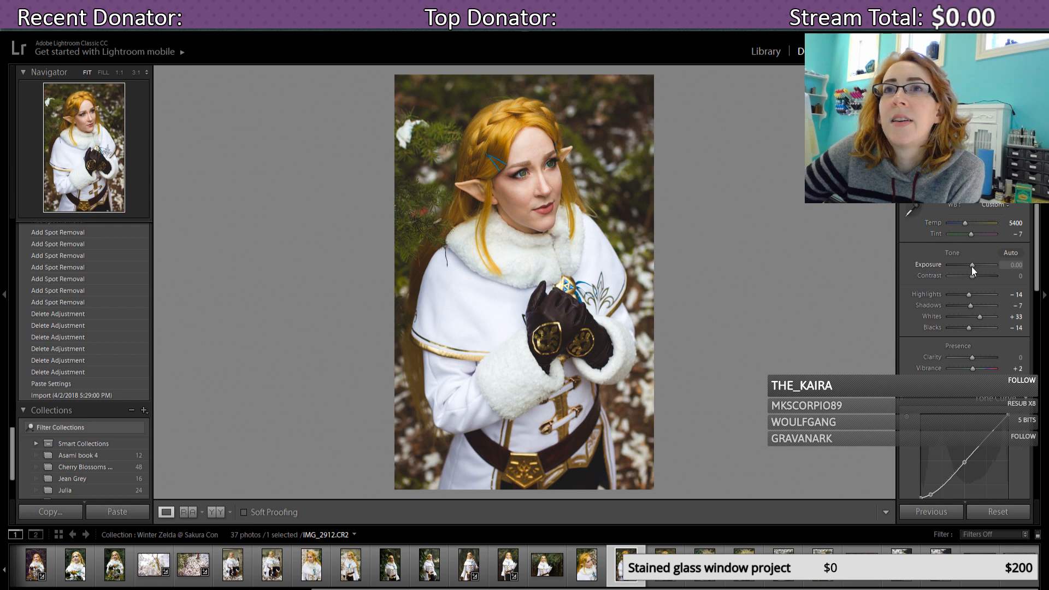
{"action": "left_click_drag", "start_coordinate": [972, 267], "coordinate": [972, 266]}
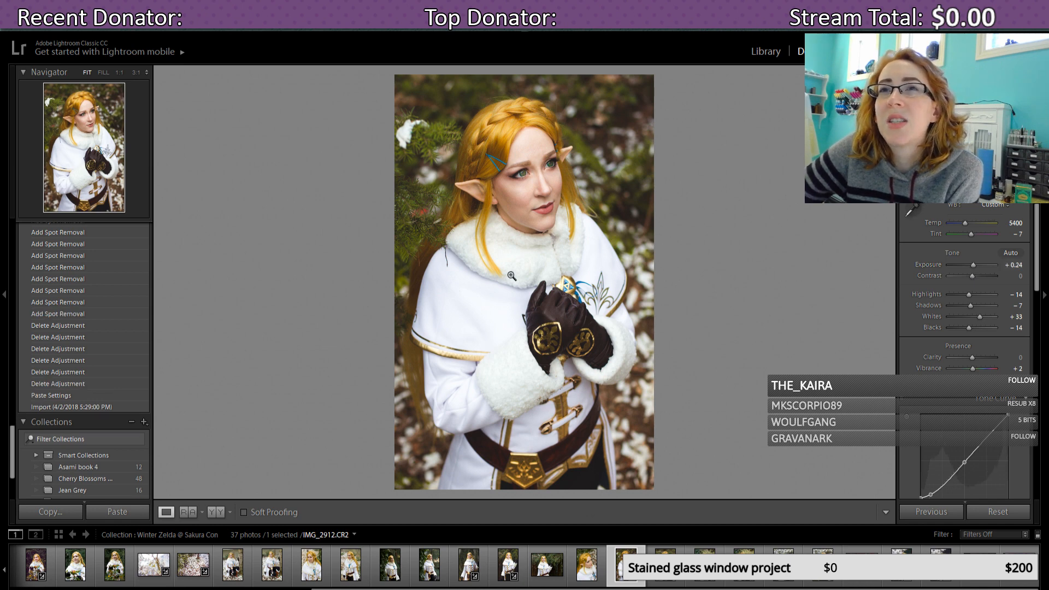
Step: Set the photo's contrast to -19 and reset its vibrance to 0
{"action": "scroll", "coordinate": [977, 257], "scroll_direction": "down", "scroll_amount": 2}
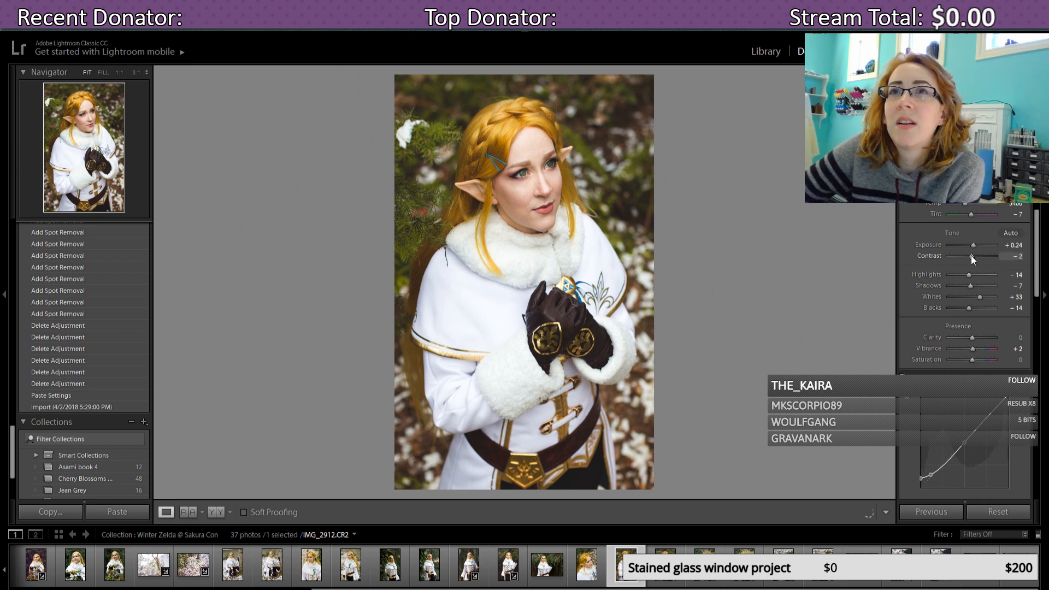
{"action": "left_click_drag", "start_coordinate": [973, 257], "coordinate": [968, 261]}
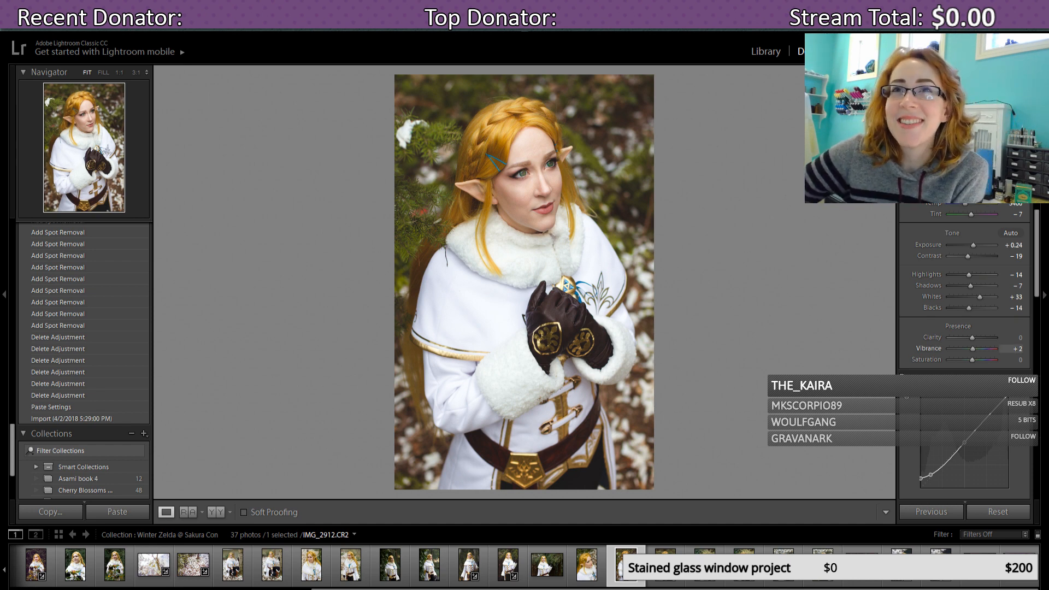
{"action": "scroll", "coordinate": [1038, 274], "scroll_direction": "down", "scroll_amount": 2}
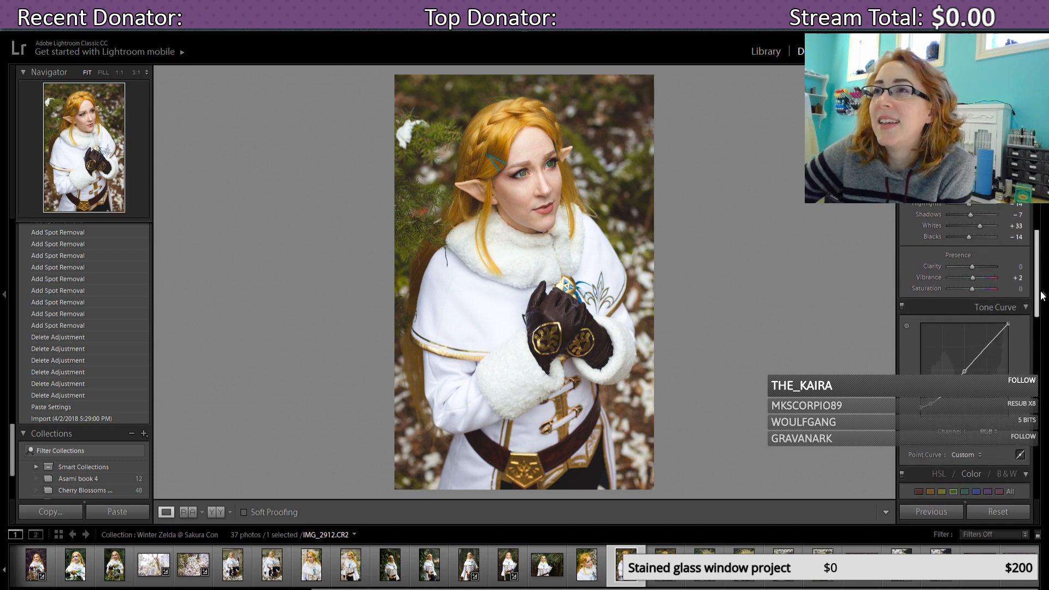
{"action": "double_click", "coordinate": [972, 278]}
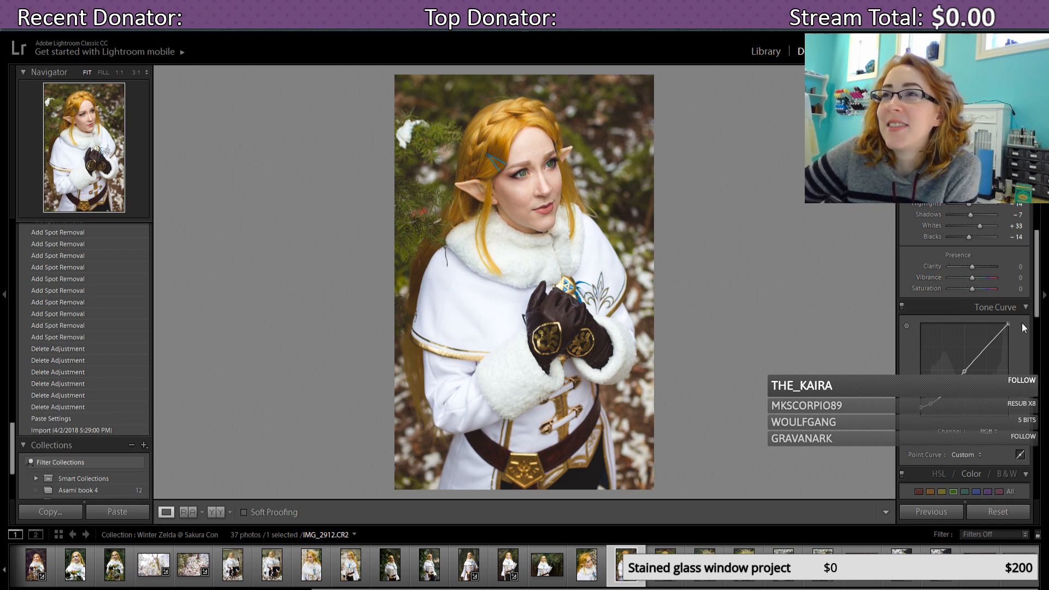
Step: Set the green primary hue to +10 and the shadows tint to -2 in the photo's camera calibration
{"action": "left_click_drag", "start_coordinate": [1037, 302], "coordinate": [1043, 266]}
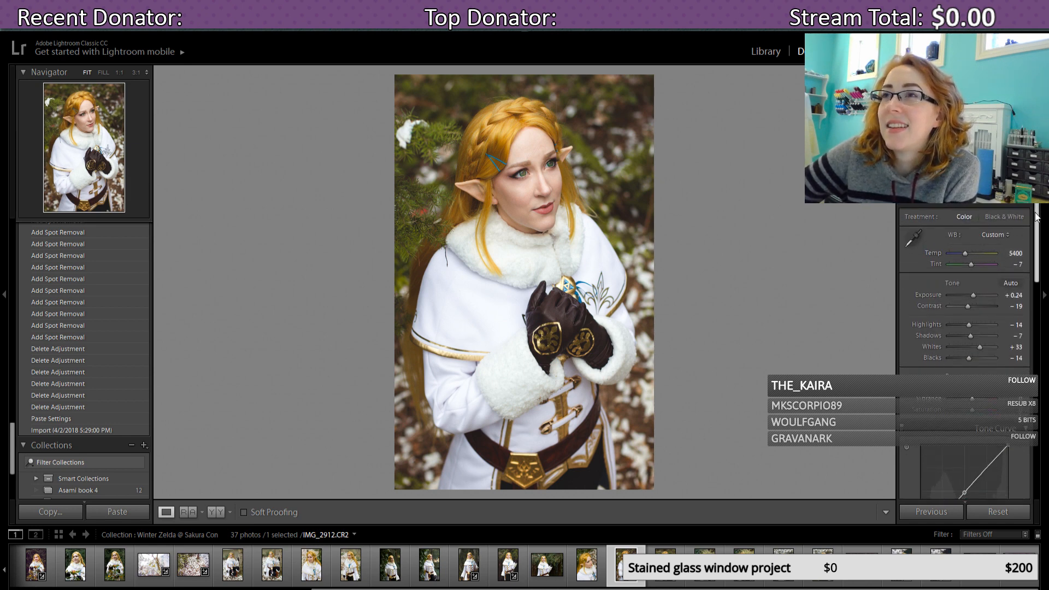
{"action": "left_click_drag", "start_coordinate": [1037, 217], "coordinate": [1037, 451]}
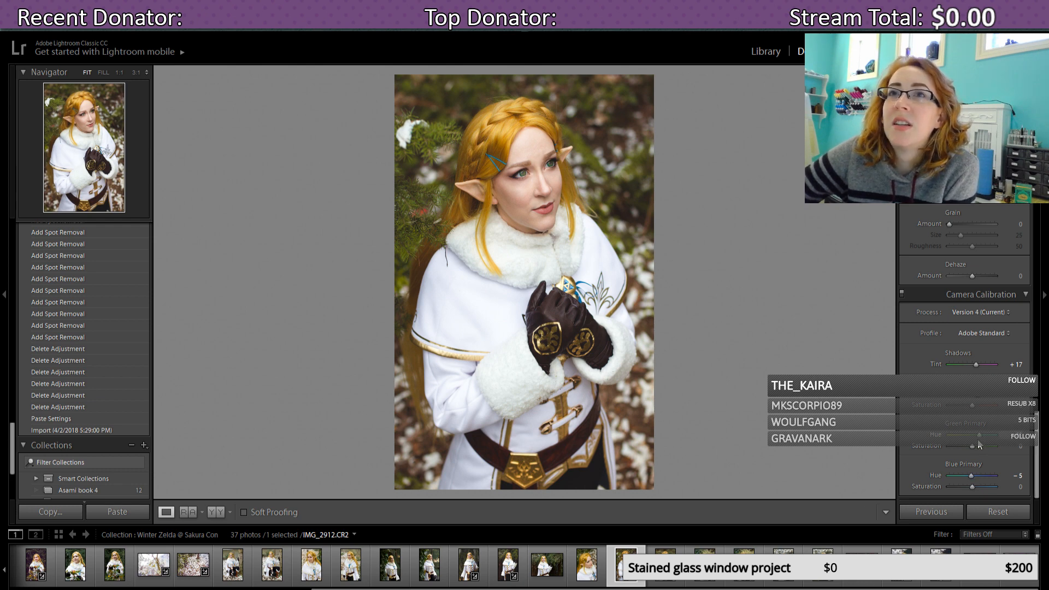
{"action": "left_click_drag", "start_coordinate": [981, 440], "coordinate": [975, 444]}
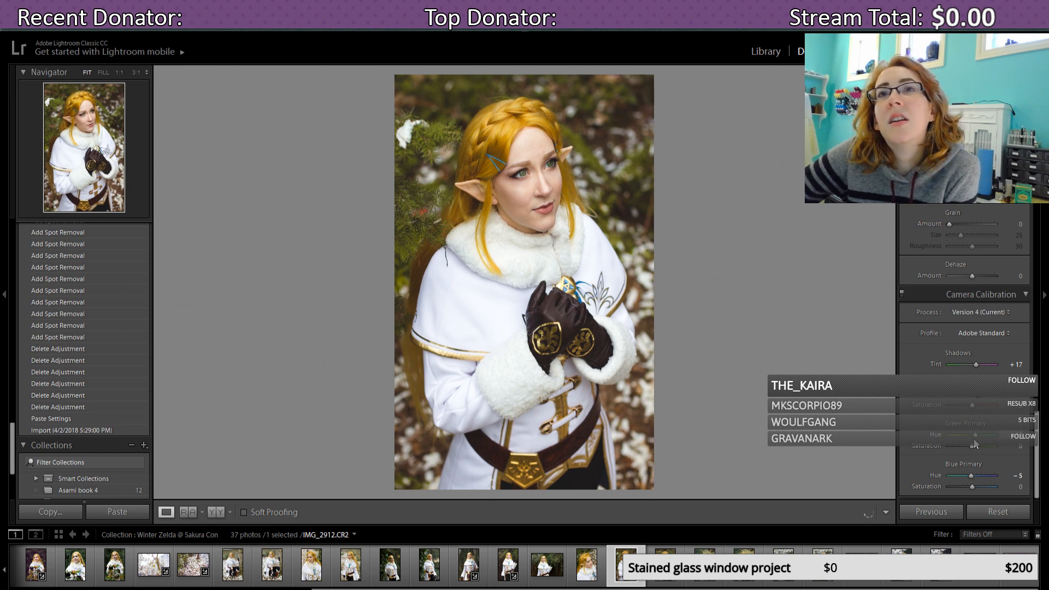
{"action": "left_click_drag", "start_coordinate": [972, 441], "coordinate": [975, 440]}
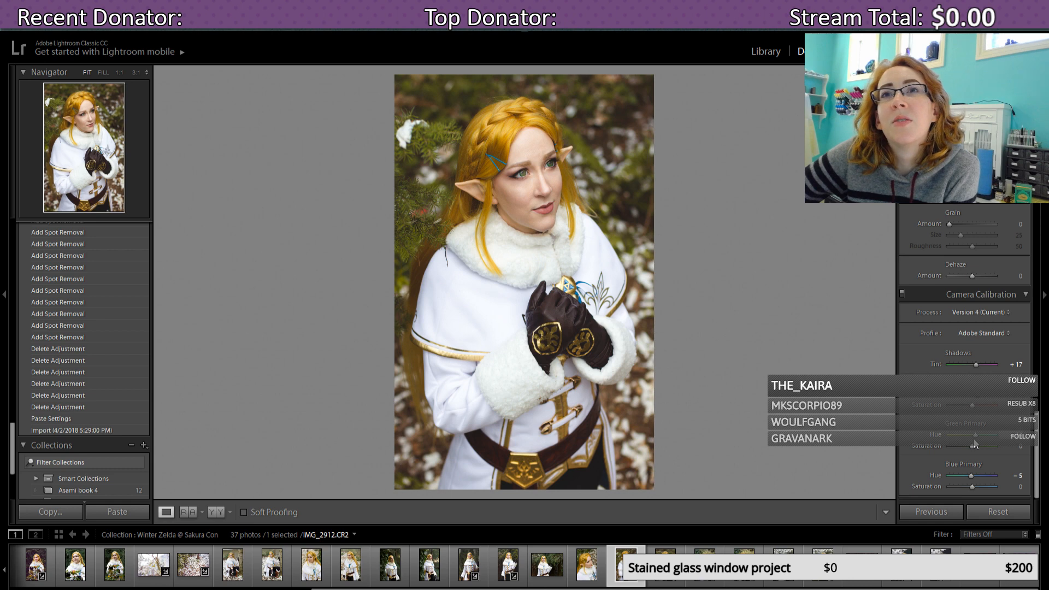
{"action": "mouse_move", "coordinate": [975, 443]}
{"action": "left_mouse_down"}
{"action": "mouse_move", "coordinate": [998, 442]}
{"action": "mouse_move", "coordinate": [976, 447]}
{"action": "left_mouse_up"}
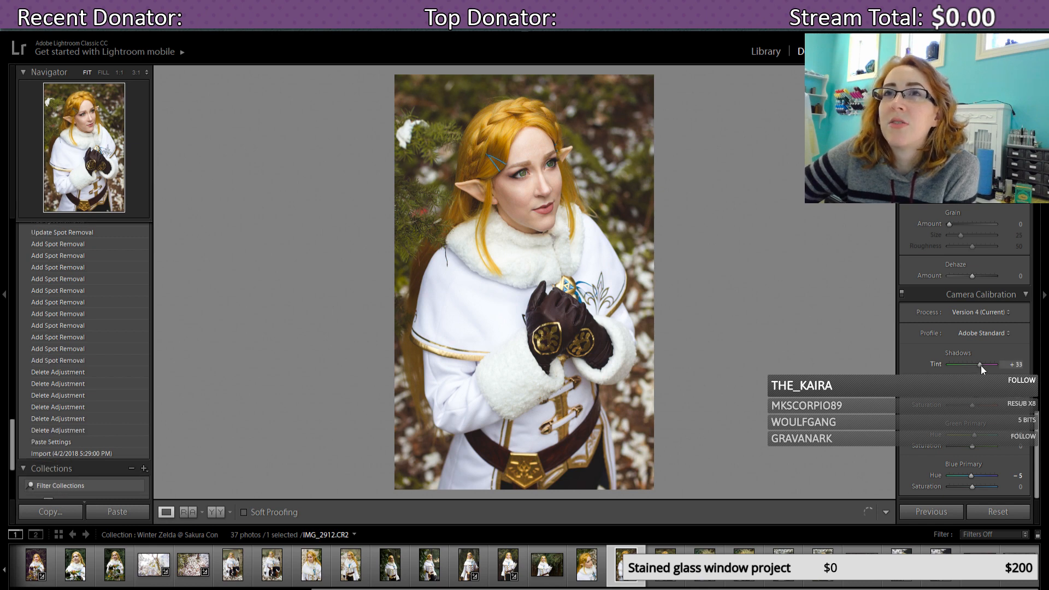
{"action": "left_click_drag", "start_coordinate": [981, 365], "coordinate": [972, 369]}
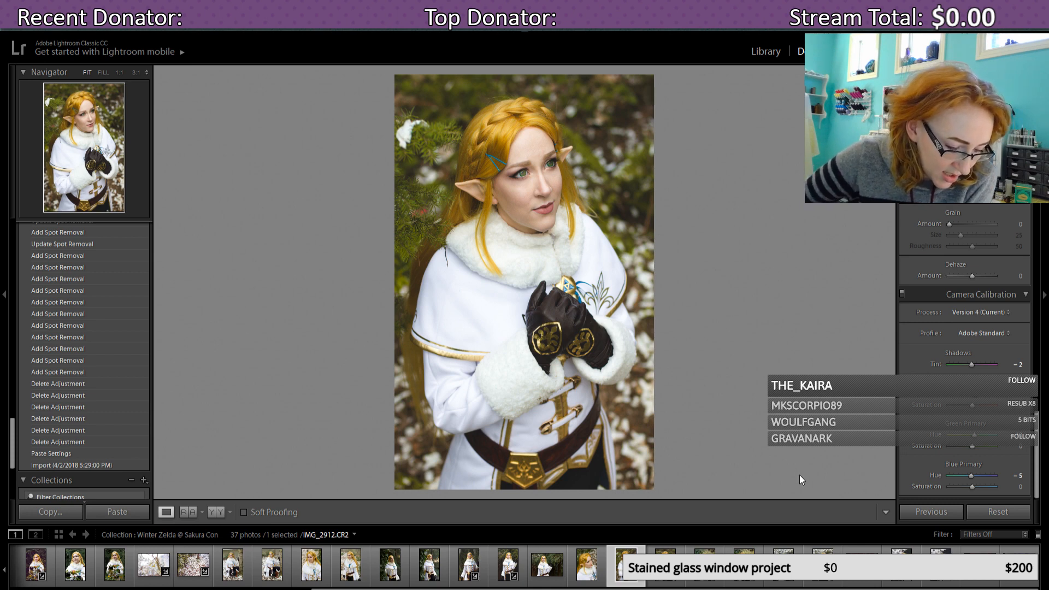
{"action": "key", "text": "Right"}
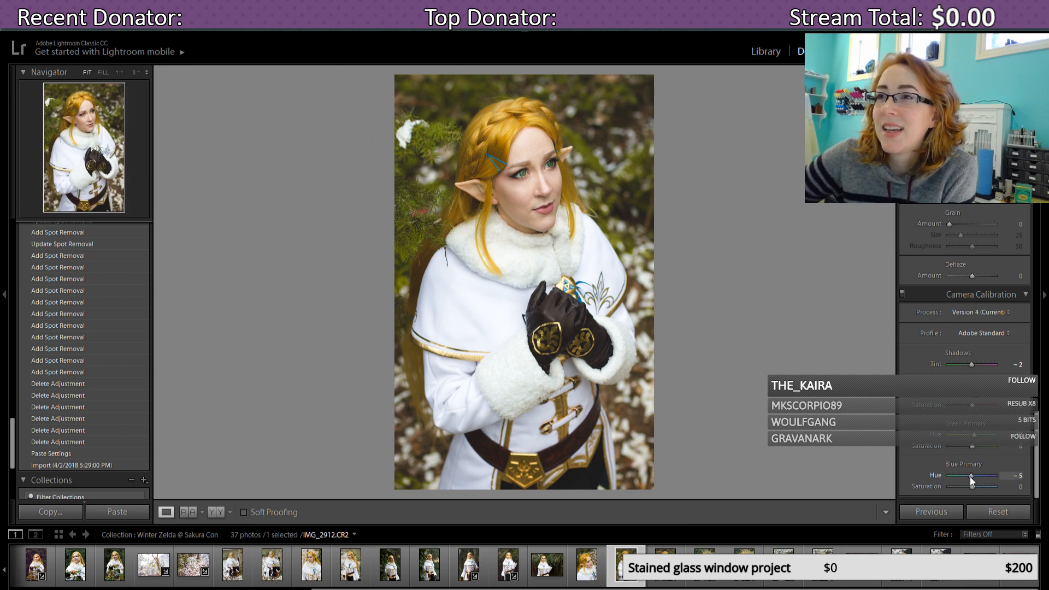
Step: Set the camera calibration's blue primary hue to -5 and its red primary hue to +12
{"action": "left_click_drag", "start_coordinate": [970, 477], "coordinate": [968, 478]}
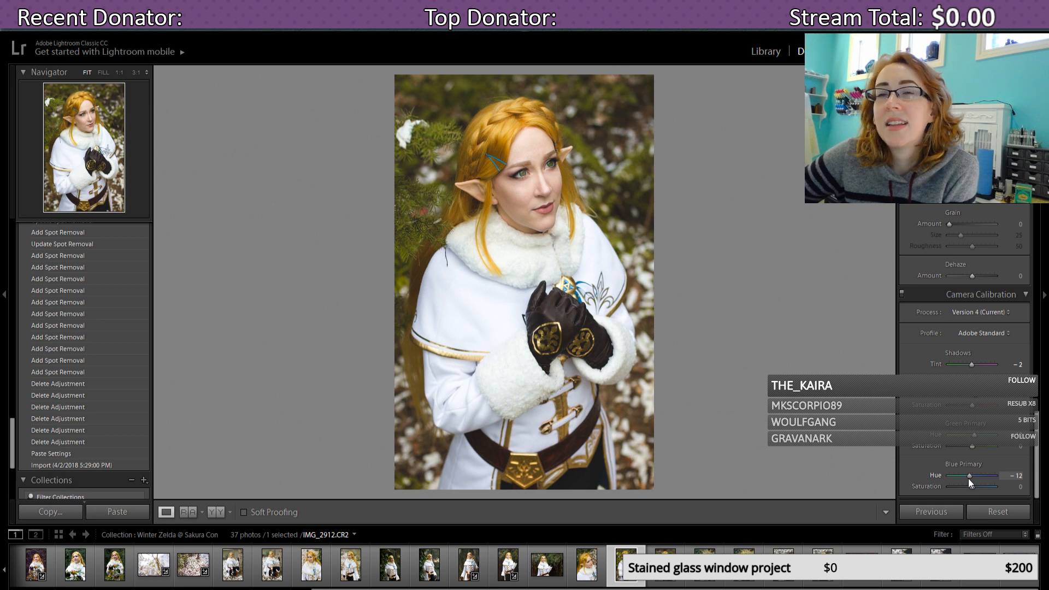
{"action": "left_click_drag", "start_coordinate": [969, 478], "coordinate": [969, 483]}
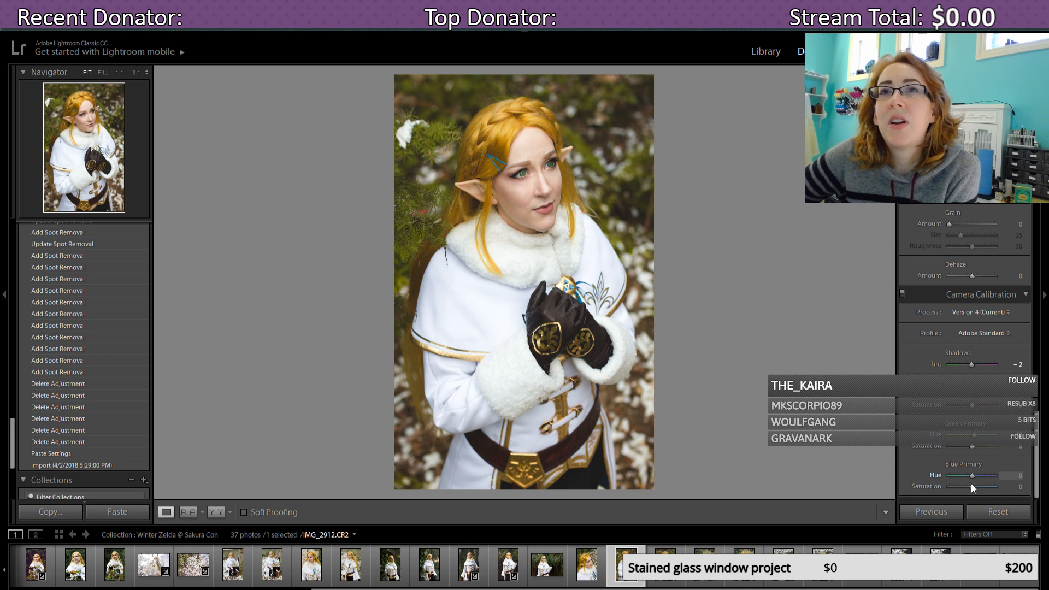
{"action": "left_click_drag", "start_coordinate": [971, 484], "coordinate": [968, 486]}
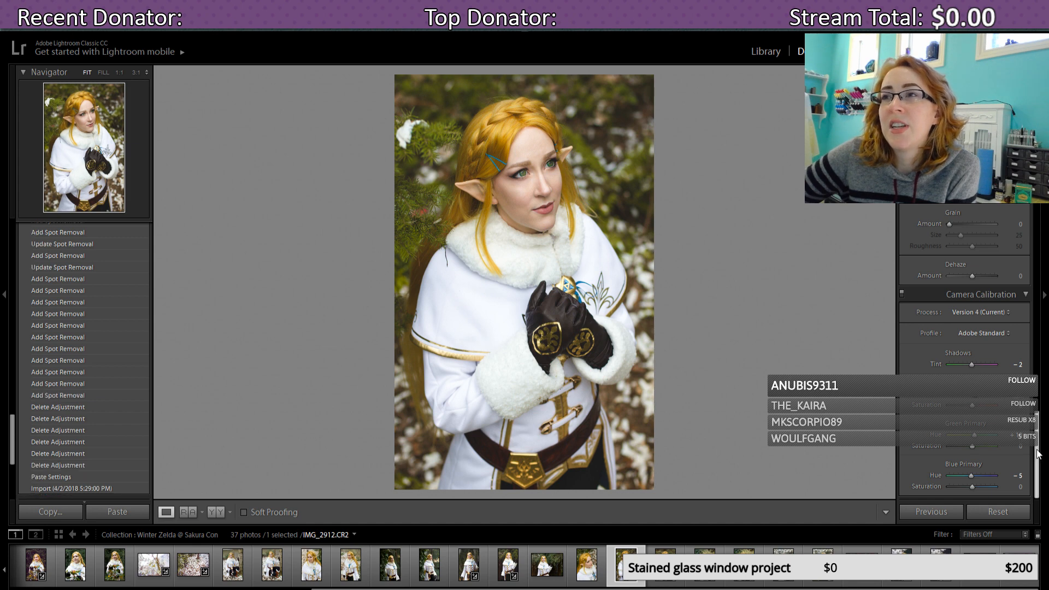
Step: Move the tone curve's midtone point to about 55.3 / 50.2 % and its shadow point to about 16.5 / 16.9 %
{"action": "left_click_drag", "start_coordinate": [1039, 453], "coordinate": [1038, 257]}
{"action": "scroll", "coordinate": [99, 433], "scroll_direction": "up", "scroll_amount": 15}
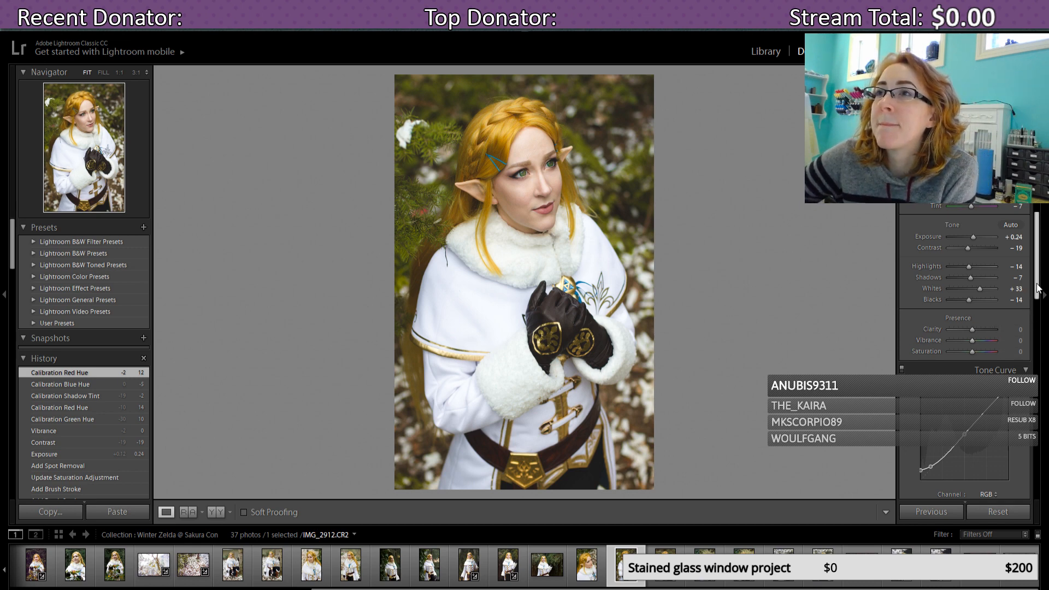
{"action": "left_click_drag", "start_coordinate": [1037, 288], "coordinate": [1040, 371]}
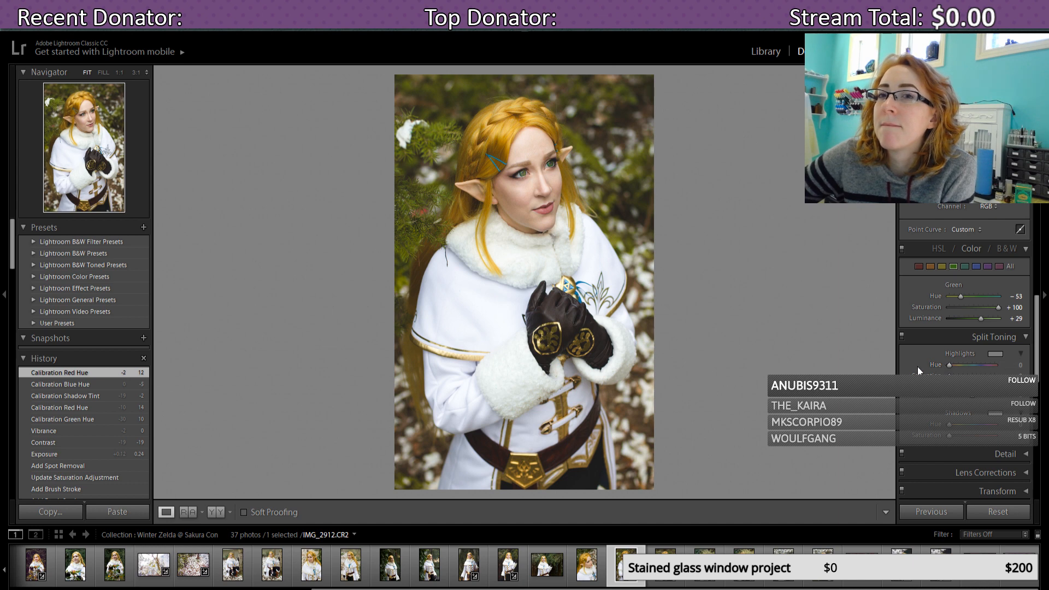
{"action": "left_click_drag", "start_coordinate": [1039, 362], "coordinate": [1043, 306]}
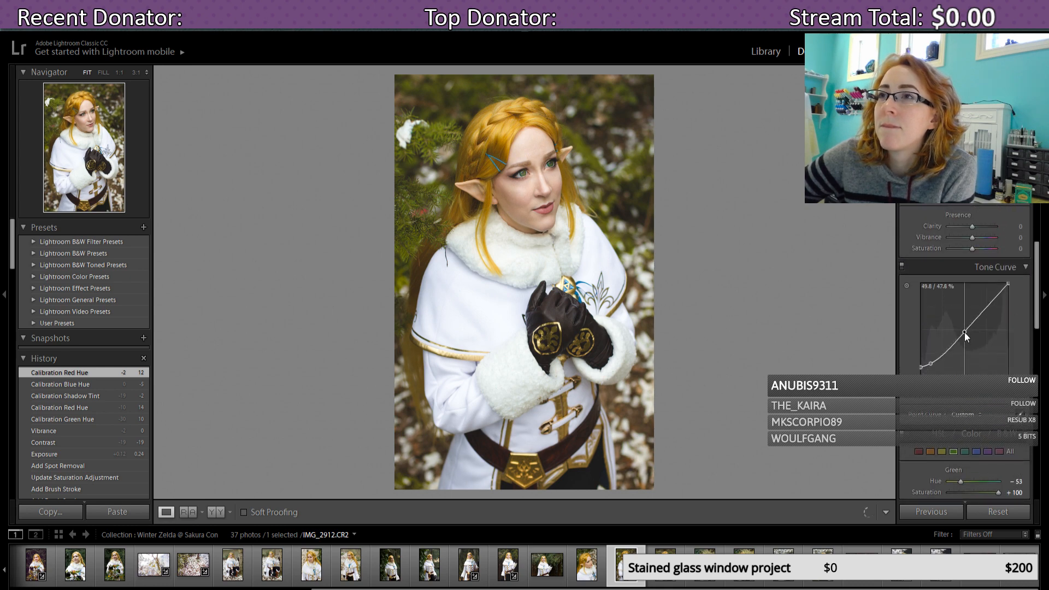
{"action": "mouse_move", "coordinate": [965, 332]}
{"action": "left_mouse_down"}
{"action": "mouse_move", "coordinate": [979, 324]}
{"action": "mouse_move", "coordinate": [969, 329]}
{"action": "left_mouse_up"}
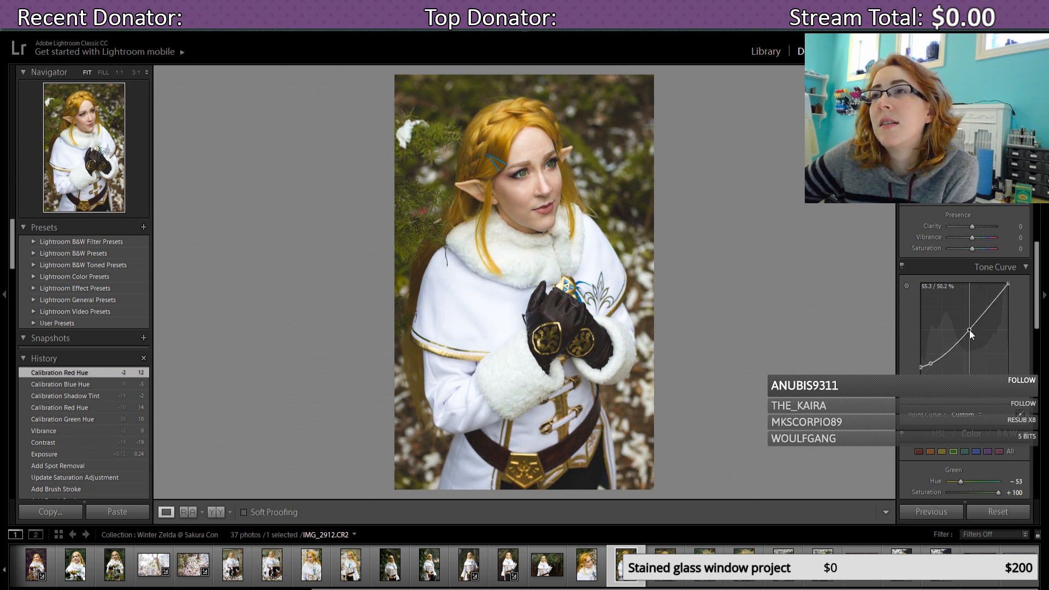
{"action": "left_click_drag", "start_coordinate": [931, 364], "coordinate": [939, 359]}
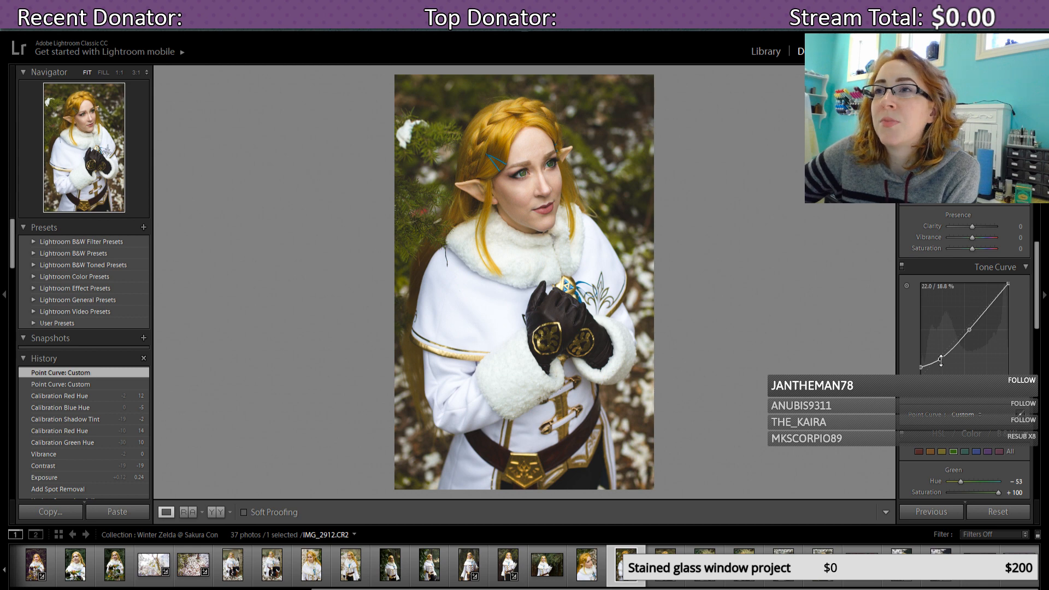
{"action": "left_click_drag", "start_coordinate": [940, 360], "coordinate": [936, 355]}
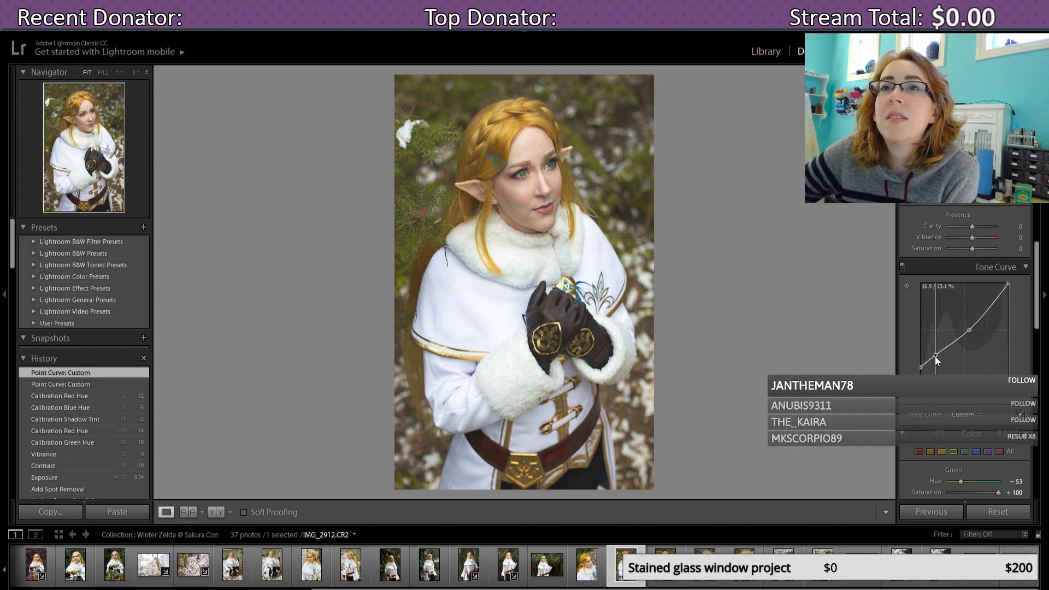
{"action": "left_click_drag", "start_coordinate": [935, 355], "coordinate": [933, 362]}
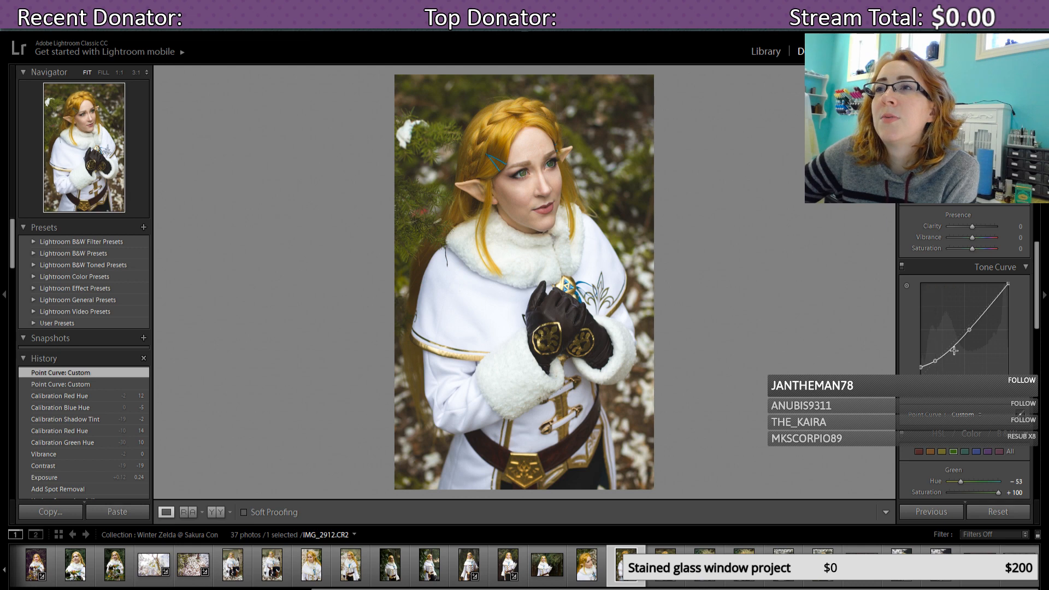
Step: Add a tone curve point at about 37.6 / 32.2 % and raise the shadow point to about 18.0 / 22.0 %
{"action": "left_click", "coordinate": [950, 346]}
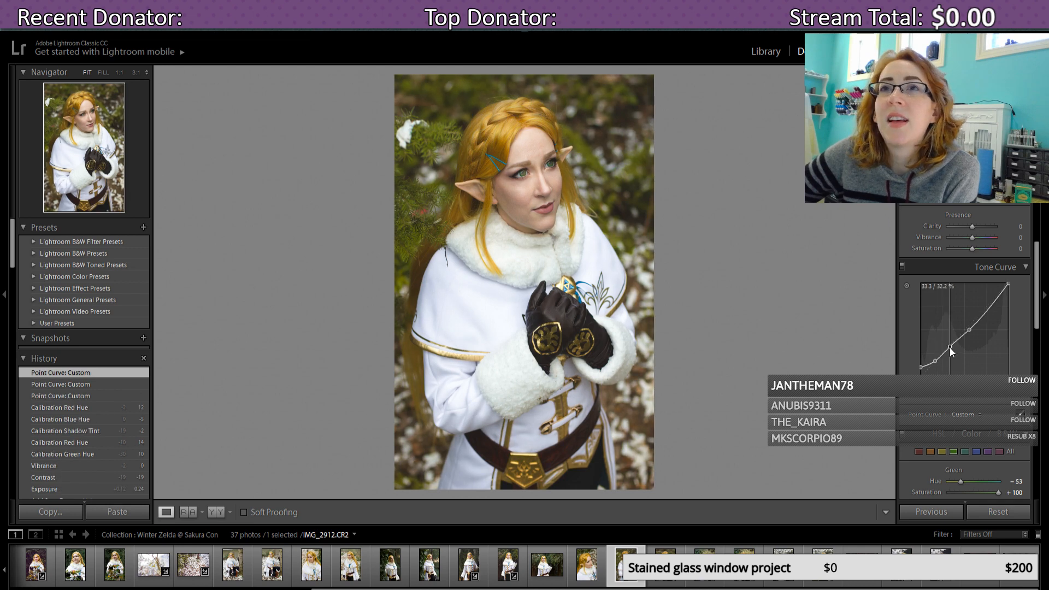
{"action": "left_click_drag", "start_coordinate": [950, 346], "coordinate": [953, 346]}
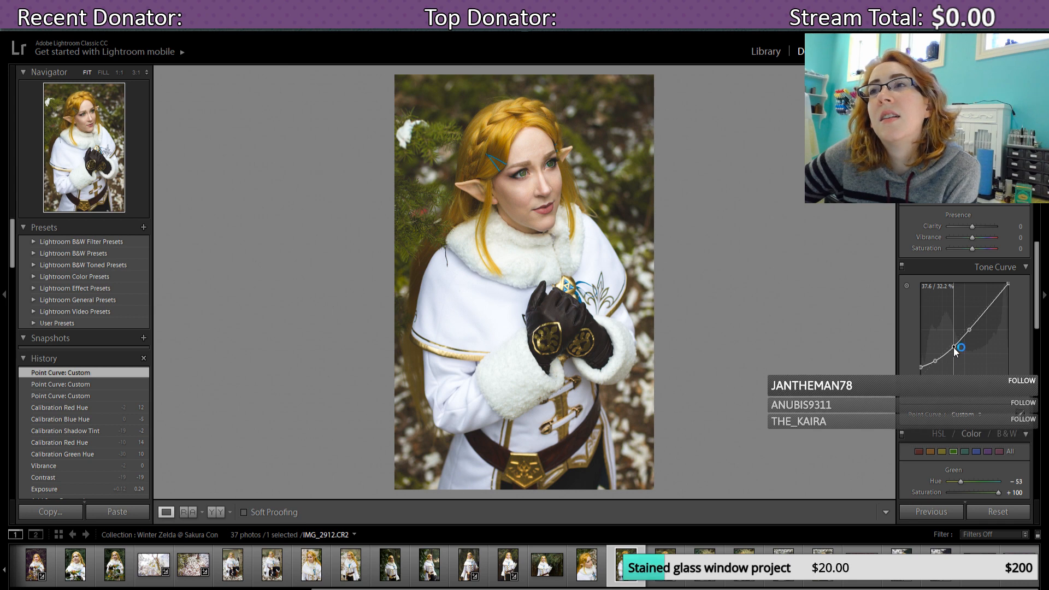
{"action": "left_click", "coordinate": [936, 362]}
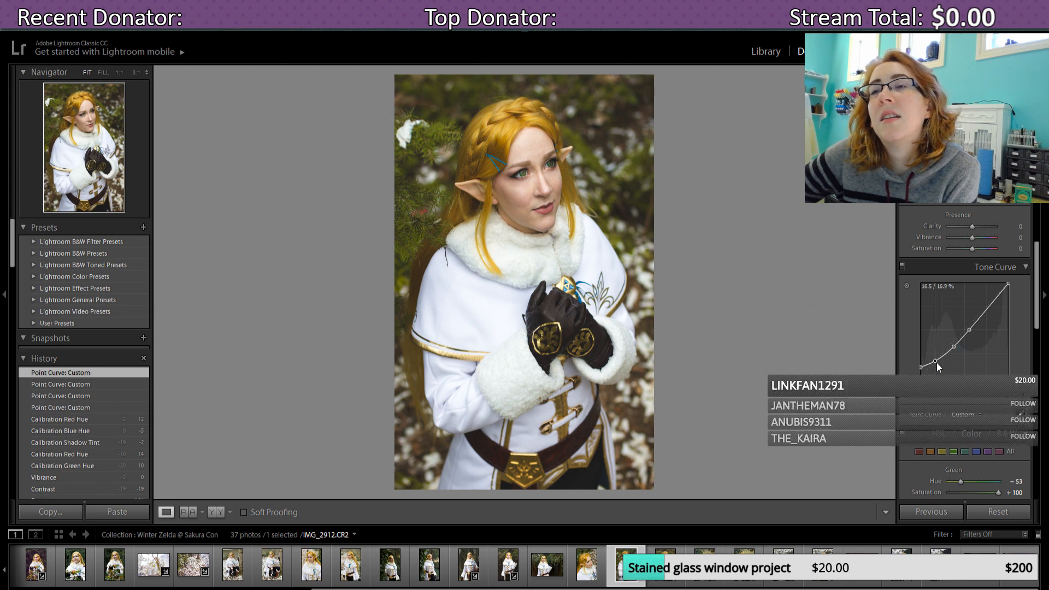
{"action": "left_click_drag", "start_coordinate": [936, 362], "coordinate": [935, 357]}
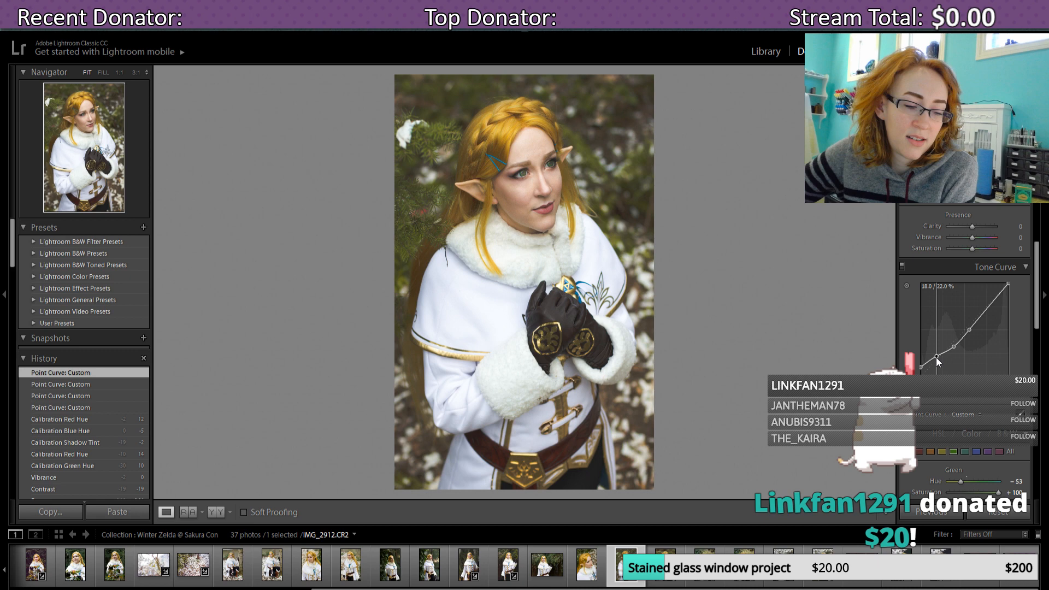
{"action": "left_click_drag", "start_coordinate": [936, 357], "coordinate": [936, 357]}
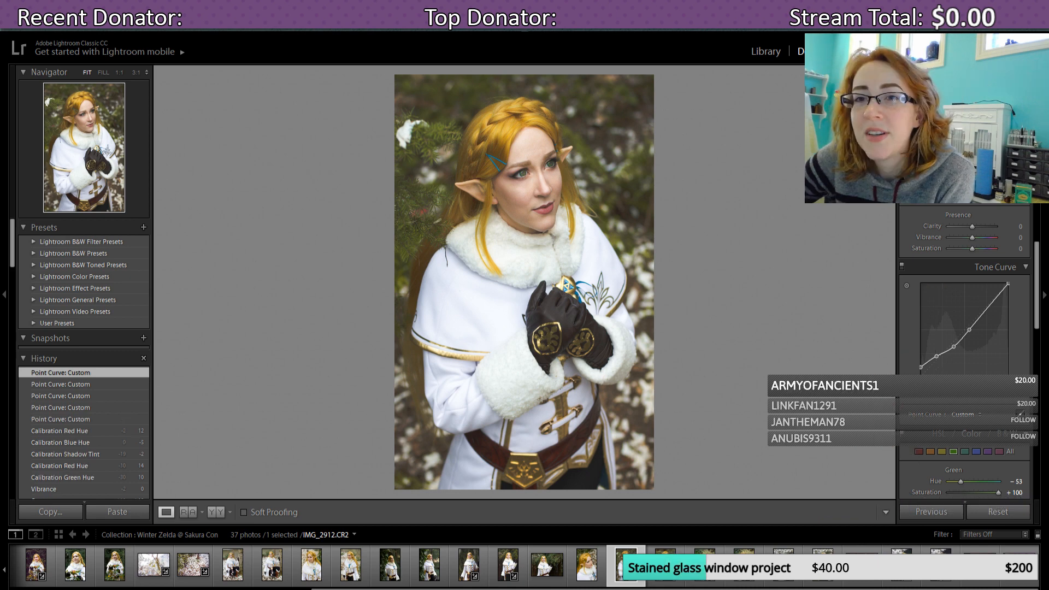
Step: Switch to the Streamlabs stream labels window, check its recent events and minimize it
{"action": "key", "text": "alt+Tab"}
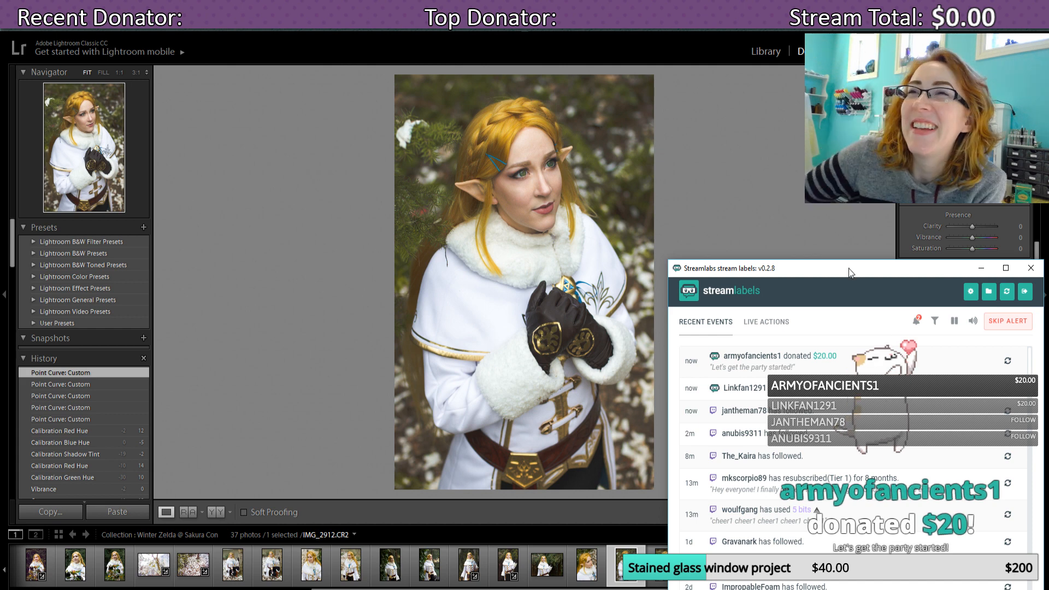
{"action": "left_click_drag", "start_coordinate": [849, 268], "coordinate": [837, 235]}
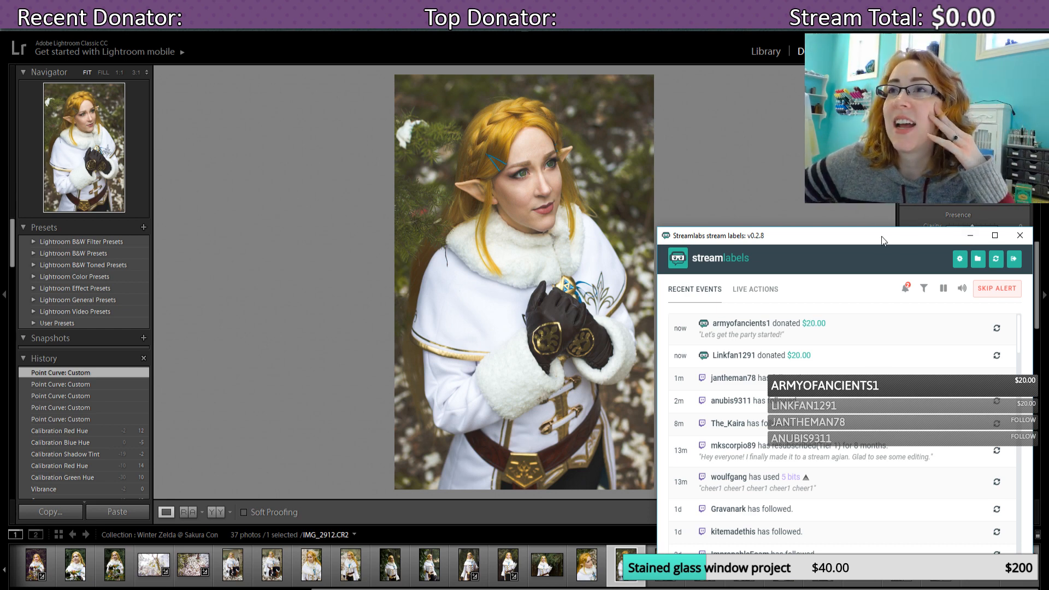
{"action": "left_click_drag", "start_coordinate": [885, 236], "coordinate": [889, 245]}
{"action": "left_click", "coordinate": [981, 247]}
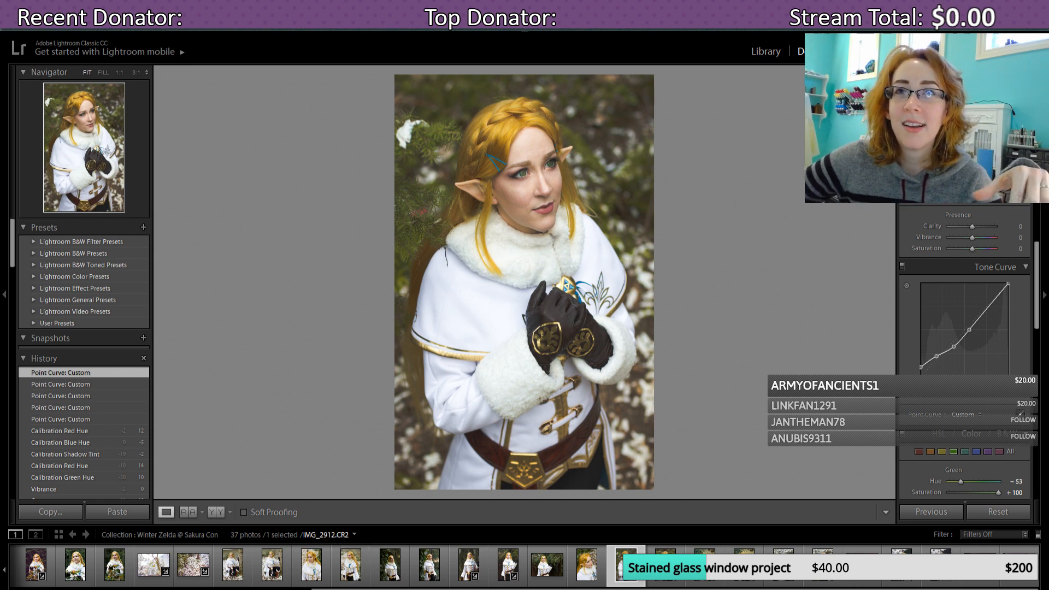
Step: Switch to the OBS window to check the stream, and return to Lightroom
{"action": "mouse_move", "coordinate": [416, 589]}
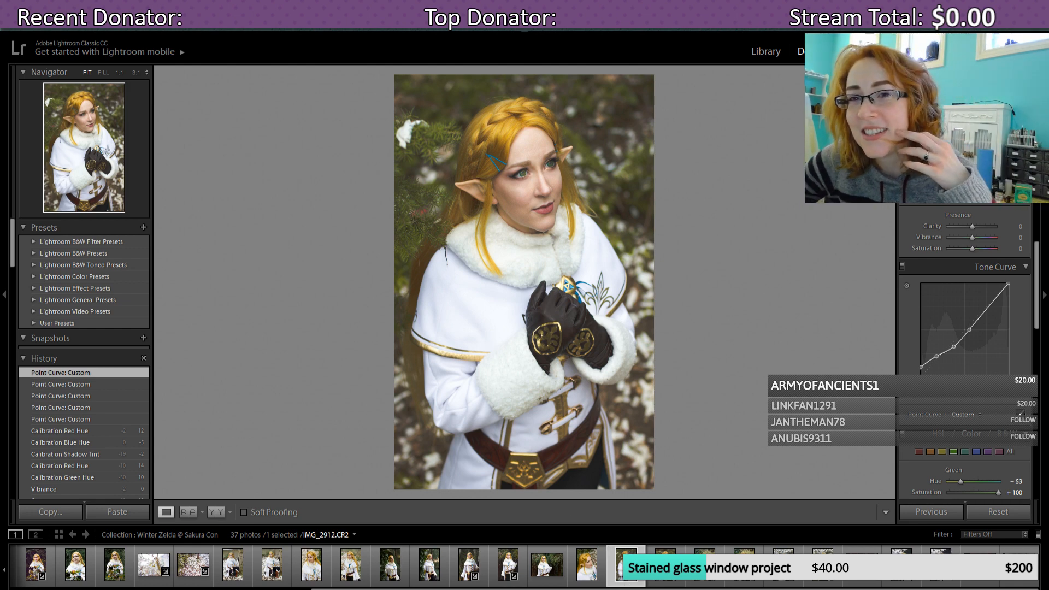
{"action": "key", "text": "alt+Tab"}
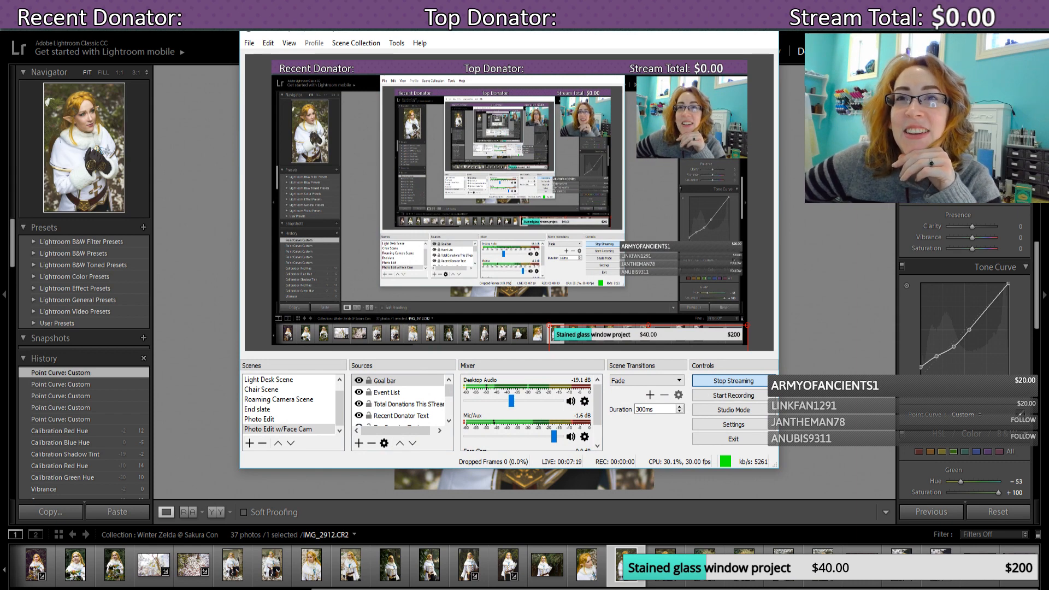
{"action": "key", "text": "alt+Tab"}
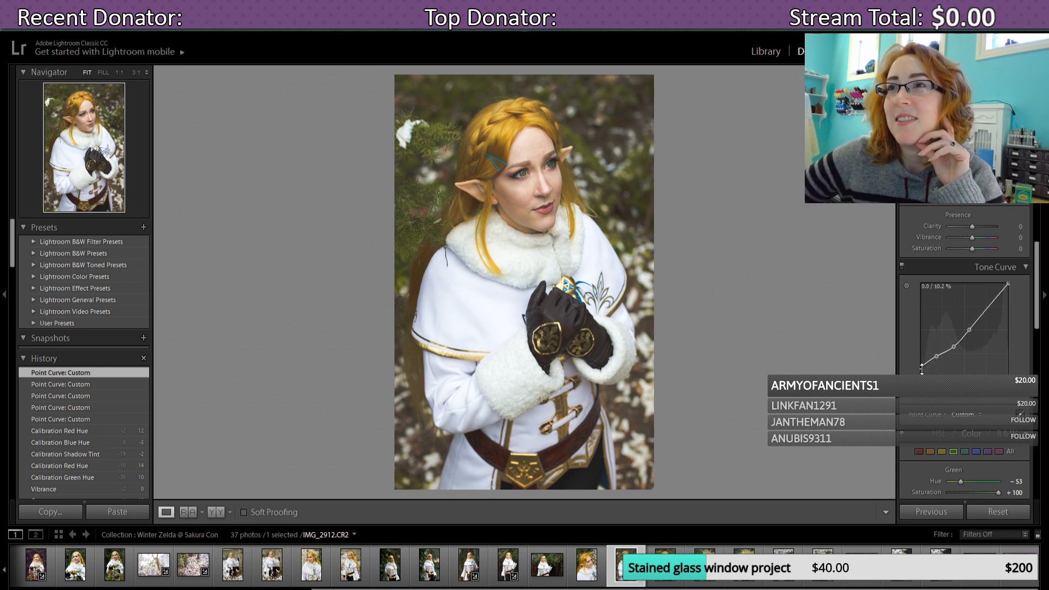
Step: Raise the tone curve's black point slightly and set its shadow point to about 18.8 / 22.0 %
{"action": "left_click_drag", "start_coordinate": [921, 370], "coordinate": [936, 357]}
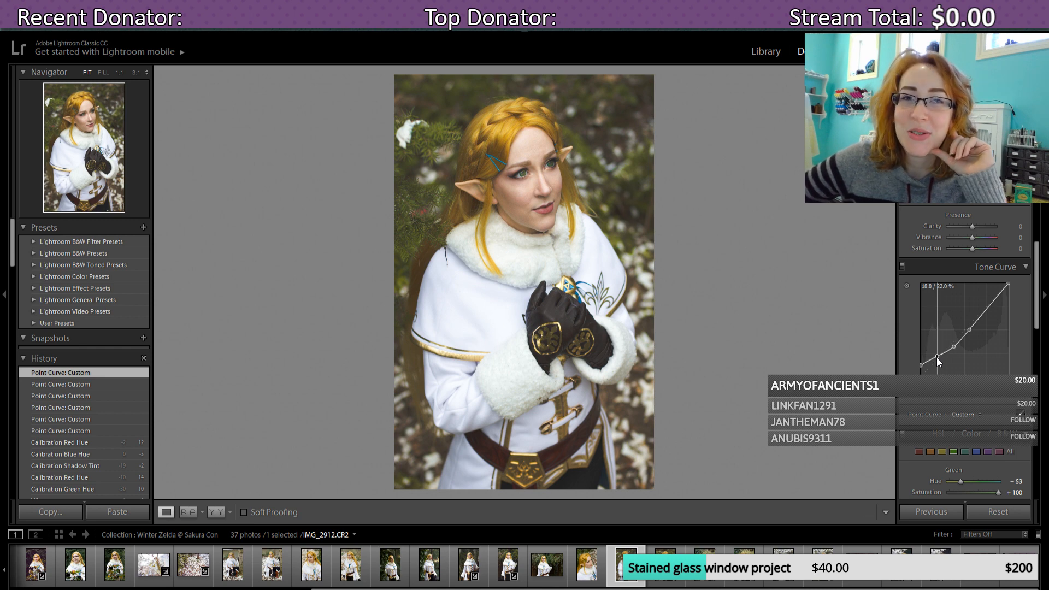
{"action": "left_click_drag", "start_coordinate": [936, 357], "coordinate": [936, 358]}
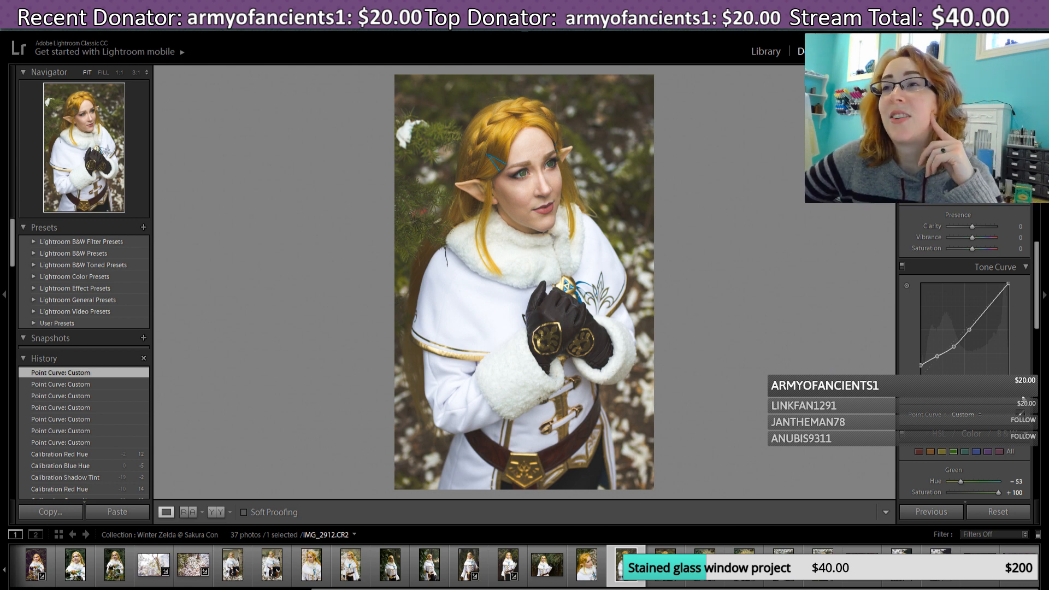
{"action": "scroll", "coordinate": [1040, 323], "scroll_direction": "down", "scroll_amount": 1}
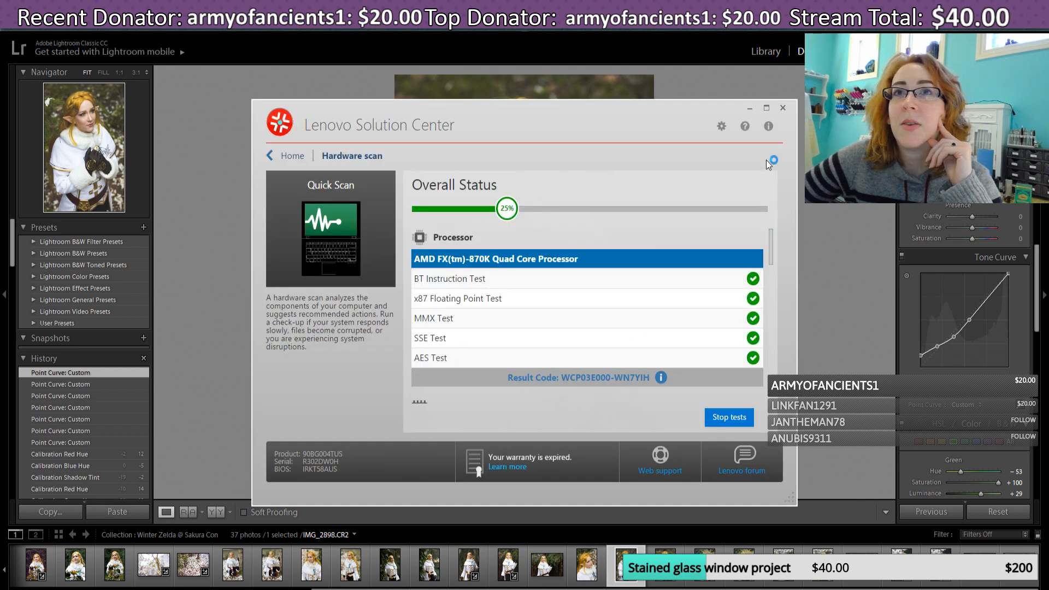
Step: Stop the running hardware scan in Lenovo Solution Center and close its window
{"action": "left_click", "coordinate": [729, 417]}
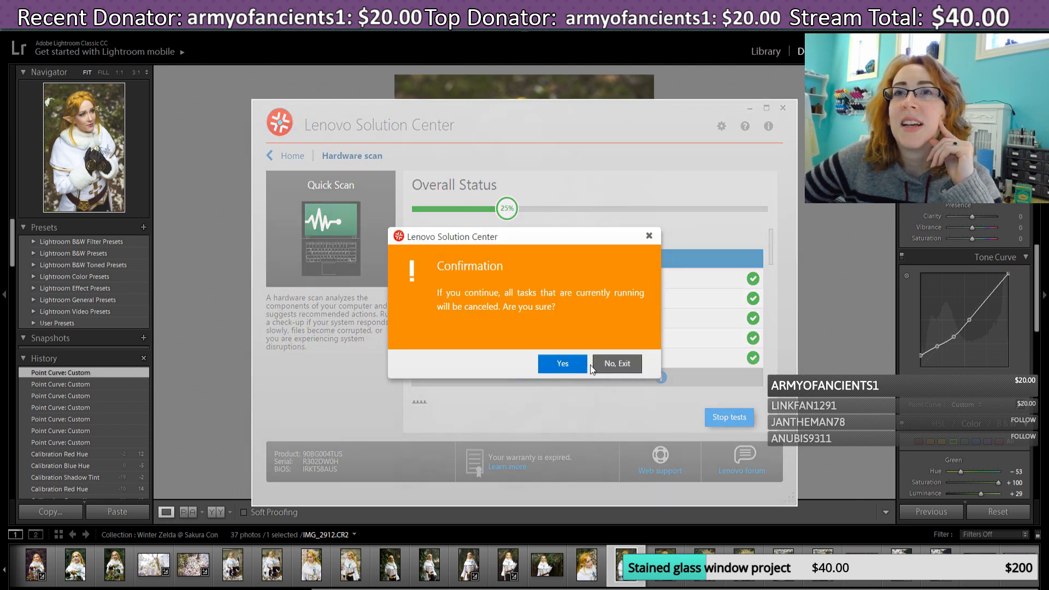
{"action": "left_click", "coordinate": [574, 367]}
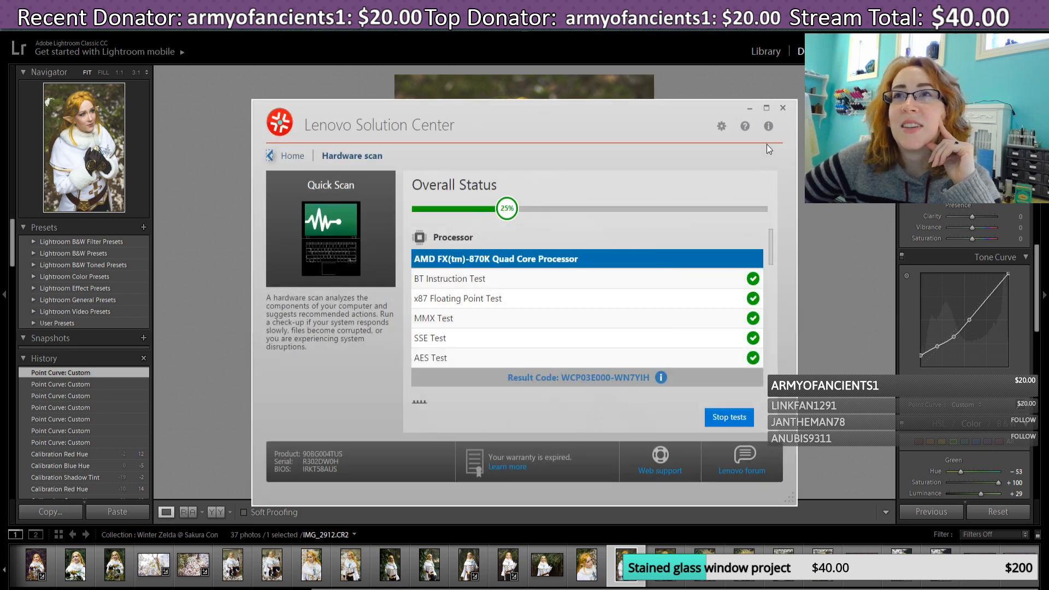
{"action": "left_click", "coordinate": [784, 109]}
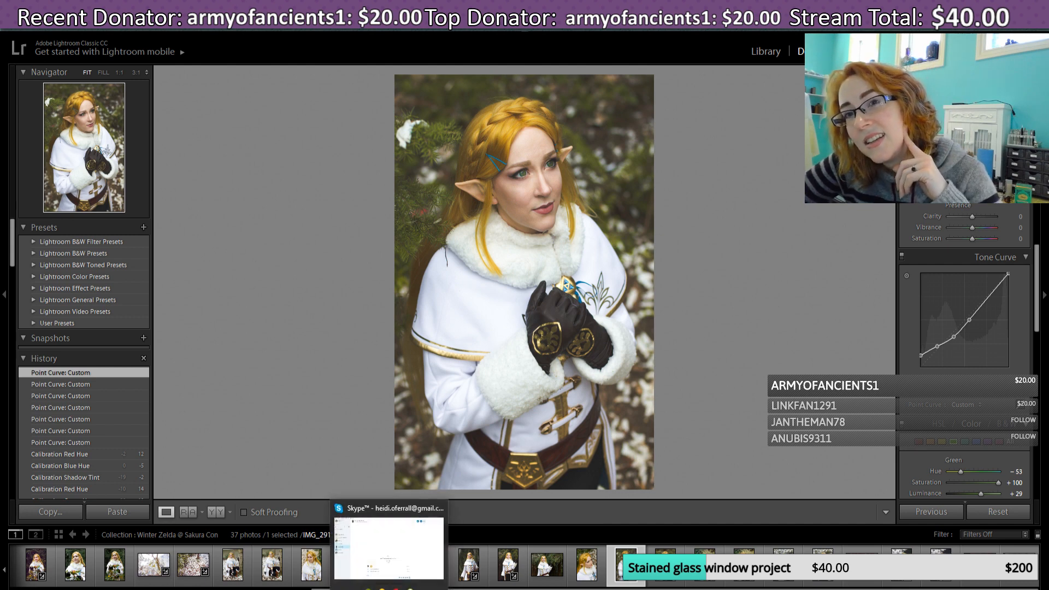
Step: Quit Skype
{"action": "right_click", "coordinate": [389, 589]}
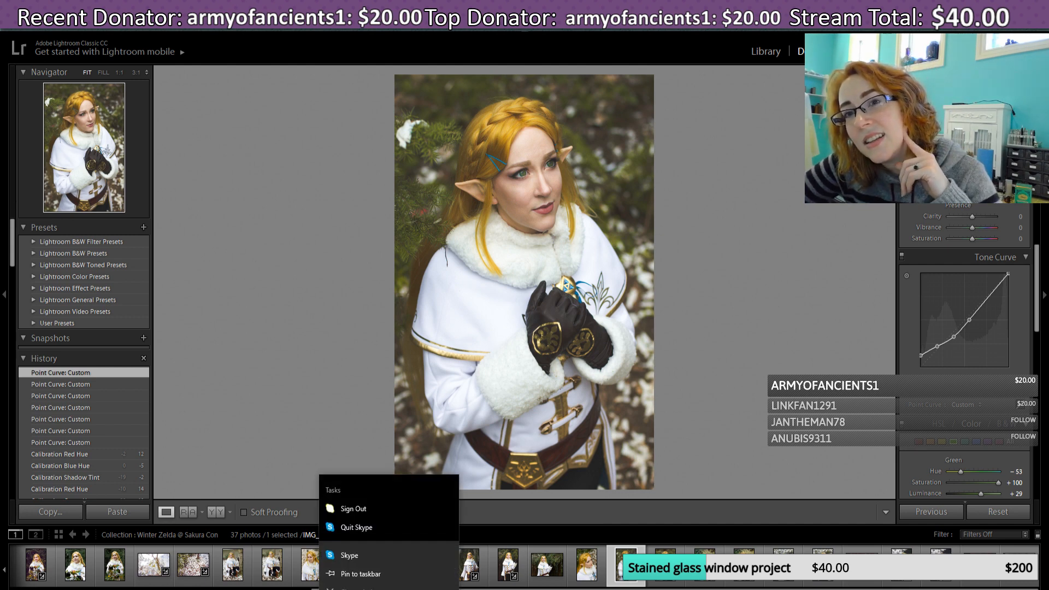
{"action": "left_click", "coordinate": [377, 527]}
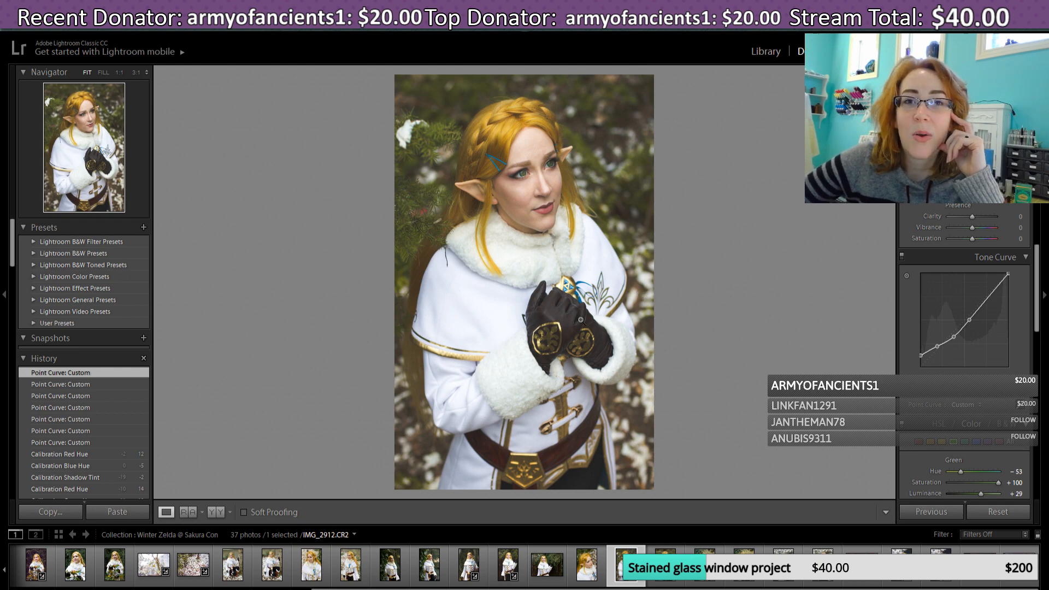
Step: Switch to the browser, look through the Twitter, Twitch dashboard and YouTube music stream pages, and return to Lightroom
{"action": "left_click", "coordinate": [271, 589]}
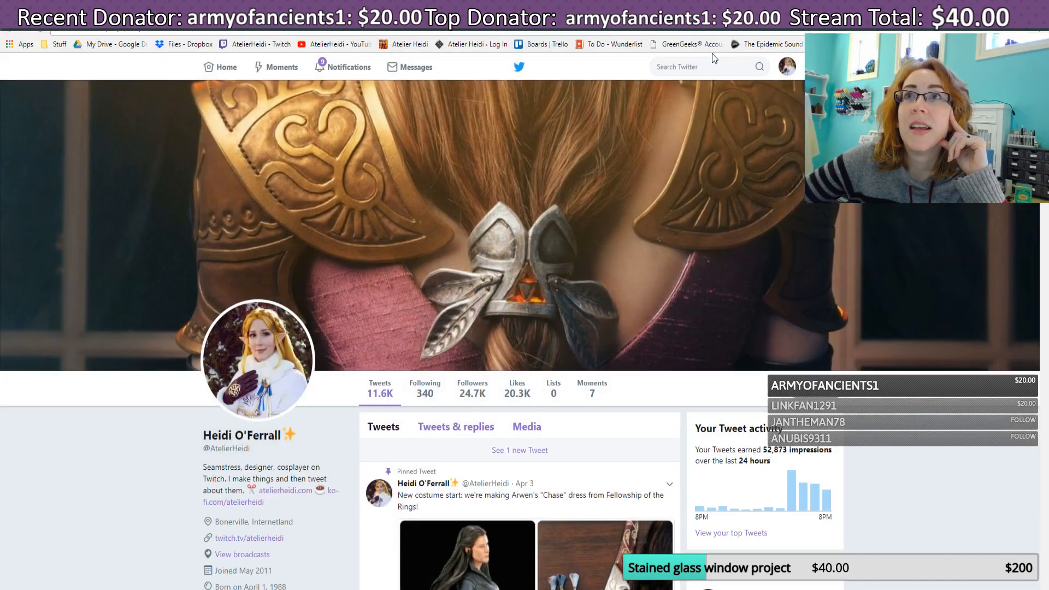
{"action": "key", "text": "ctrl+Tab"}
{"action": "key", "text": "ctrl+Tab"}
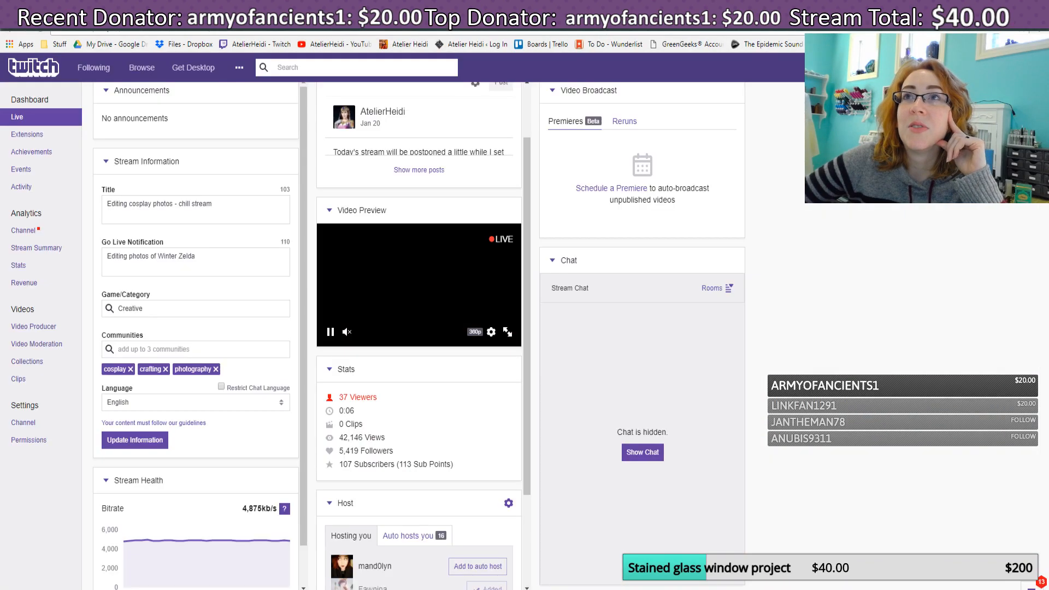
{"action": "key", "text": "ctrl+shift+Tab"}
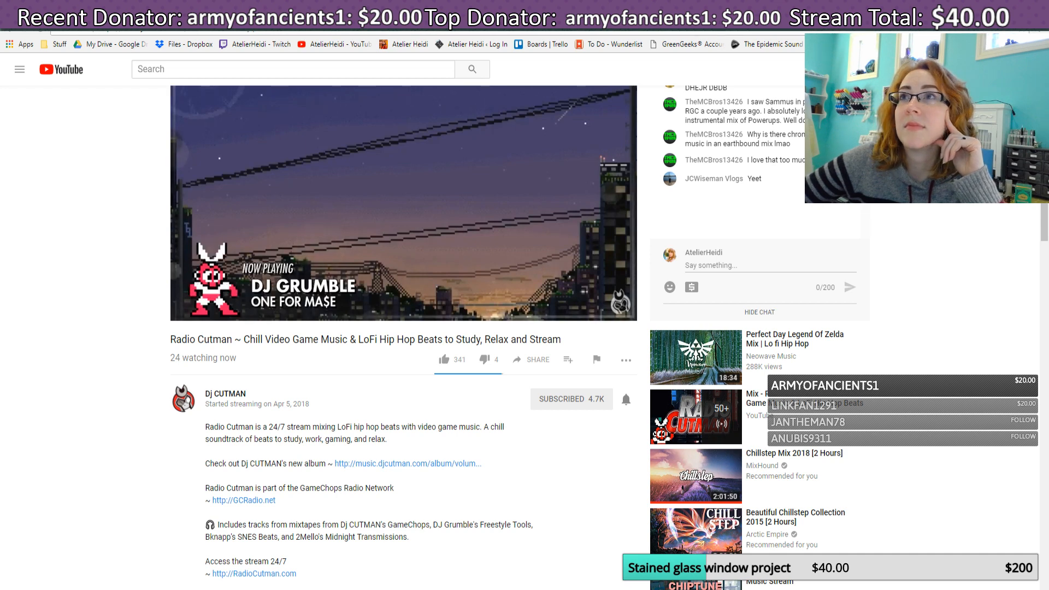
{"action": "key", "text": "alt+Tab"}
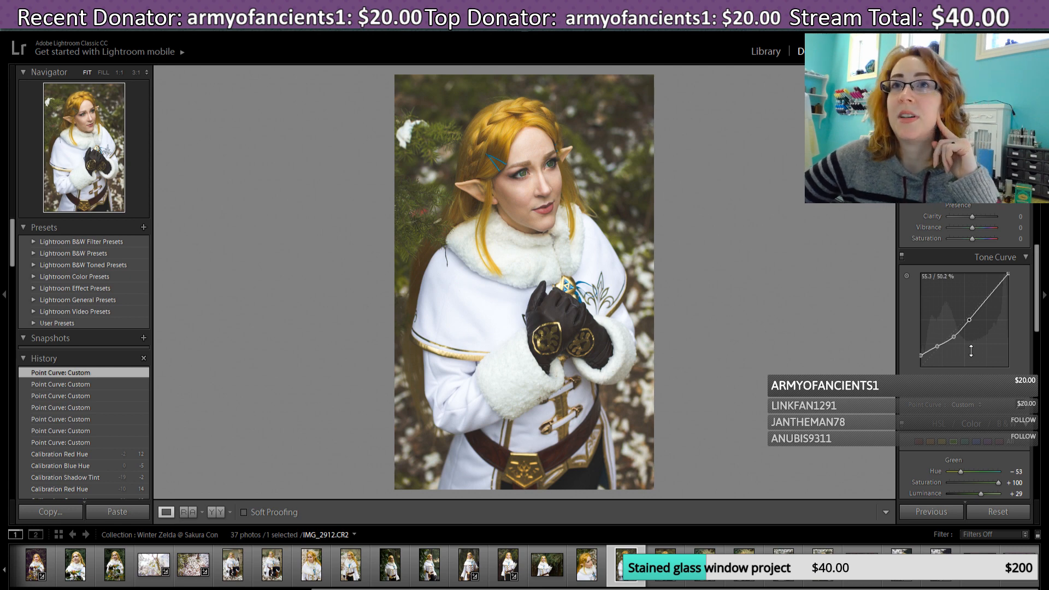
Step: Try shifting the Red hue to about +11 in the per-colour adjustments
{"action": "left_click_drag", "start_coordinate": [1037, 312], "coordinate": [1037, 345]}
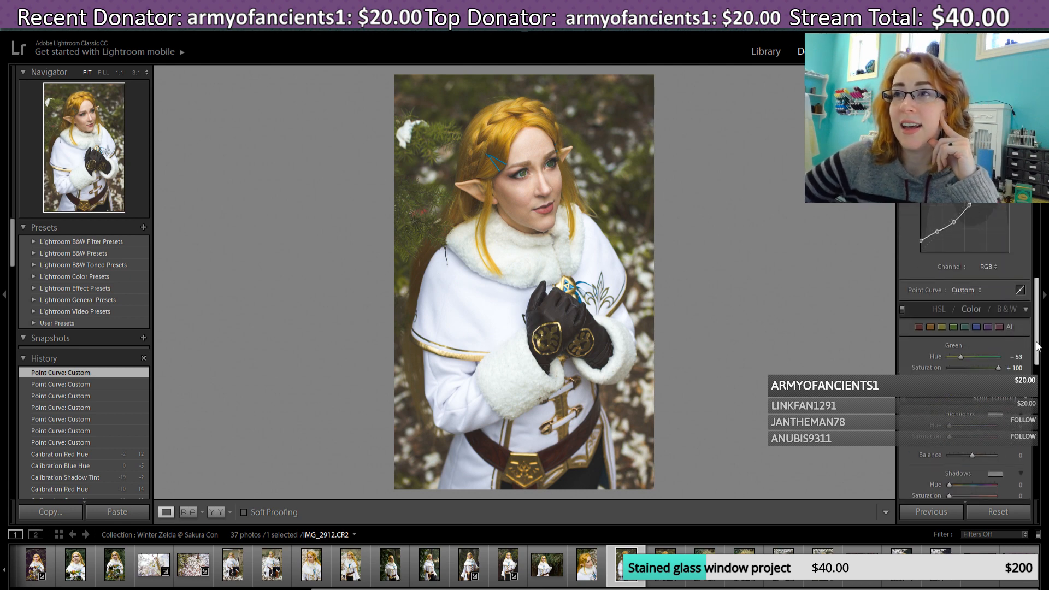
{"action": "scroll", "coordinate": [1015, 347], "scroll_direction": "down", "scroll_amount": 2}
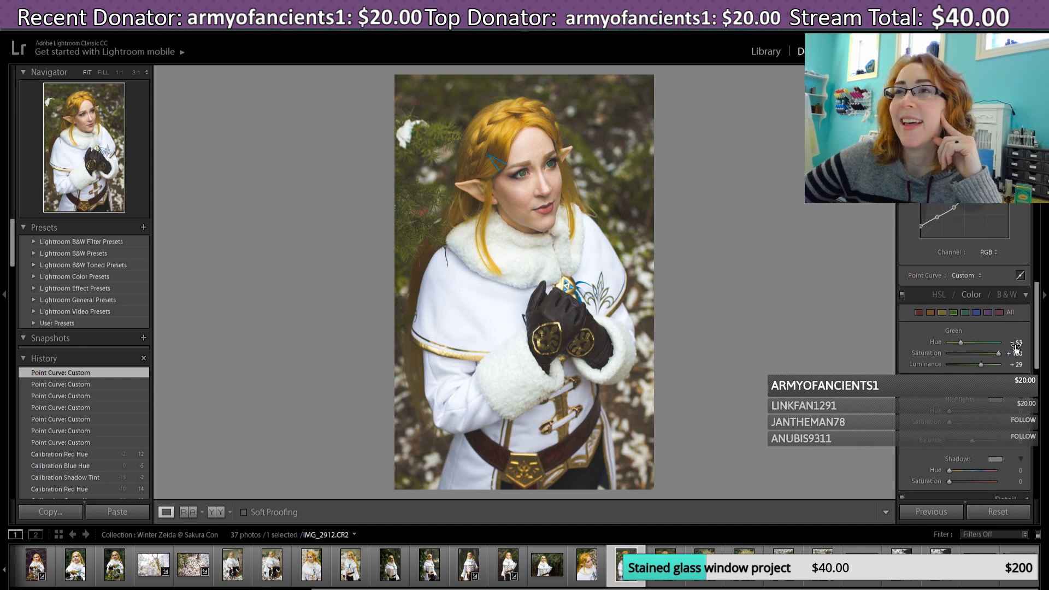
{"action": "left_click", "coordinate": [919, 313]}
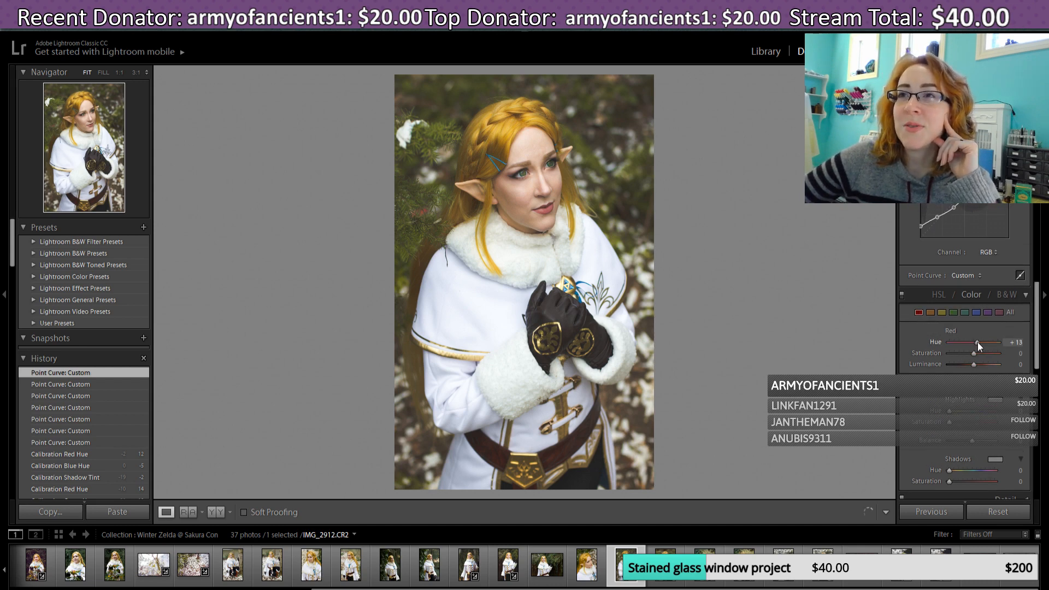
{"action": "left_click_drag", "start_coordinate": [978, 342], "coordinate": [977, 342]}
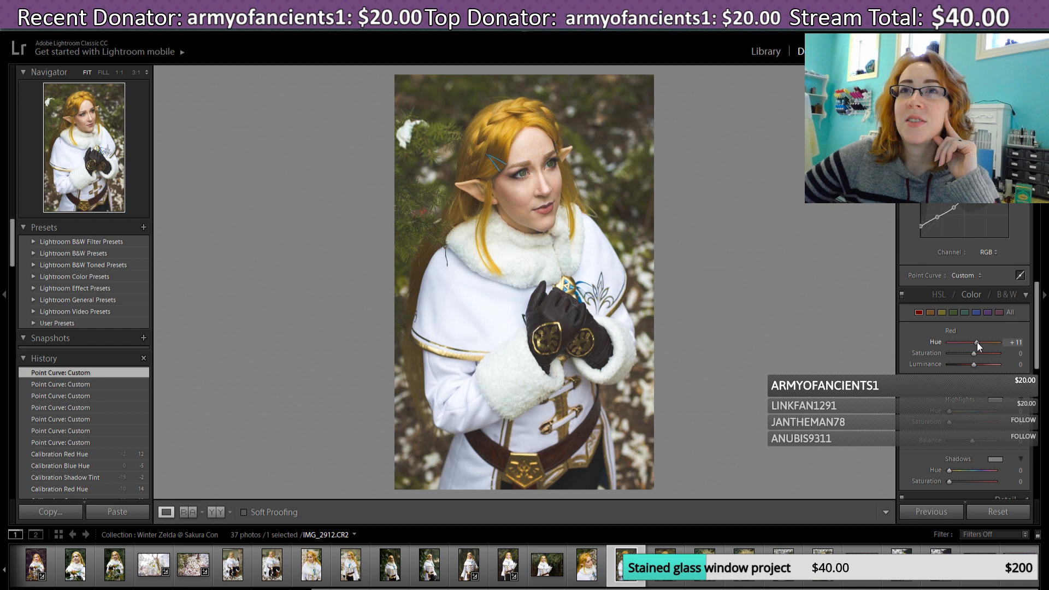
{"action": "left_click_drag", "start_coordinate": [977, 342], "coordinate": [976, 346]}
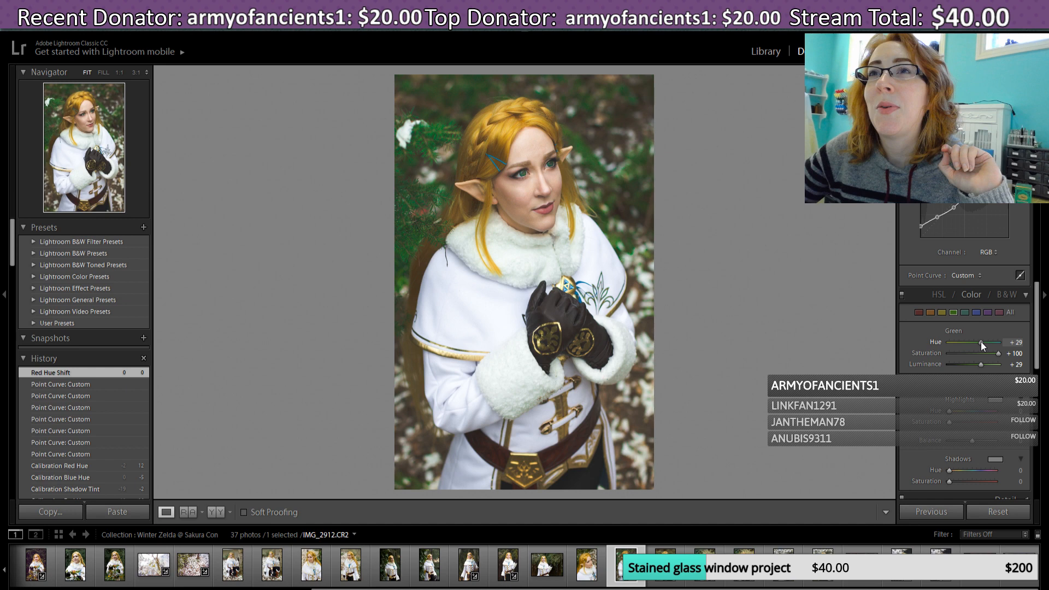
Step: Set the Green hue to -31 and Green luminance to +13, and shift the Yellow hue to +4
{"action": "left_click_drag", "start_coordinate": [982, 342], "coordinate": [962, 343]}
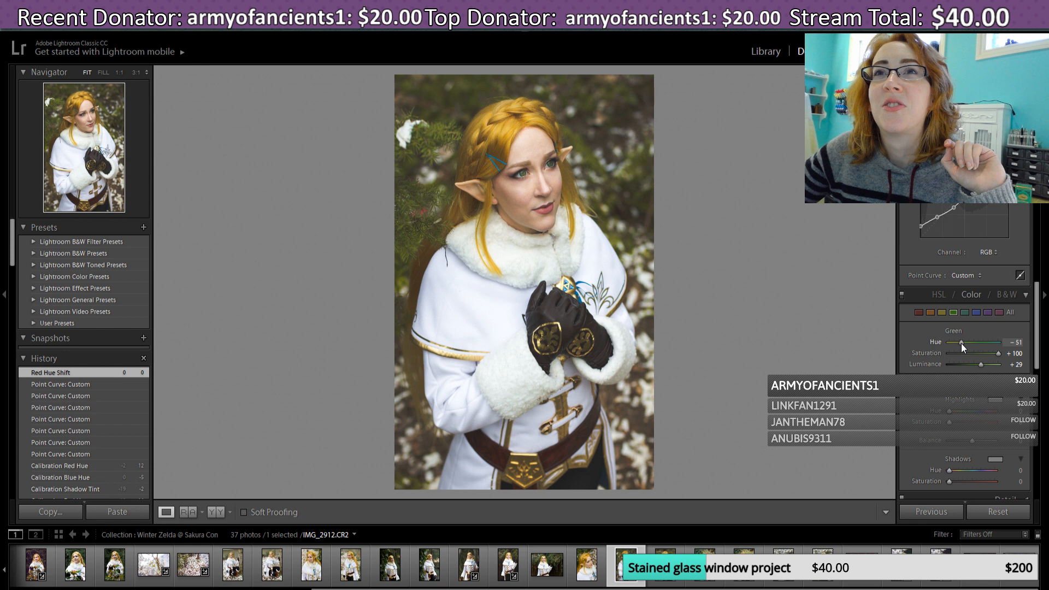
{"action": "left_click_drag", "start_coordinate": [962, 343], "coordinate": [965, 355]}
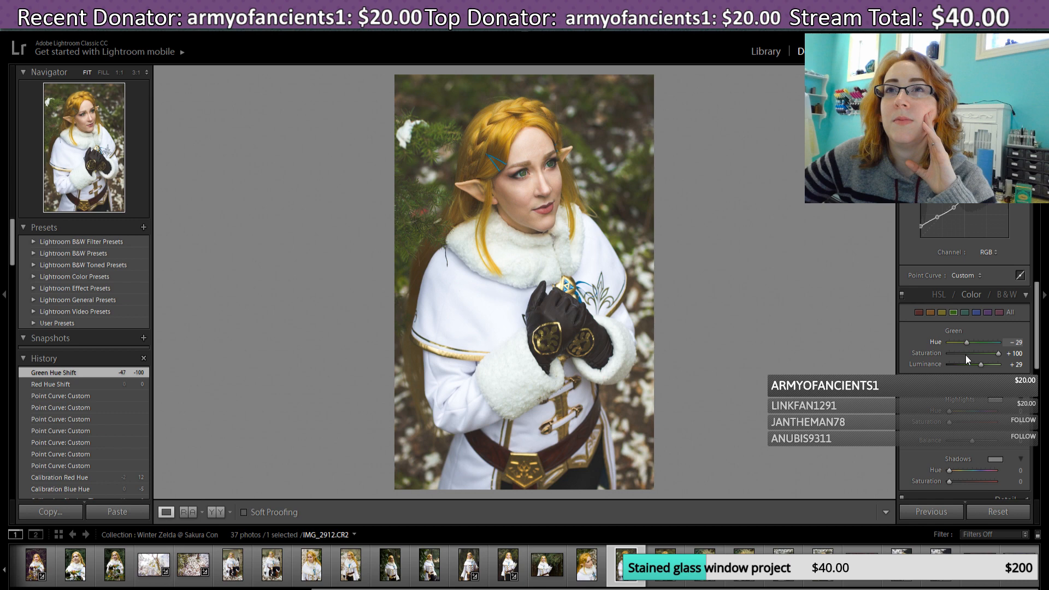
{"action": "key", "text": "Down"}
{"action": "key", "text": "Down"}
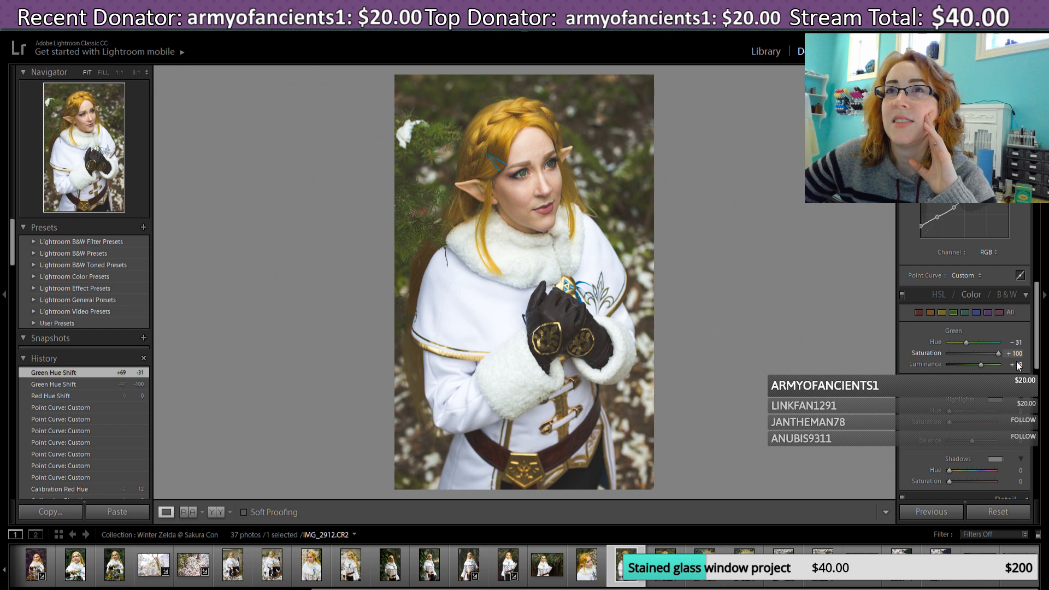
{"action": "left_click_drag", "start_coordinate": [1018, 366], "coordinate": [978, 371]}
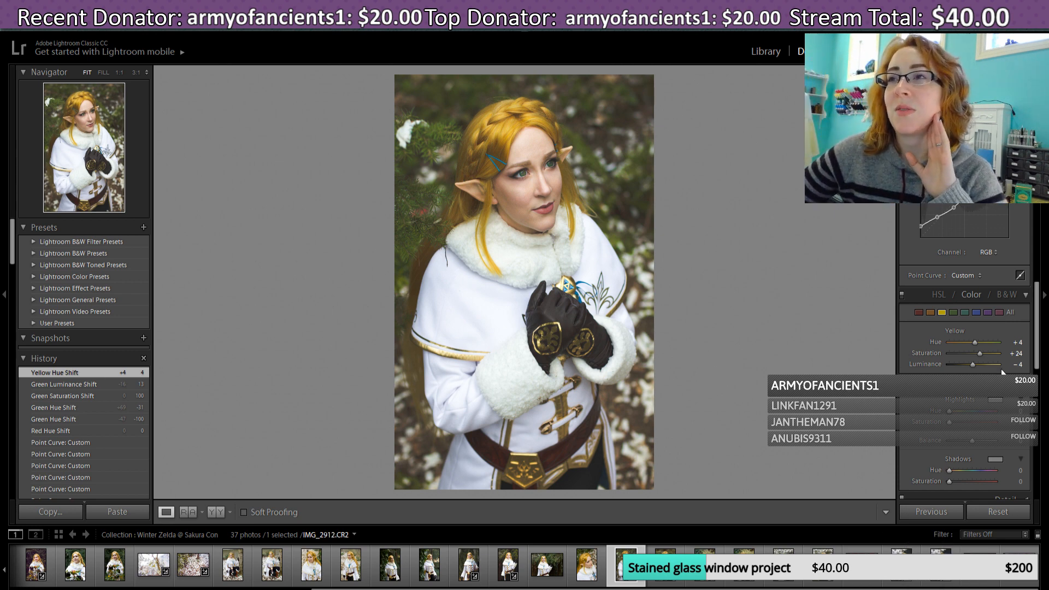
Step: Review the Aqua, Blue and Purple hue, saturation and luminance adjustments
{"action": "scroll", "coordinate": [1002, 322], "scroll_direction": "down", "scroll_amount": 1}
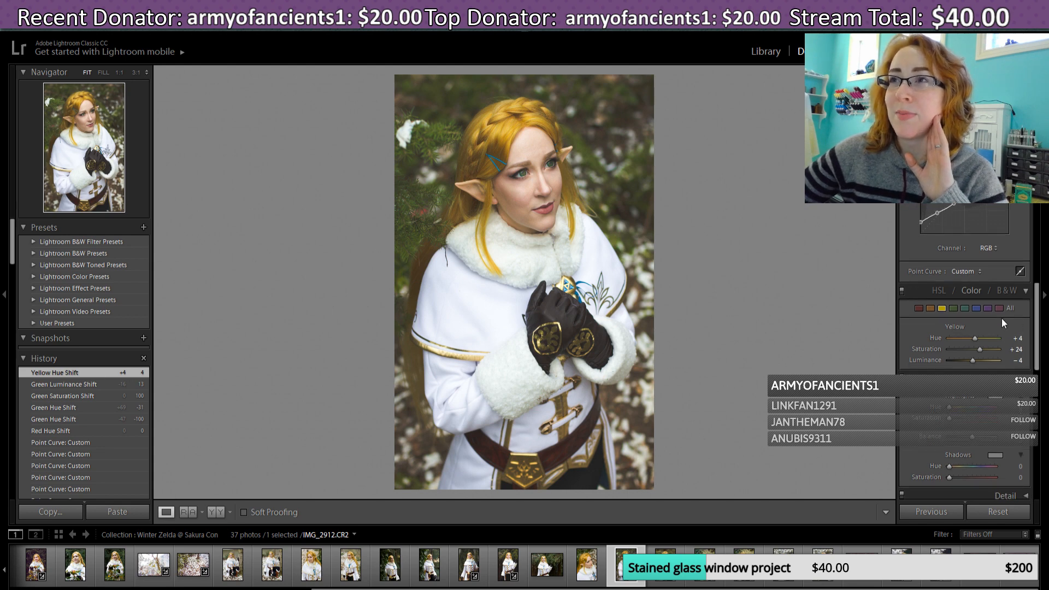
{"action": "left_click", "coordinate": [964, 309]}
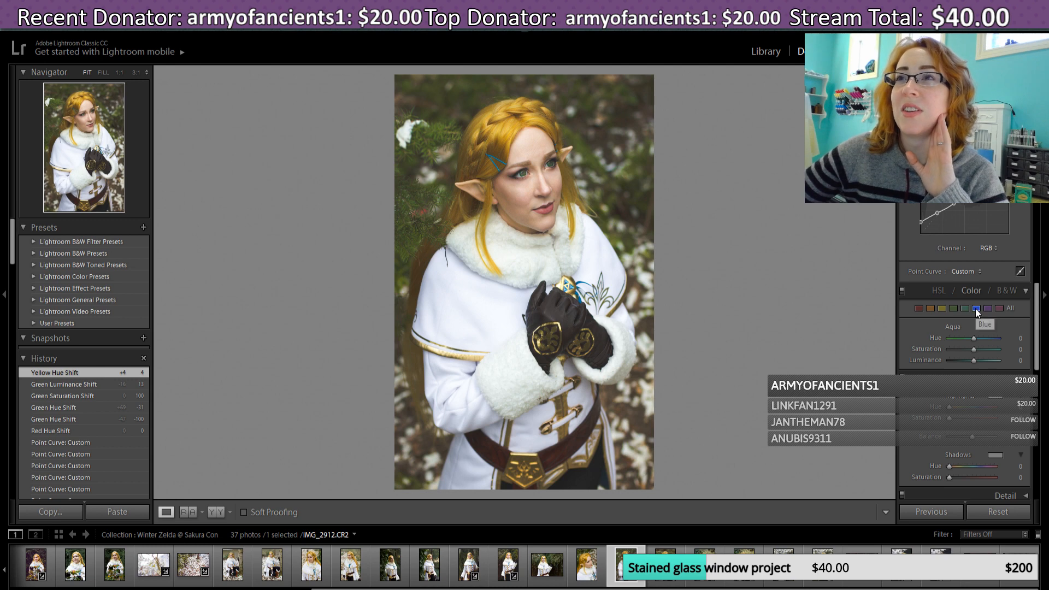
{"action": "left_click", "coordinate": [976, 308]}
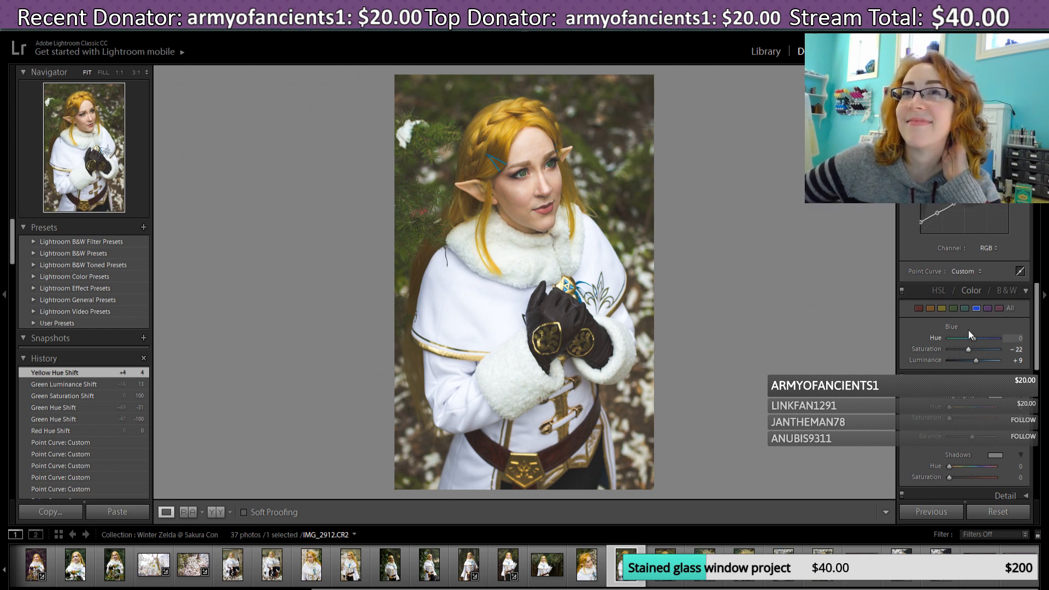
{"action": "left_click", "coordinate": [988, 309]}
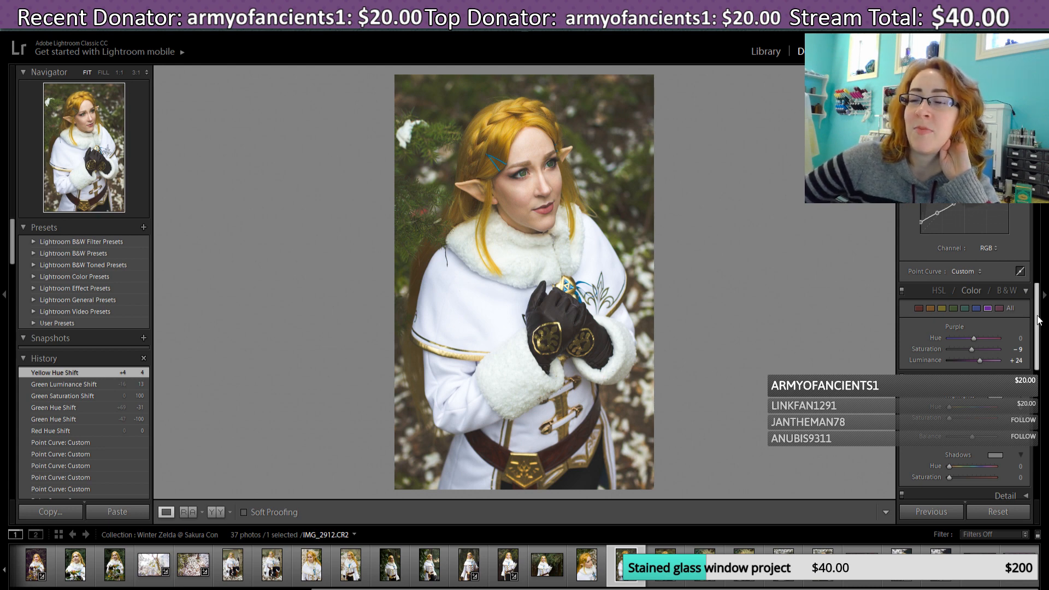
Step: Raise the portrait's Shadows to +40 and set its Highlights to -5 in the basic tone adjustments
{"action": "left_click_drag", "start_coordinate": [1037, 318], "coordinate": [1046, 222]}
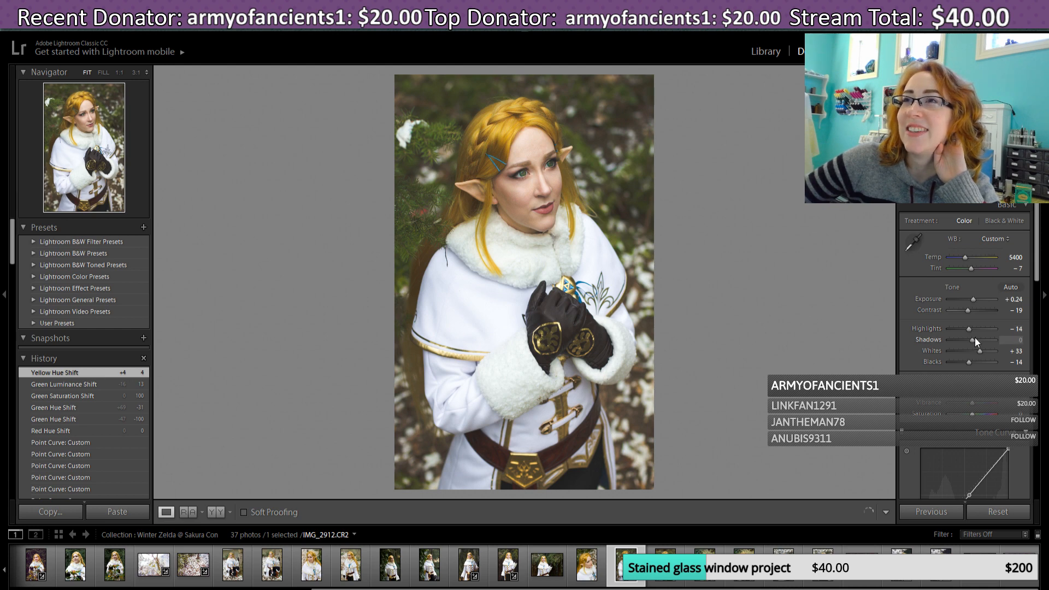
{"action": "left_click_drag", "start_coordinate": [975, 340], "coordinate": [982, 340]}
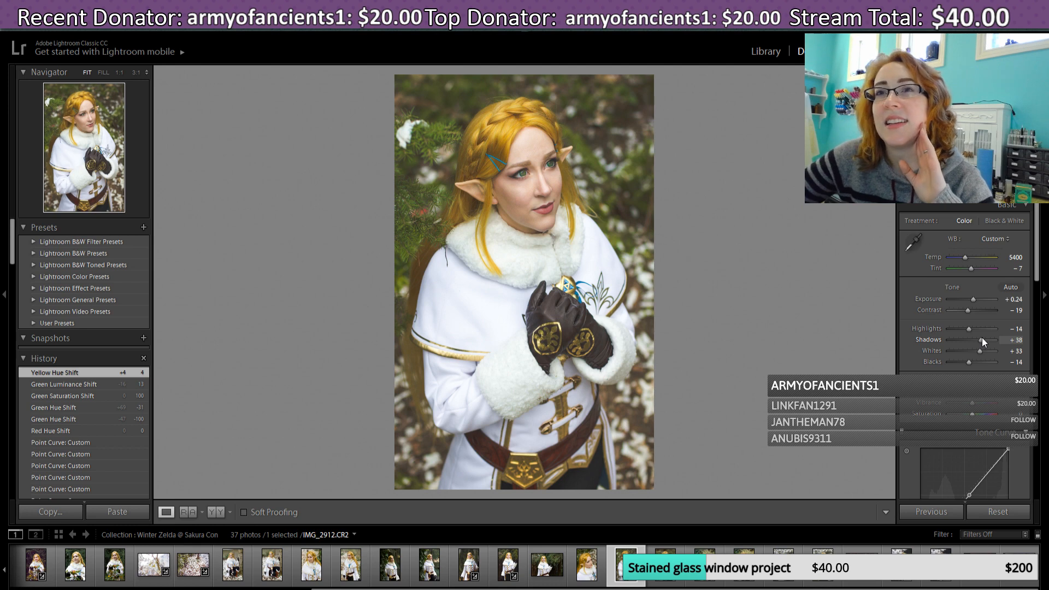
{"action": "left_click_drag", "start_coordinate": [982, 339], "coordinate": [989, 339]}
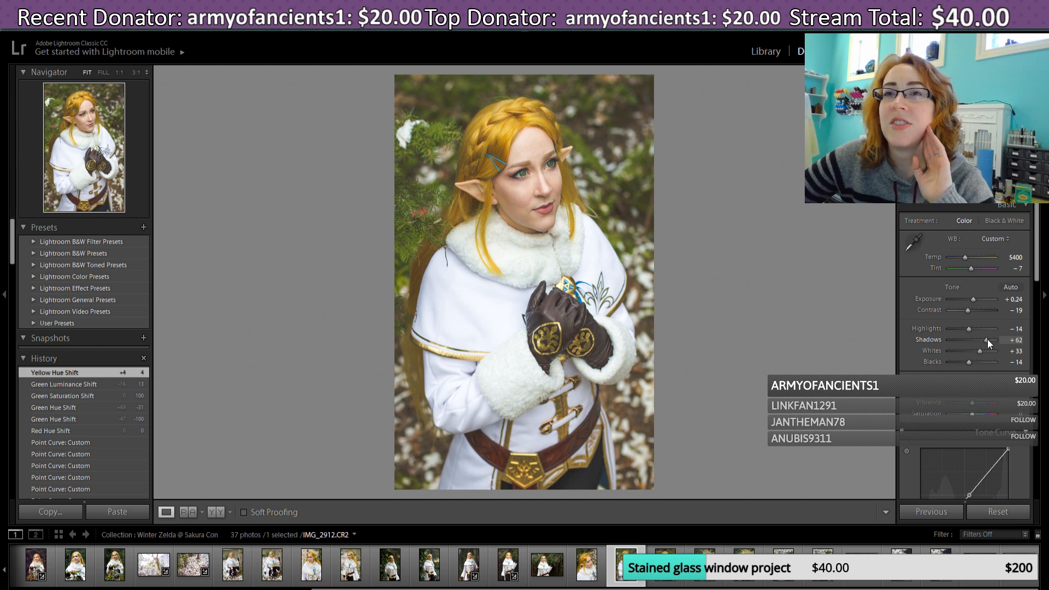
{"action": "left_click_drag", "start_coordinate": [987, 339], "coordinate": [982, 339]}
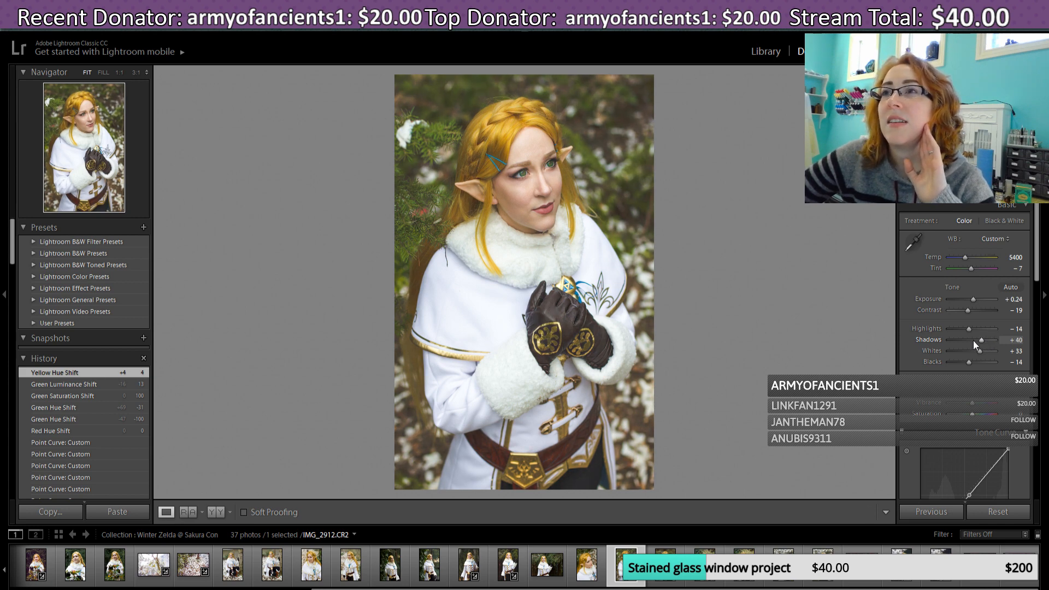
{"action": "left_click_drag", "start_coordinate": [969, 330], "coordinate": [972, 329]}
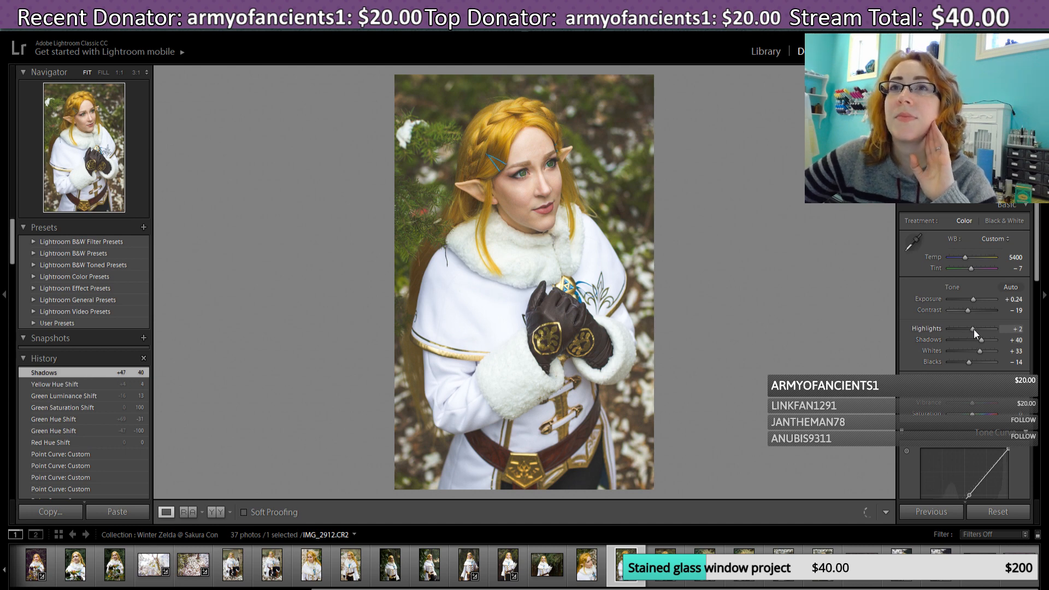
{"action": "left_click_drag", "start_coordinate": [974, 330], "coordinate": [972, 332]}
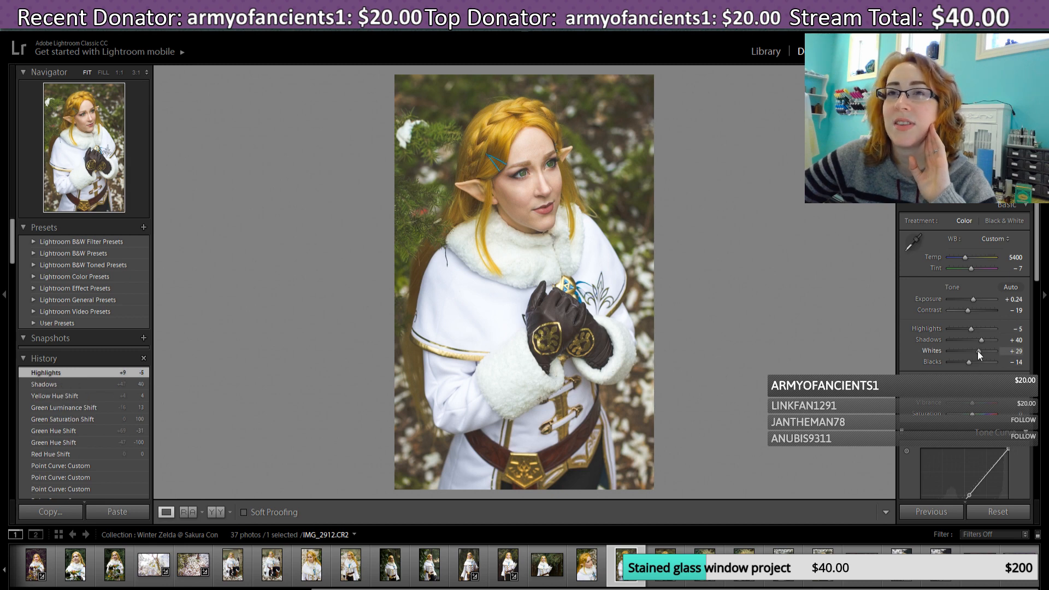
Step: Set both Whites and Blacks to 0 in the basic tone adjustments
{"action": "left_click_drag", "start_coordinate": [978, 351], "coordinate": [973, 351]}
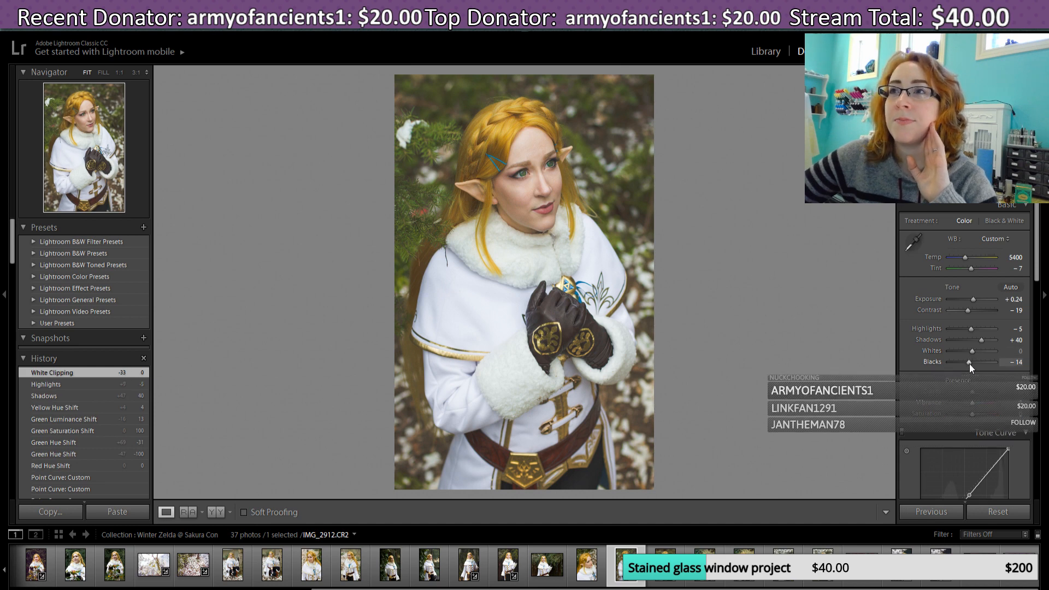
{"action": "left_click_drag", "start_coordinate": [970, 363], "coordinate": [976, 363]}
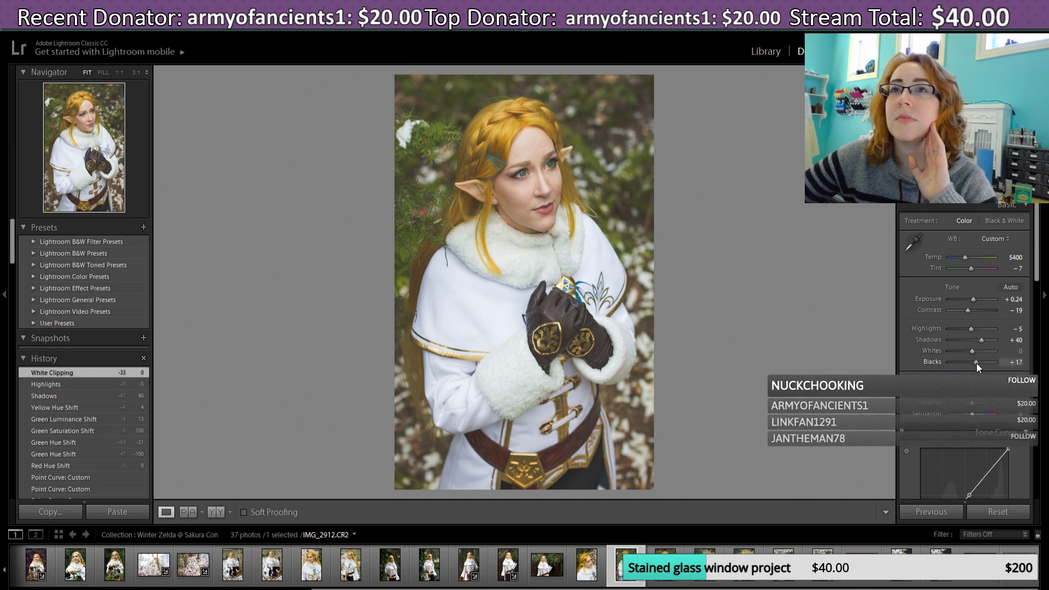
{"action": "double_click", "coordinate": [976, 363]}
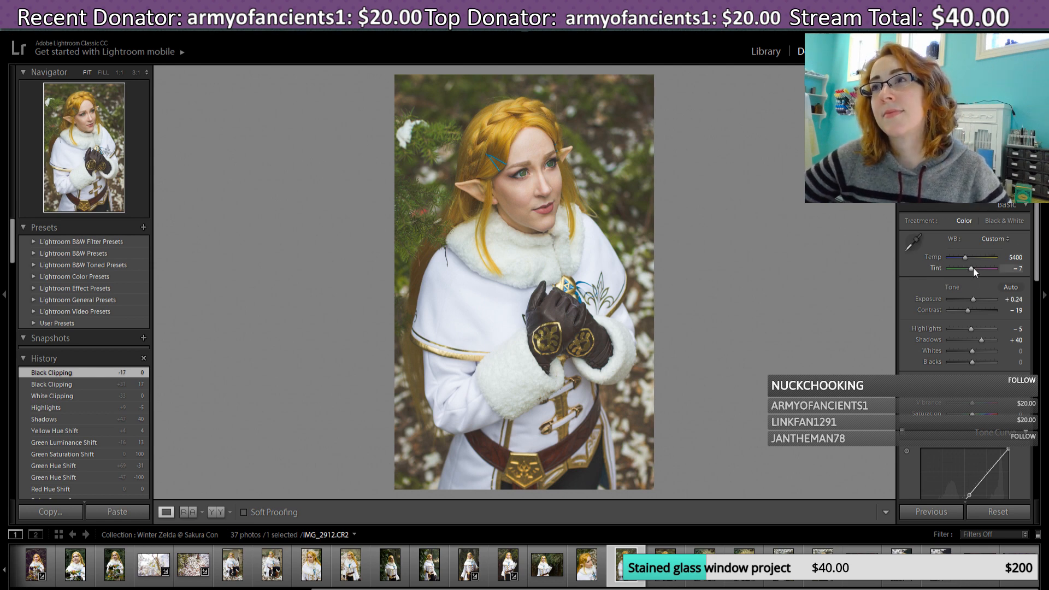
Step: Try a Tint of -4 and go back to the Black Clipping state in the history
{"action": "left_click_drag", "start_coordinate": [971, 267], "coordinate": [971, 270]}
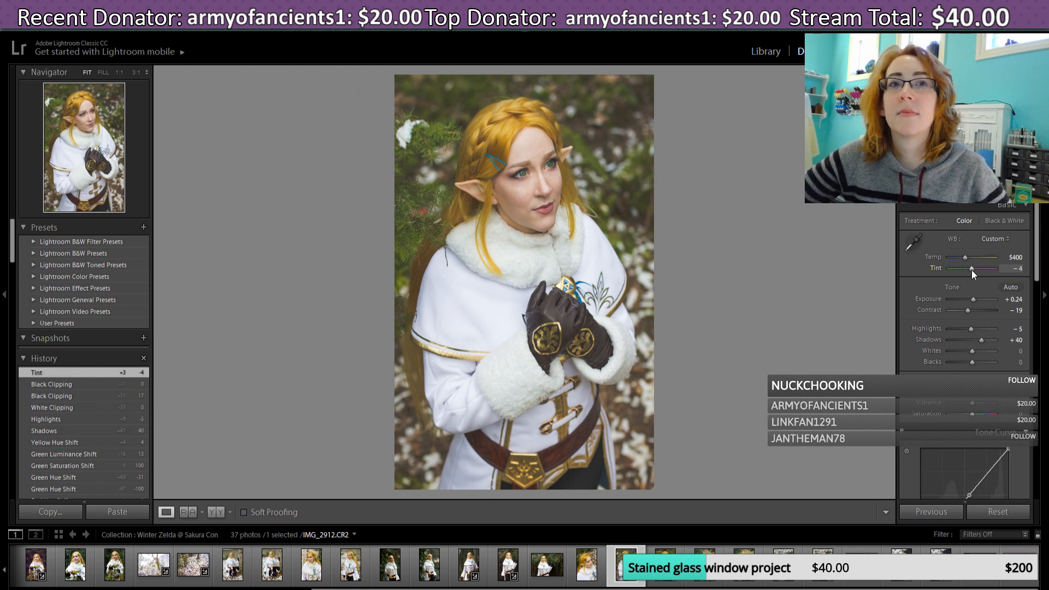
{"action": "left_click", "coordinate": [72, 385]}
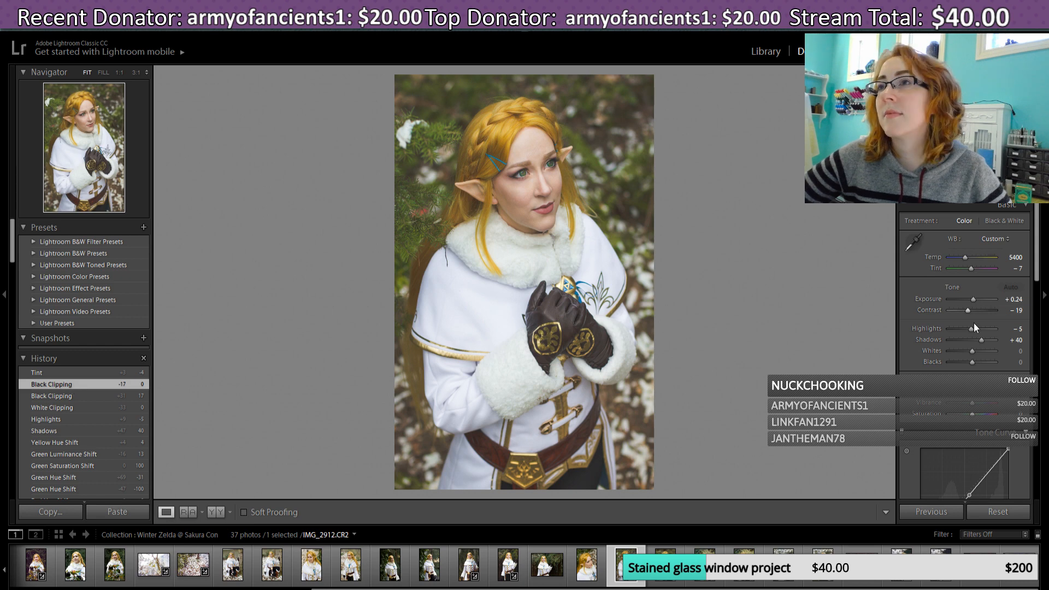
Step: Reset Contrast to 0 and raise Vibrance to +5
{"action": "left_click_drag", "start_coordinate": [968, 310], "coordinate": [970, 311]}
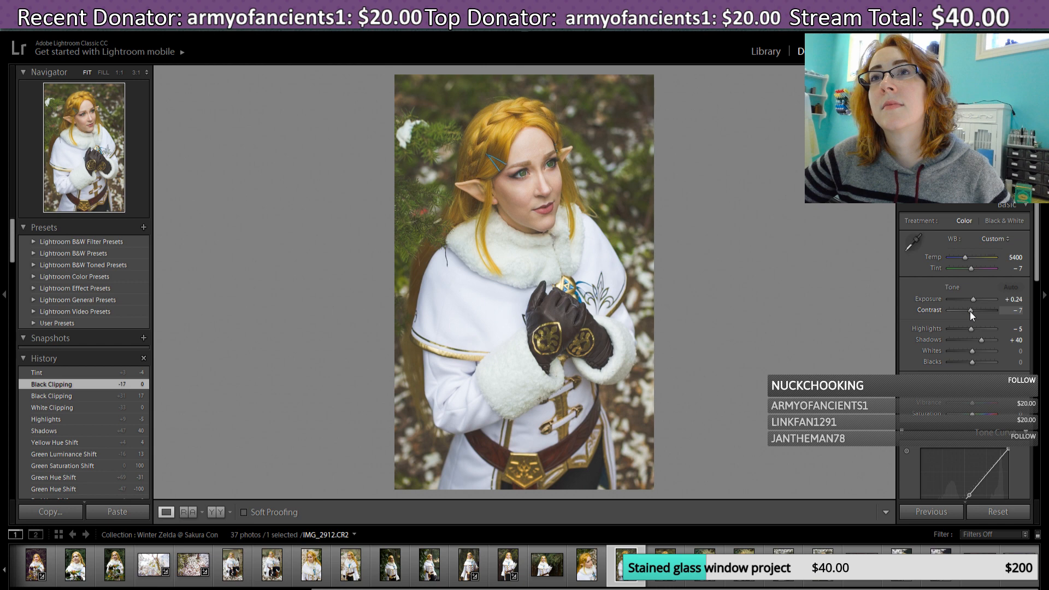
{"action": "double_click", "coordinate": [970, 311]}
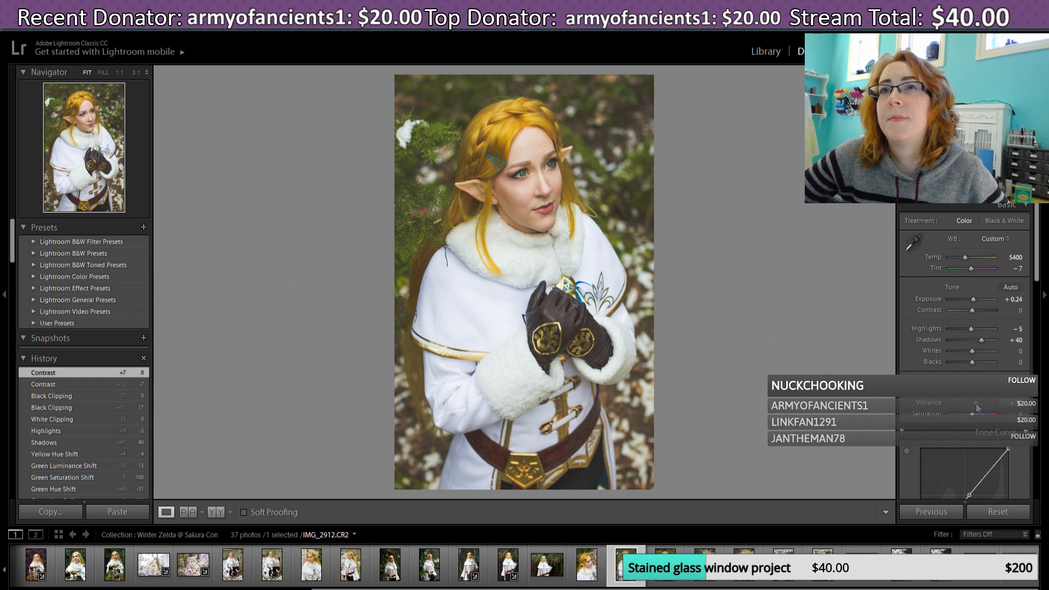
{"action": "left_click_drag", "start_coordinate": [977, 407], "coordinate": [979, 407]}
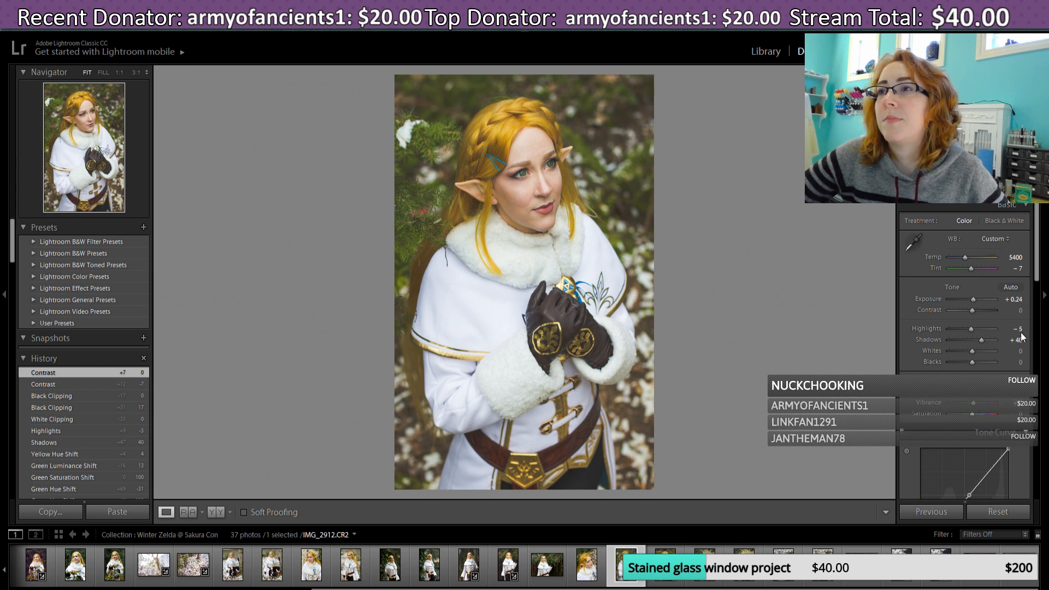
Step: Switch the tone curve to the Red channel and add a midtone point lowered slightly to about 49.8 / 48.6 %
{"action": "left_click_drag", "start_coordinate": [1038, 270], "coordinate": [1040, 314]}
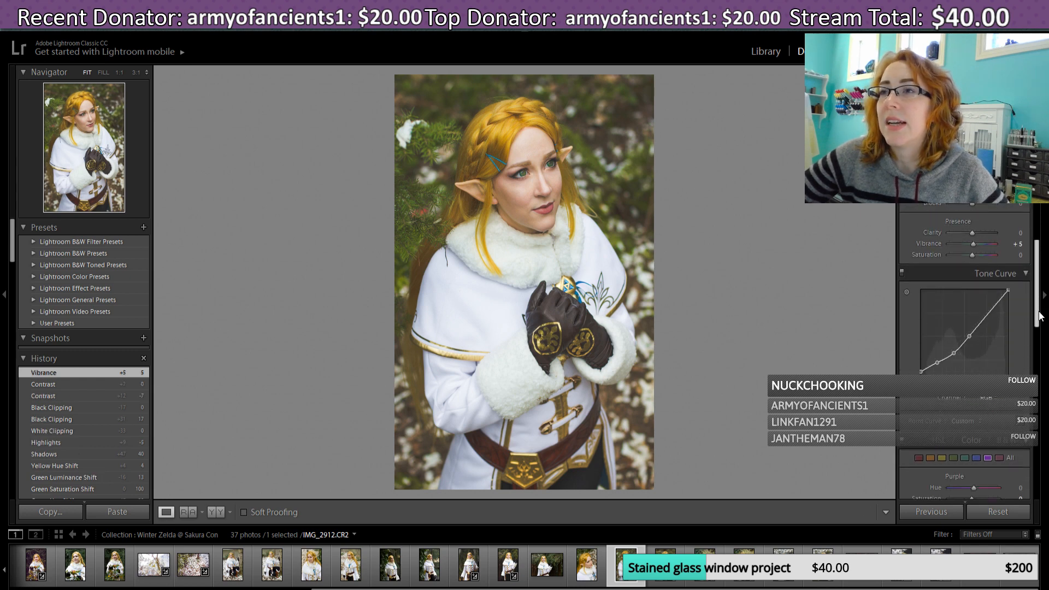
{"action": "left_click", "coordinate": [997, 403]}
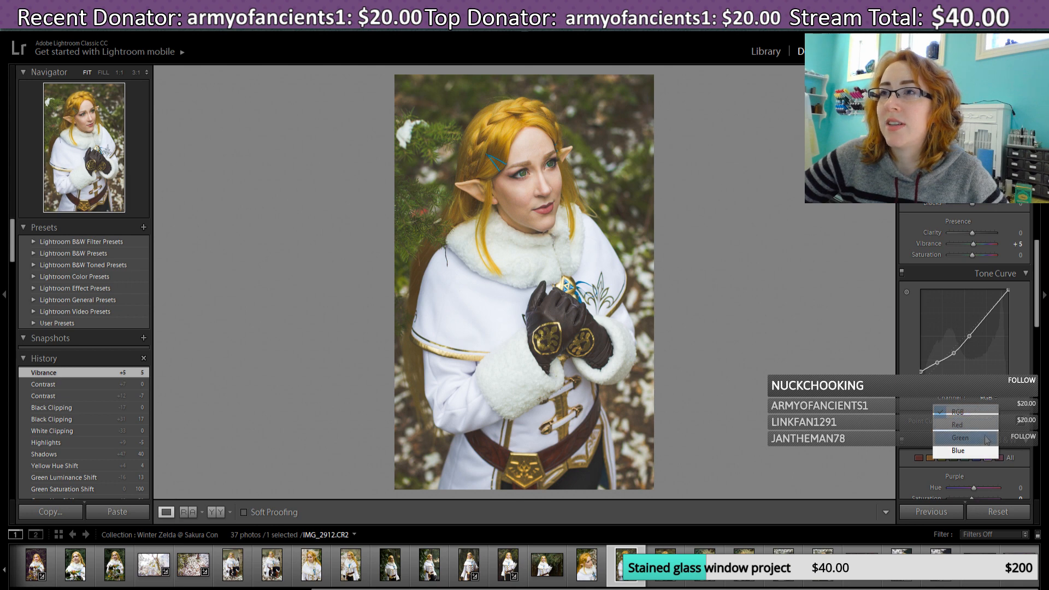
{"action": "left_click", "coordinate": [987, 437]}
{"action": "left_click", "coordinate": [994, 399]}
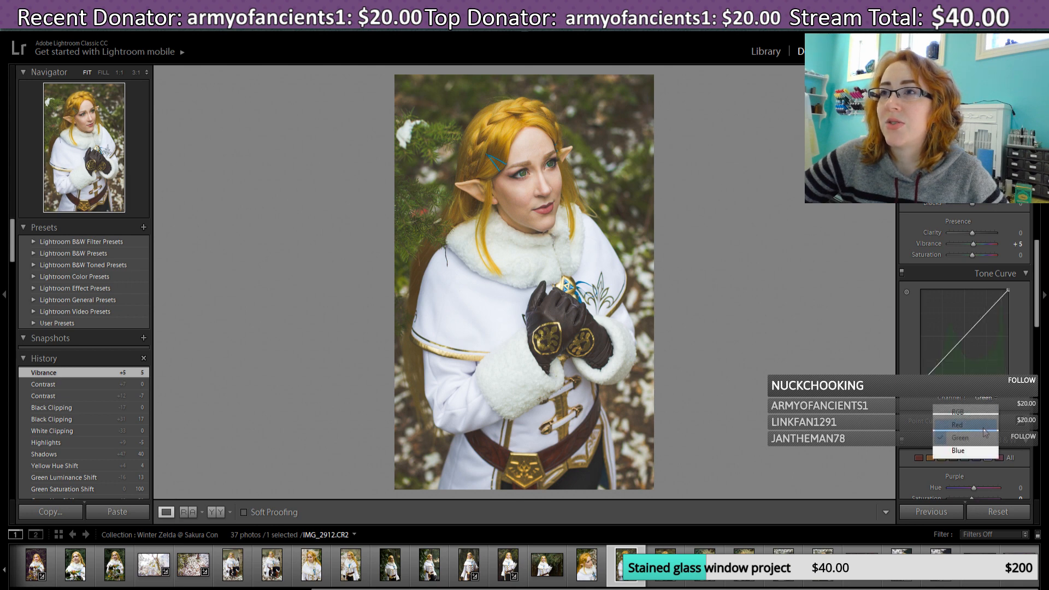
{"action": "left_click", "coordinate": [978, 425]}
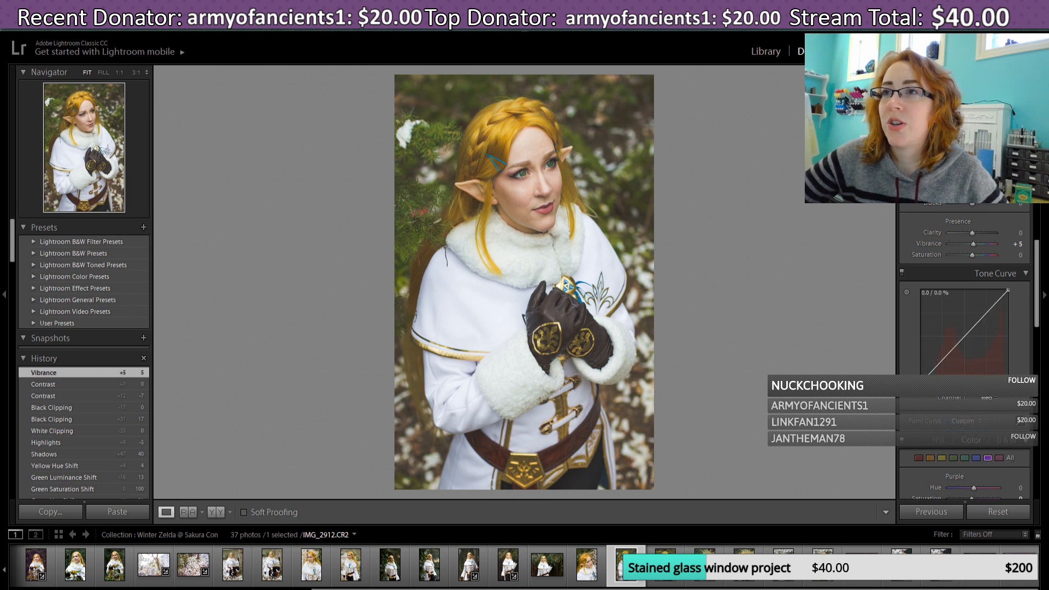
{"action": "left_click_drag", "start_coordinate": [925, 376], "coordinate": [920, 394]}
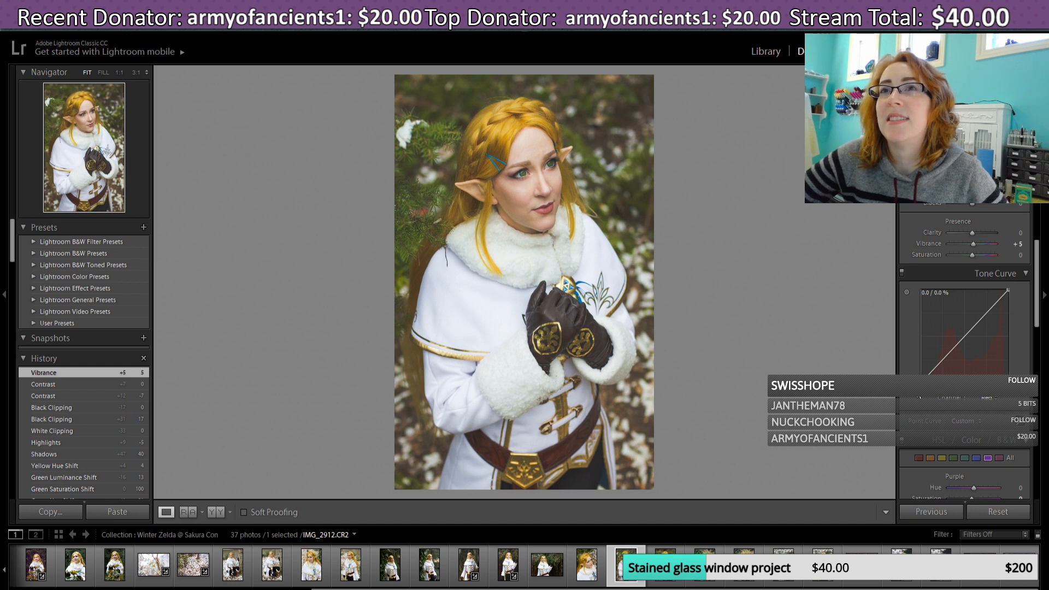
{"action": "left_click_drag", "start_coordinate": [922, 397], "coordinate": [920, 397]}
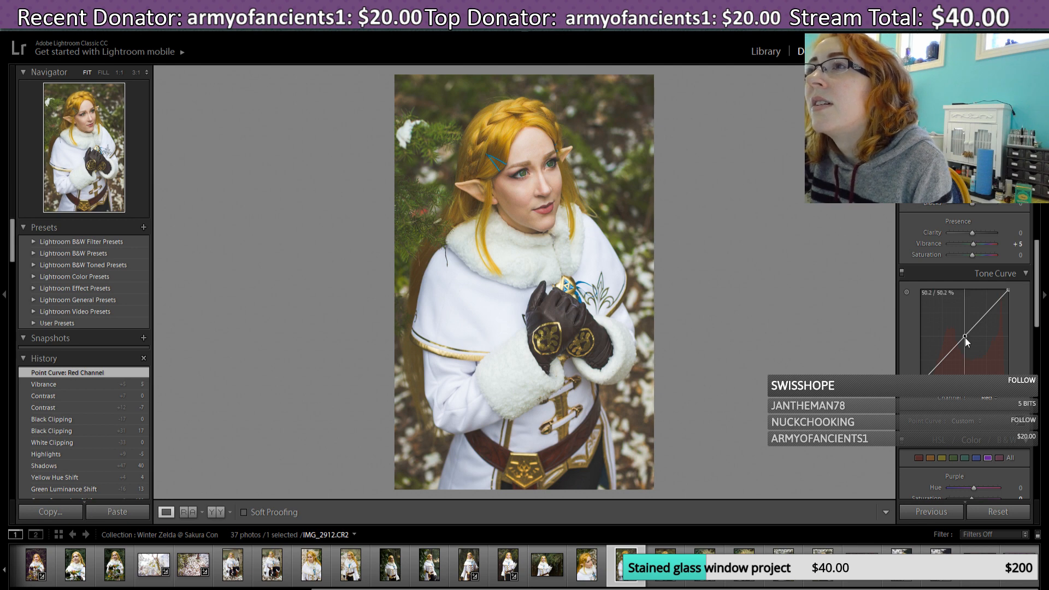
{"action": "left_click", "coordinate": [965, 338]}
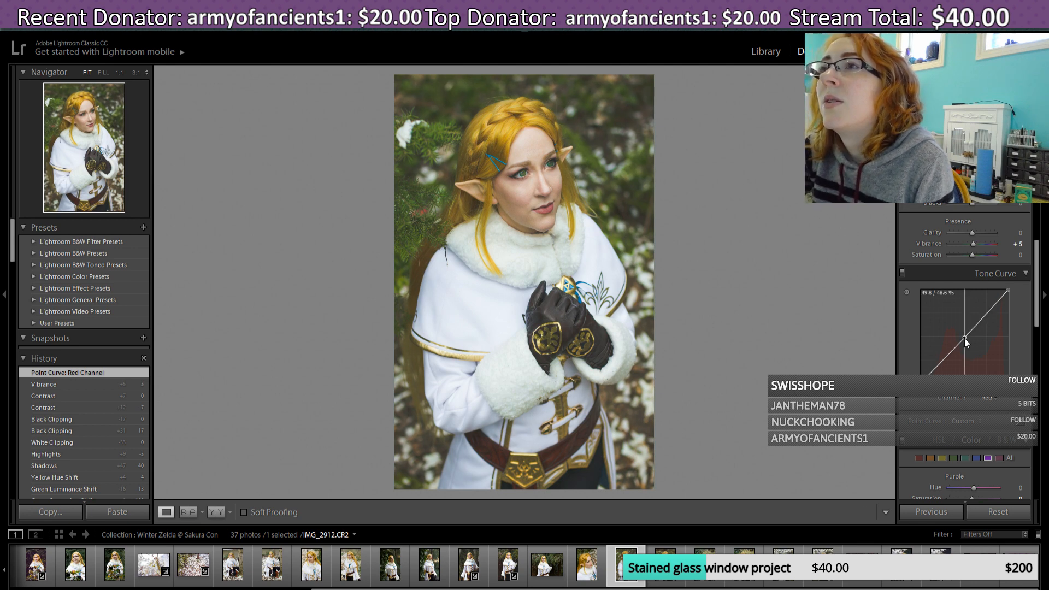
Step: Add a shadow point to the red channel curve at about 12.5 / 11.0 %, keeping the black point at 0
{"action": "left_click_drag", "start_coordinate": [931, 372], "coordinate": [932, 374]}
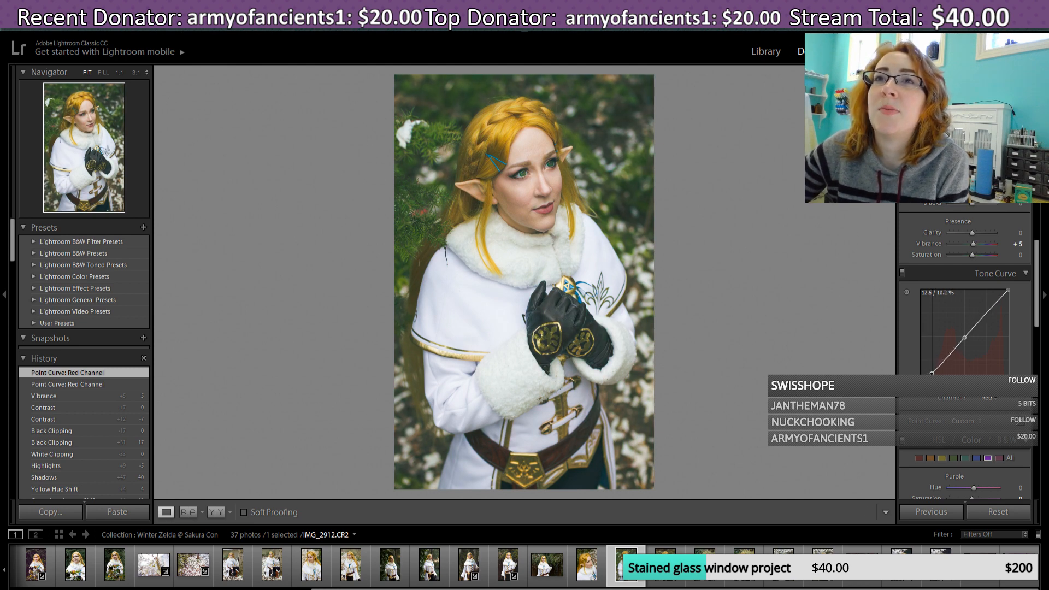
{"action": "left_click_drag", "start_coordinate": [932, 374], "coordinate": [931, 372]}
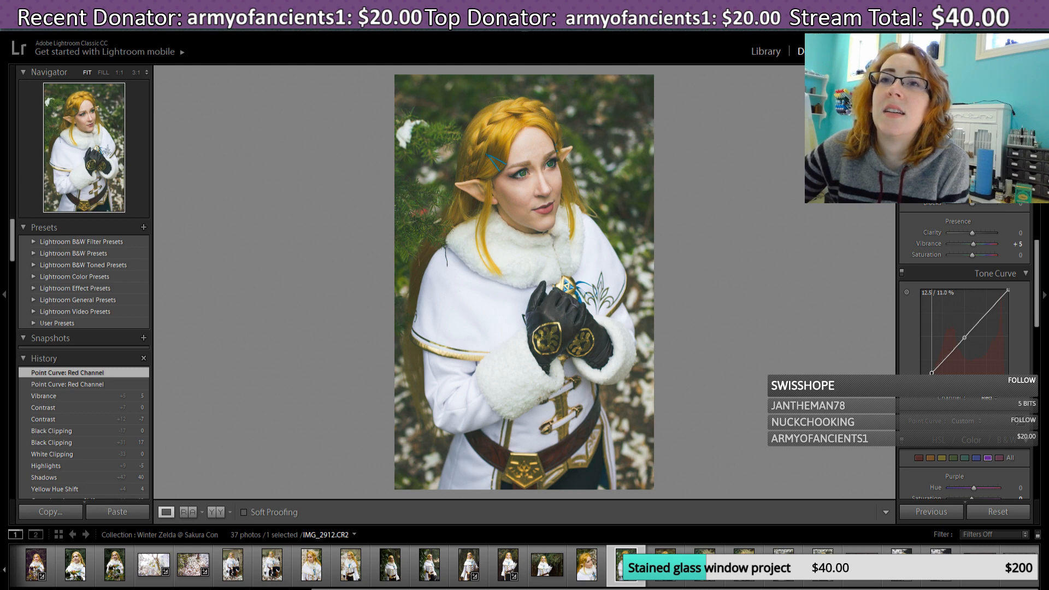
{"action": "left_click_drag", "start_coordinate": [932, 372], "coordinate": [932, 373]}
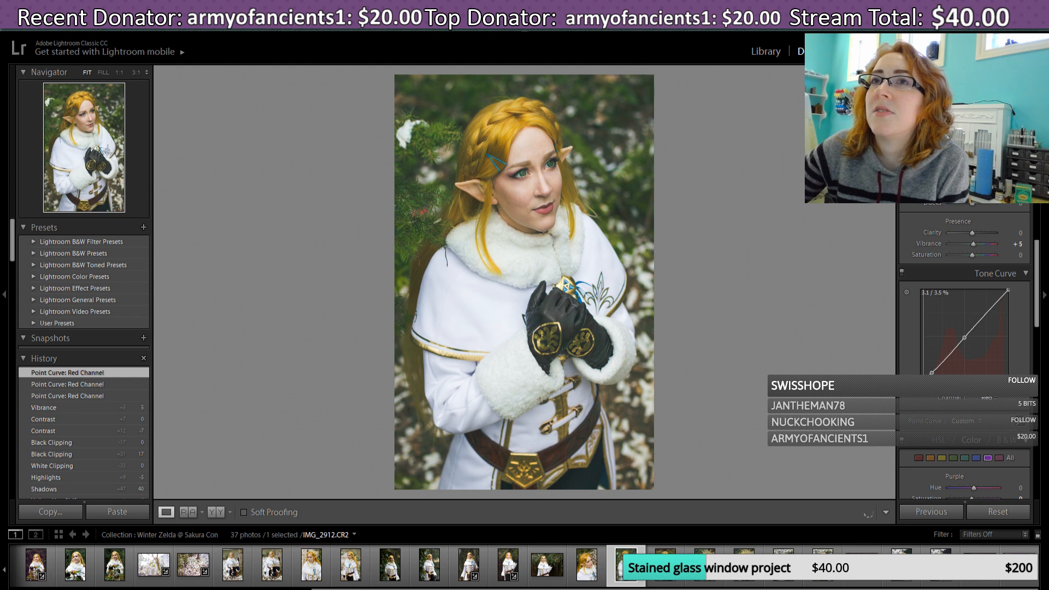
{"action": "left_click_drag", "start_coordinate": [923, 380], "coordinate": [920, 384]}
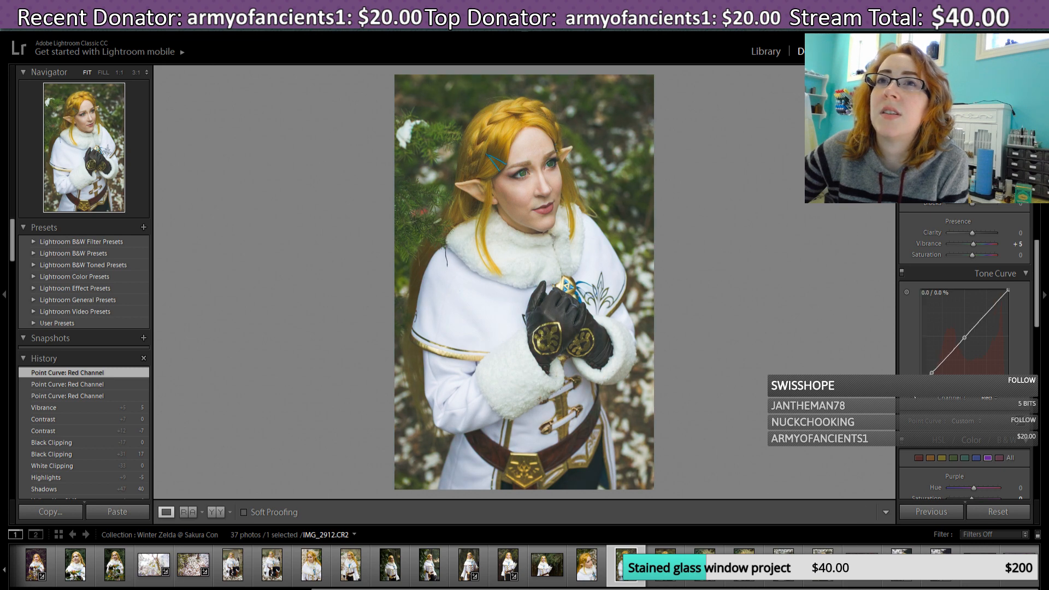
Step: Move the red curve's shadow point to about 17.6 / 14.1 % and readjust the curve's black end
{"action": "left_click_drag", "start_coordinate": [921, 383], "coordinate": [939, 363]}
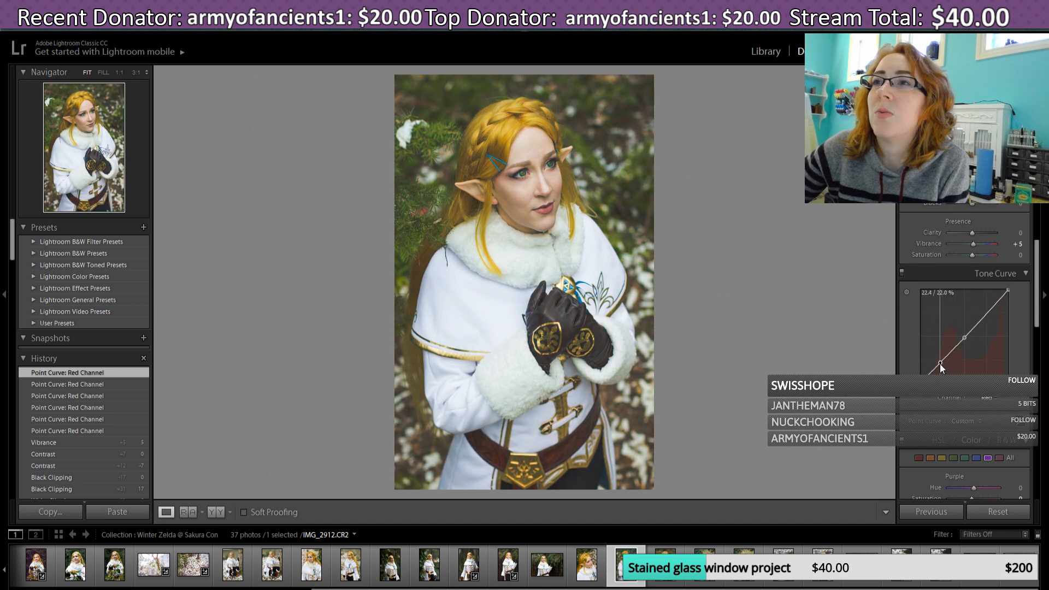
{"action": "left_click_drag", "start_coordinate": [940, 363], "coordinate": [946, 355]}
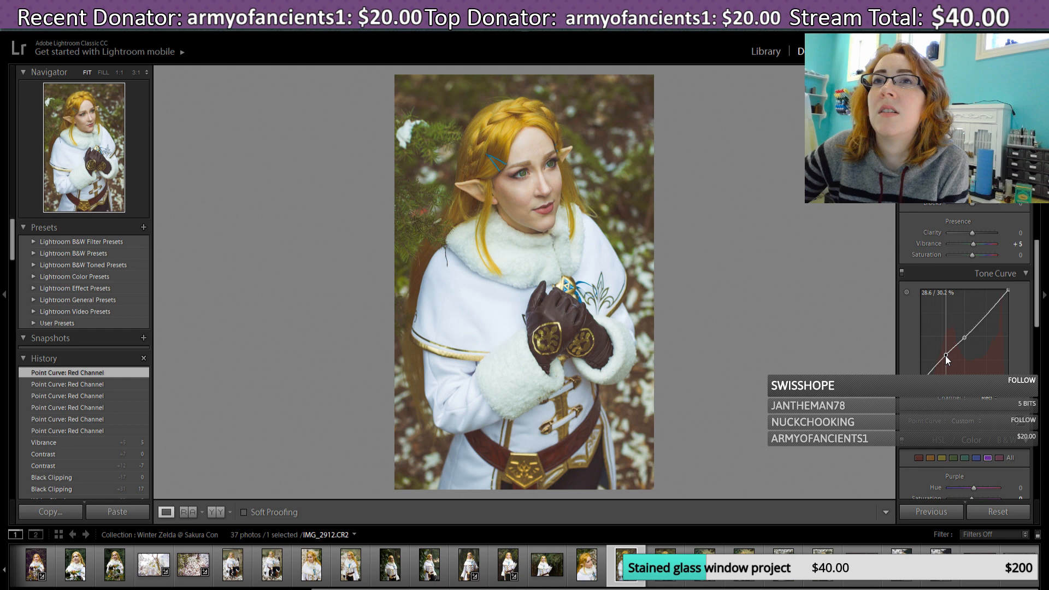
{"action": "left_click_drag", "start_coordinate": [945, 355], "coordinate": [936, 371]}
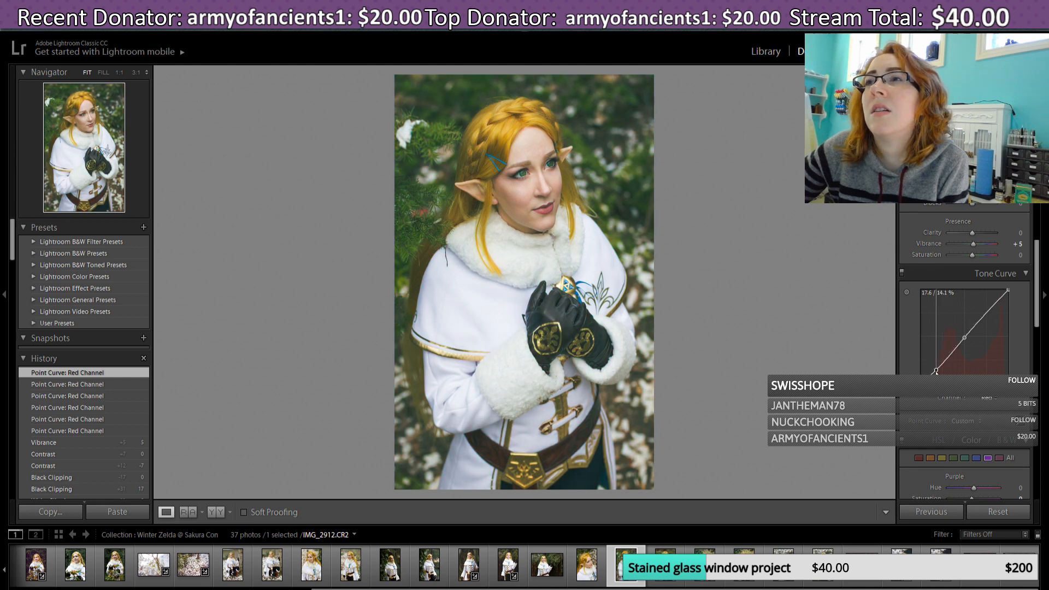
{"action": "left_click_drag", "start_coordinate": [936, 371], "coordinate": [936, 371]}
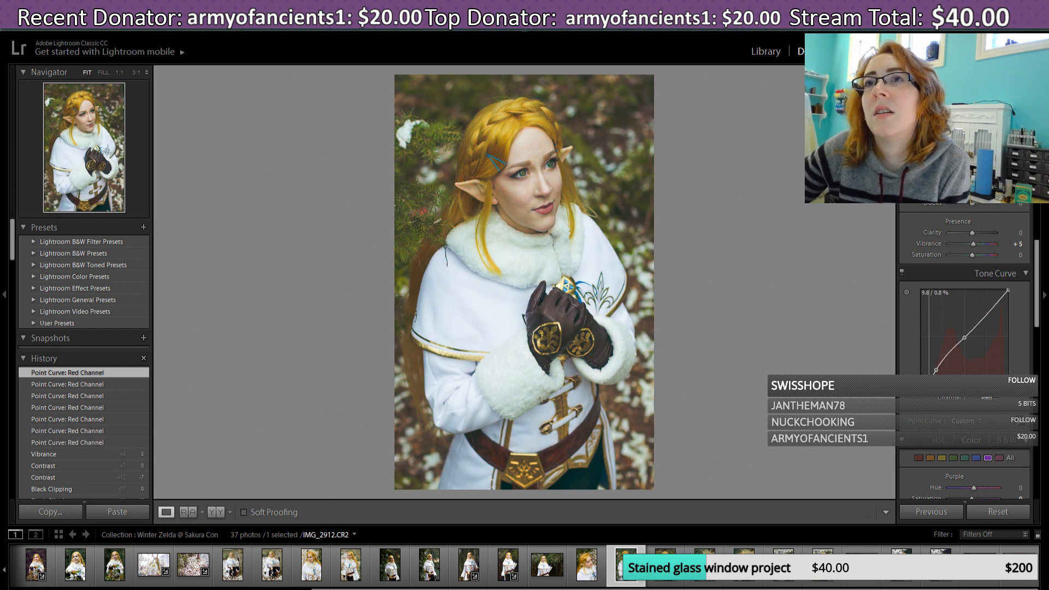
{"action": "left_click_drag", "start_coordinate": [925, 378], "coordinate": [921, 378]}
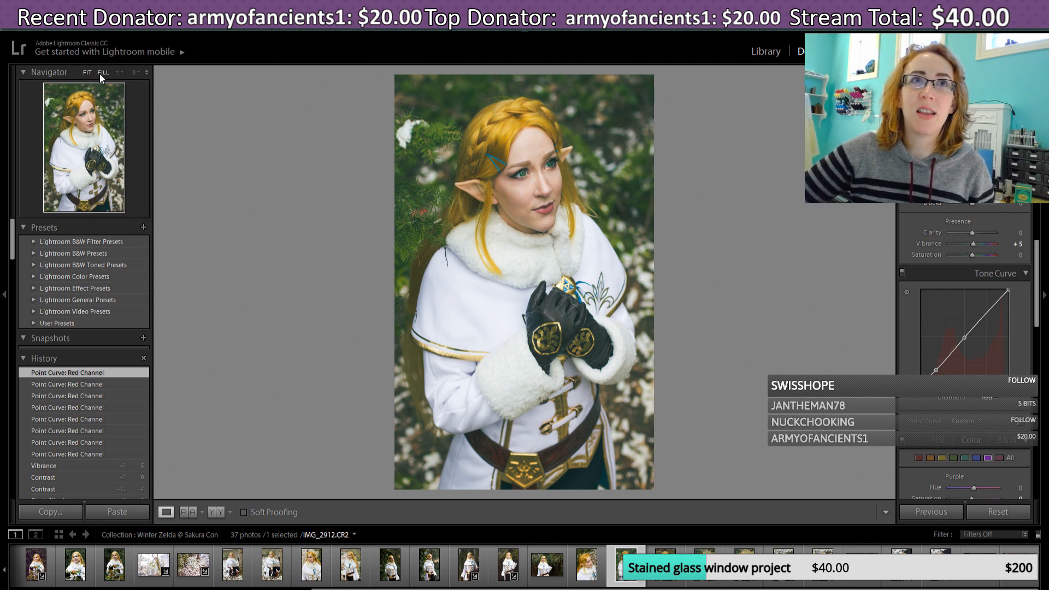
Step: Switch the tone curve to the Green channel and adjust its black point slightly
{"action": "left_click", "coordinate": [997, 402]}
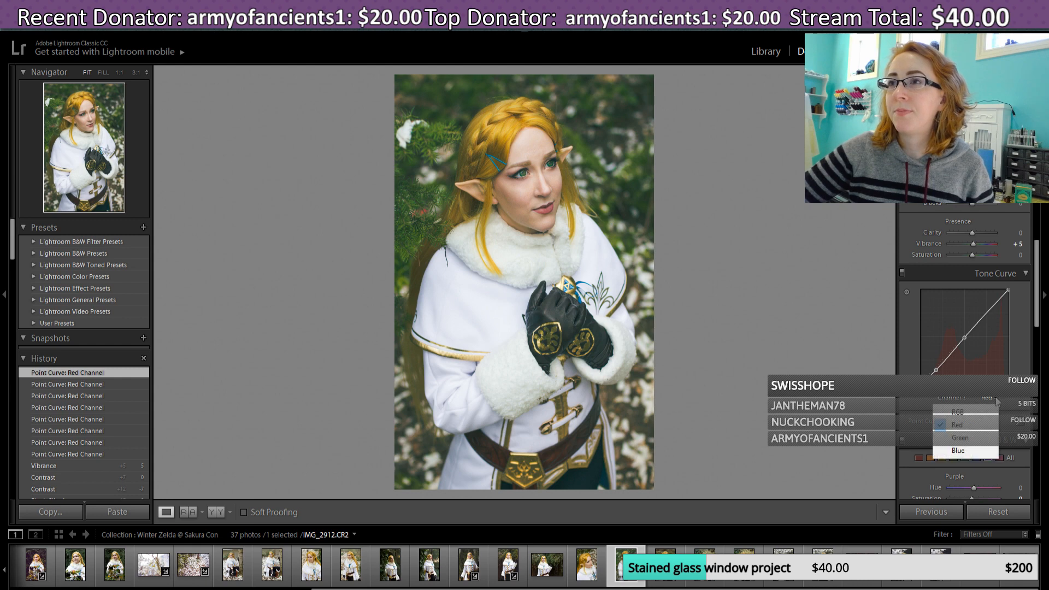
{"action": "left_click", "coordinate": [975, 441]}
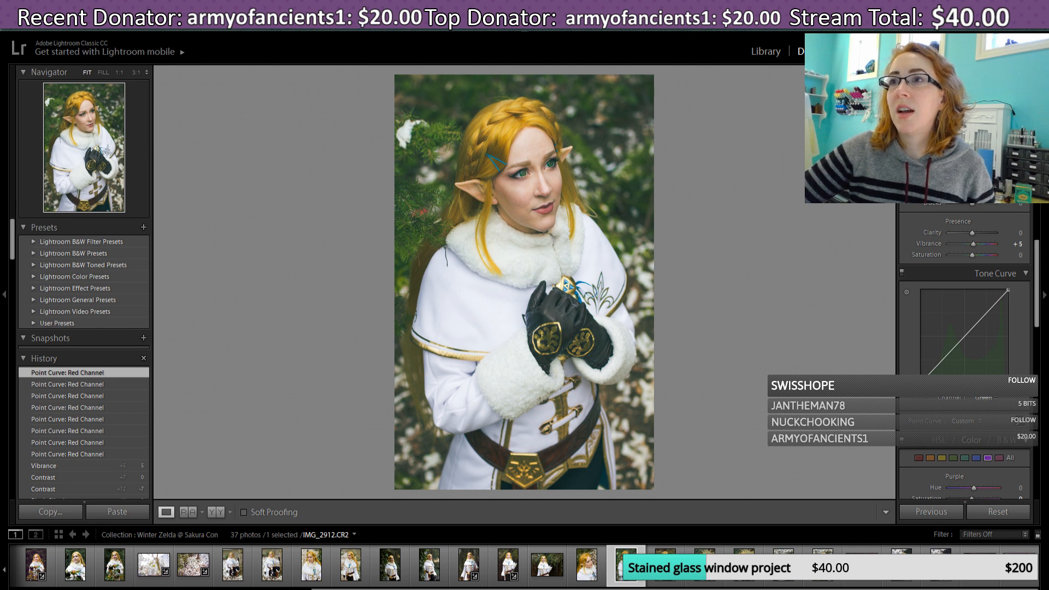
{"action": "left_click_drag", "start_coordinate": [922, 373], "coordinate": [921, 376]}
Step: Return to the Red channel's tone curve and fine-tune its shadow point
{"action": "left_click", "coordinate": [986, 398]}
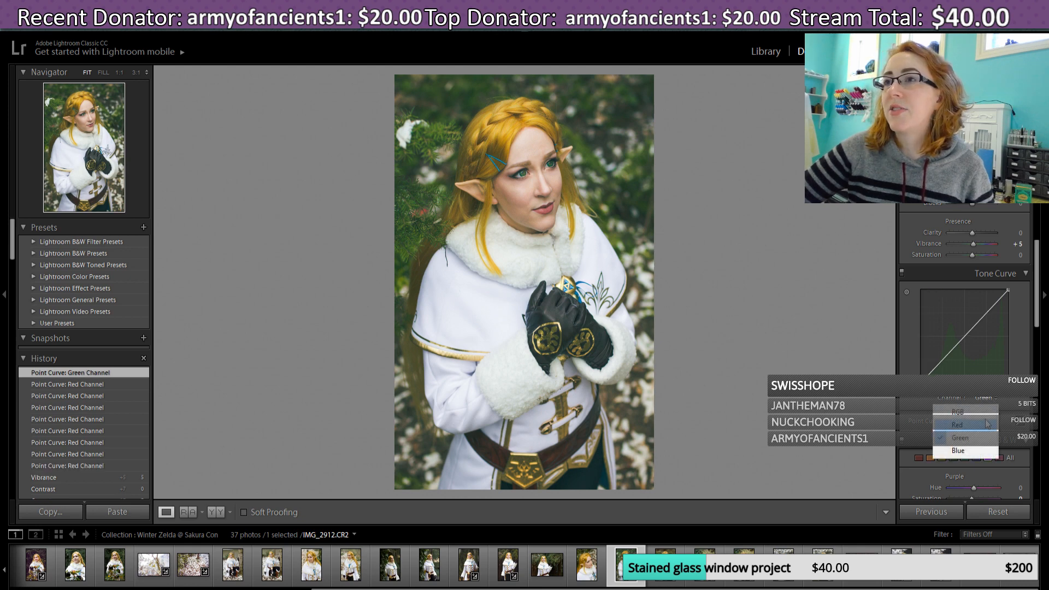
{"action": "left_click", "coordinate": [966, 425]}
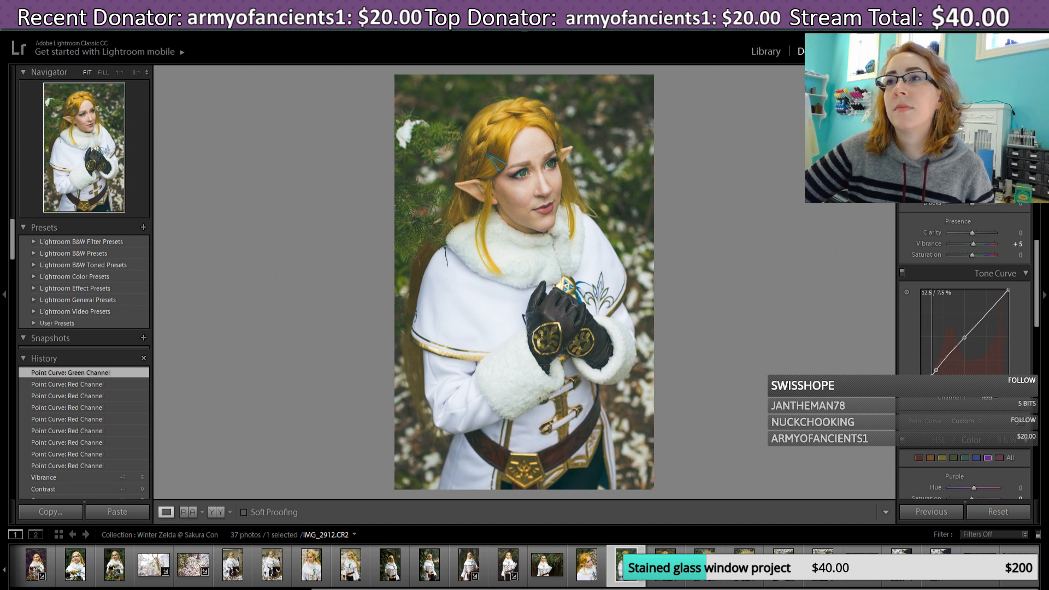
{"action": "left_click_drag", "start_coordinate": [932, 371], "coordinate": [933, 366]}
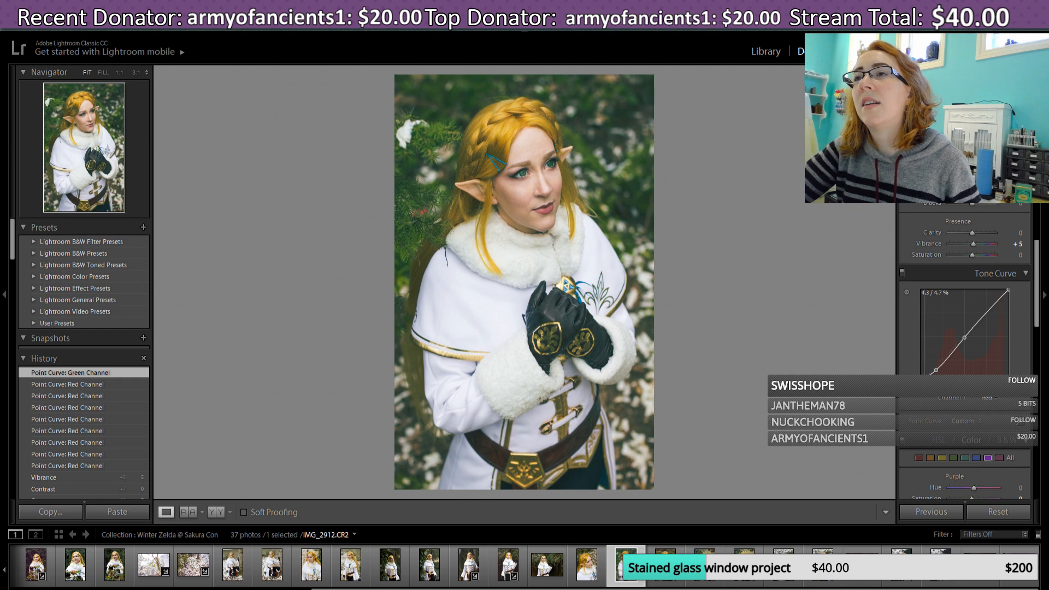
{"action": "left_click_drag", "start_coordinate": [935, 370], "coordinate": [935, 369]}
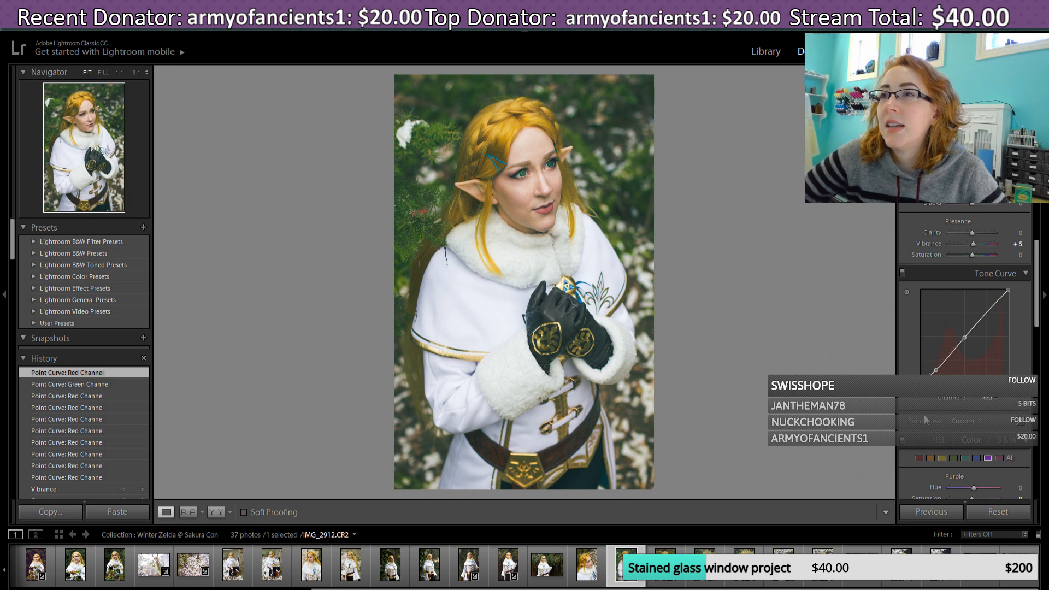
Step: Switch to the Green channel's tone curve and shift its black point to about 4.3 / 0.0 %
{"action": "left_click", "coordinate": [990, 399]}
{"action": "left_click", "coordinate": [983, 439]}
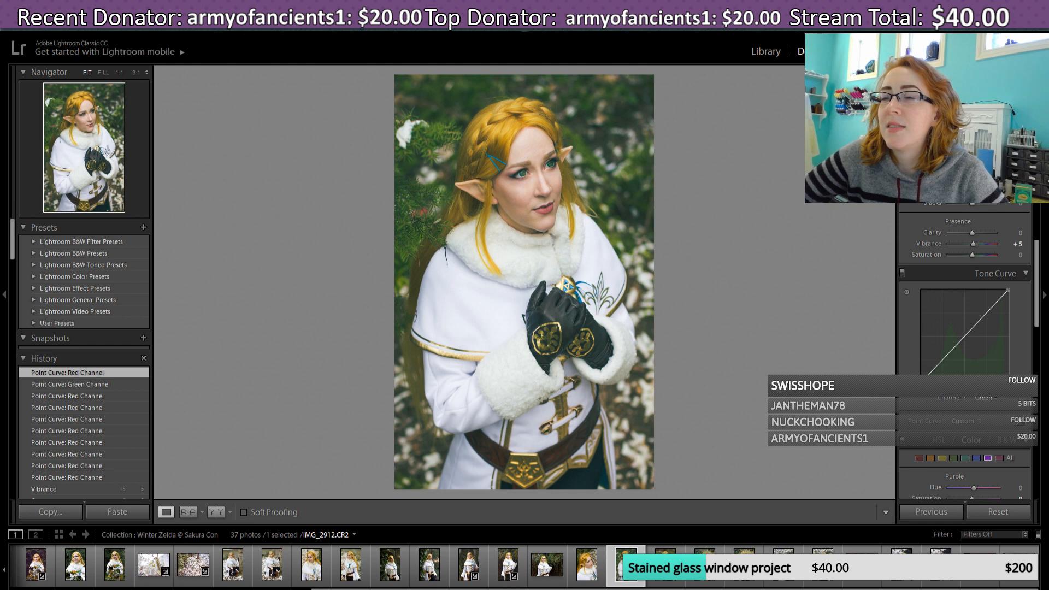
{"action": "mouse_move", "coordinate": [923, 381]}
{"action": "left_mouse_down"}
{"action": "mouse_move", "coordinate": [964, 344]}
{"action": "mouse_move", "coordinate": [921, 383]}
{"action": "mouse_move", "coordinate": [925, 397]}
{"action": "left_mouse_up"}
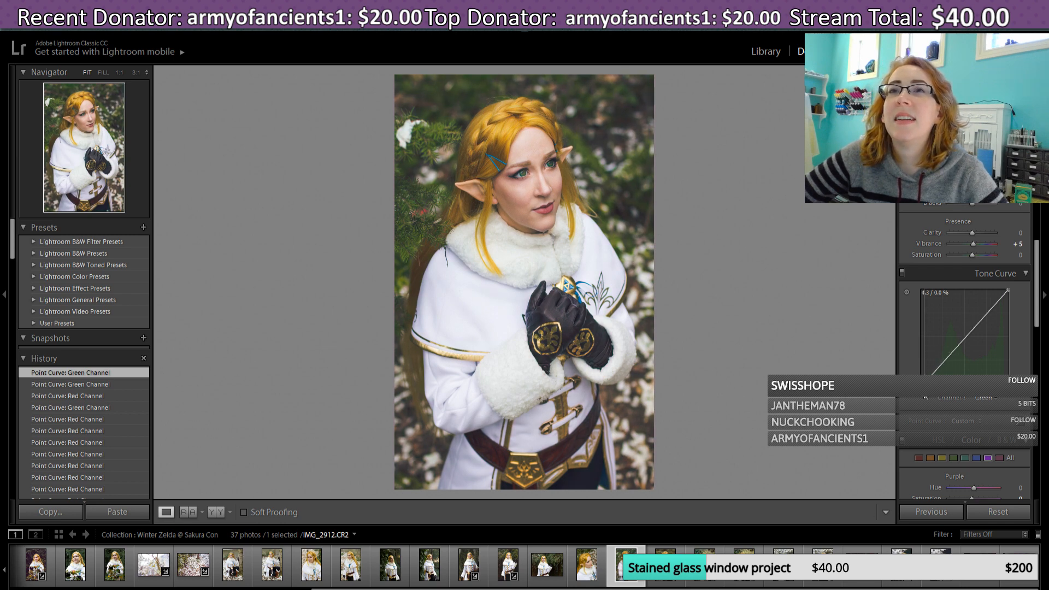
{"action": "left_click_drag", "start_coordinate": [924, 395], "coordinate": [924, 395]}
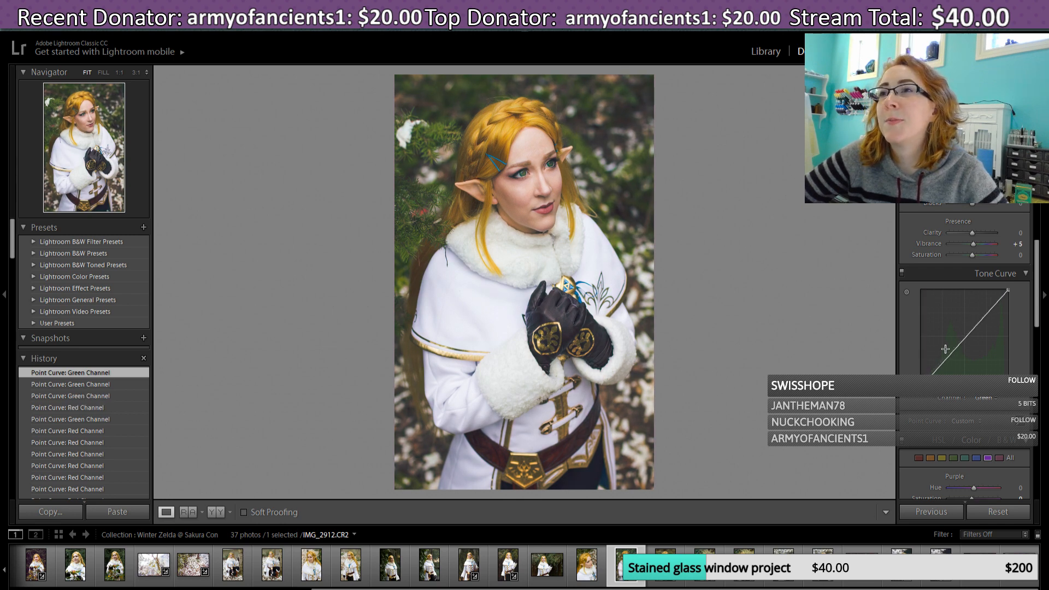
Step: Add a midtone point to the green channel curve, lower it slightly and fine-tune the curve's black end
{"action": "left_click_drag", "start_coordinate": [966, 337], "coordinate": [963, 336]}
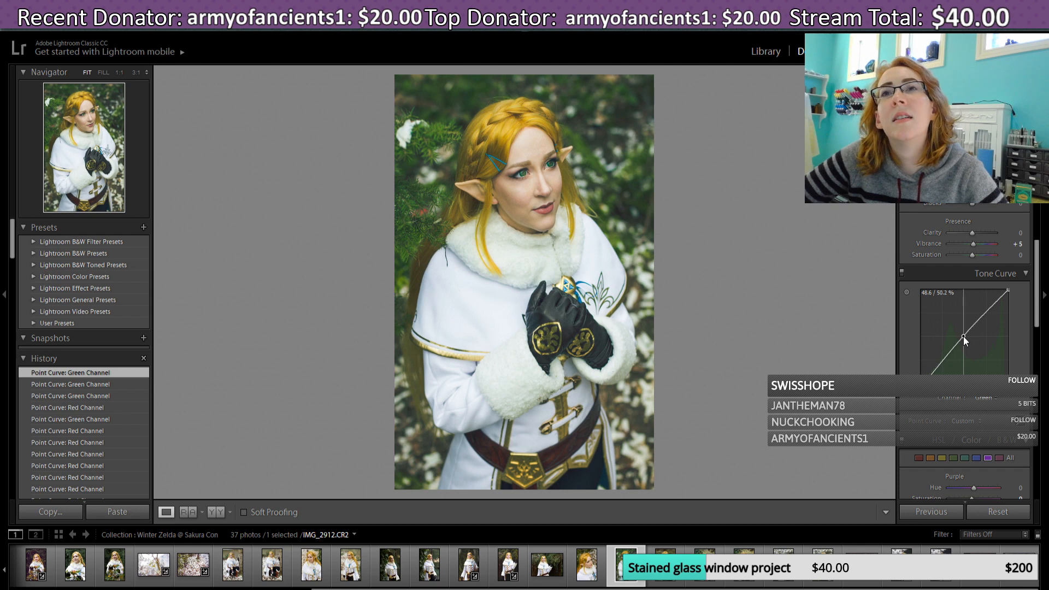
{"action": "left_click_drag", "start_coordinate": [925, 382], "coordinate": [924, 382]}
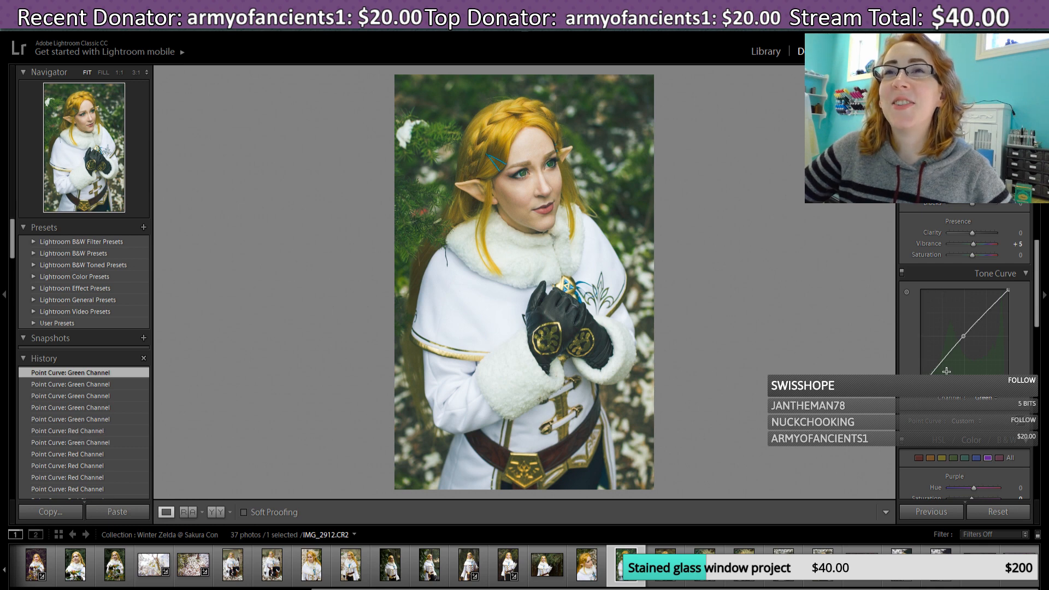
{"action": "left_click", "coordinate": [962, 341]}
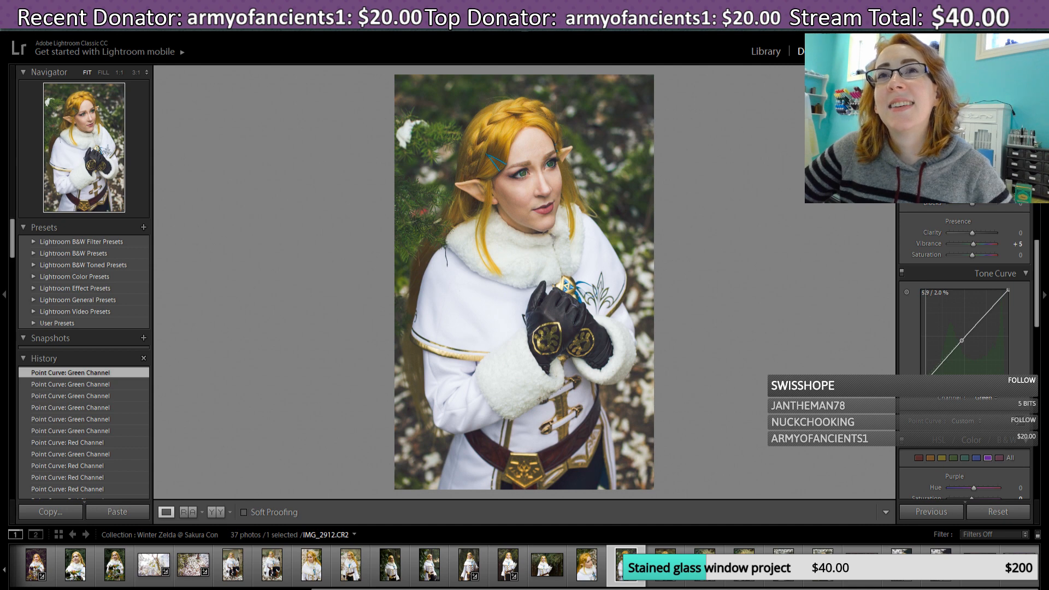
{"action": "left_click", "coordinate": [925, 372]}
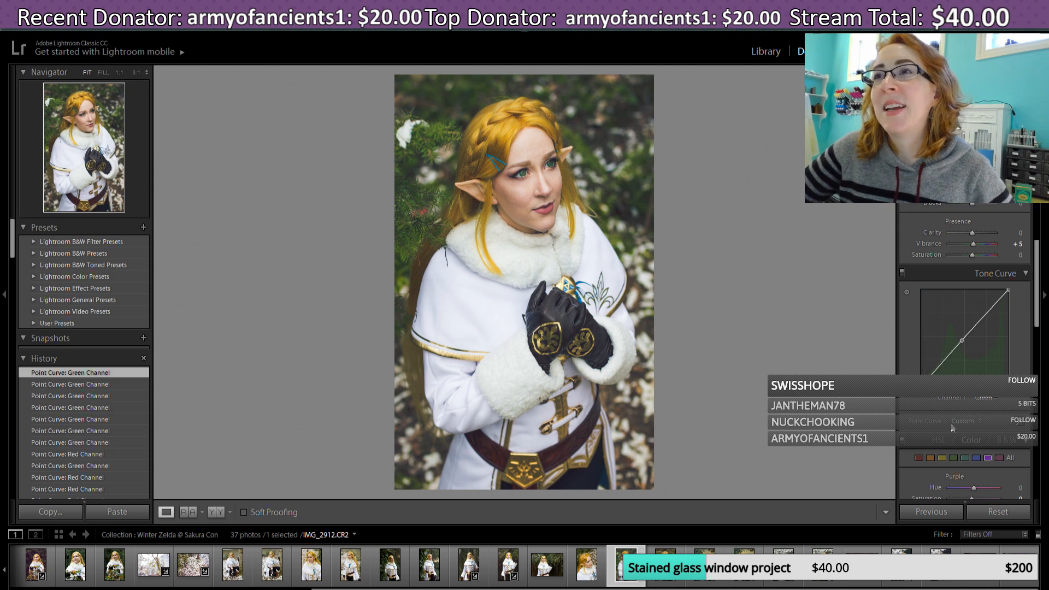
Step: Try black-point and midtone adjustments on the Blue channel's tone curve, and flatten that curve
{"action": "left_click", "coordinate": [996, 405]}
{"action": "left_click", "coordinate": [959, 445]}
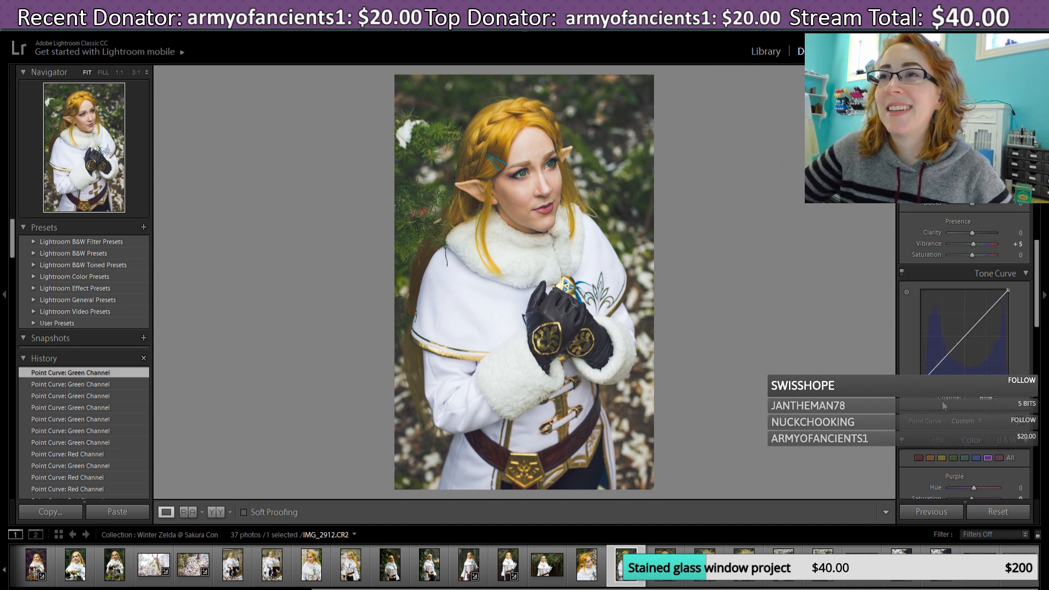
{"action": "mouse_move", "coordinate": [920, 382]}
{"action": "left_mouse_down"}
{"action": "mouse_move", "coordinate": [929, 383]}
{"action": "mouse_move", "coordinate": [921, 373]}
{"action": "mouse_move", "coordinate": [921, 382]}
{"action": "left_mouse_up"}
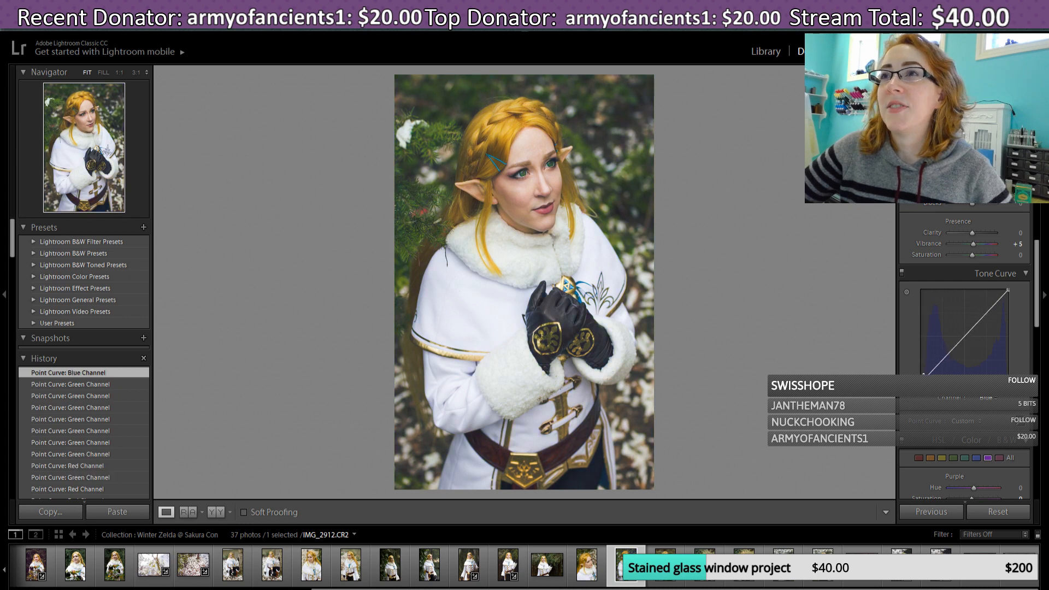
{"action": "left_click", "coordinate": [964, 337]}
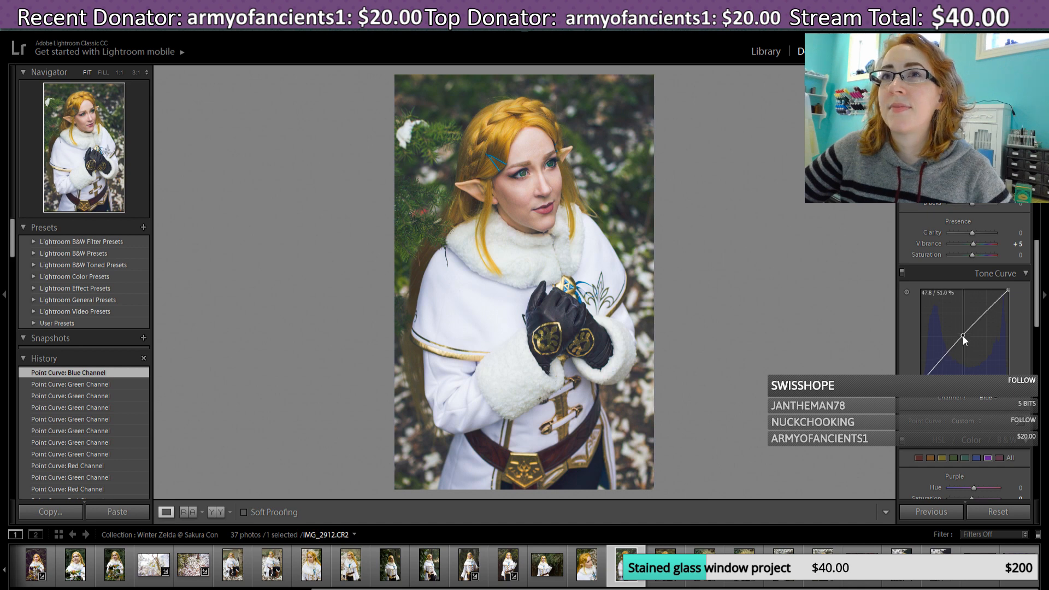
{"action": "left_click_drag", "start_coordinate": [963, 335], "coordinate": [965, 337]}
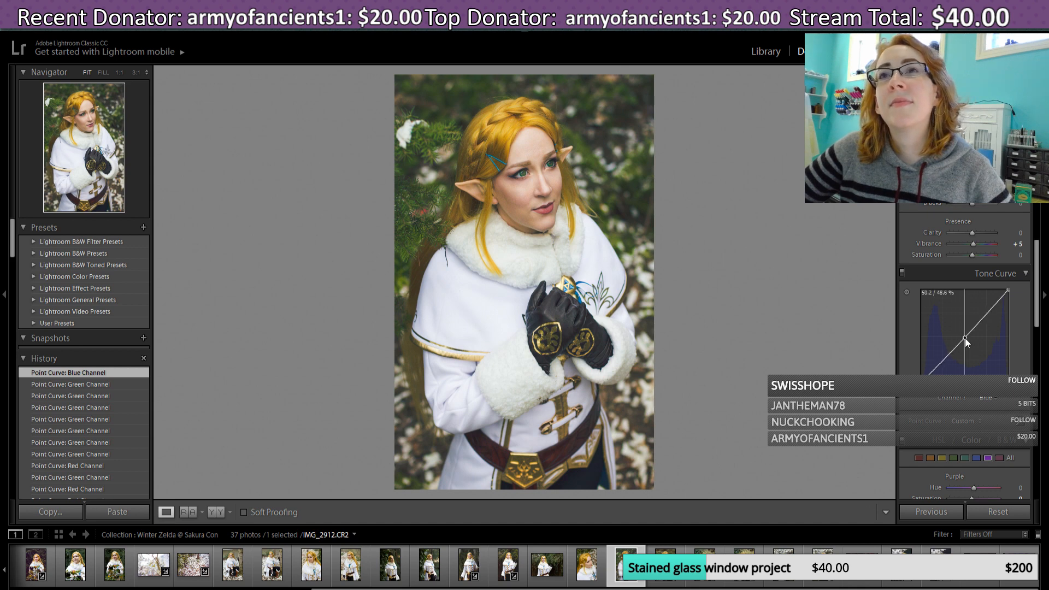
{"action": "right_click", "coordinate": [965, 338]}
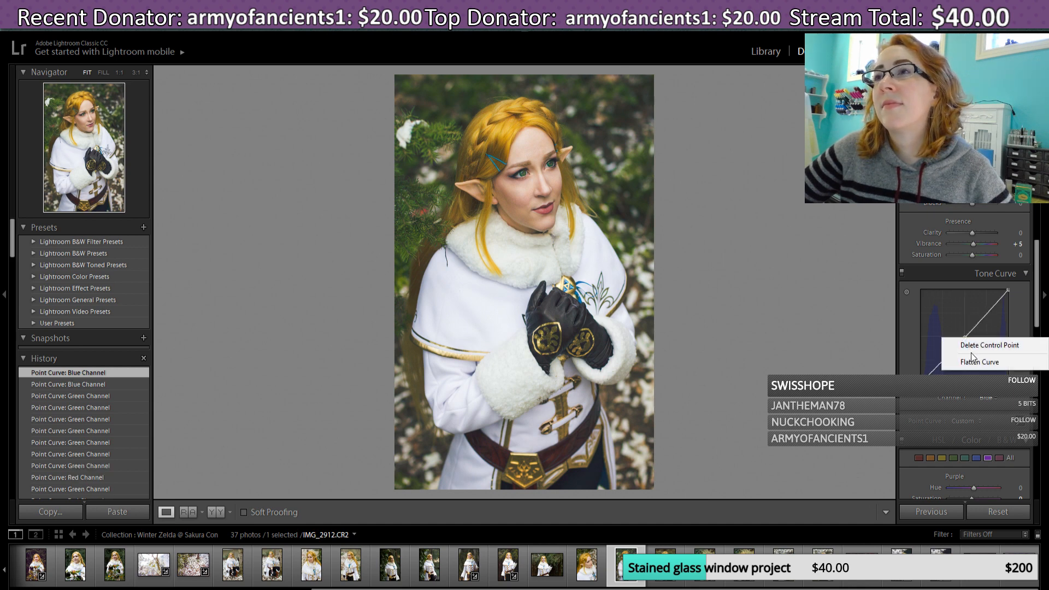
{"action": "left_click", "coordinate": [975, 362]}
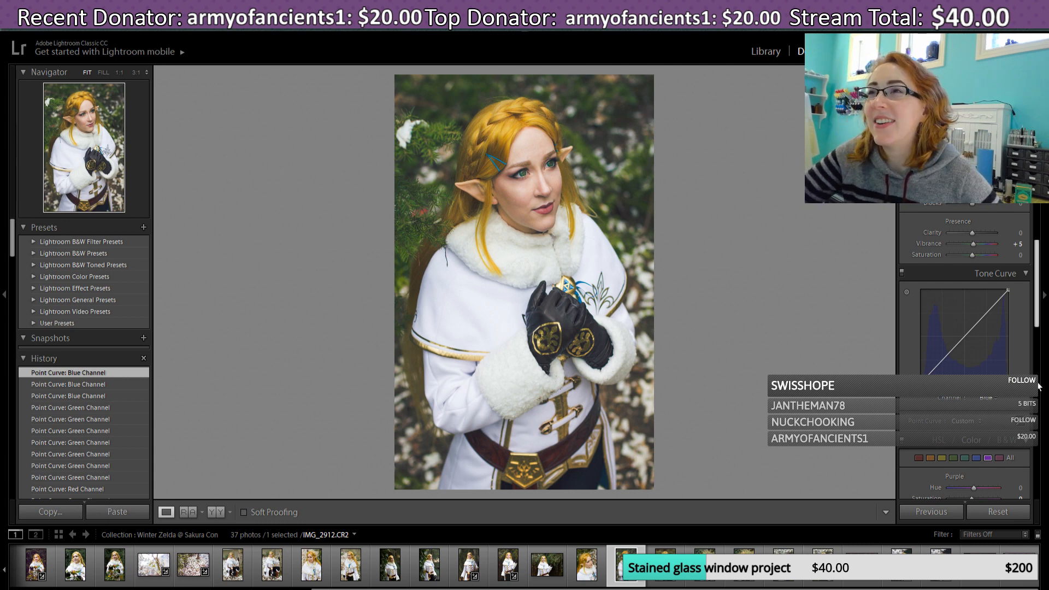
Step: Return to the Green channel's tone curve, try a small black-point shift and flatten the curve
{"action": "left_click", "coordinate": [976, 403]}
{"action": "left_click", "coordinate": [977, 438]}
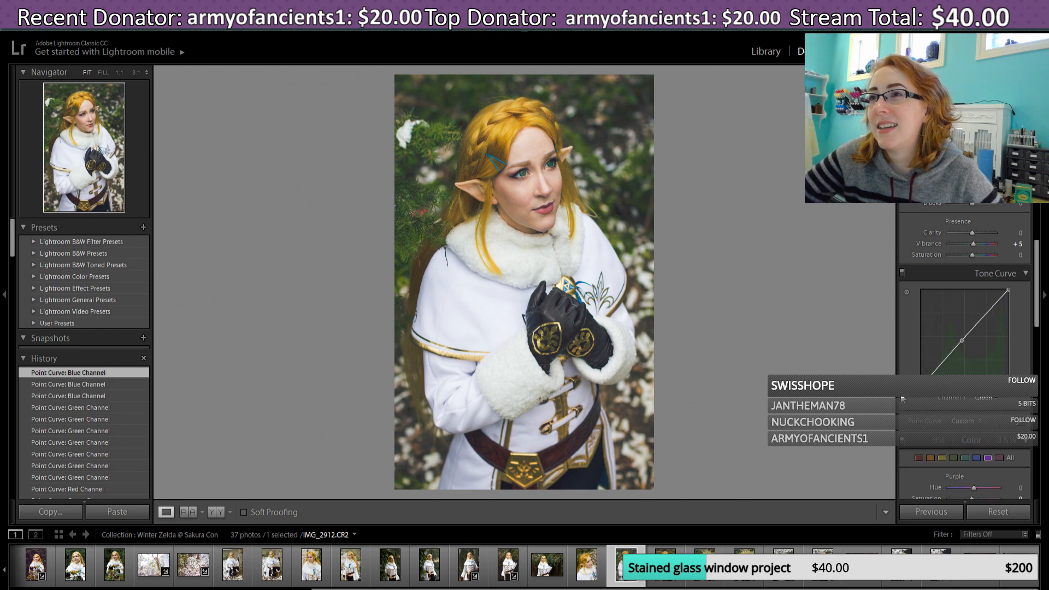
{"action": "left_click_drag", "start_coordinate": [926, 375], "coordinate": [929, 375]}
{"action": "right_click", "coordinate": [963, 340]}
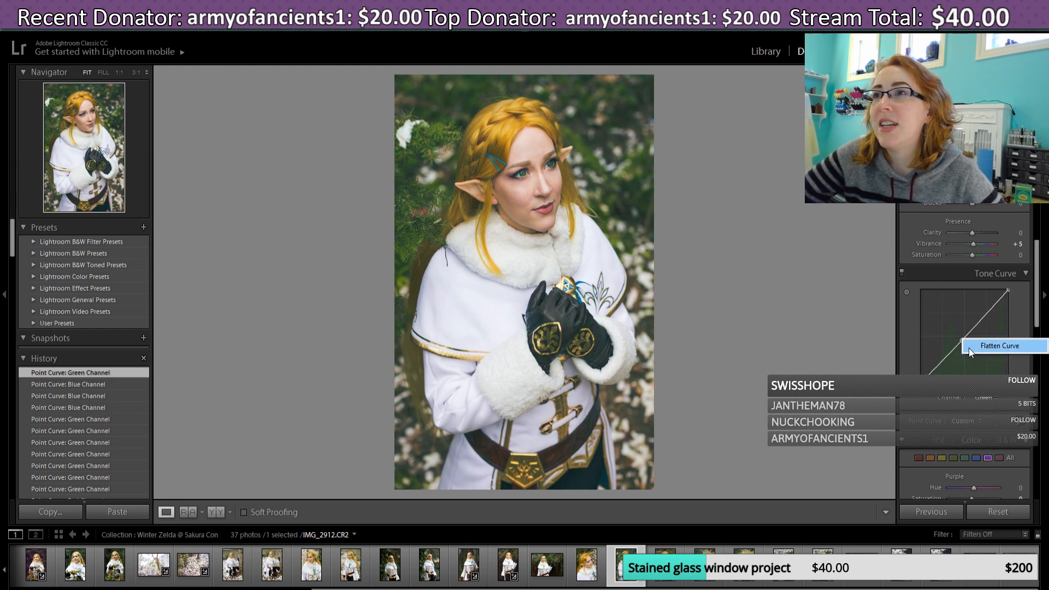
{"action": "left_click", "coordinate": [978, 346]}
Step: Raise the Blue channel curve's black point to about 0.0 / 5.9 % and add a midtone point near the curve's centre
{"action": "left_click", "coordinate": [984, 397]}
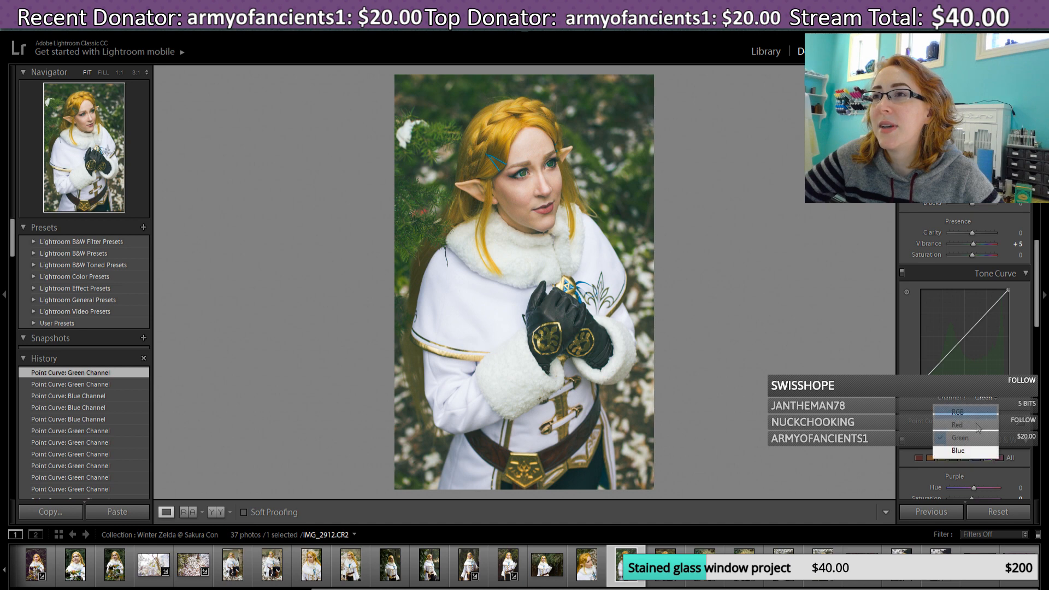
{"action": "left_click", "coordinate": [969, 455]}
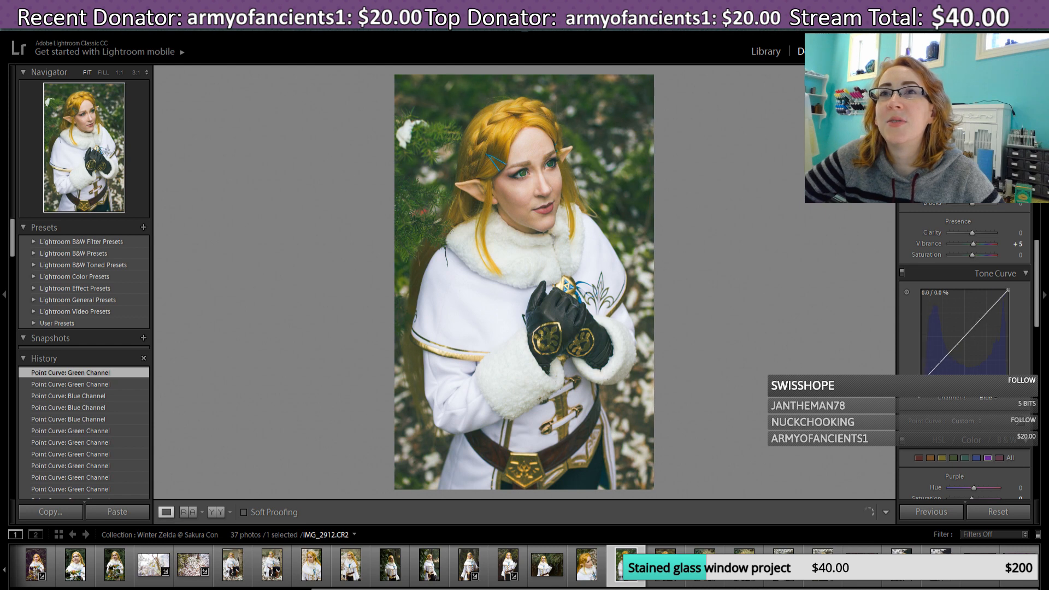
{"action": "left_click_drag", "start_coordinate": [921, 383], "coordinate": [920, 376]}
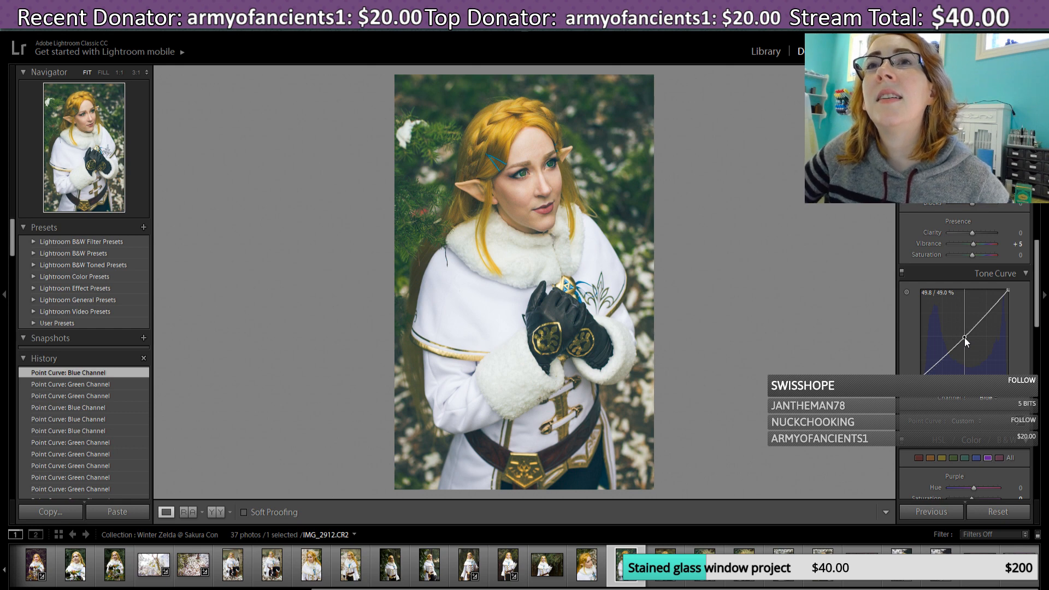
{"action": "left_click_drag", "start_coordinate": [965, 337], "coordinate": [965, 336]}
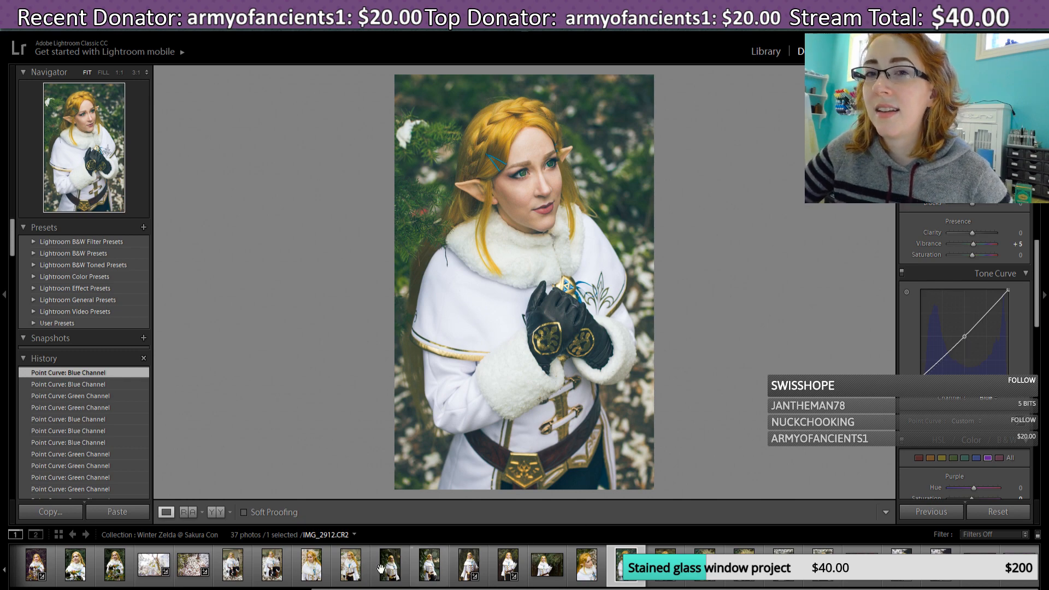
{"action": "key", "text": "alt+Tab"}
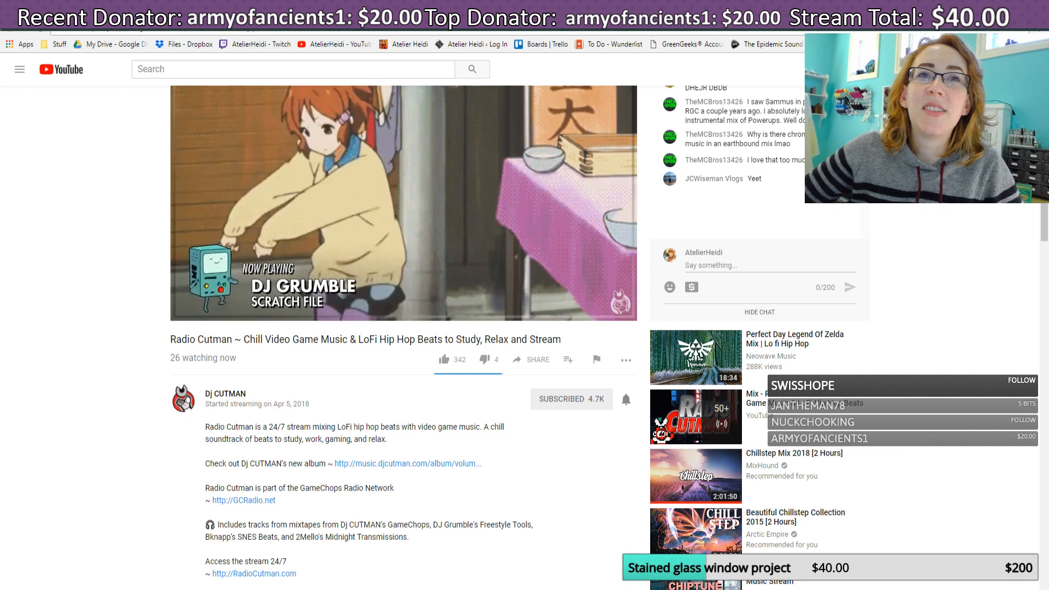
{"action": "key", "text": "alt+Tab"}
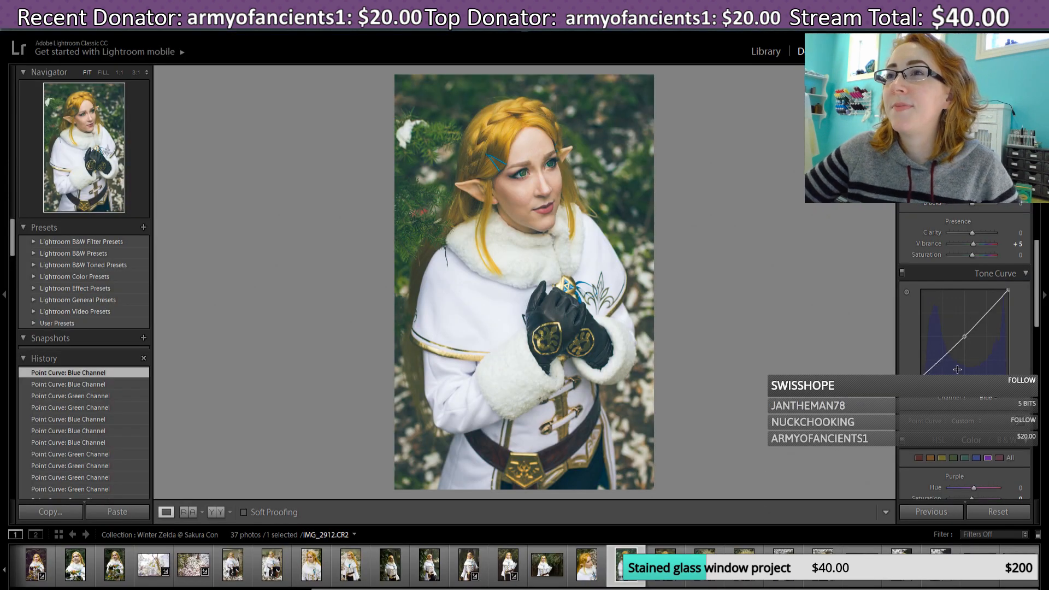
Step: Revisit the Green channel's curve, return to the Blue channel's tone curve and flatten it
{"action": "left_click", "coordinate": [983, 399]}
{"action": "left_click", "coordinate": [936, 404]}
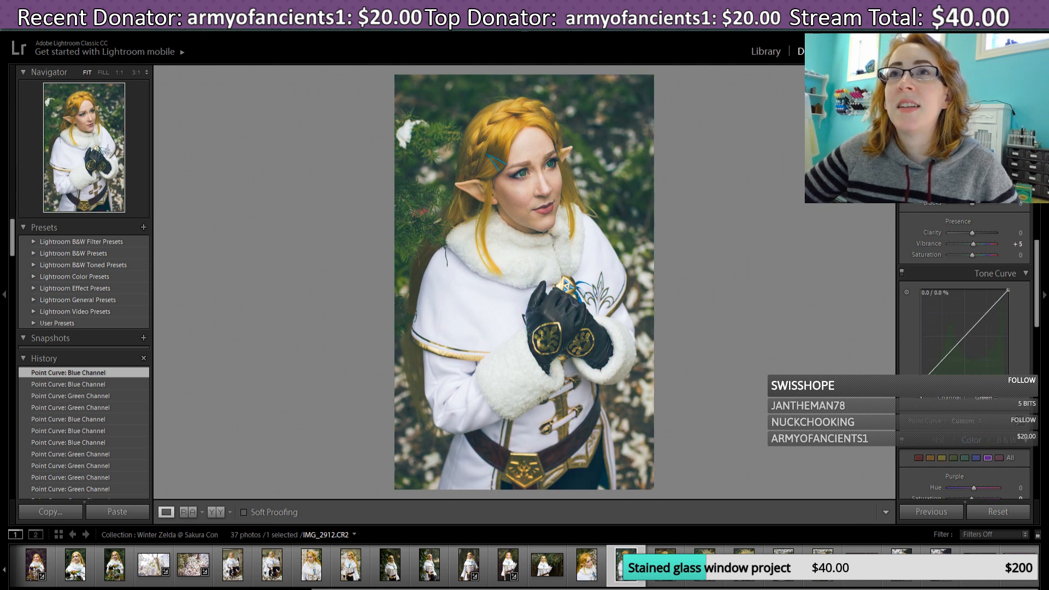
{"action": "left_click", "coordinate": [921, 373]}
{"action": "left_click", "coordinate": [984, 398]}
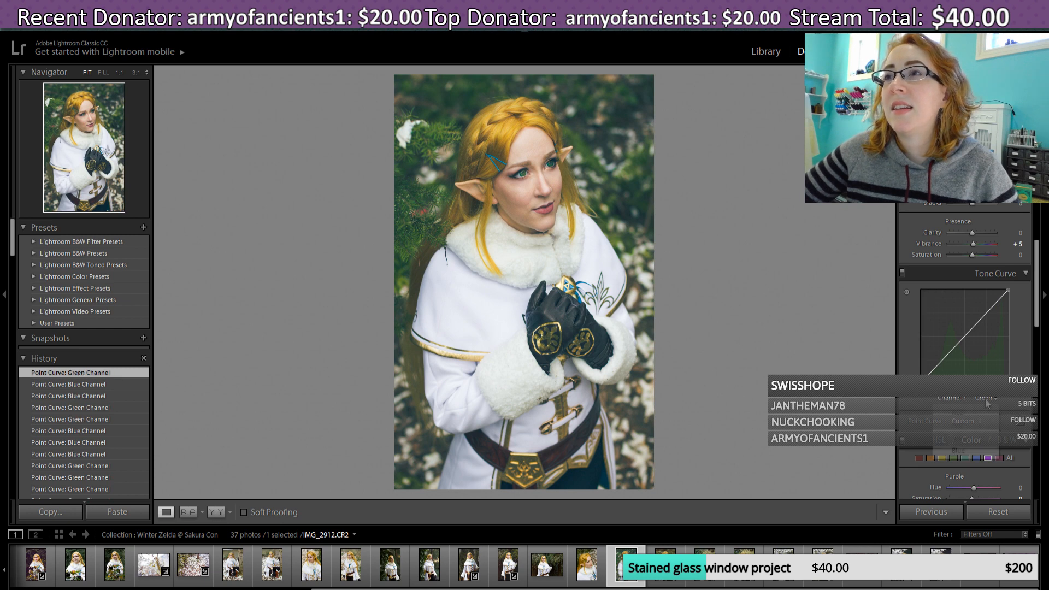
{"action": "left_click", "coordinate": [985, 437]}
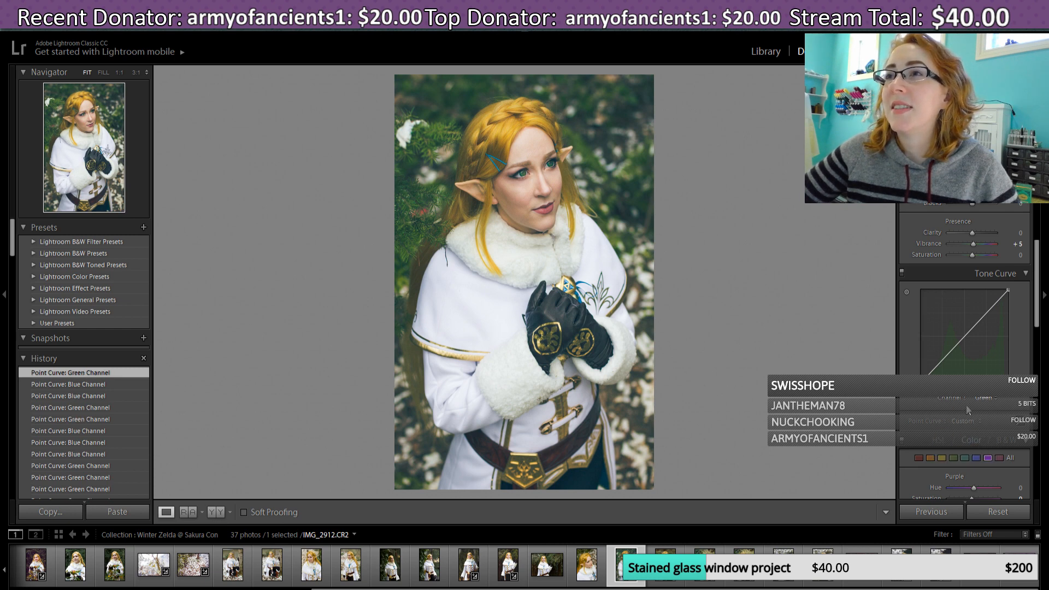
{"action": "left_click", "coordinate": [986, 398]}
{"action": "left_click", "coordinate": [959, 450]}
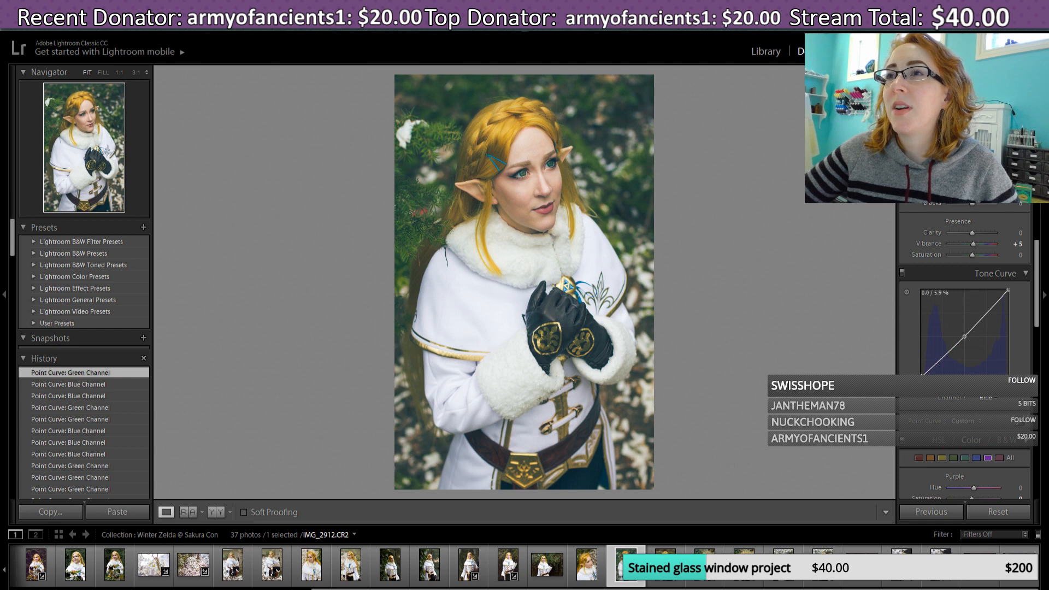
{"action": "right_click", "coordinate": [965, 335]}
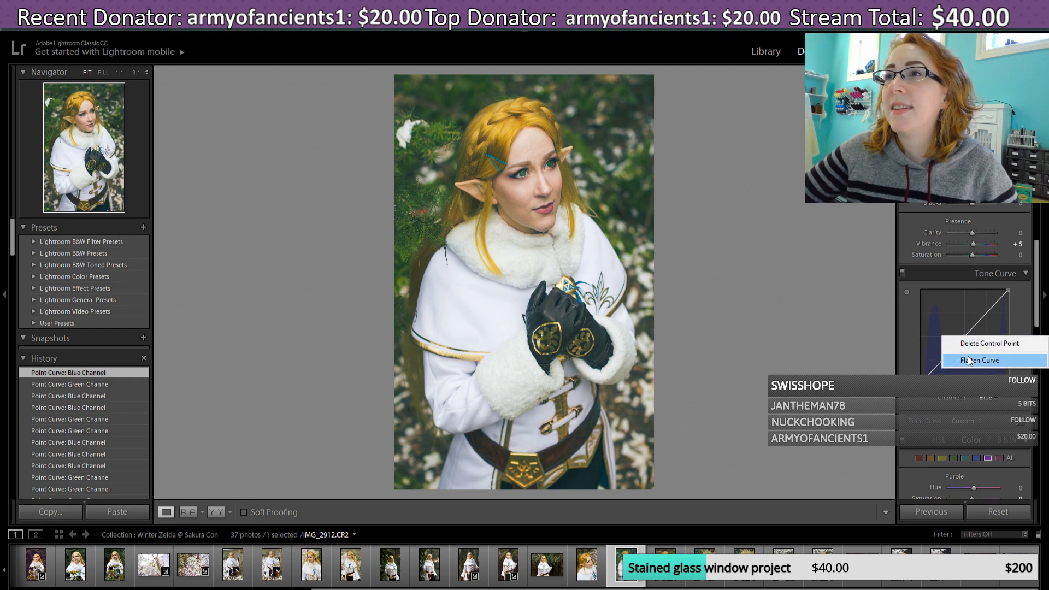
{"action": "left_click", "coordinate": [981, 355]}
Step: Shift the Green channel curve's black point to about 5.9 / 0.0 % and add a lower-midtone point at about 34 / 30 %, fine-tuning it
{"action": "left_click", "coordinate": [988, 402]}
{"action": "left_click", "coordinate": [981, 437]}
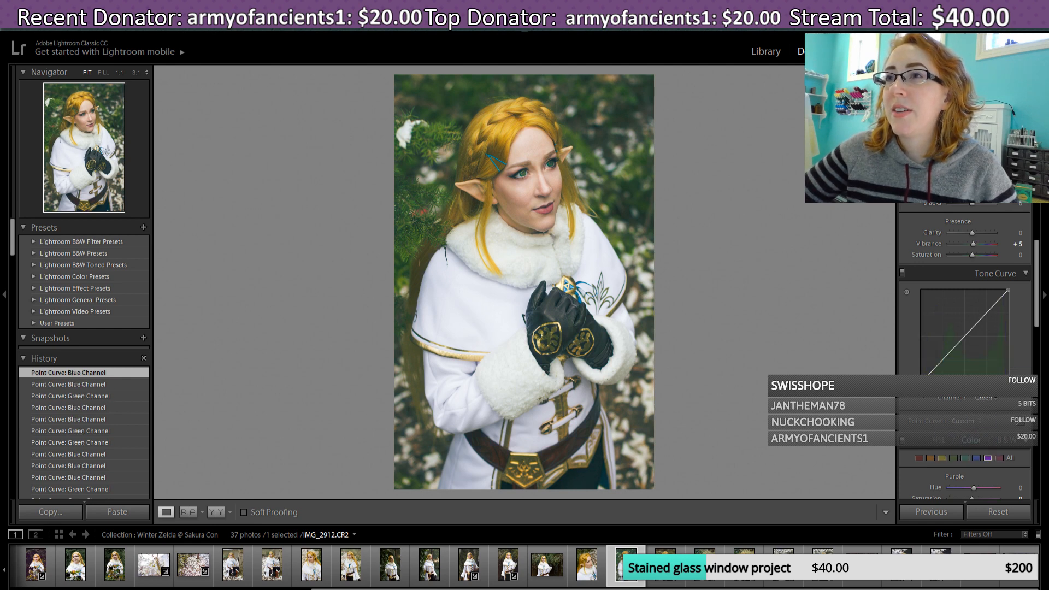
{"action": "left_click_drag", "start_coordinate": [920, 382], "coordinate": [927, 381]}
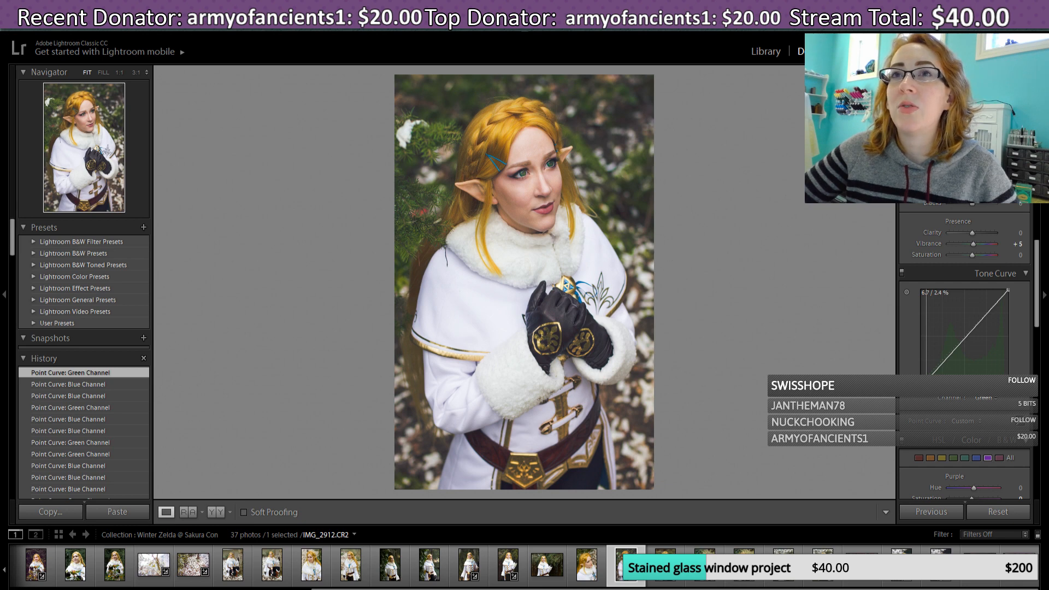
{"action": "left_click_drag", "start_coordinate": [927, 381], "coordinate": [928, 399]}
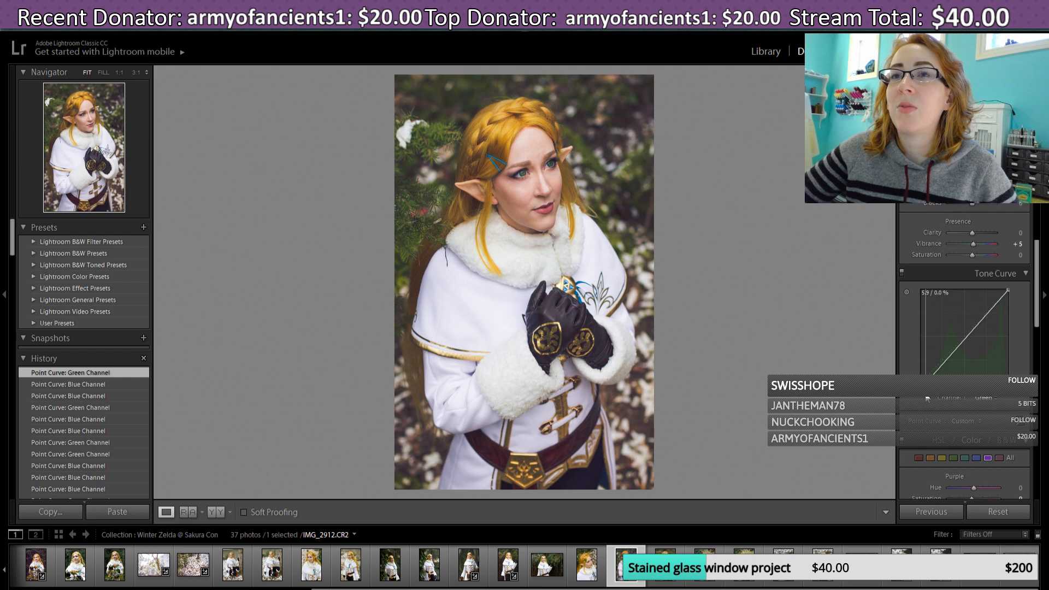
{"action": "left_click", "coordinate": [966, 337]}
{"action": "left_click_drag", "start_coordinate": [965, 343], "coordinate": [950, 356]}
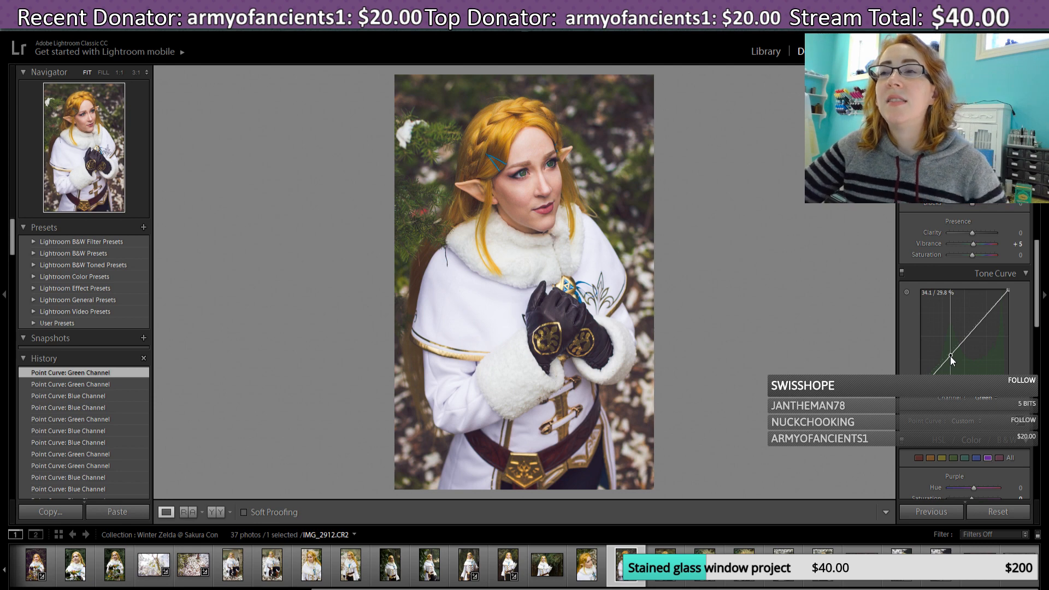
{"action": "left_click_drag", "start_coordinate": [950, 356], "coordinate": [949, 355]}
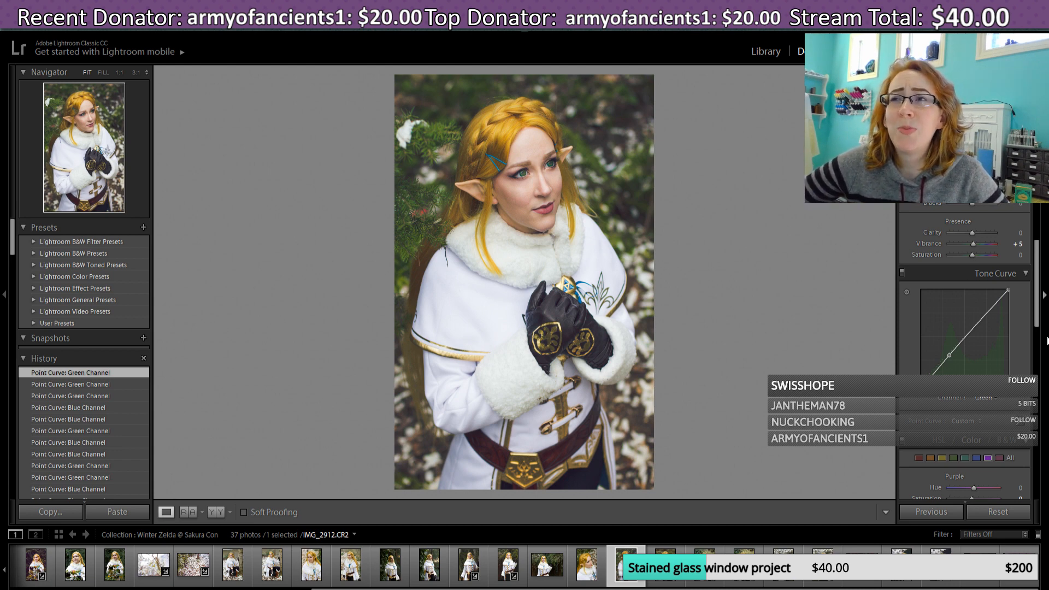
Step: Review the portrait's tone curve, colour, split toning, effects and basic adjustment settings
{"action": "scroll", "coordinate": [1039, 328], "scroll_direction": "down", "scroll_amount": 3}
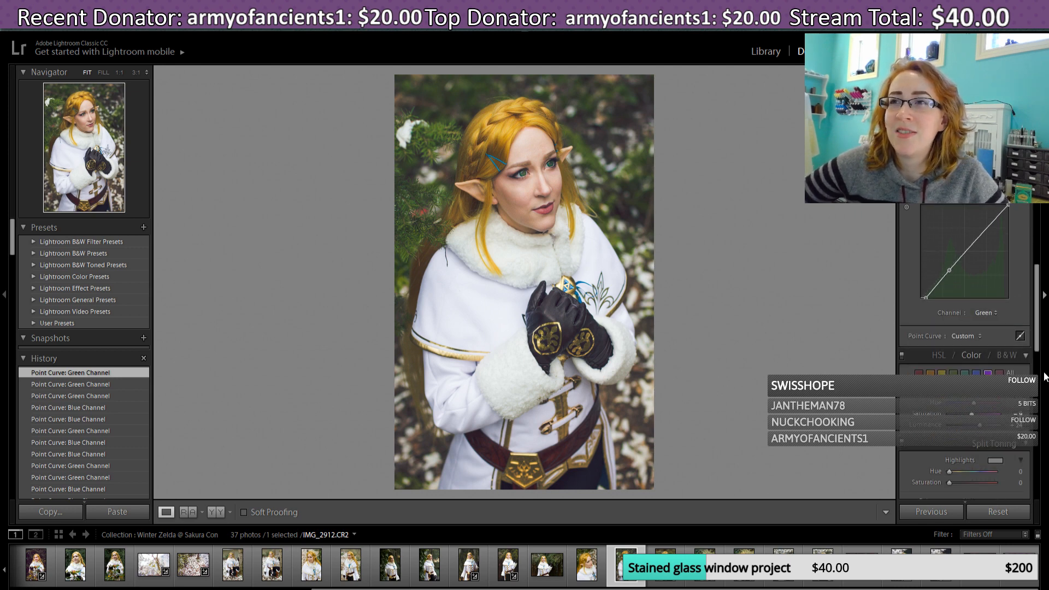
{"action": "scroll", "coordinate": [1039, 328], "scroll_direction": "up", "scroll_amount": 2}
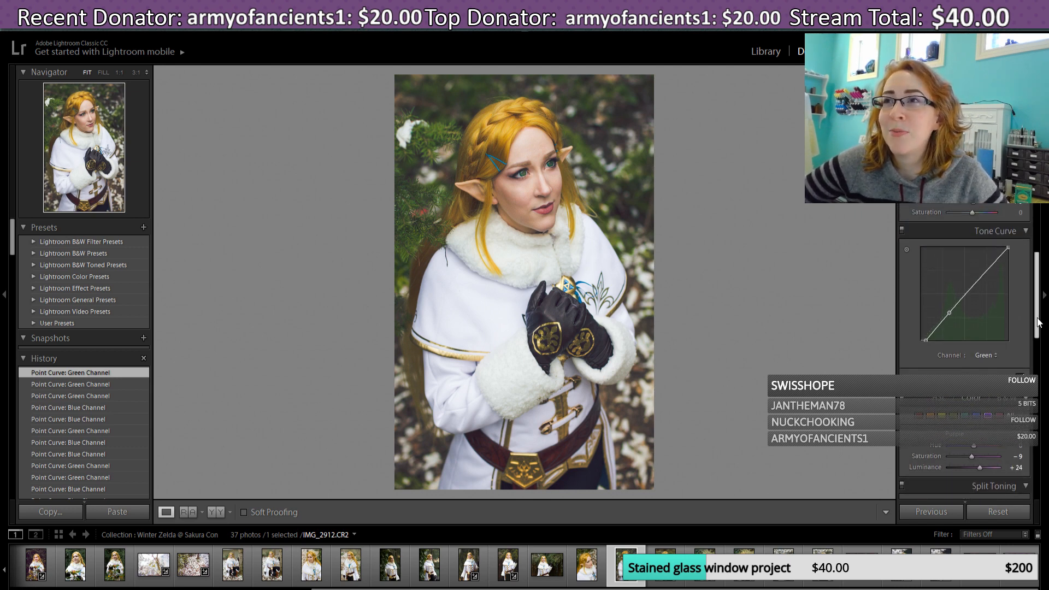
{"action": "scroll", "coordinate": [1038, 323], "scroll_direction": "up", "scroll_amount": 1}
{"action": "left_click_drag", "start_coordinate": [1039, 283], "coordinate": [1041, 347]}
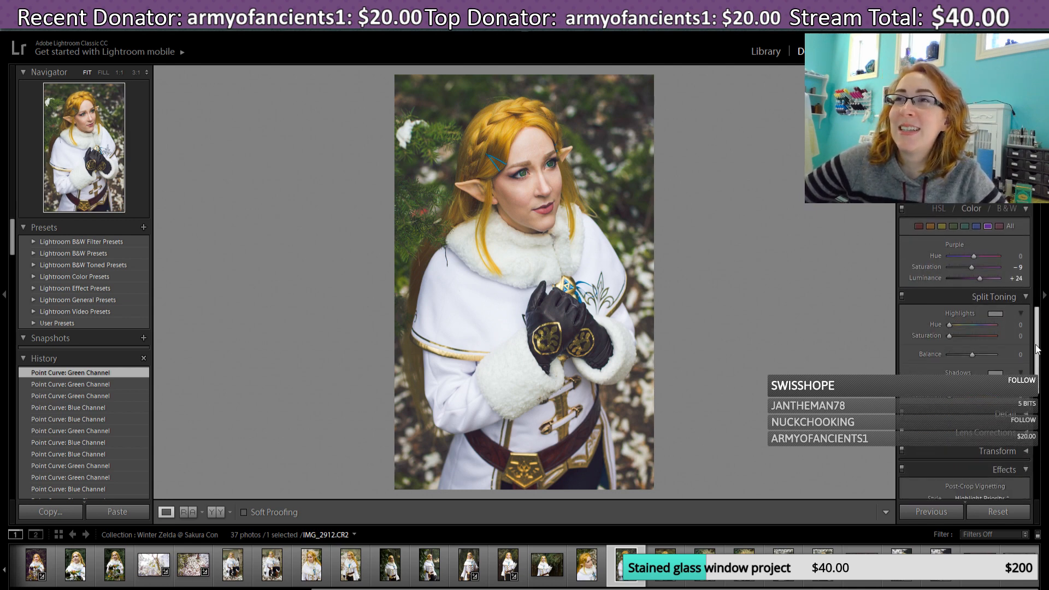
{"action": "left_click_drag", "start_coordinate": [1037, 344], "coordinate": [1039, 354]}
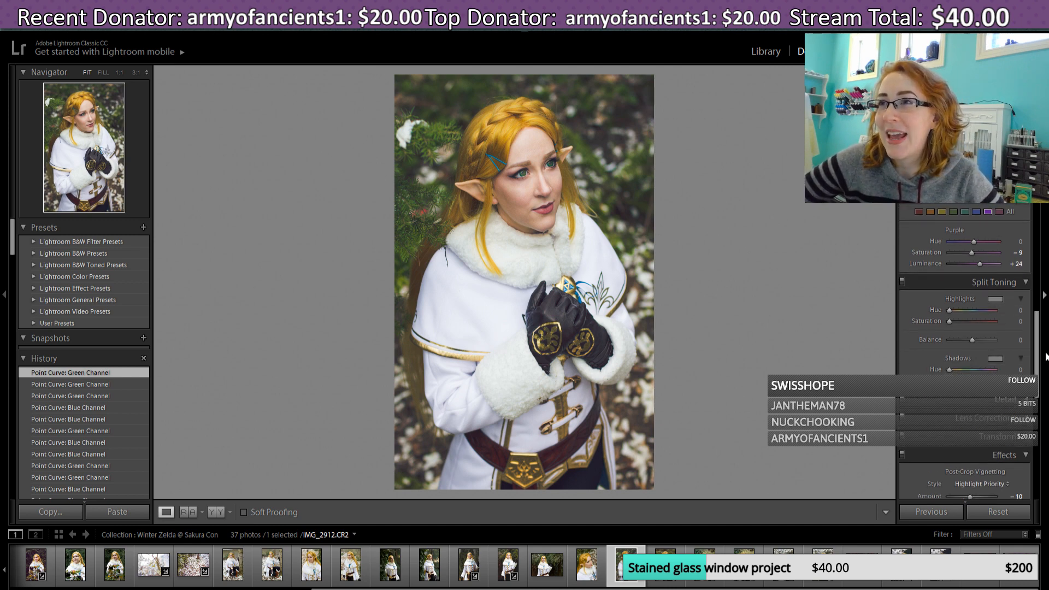
{"action": "scroll", "coordinate": [1039, 356], "scroll_direction": "down", "scroll_amount": 2}
{"action": "left_click_drag", "start_coordinate": [1039, 356], "coordinate": [1044, 385]}
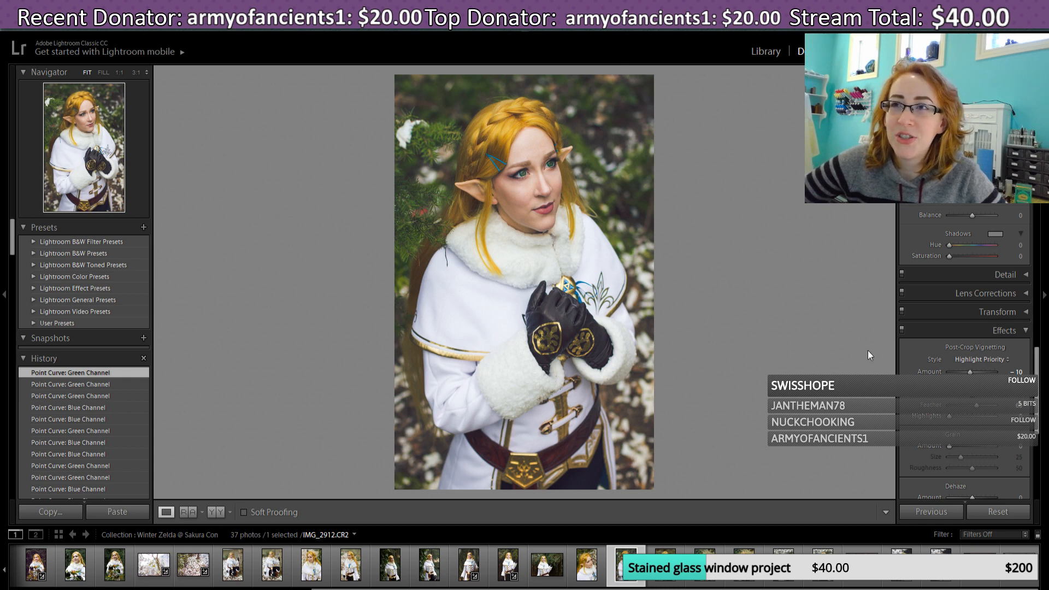
{"action": "left_click_drag", "start_coordinate": [1037, 369], "coordinate": [1038, 235]}
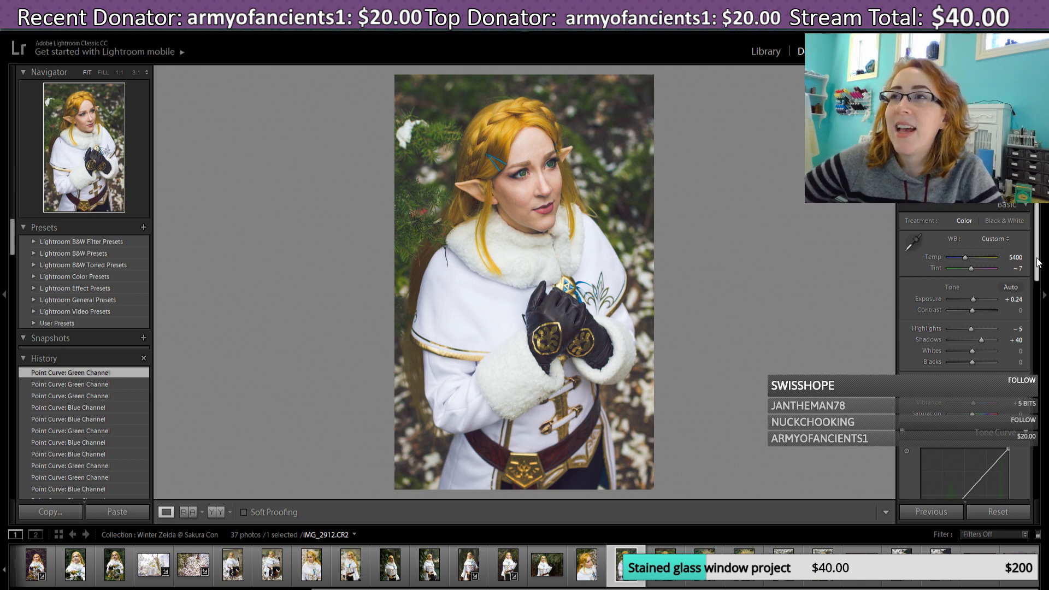
{"action": "scroll", "coordinate": [1041, 268], "scroll_direction": "down", "scroll_amount": 1}
{"action": "scroll", "coordinate": [1041, 267], "scroll_direction": "down", "scroll_amount": 2}
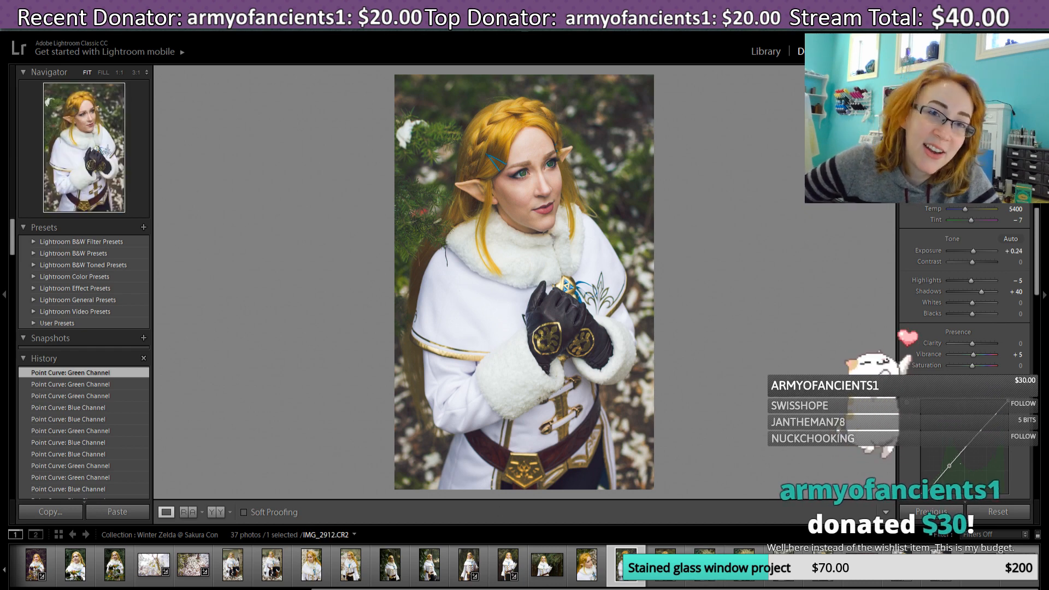
Step: Check the recent events in Streamlabs and the broadcast status in OBS, and return to Lightroom
{"action": "left_click", "coordinate": [429, 589]}
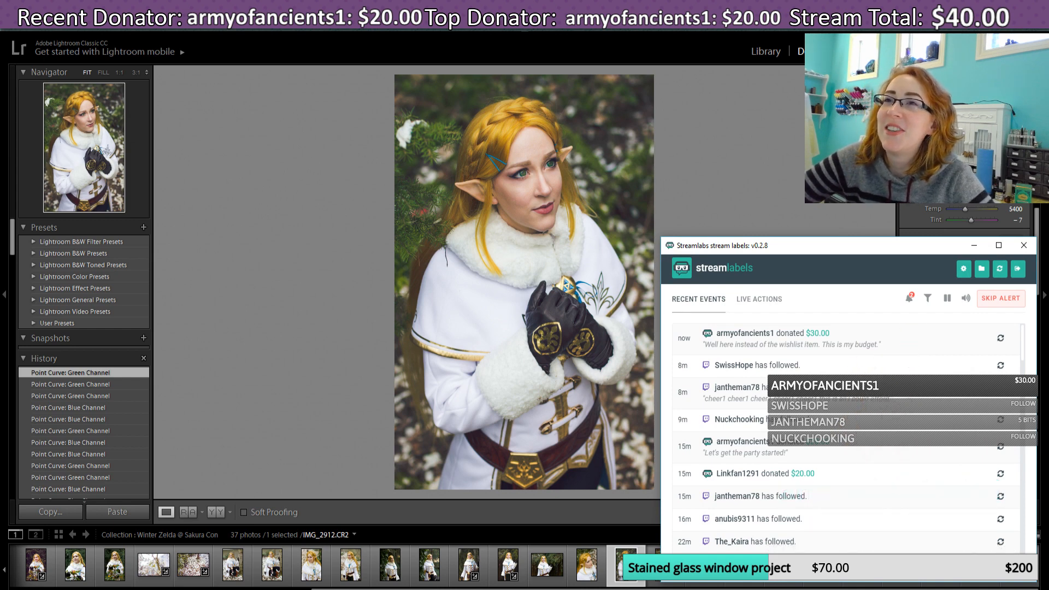
{"action": "left_click", "coordinate": [430, 589]}
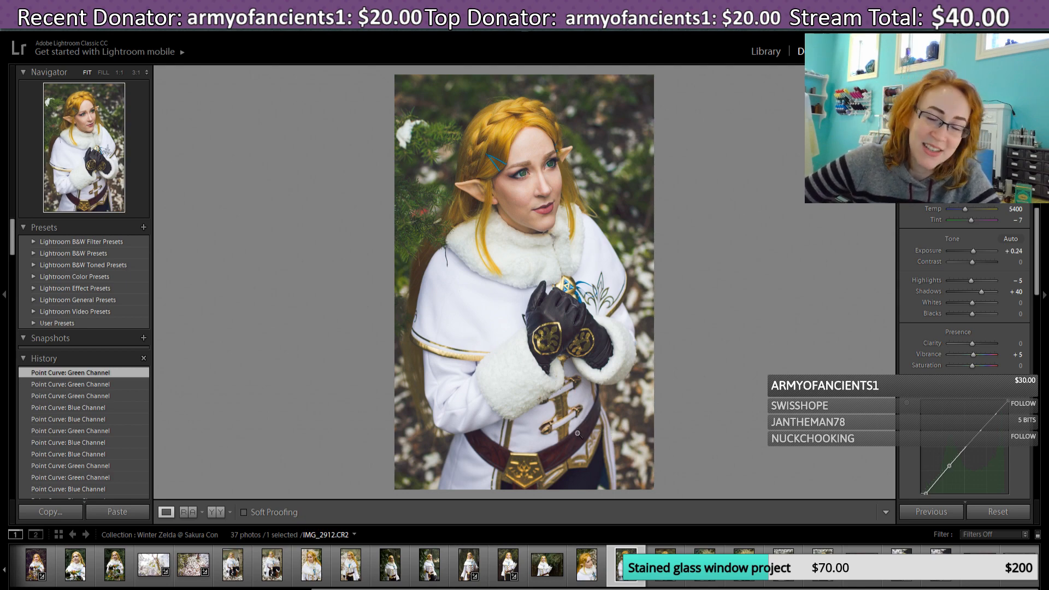
{"action": "key", "text": "super+d"}
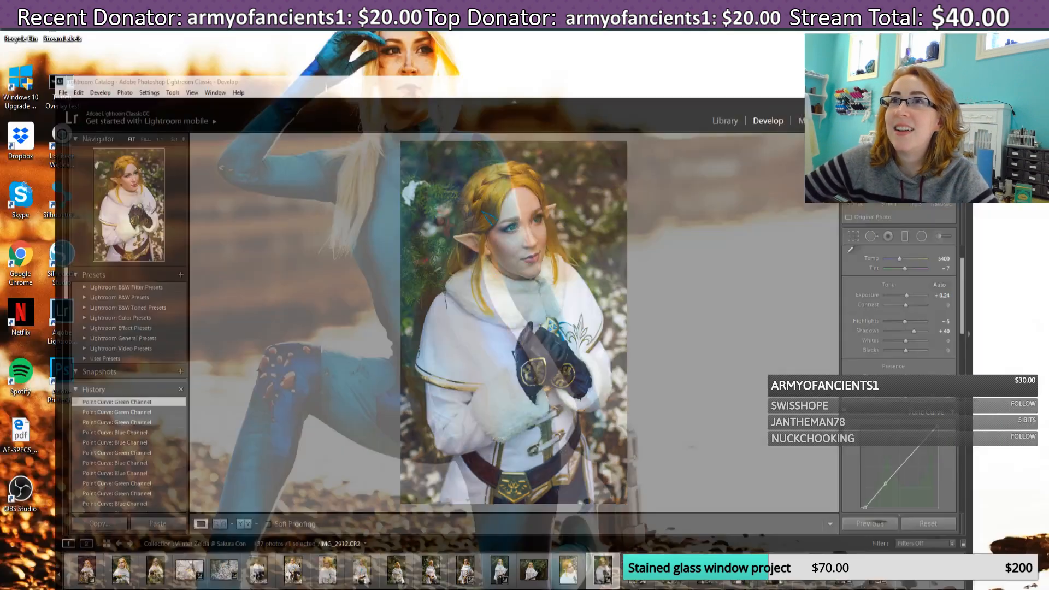
{"action": "key", "text": "alt+Tab"}
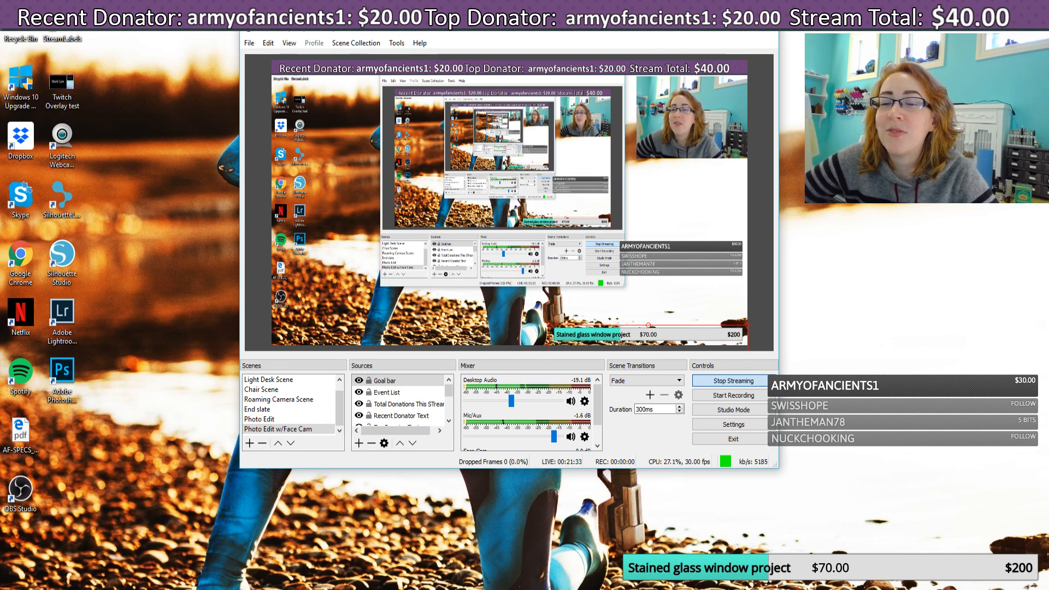
{"action": "key", "text": "super+d"}
{"action": "key", "text": "alt+Tab"}
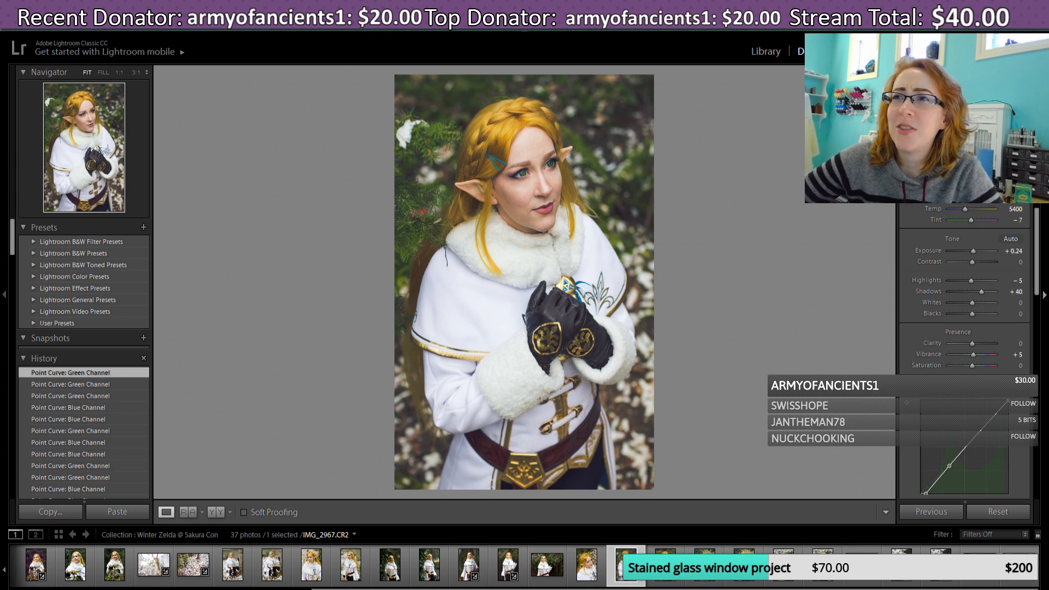
Step: Set the post-crop vignetting amount to -12
{"action": "scroll", "coordinate": [1041, 293], "scroll_direction": "down", "scroll_amount": 1}
{"action": "scroll", "coordinate": [1041, 293], "scroll_direction": "down", "scroll_amount": 9}
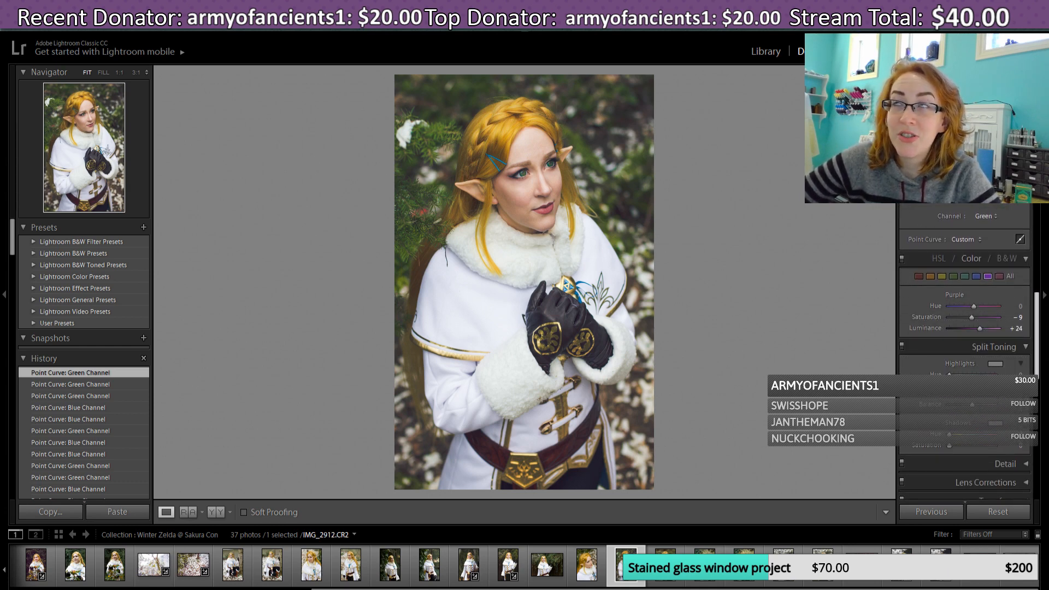
{"action": "scroll", "coordinate": [965, 350], "scroll_direction": "down", "scroll_amount": 1}
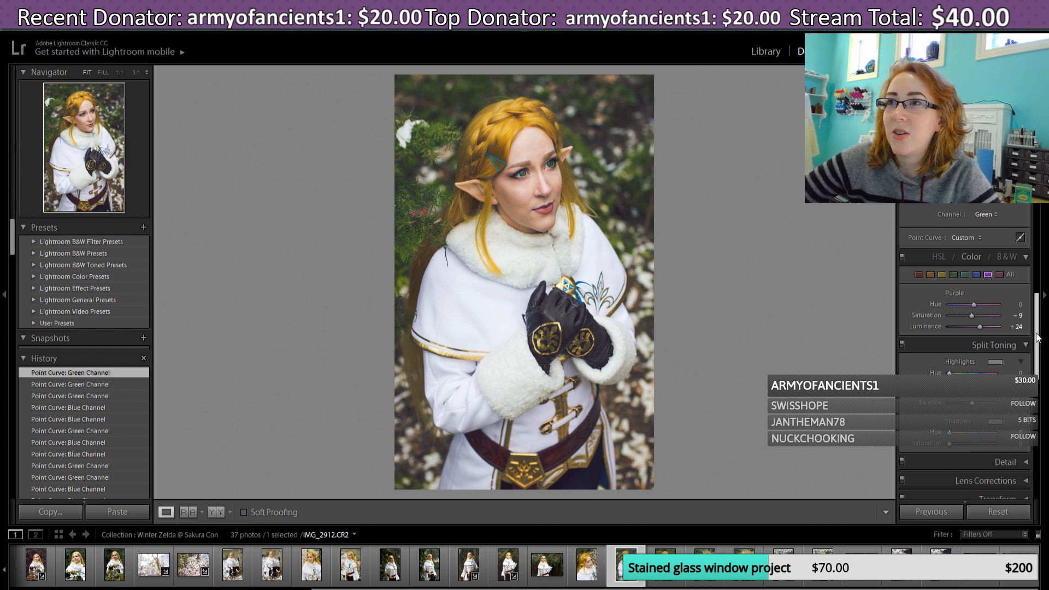
{"action": "left_click_drag", "start_coordinate": [1037, 338], "coordinate": [1036, 364]}
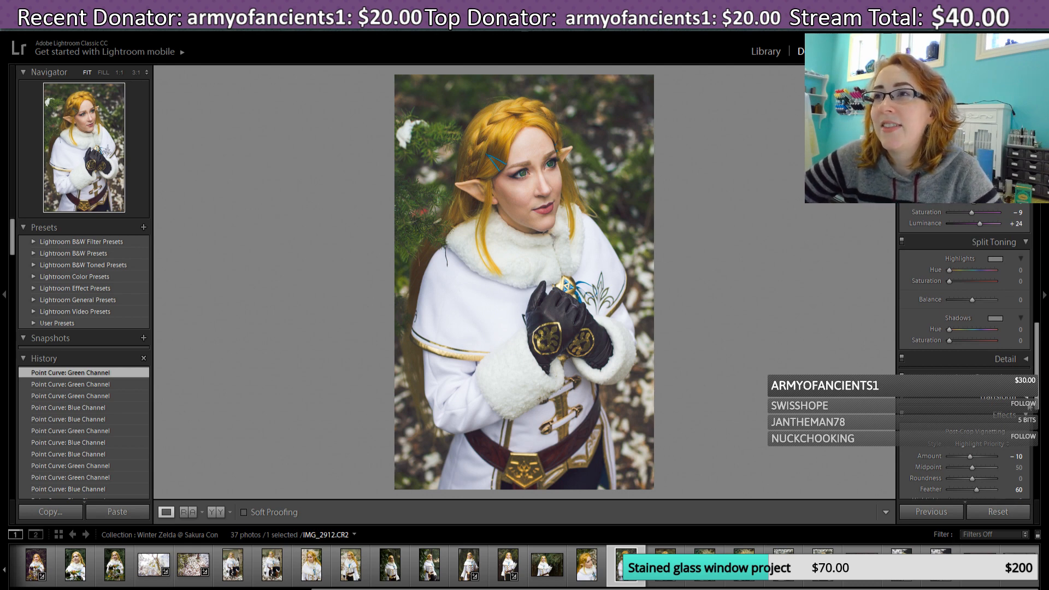
{"action": "scroll", "coordinate": [1042, 385], "scroll_direction": "up", "scroll_amount": 3}
{"action": "left_click_drag", "start_coordinate": [1042, 386], "coordinate": [1045, 491]}
{"action": "scroll", "coordinate": [1005, 383], "scroll_direction": "up", "scroll_amount": 3}
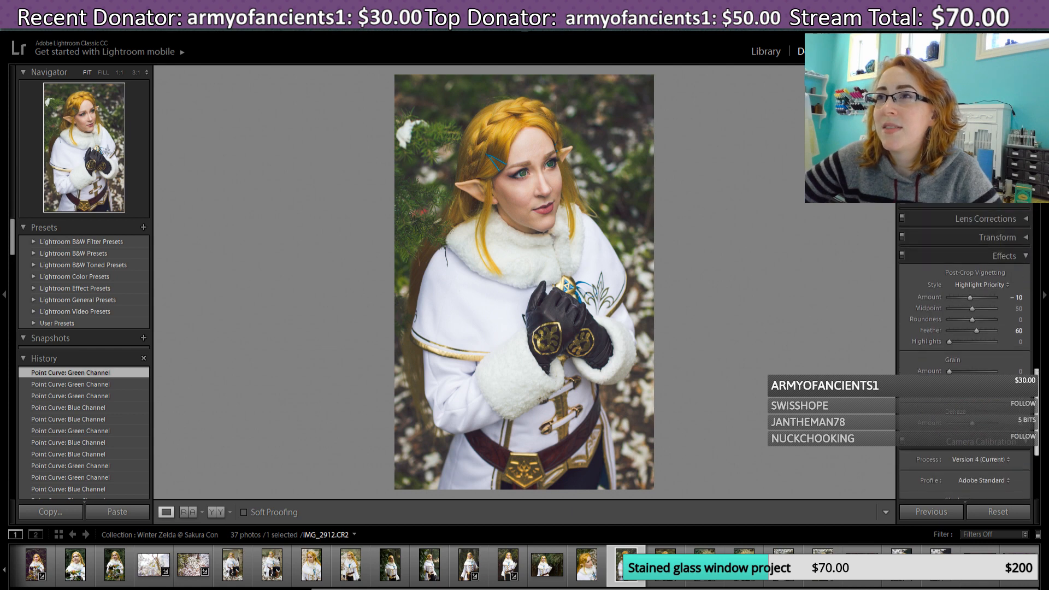
{"action": "mouse_move", "coordinate": [970, 296]}
{"action": "left_mouse_down"}
{"action": "mouse_move", "coordinate": [996, 303]}
{"action": "mouse_move", "coordinate": [969, 307]}
{"action": "left_mouse_up"}
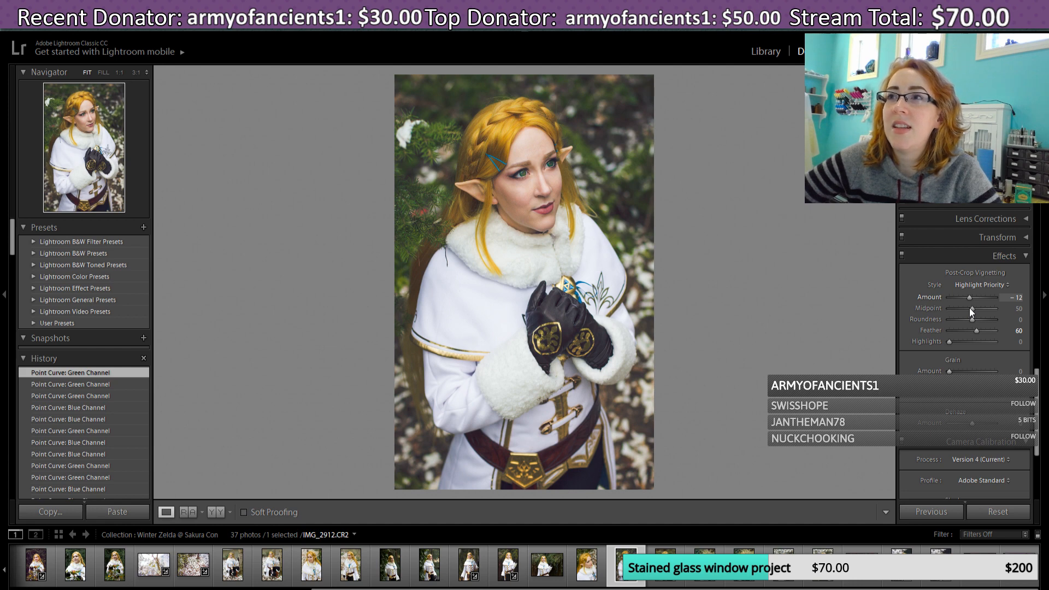
Step: Set the post-crop vignetting amount to -10
{"action": "left_click_drag", "start_coordinate": [969, 308], "coordinate": [970, 308]}
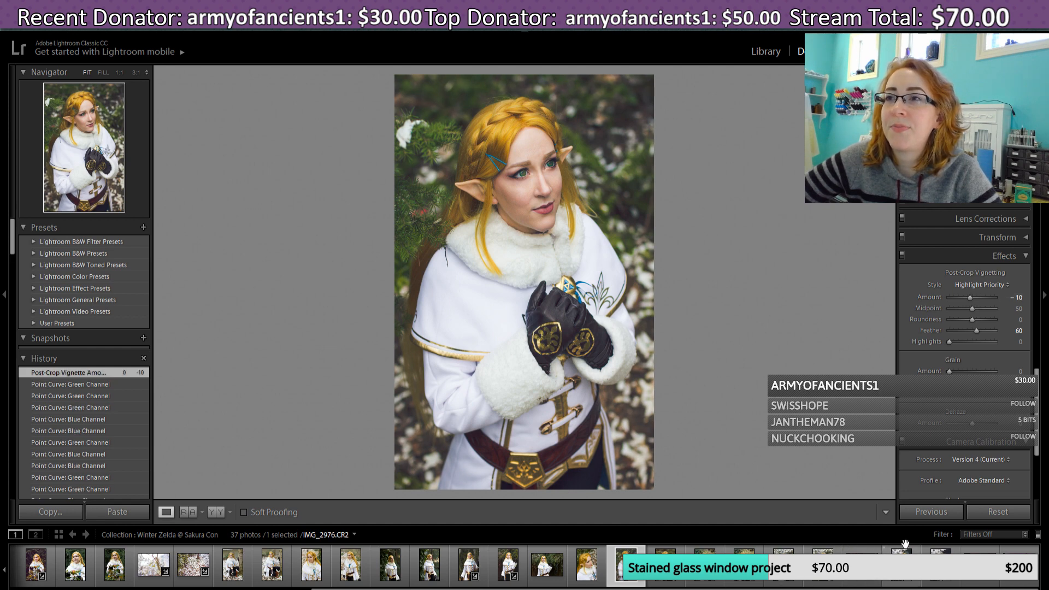
Step: Look through the next photos of the shoot, compare the blossom-tree shots and settle on IMG_2962.CR2 with its basic adjustments in view
{"action": "key", "text": "Right"}
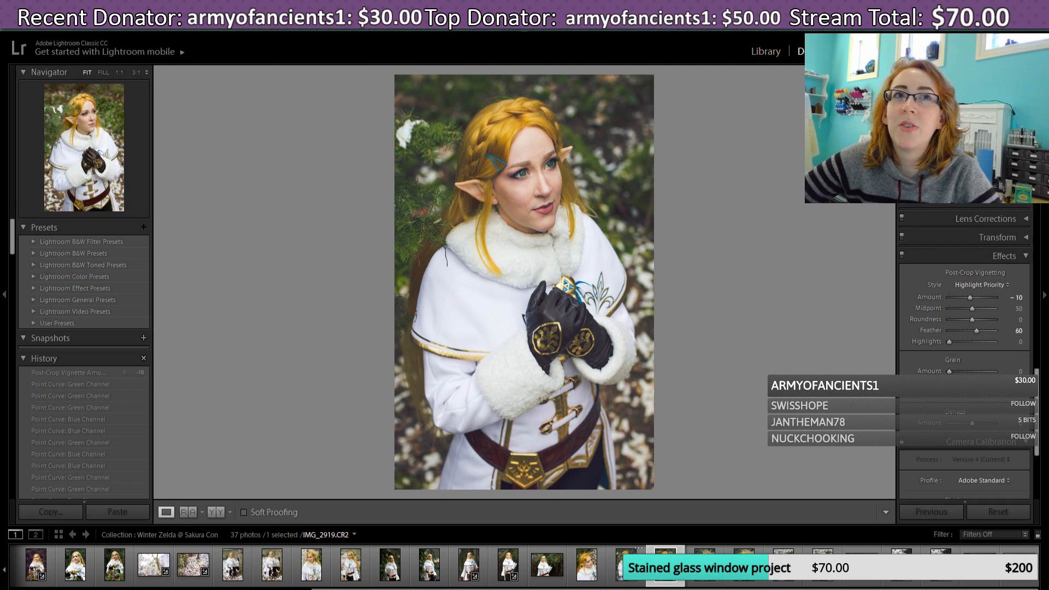
{"action": "left_click", "coordinate": [705, 581]}
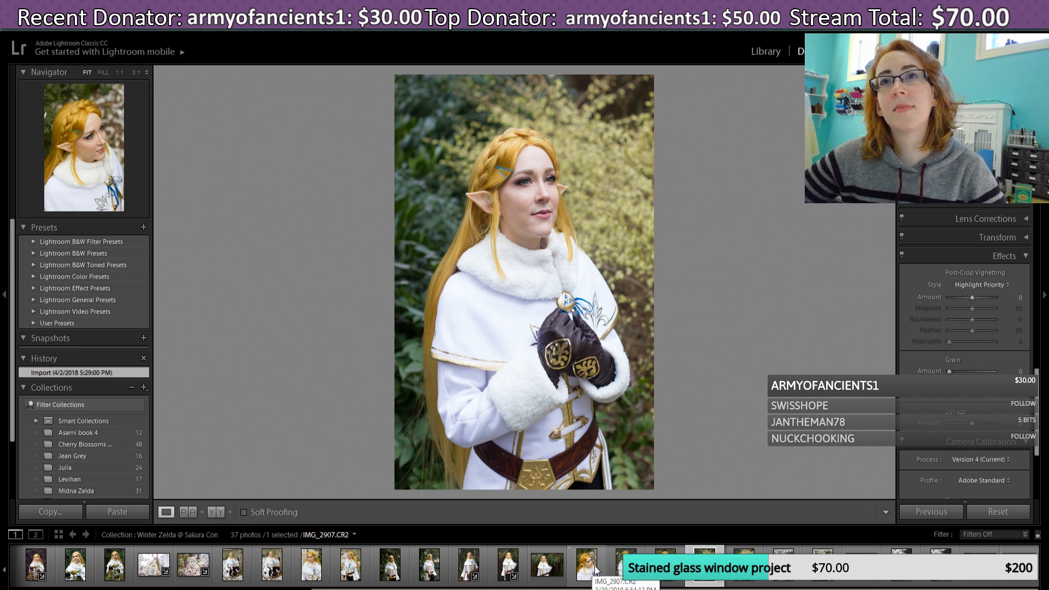
{"action": "left_click", "coordinate": [742, 580]}
{"action": "key", "text": "Right"}
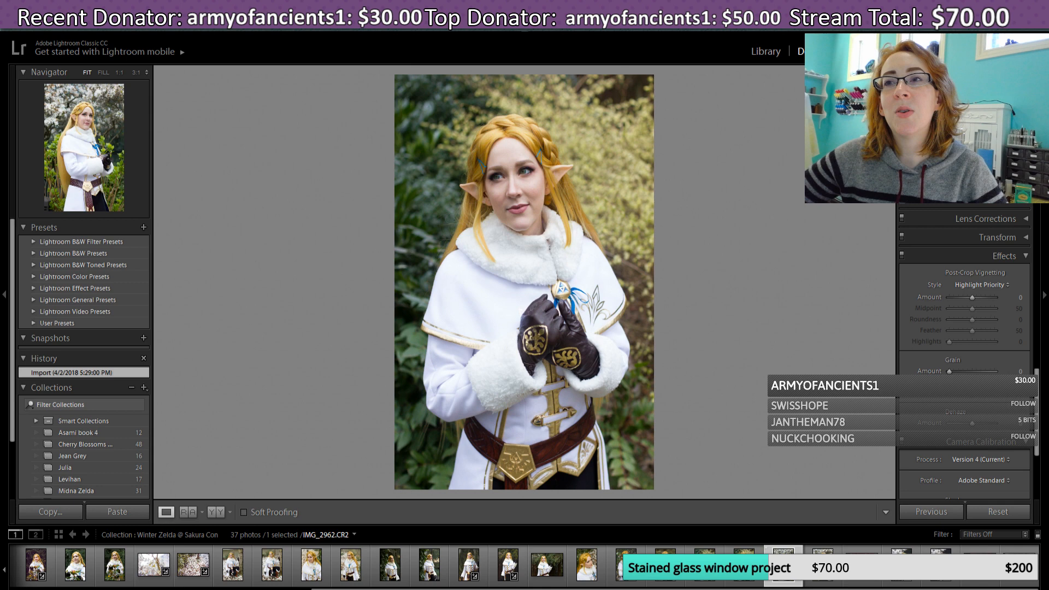
{"action": "key", "text": "Right"}
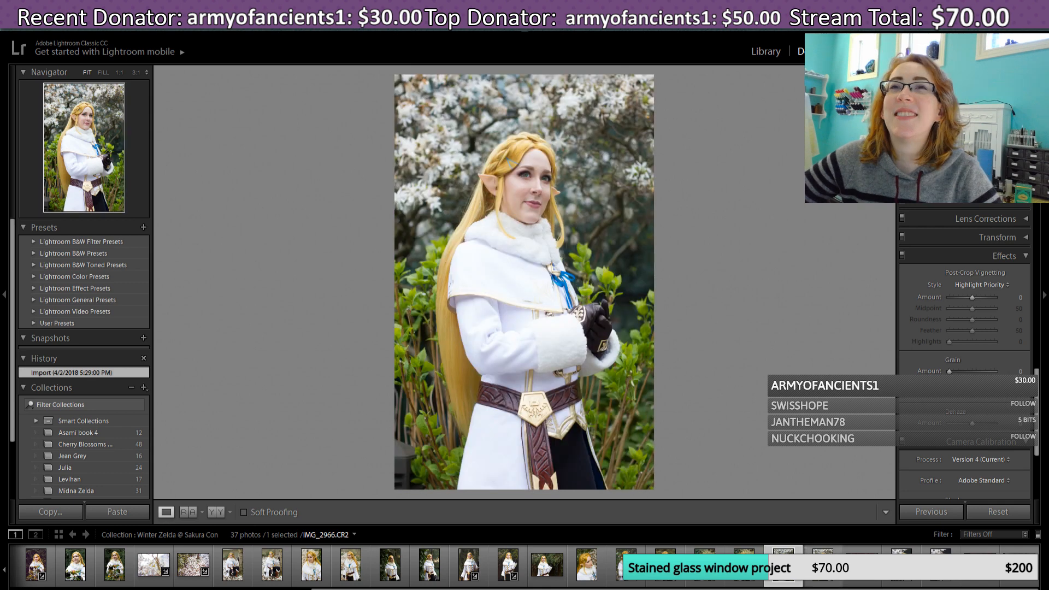
{"action": "left_click", "coordinate": [822, 569]}
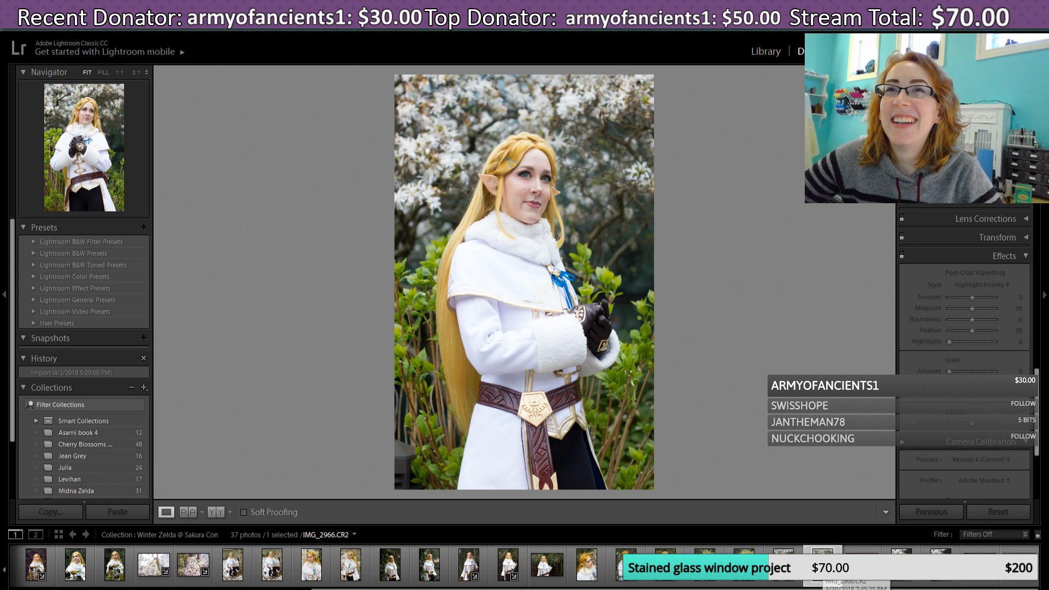
{"action": "left_click", "coordinate": [783, 565]}
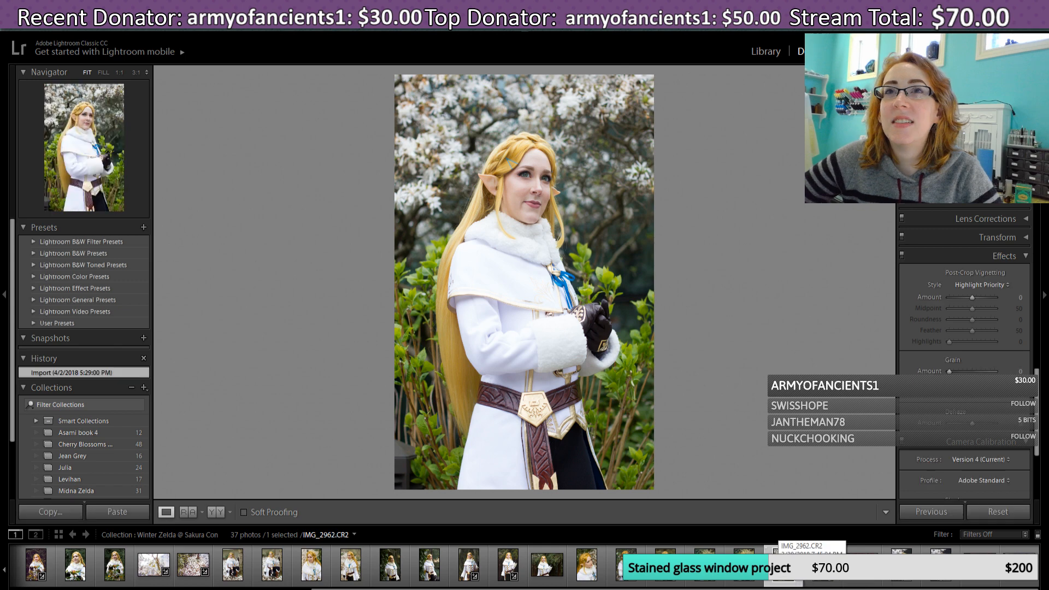
{"action": "key", "text": "Right"}
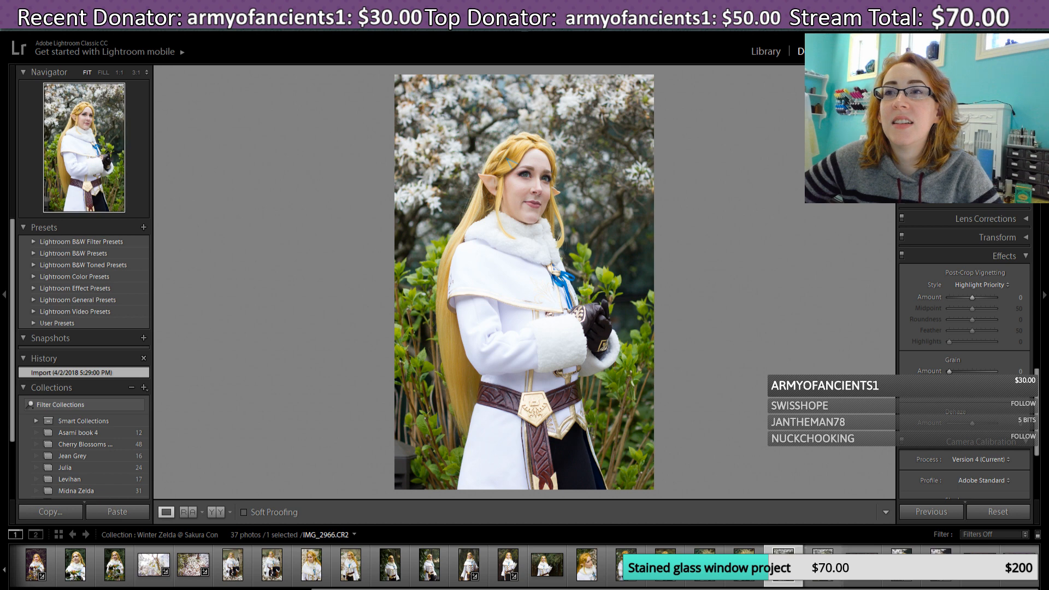
{"action": "key", "text": "Right"}
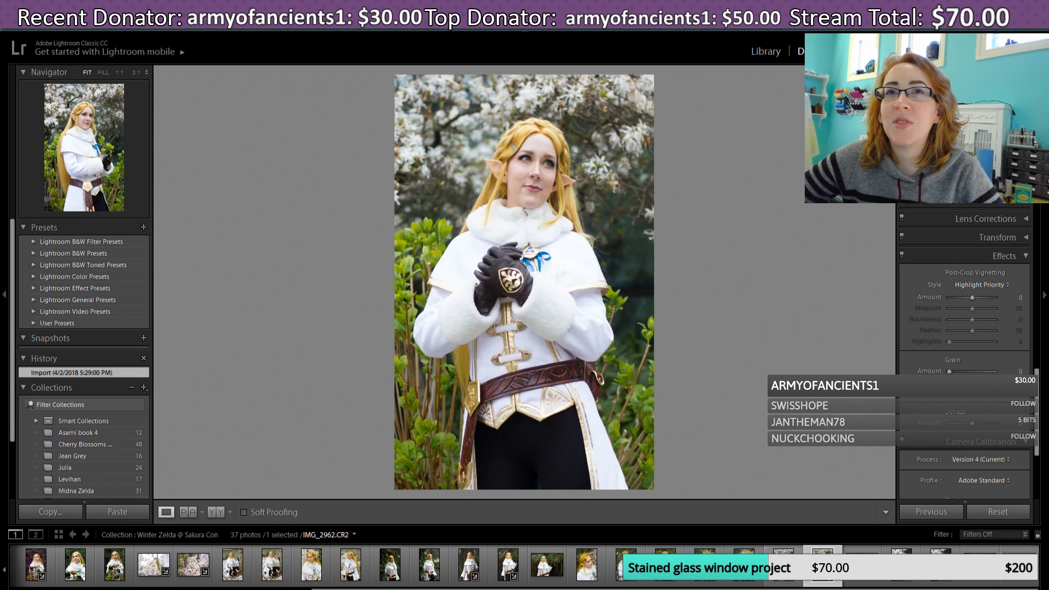
{"action": "left_click", "coordinate": [786, 568]}
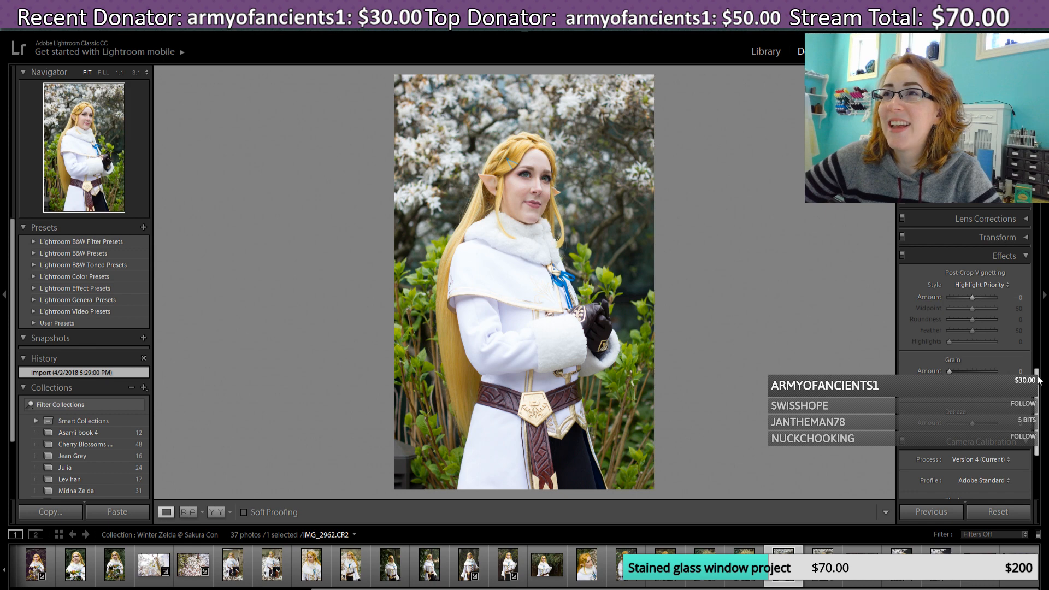
{"action": "left_click_drag", "start_coordinate": [1038, 379], "coordinate": [1039, 407]}
{"action": "scroll", "coordinate": [1038, 407], "scroll_direction": "up", "scroll_amount": 20}
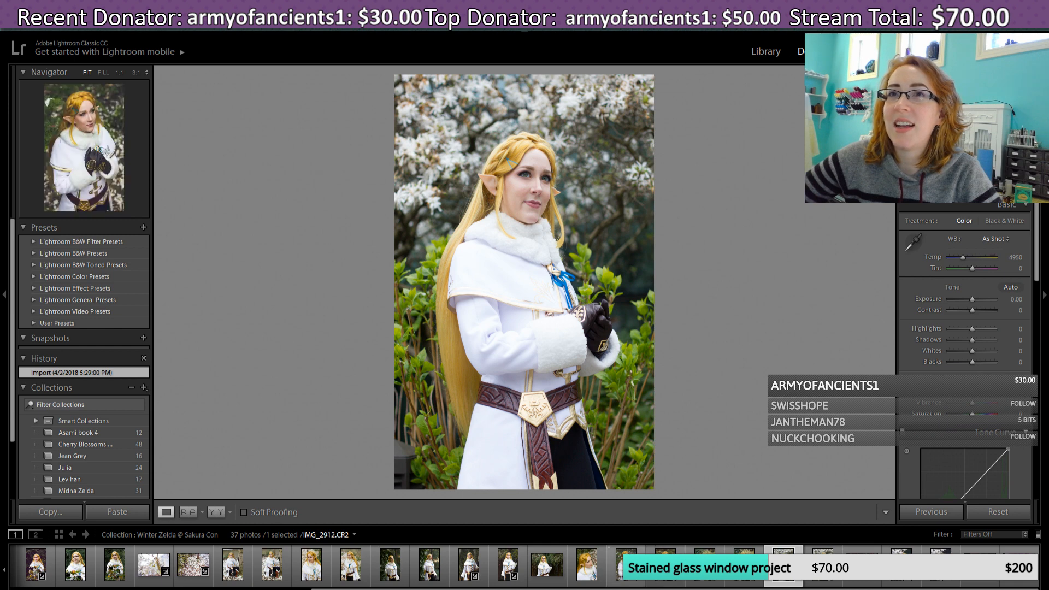
Step: Copy the develop settings of IMG_2912.CR2, leaving out spot removal and crop, and paste them onto IMG_2962.CR2
{"action": "left_click", "coordinate": [627, 565]}
{"action": "left_click", "coordinate": [117, 512]}
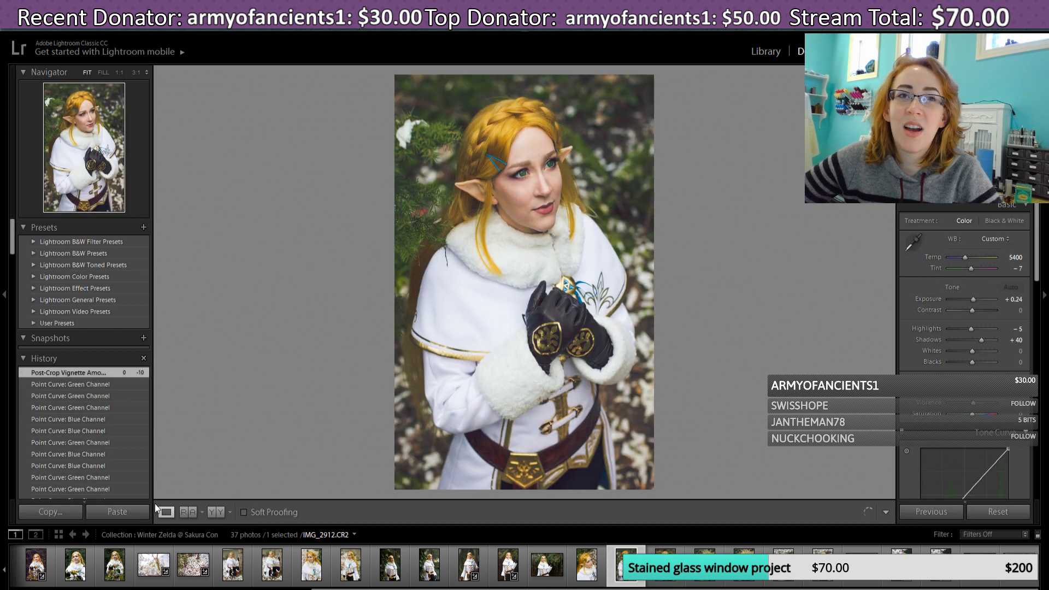
{"action": "key", "text": "ctrl+shift+c"}
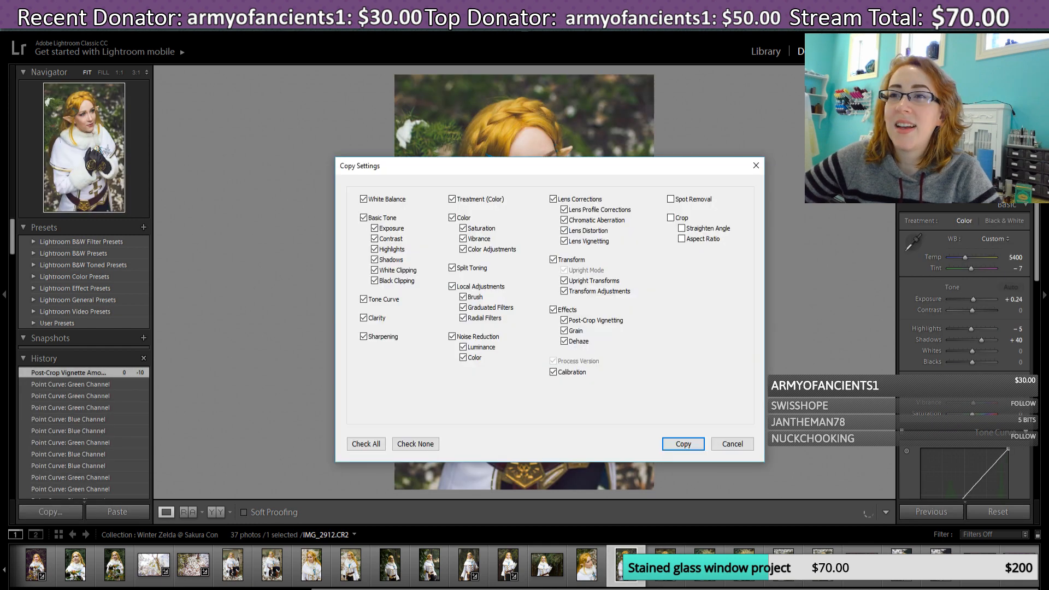
{"action": "left_click", "coordinate": [685, 444]}
{"action": "left_click", "coordinate": [783, 563]}
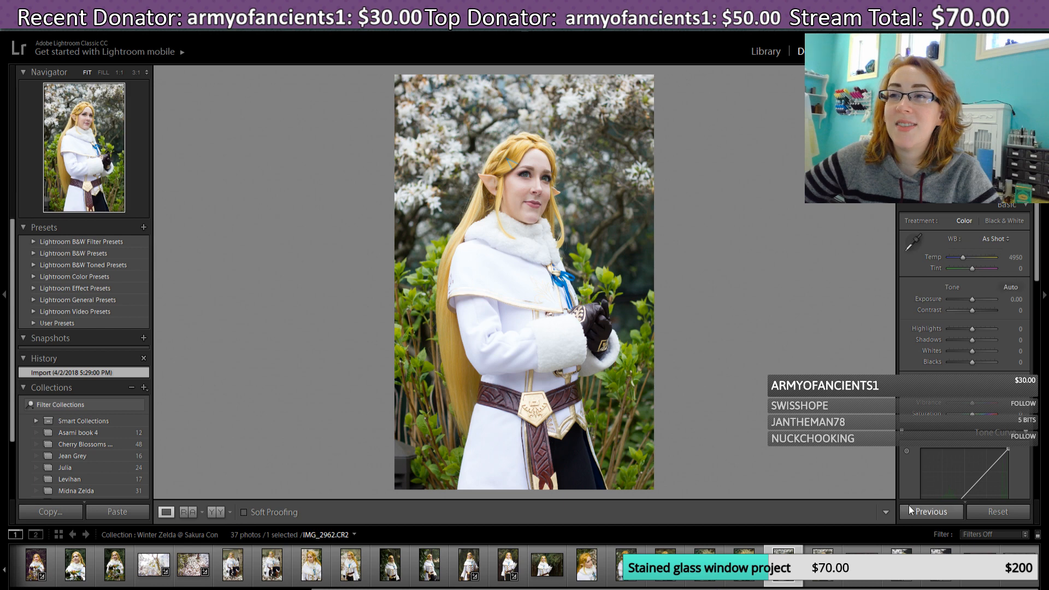
{"action": "left_click", "coordinate": [117, 511]}
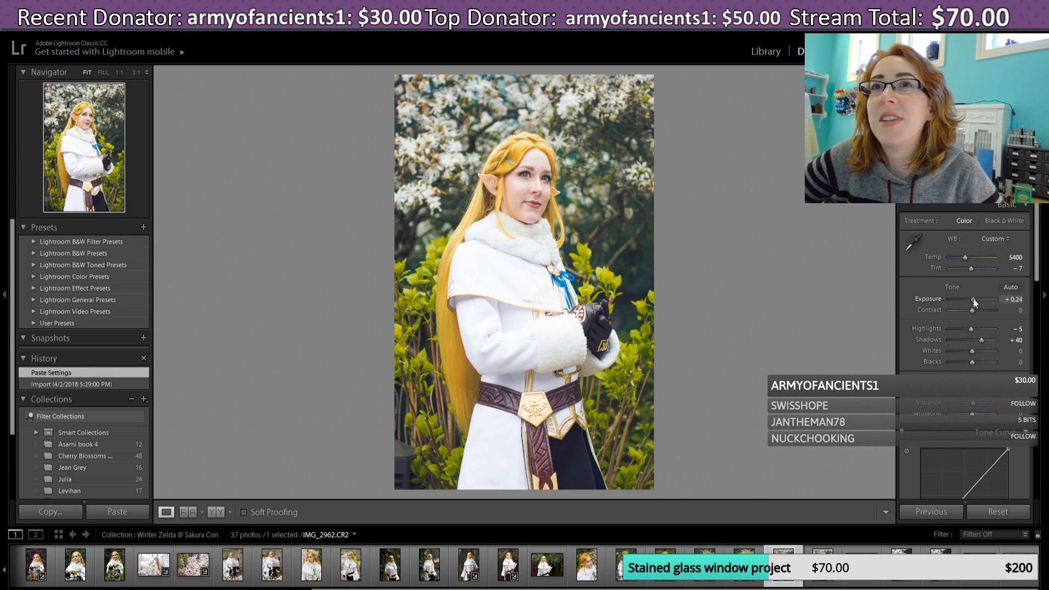
Step: Lower the exposure of IMG_2962.CR2 to -0.24
{"action": "left_click_drag", "start_coordinate": [972, 298], "coordinate": [970, 300]}
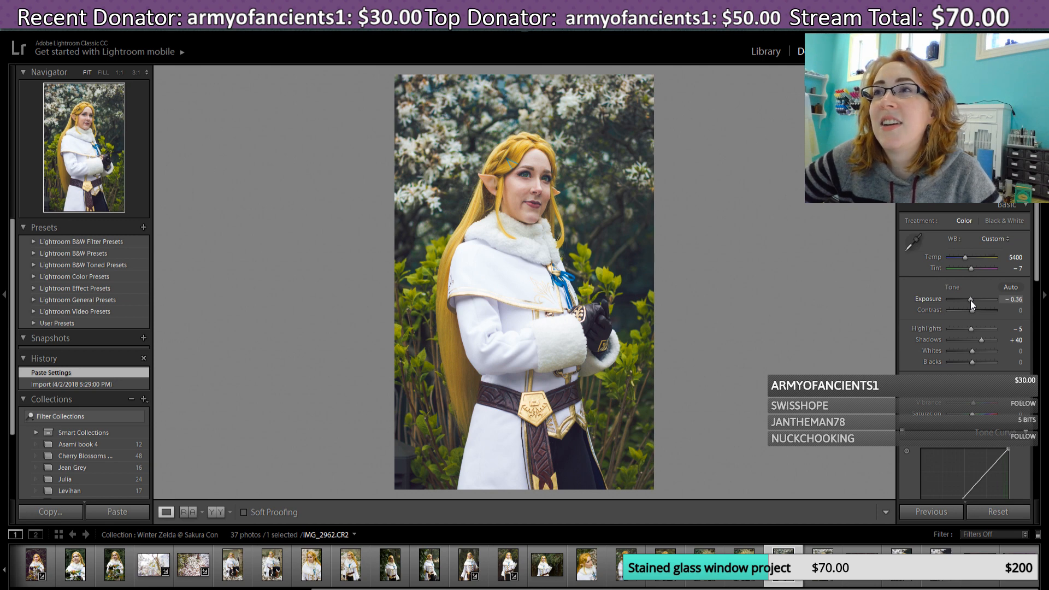
{"action": "left_click_drag", "start_coordinate": [971, 300], "coordinate": [971, 300]}
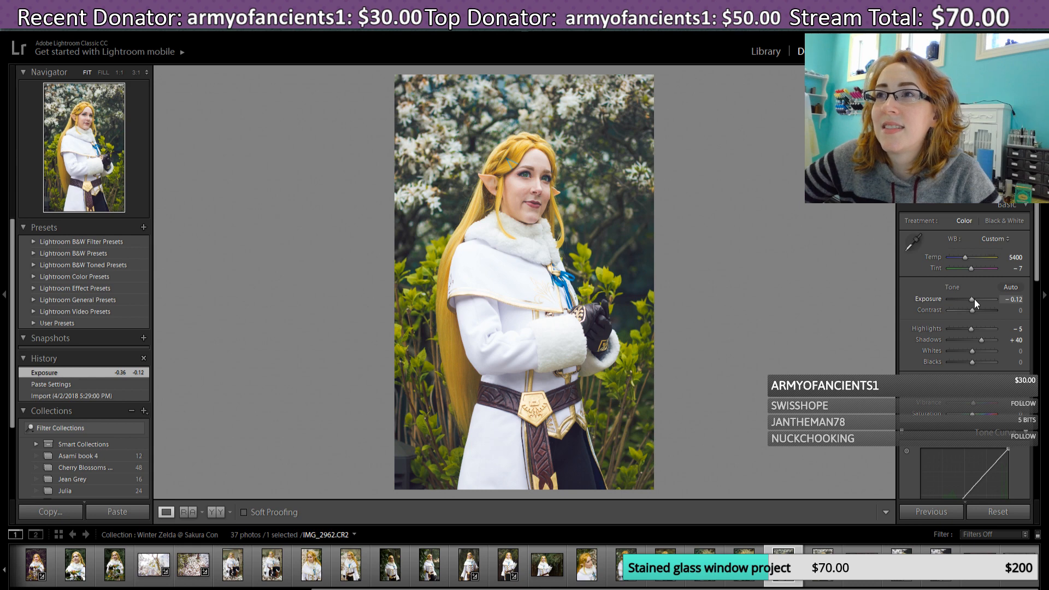
{"action": "left_click_drag", "start_coordinate": [975, 300], "coordinate": [974, 299]}
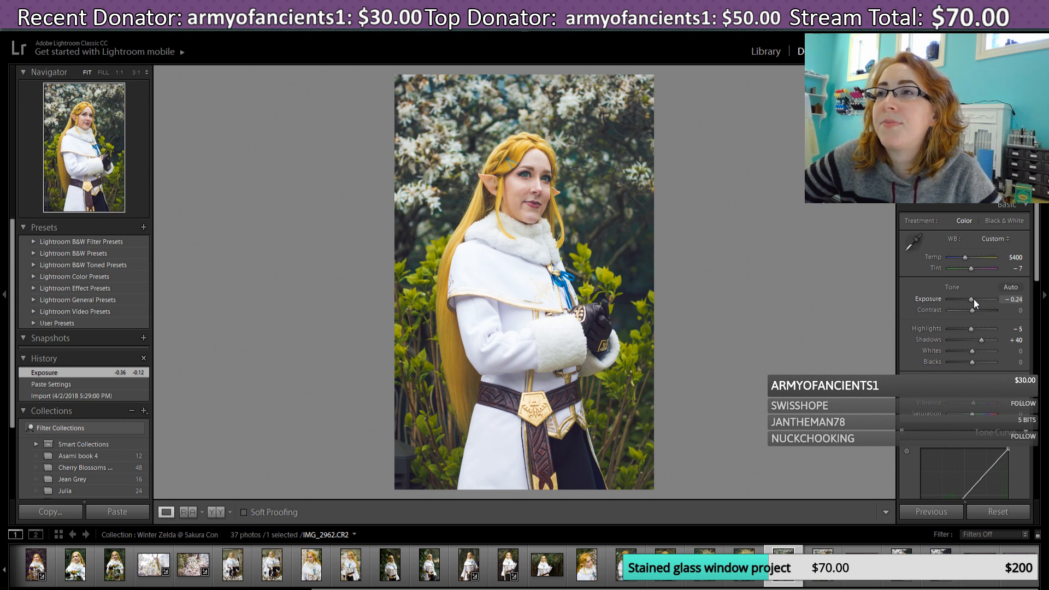
{"action": "left_click_drag", "start_coordinate": [974, 300], "coordinate": [973, 299]}
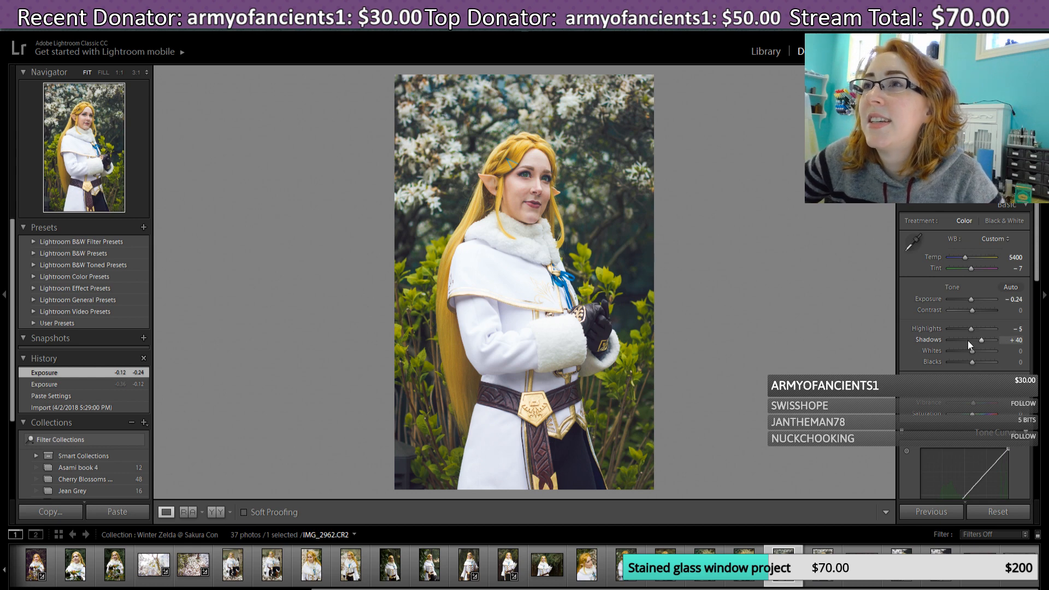
Step: Set Highlights to +14, Shadows to +60, Whites to -45 and Blacks to +31
{"action": "mouse_move", "coordinate": [979, 340]}
{"action": "left_mouse_down"}
{"action": "mouse_move", "coordinate": [972, 333]}
{"action": "mouse_move", "coordinate": [982, 340]}
{"action": "left_mouse_up"}
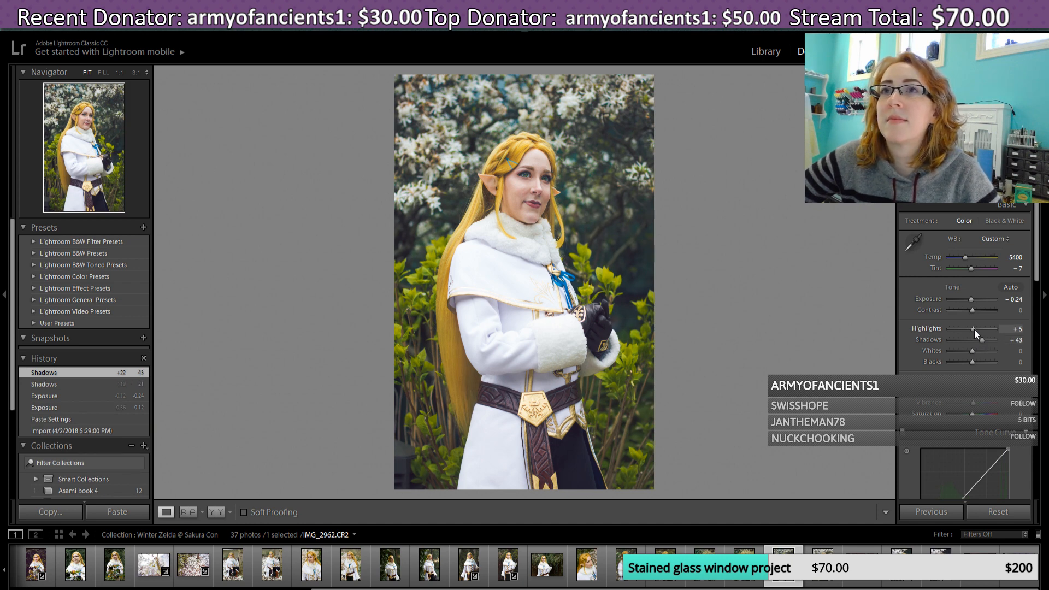
{"action": "left_click_drag", "start_coordinate": [975, 329], "coordinate": [963, 354]}
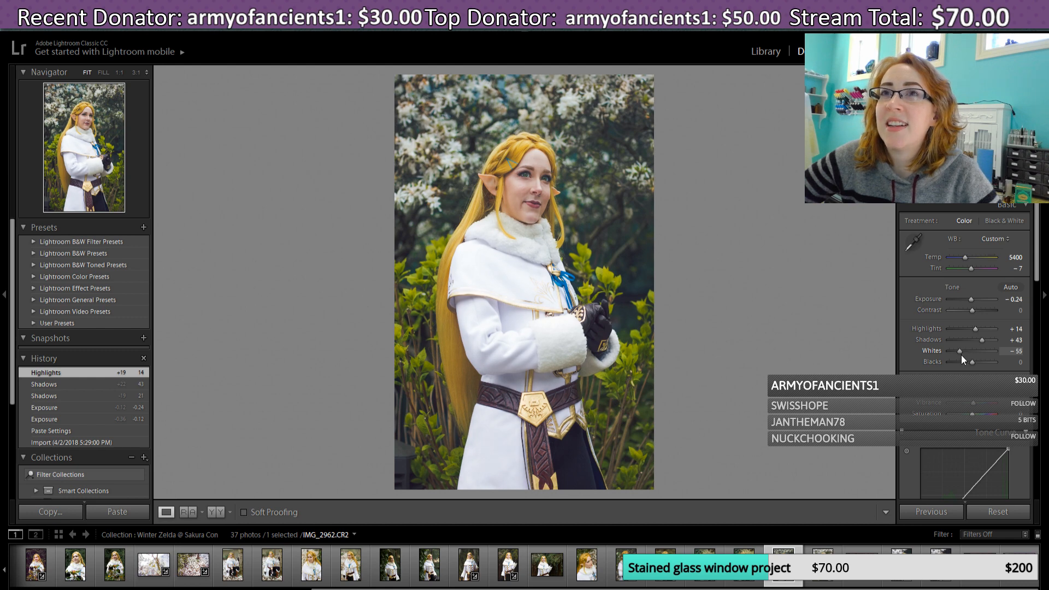
{"action": "left_click_drag", "start_coordinate": [963, 355], "coordinate": [979, 362]}
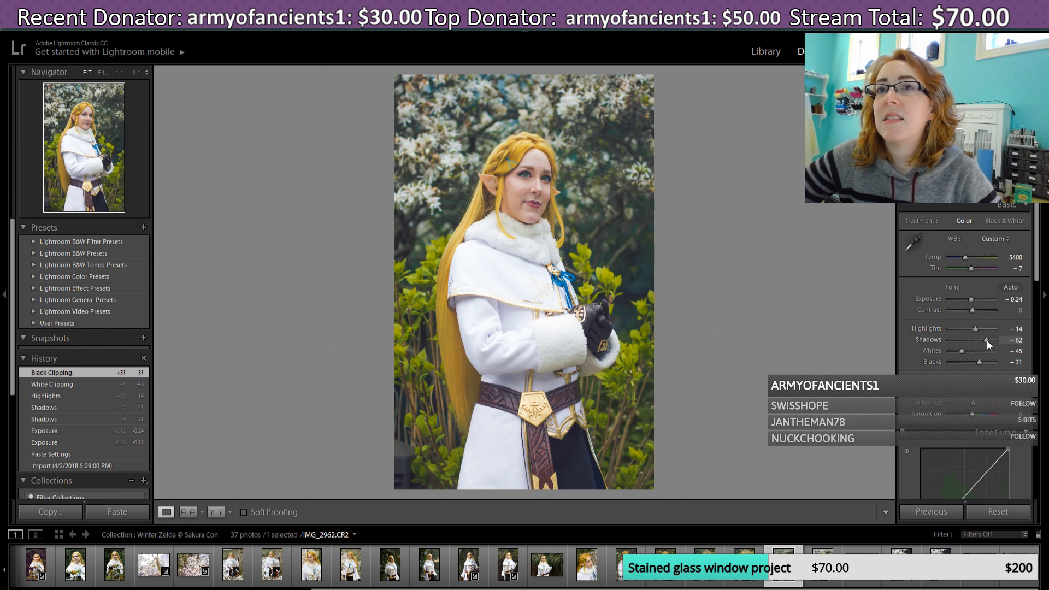
{"action": "mouse_move", "coordinate": [987, 339]}
{"action": "left_mouse_down"}
{"action": "mouse_move", "coordinate": [995, 339]}
{"action": "mouse_move", "coordinate": [986, 342]}
{"action": "left_mouse_up"}
Step: Move the pasted radial filter onto the woman's face and reshape its ellipse to fit from hairline to chin
{"action": "left_click", "coordinate": [1007, 189]}
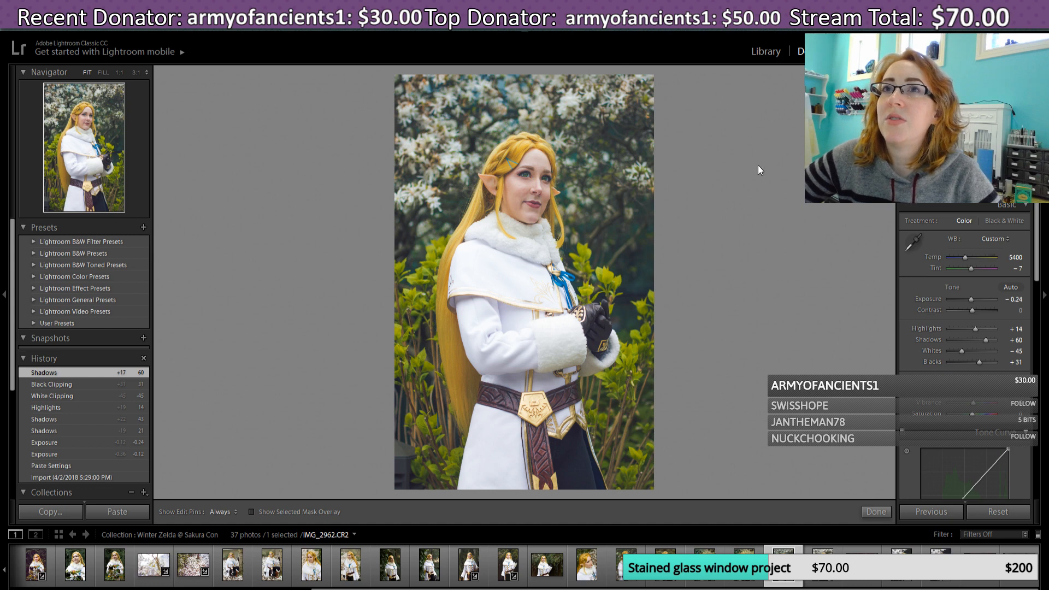
{"action": "left_click", "coordinate": [530, 166]}
{"action": "left_click_drag", "start_coordinate": [533, 171], "coordinate": [553, 184]}
{"action": "left_click_drag", "start_coordinate": [527, 146], "coordinate": [527, 146]}
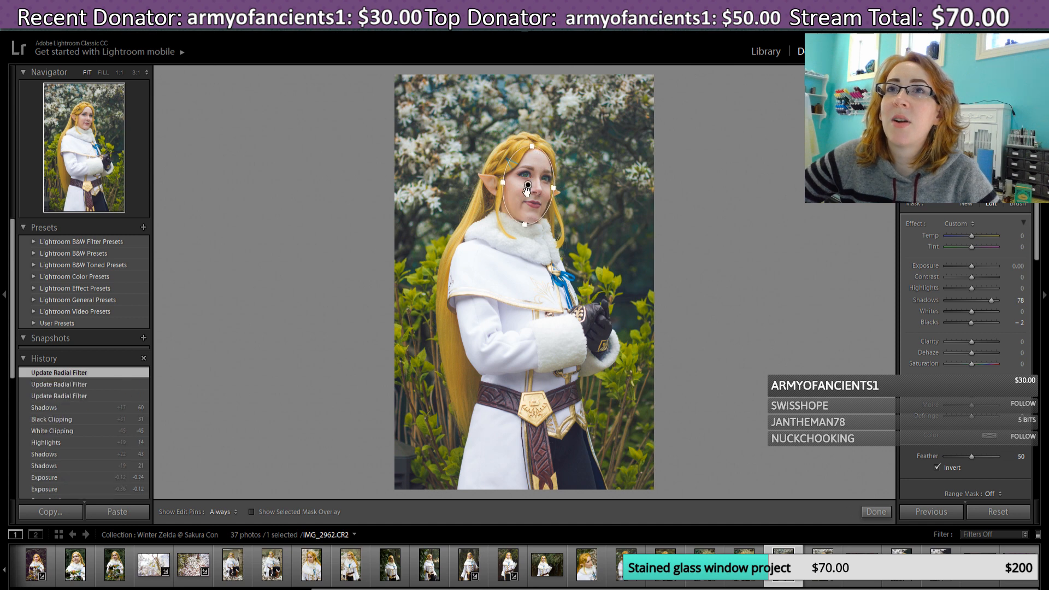
{"action": "left_click_drag", "start_coordinate": [528, 189], "coordinate": [527, 183]}
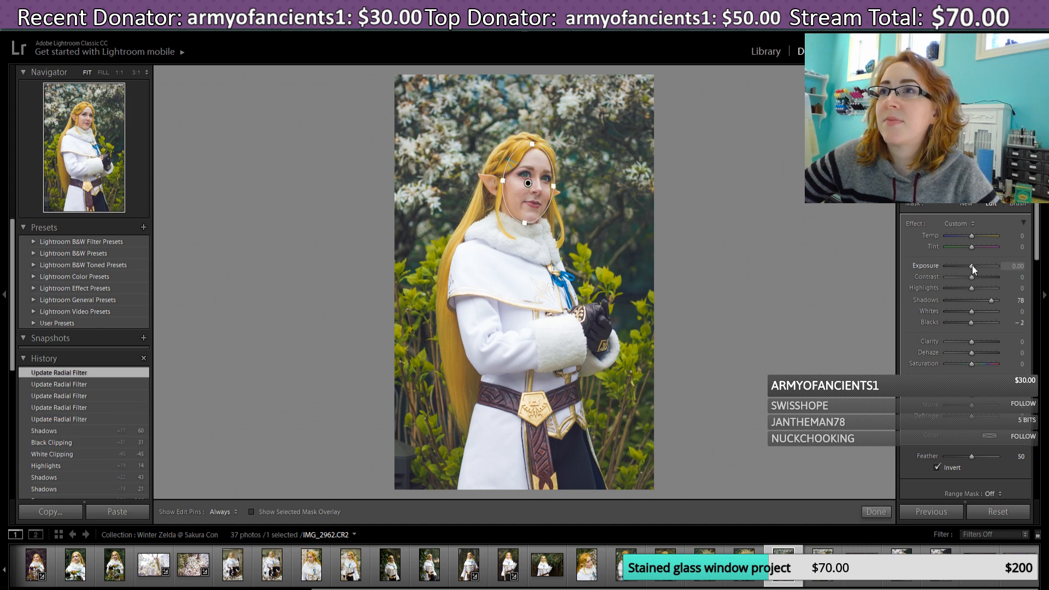
Step: Set the face radial filter's exposure to 0.09, enlarge its ellipse slightly and finish the radial filter edit
{"action": "left_click_drag", "start_coordinate": [972, 265], "coordinate": [972, 264]}
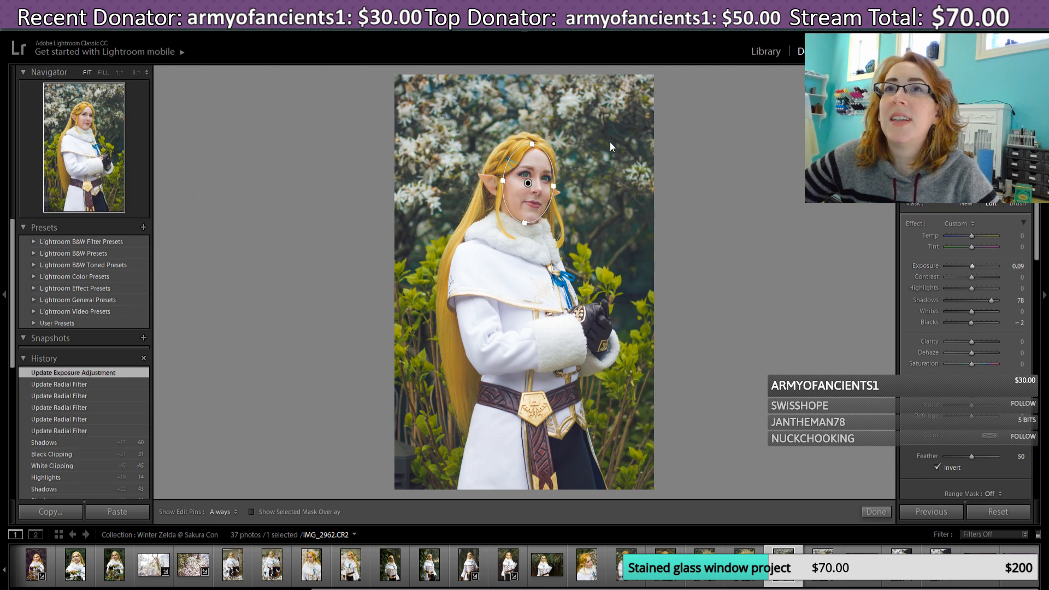
{"action": "left_click_drag", "start_coordinate": [502, 184], "coordinate": [498, 181]}
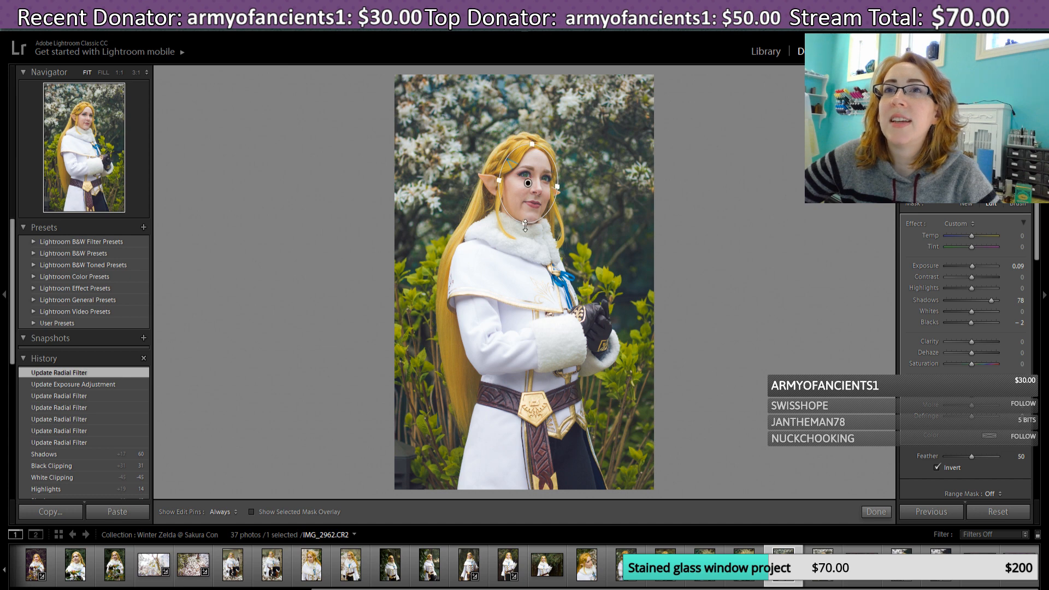
{"action": "left_click_drag", "start_coordinate": [525, 226], "coordinate": [524, 226]}
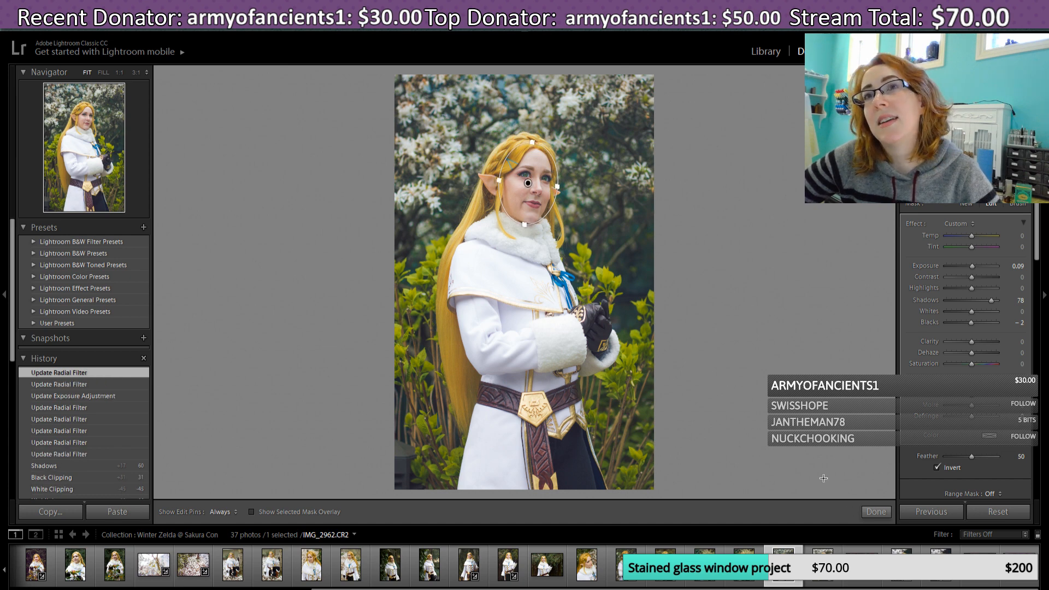
{"action": "left_click", "coordinate": [877, 512]}
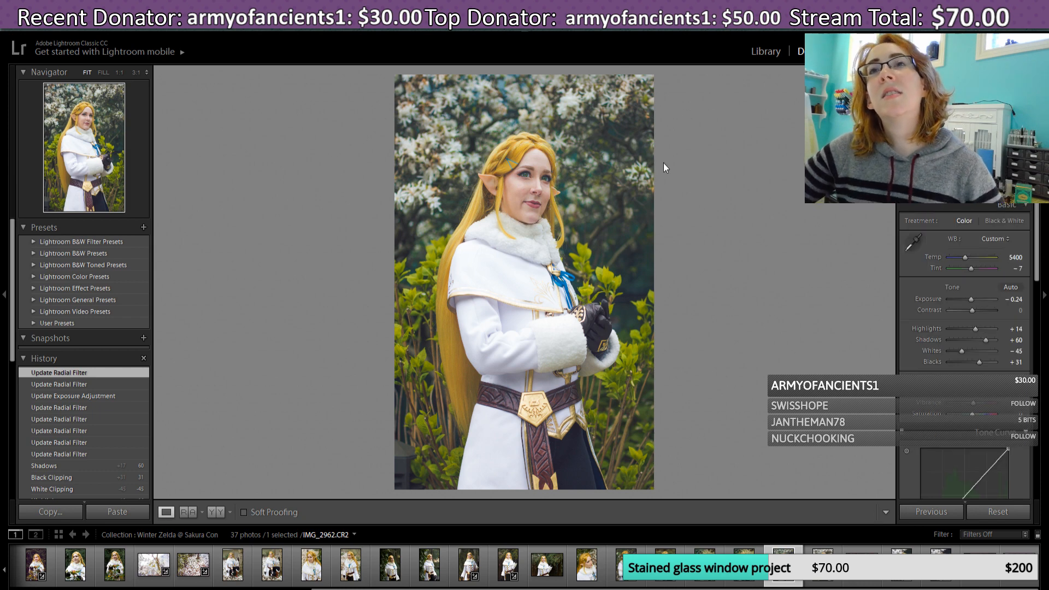
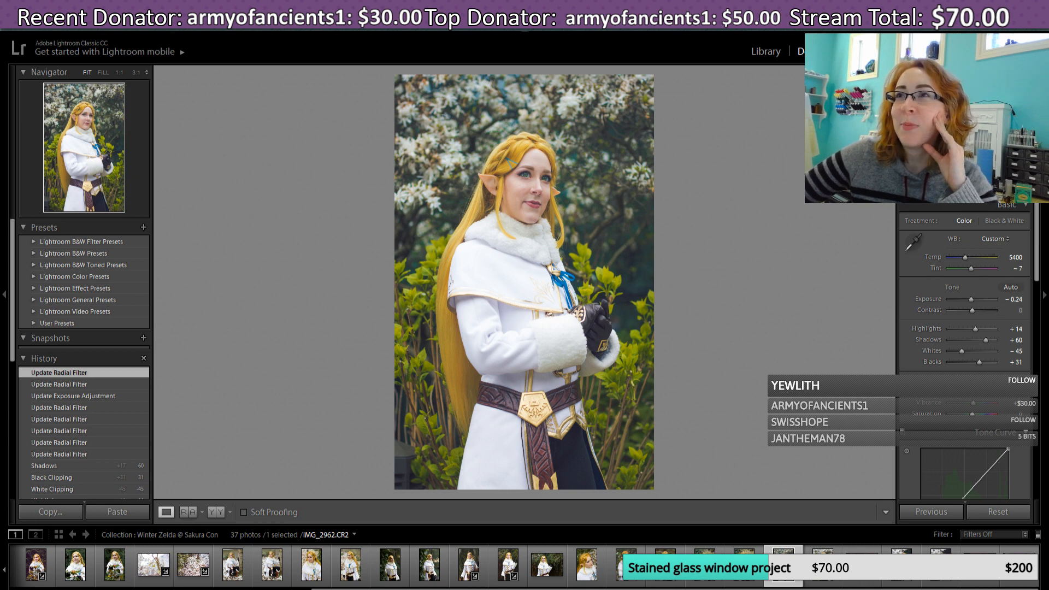
Step: Delete the two pasted adjustment brush edits lying on the face
{"action": "left_click", "coordinate": [987, 190]}
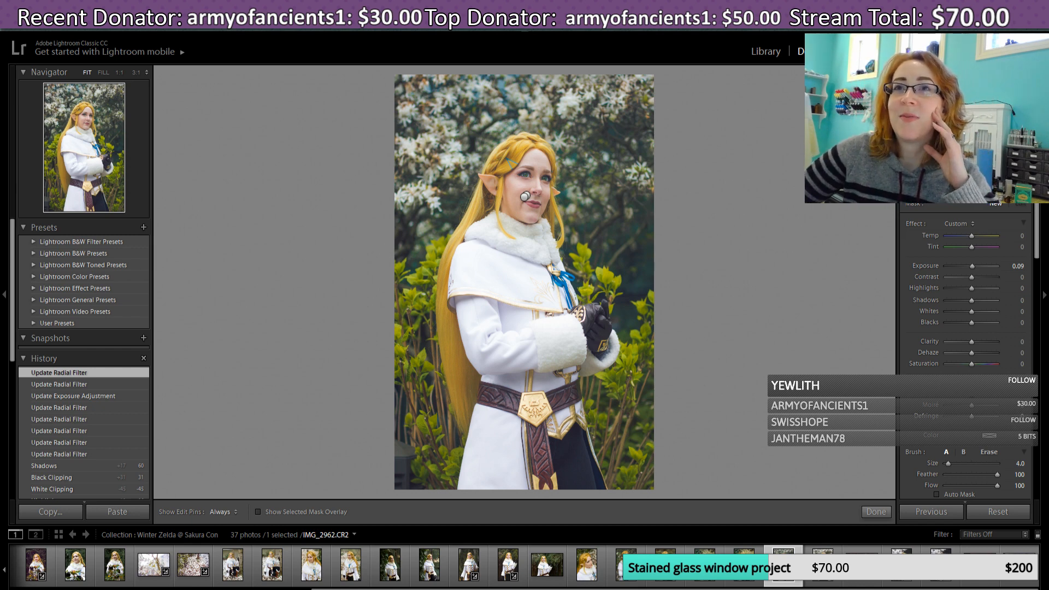
{"action": "left_click", "coordinate": [525, 197]}
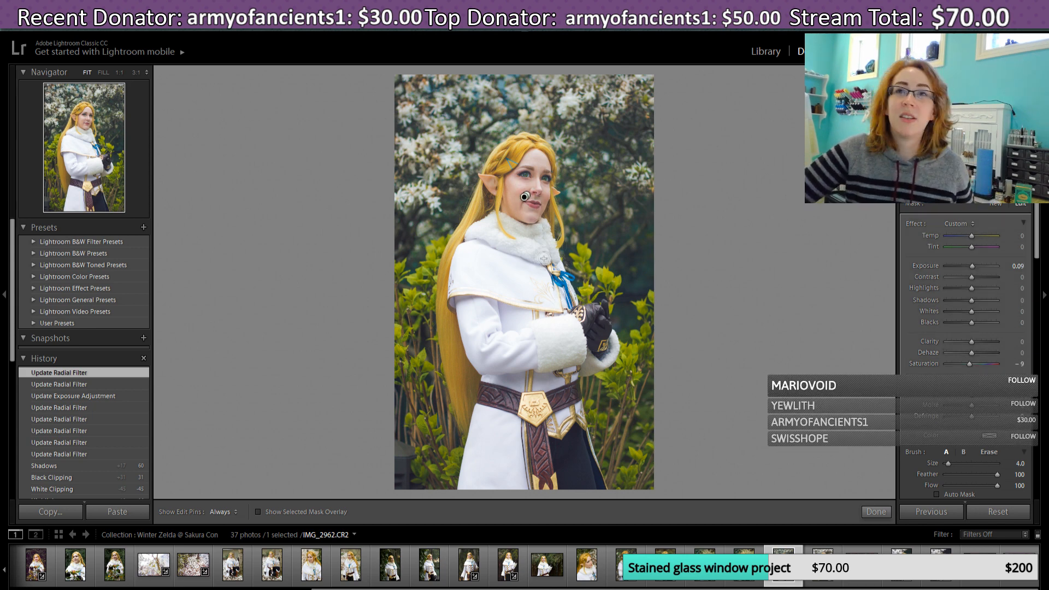
{"action": "key", "text": "Delete"}
{"action": "key", "text": "Delete"}
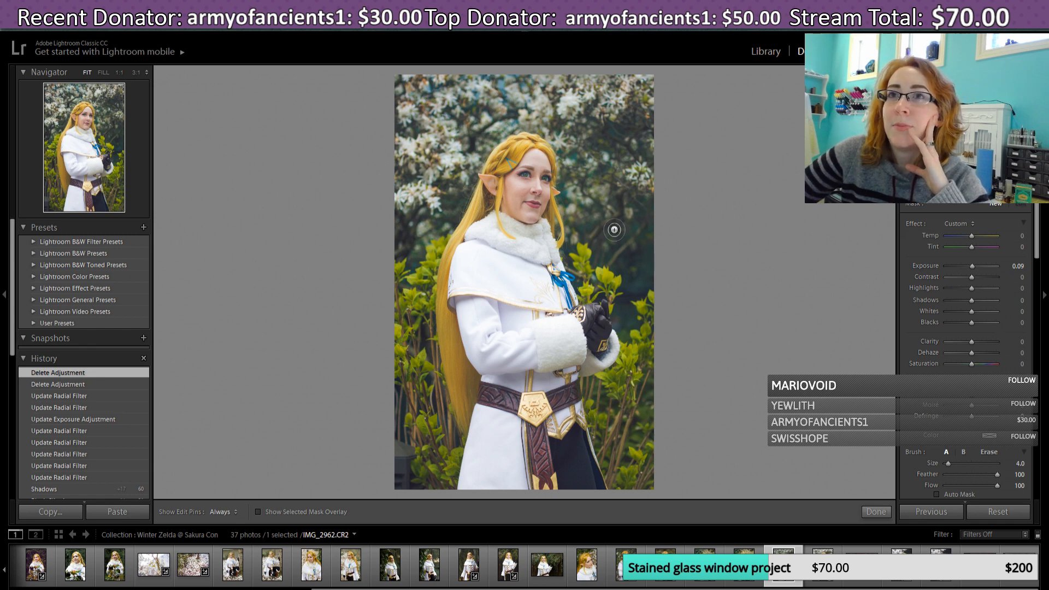
Step: Set the adjustment brush size to 11.0 and hide the edit pins
{"action": "scroll", "coordinate": [613, 231], "scroll_direction": "up", "scroll_amount": 3}
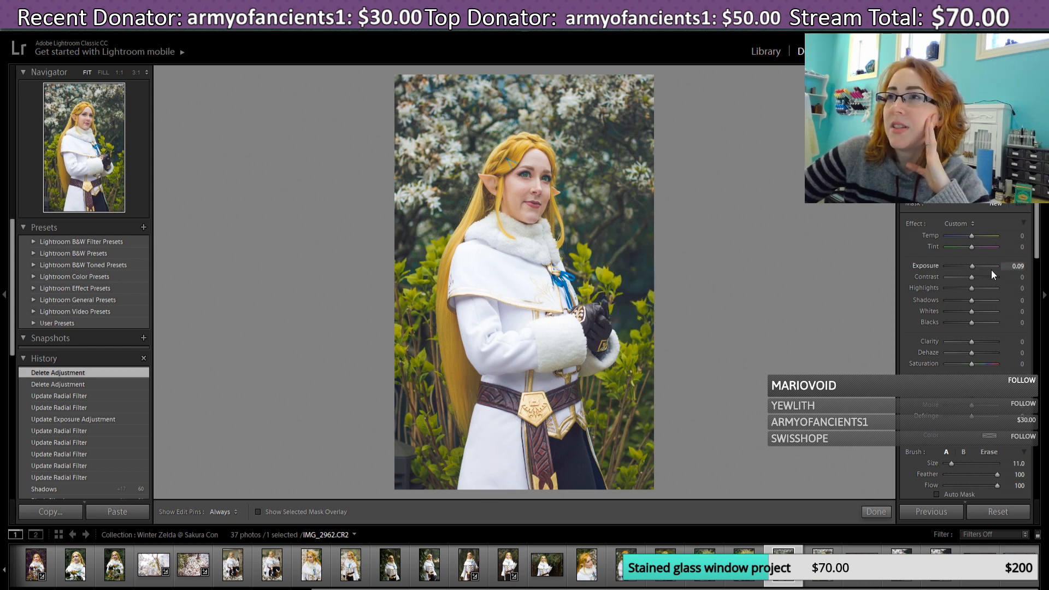
{"action": "key", "text": "h"}
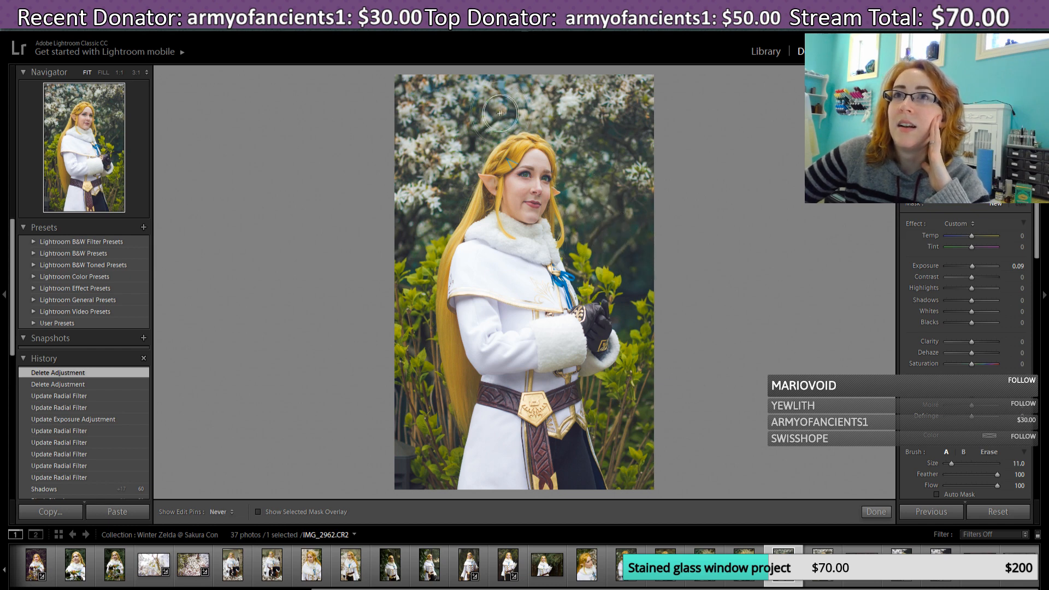
Step: Brush an adjustment across the blossoms and background behind the woman's head and set its exposure to 0.61
{"action": "mouse_move", "coordinate": [444, 152]}
{"action": "left_mouse_down"}
{"action": "mouse_move", "coordinate": [437, 199]}
{"action": "mouse_move", "coordinate": [421, 221]}
{"action": "mouse_move", "coordinate": [452, 125]}
{"action": "mouse_move", "coordinate": [639, 136]}
{"action": "left_mouse_up"}
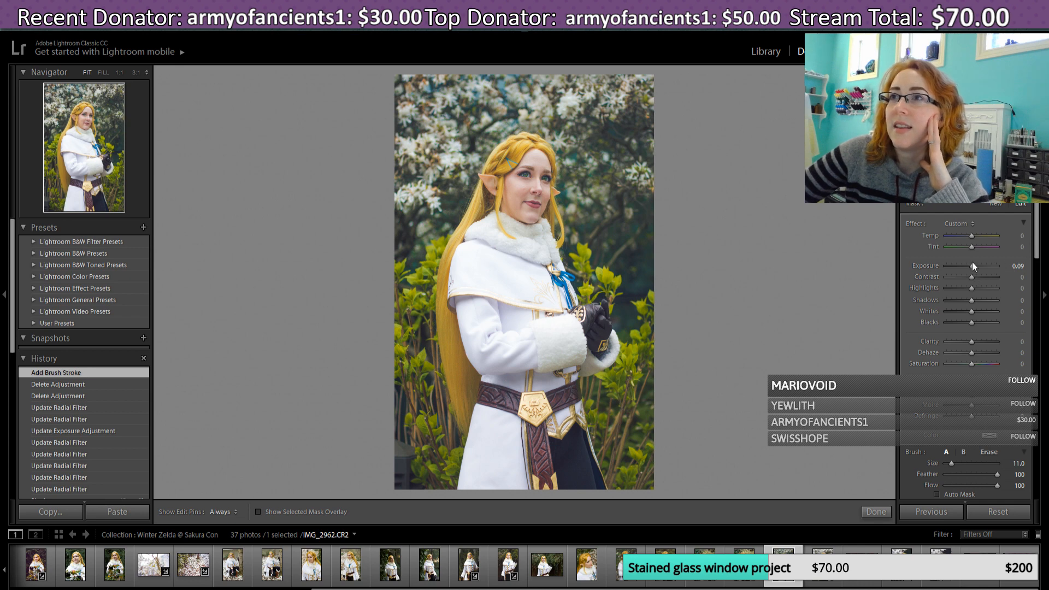
{"action": "left_click_drag", "start_coordinate": [974, 265], "coordinate": [975, 267]}
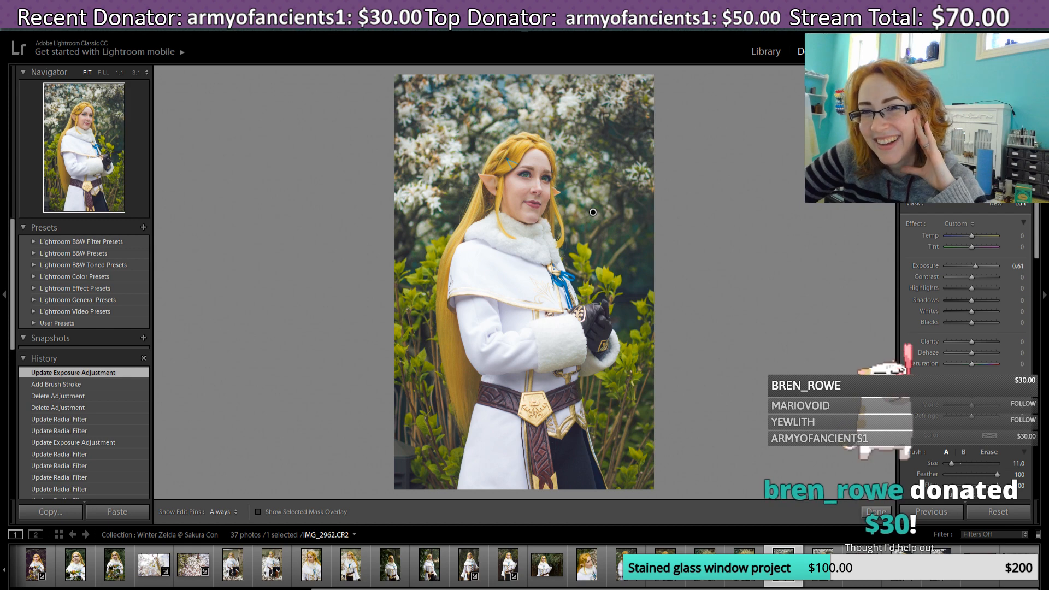
{"action": "key", "text": "alt+Tab"}
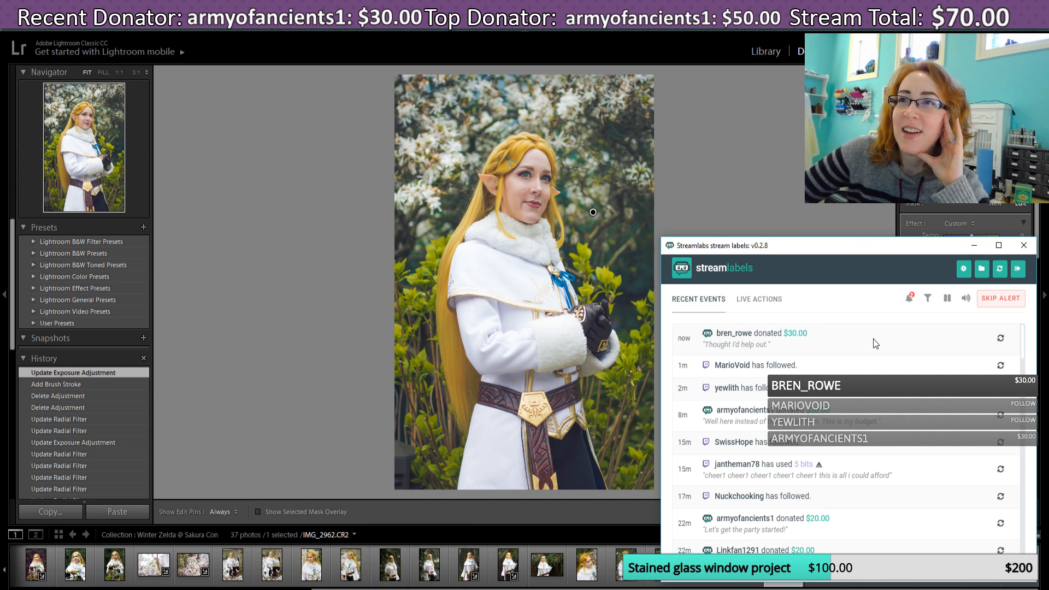
{"action": "left_click", "coordinate": [979, 247]}
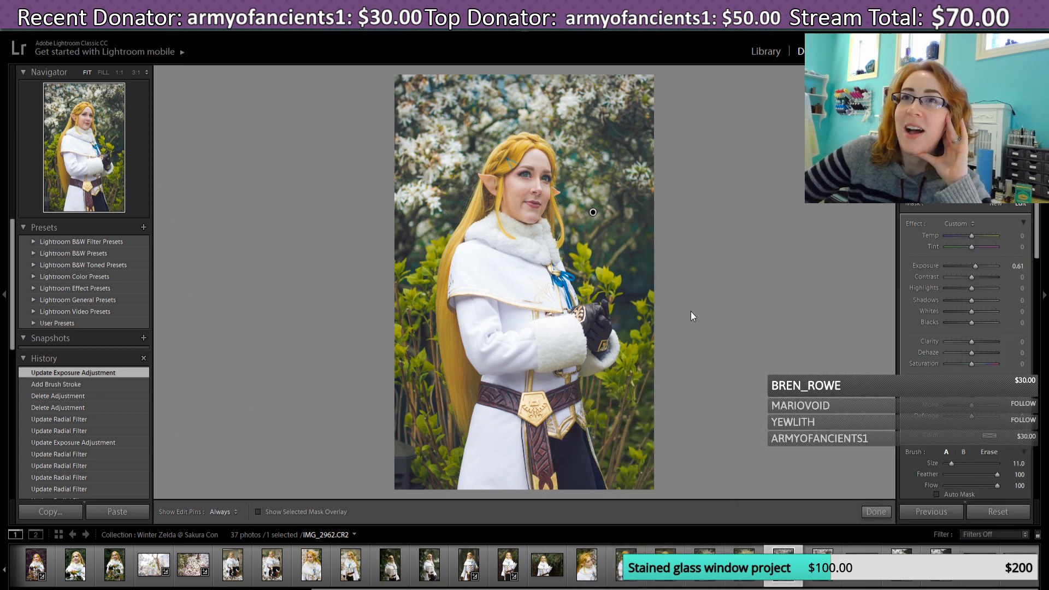
Step: Extend the brush adjustment over the dark background beside the face and the blossoms above it, and shift the brush edit slightly
{"action": "key", "text": "h"}
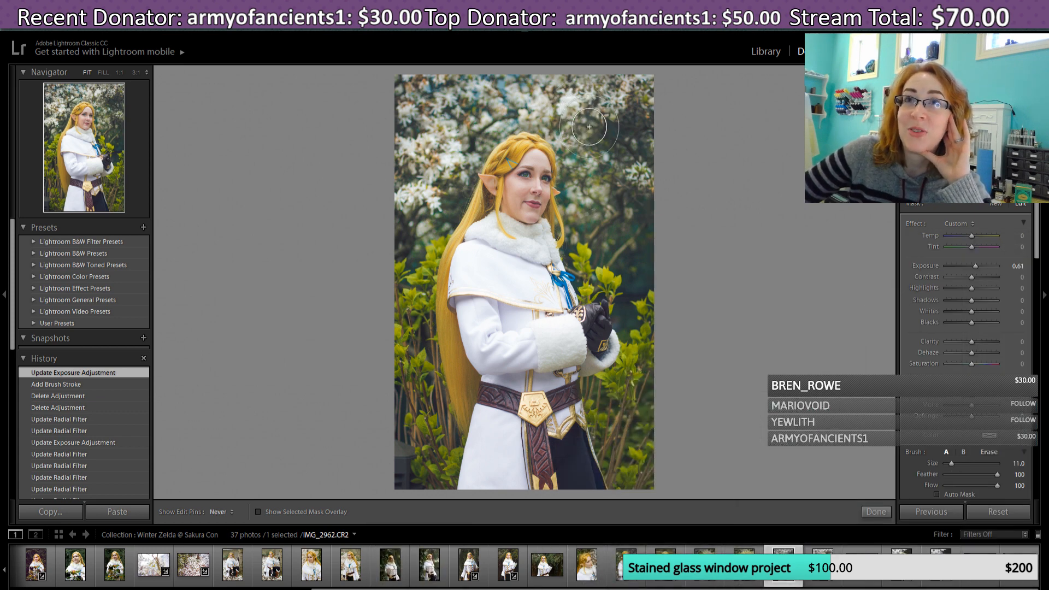
{"action": "mouse_move", "coordinate": [626, 183]}
{"action": "left_mouse_down"}
{"action": "mouse_move", "coordinate": [628, 241]}
{"action": "mouse_move", "coordinate": [614, 235]}
{"action": "left_mouse_up"}
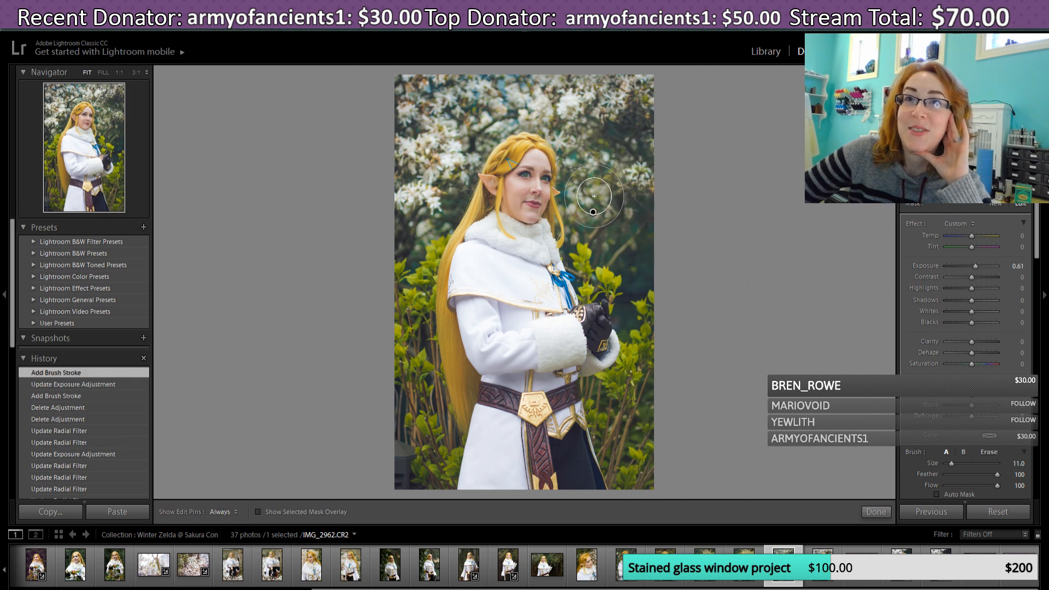
{"action": "left_click", "coordinate": [604, 99]}
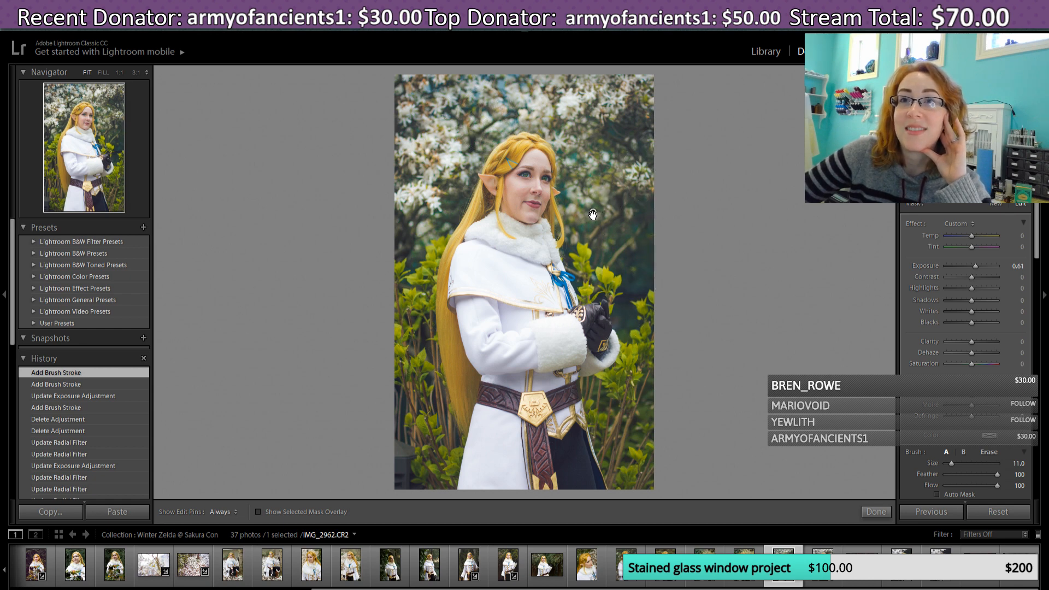
{"action": "left_click_drag", "start_coordinate": [592, 215], "coordinate": [595, 219]}
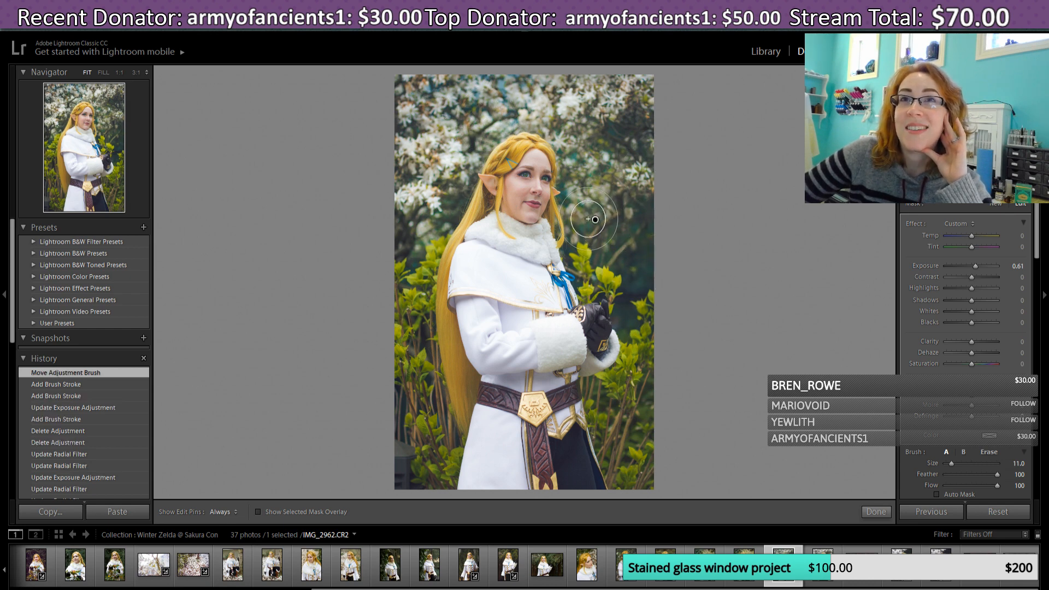
Step: Paint the same brush adjustment over the green foliage on both sides of the woman, with the edit pins hidden
{"action": "key", "text": "h"}
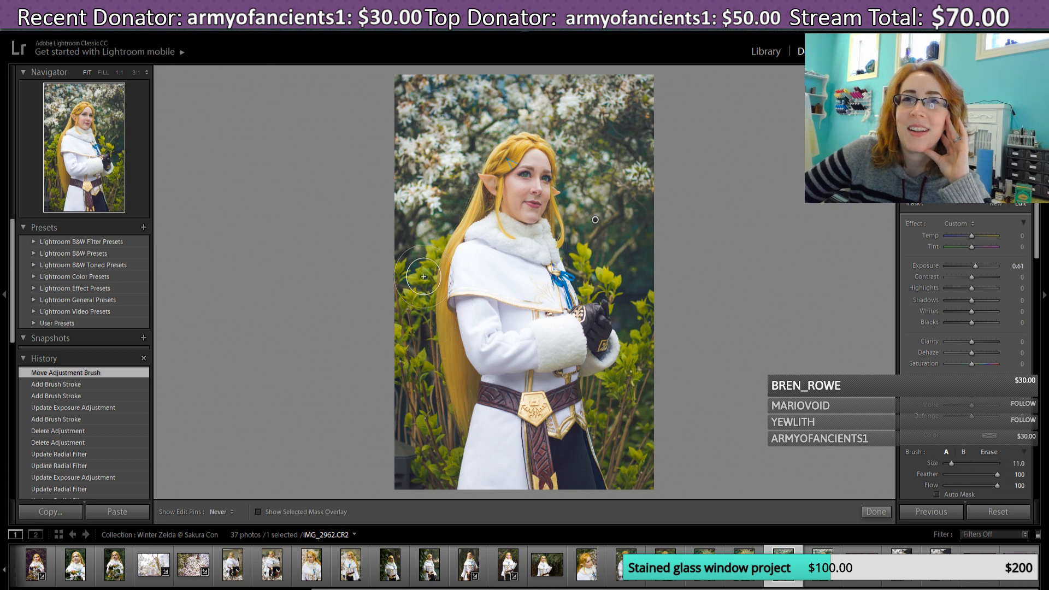
{"action": "mouse_move", "coordinate": [423, 277]}
{"action": "left_mouse_down"}
{"action": "mouse_move", "coordinate": [418, 383]}
{"action": "mouse_move", "coordinate": [453, 465]}
{"action": "mouse_move", "coordinate": [417, 354]}
{"action": "left_mouse_up"}
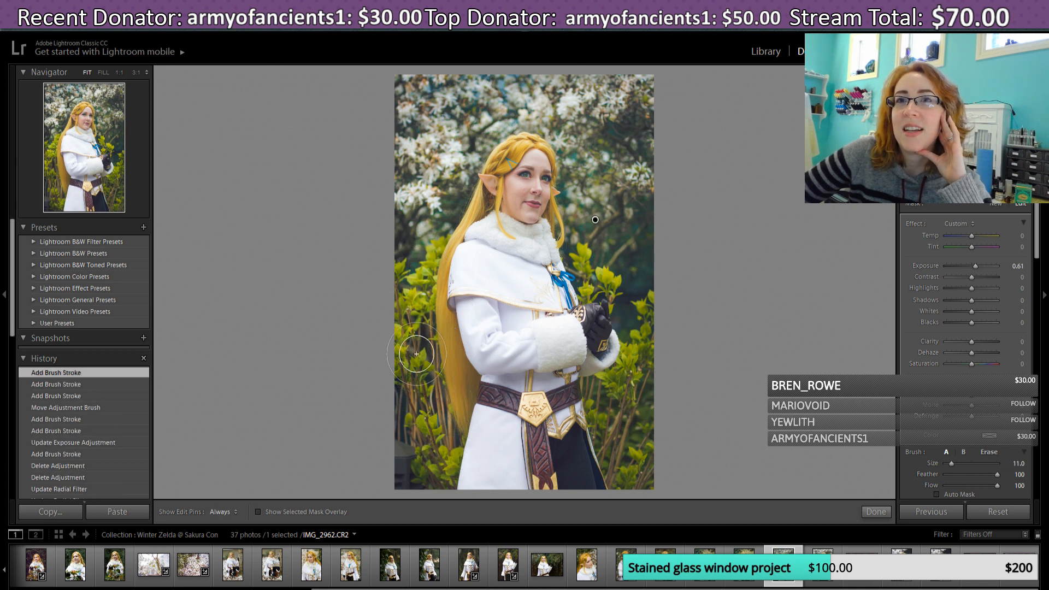
{"action": "left_click", "coordinate": [416, 355]}
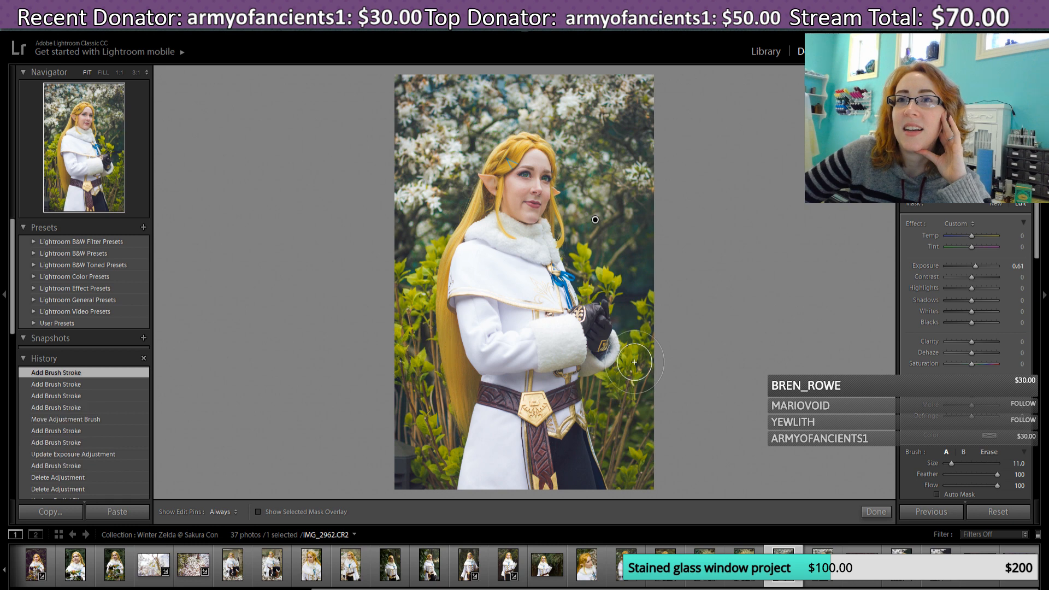
{"action": "left_click_drag", "start_coordinate": [635, 361], "coordinate": [603, 396]}
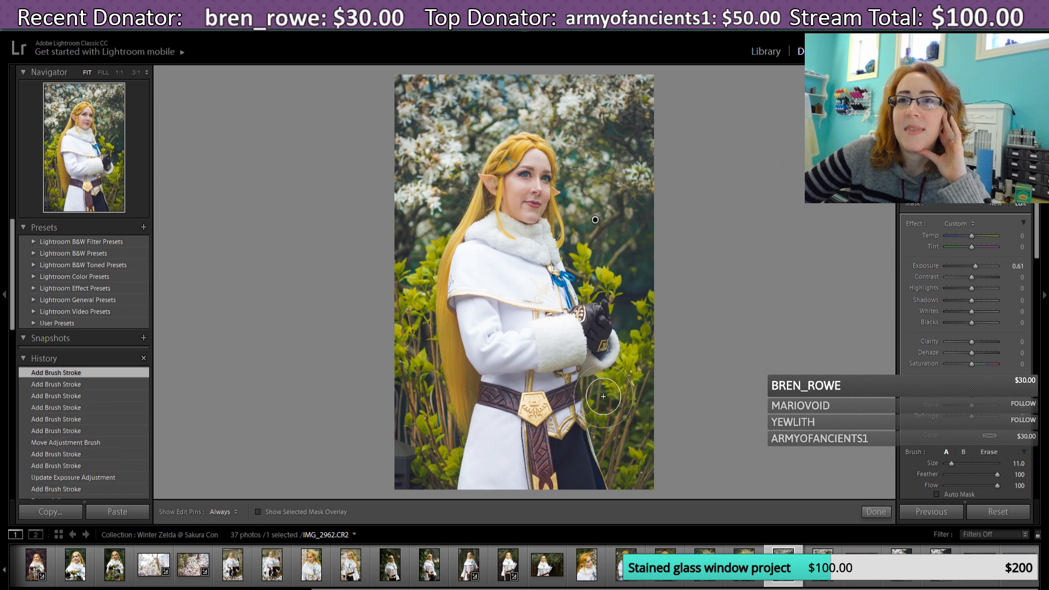
{"action": "left_click_drag", "start_coordinate": [606, 295], "coordinate": [579, 254]}
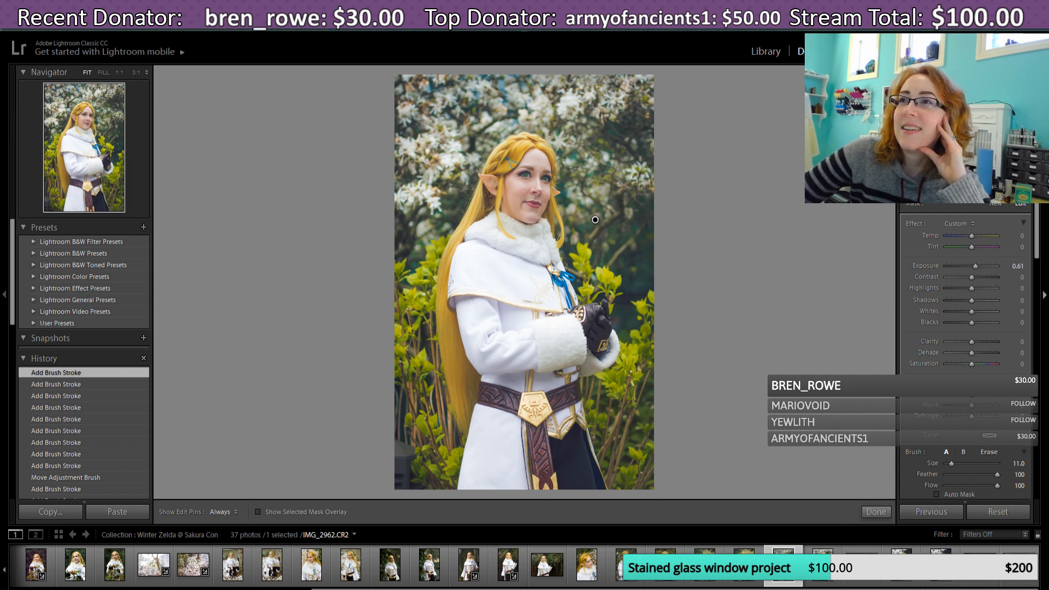
Step: Compare the photo without and with the brush adjustments, set the background brush's exposure to 0.52 and finish the brush edit
{"action": "scroll", "coordinate": [1006, 319], "scroll_direction": "down", "scroll_amount": 5}
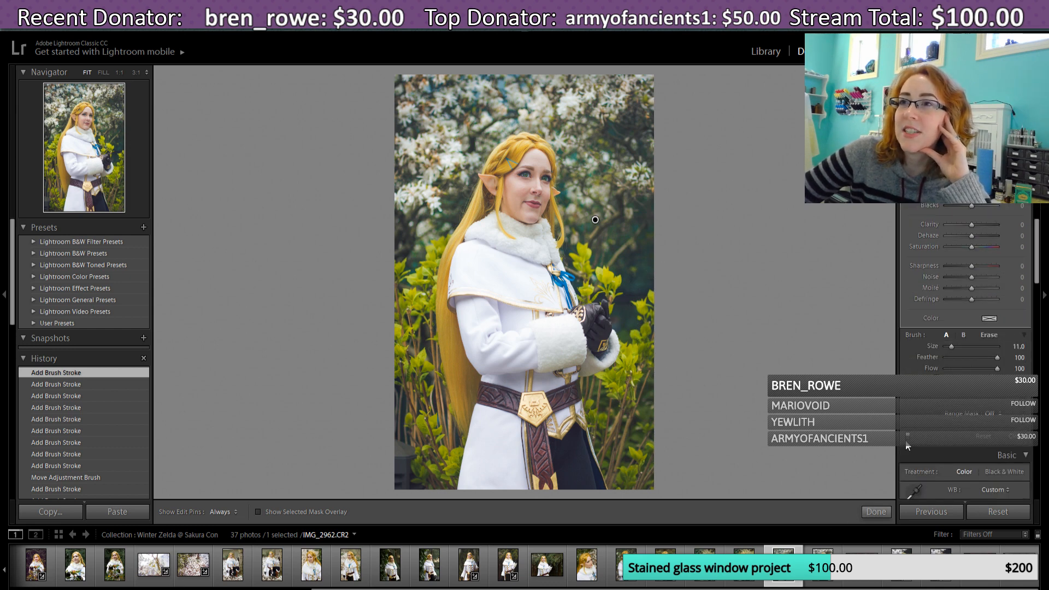
{"action": "left_click", "coordinate": [907, 439]}
{"action": "left_click", "coordinate": [908, 439]}
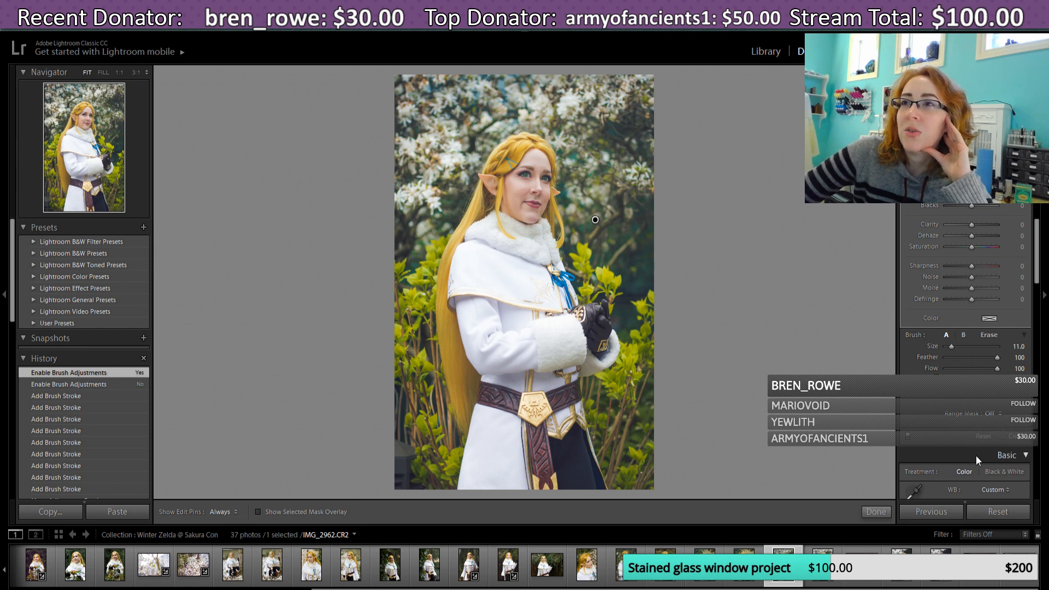
{"action": "left_click_drag", "start_coordinate": [1037, 257], "coordinate": [1045, 231]}
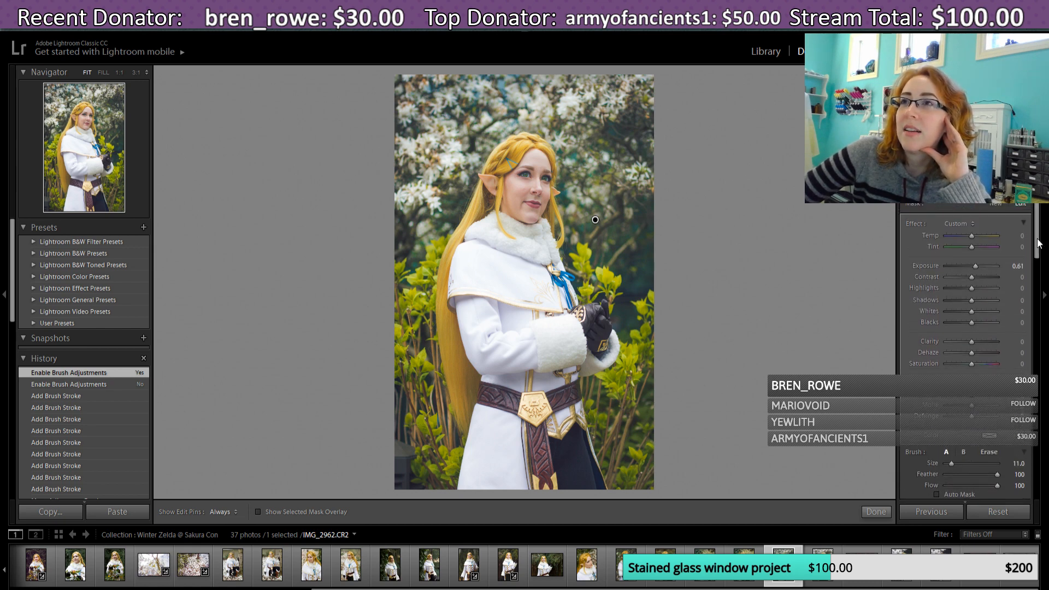
{"action": "left_click", "coordinate": [975, 265]}
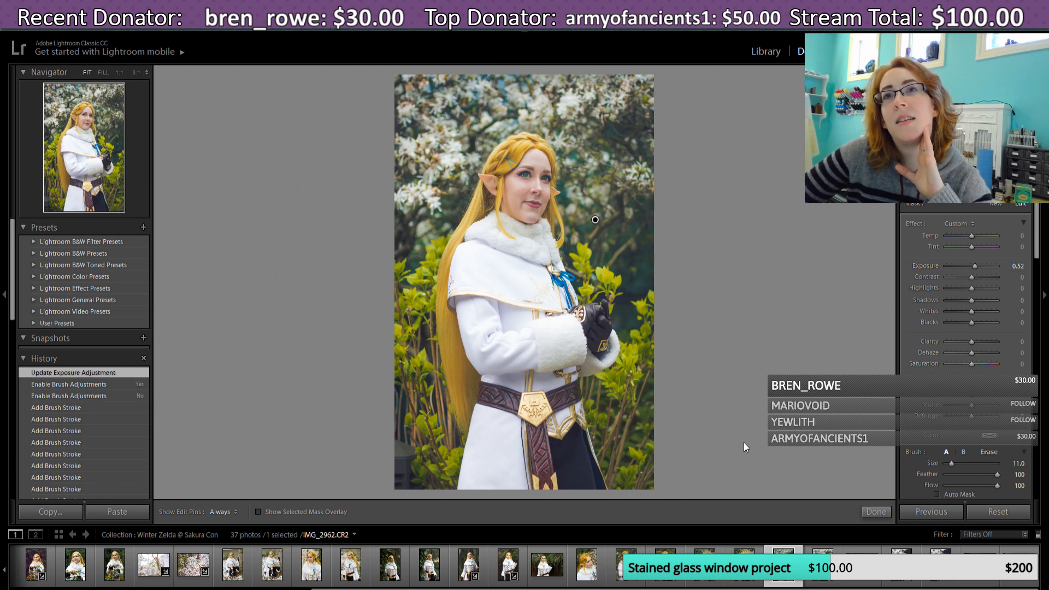
{"action": "left_click", "coordinate": [886, 511]}
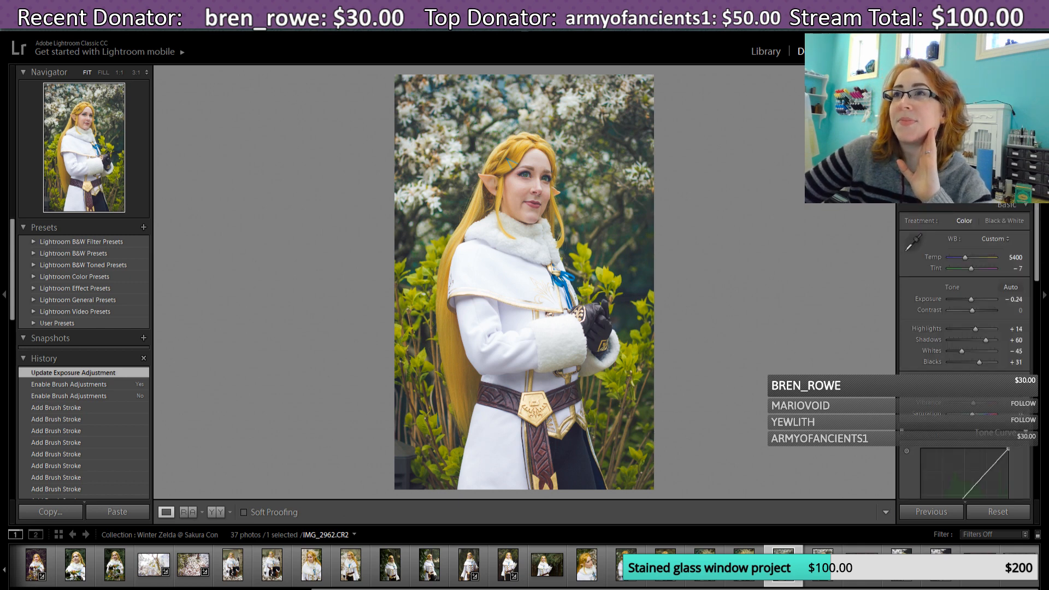
Step: Reset the pasted spot removals on the photo
{"action": "key", "text": "q"}
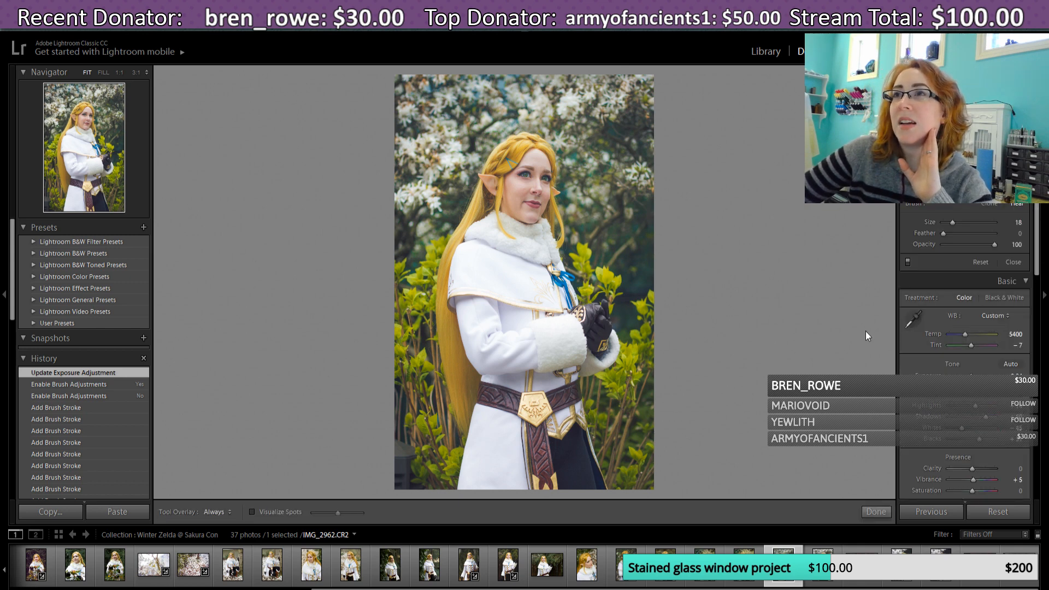
{"action": "left_click", "coordinate": [980, 263]}
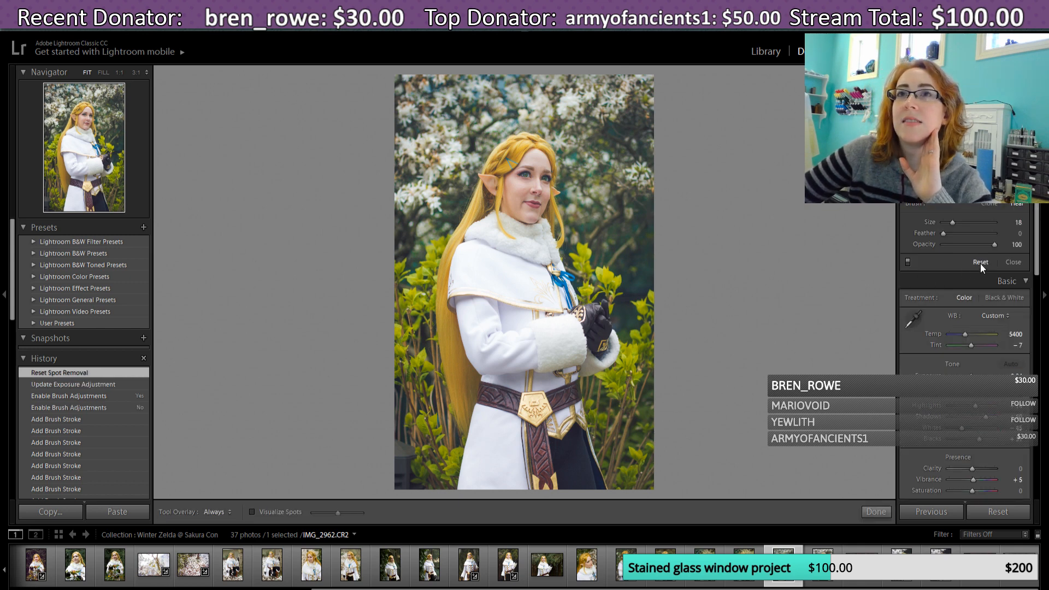
Step: At 1:1, heal the blemishes around the mouth, jaw and cheeks with Spot Removal, reducing the brush size from 18 to 15
{"action": "left_click", "coordinate": [119, 71]}
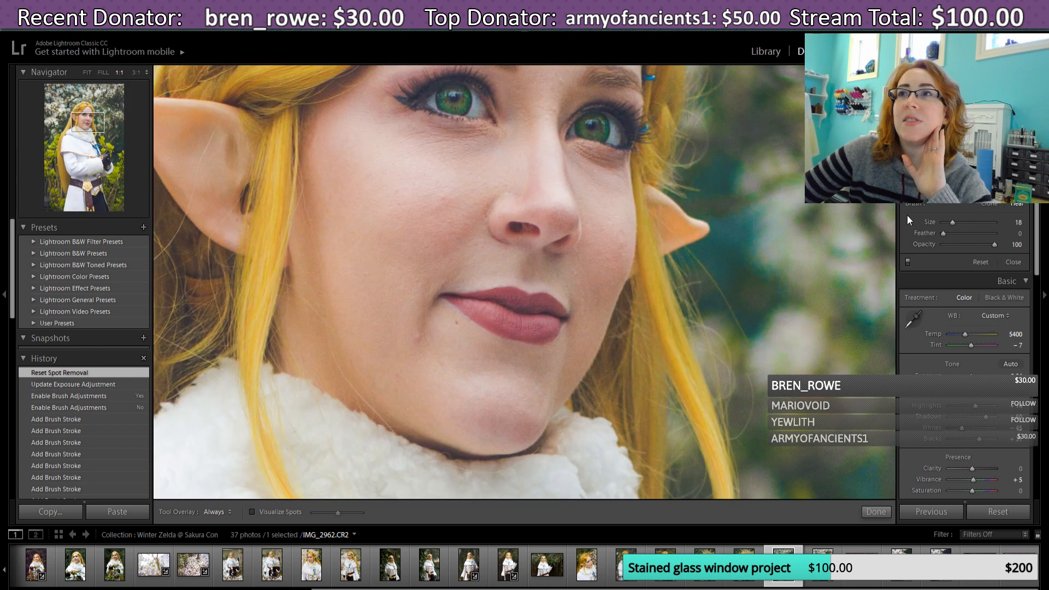
{"action": "key", "text": "q"}
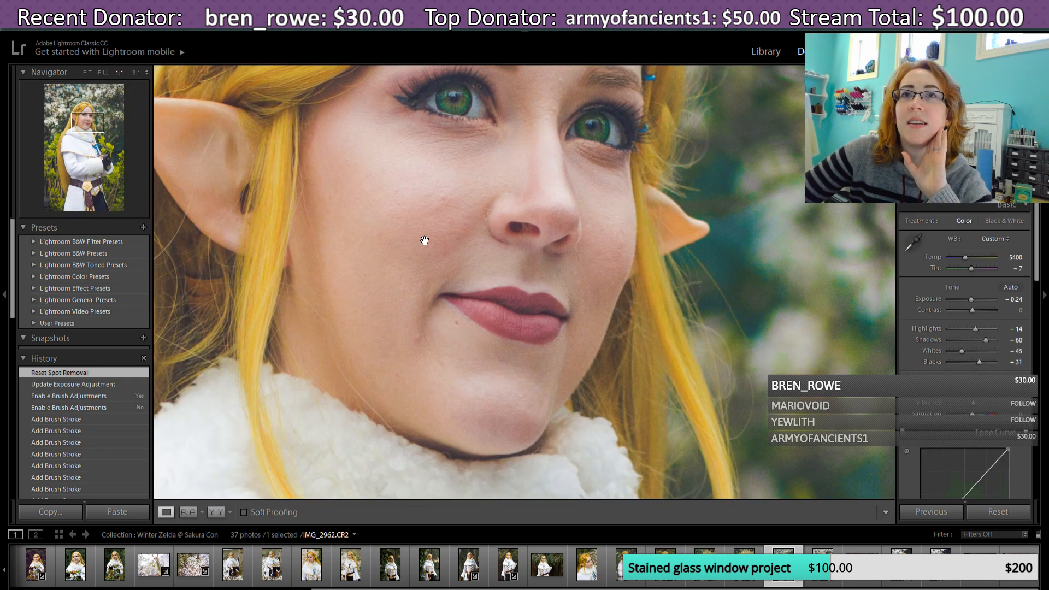
{"action": "key", "text": "q"}
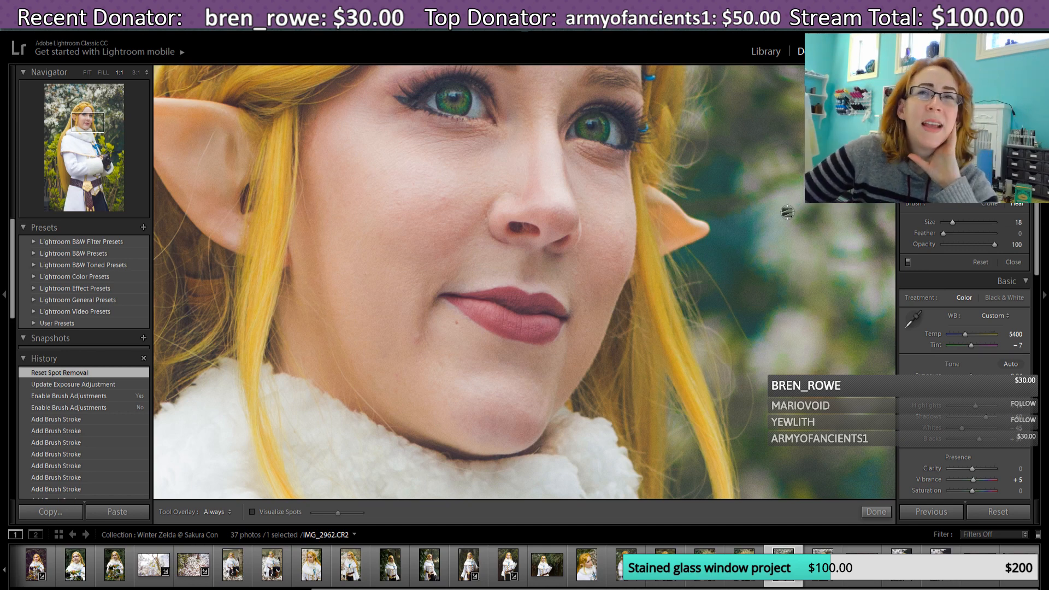
{"action": "left_click", "coordinate": [455, 323]}
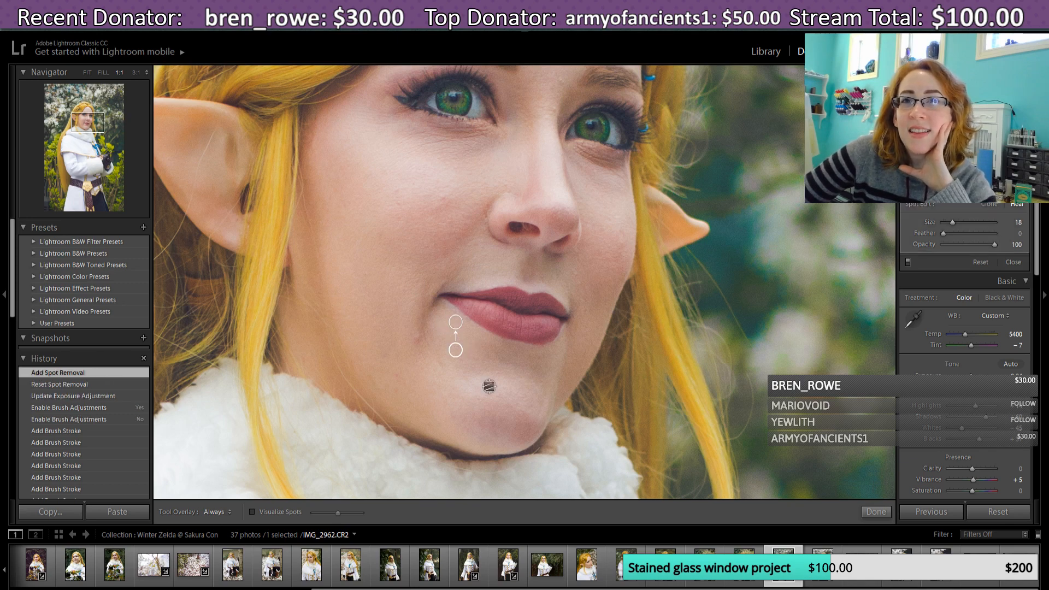
{"action": "left_click", "coordinate": [414, 336]}
{"action": "left_click", "coordinate": [400, 371]}
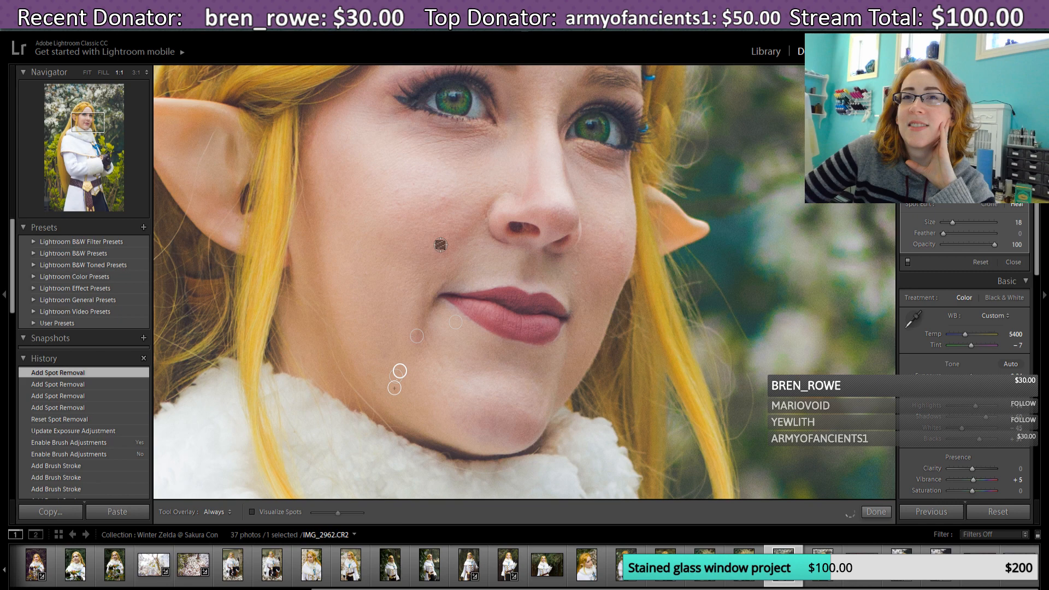
{"action": "left_click", "coordinate": [606, 240]}
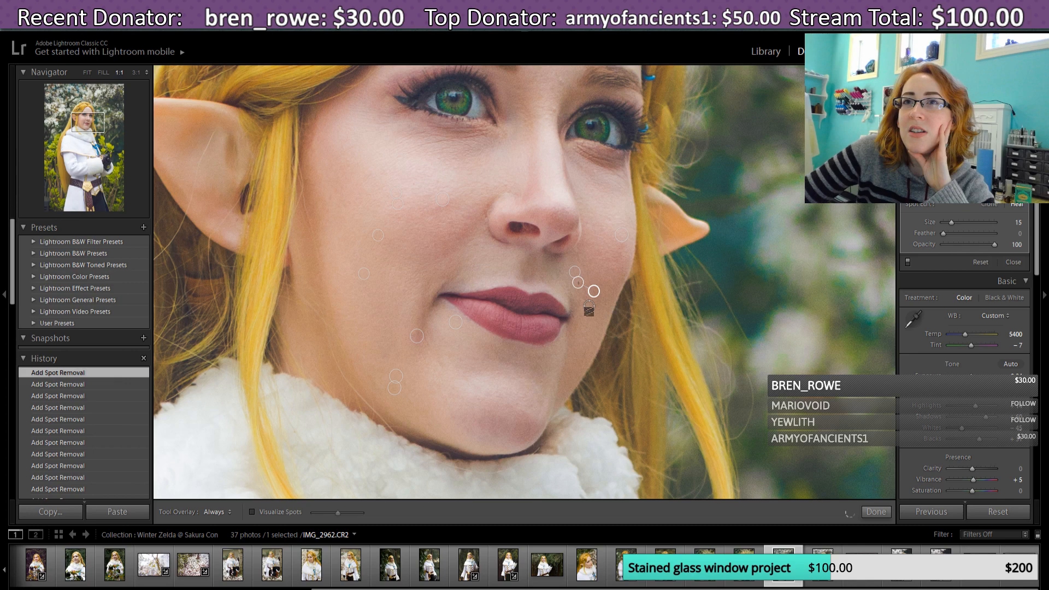
Step: Heal the spots between the eyebrows, on the forehead and under the eye, finish Spot Removal and show the whole photo
{"action": "left_click", "coordinate": [88, 119]}
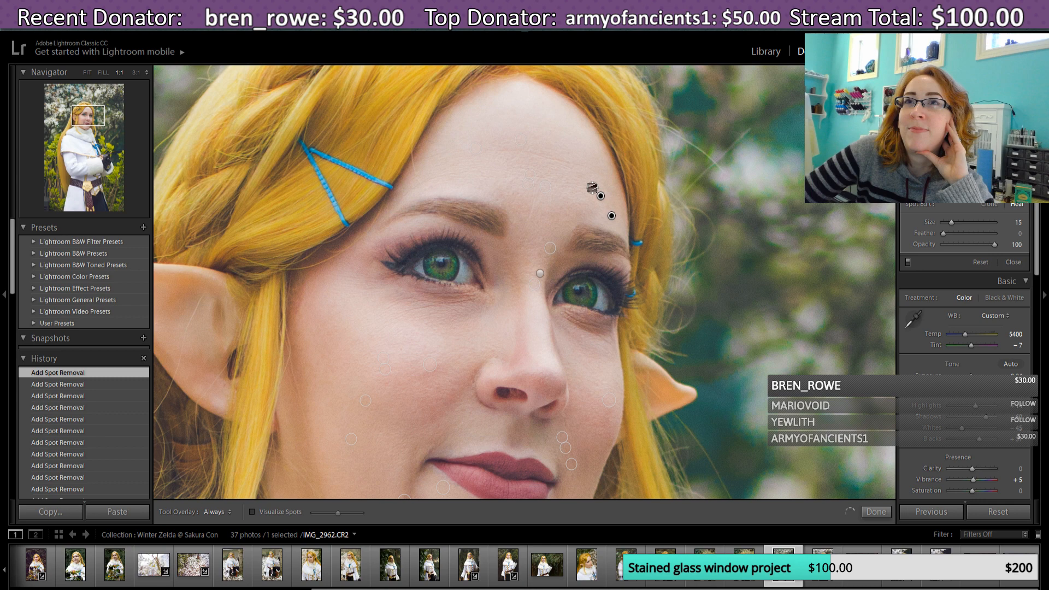
{"action": "left_click", "coordinate": [86, 123]}
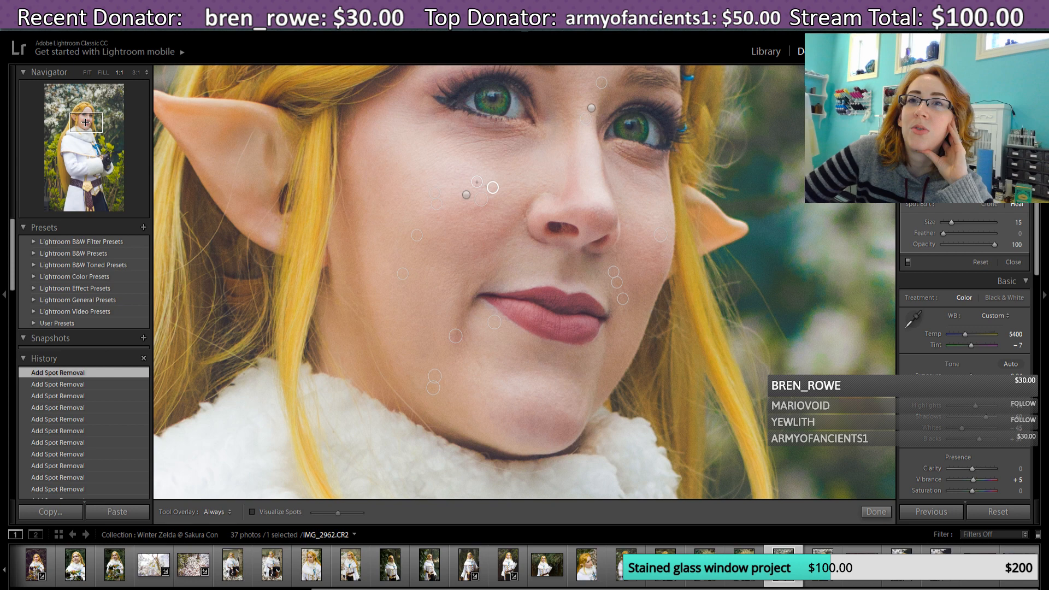
{"action": "key", "text": "q"}
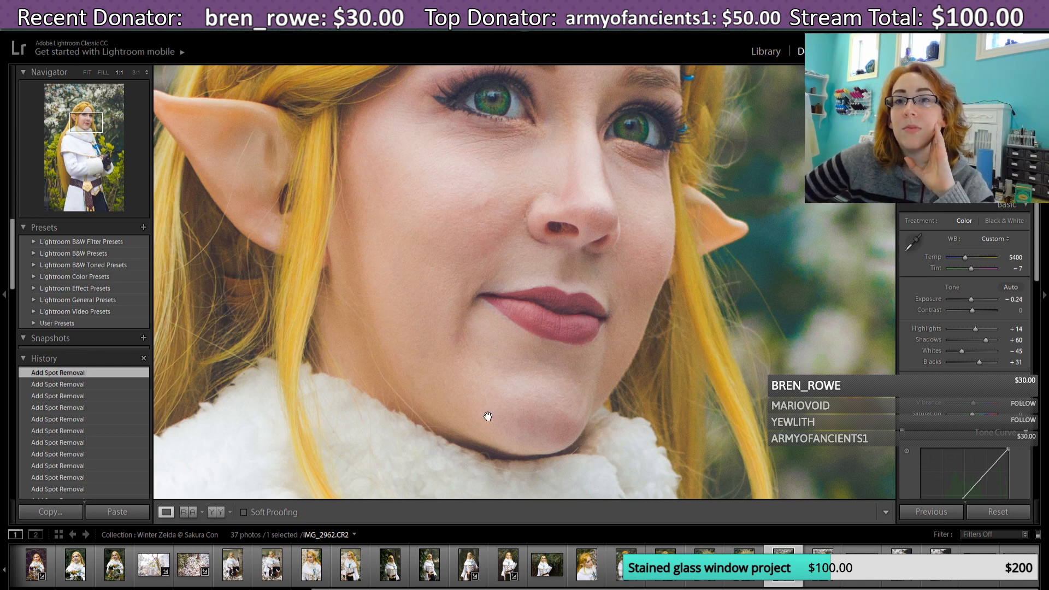
{"action": "mouse_move", "coordinate": [416, 589]}
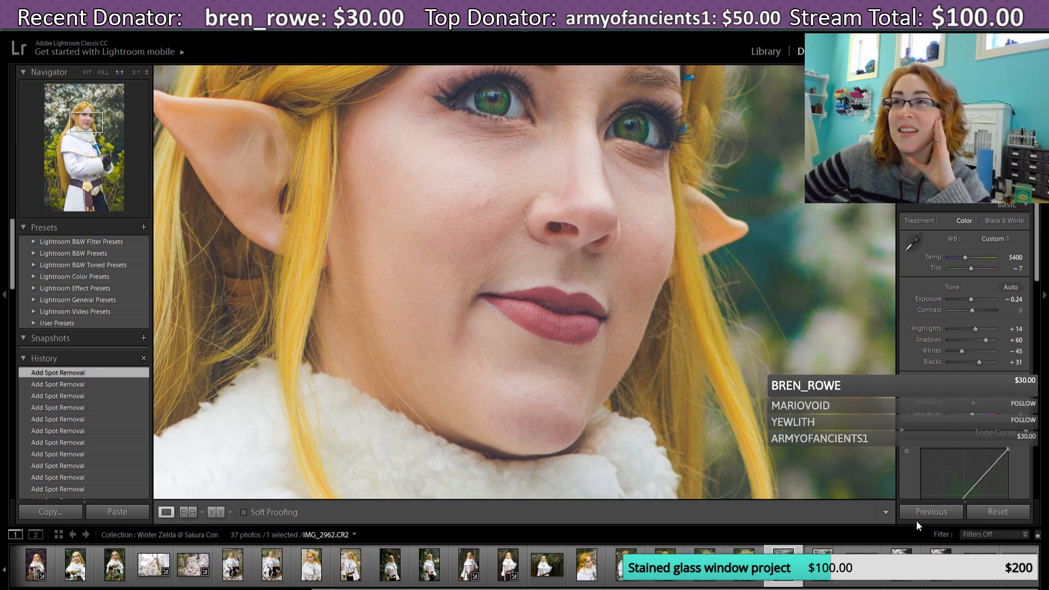
{"action": "left_click", "coordinate": [87, 72]}
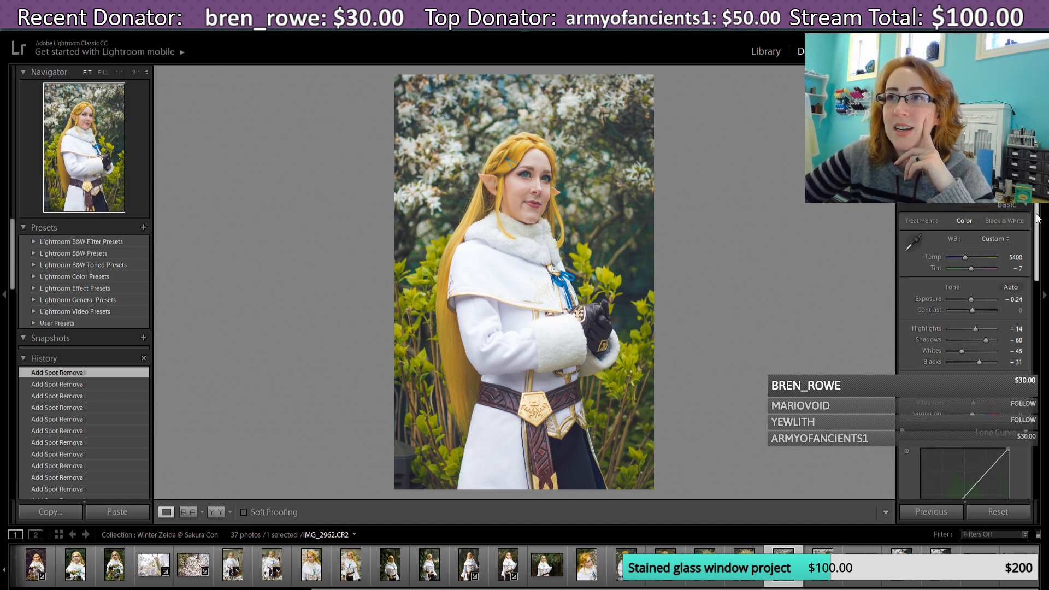
Step: Open IMG_2966.CR2 and apply the previous photo's settings to it
{"action": "mouse_move", "coordinate": [1037, 214]}
{"action": "left_mouse_down"}
{"action": "mouse_move", "coordinate": [1037, 274]}
{"action": "mouse_move", "coordinate": [1037, 224]}
{"action": "left_mouse_up"}
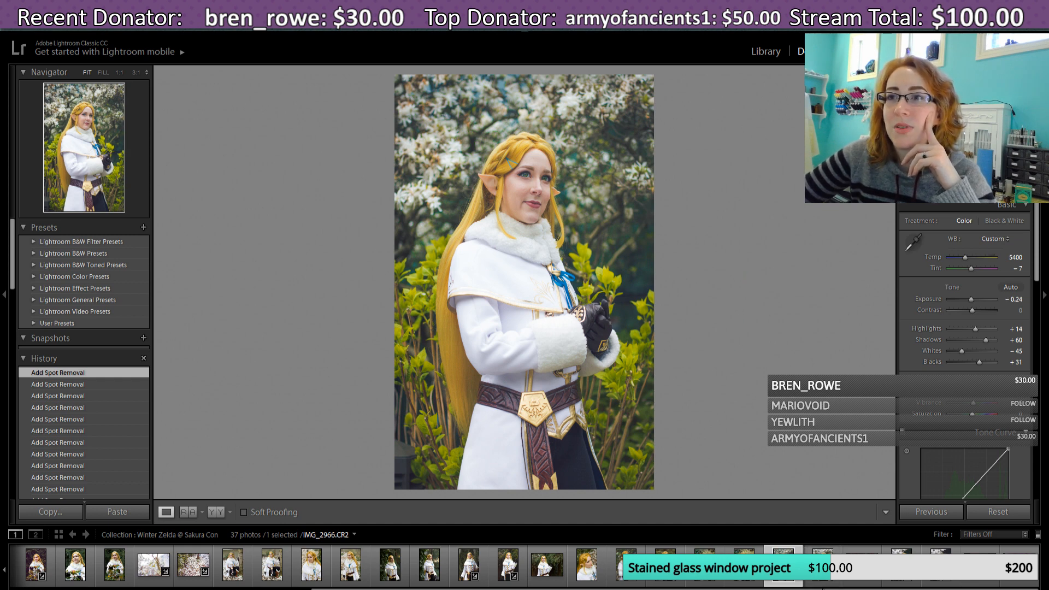
{"action": "left_click", "coordinate": [824, 581]}
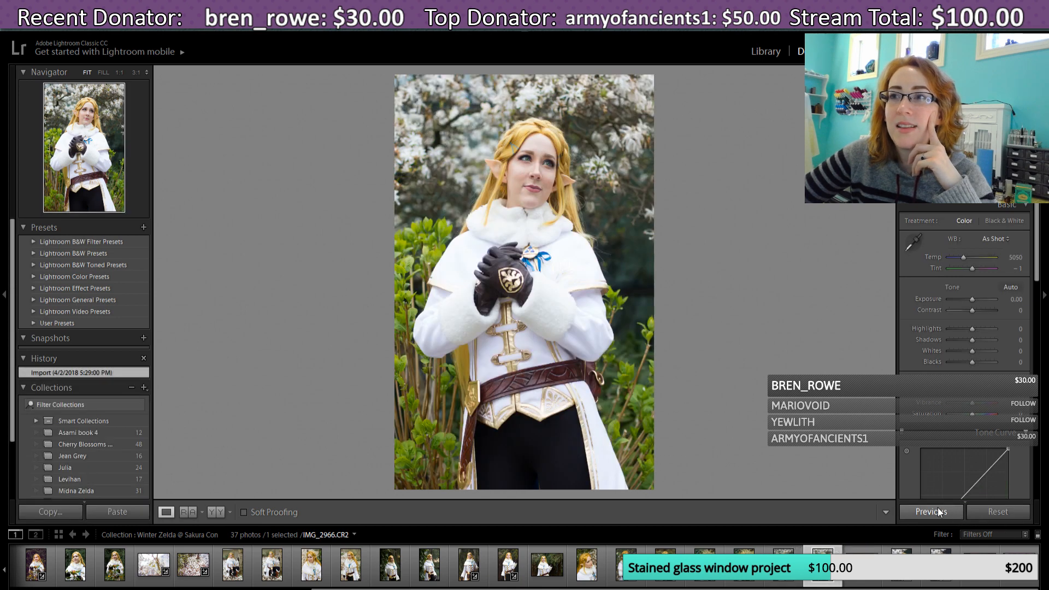
{"action": "left_click", "coordinate": [939, 510]}
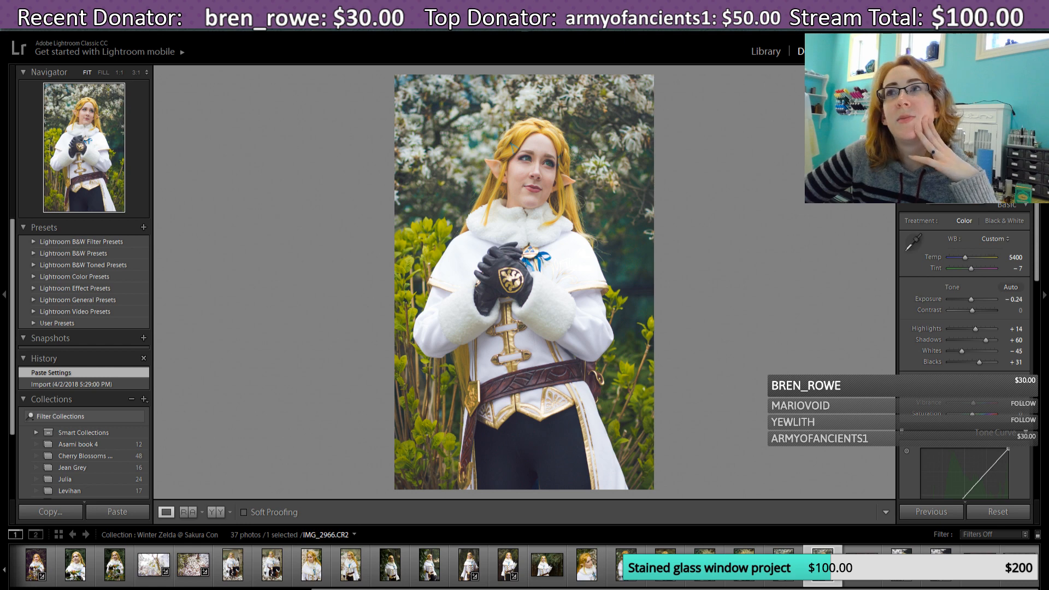
Step: Clear the spot removals carried over to IMG_2966.CR2 and close Spot Removal
{"action": "key", "text": "q"}
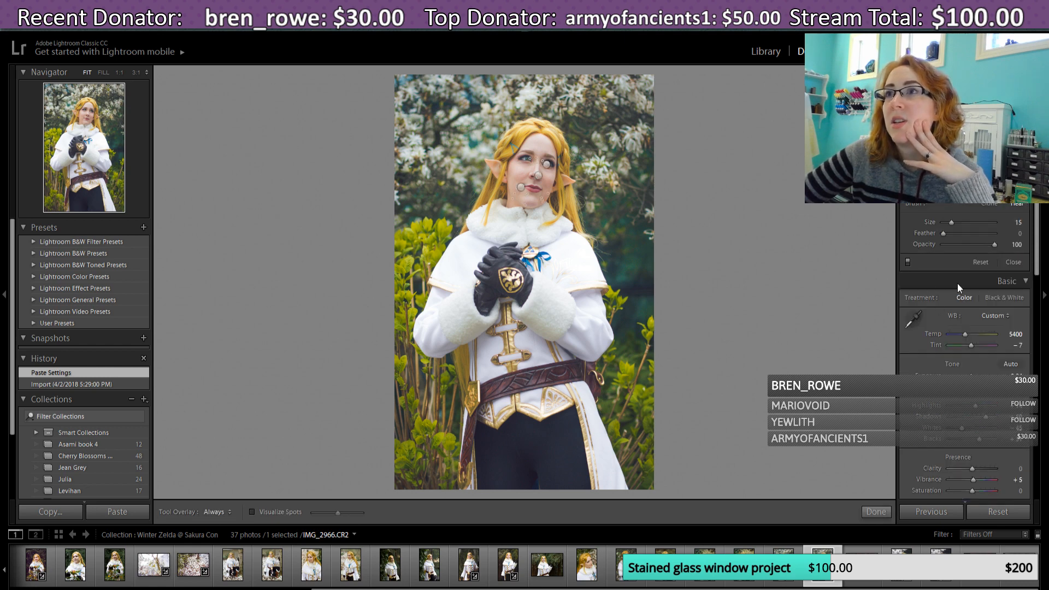
{"action": "left_click", "coordinate": [981, 262]}
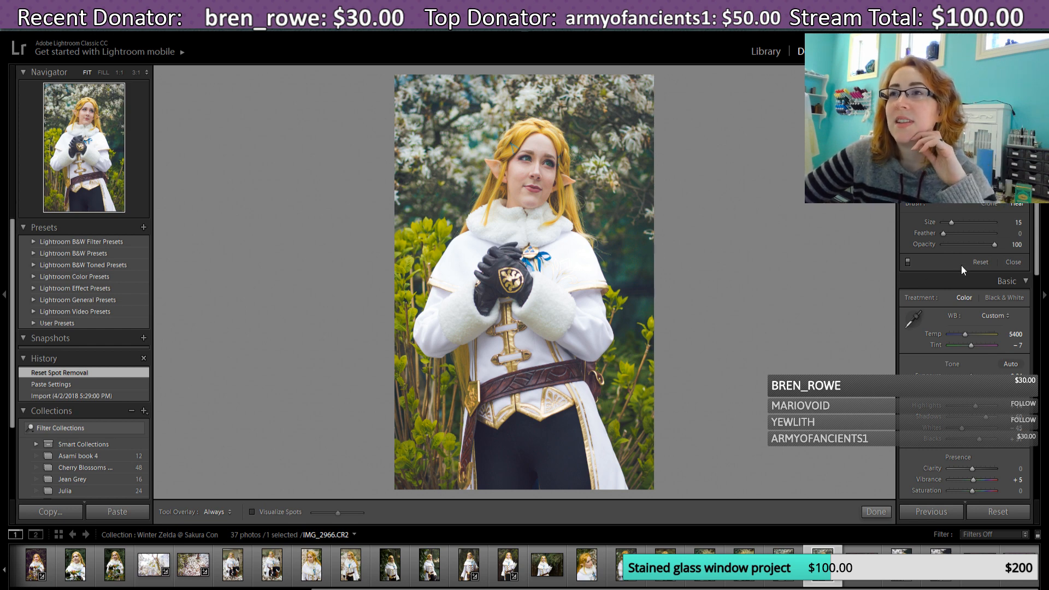
{"action": "left_click", "coordinate": [877, 512]}
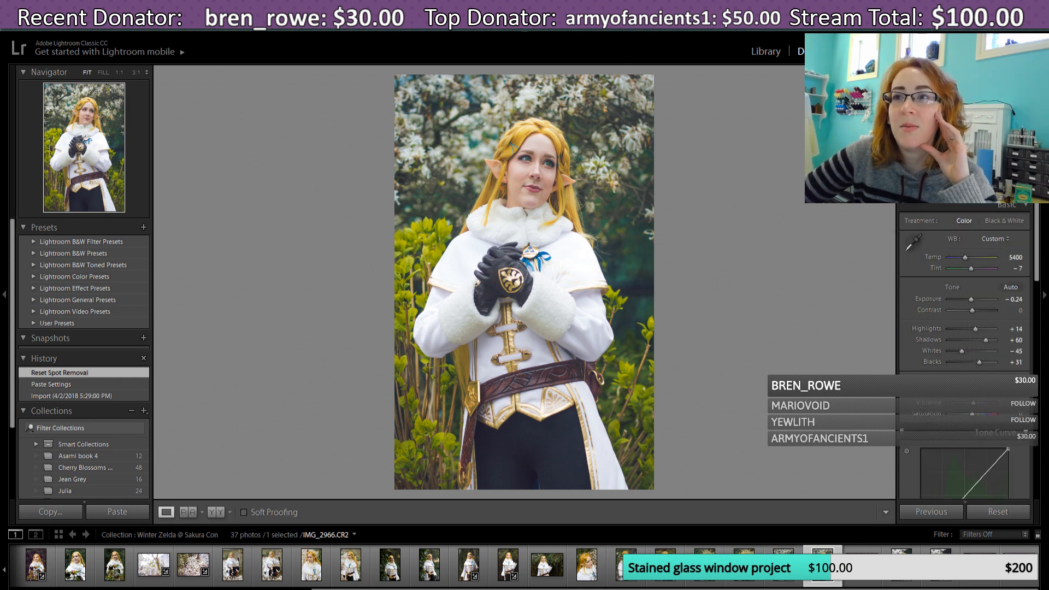
{"action": "key", "text": "Right"}
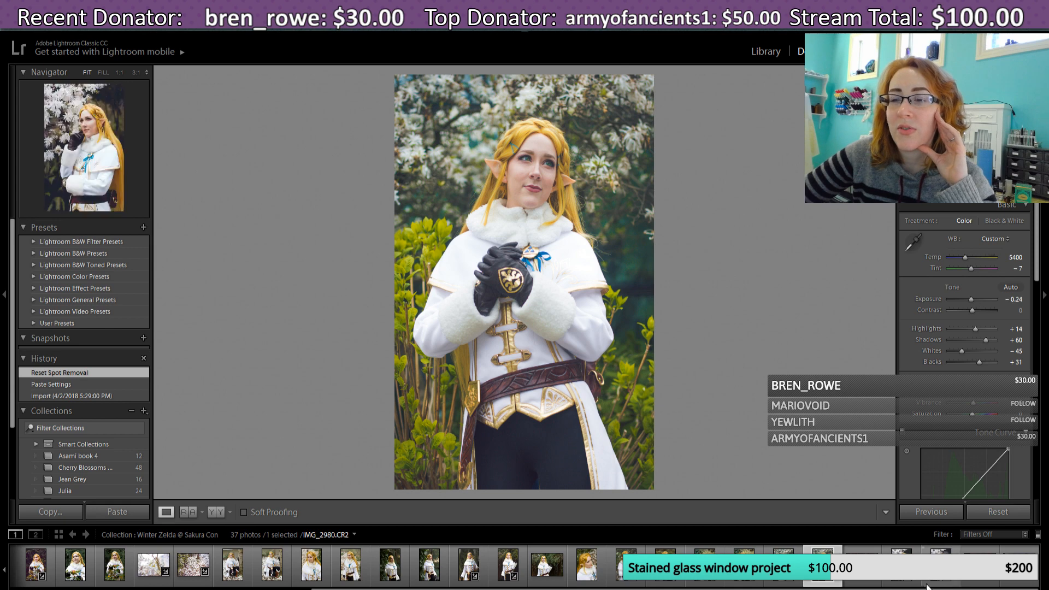
{"action": "key", "text": "Left"}
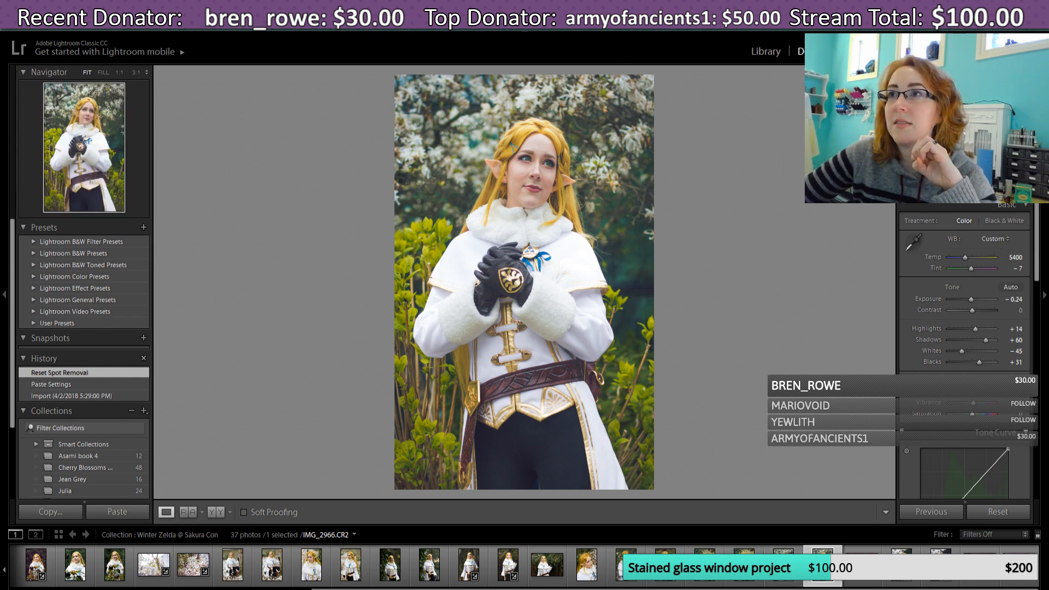
Step: Erase the 0.52 exposure brush mask just above the belt with a size 9 eraser and finish the Adjustment Brush
{"action": "left_click", "coordinate": [1016, 188]}
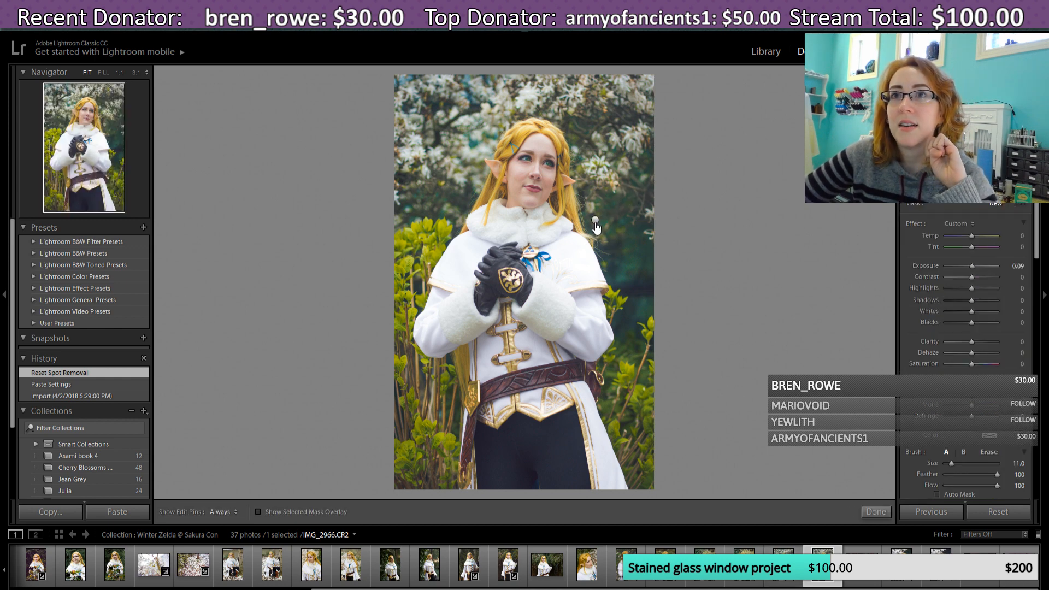
{"action": "left_click", "coordinate": [595, 220]}
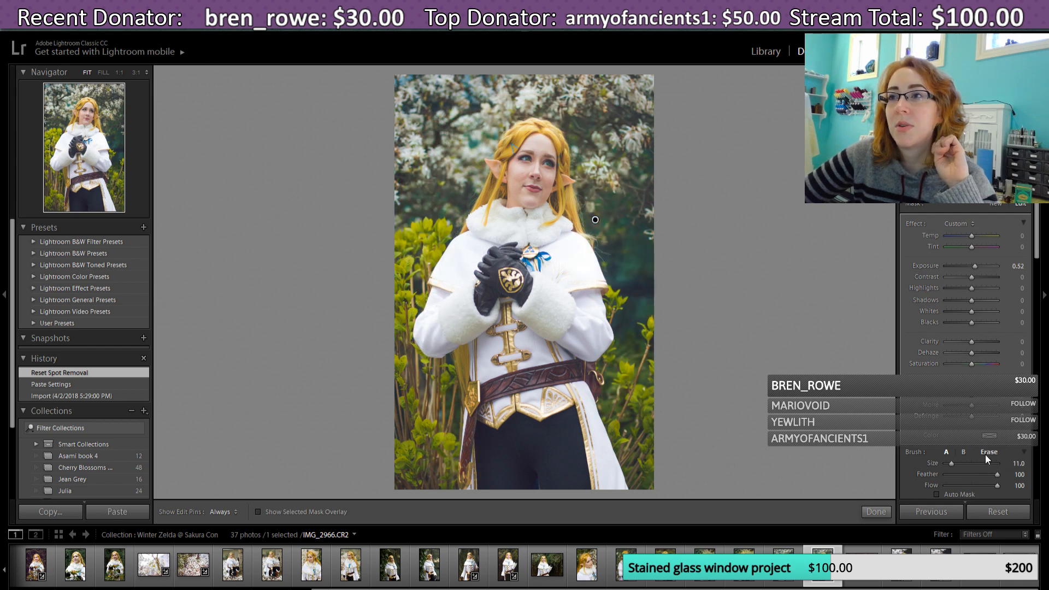
{"action": "key", "text": "h"}
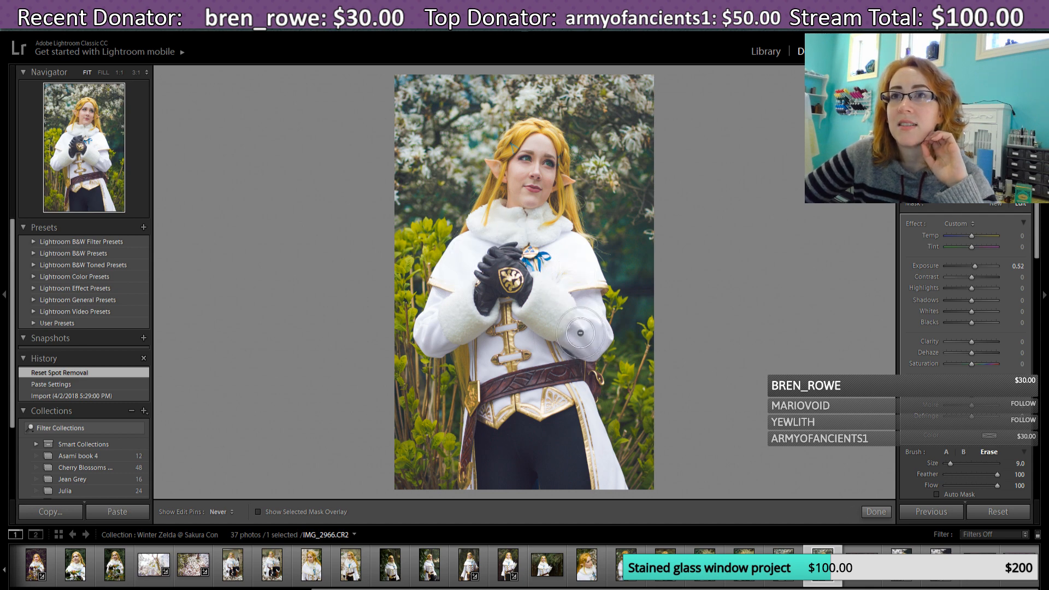
{"action": "left_click", "coordinate": [559, 375]}
{"action": "key", "text": "h"}
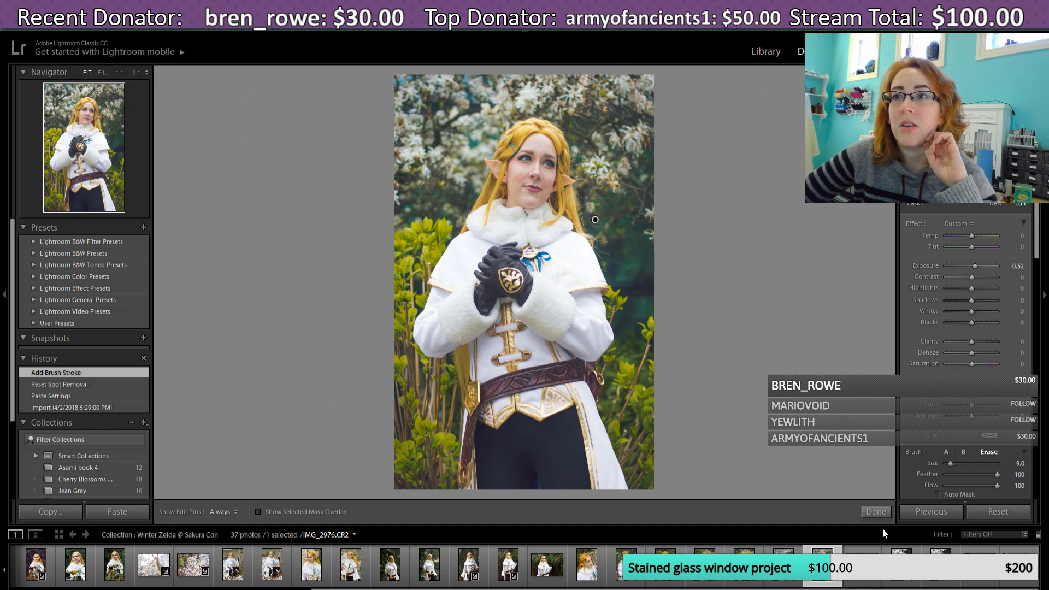
{"action": "left_click", "coordinate": [877, 512]}
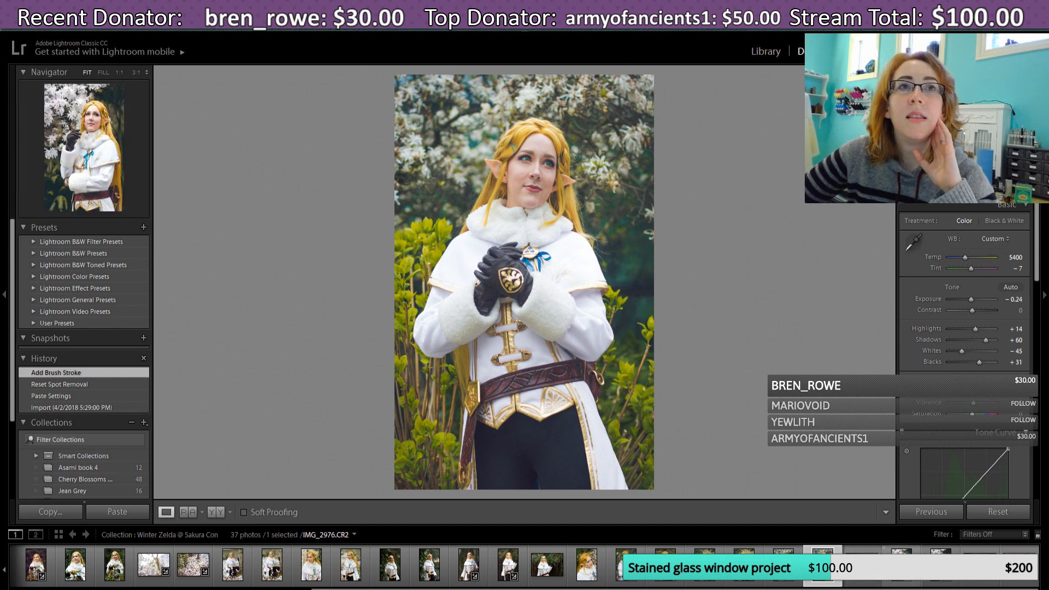
Step: Open IMG_2976.CR2, then switch to IMG_2980.CR2 and apply the previous photo's settings to it
{"action": "left_click", "coordinate": [902, 578]}
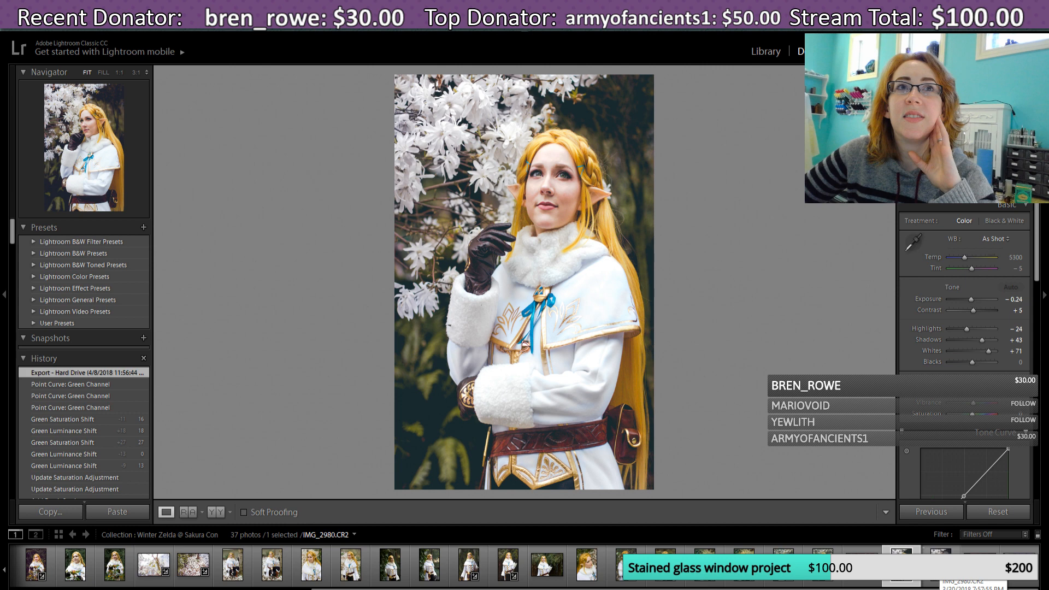
{"action": "left_click", "coordinate": [940, 563]}
{"action": "left_click", "coordinate": [930, 512]}
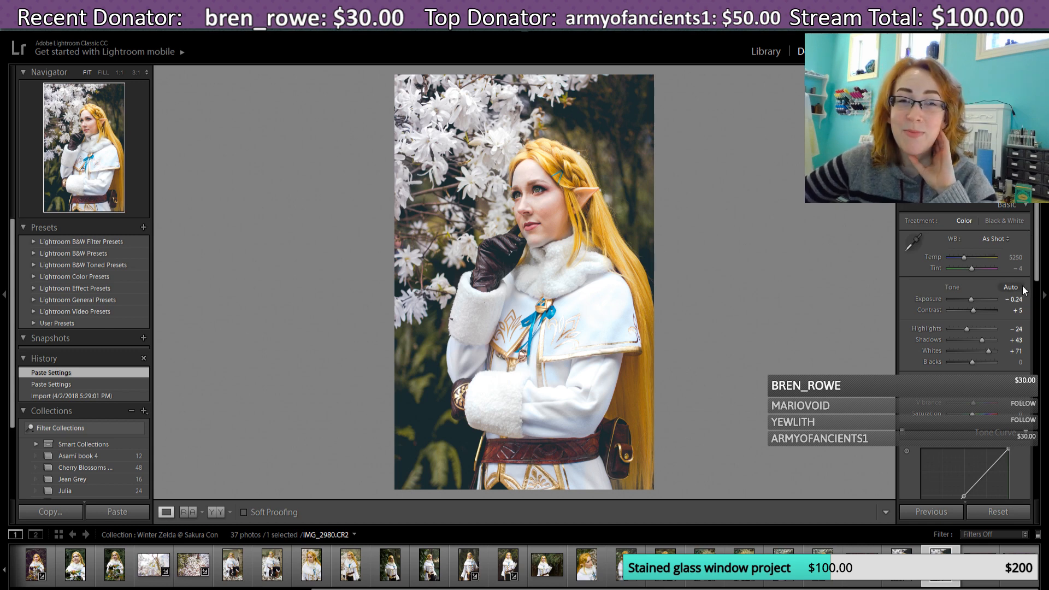
Step: Check the pasted brush masks, then paint a new size 11 Adjustment Brush mask over the dark background and foliage around the figure
{"action": "mouse_move", "coordinate": [1038, 245]}
{"action": "left_mouse_down"}
{"action": "mouse_move", "coordinate": [1029, 385]}
{"action": "mouse_move", "coordinate": [1044, 234]}
{"action": "left_mouse_up"}
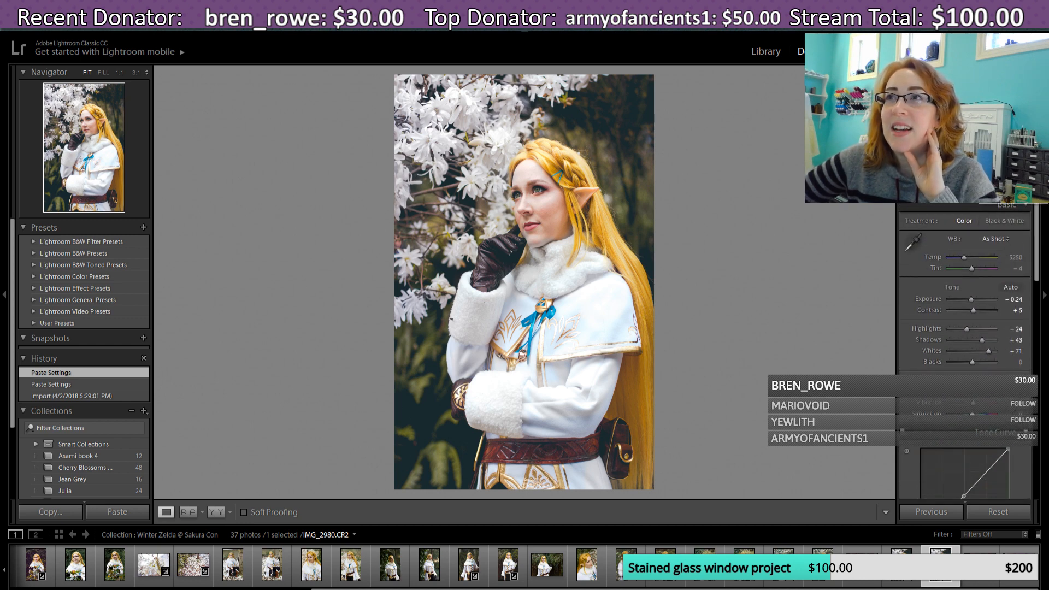
{"action": "key", "text": "k"}
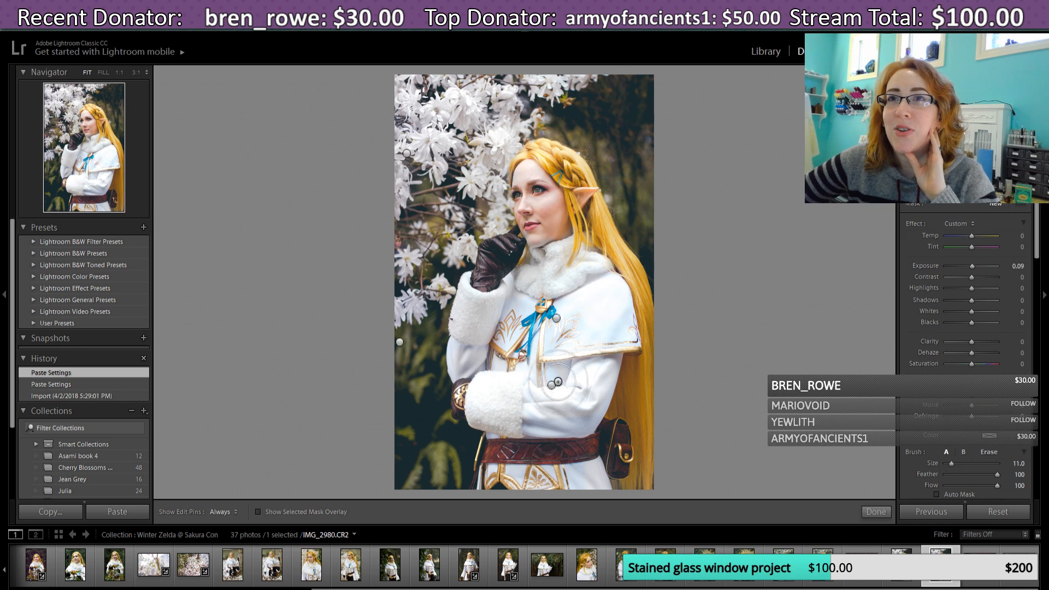
{"action": "left_click", "coordinate": [552, 385]}
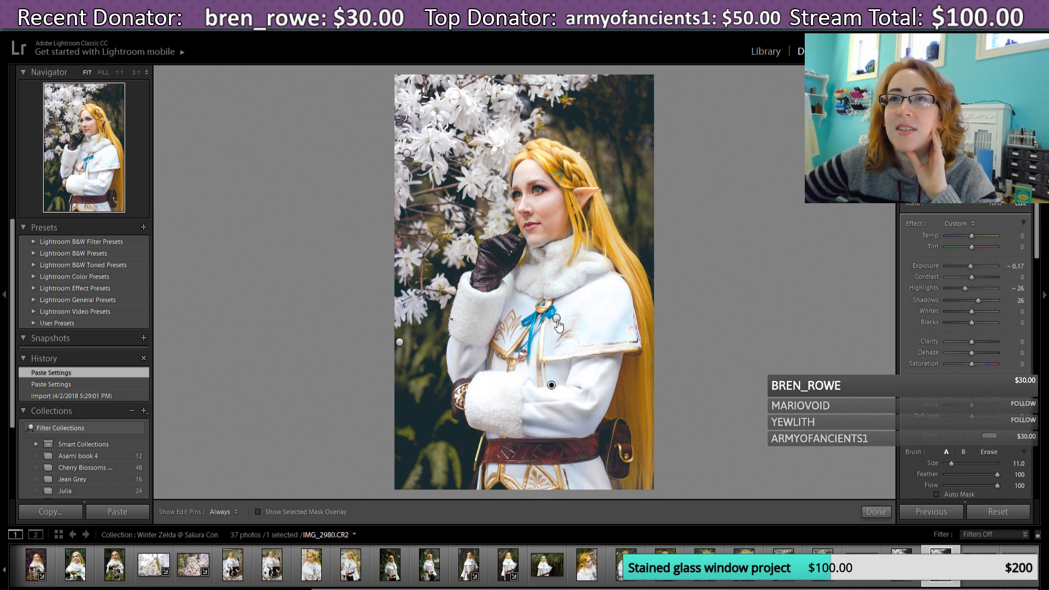
{"action": "mouse_move", "coordinate": [557, 319]}
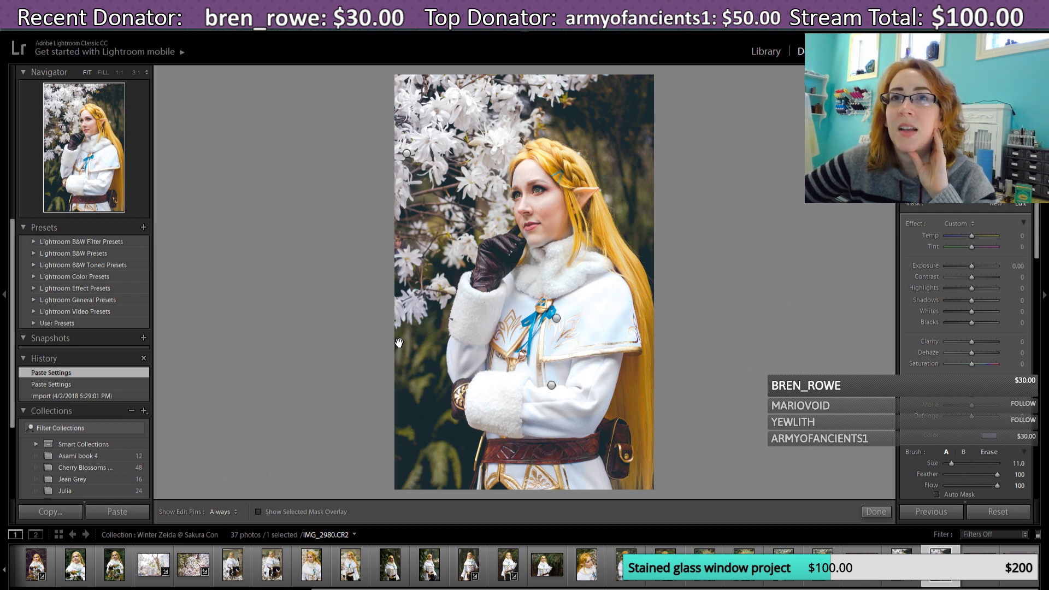
{"action": "mouse_move", "coordinate": [397, 344]}
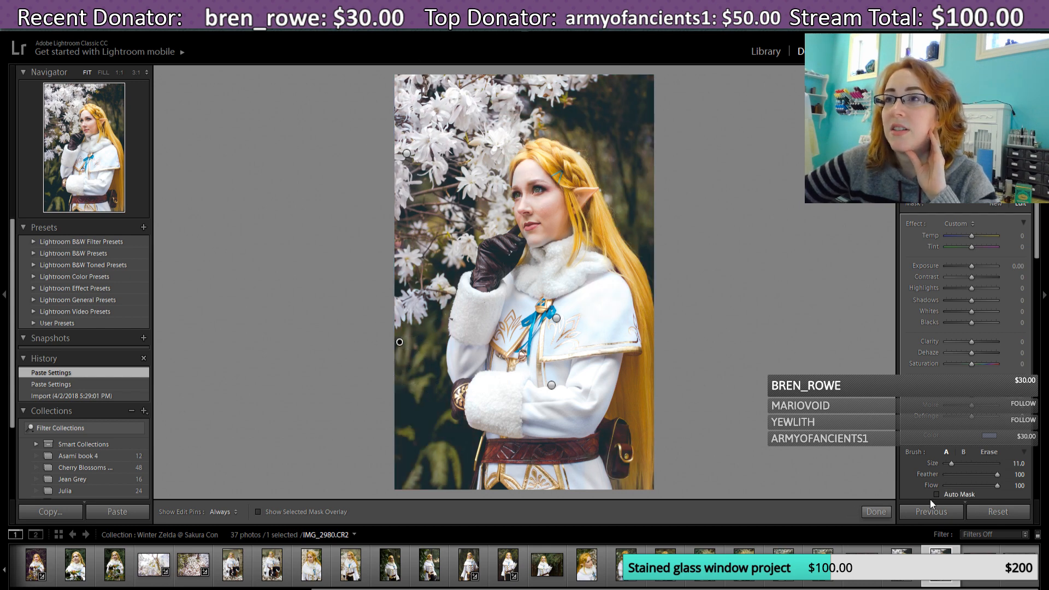
{"action": "left_click", "coordinate": [995, 204]}
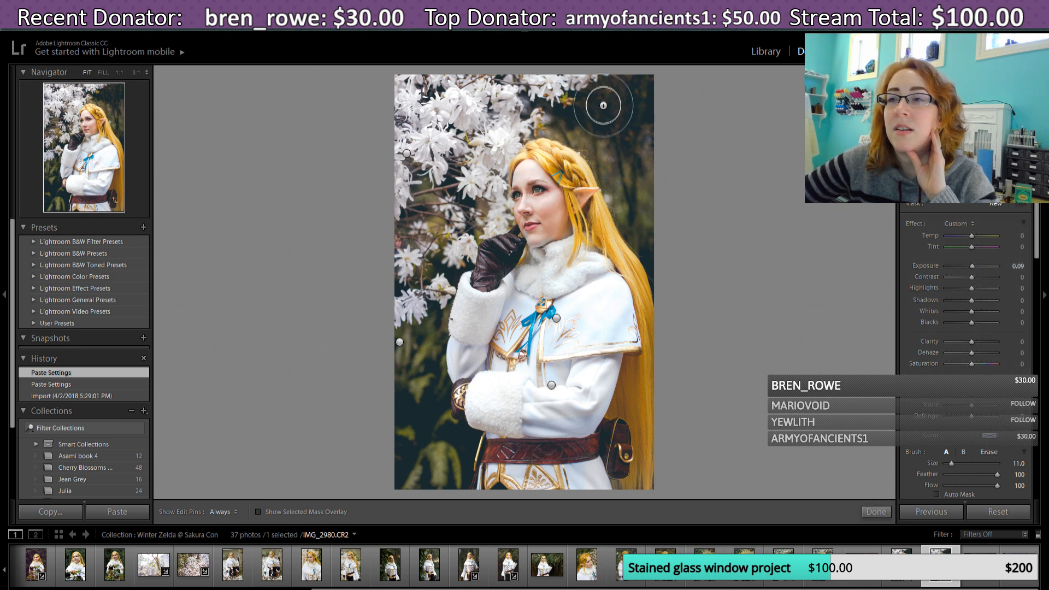
{"action": "left_click_drag", "start_coordinate": [614, 110], "coordinate": [606, 103]}
{"action": "key", "text": "h"}
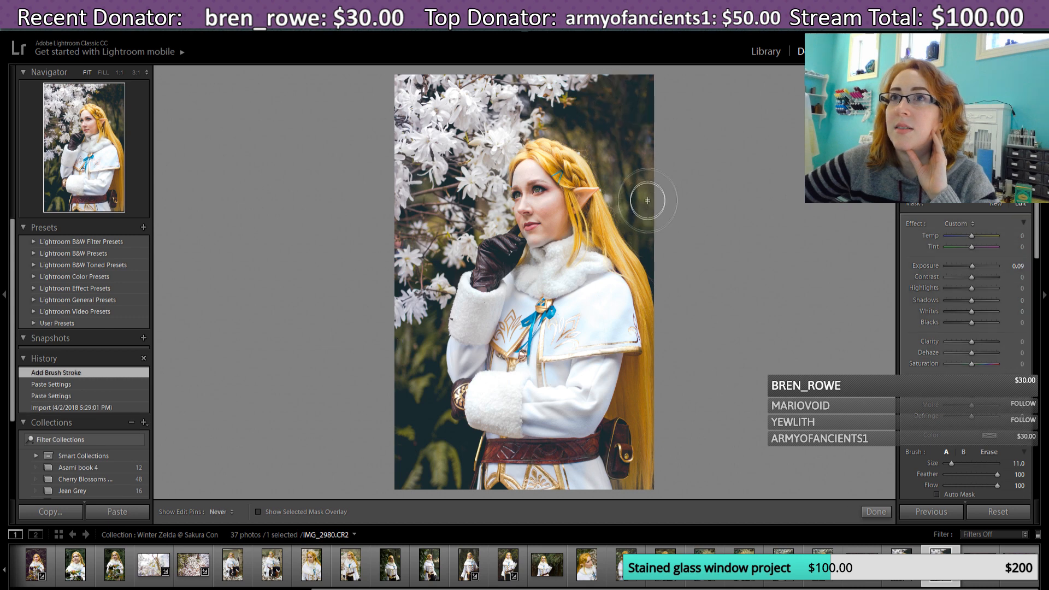
{"action": "left_click_drag", "start_coordinate": [432, 306], "coordinate": [410, 350]}
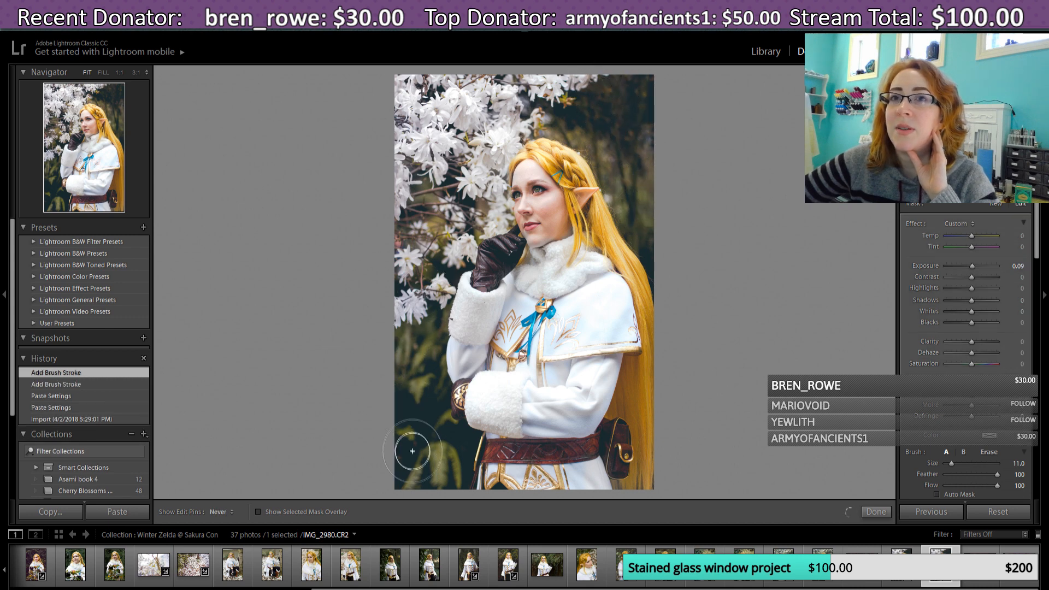
{"action": "left_click", "coordinate": [424, 192]}
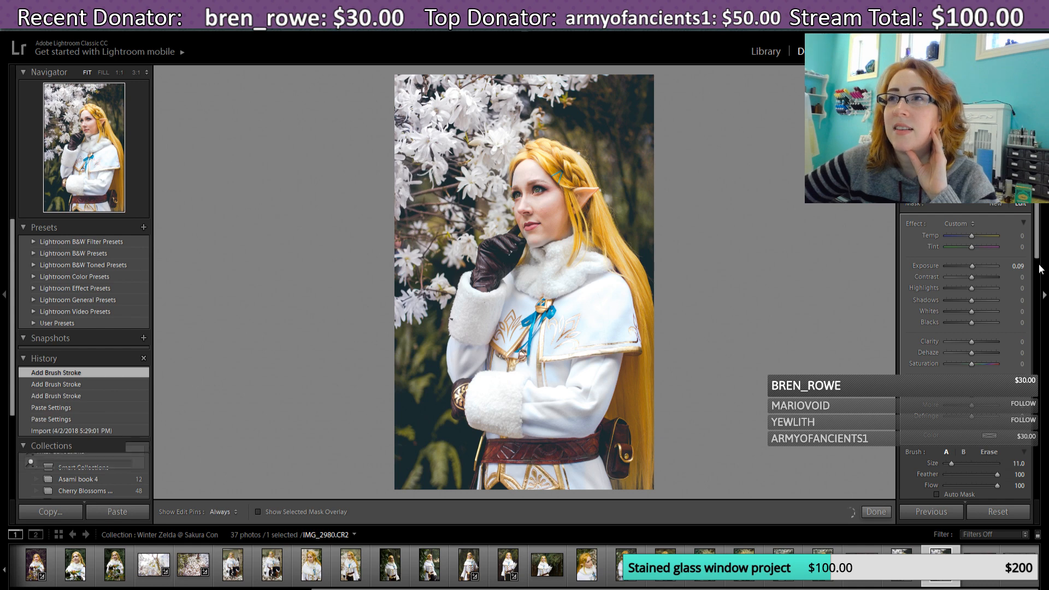
{"action": "key", "text": "h"}
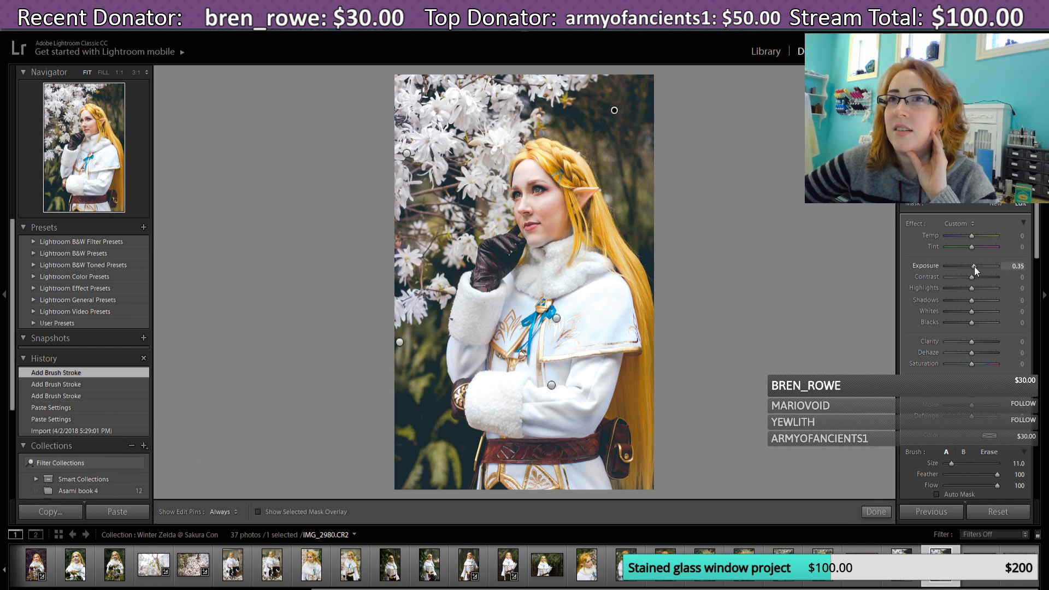
Step: Set the new background mask's exposure to 0.09 and finish the Adjustment Brush
{"action": "left_click_drag", "start_coordinate": [975, 267], "coordinate": [972, 266]}
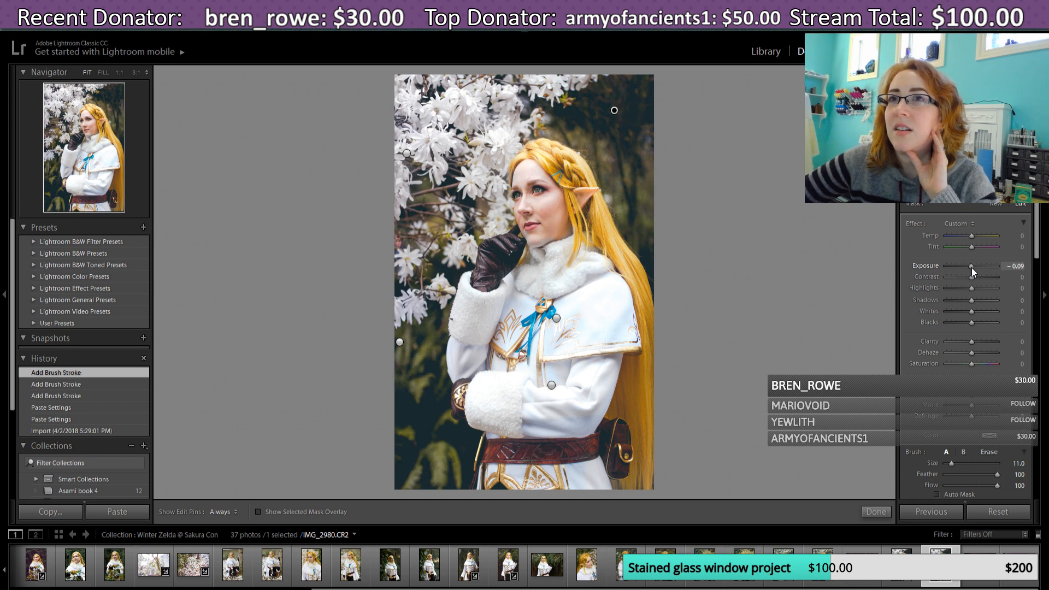
{"action": "left_click_drag", "start_coordinate": [971, 268], "coordinate": [973, 268]}
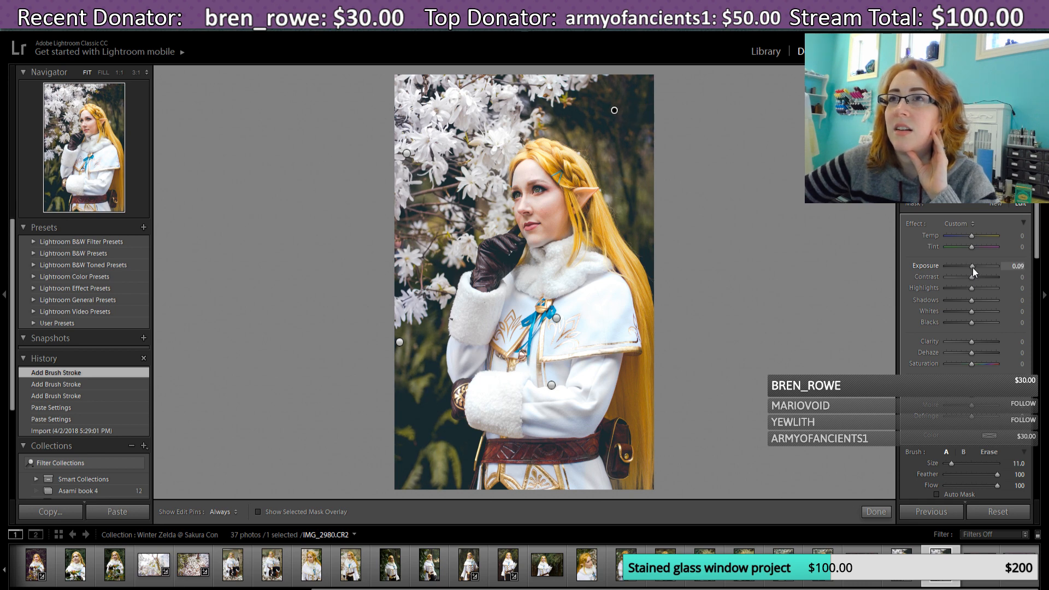
{"action": "left_click", "coordinate": [882, 513]}
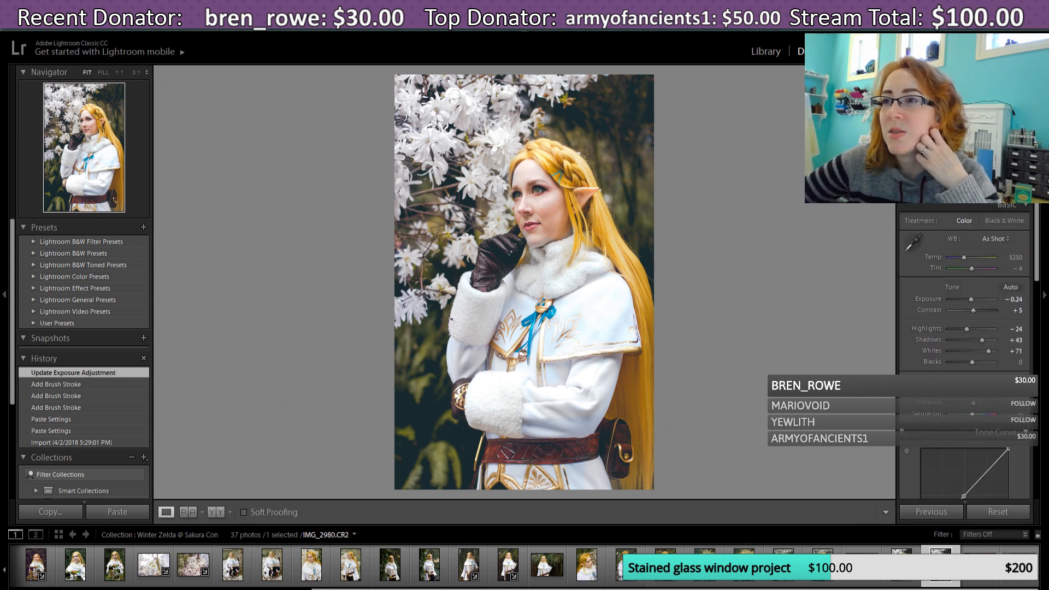
Step: Open IMG_2800.CR2, the square portrait with blue flowers, and show its crop frame over the full photo
{"action": "scroll", "coordinate": [524, 565], "scroll_direction": "up", "scroll_amount": 2}
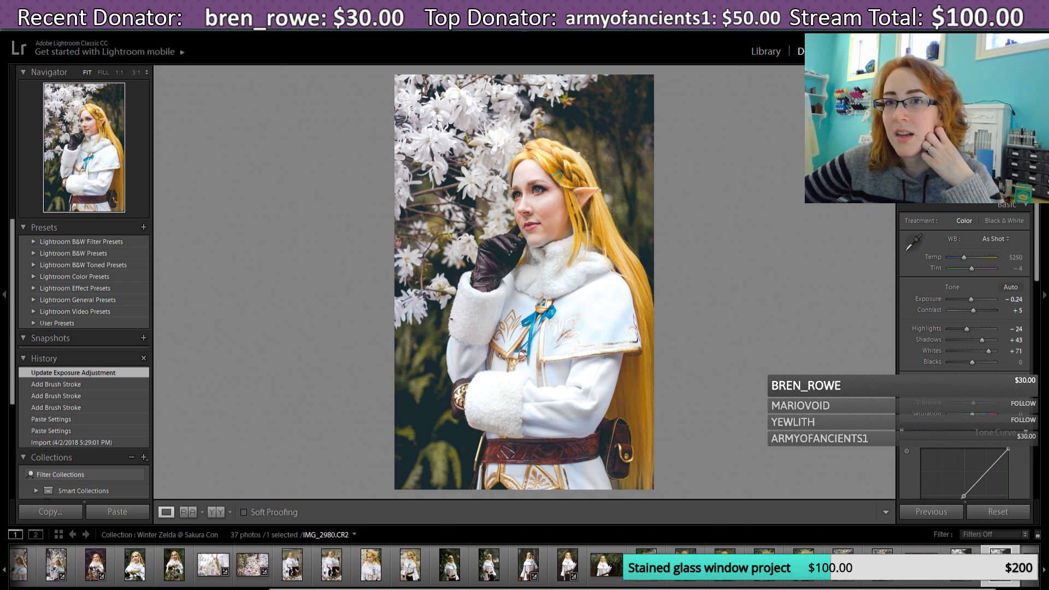
{"action": "left_click_drag", "start_coordinate": [112, 589], "coordinate": [41, 589]}
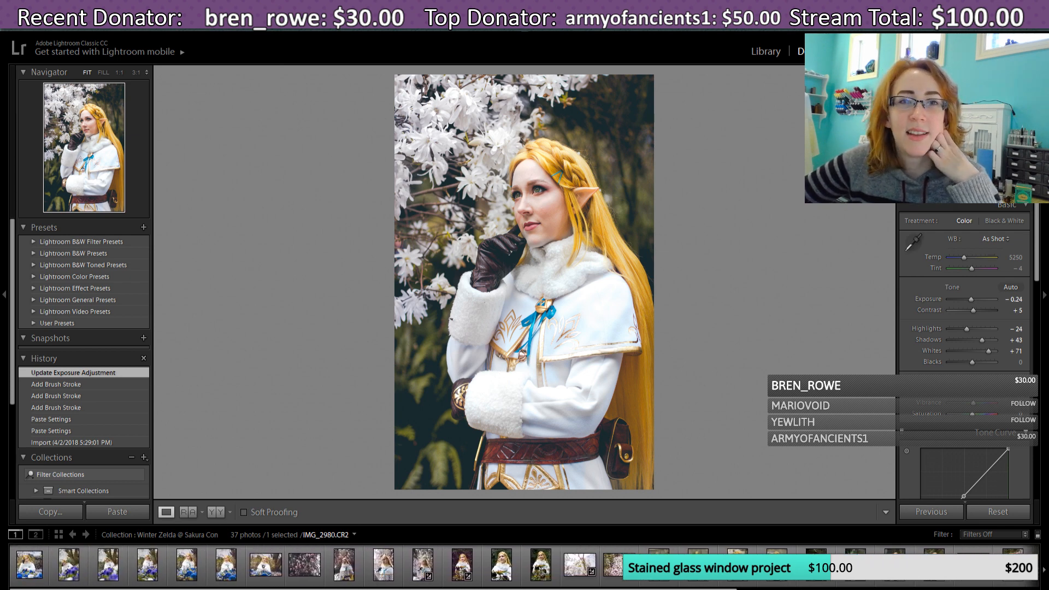
{"action": "left_click", "coordinate": [23, 567]}
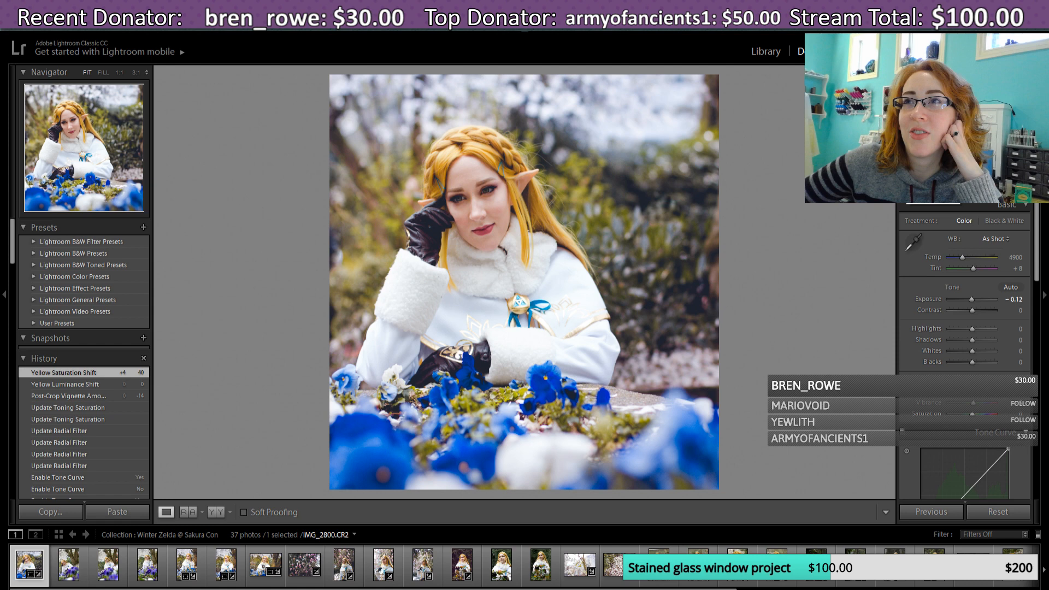
{"action": "key", "text": "r"}
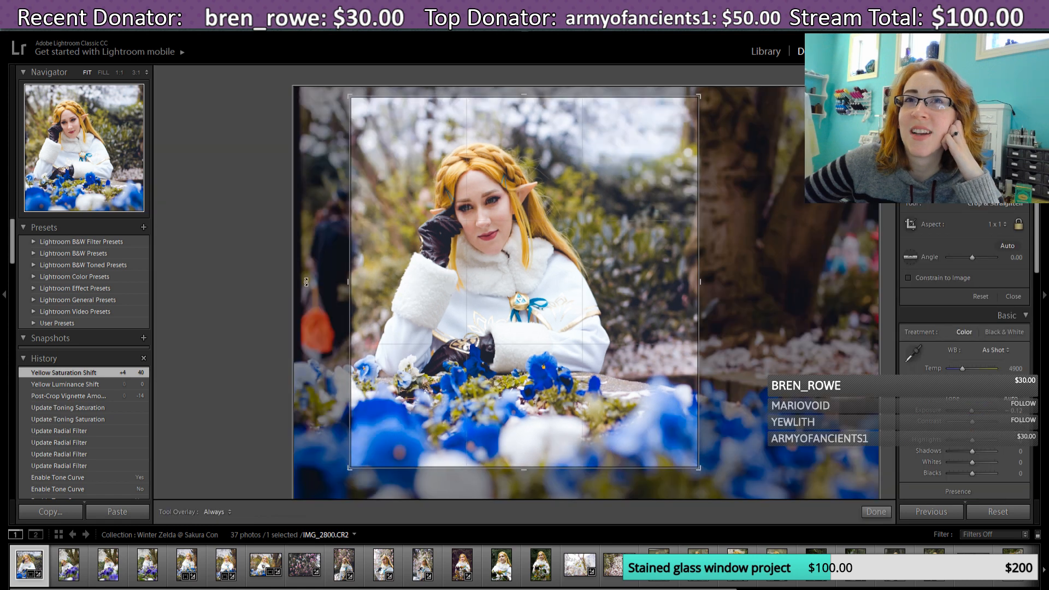
Step: Finish the square crop of IMG_2800 and review the flower-bed portraits from IMG_2802 through IMG_2825
{"action": "left_click", "coordinate": [876, 512]}
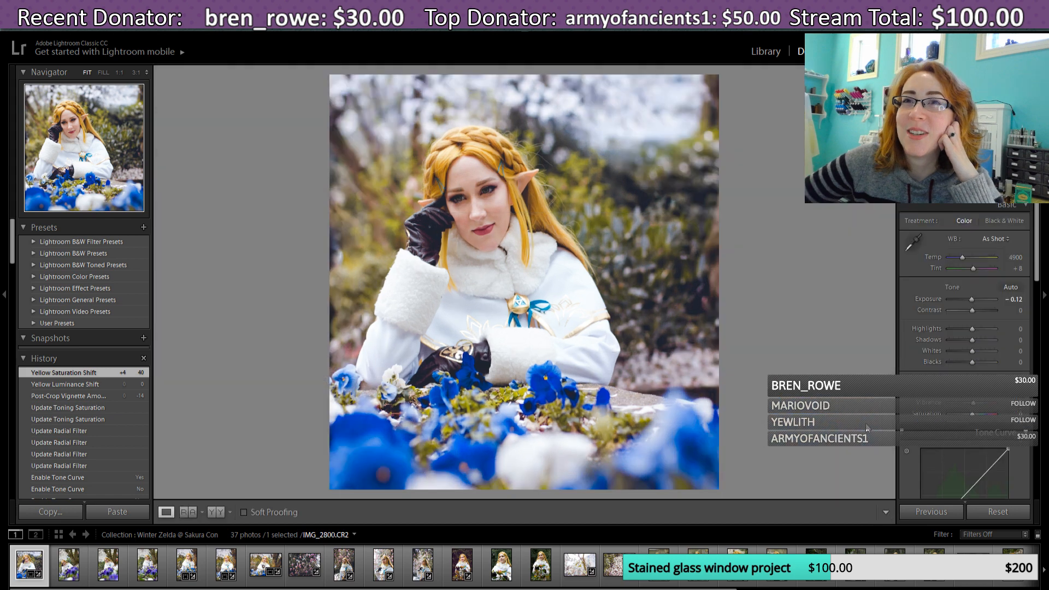
{"action": "left_click", "coordinate": [68, 566]}
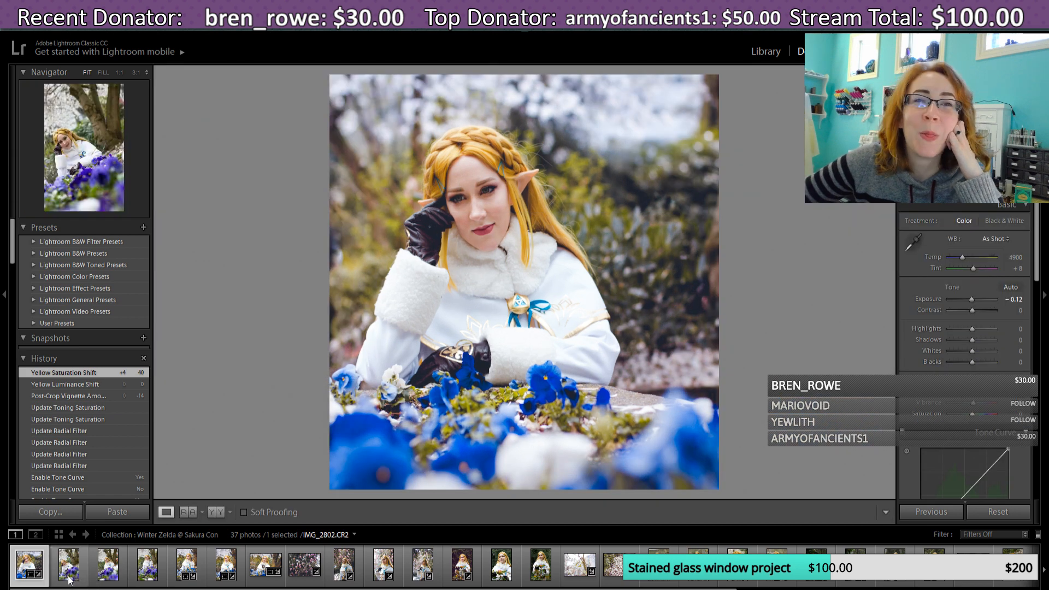
{"action": "left_click", "coordinate": [109, 577]}
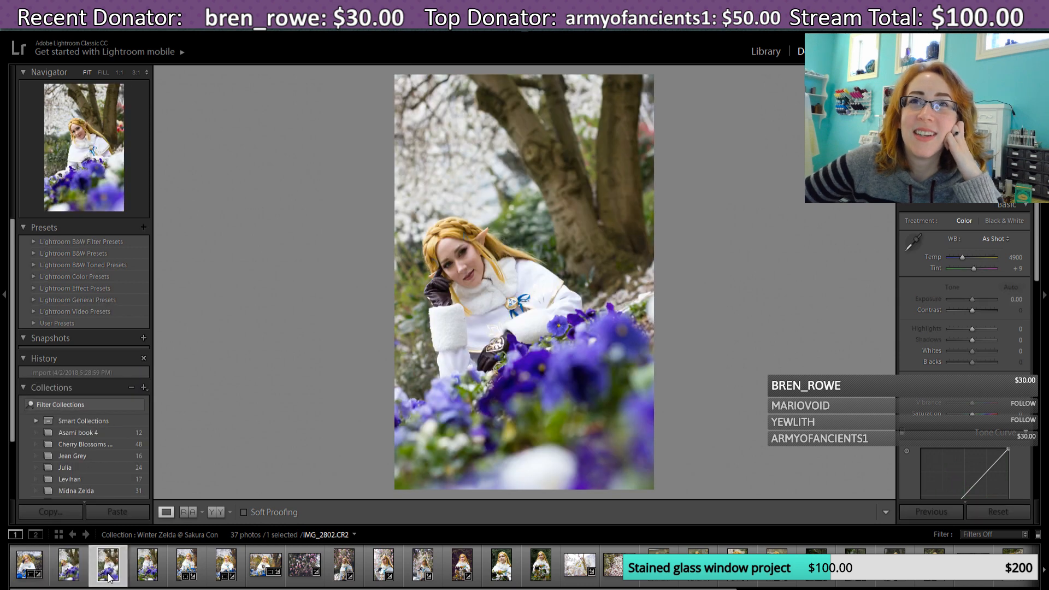
{"action": "left_click", "coordinate": [148, 571]}
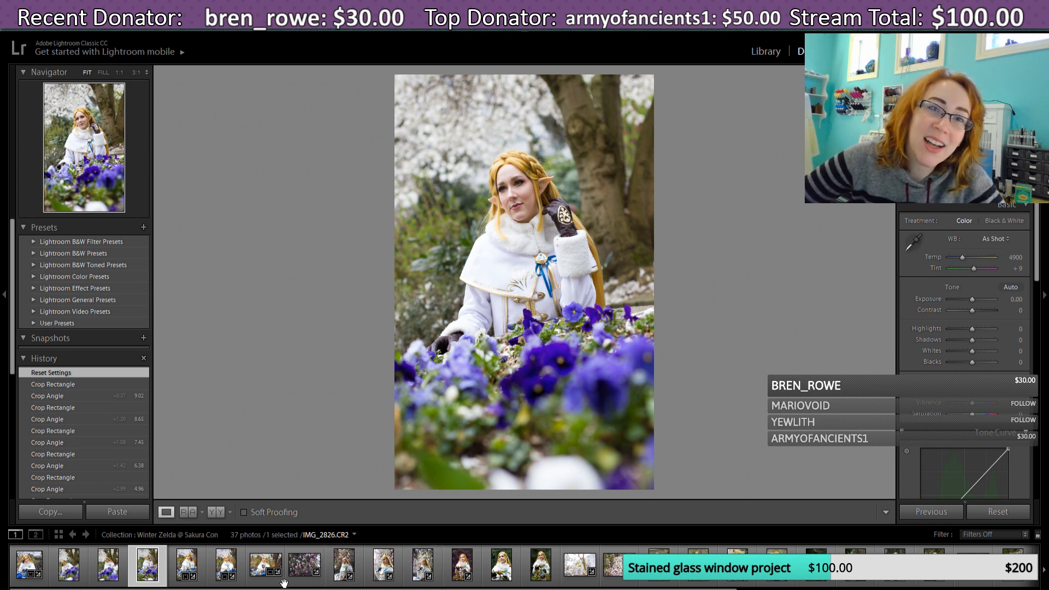
{"action": "left_click", "coordinate": [183, 568]}
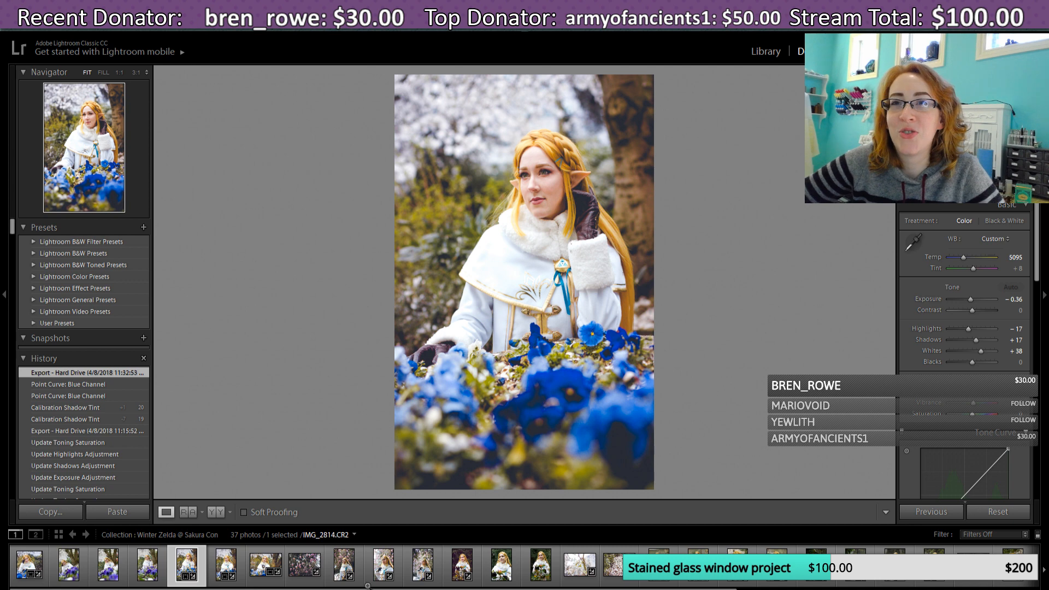
{"action": "left_click", "coordinate": [225, 566]}
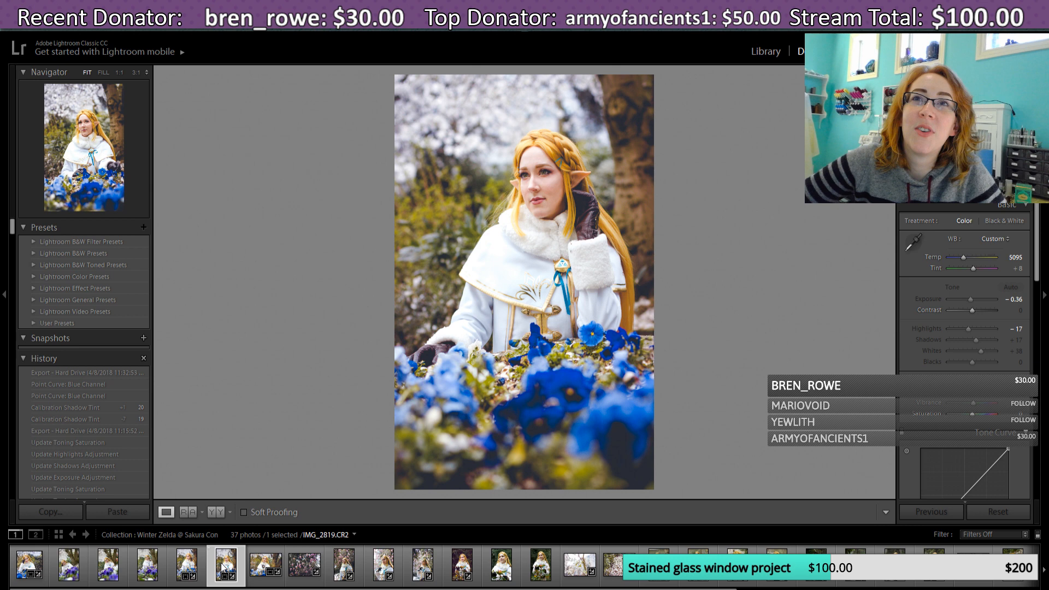
{"action": "key", "text": "Left"}
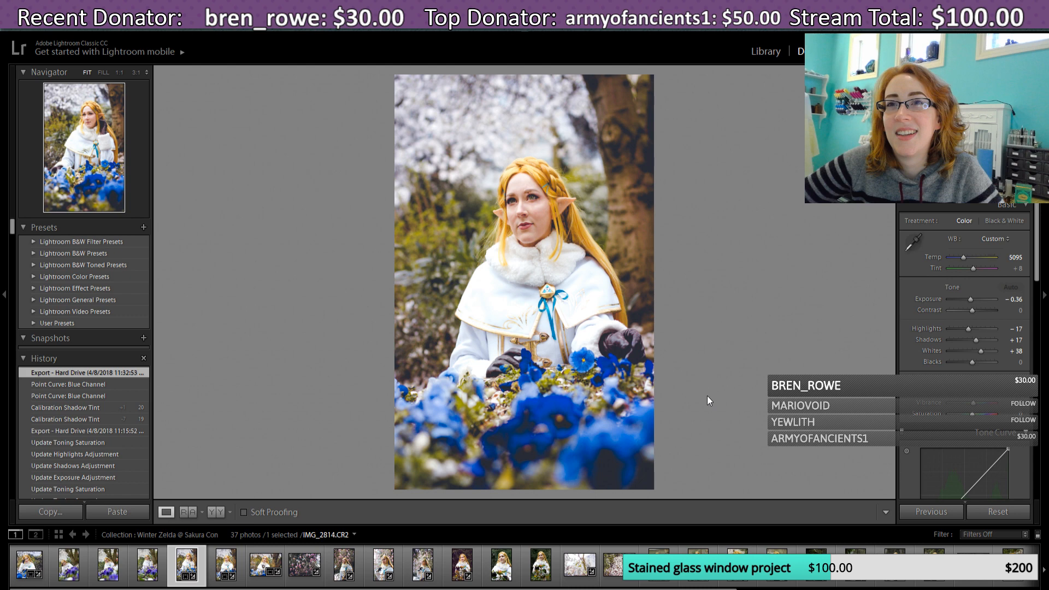
{"action": "left_click", "coordinate": [263, 566]}
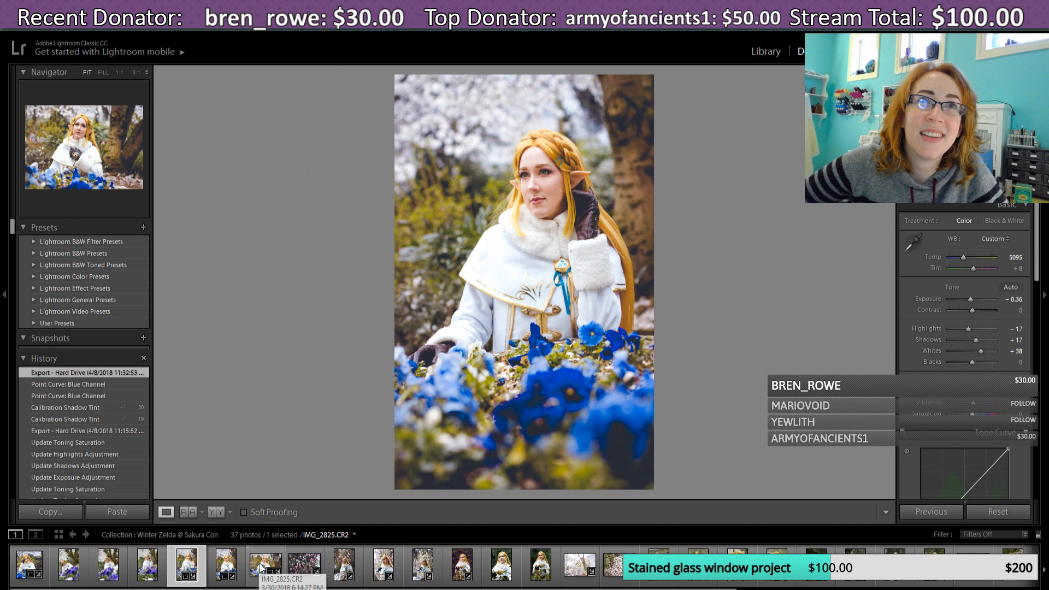
{"action": "left_click", "coordinate": [261, 568]}
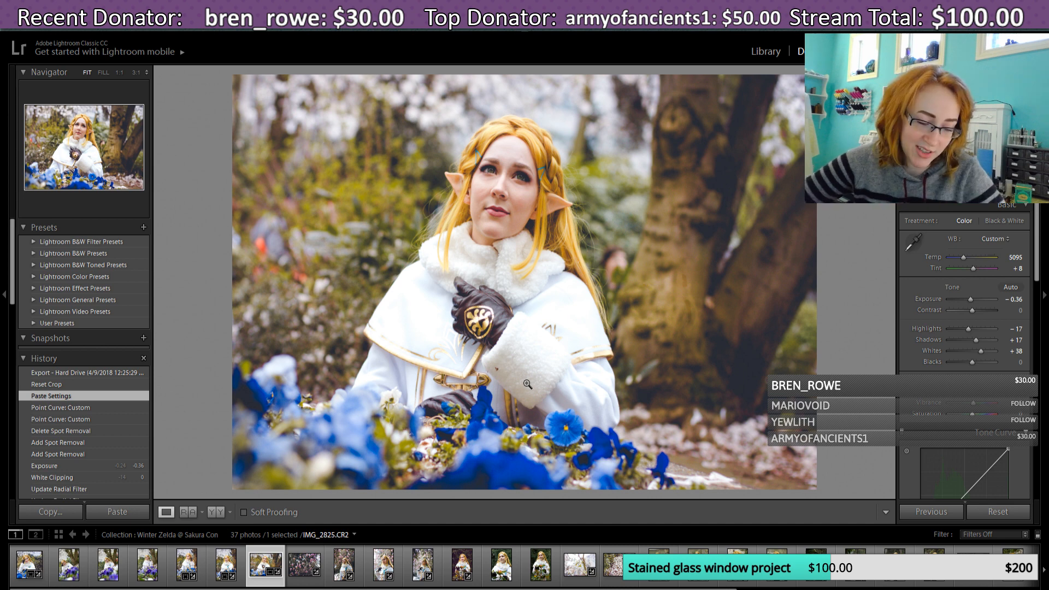
Step: Review the magnolia tree photos, including IMG_2829, IMG_2832 and IMG_2834
{"action": "left_click", "coordinate": [342, 560]}
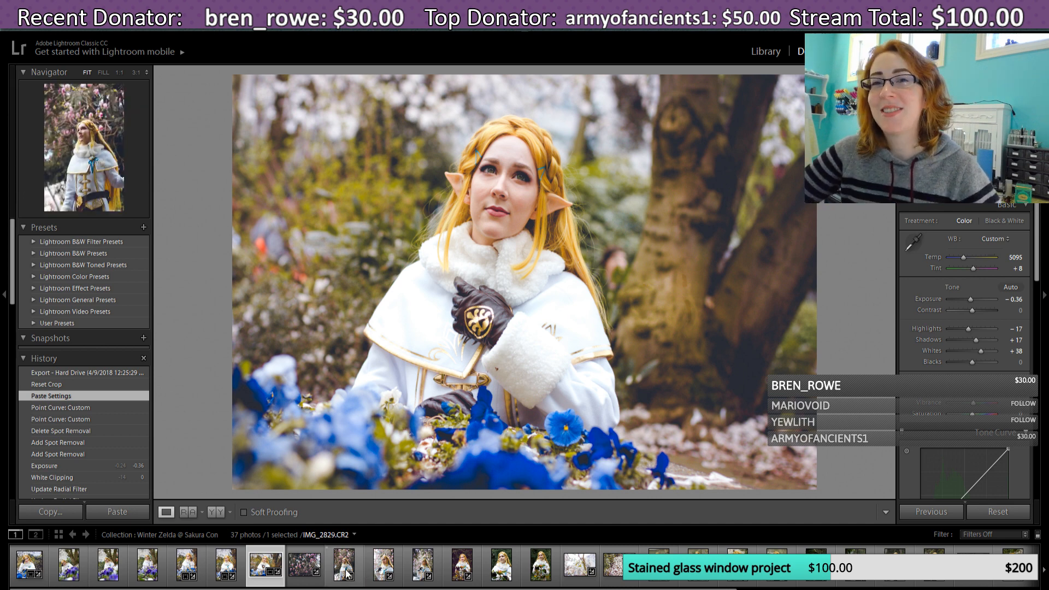
{"action": "left_click", "coordinate": [301, 566]}
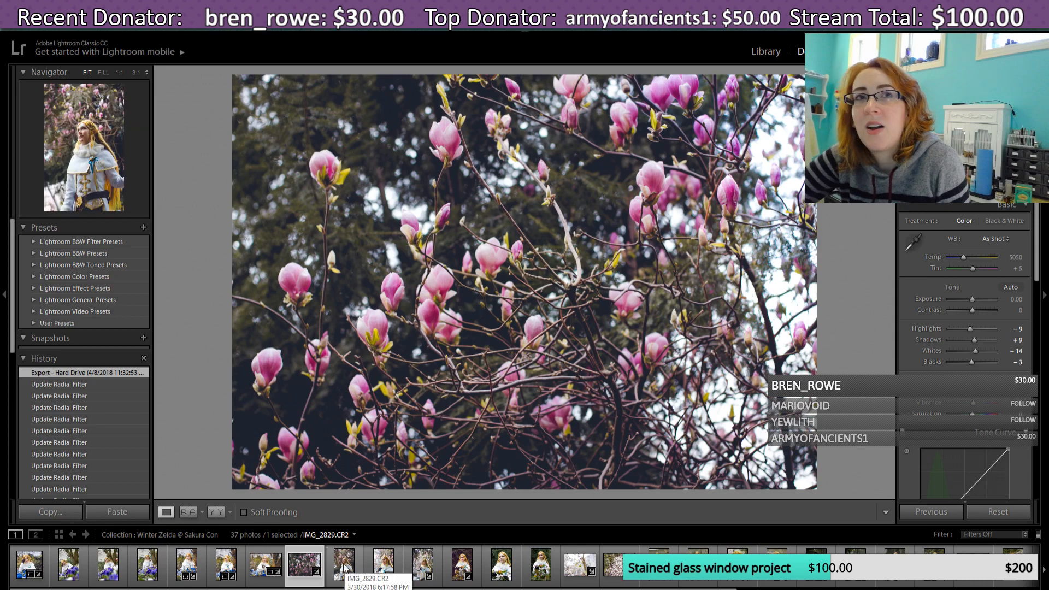
{"action": "left_click", "coordinate": [343, 566]}
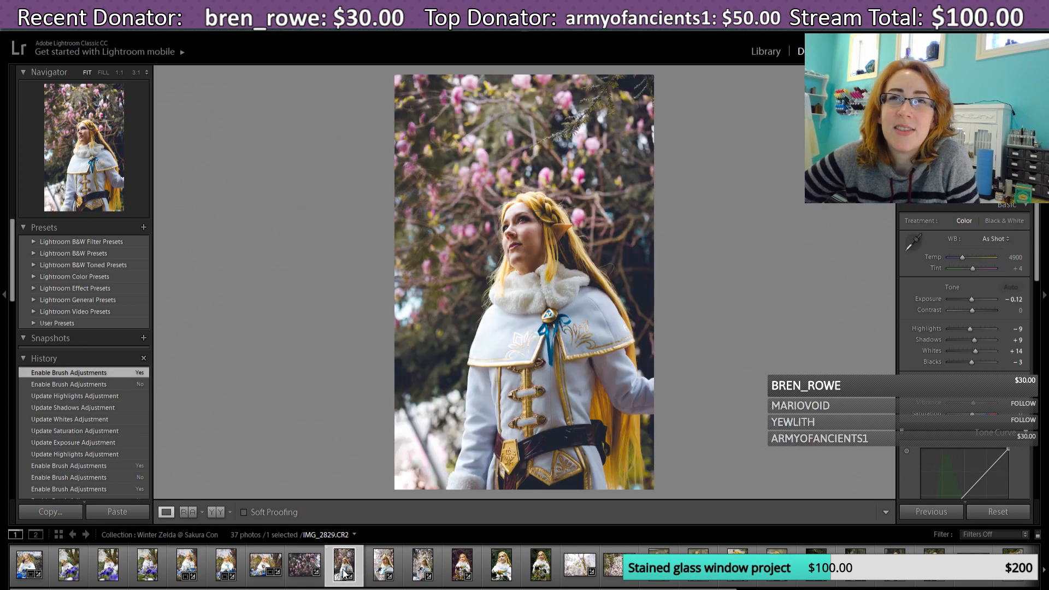
{"action": "left_click", "coordinate": [383, 569]}
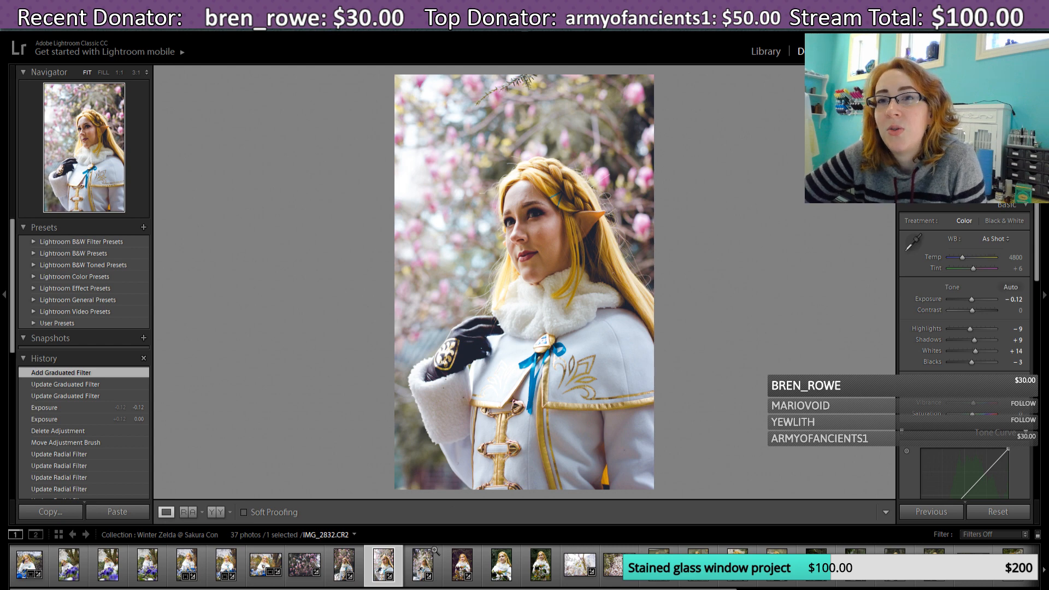
{"action": "left_click", "coordinate": [418, 572]}
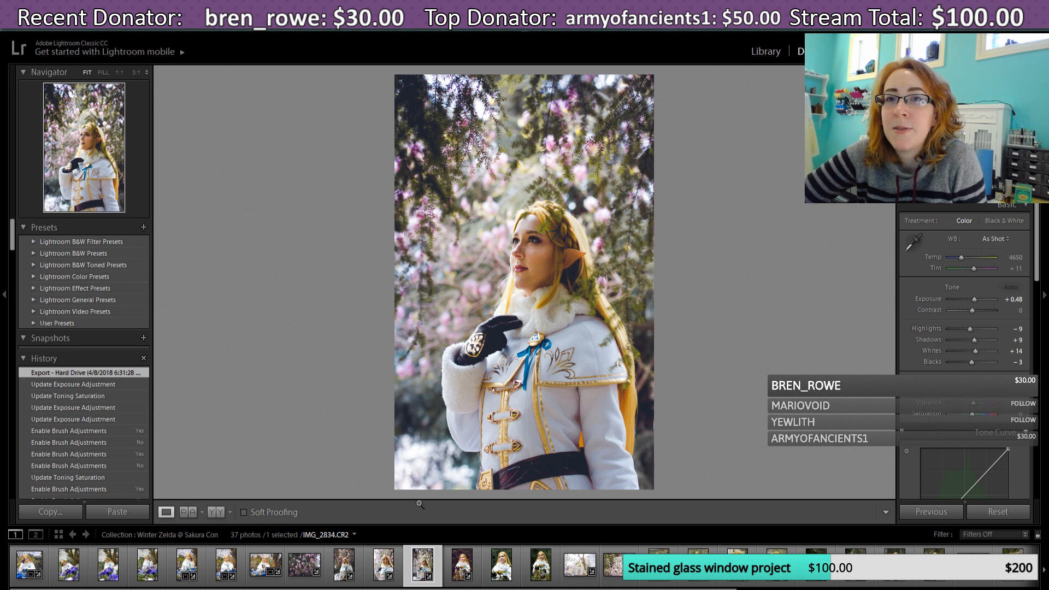
Step: In IMG_2832, set the adjustment brush's Shadows to 15 and paint over the cheek
{"action": "left_click", "coordinate": [384, 565]}
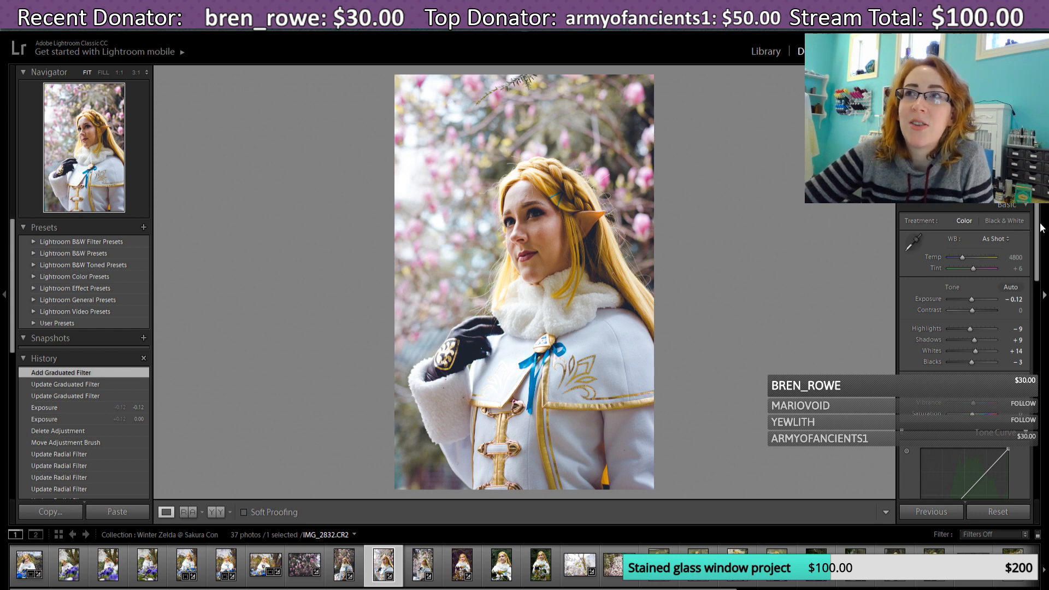
{"action": "key", "text": "k"}
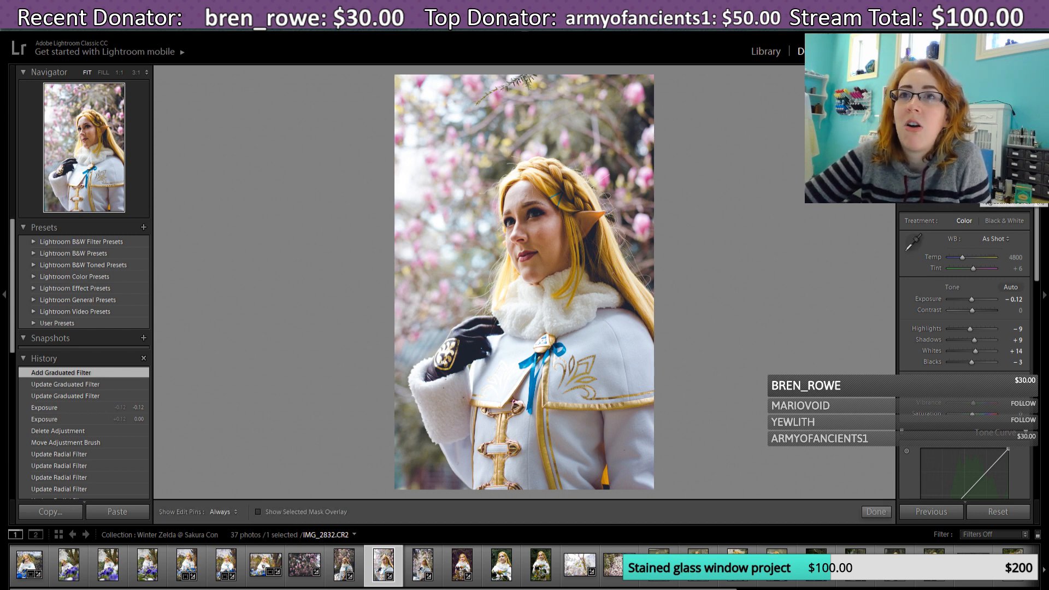
{"action": "left_click", "coordinate": [102, 73]}
{"action": "left_click", "coordinate": [83, 133]}
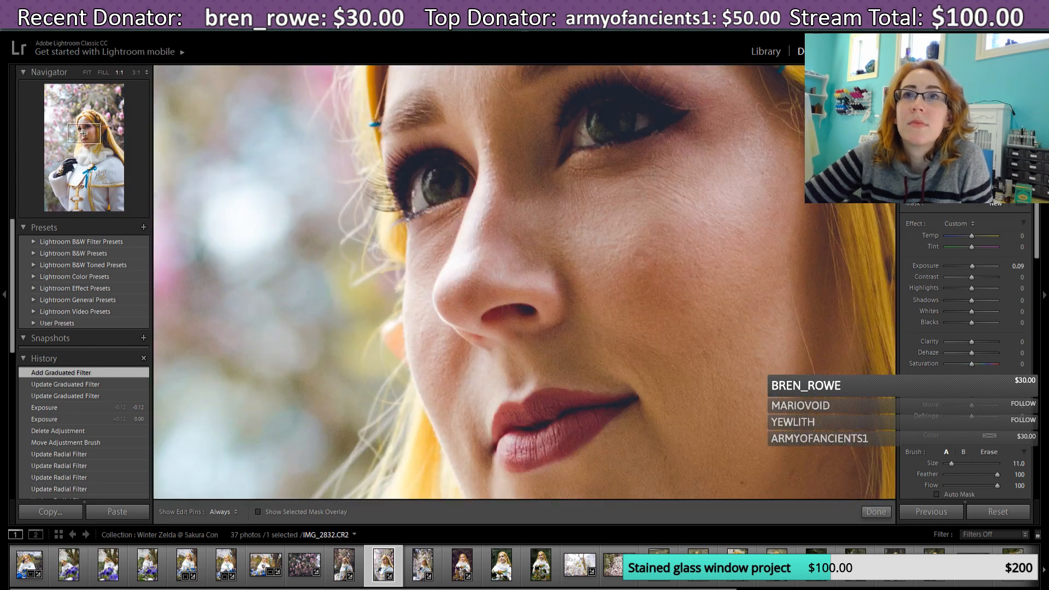
{"action": "key", "text": "z"}
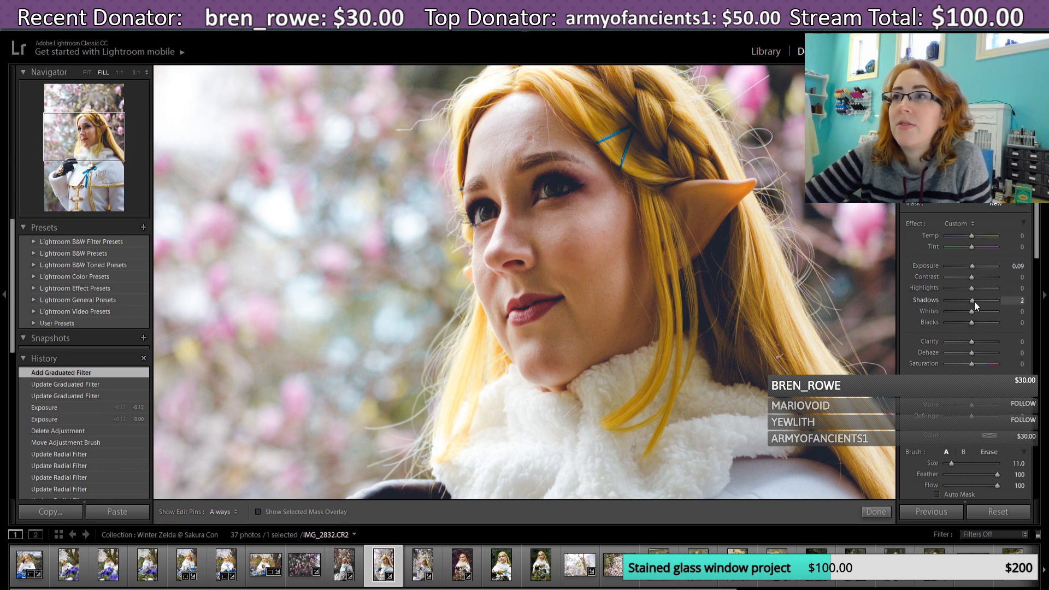
{"action": "left_click_drag", "start_coordinate": [977, 301], "coordinate": [978, 300]}
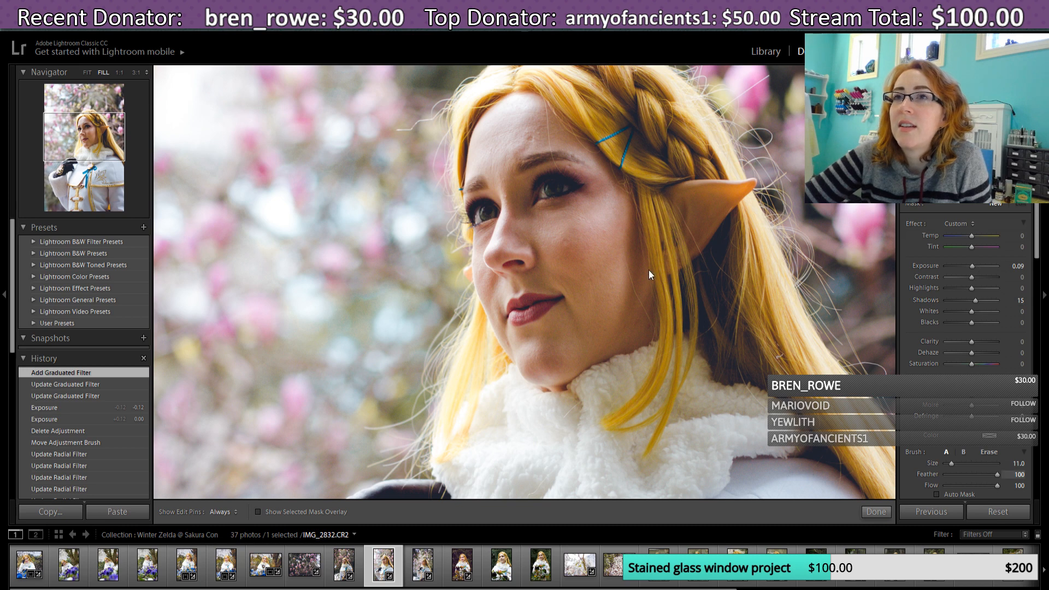
{"action": "mouse_move", "coordinate": [563, 240]}
{"action": "left_mouse_down"}
{"action": "mouse_move", "coordinate": [576, 250]}
{"action": "mouse_move", "coordinate": [574, 294]}
{"action": "mouse_move", "coordinate": [595, 282]}
{"action": "left_mouse_up"}
Step: Reduce the brush size to 6 and paint the shadow adjustment over the mouth area, chin and remaining shaded skin of the face
{"action": "scroll", "coordinate": [487, 298], "scroll_direction": "down", "scroll_amount": 5}
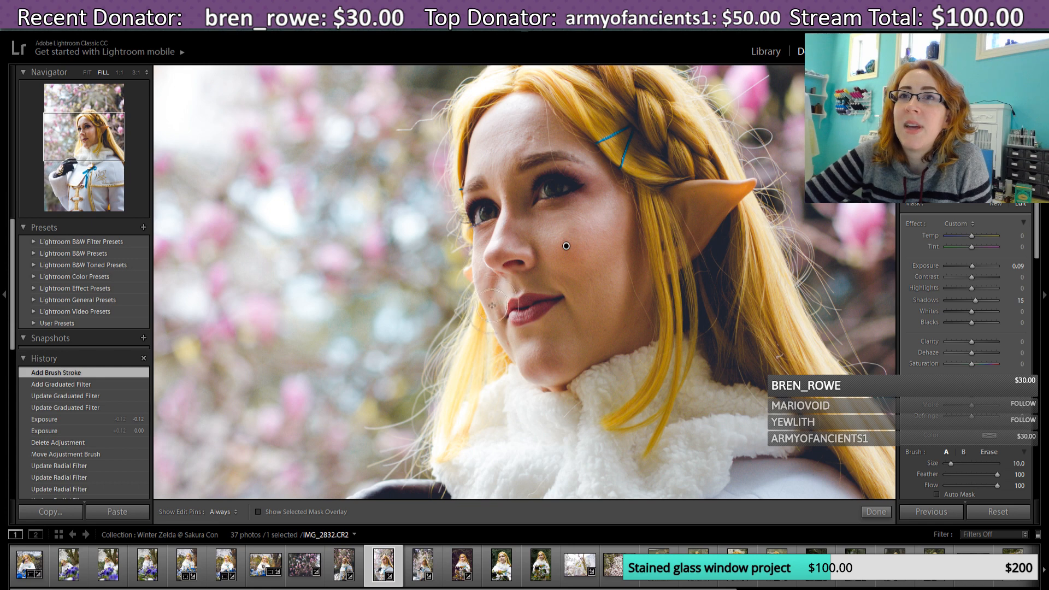
{"action": "key", "text": "h"}
{"action": "left_click_drag", "start_coordinate": [482, 277], "coordinate": [485, 299]}
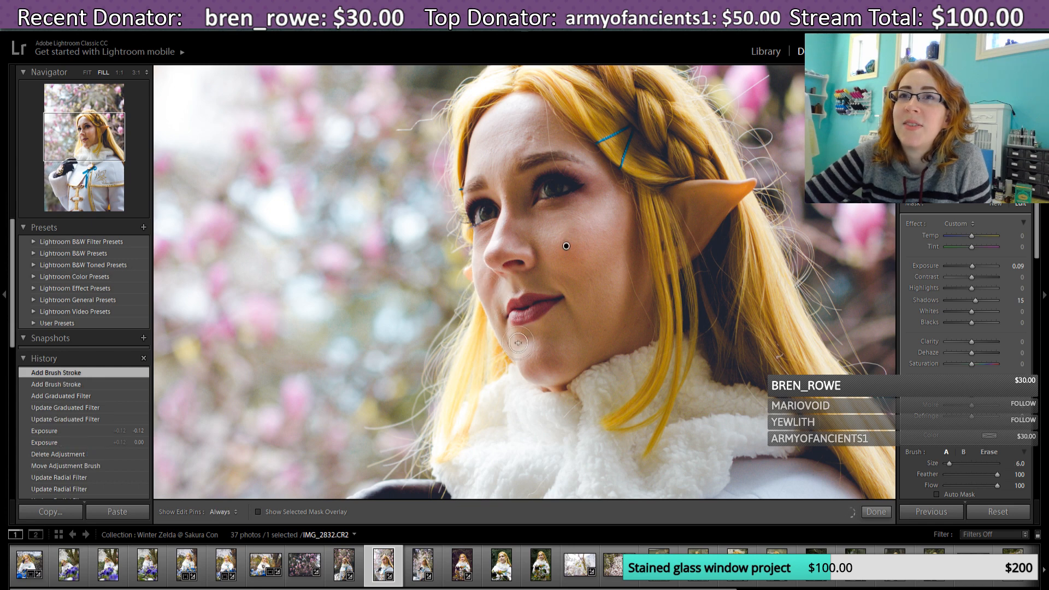
{"action": "mouse_move", "coordinate": [506, 347]}
{"action": "left_mouse_down"}
{"action": "mouse_move", "coordinate": [512, 366]}
{"action": "mouse_move", "coordinate": [529, 336]}
{"action": "mouse_move", "coordinate": [555, 342]}
{"action": "mouse_move", "coordinate": [525, 282]}
{"action": "left_mouse_up"}
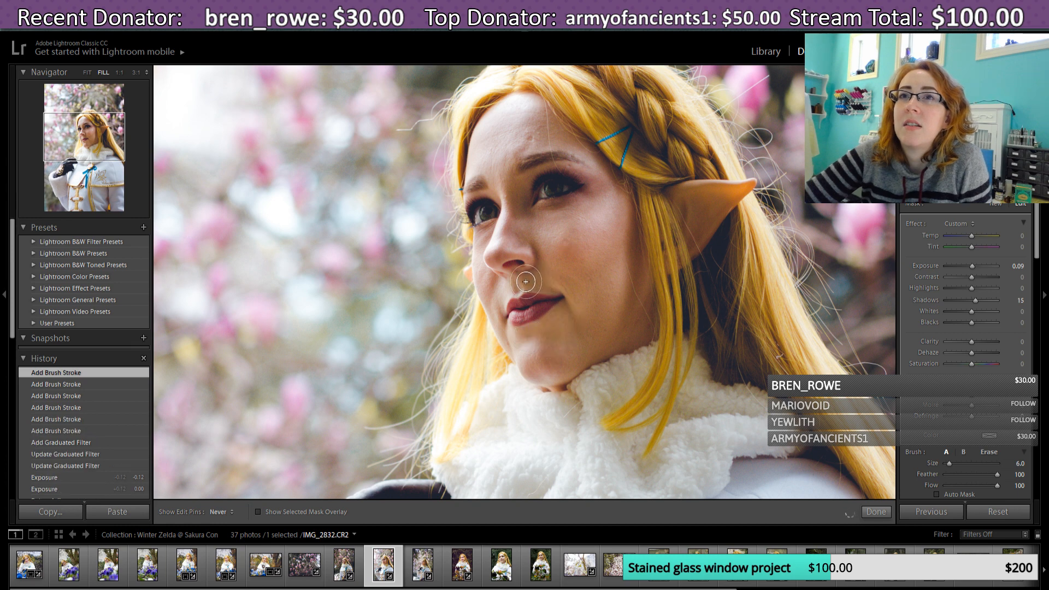
{"action": "left_click_drag", "start_coordinate": [588, 333], "coordinate": [601, 301]}
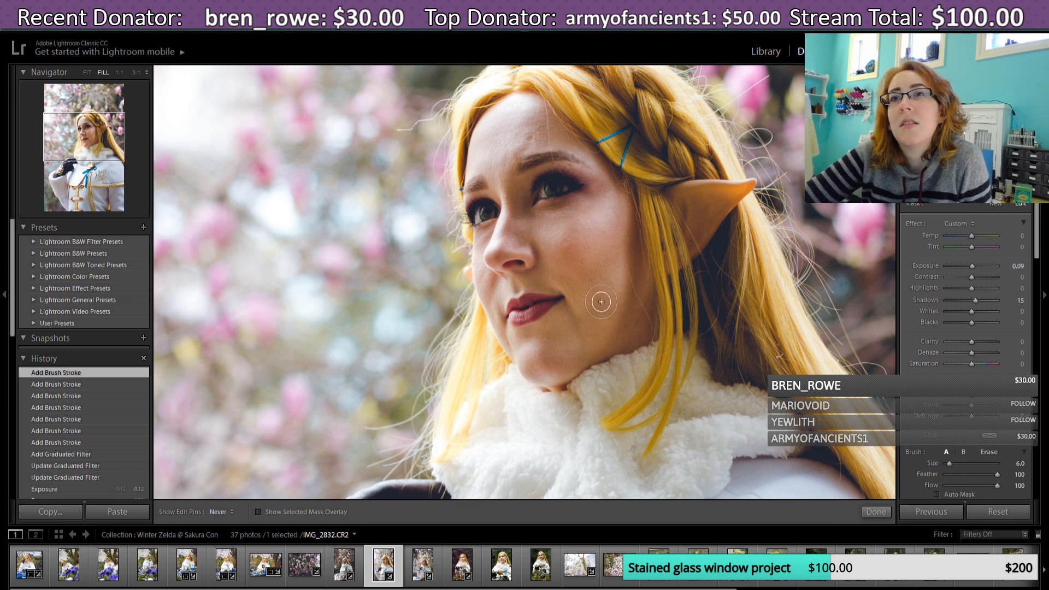
{"action": "key", "text": "h"}
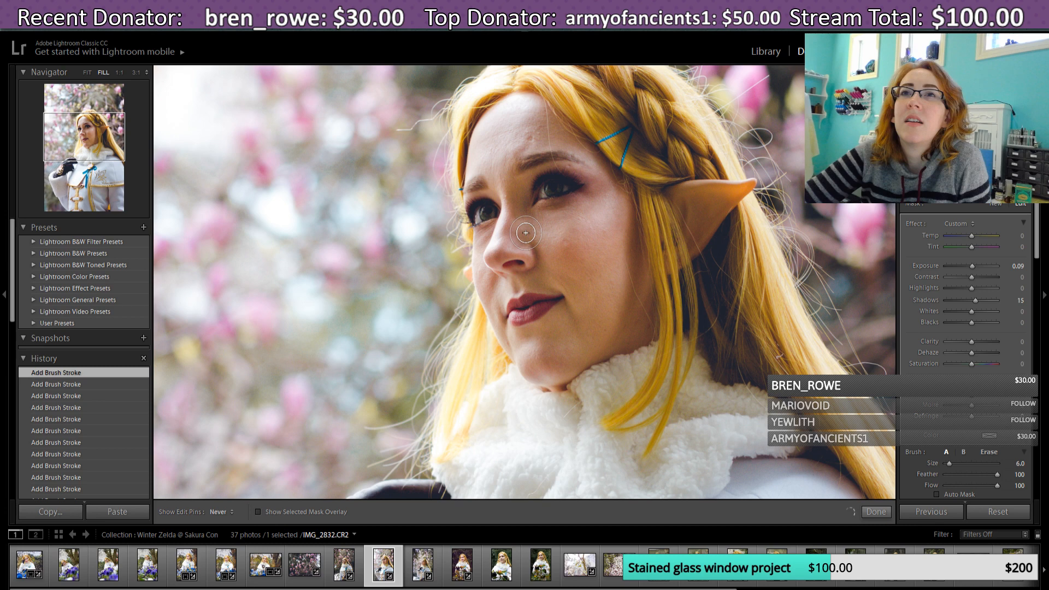
{"action": "key", "text": "h"}
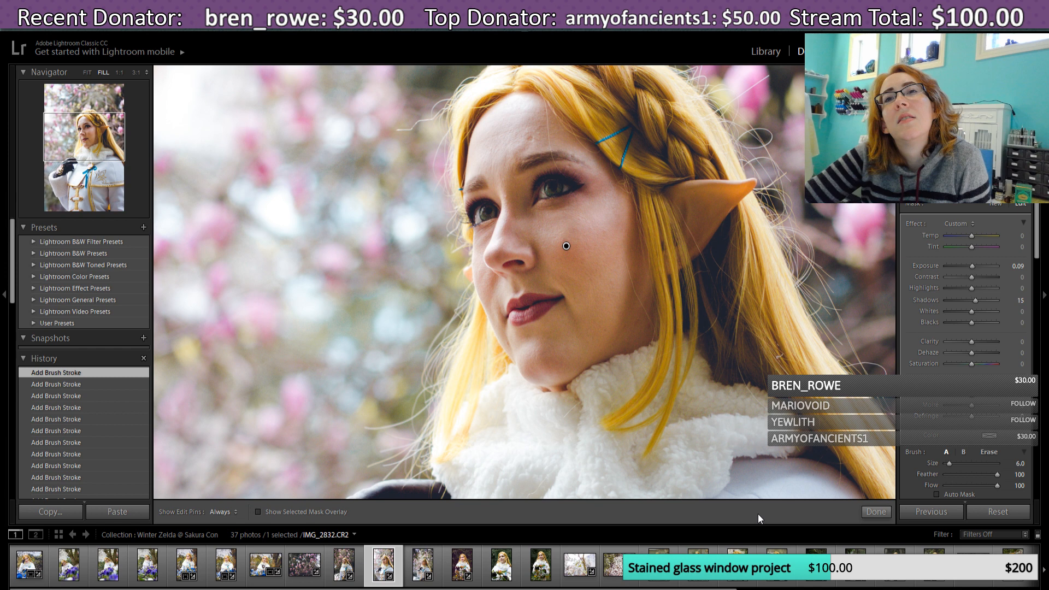
Step: Try brush exposures of 0.44 and 0.17, set it to 0.09, and finish the face adjustment
{"action": "left_click_drag", "start_coordinate": [974, 266], "coordinate": [976, 268]}
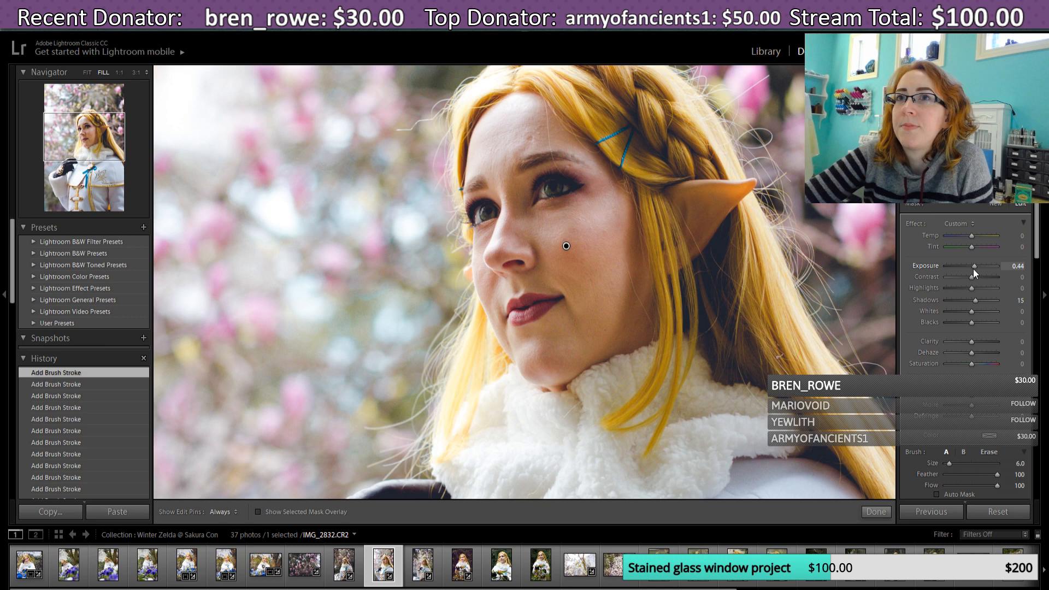
{"action": "left_click_drag", "start_coordinate": [975, 269], "coordinate": [972, 269]}
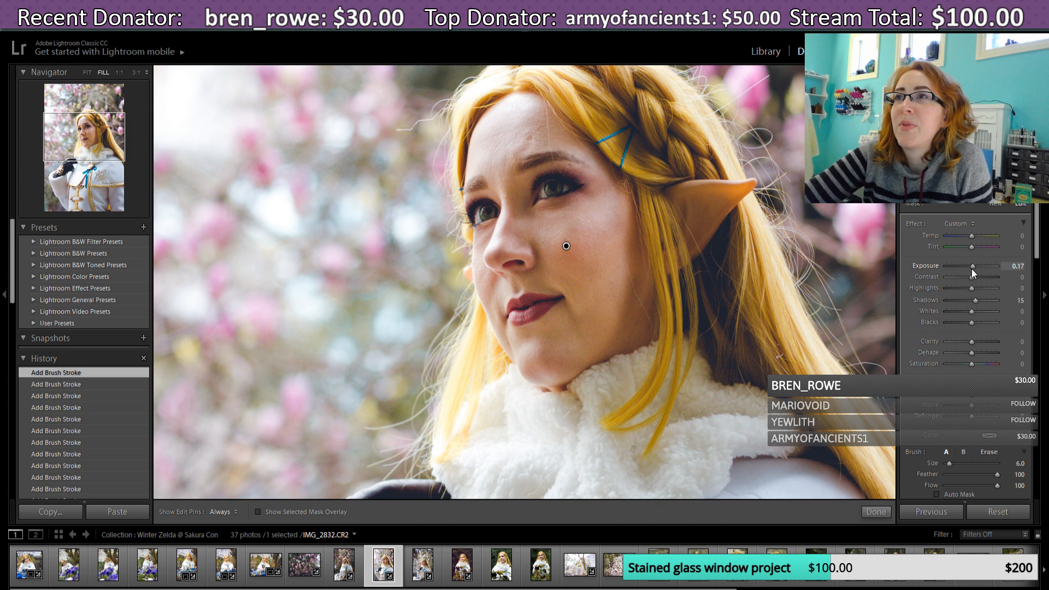
{"action": "left_click_drag", "start_coordinate": [971, 269], "coordinate": [970, 269]}
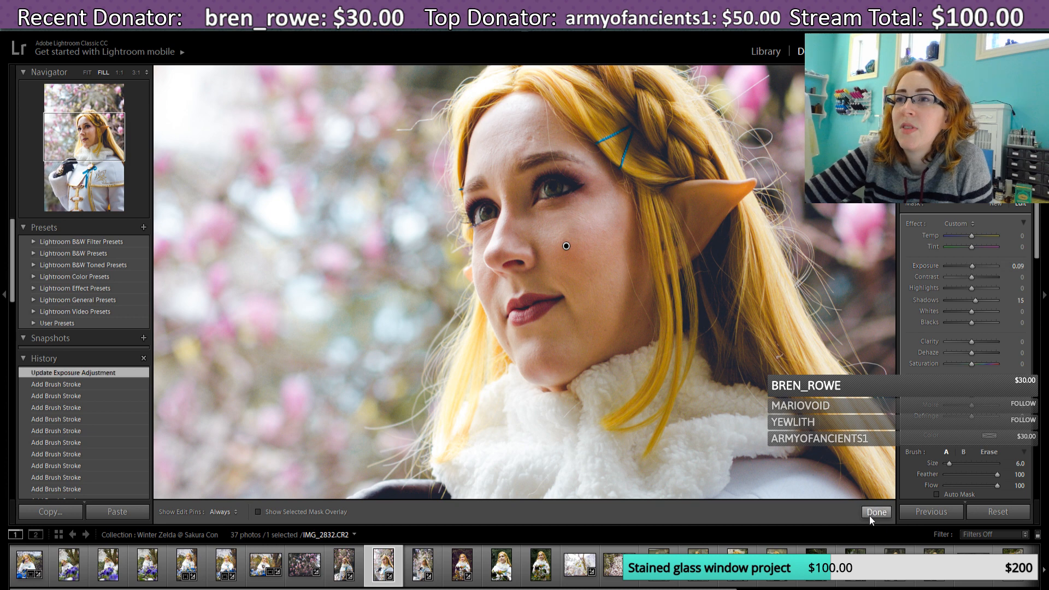
{"action": "left_click", "coordinate": [872, 512]}
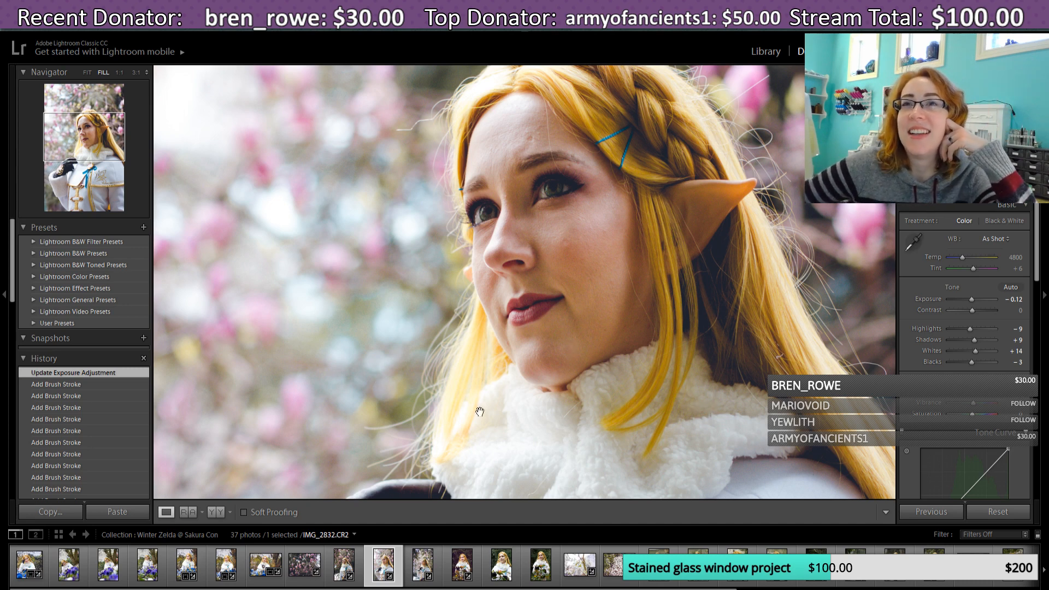
Step: View the whole retouched IMG_2832 and compare it with the neighbouring magnolia portrait IMG_2834
{"action": "left_click", "coordinate": [945, 192]}
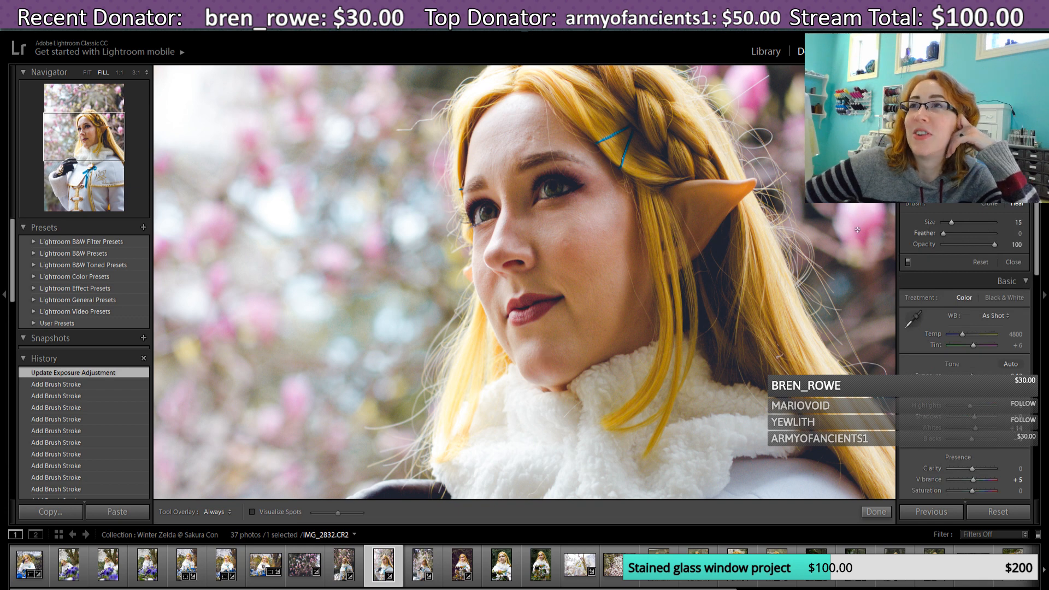
{"action": "left_click", "coordinate": [863, 512]}
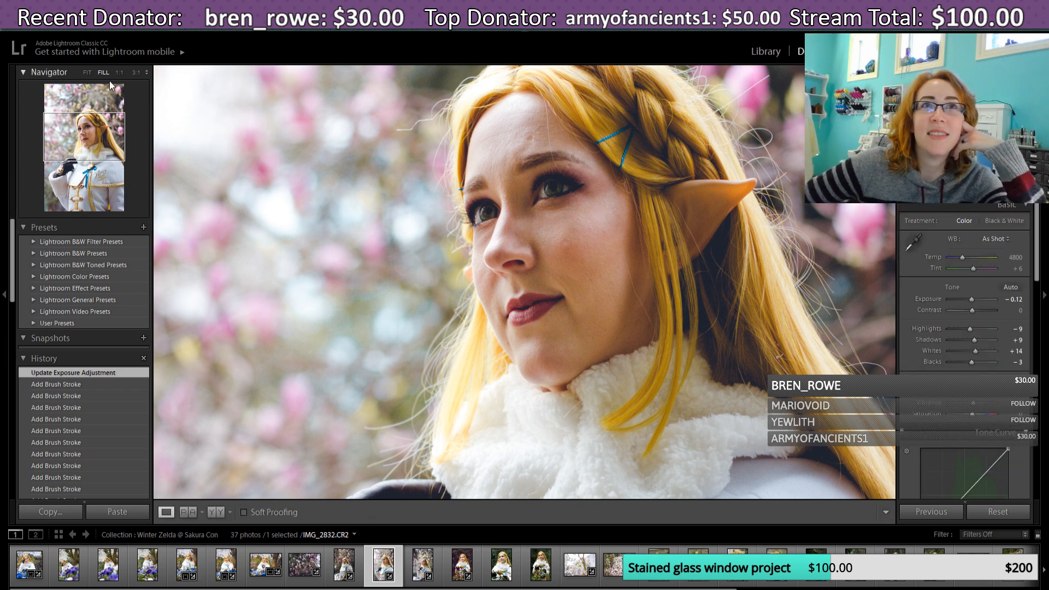
{"action": "left_click", "coordinate": [89, 72]}
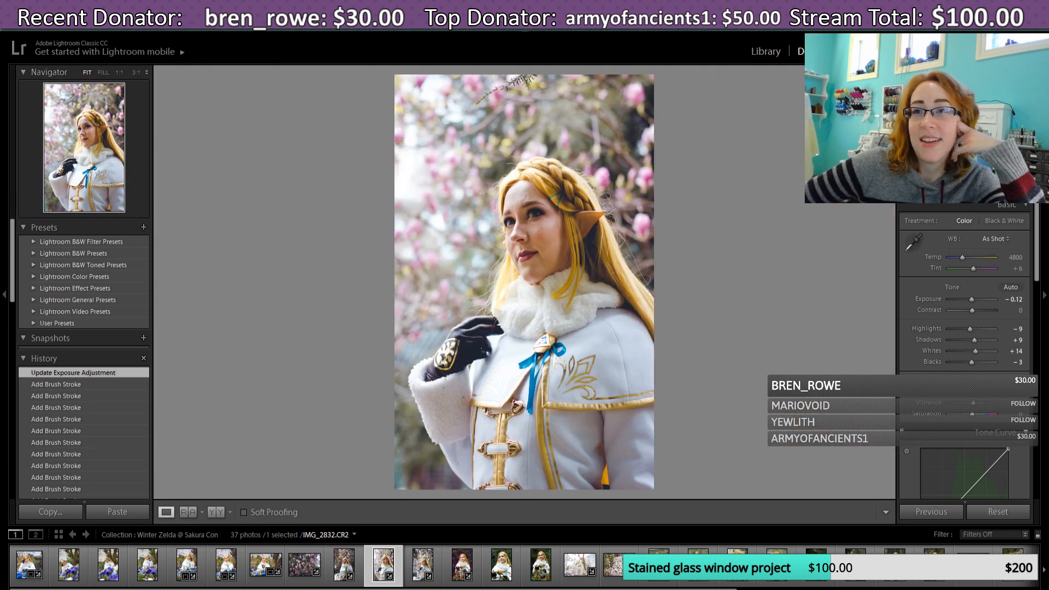
{"action": "key", "text": "Right"}
{"action": "key", "text": "Right"}
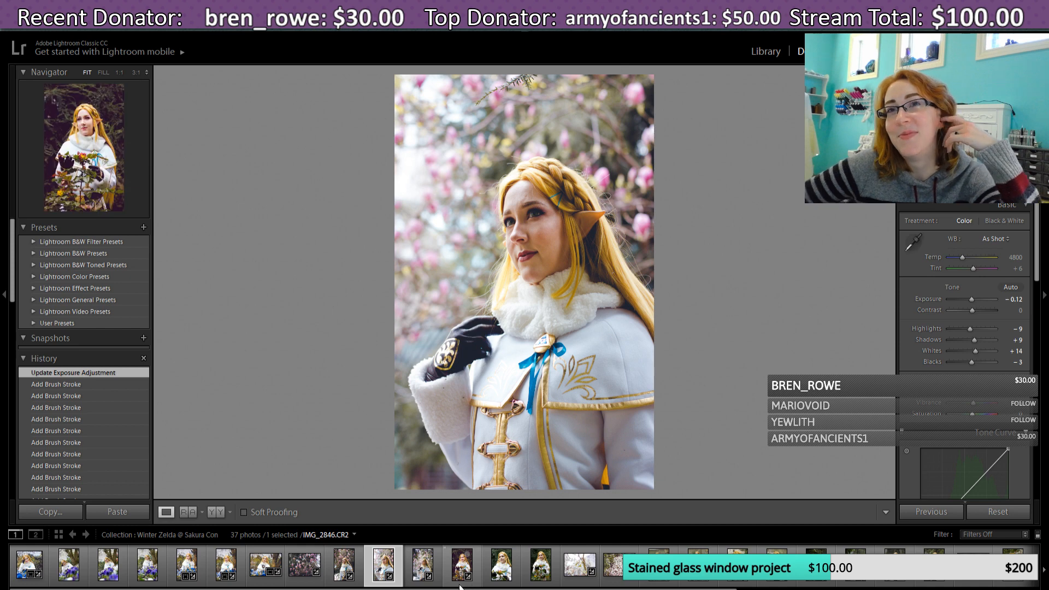
{"action": "left_click", "coordinate": [419, 571]}
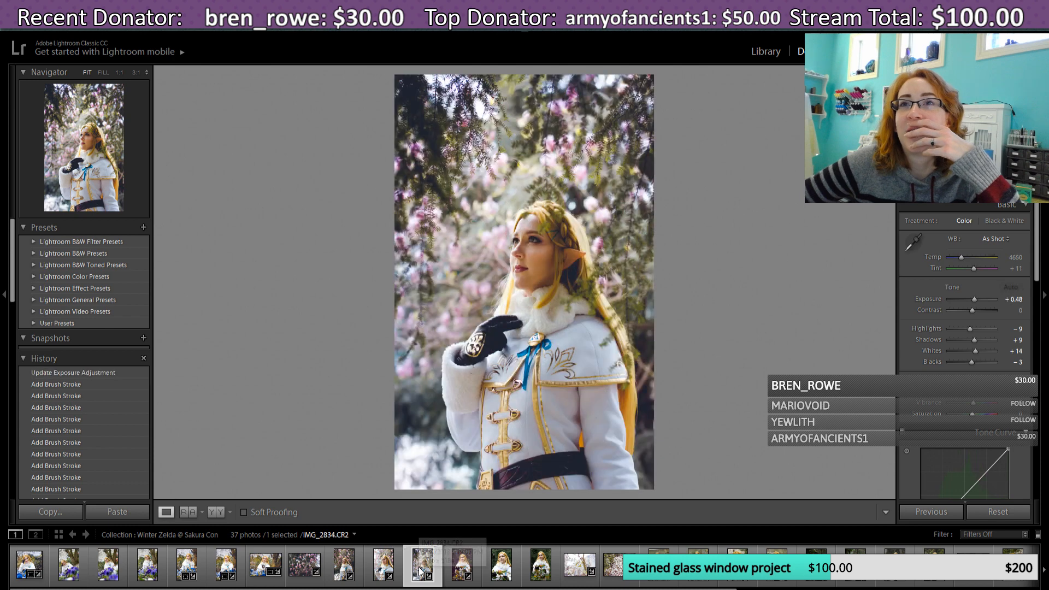
{"action": "left_click", "coordinate": [383, 569]}
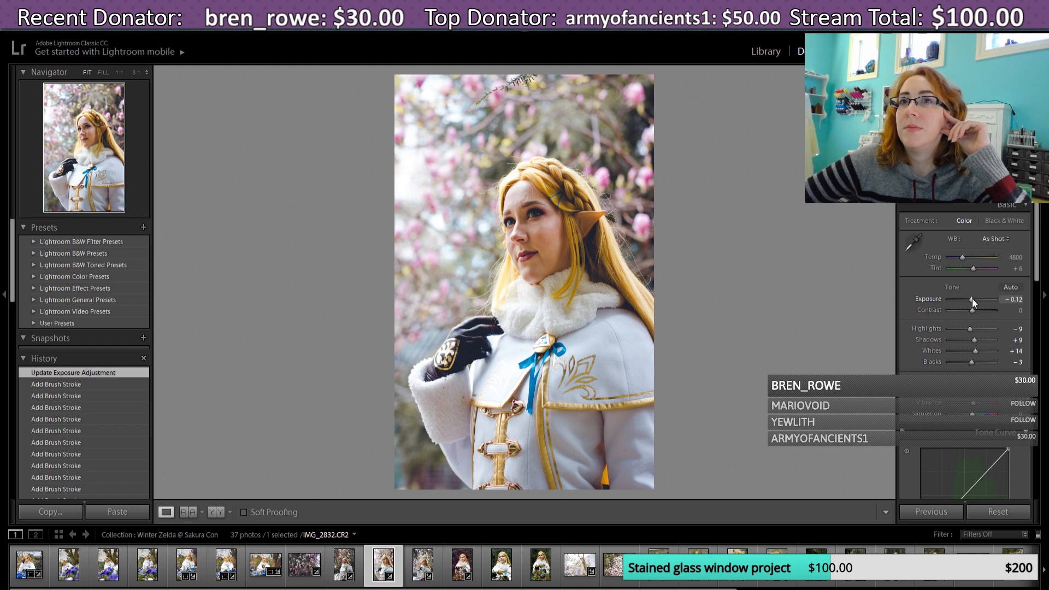
Step: Select the face's radial filter in IMG_2832, nudge it slightly, keep its Exposure at 0.26 and set its Shadows to 41
{"action": "key", "text": "k"}
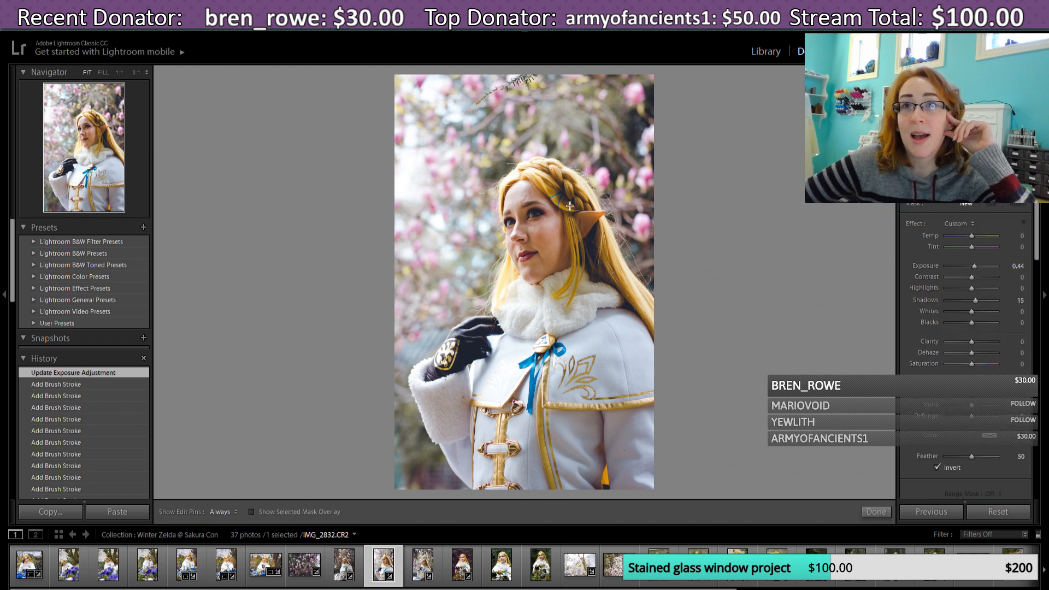
{"action": "left_click", "coordinate": [530, 231]}
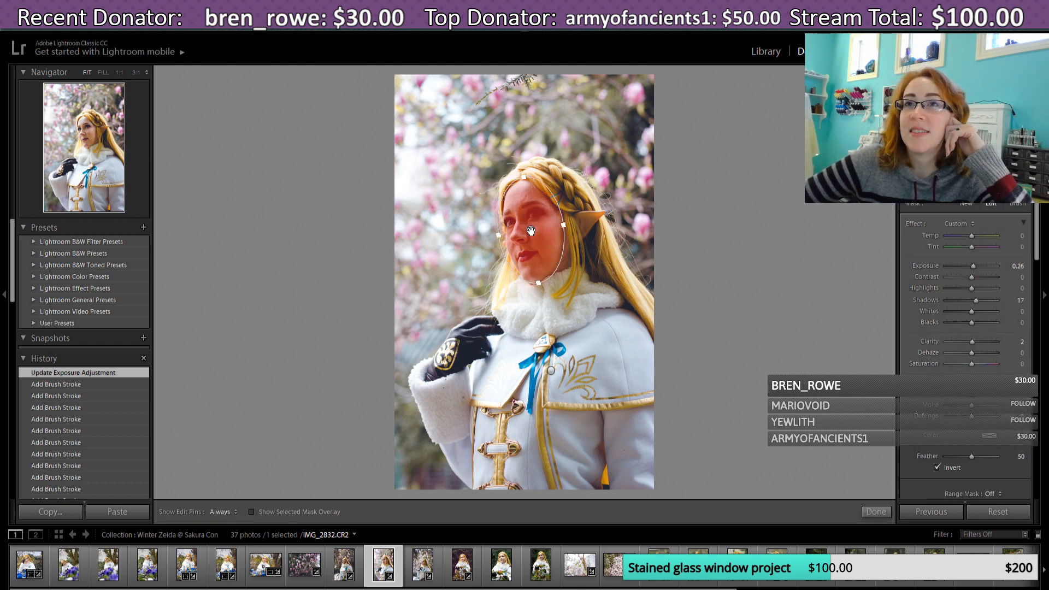
{"action": "left_click_drag", "start_coordinate": [566, 226], "coordinate": [568, 224]}
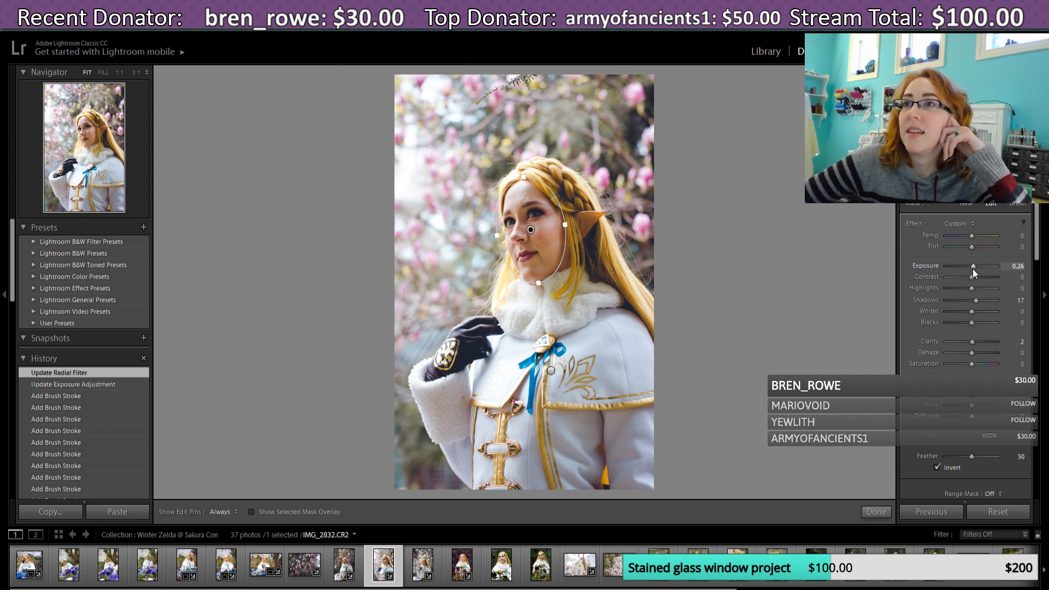
{"action": "left_click_drag", "start_coordinate": [974, 266], "coordinate": [975, 265]}
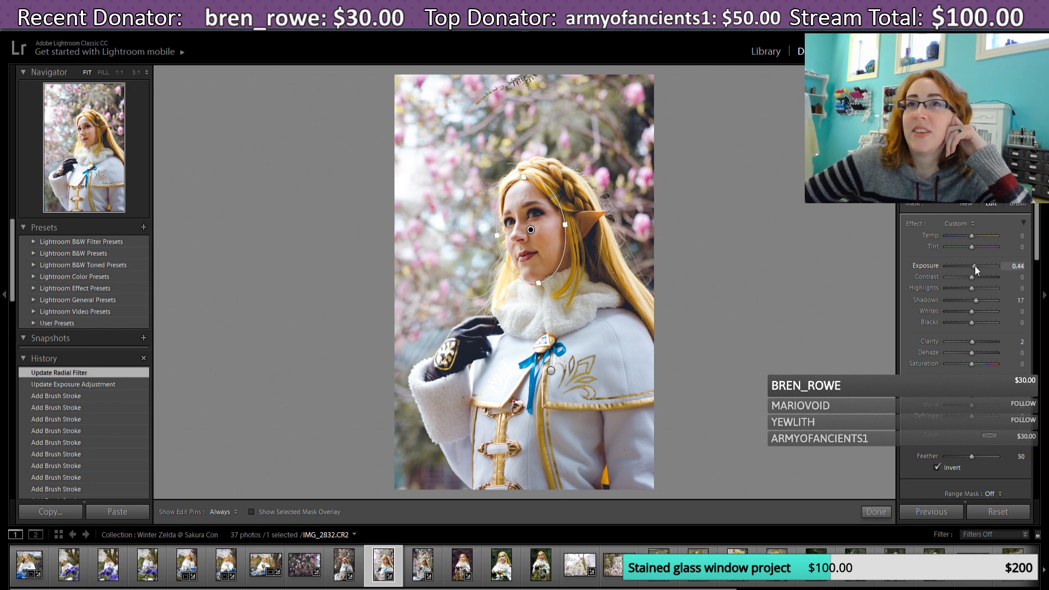
{"action": "left_click_drag", "start_coordinate": [975, 265], "coordinate": [979, 299]}
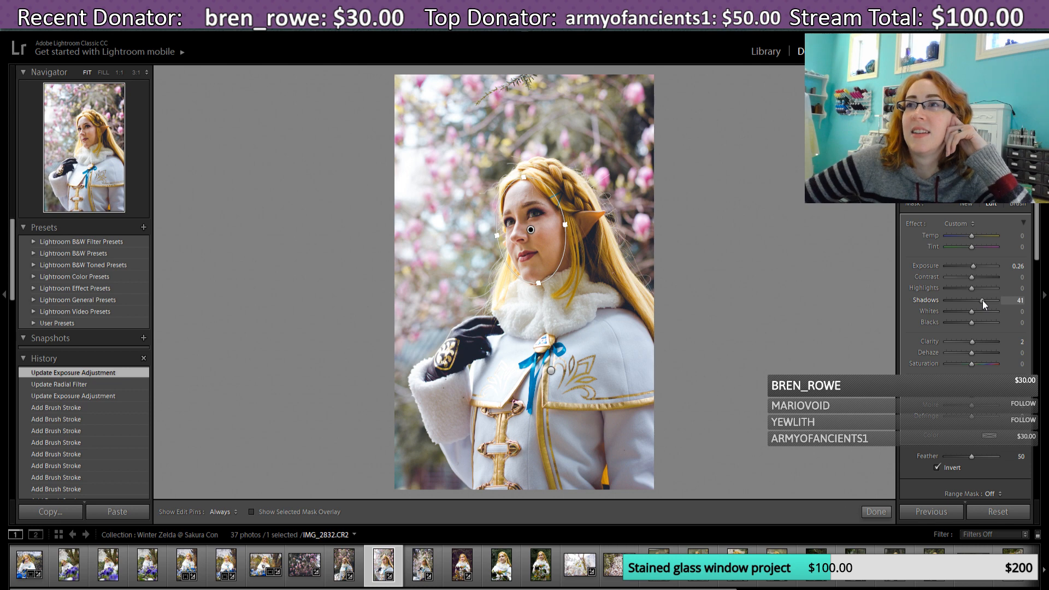
{"action": "left_click_drag", "start_coordinate": [982, 300], "coordinate": [982, 300]}
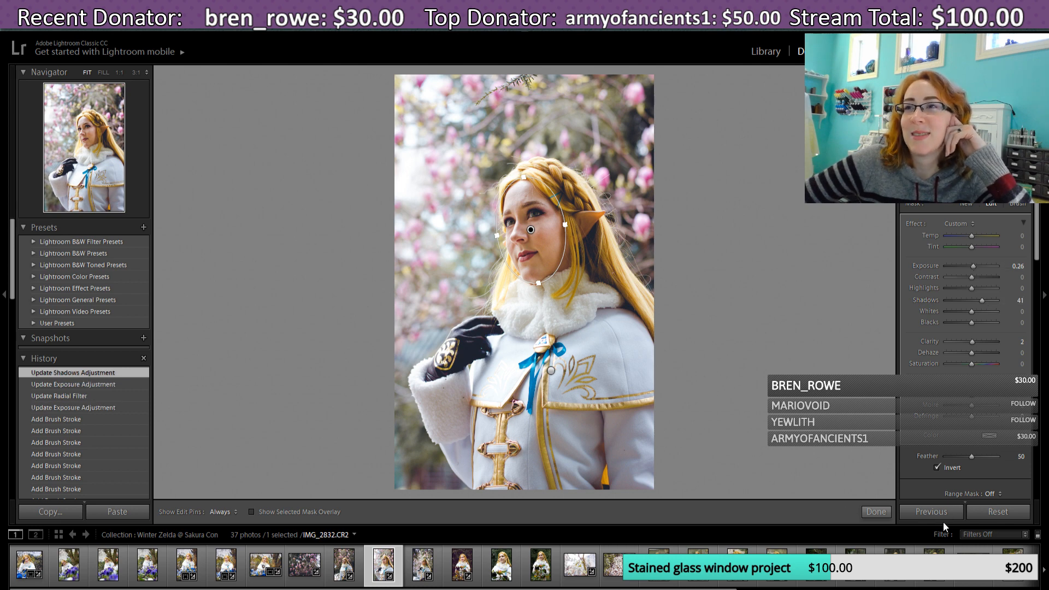
{"action": "left_click", "coordinate": [877, 512]}
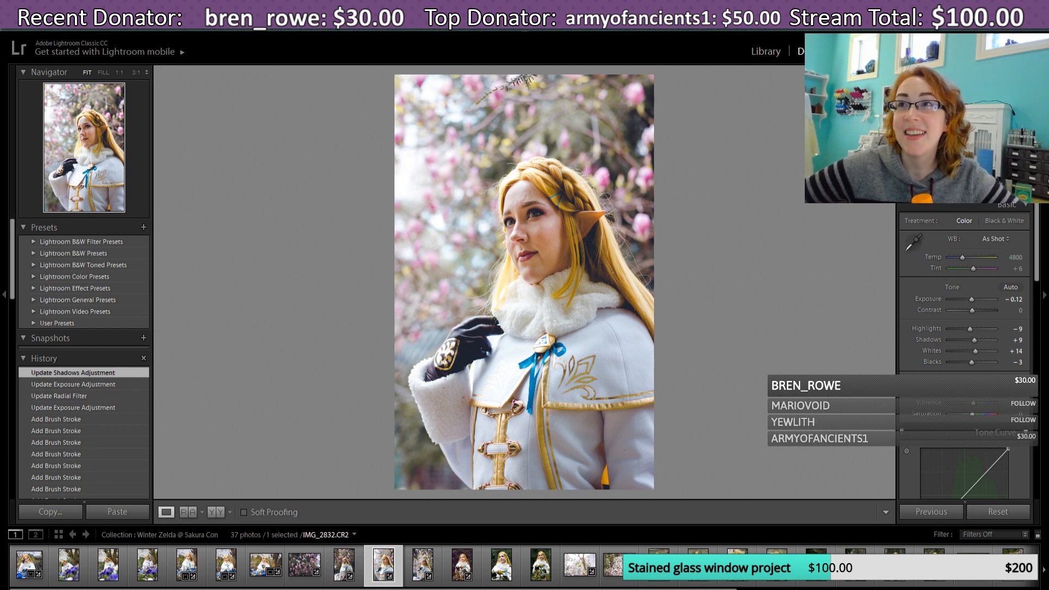
Step: Set the adjustment brush to Exposure -0.17, Shadows 0 and size 7, and paint a stroke down the front of the white coat
{"action": "left_click", "coordinate": [1019, 189]}
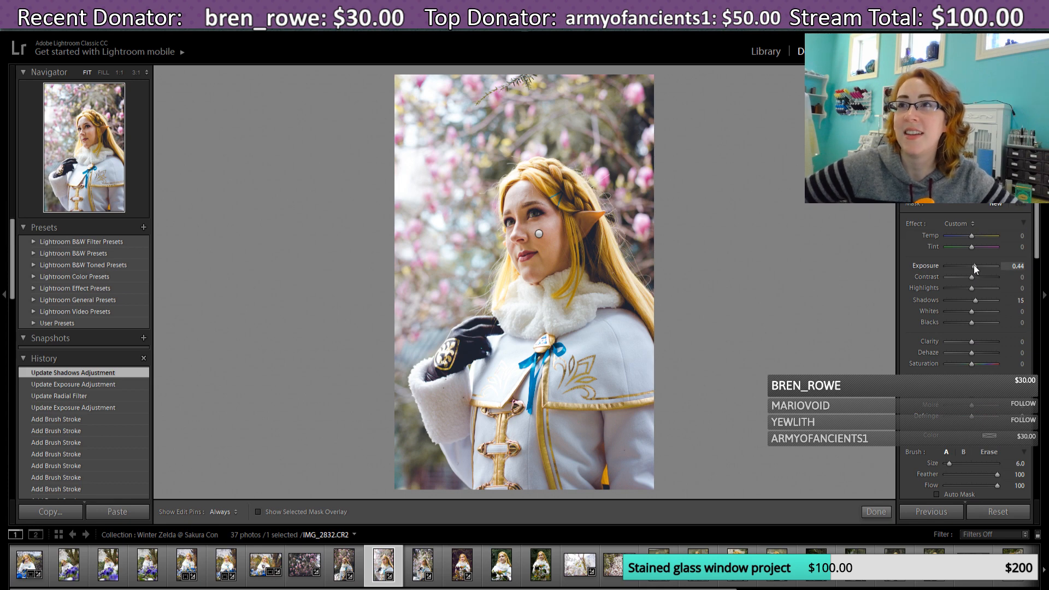
{"action": "left_click_drag", "start_coordinate": [974, 264], "coordinate": [969, 268]}
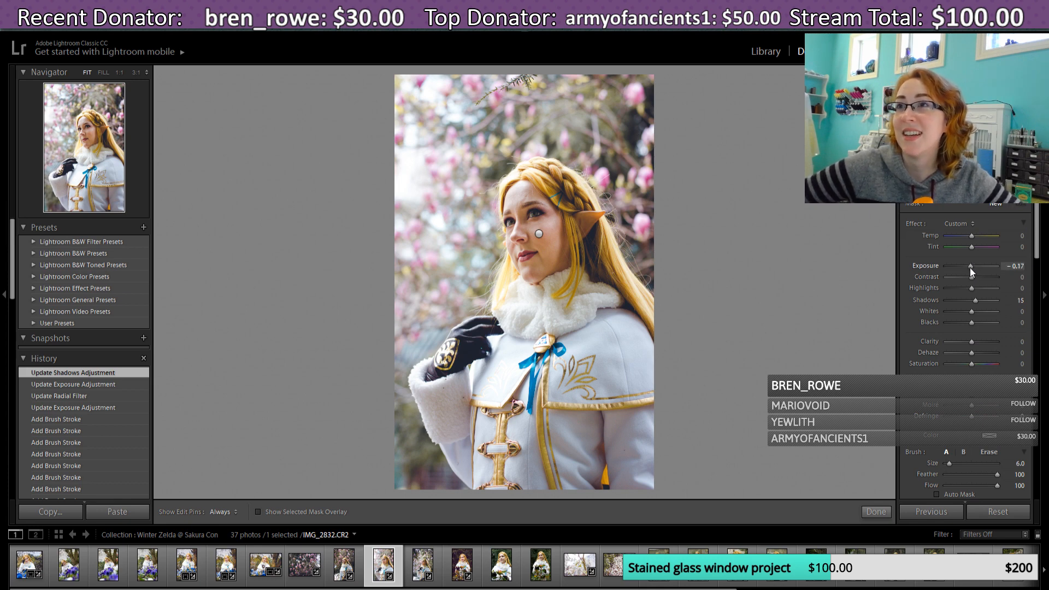
{"action": "double_click", "coordinate": [976, 301]}
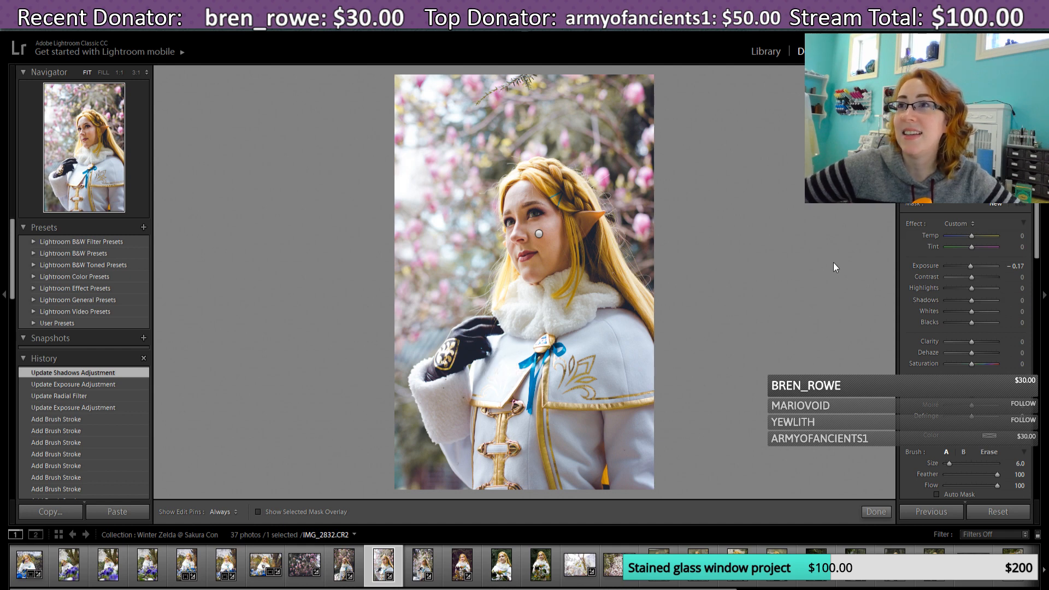
{"action": "left_click_drag", "start_coordinate": [973, 266], "coordinate": [971, 267]}
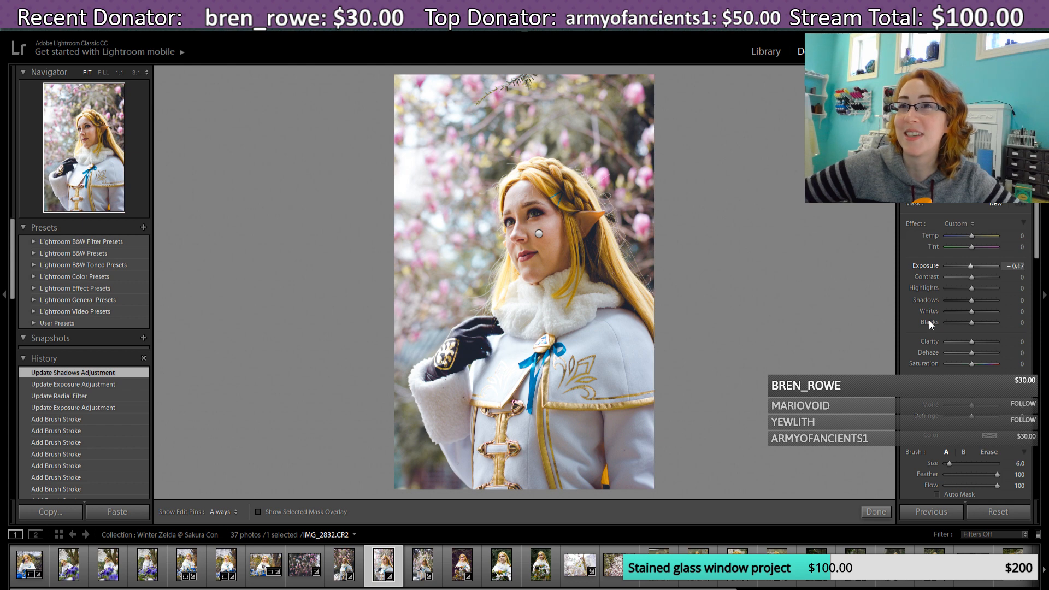
{"action": "scroll", "coordinate": [510, 360], "scroll_direction": "up", "scroll_amount": 1}
{"action": "key", "text": "h"}
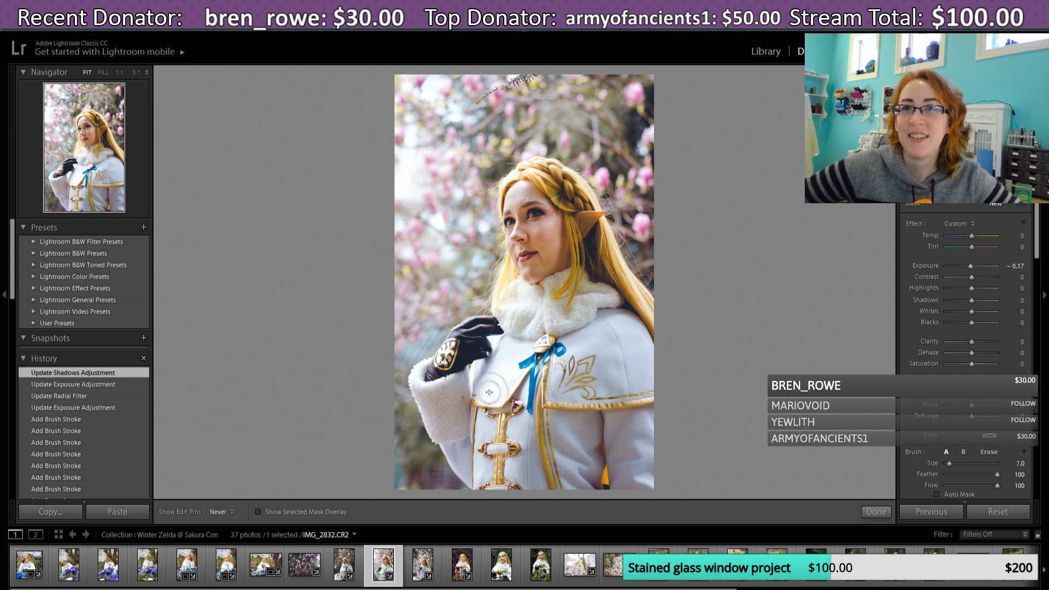
{"action": "mouse_move", "coordinate": [507, 364]}
{"action": "left_mouse_down"}
{"action": "mouse_move", "coordinate": [572, 419]}
{"action": "mouse_move", "coordinate": [553, 437]}
{"action": "left_mouse_up"}
{"action": "key", "text": "h"}
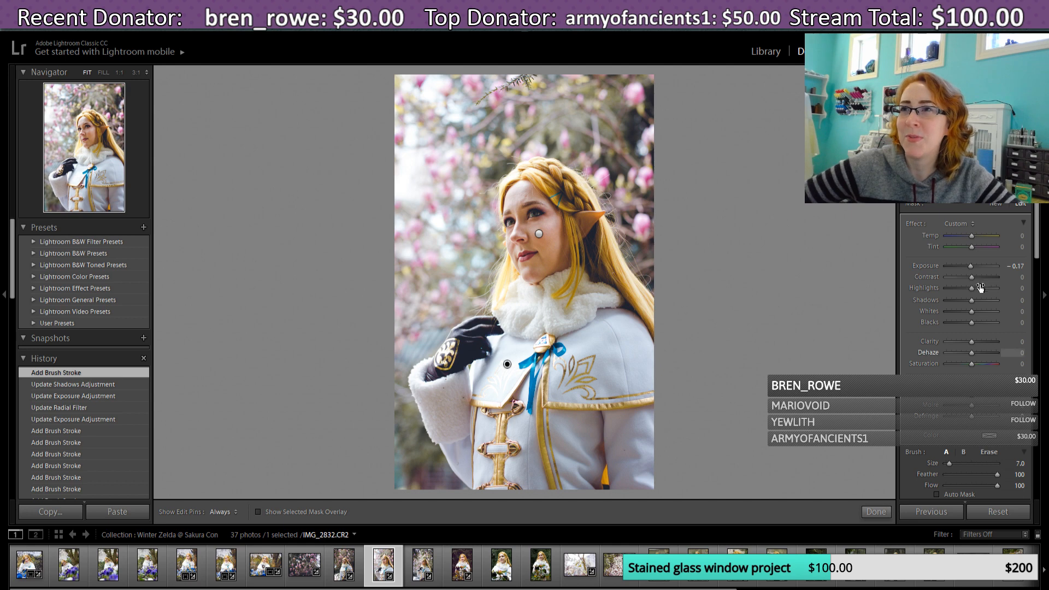
Step: Set the coat brush adjustment's Whites to -20, try Shadows at -17, reset Shadows to 0 and finish the brush edit
{"action": "left_click_drag", "start_coordinate": [972, 312], "coordinate": [970, 312]}
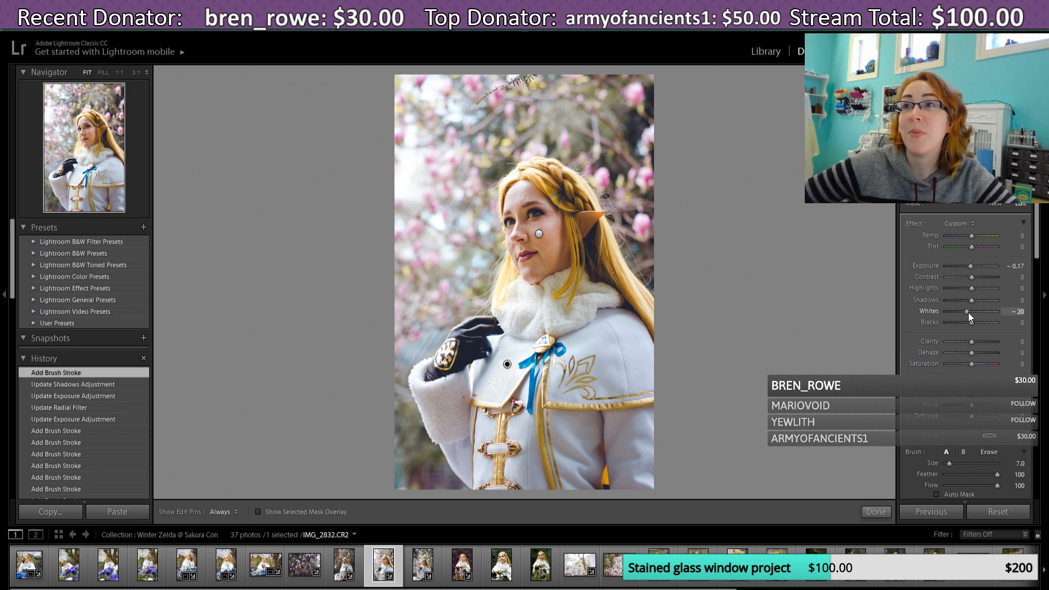
{"action": "left_click_drag", "start_coordinate": [970, 267], "coordinate": [969, 267]}
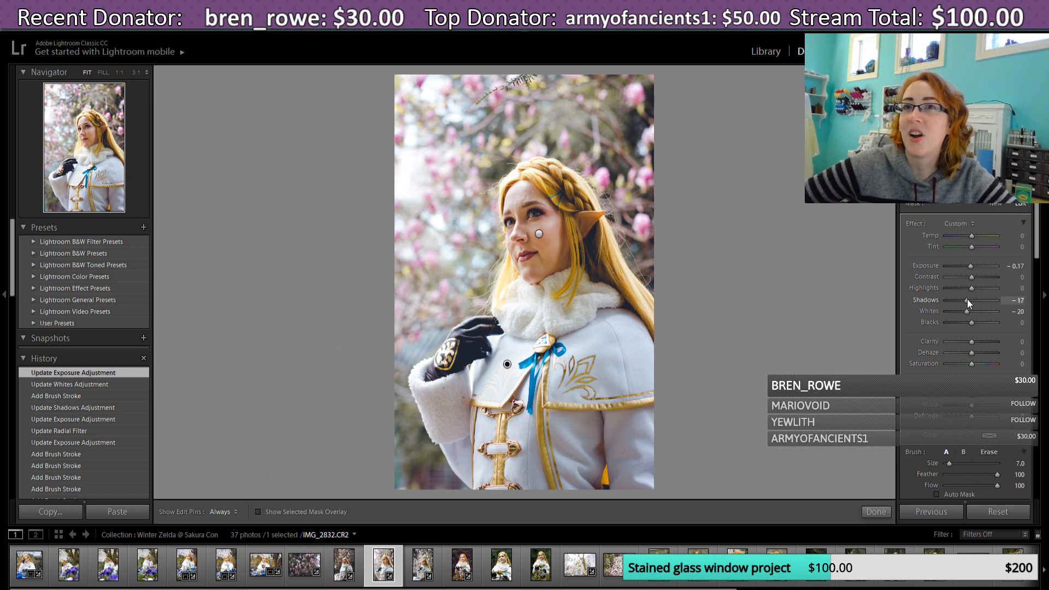
{"action": "double_click", "coordinate": [970, 300]}
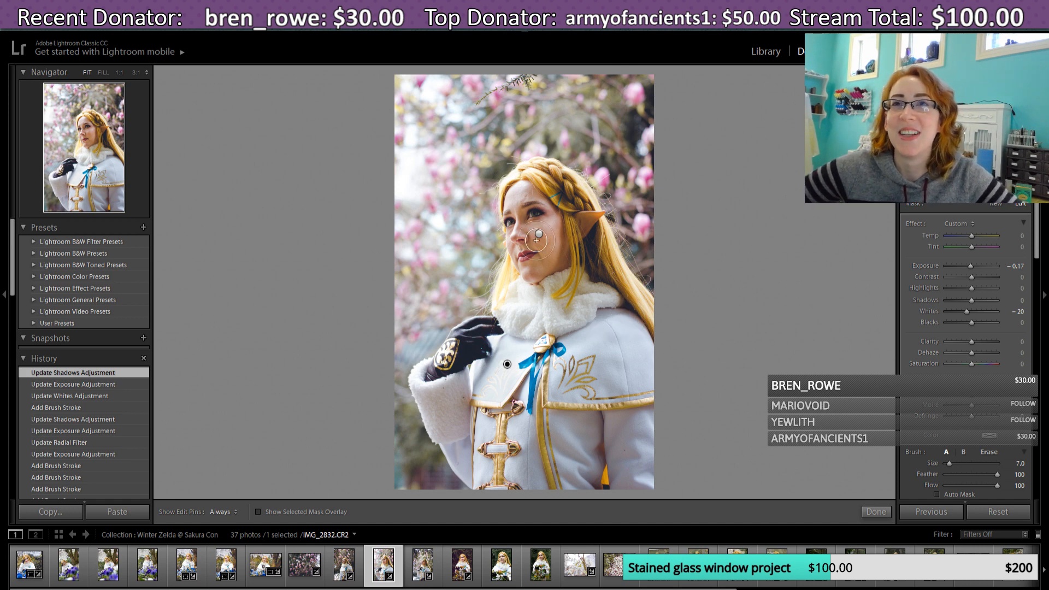
{"action": "left_click", "coordinate": [876, 512]}
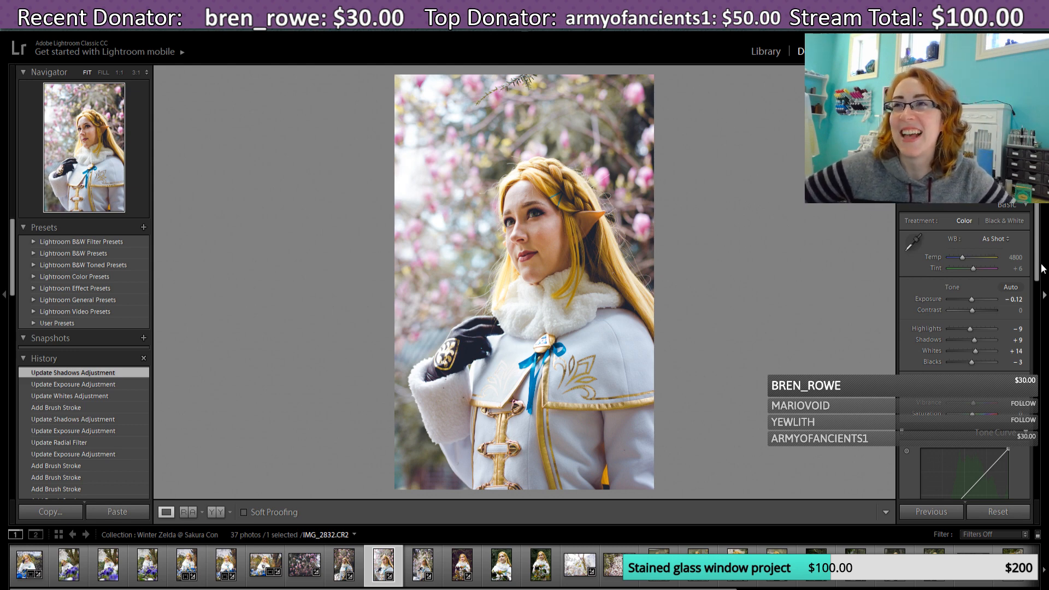
Step: Select the existing graduated filter pinned beside the chin, raise its Exposure to 0.52 and finish the filter edit
{"action": "left_click_drag", "start_coordinate": [1037, 267], "coordinate": [1041, 308]}
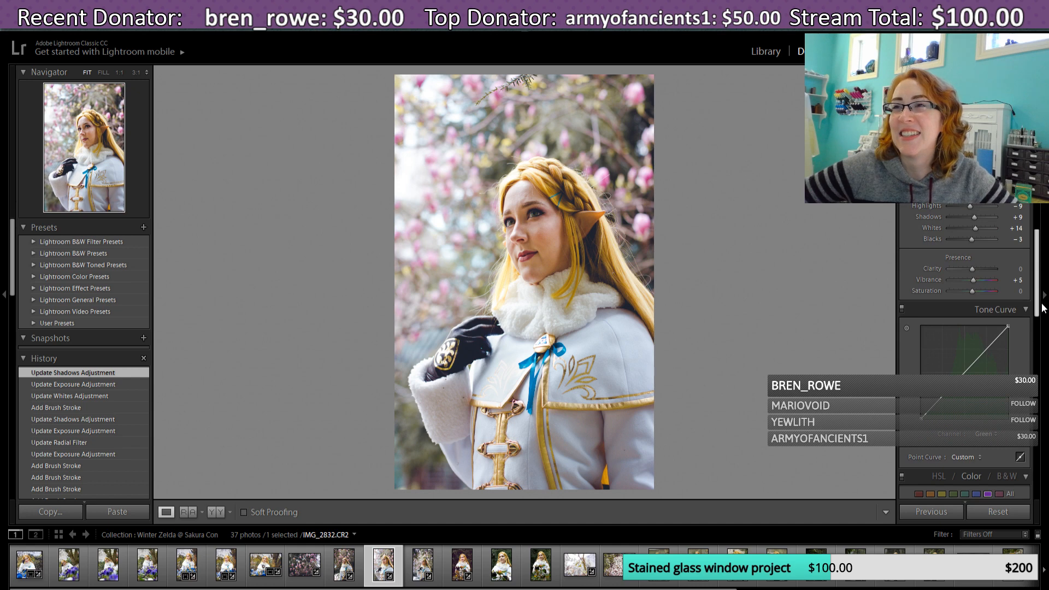
{"action": "scroll", "coordinate": [1011, 382], "scroll_direction": "up", "scroll_amount": 1}
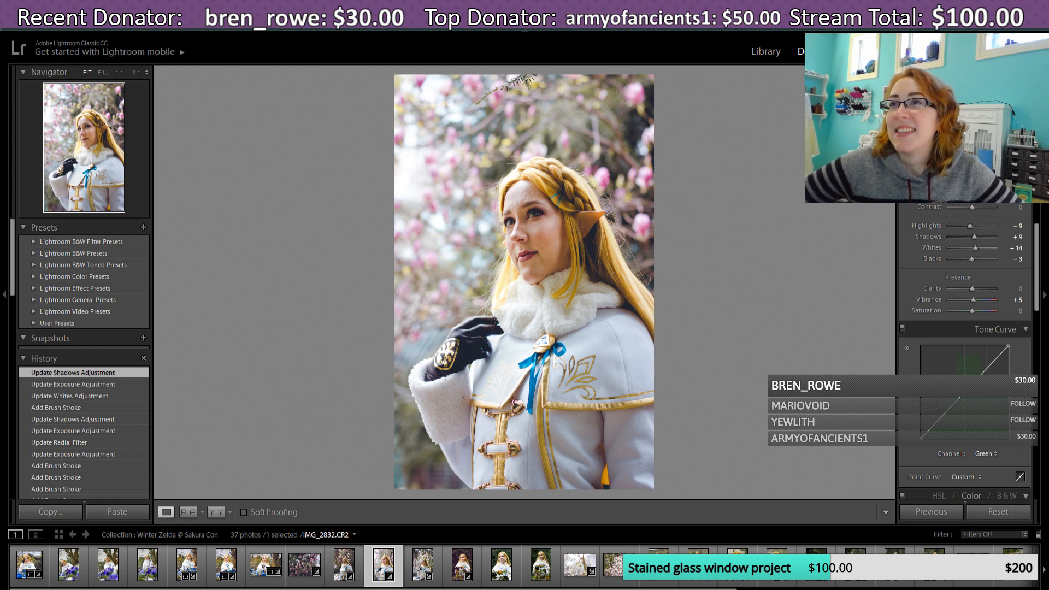
{"action": "left_click", "coordinate": [1009, 164]}
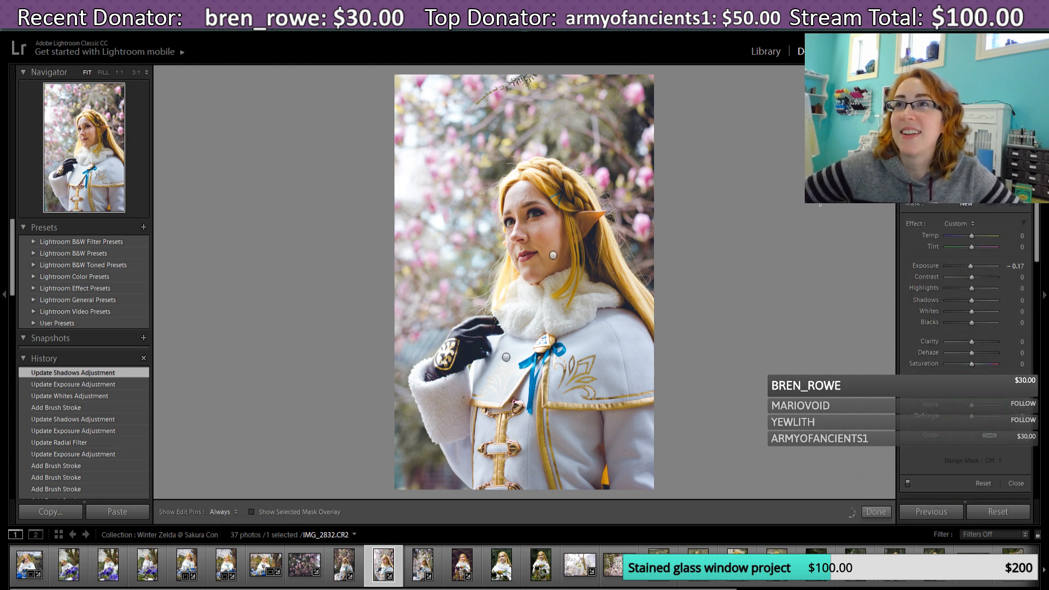
{"action": "left_click", "coordinate": [553, 256]}
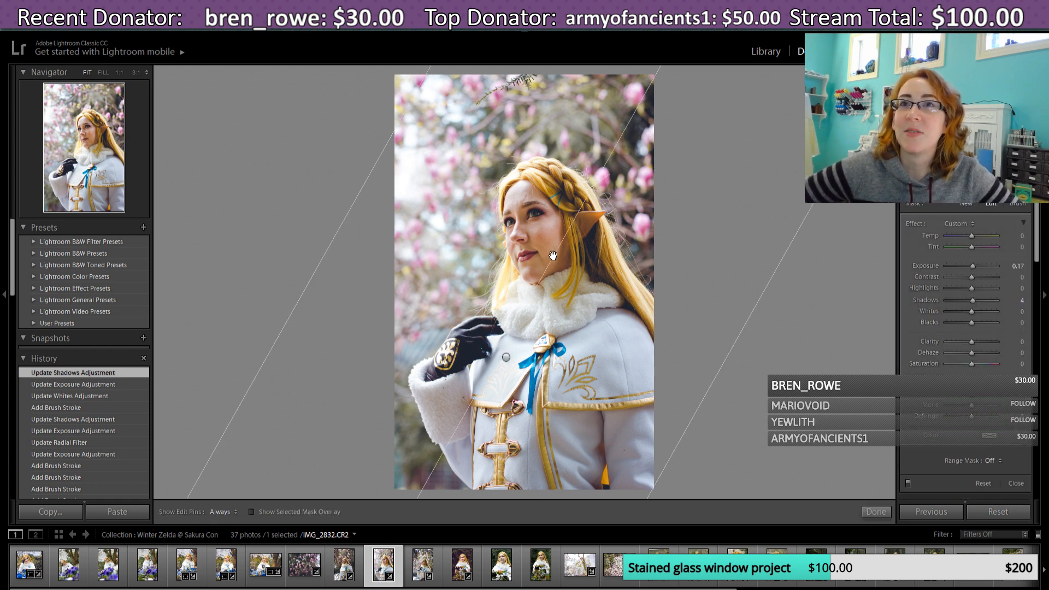
{"action": "mouse_move", "coordinate": [553, 256]}
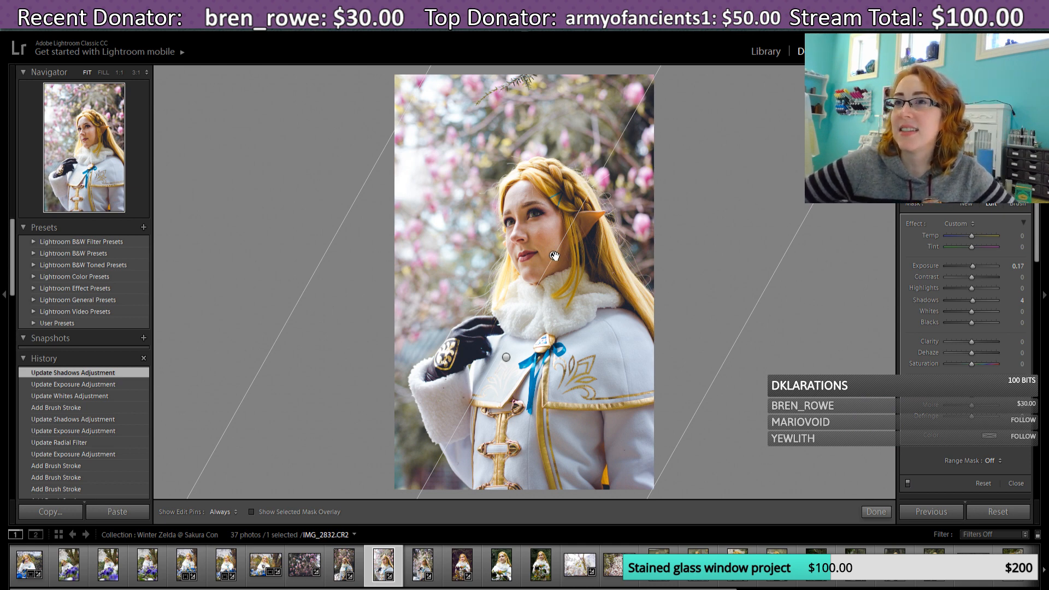
{"action": "left_click_drag", "start_coordinate": [554, 256], "coordinate": [553, 256]}
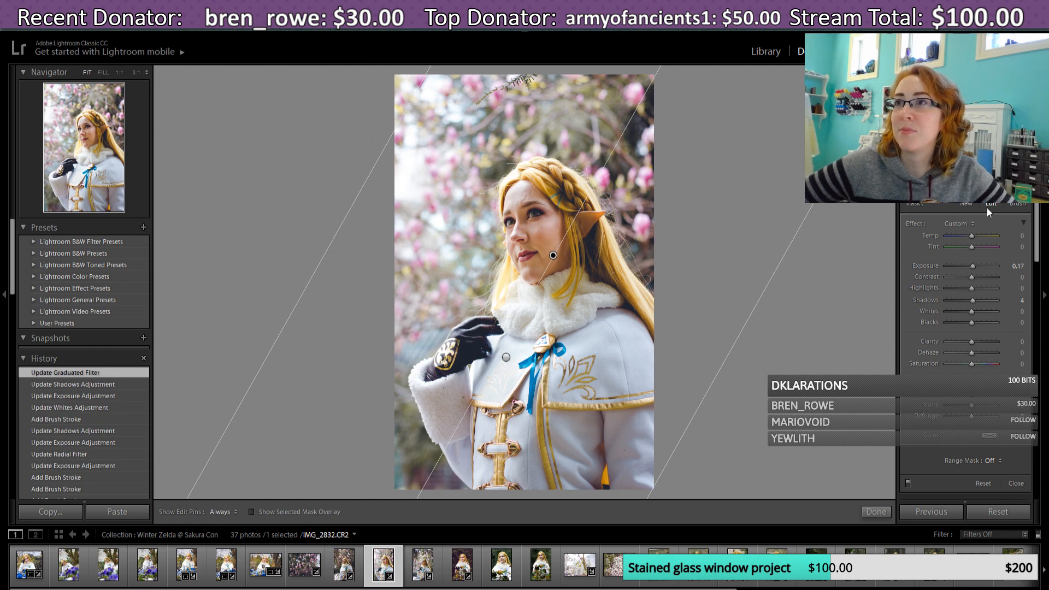
{"action": "left_click_drag", "start_coordinate": [973, 267], "coordinate": [974, 267]}
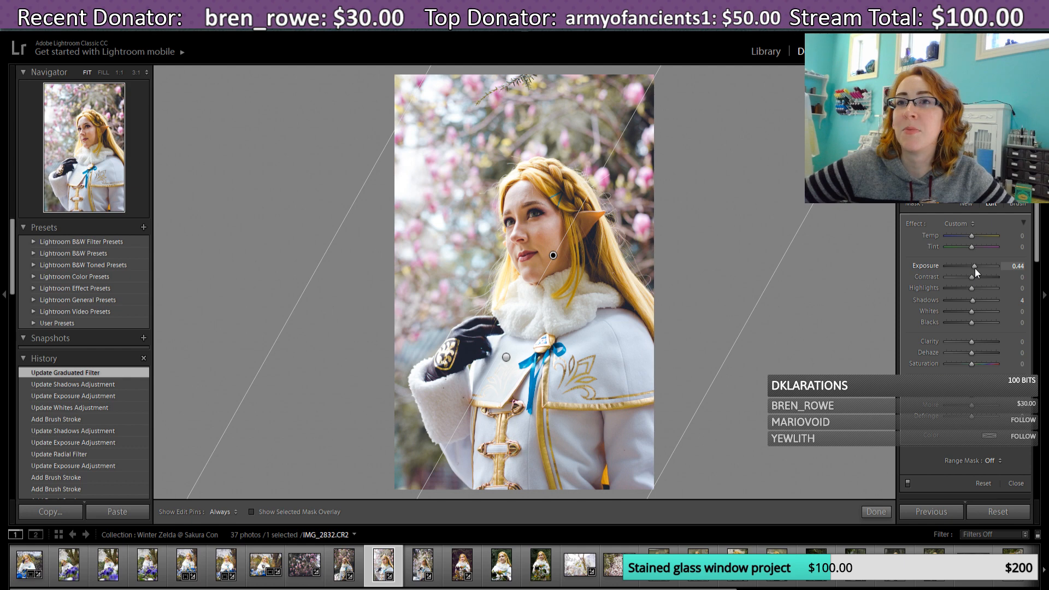
{"action": "left_click_drag", "start_coordinate": [975, 268], "coordinate": [975, 268]}
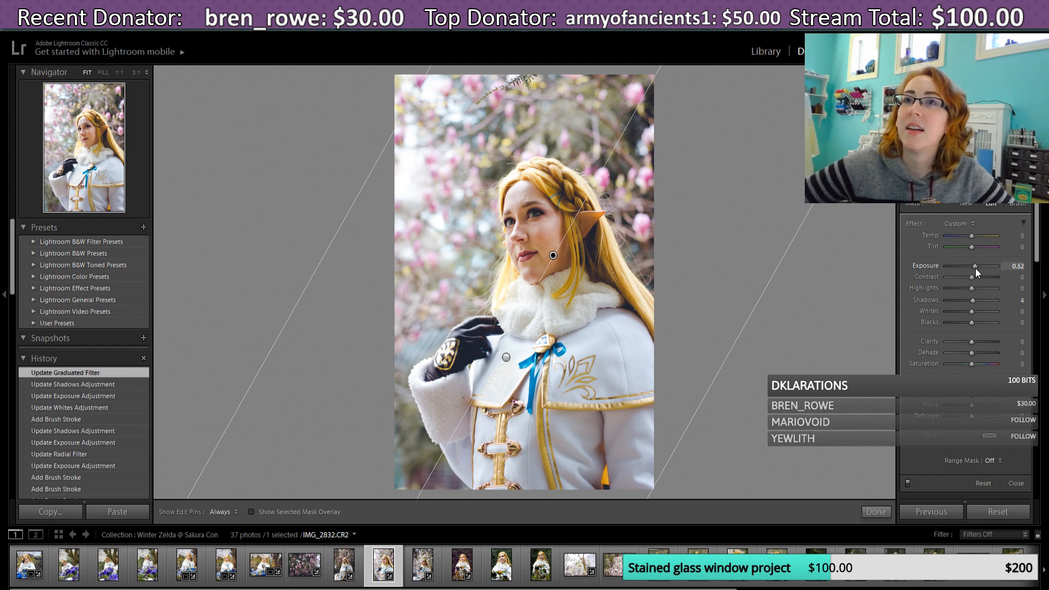
{"action": "left_click", "coordinate": [876, 512]}
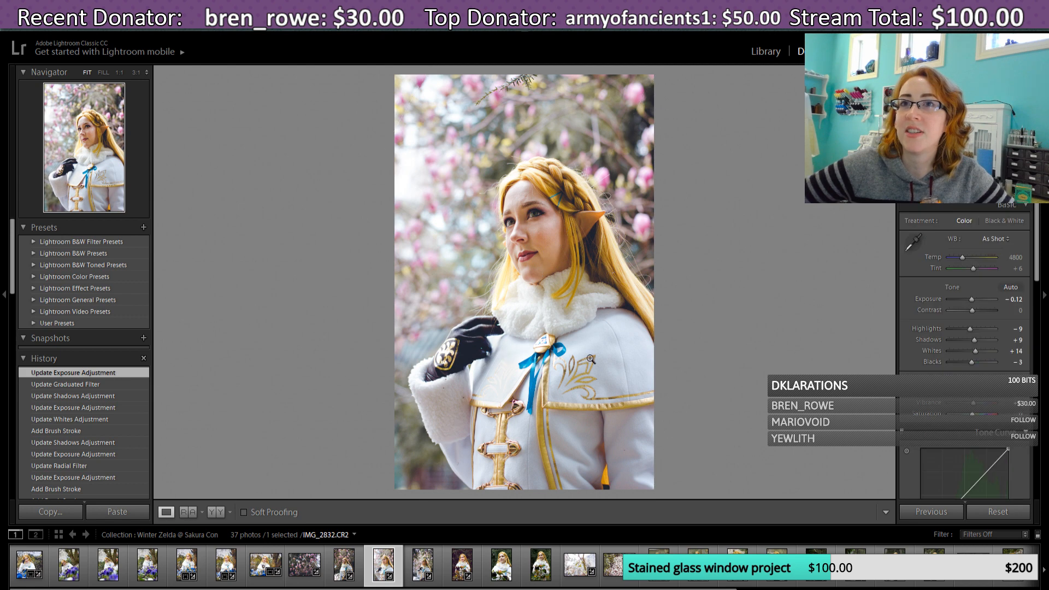
Step: Select the graduated filter pinned on the coat, try exposures of 0.35 and -0.87, set it to -0.78 and finish
{"action": "key", "text": "m"}
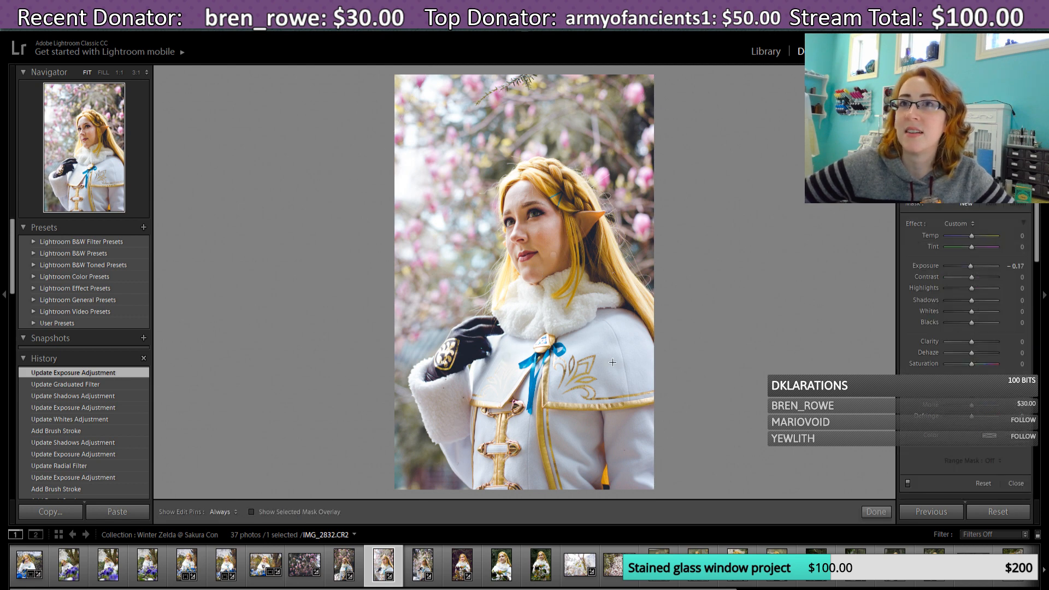
{"action": "left_click", "coordinate": [507, 358]}
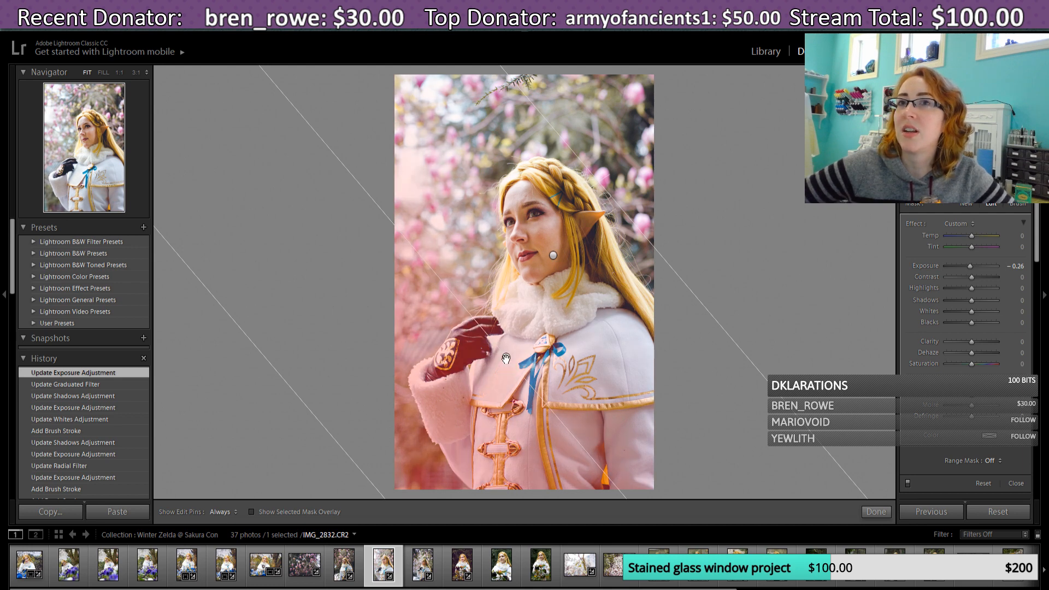
{"action": "left_click", "coordinate": [506, 359]}
{"action": "left_click", "coordinate": [506, 359]}
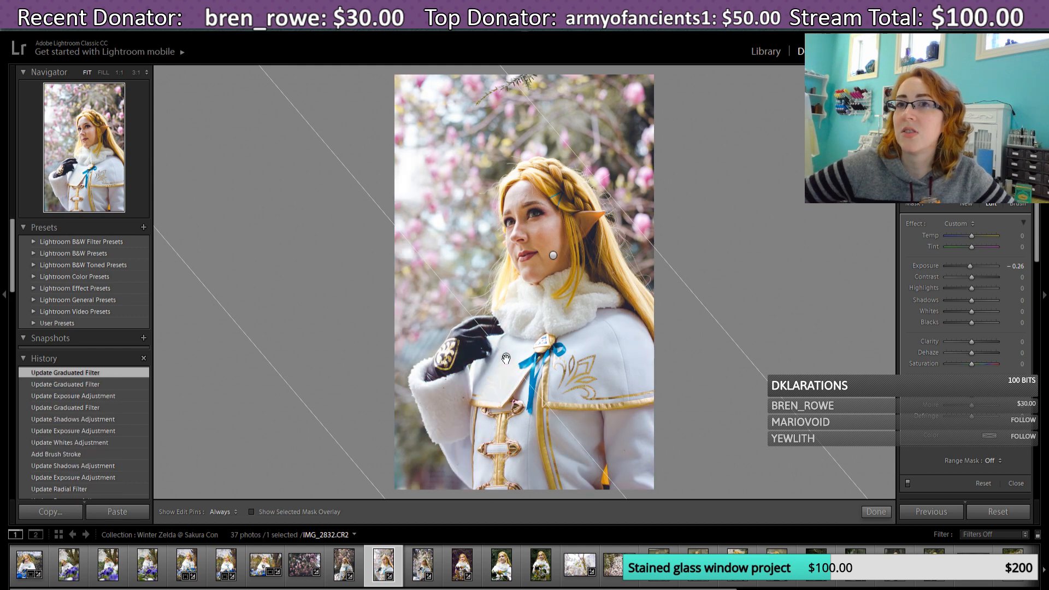
{"action": "left_click", "coordinate": [506, 358]}
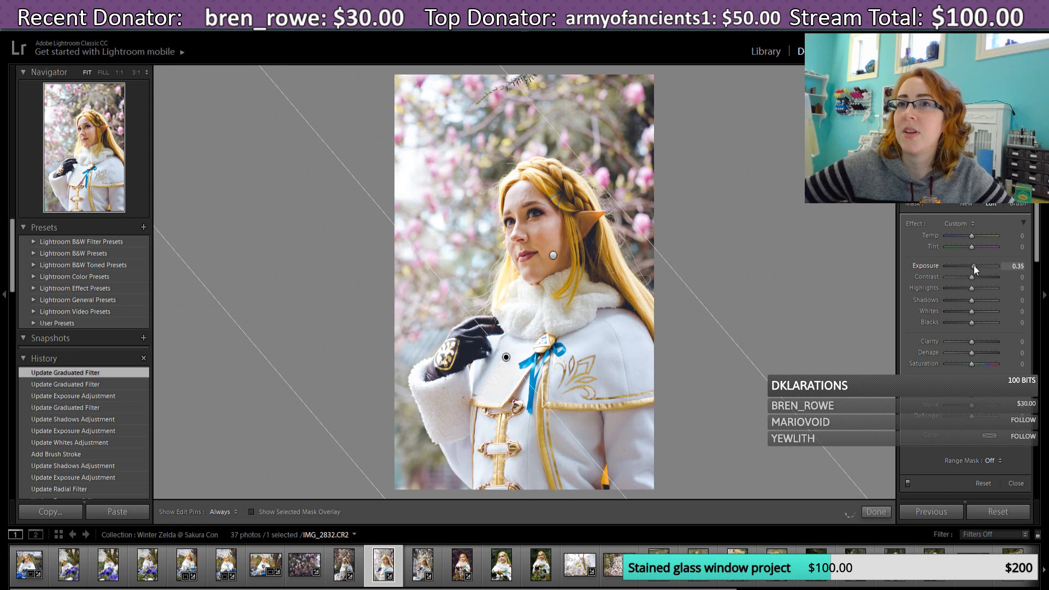
{"action": "left_click_drag", "start_coordinate": [974, 265], "coordinate": [966, 267]}
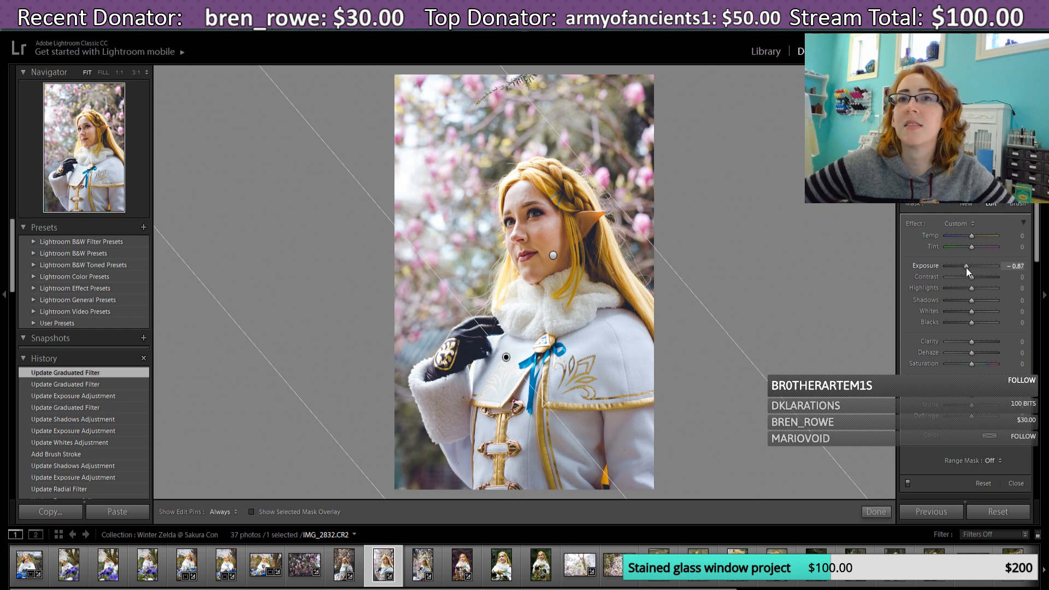
{"action": "left_click_drag", "start_coordinate": [966, 268], "coordinate": [966, 268]}
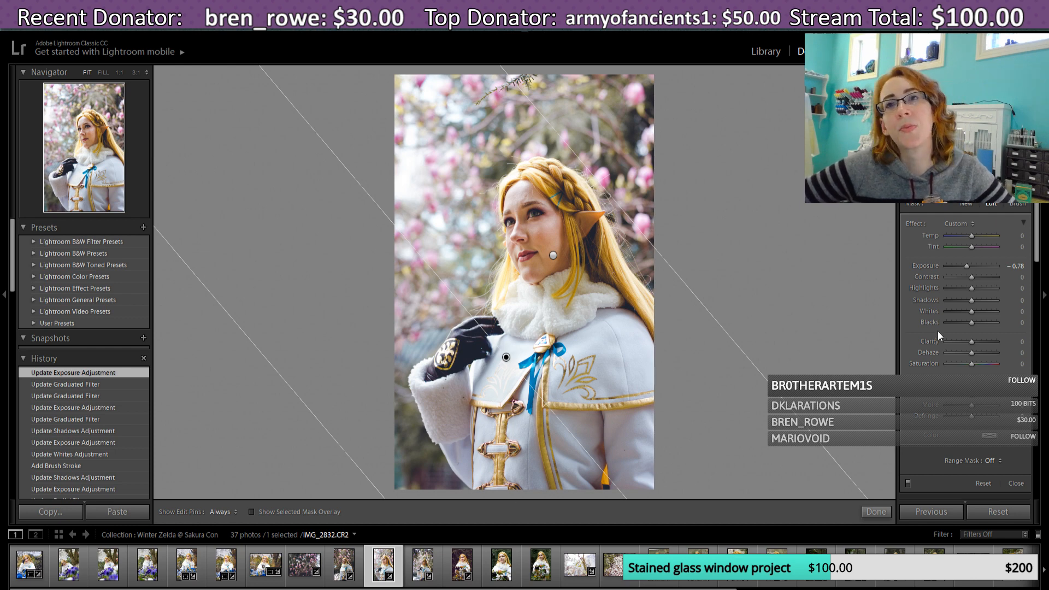
{"action": "left_click", "coordinate": [876, 512]}
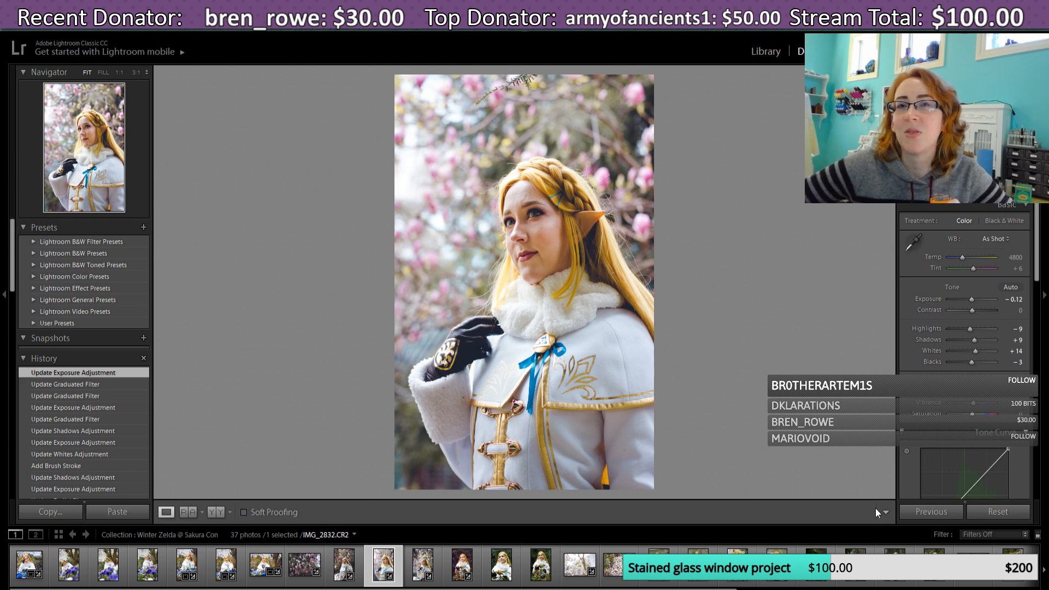
Step: Add a graduated filter over the background at the photo's left edge, set its Exposure to -0.70 and finish the filter edit
{"action": "key", "text": "k"}
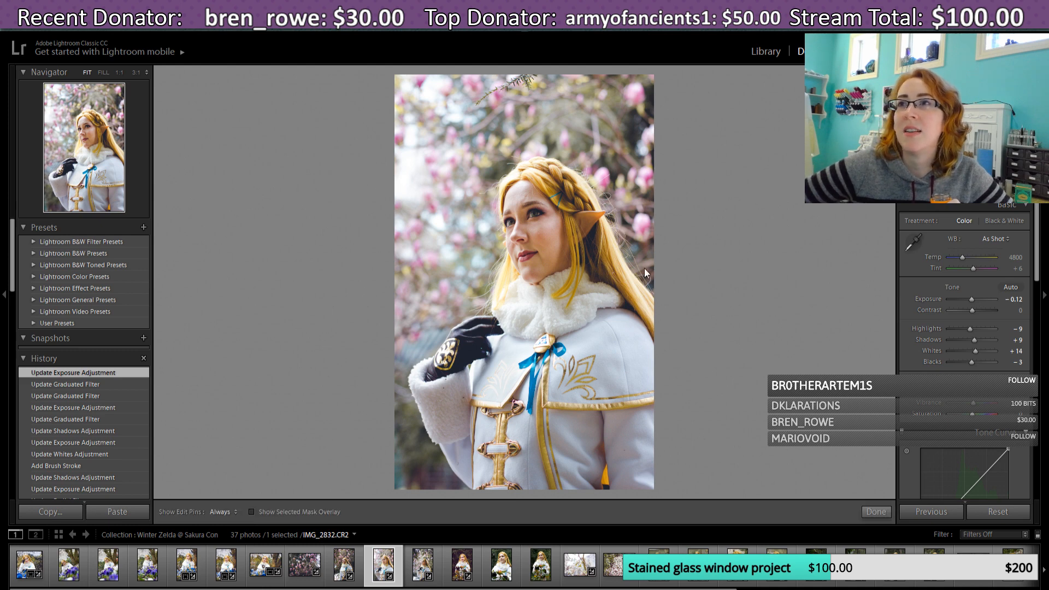
{"action": "left_click_drag", "start_coordinate": [388, 225], "coordinate": [590, 237]}
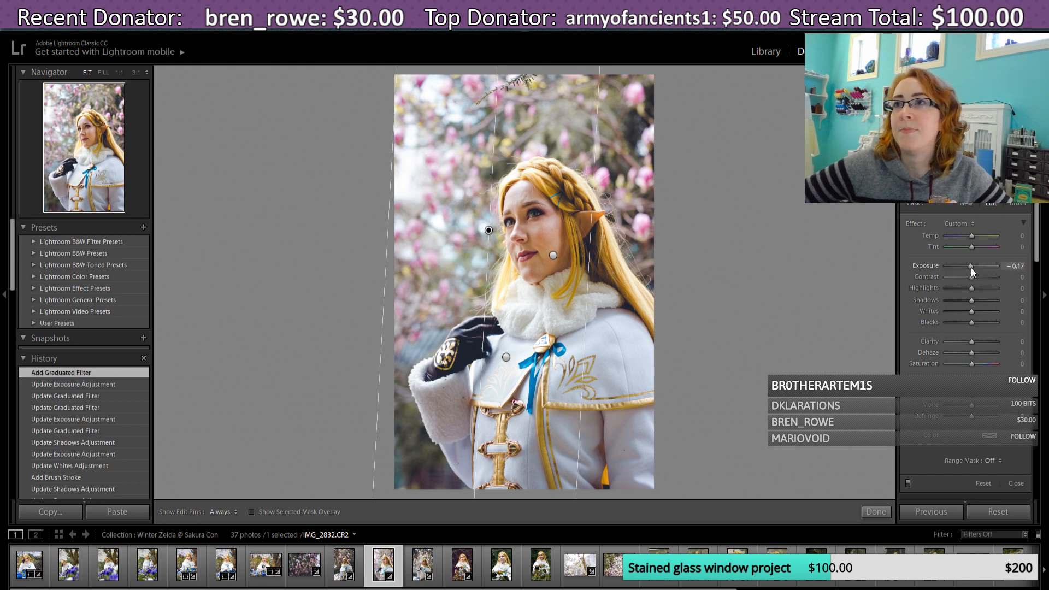
{"action": "left_click_drag", "start_coordinate": [968, 268], "coordinate": [971, 268]}
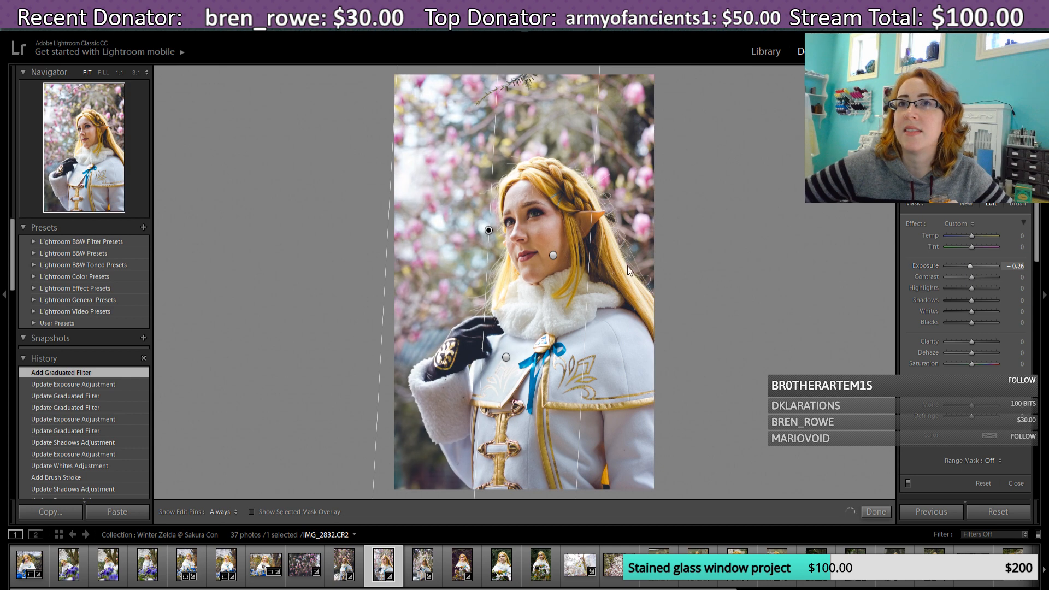
{"action": "left_click_drag", "start_coordinate": [481, 230], "coordinate": [414, 227]}
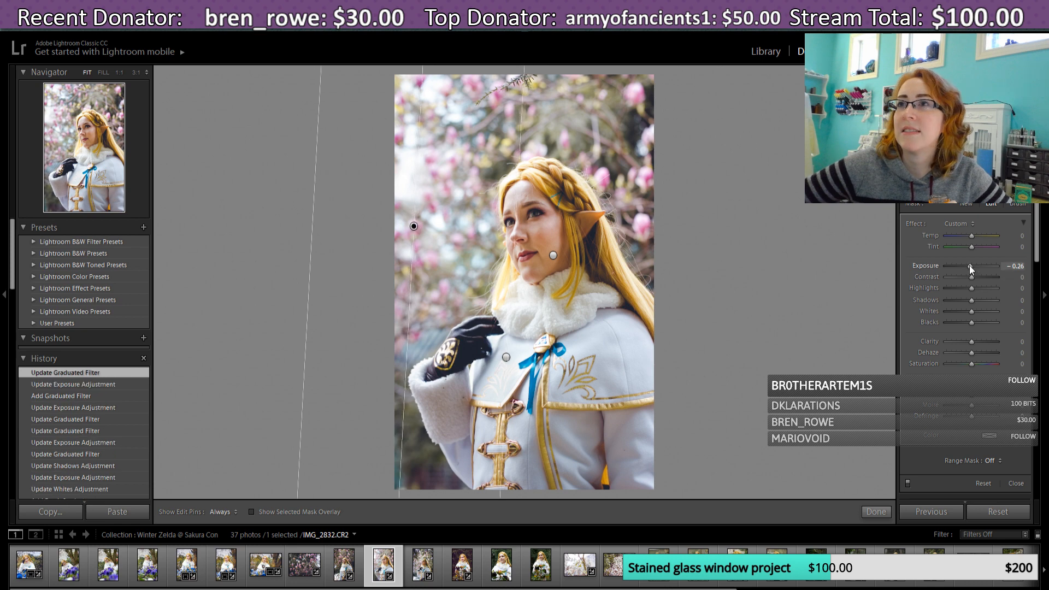
{"action": "left_click_drag", "start_coordinate": [969, 265], "coordinate": [965, 264]}
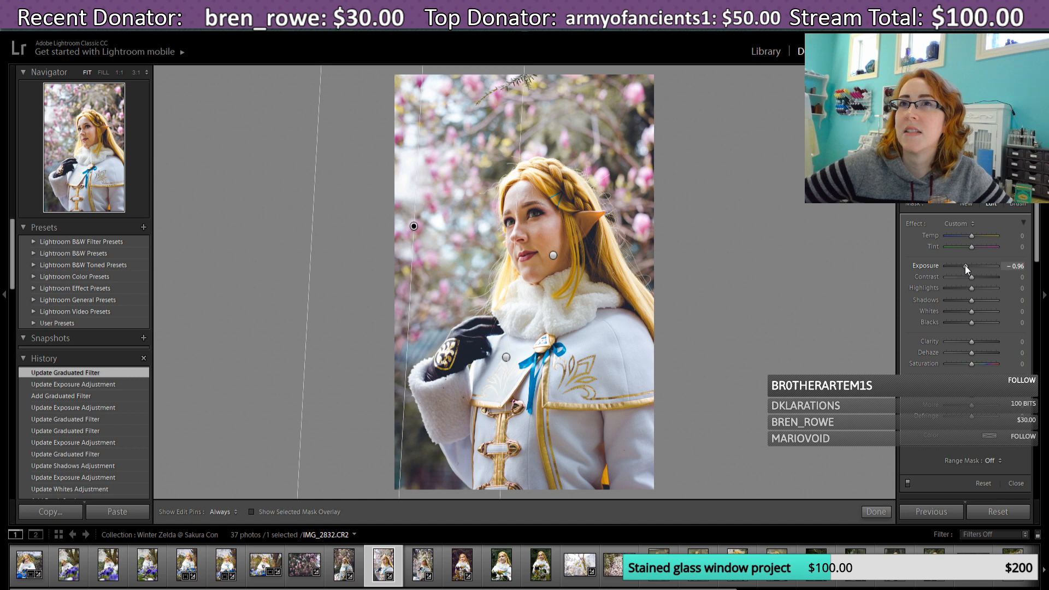
{"action": "left_click_drag", "start_coordinate": [965, 265], "coordinate": [966, 265]}
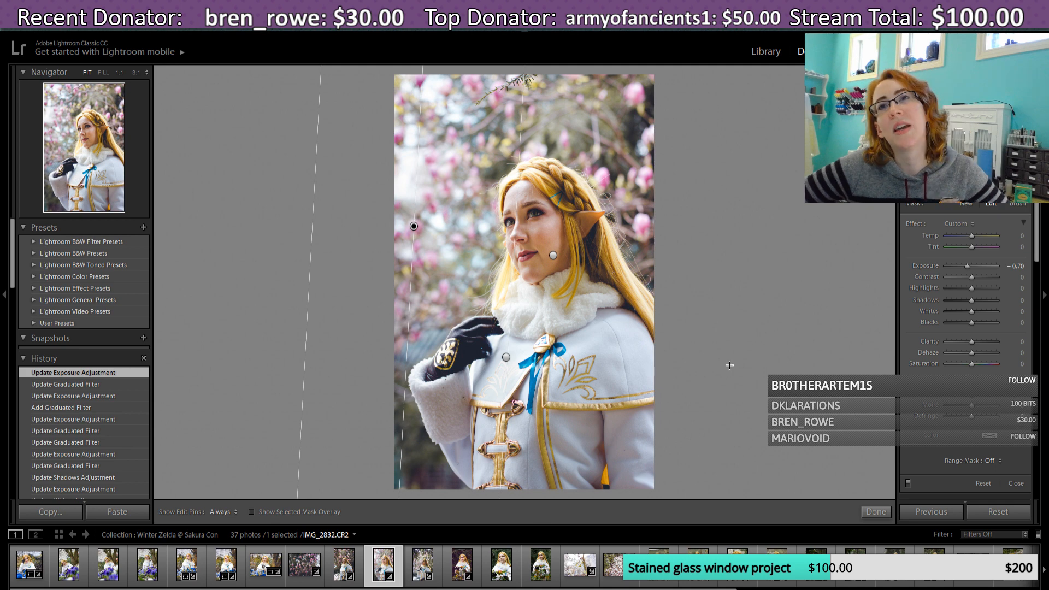
{"action": "left_click", "coordinate": [875, 512]}
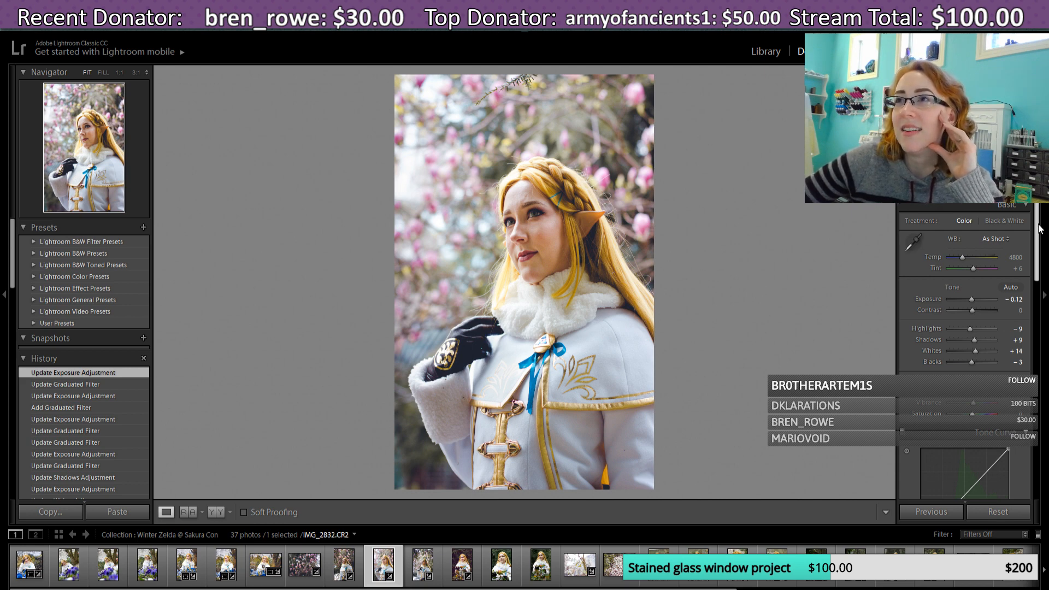
Step: Switch the tone curve to the RGB channel and pull its upper-midtone point down slightly
{"action": "left_click_drag", "start_coordinate": [1039, 224], "coordinate": [1046, 325]}
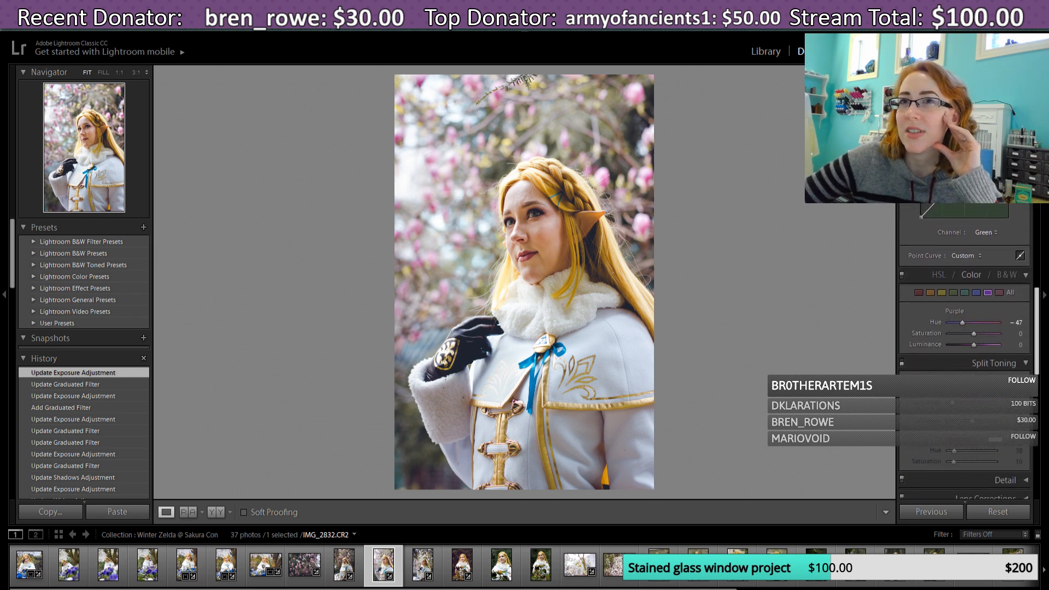
{"action": "scroll", "coordinate": [1047, 324], "scroll_direction": "down", "scroll_amount": 1}
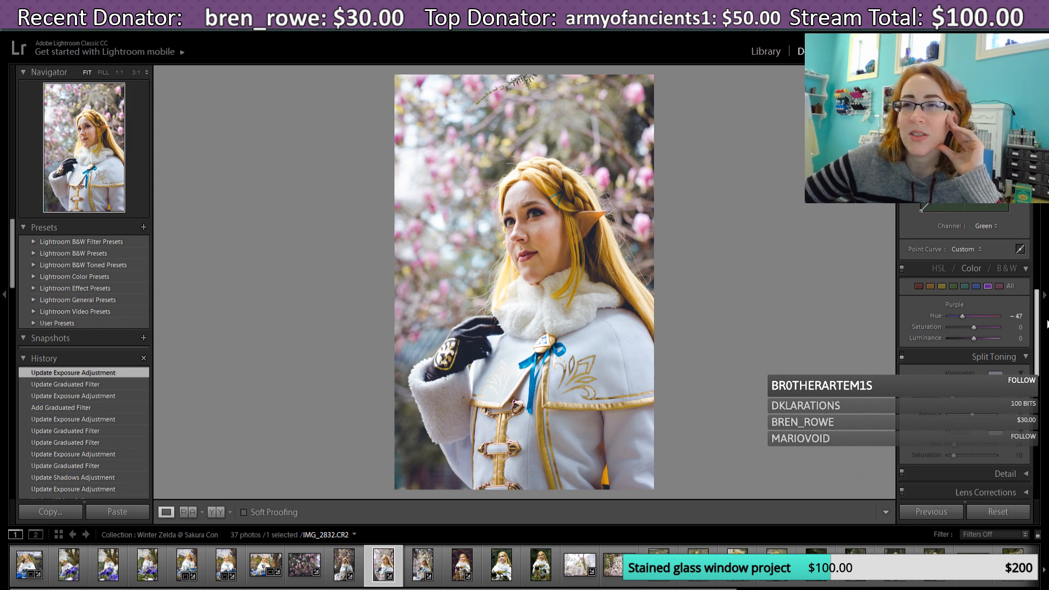
{"action": "left_click_drag", "start_coordinate": [1047, 324], "coordinate": [1047, 268]}
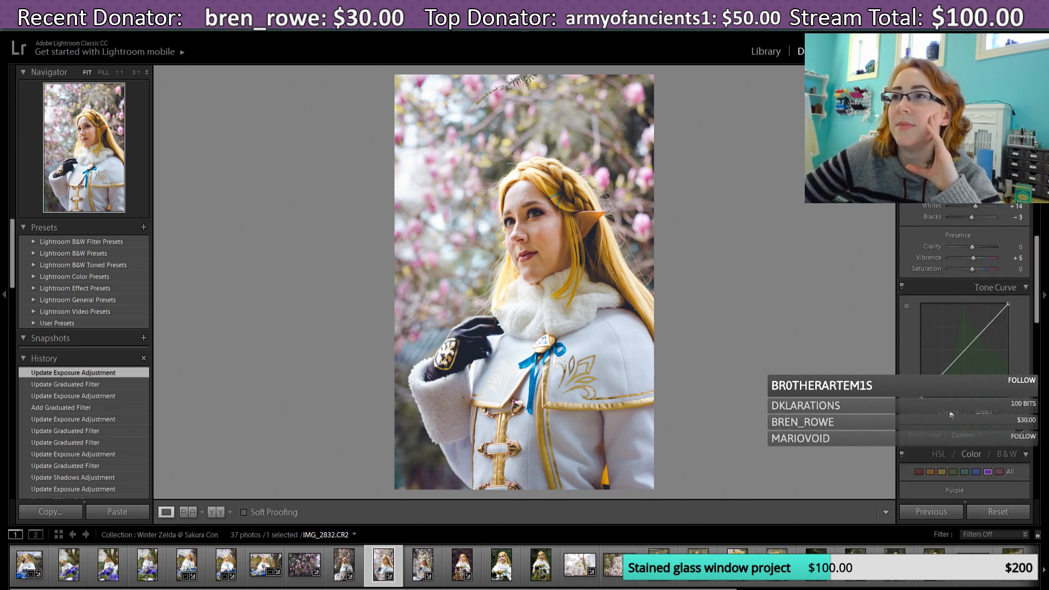
{"action": "left_click", "coordinate": [983, 415]}
{"action": "left_click", "coordinate": [962, 424]}
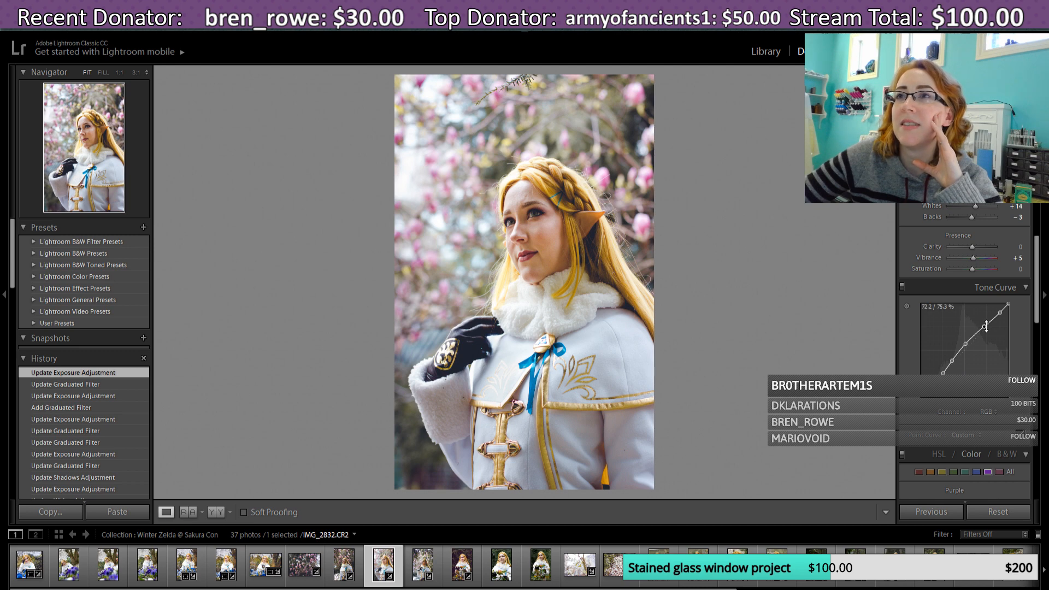
{"action": "left_click_drag", "start_coordinate": [985, 327], "coordinate": [984, 329]}
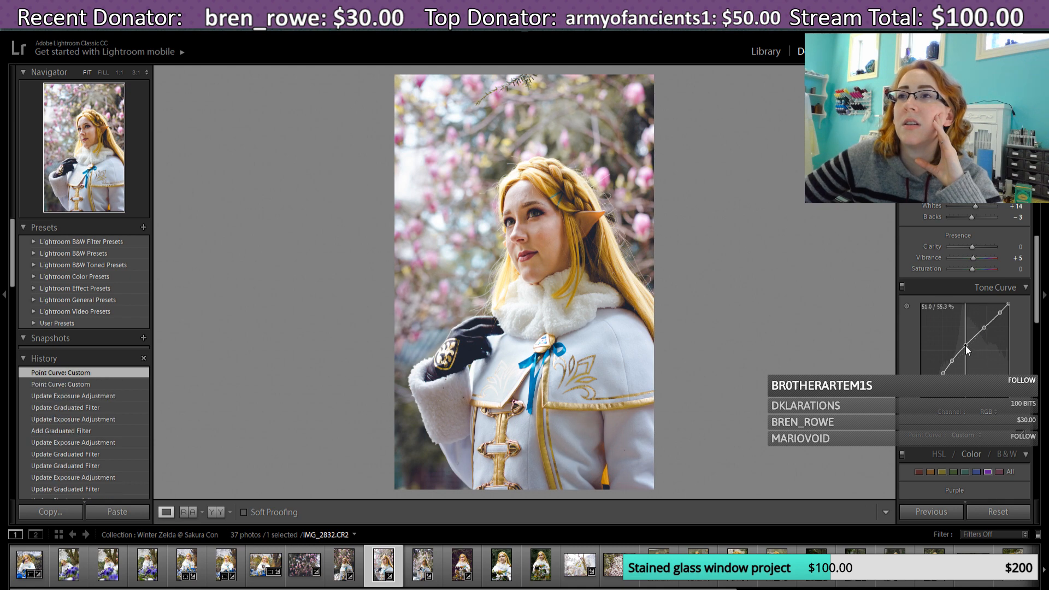
Step: Try adjusting the RGB curve's midpoint and flattening the curve, and restore the earliest custom point-curve state from the history
{"action": "left_click", "coordinate": [966, 345]}
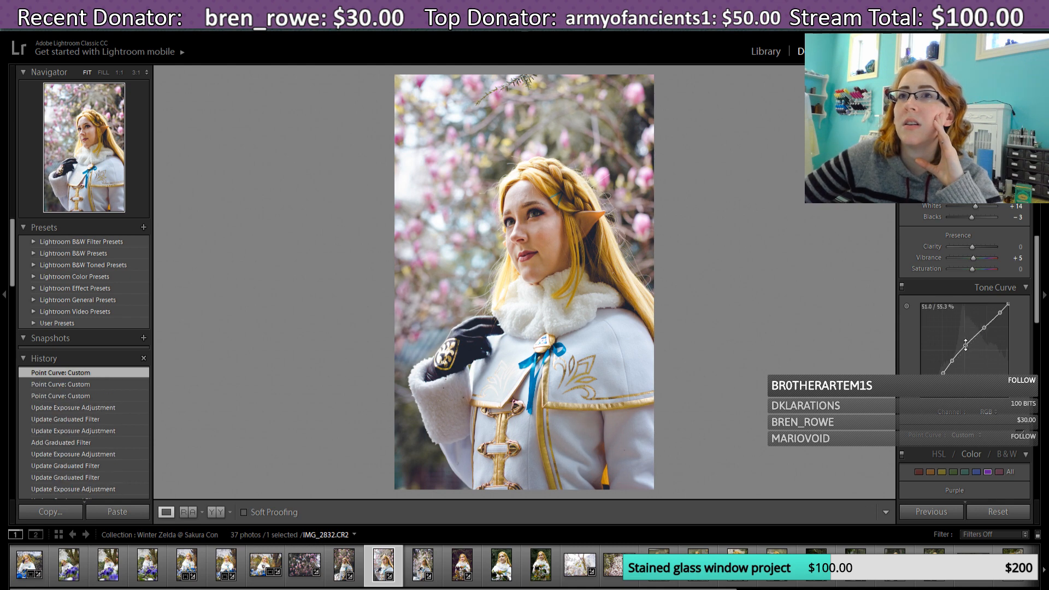
{"action": "right_click", "coordinate": [965, 346]}
{"action": "left_click", "coordinate": [987, 369]}
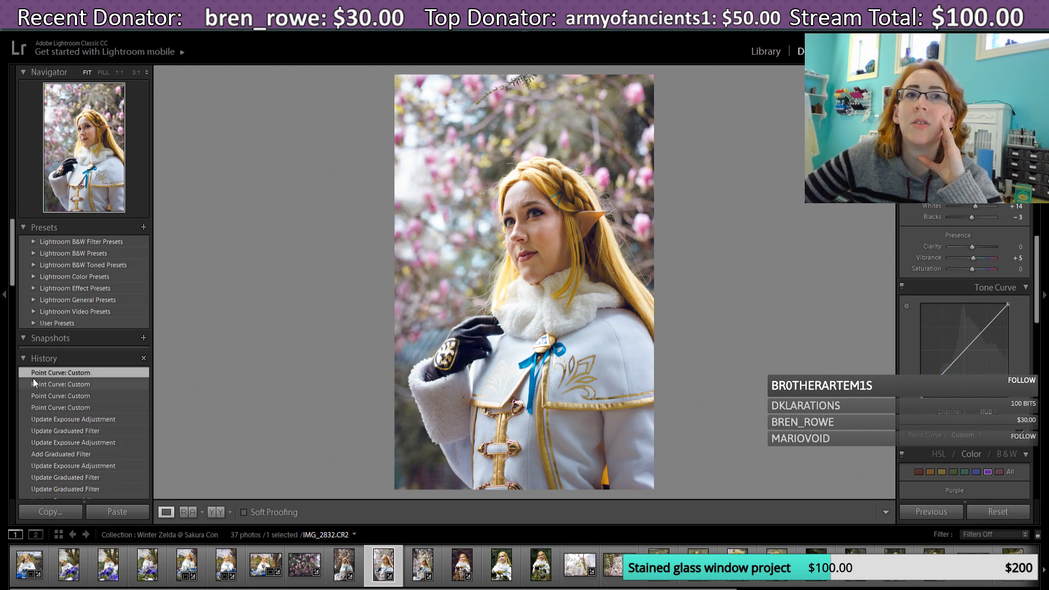
{"action": "left_click", "coordinate": [48, 386]}
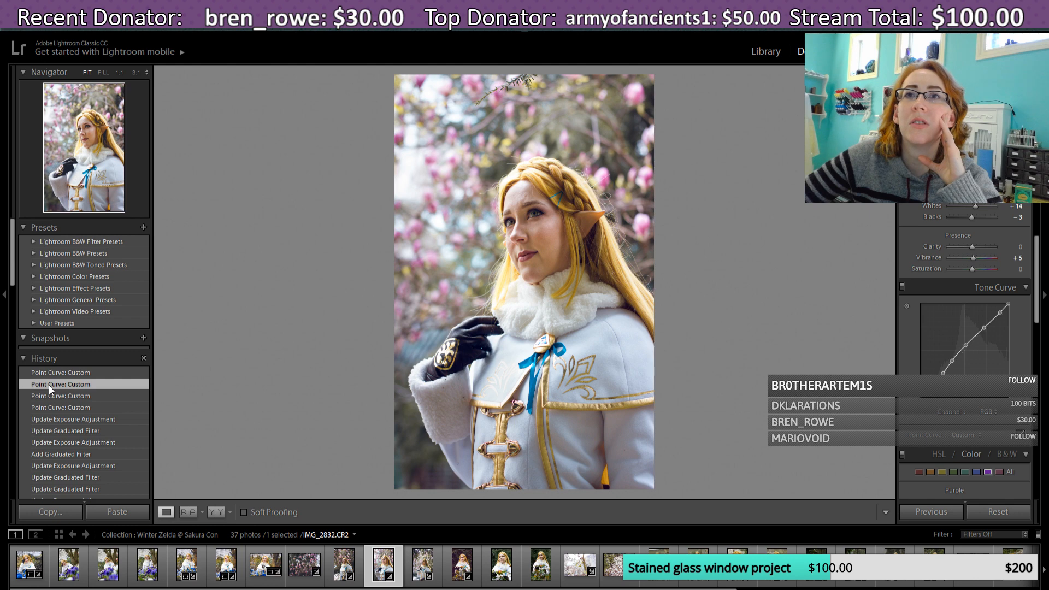
{"action": "left_click", "coordinate": [54, 410]}
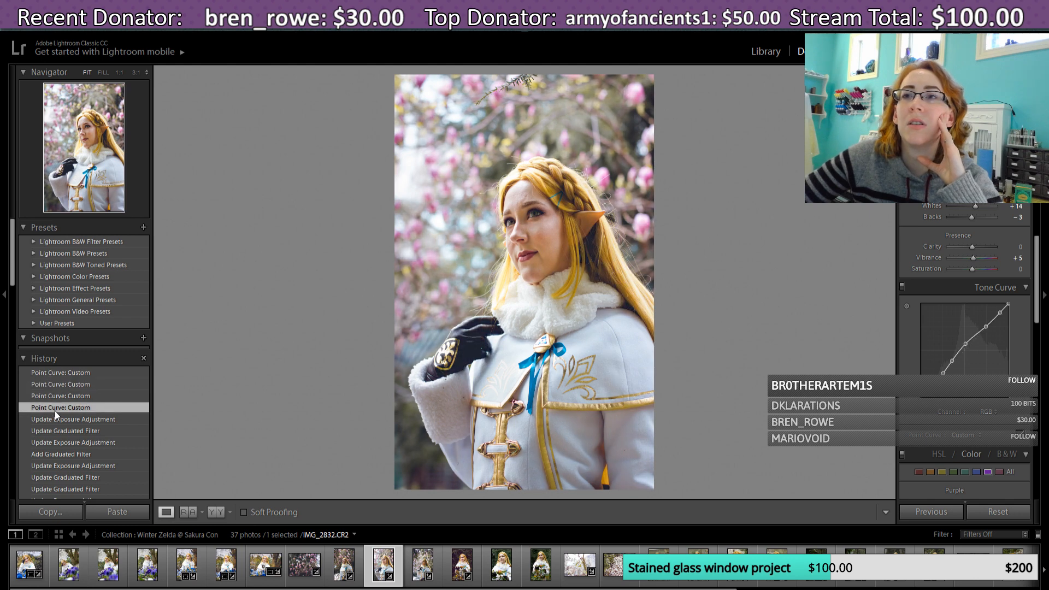
Step: Compare with IMG_2834, return to IMG_2832 and lower the RGB curve's upper-midtone point to about 70.2 / 72.2 %
{"action": "left_click", "coordinate": [422, 570]}
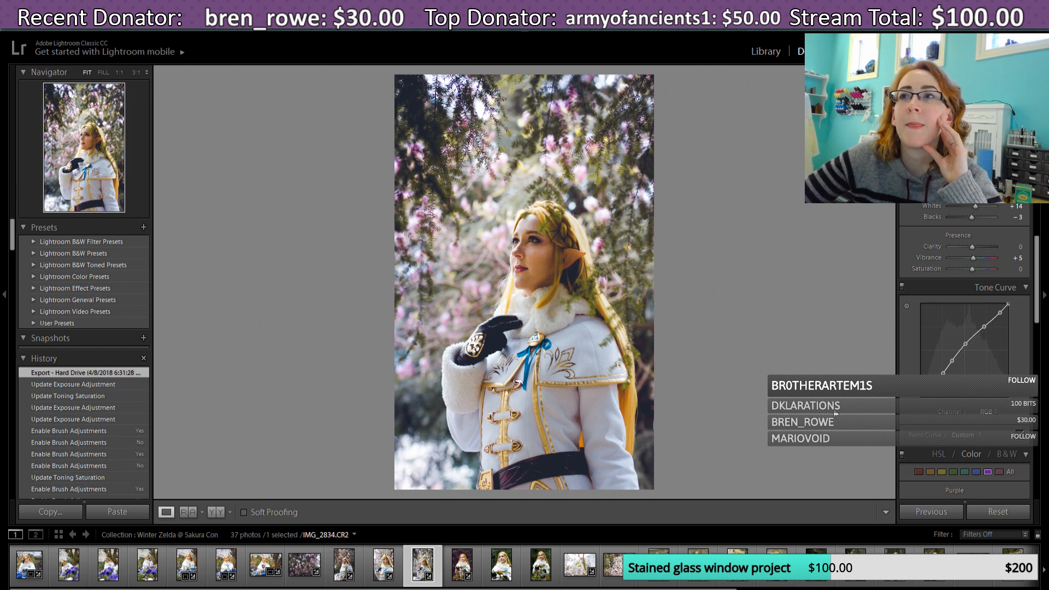
{"action": "left_click", "coordinate": [383, 565]}
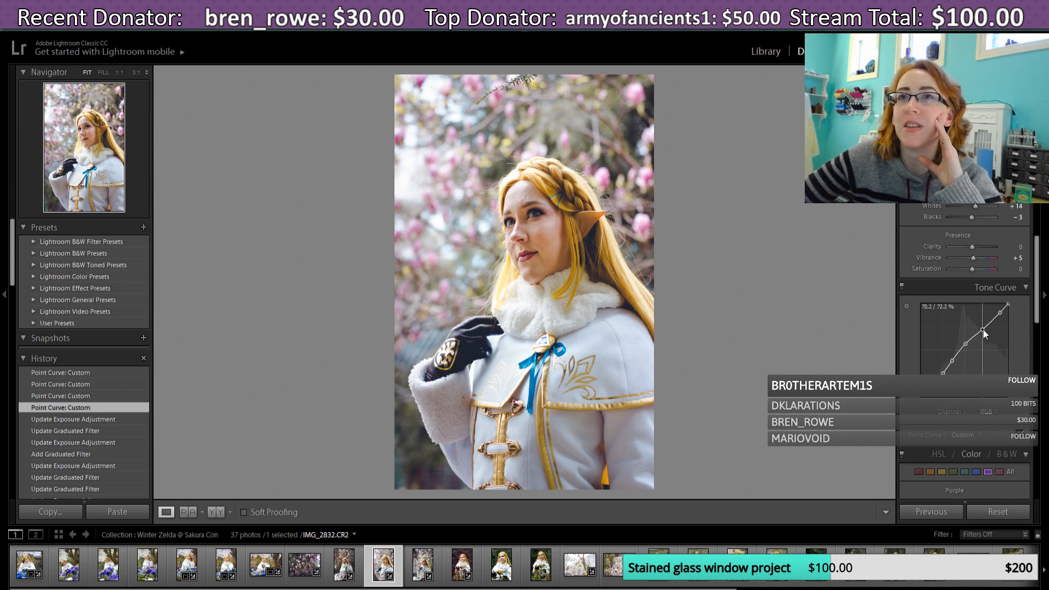
{"action": "left_click", "coordinate": [981, 330]}
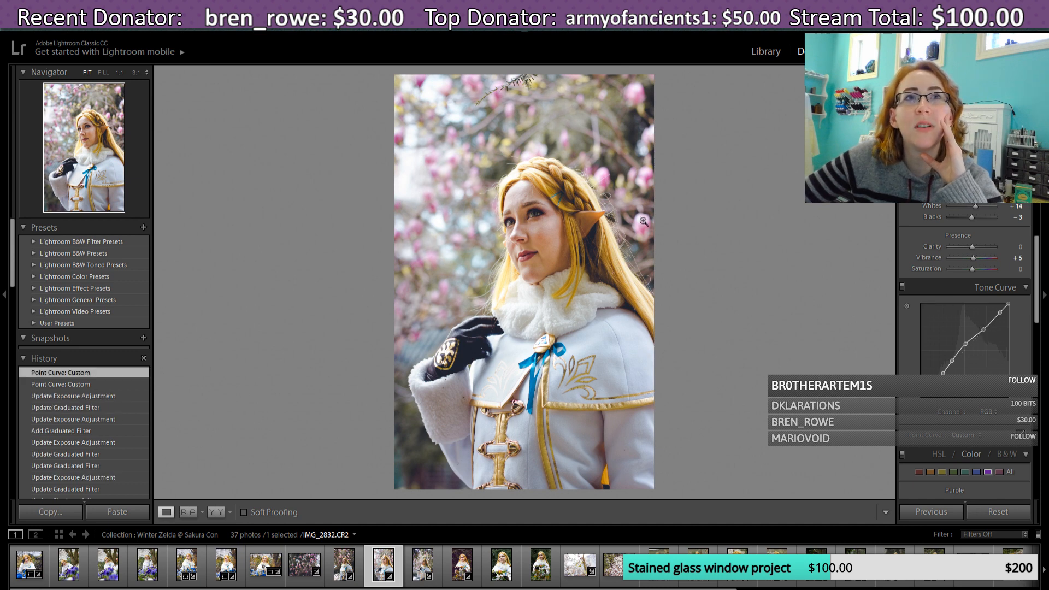
Step: Start a new adjustment brush with a magenta color tint of hue 305 and saturation 23%, and reset its Exposure to 0.00
{"action": "scroll", "coordinate": [1037, 300], "scroll_direction": "down", "scroll_amount": 3}
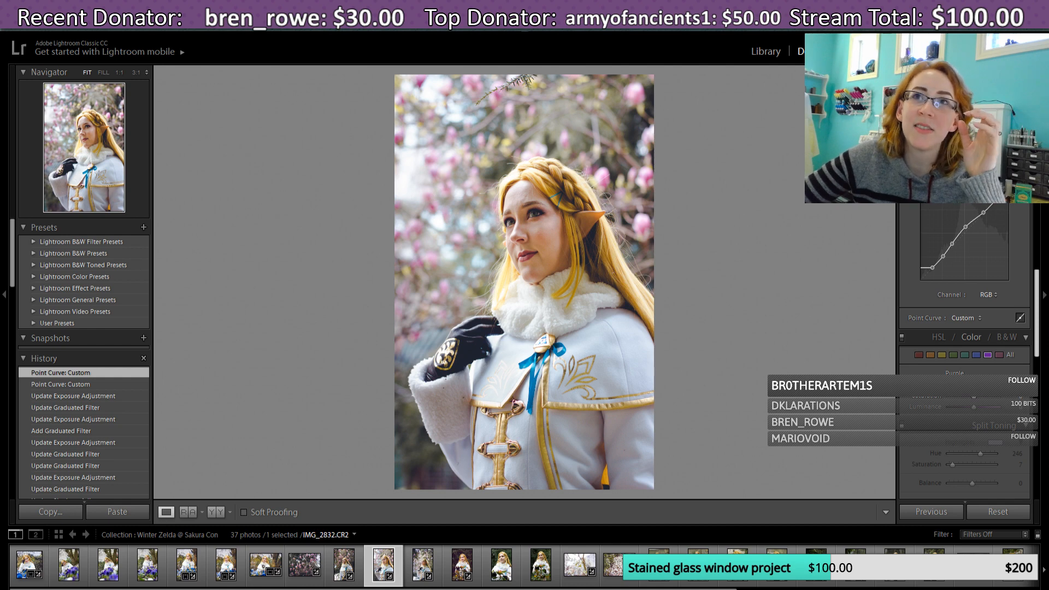
{"action": "scroll", "coordinate": [1046, 283], "scroll_direction": "up", "scroll_amount": 5}
{"action": "left_click_drag", "start_coordinate": [1038, 266], "coordinate": [1044, 221]}
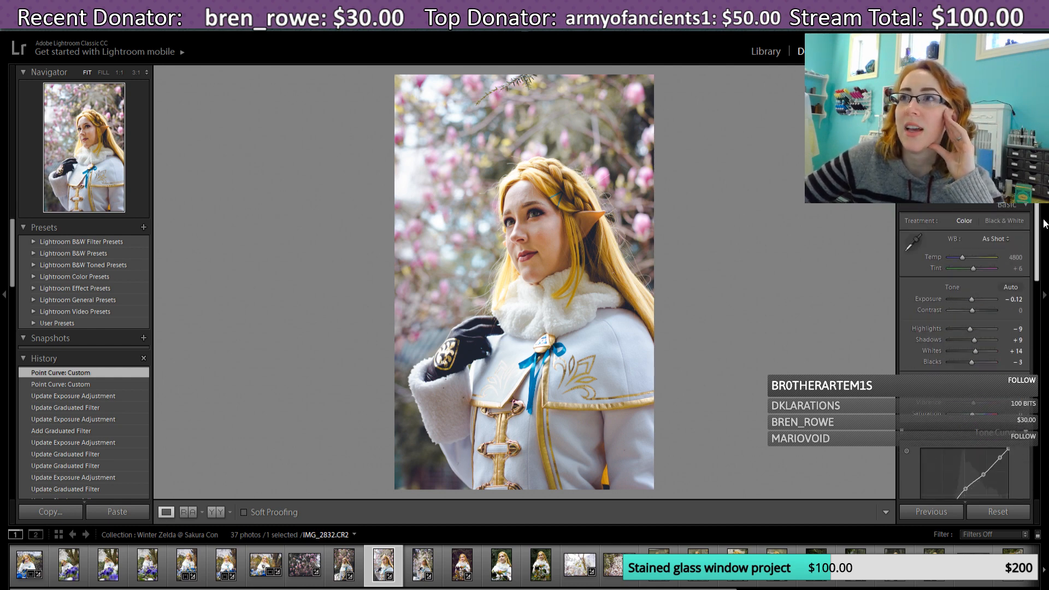
{"action": "left_click", "coordinate": [971, 190]}
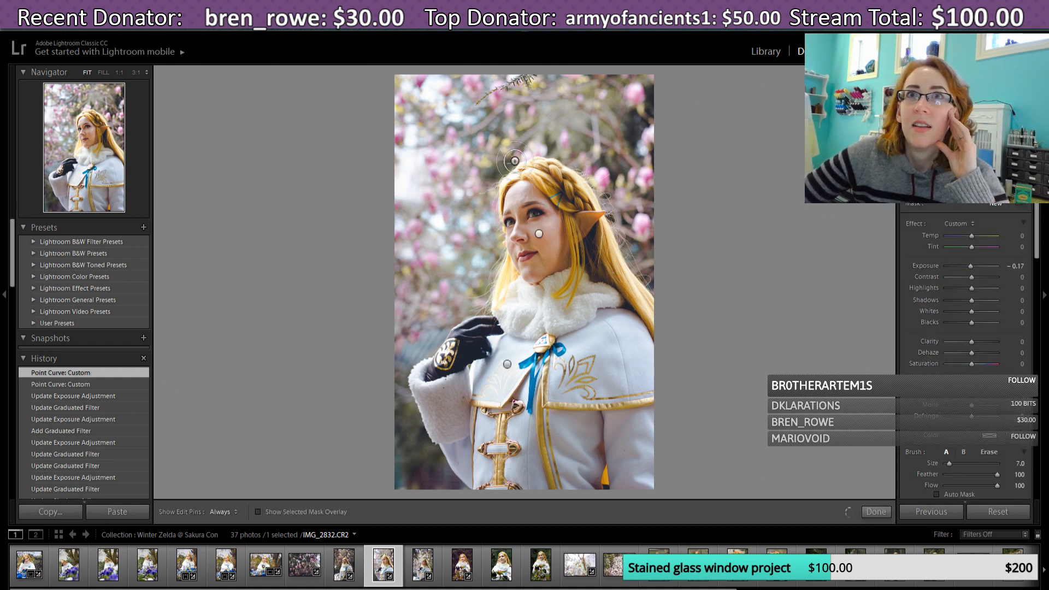
{"action": "left_click", "coordinate": [988, 437]}
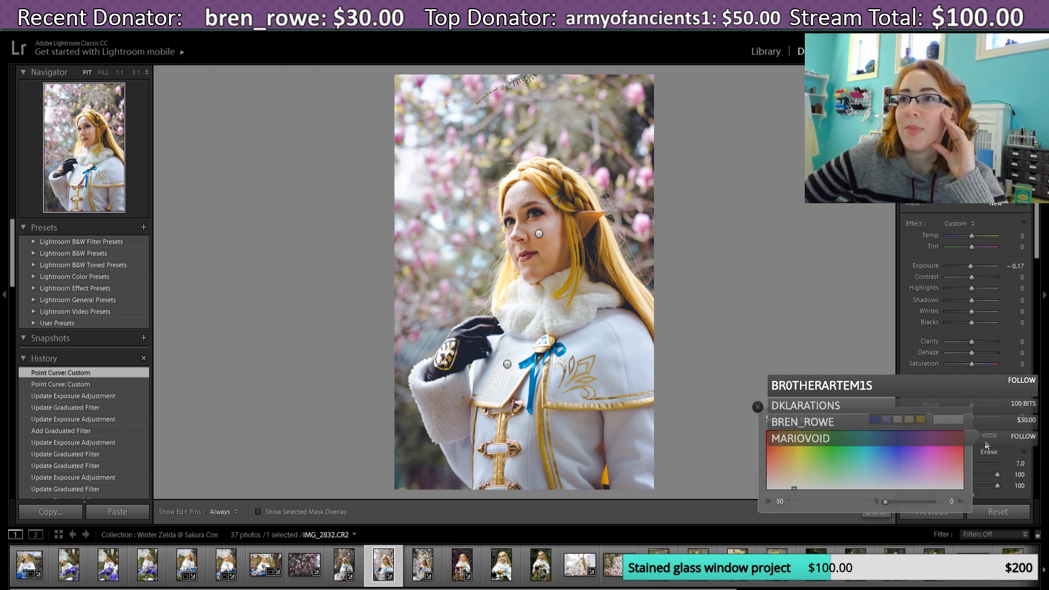
{"action": "left_click", "coordinate": [928, 458]}
{"action": "left_click_drag", "start_coordinate": [927, 458], "coordinate": [934, 475]}
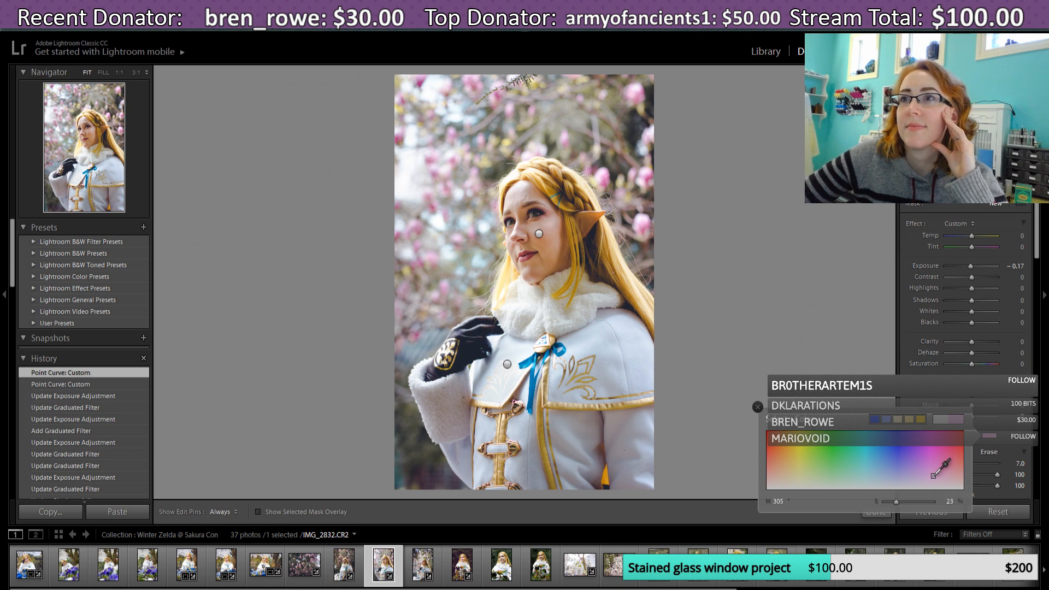
{"action": "left_click", "coordinate": [758, 407]}
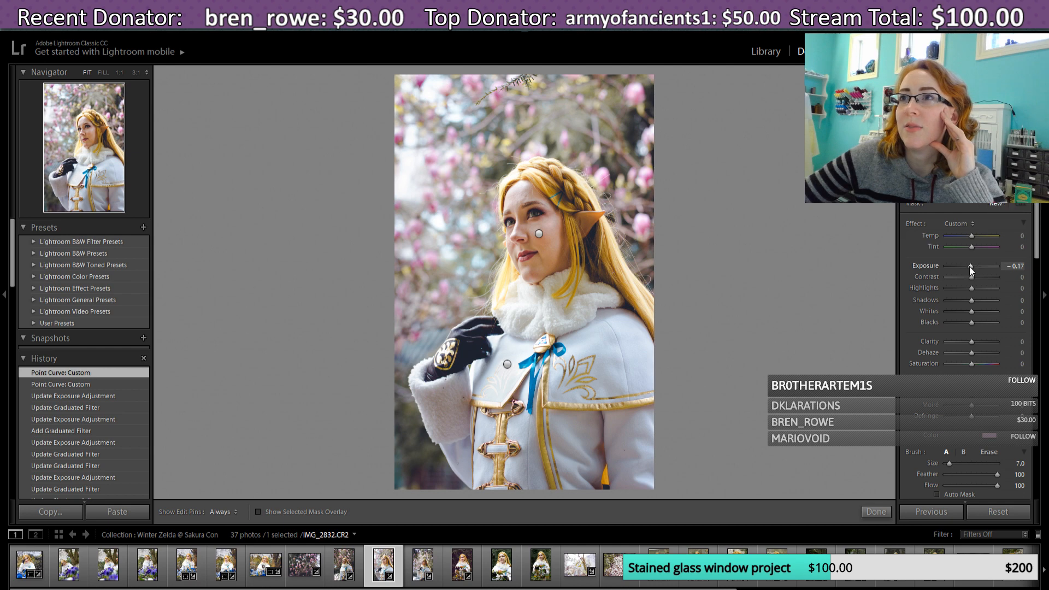
{"action": "left_click_drag", "start_coordinate": [970, 266], "coordinate": [972, 266]}
Step: Set the brush size to 14 and paint the magenta tint over the pink blossoms in the background
{"action": "scroll", "coordinate": [634, 194], "scroll_direction": "up", "scroll_amount": 6}
{"action": "key", "text": "h"}
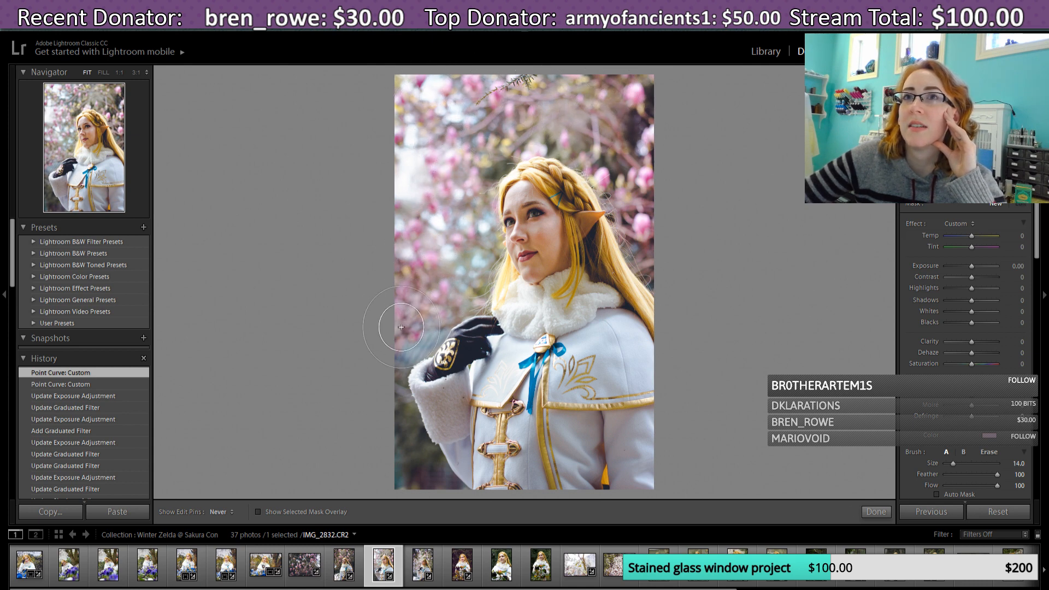
{"action": "key", "text": "h"}
{"action": "left_click", "coordinate": [639, 223]}
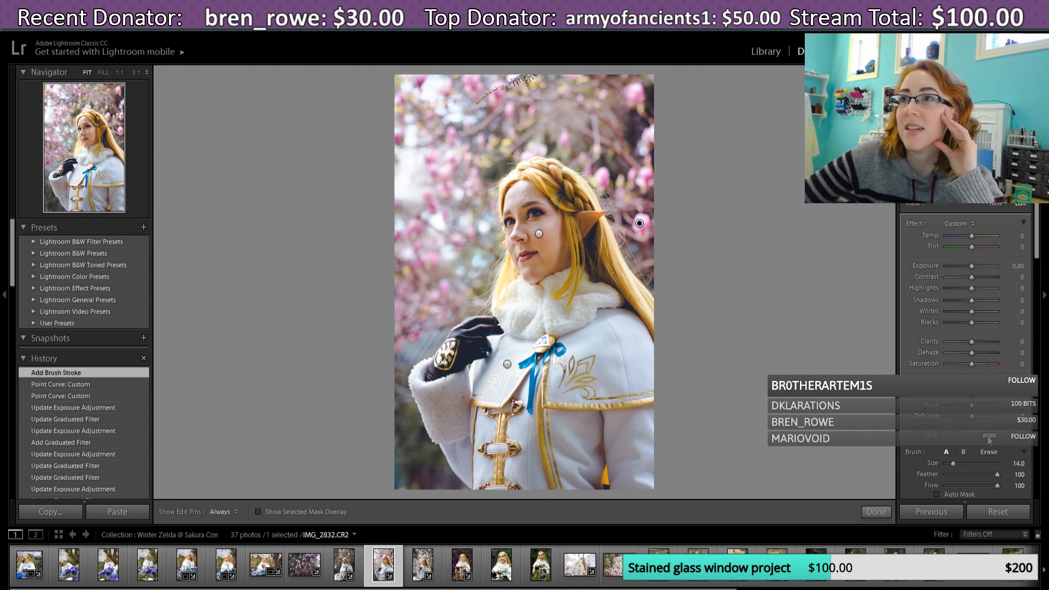
Step: Try the blossom brush's tint saturation at 12%, set it to 19% and finish the brush edit
{"action": "left_click", "coordinate": [988, 437]}
{"action": "left_click_drag", "start_coordinate": [897, 503], "coordinate": [892, 503]}
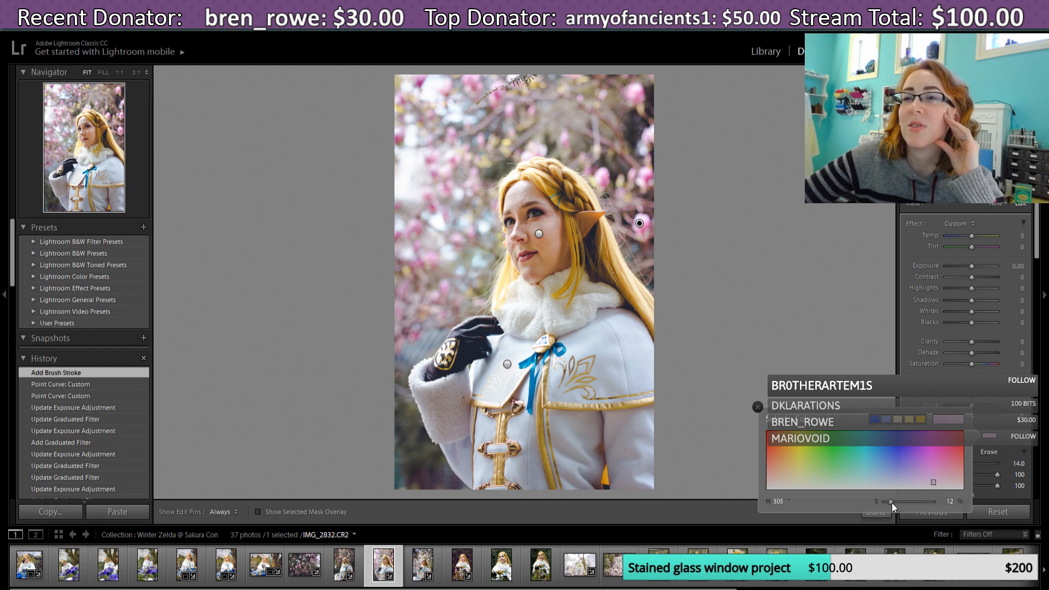
{"action": "left_click_drag", "start_coordinate": [892, 503], "coordinate": [894, 503]}
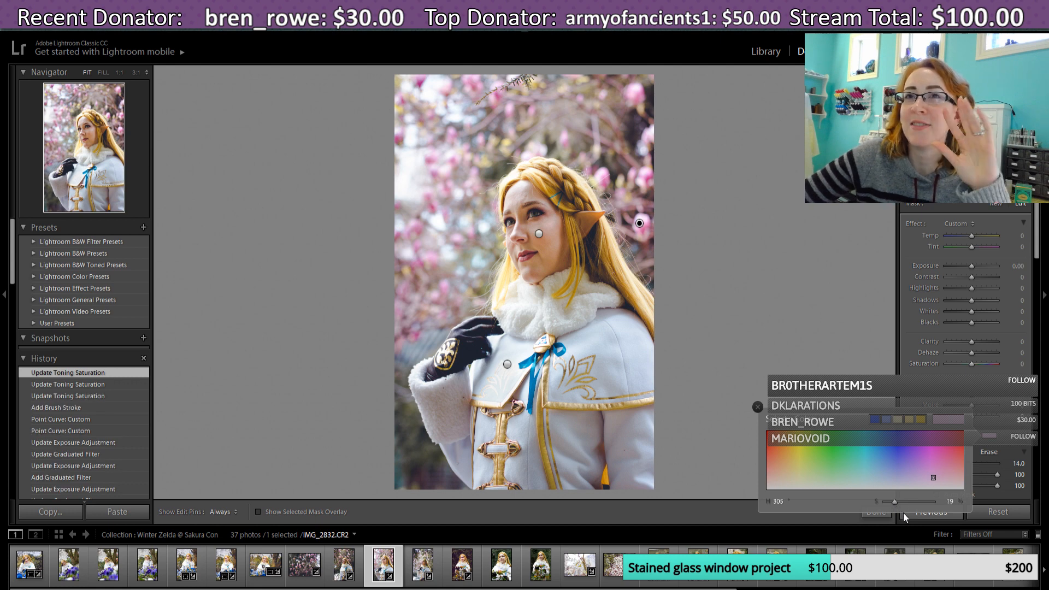
{"action": "left_click", "coordinate": [761, 406]}
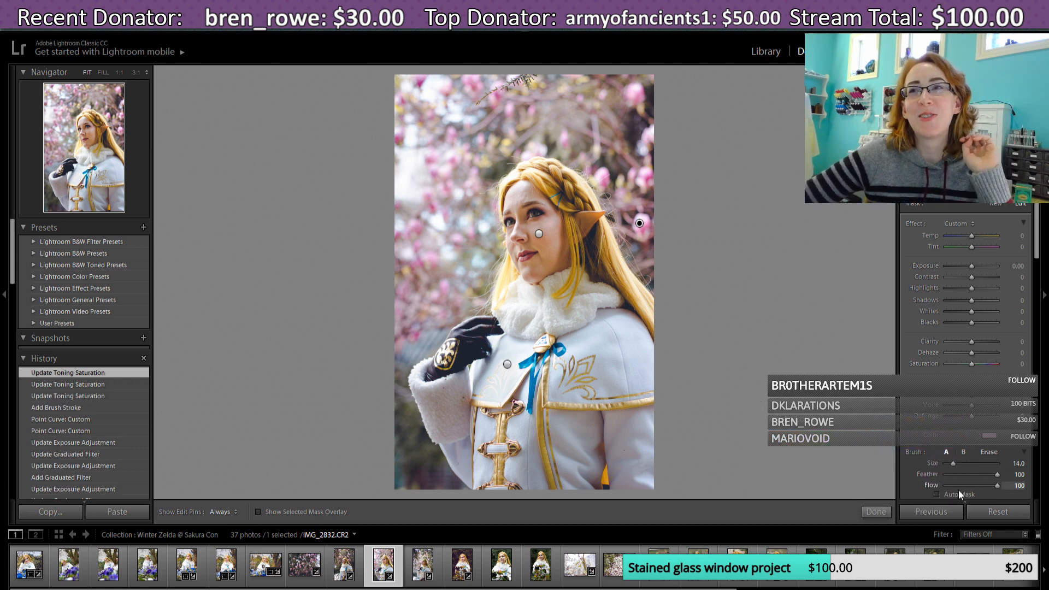
{"action": "left_click", "coordinate": [870, 512]}
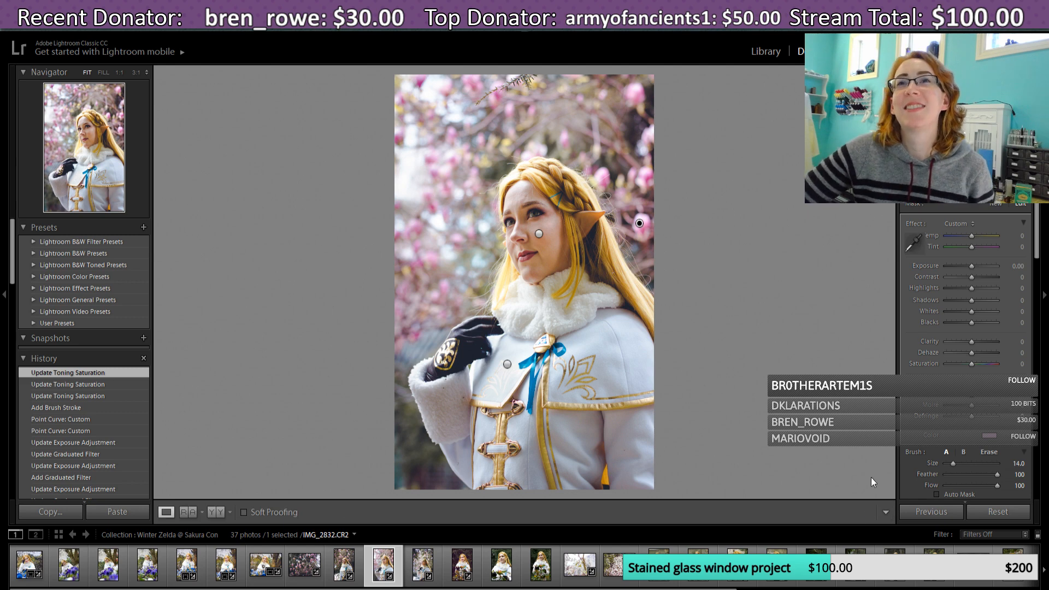
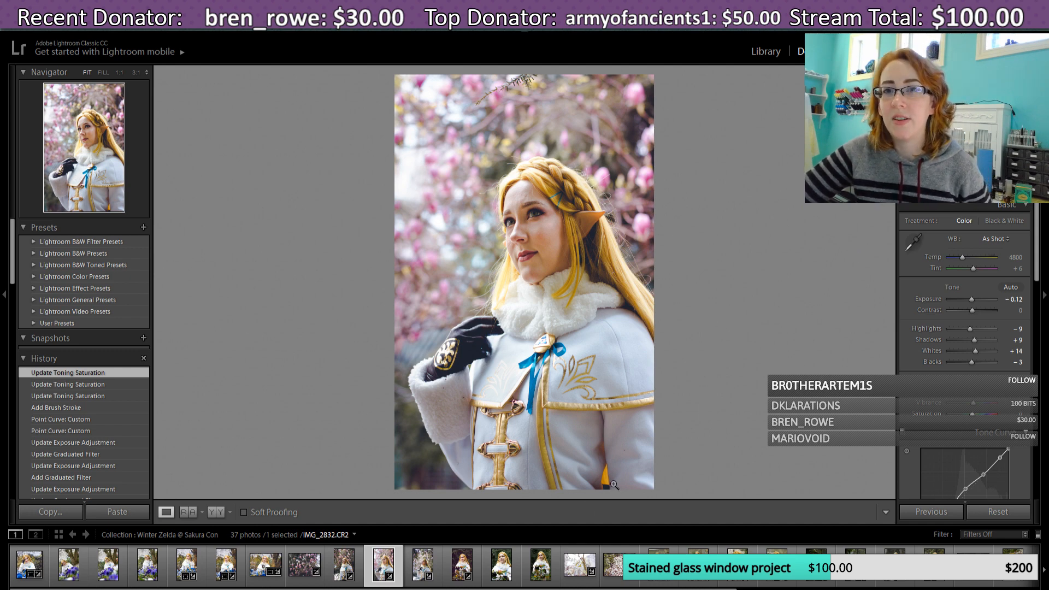
Step: Review IMG_2846 and IMG_2848, and return to IMG_2846 for comparison
{"action": "left_click", "coordinate": [465, 570]}
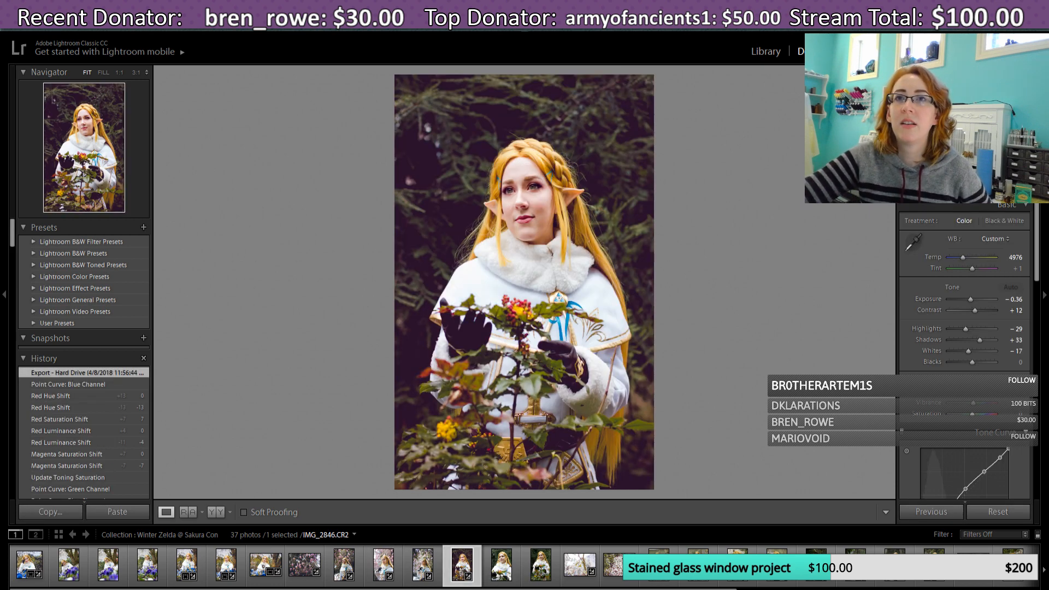
{"action": "left_click", "coordinate": [499, 570]}
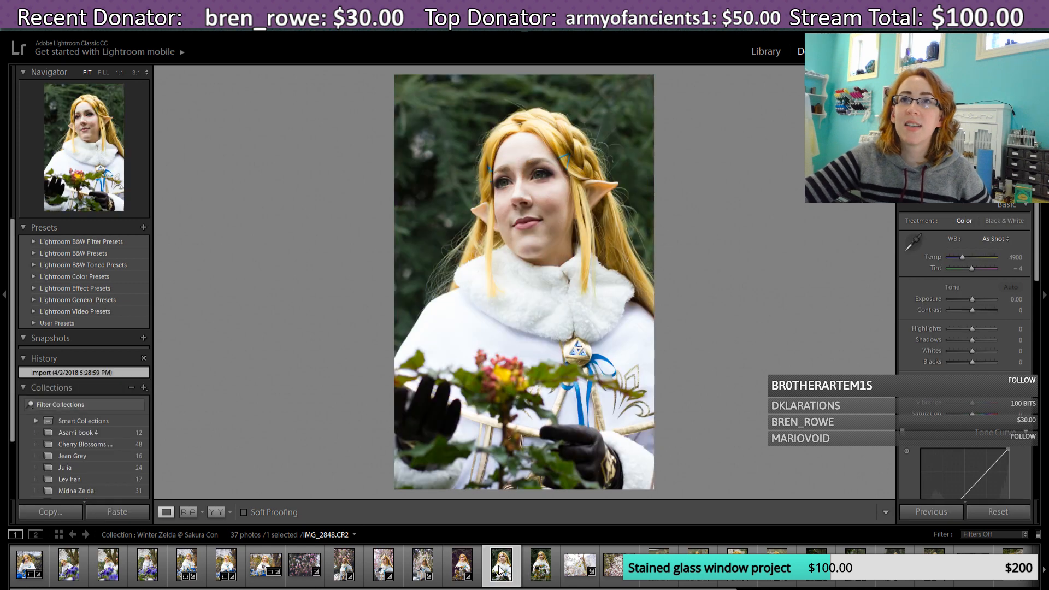
{"action": "left_click", "coordinate": [459, 567]}
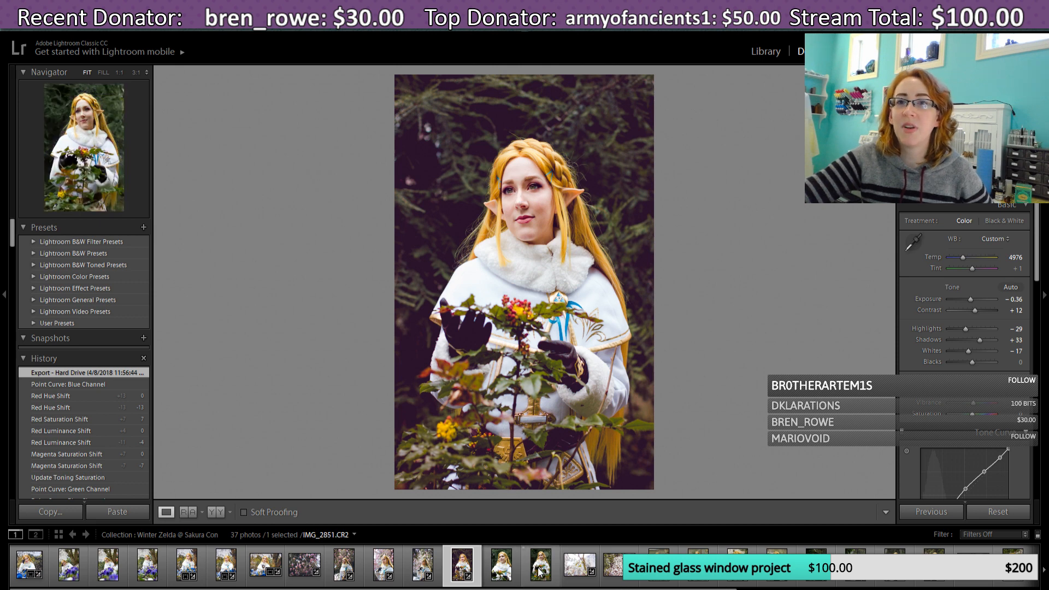
Step: Open IMG_2859, the kneeling portrait beside the tree trunk, and paste the copied develop settings onto it
{"action": "left_click", "coordinate": [658, 563]}
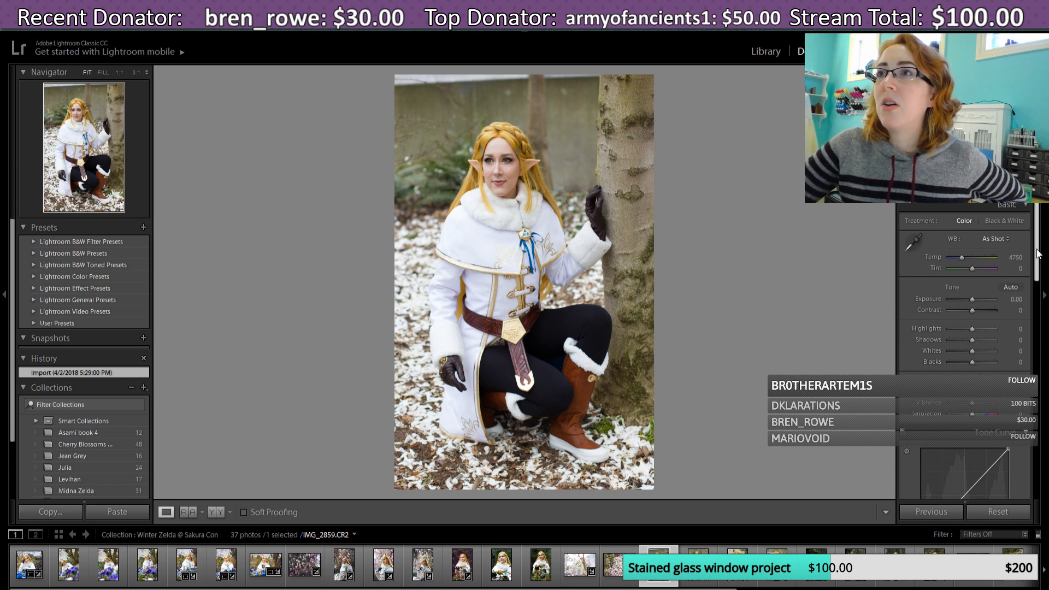
{"action": "scroll", "coordinate": [1038, 257], "scroll_direction": "down", "scroll_amount": 5}
{"action": "scroll", "coordinate": [965, 350], "scroll_direction": "down", "scroll_amount": 5}
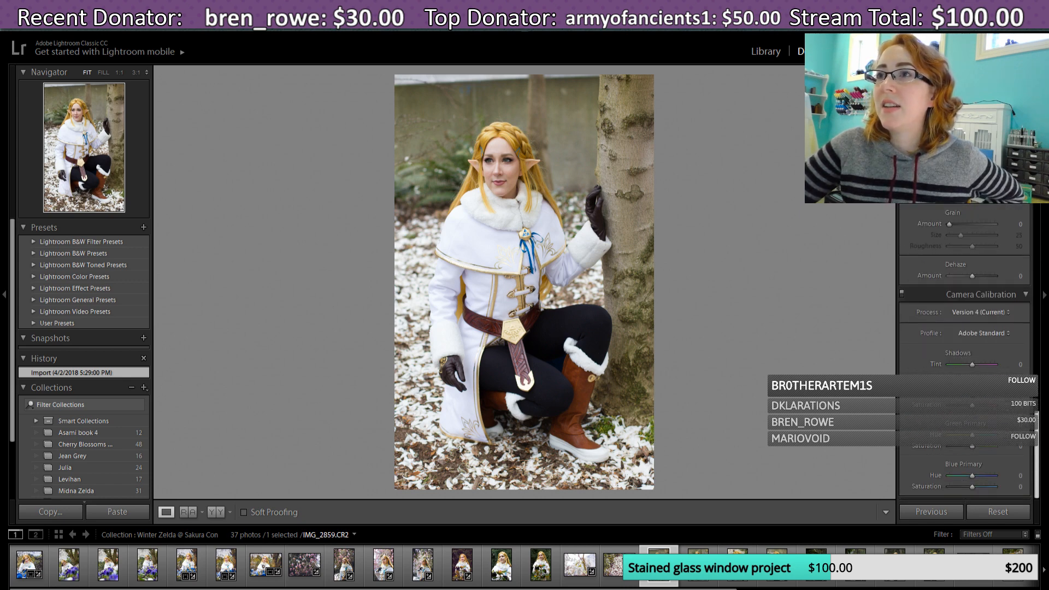
{"action": "scroll", "coordinate": [964, 350], "scroll_direction": "up", "scroll_amount": 10}
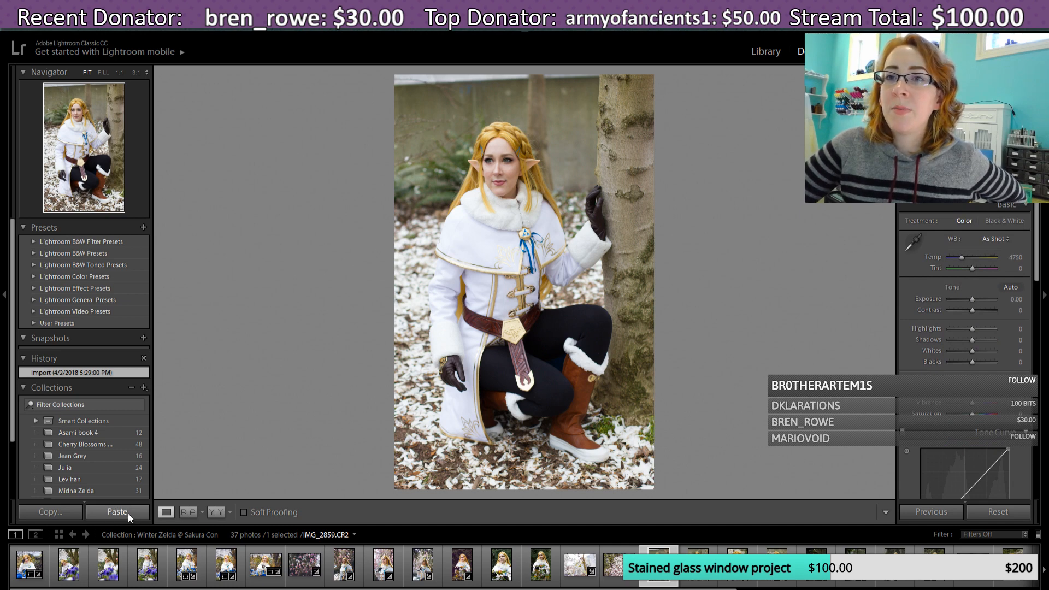
{"action": "left_click", "coordinate": [128, 513]}
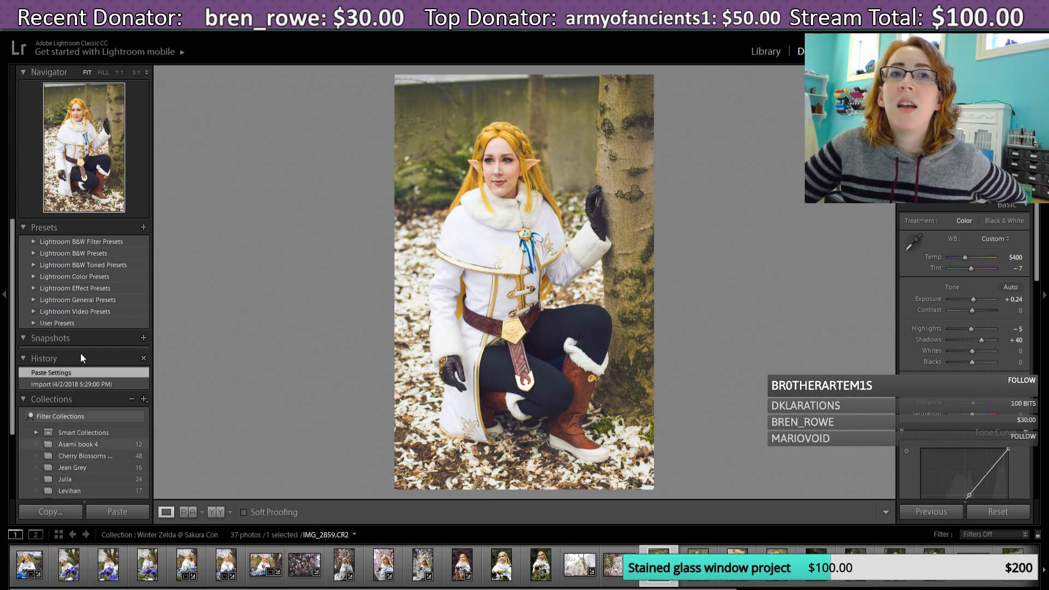
Step: Revert IMG_2859 to its import state, compare it with IMG_2832 and IMG_2829, and return to IMG_2859
{"action": "left_click", "coordinate": [70, 385]}
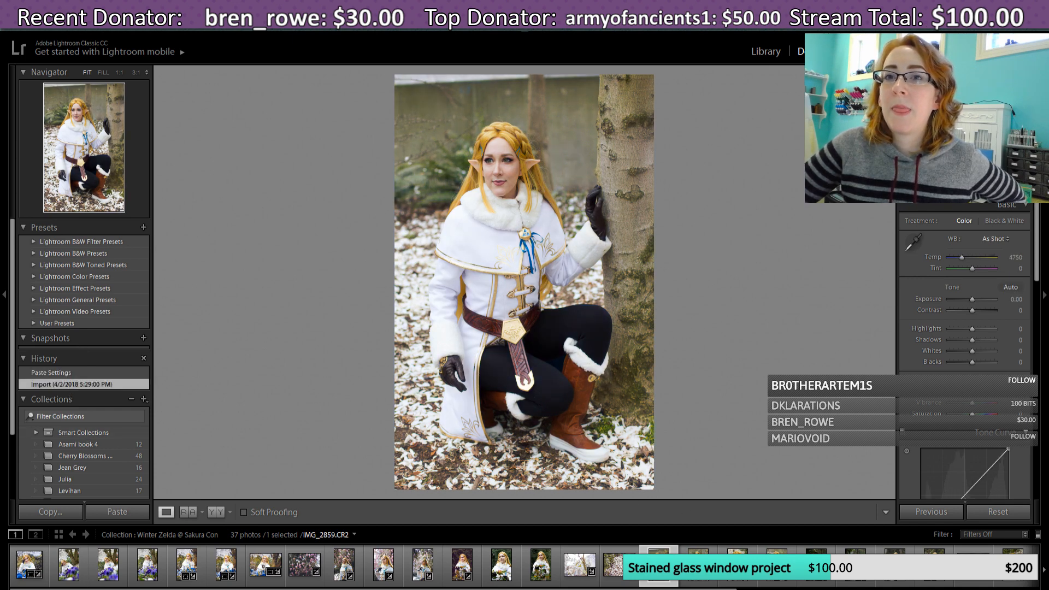
{"action": "left_click", "coordinate": [382, 568]}
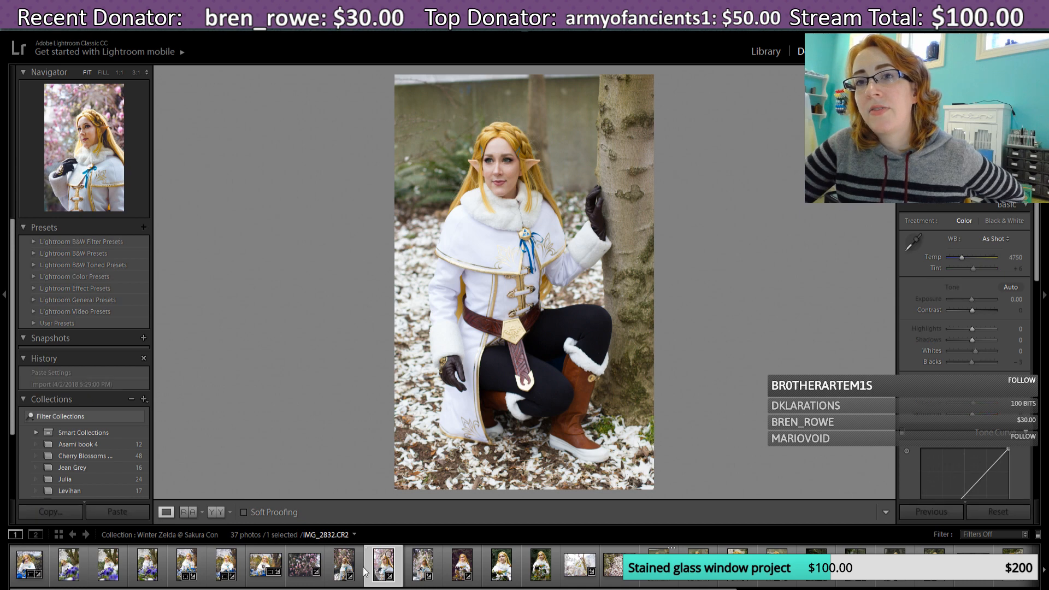
{"action": "left_click", "coordinate": [343, 565]}
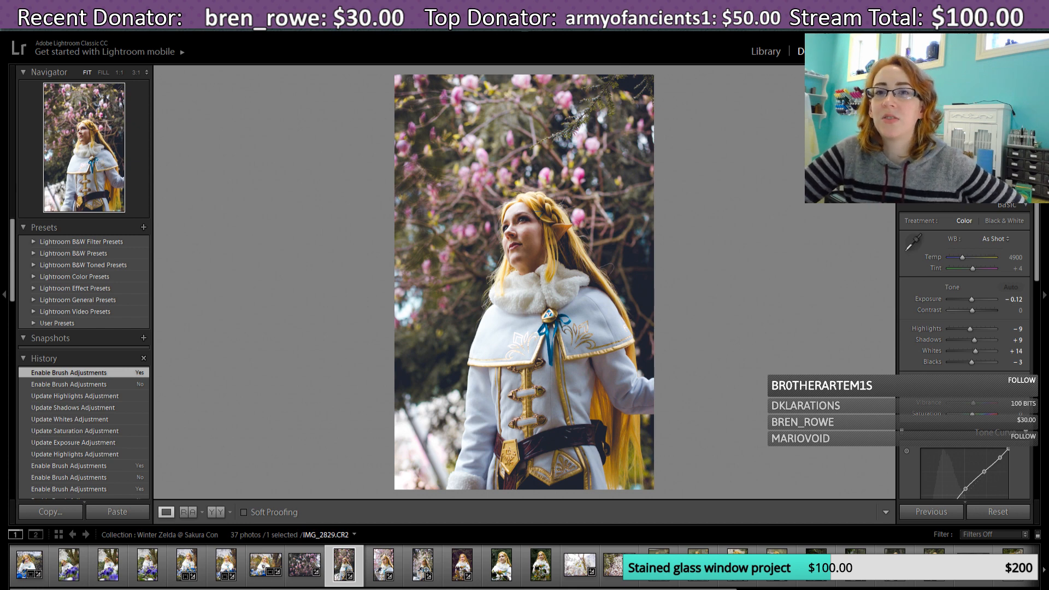
{"action": "left_click", "coordinate": [383, 566]}
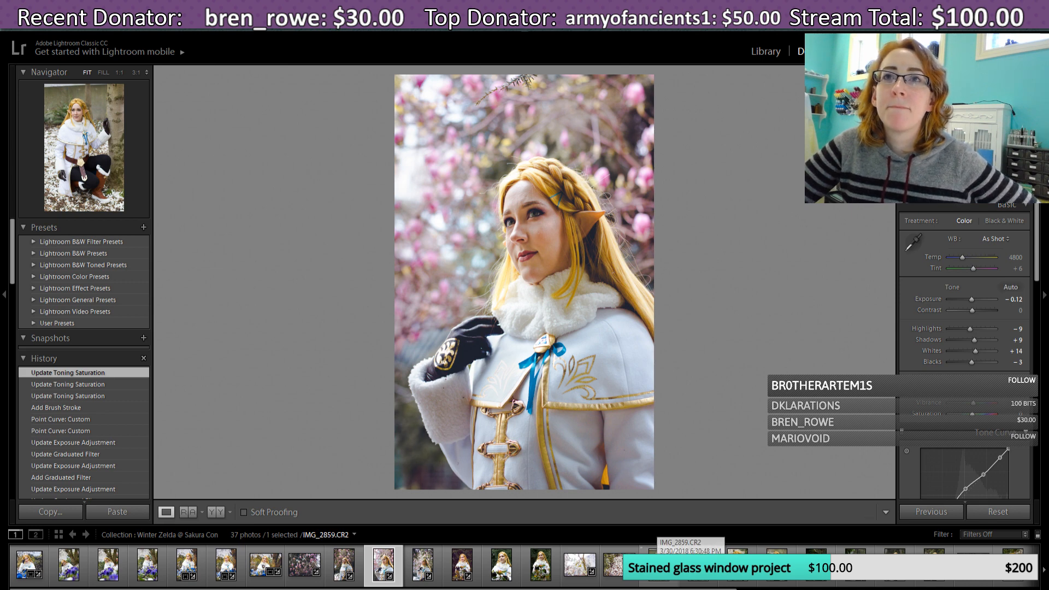
{"action": "left_click", "coordinate": [659, 563]}
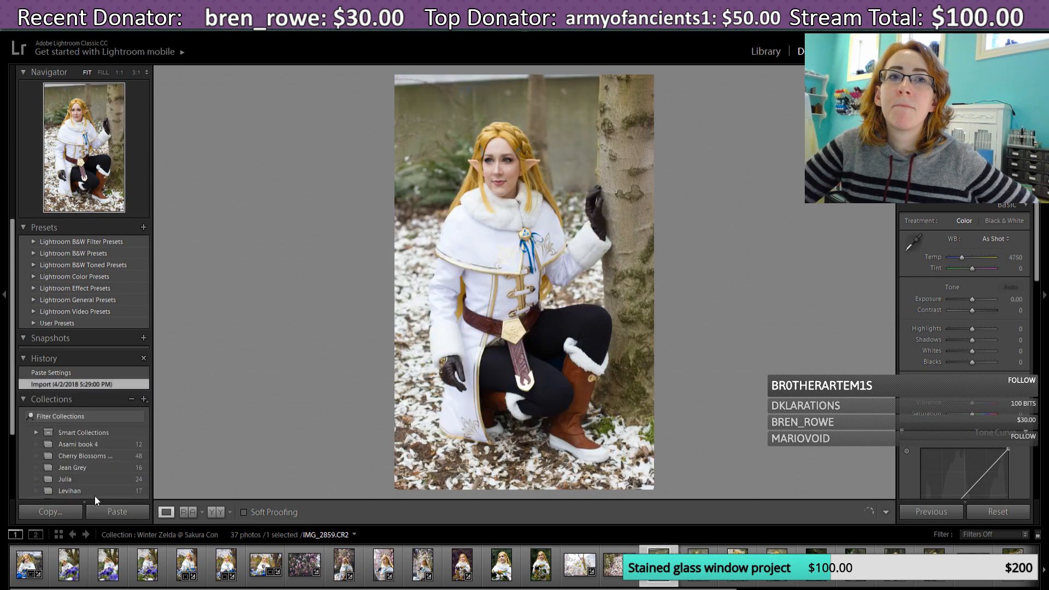
Step: Restore the pasted settings on IMG_2859 from its history and set the white balance Temp to 4976
{"action": "left_click", "coordinate": [80, 373]}
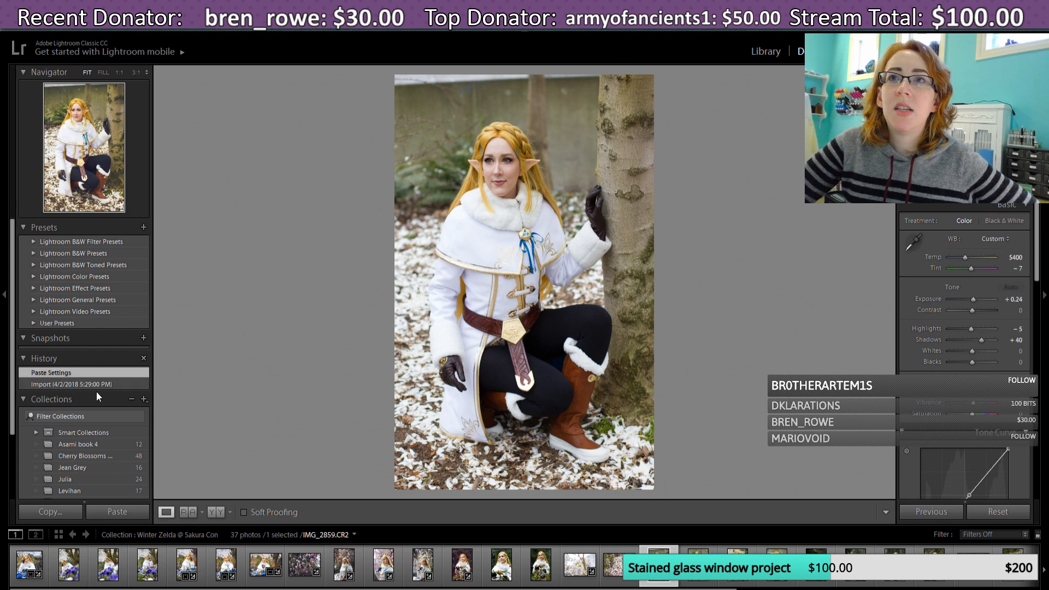
{"action": "left_click_drag", "start_coordinate": [1041, 221], "coordinate": [1040, 197]}
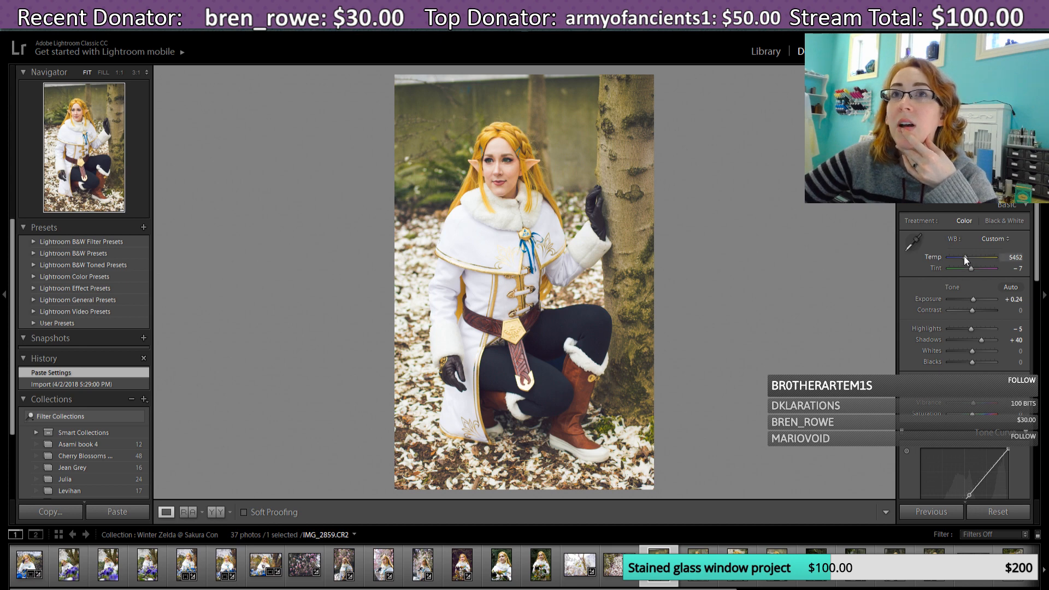
{"action": "left_click_drag", "start_coordinate": [964, 256], "coordinate": [962, 257]}
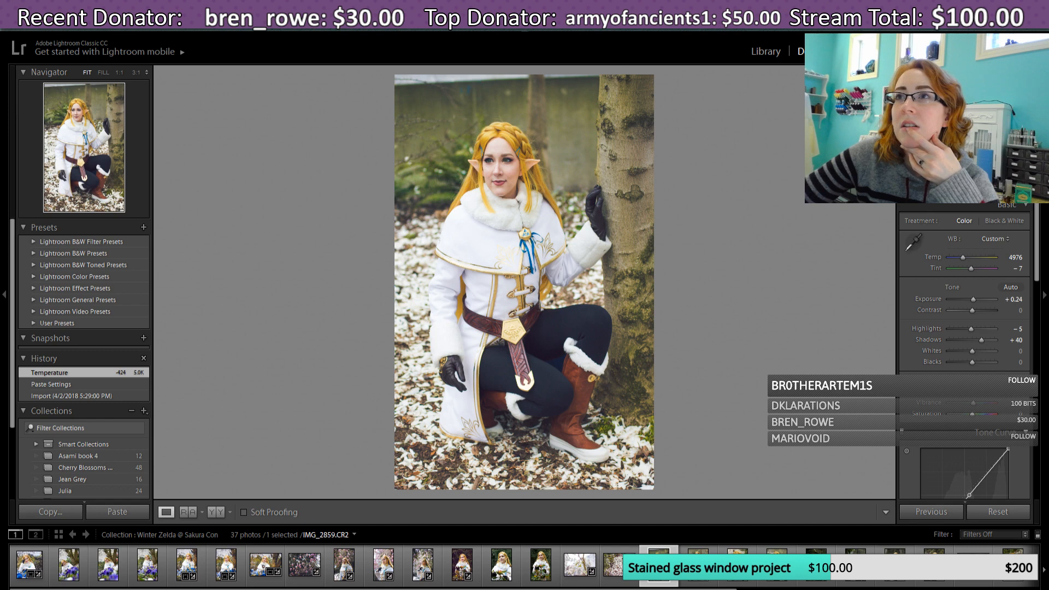
Step: Place a radial filter centred on the face, set its Shadows to 28 and finish the filter edit
{"action": "left_click", "coordinate": [933, 188]}
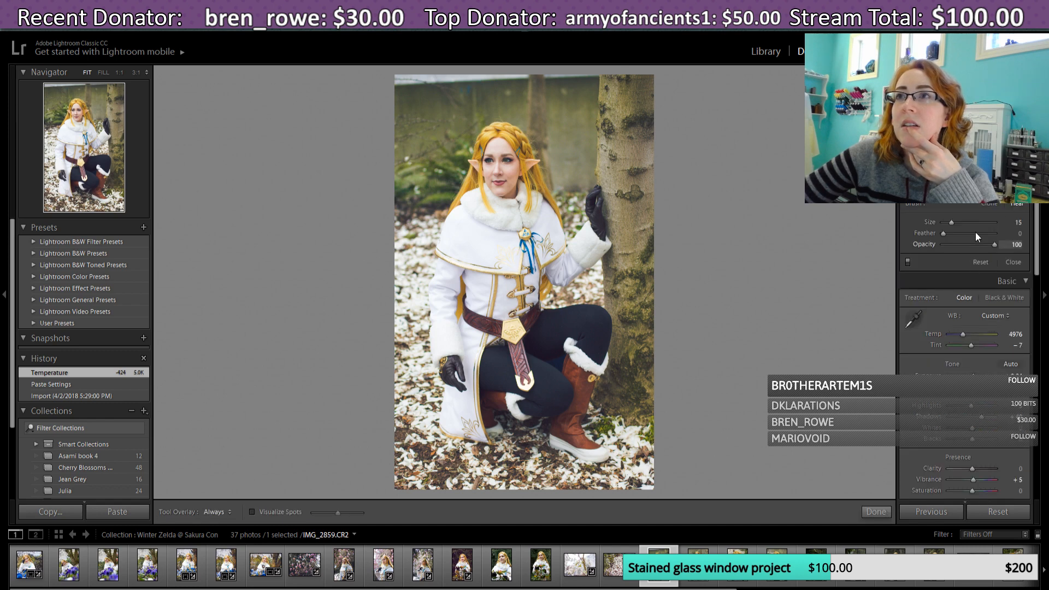
{"action": "left_click", "coordinate": [1011, 188]}
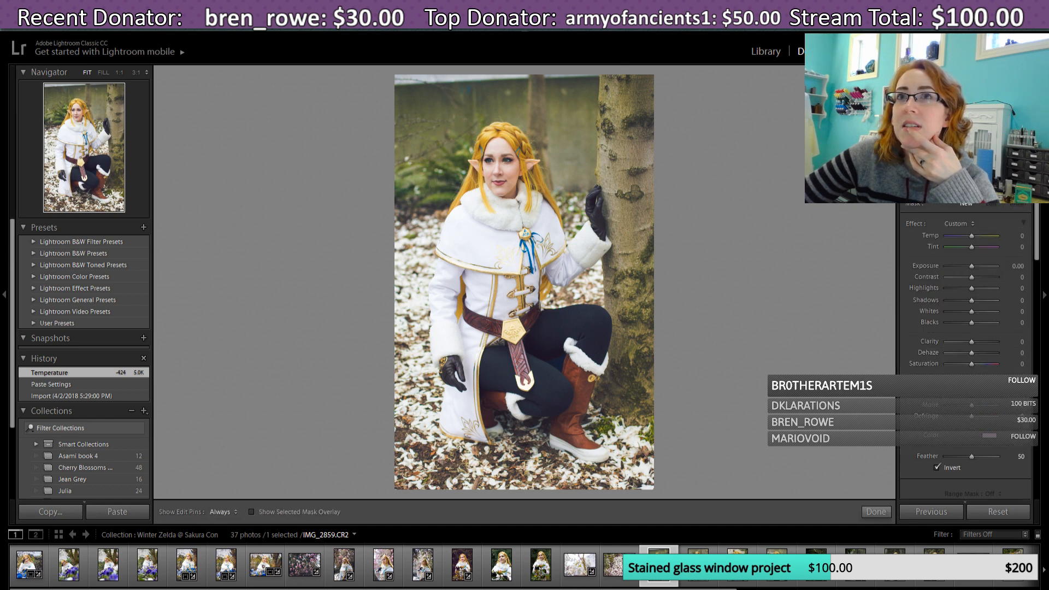
{"action": "left_click", "coordinate": [528, 166]}
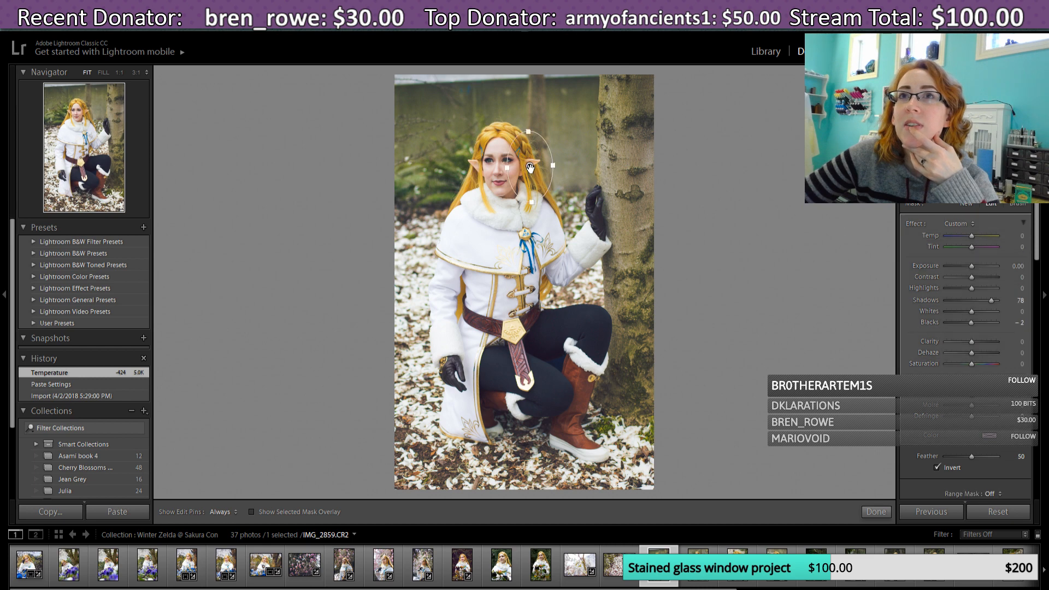
{"action": "left_click_drag", "start_coordinate": [528, 166], "coordinate": [498, 166]}
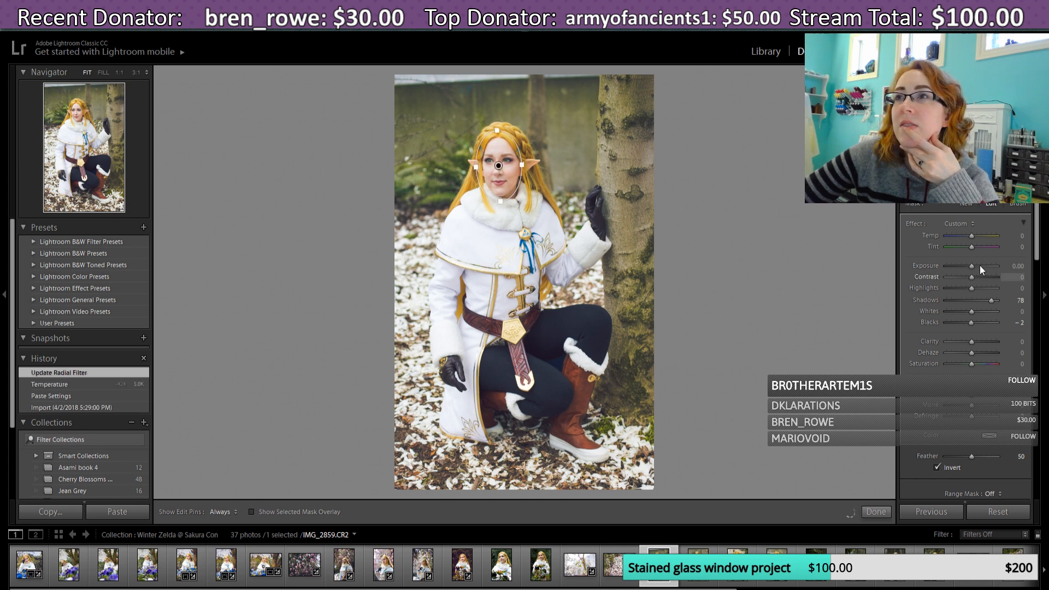
{"action": "left_click", "coordinate": [979, 301]}
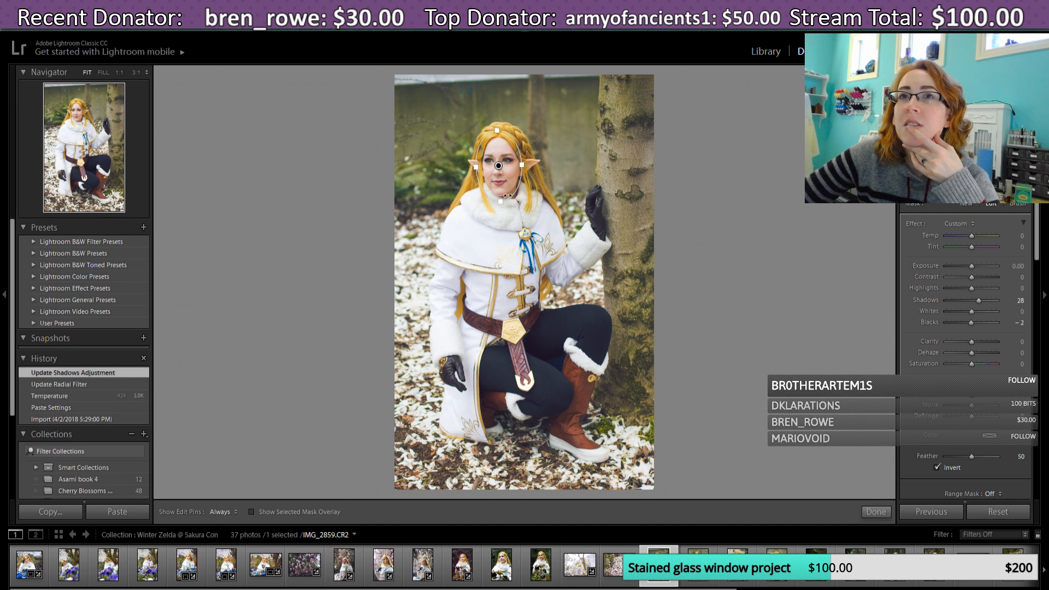
{"action": "left_click_drag", "start_coordinate": [503, 200], "coordinate": [496, 166]}
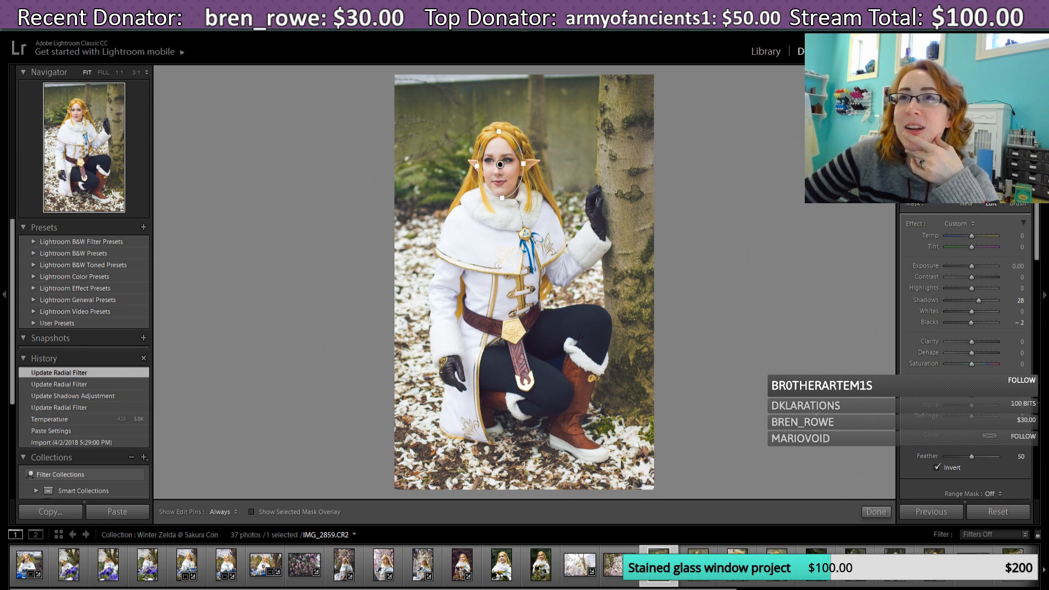
{"action": "left_click", "coordinate": [885, 512]}
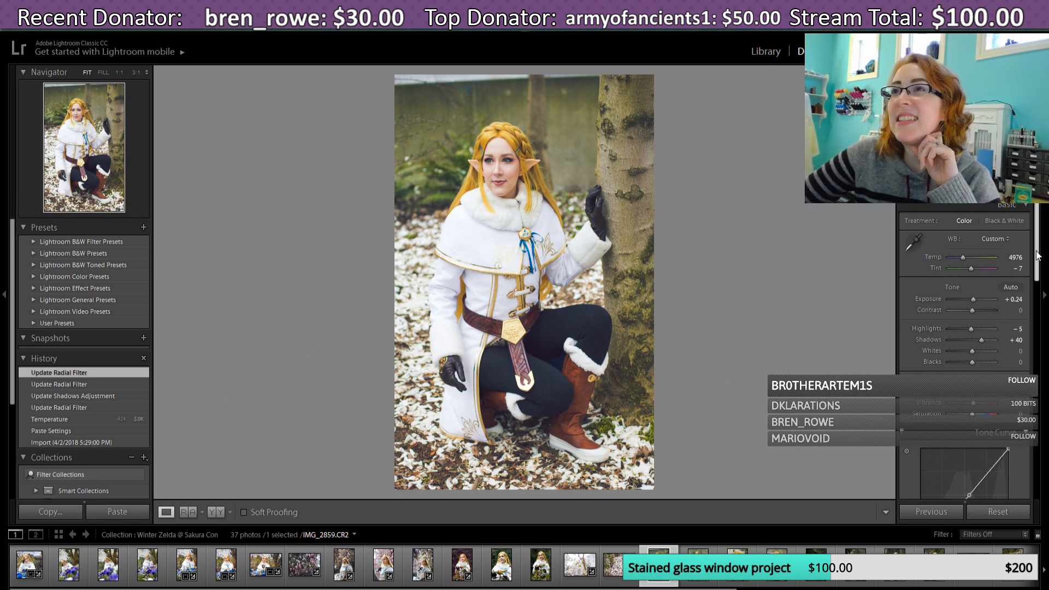
Step: Reset the camera calibration hues for the red, green and blue primaries to 0 and set the calibration shadow tint to -14
{"action": "left_click_drag", "start_coordinate": [1037, 268], "coordinate": [1023, 486]}
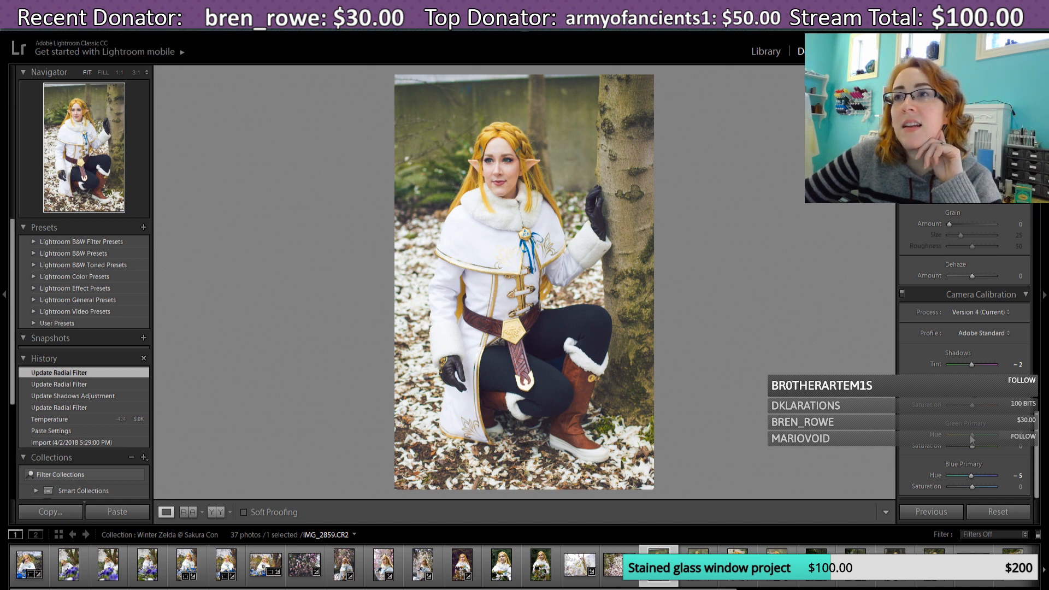
{"action": "double_click", "coordinate": [971, 435]}
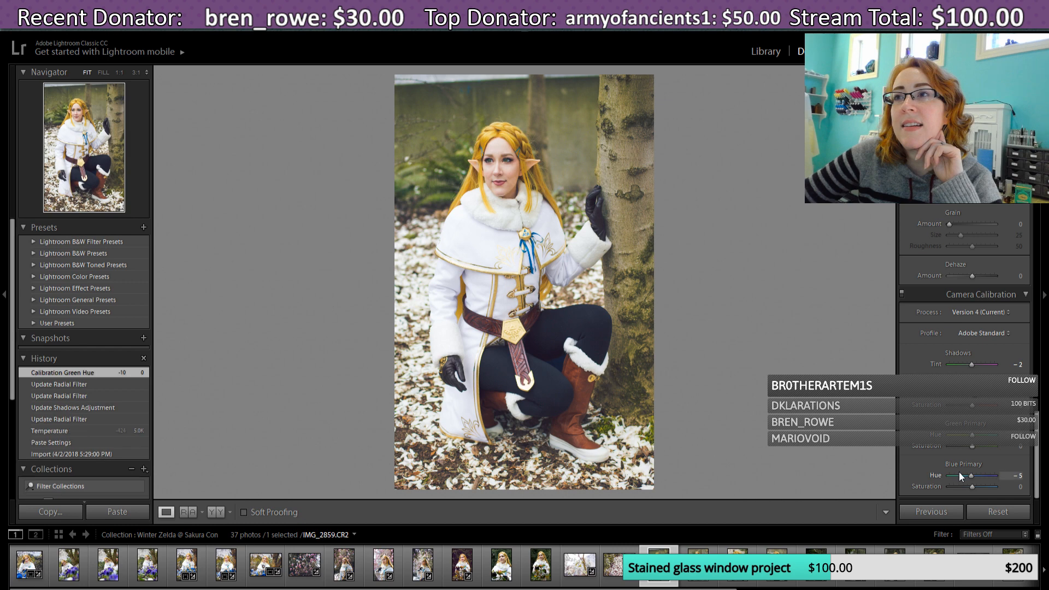
{"action": "double_click", "coordinate": [974, 396]}
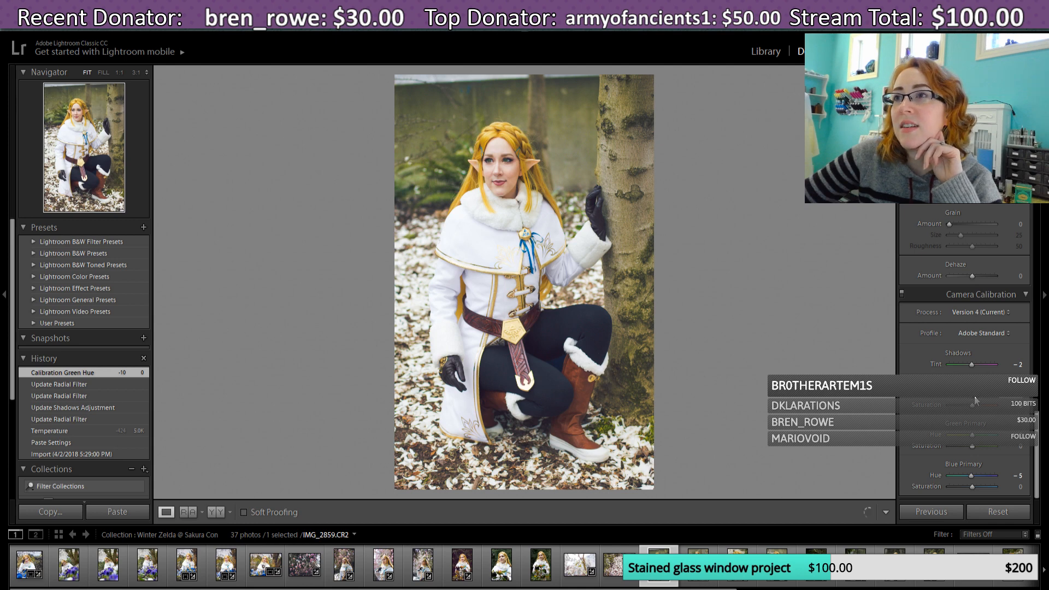
{"action": "double_click", "coordinate": [971, 476]}
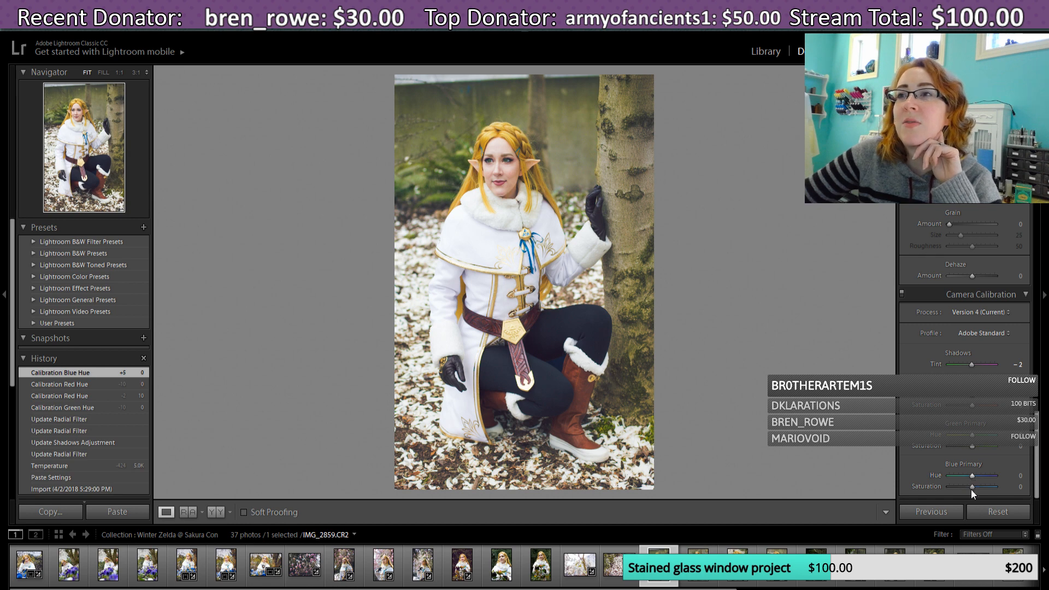
{"action": "double_click", "coordinate": [973, 362]}
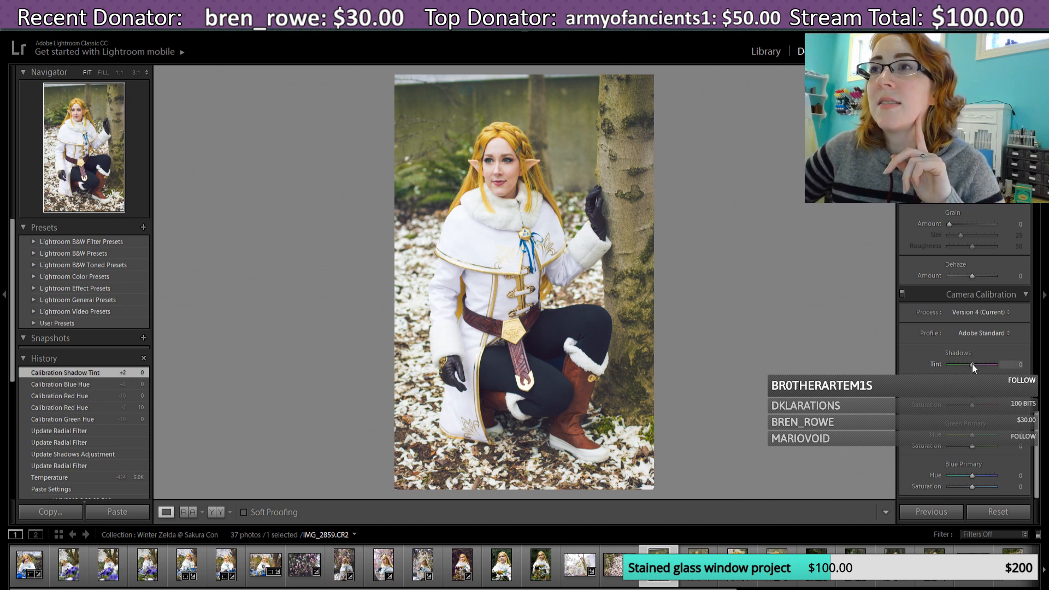
{"action": "left_click_drag", "start_coordinate": [972, 363], "coordinate": [970, 366]}
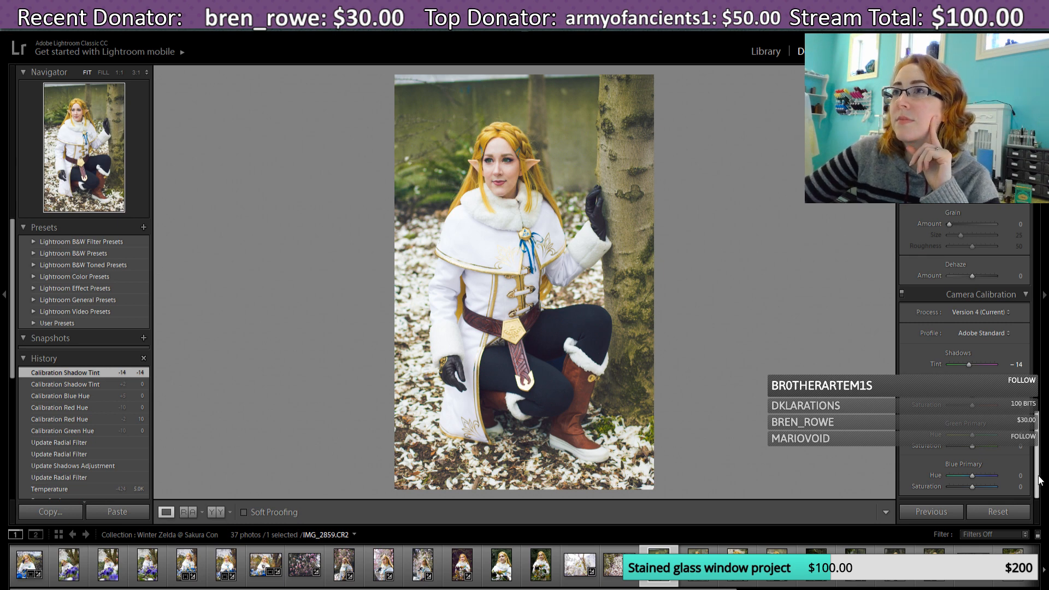
Step: Set the green hue shift to -27 in the HSL adjustments
{"action": "left_click_drag", "start_coordinate": [1035, 479], "coordinate": [1040, 344]}
{"action": "left_click", "coordinate": [939, 302]}
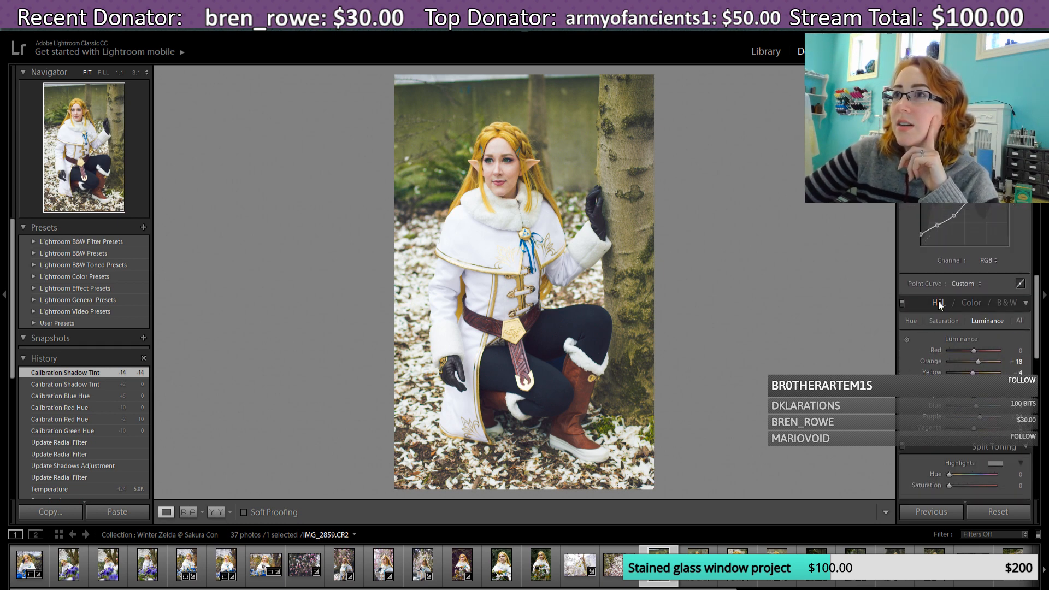
{"action": "left_click", "coordinate": [912, 321]}
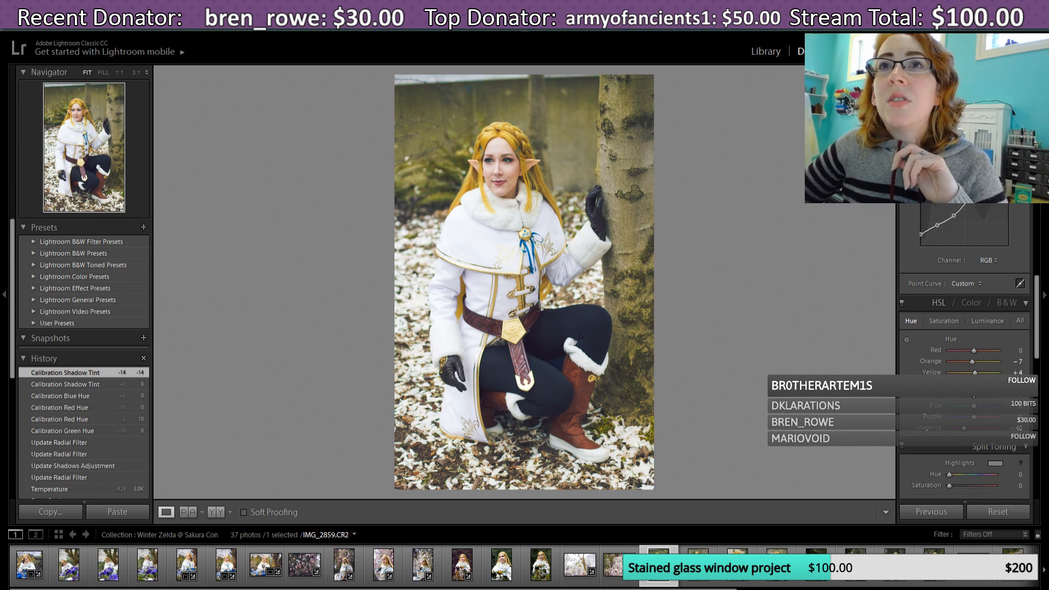
{"action": "mouse_move", "coordinate": [973, 384]}
{"action": "left_mouse_down"}
{"action": "mouse_move", "coordinate": [993, 388]}
{"action": "mouse_move", "coordinate": [936, 400]}
{"action": "mouse_move", "coordinate": [975, 383]}
{"action": "left_mouse_up"}
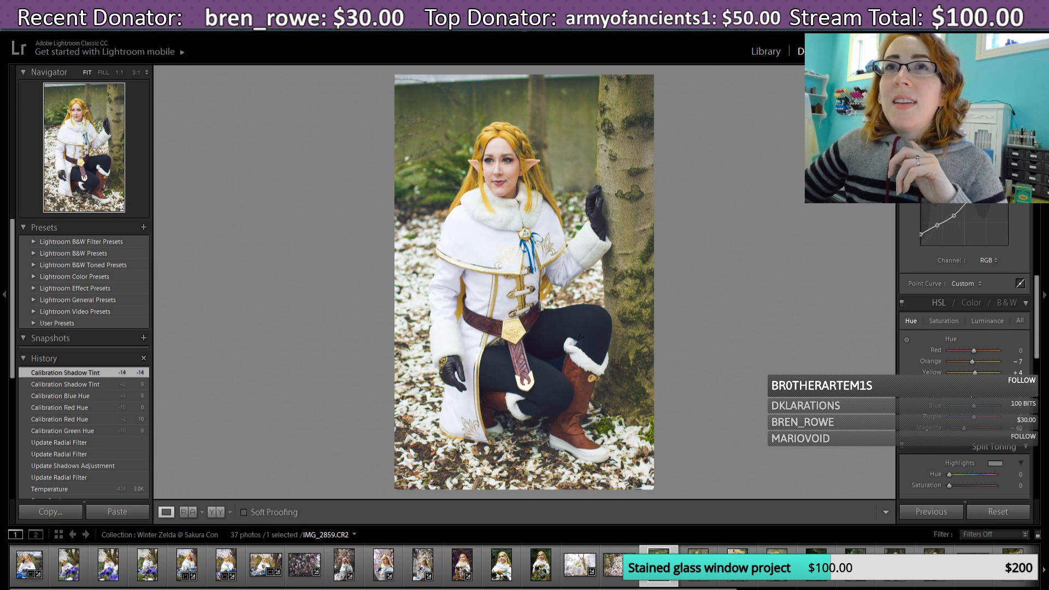
{"action": "left_click_drag", "start_coordinate": [968, 397], "coordinate": [970, 398]}
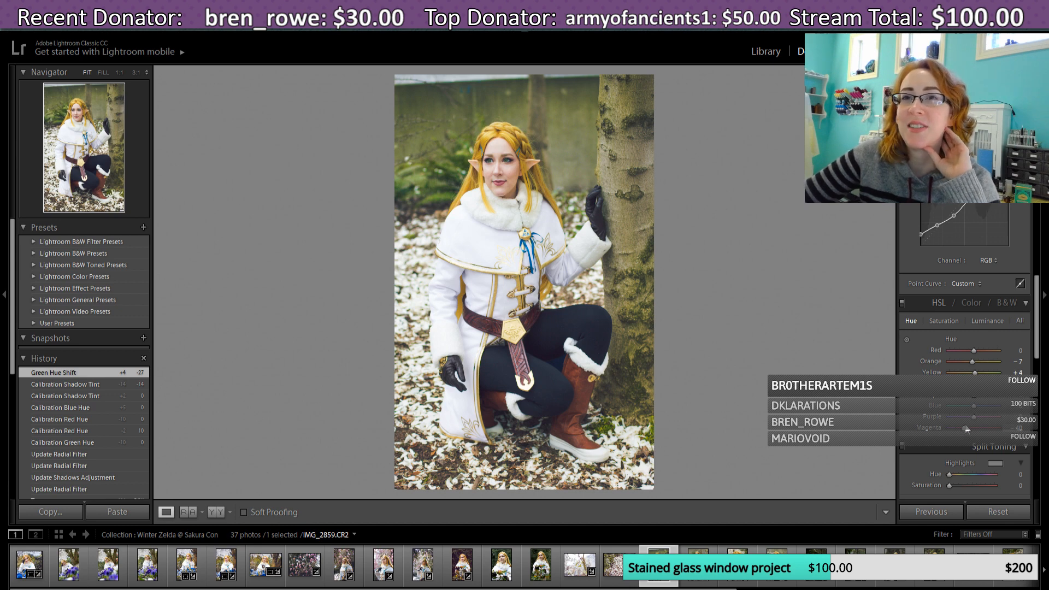
Step: Try green saturation at 100, and set the HSL saturation to 87 for green, +4 for yellow and -11 for blue
{"action": "left_click", "coordinate": [955, 323]}
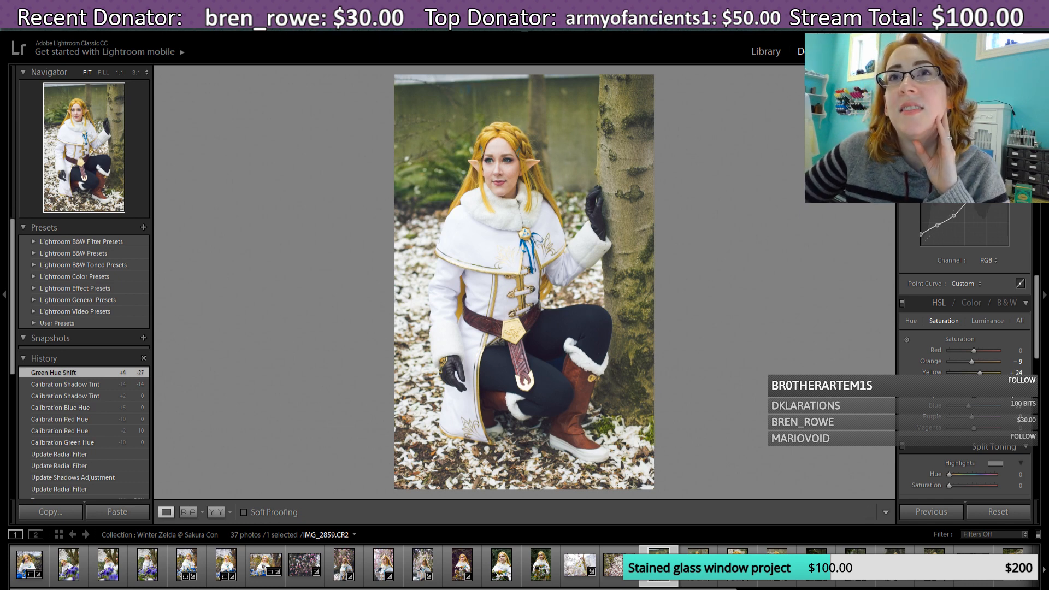
{"action": "left_click_drag", "start_coordinate": [1001, 384], "coordinate": [1009, 387]}
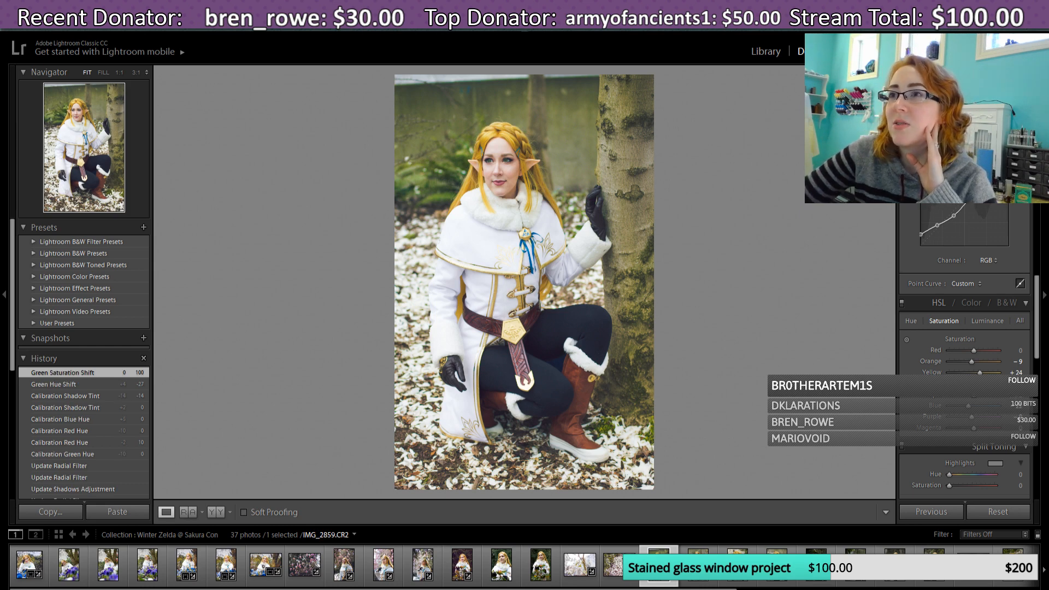
{"action": "left_click_drag", "start_coordinate": [1001, 384], "coordinate": [998, 385]}
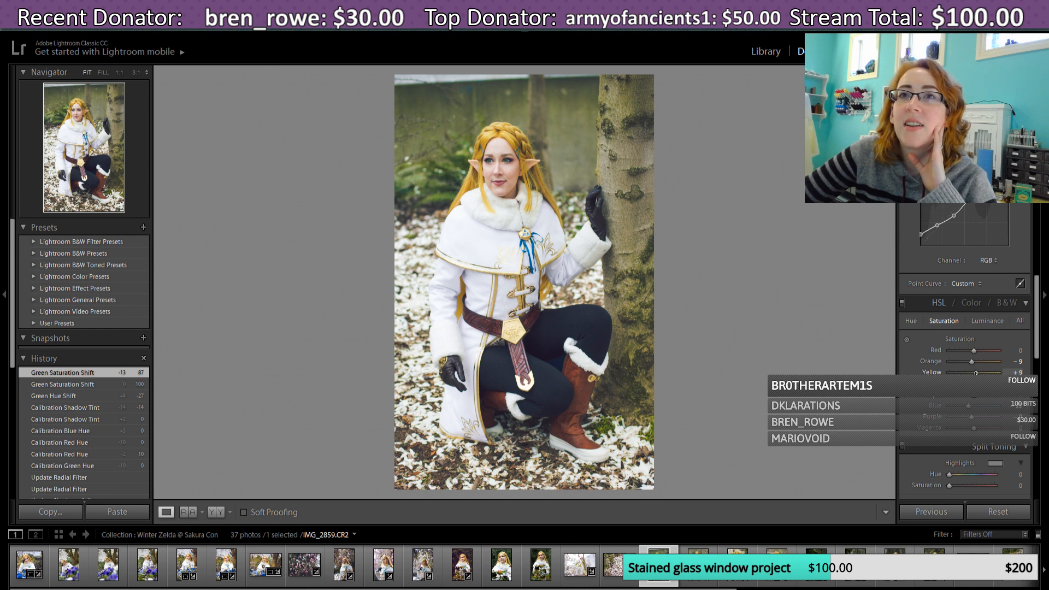
{"action": "left_click_drag", "start_coordinate": [976, 373], "coordinate": [975, 373]}
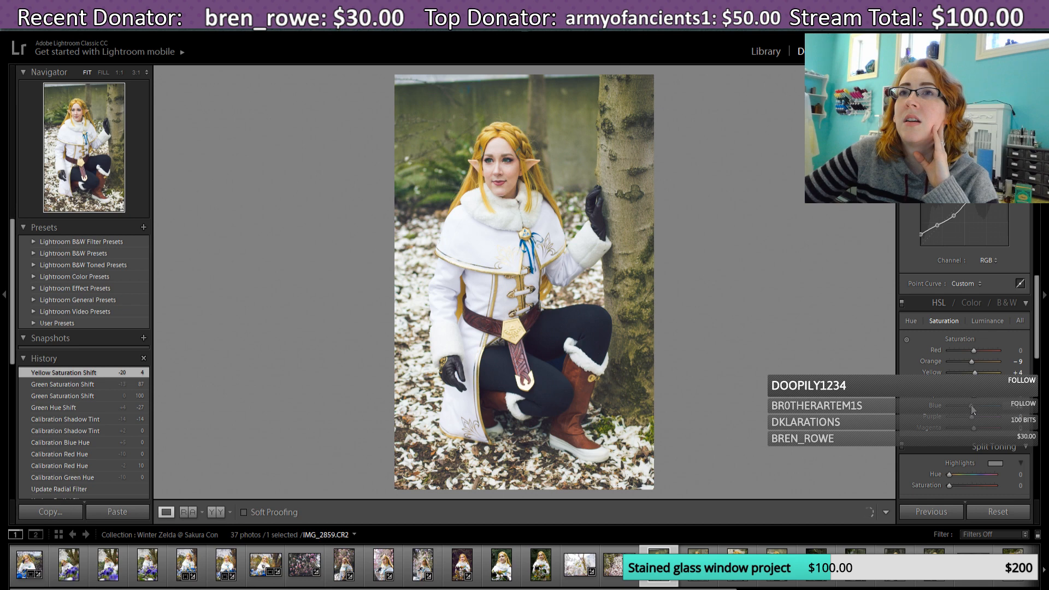
{"action": "left_click_drag", "start_coordinate": [971, 406], "coordinate": [970, 406]}
Step: Set the white balance Temp to 5095 and the basic Shadows to +21
{"action": "left_click_drag", "start_coordinate": [1036, 333], "coordinate": [1036, 250]}
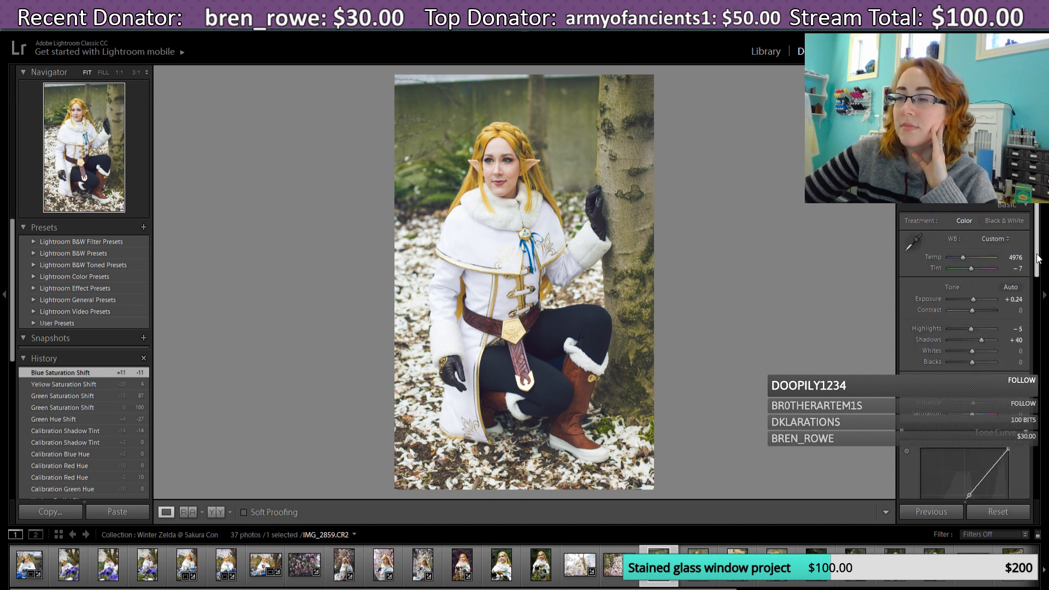
{"action": "left_click_drag", "start_coordinate": [963, 258], "coordinate": [963, 257]}
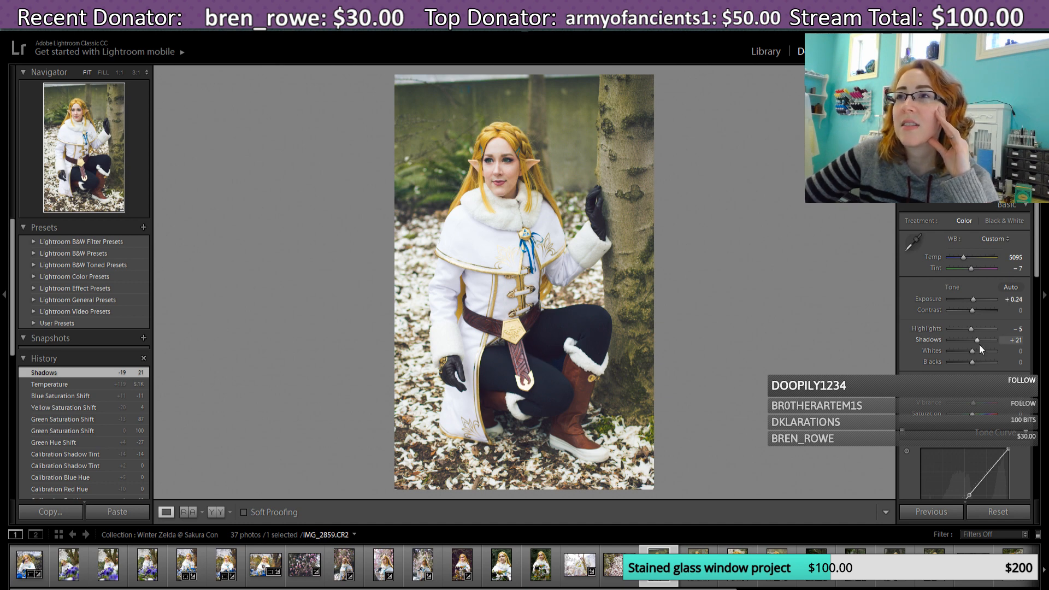
Step: Set the basic Shadows to +24 and crop the photo slightly tighter, keeping the original aspect ratio
{"action": "left_click_drag", "start_coordinate": [978, 342], "coordinate": [979, 342]}
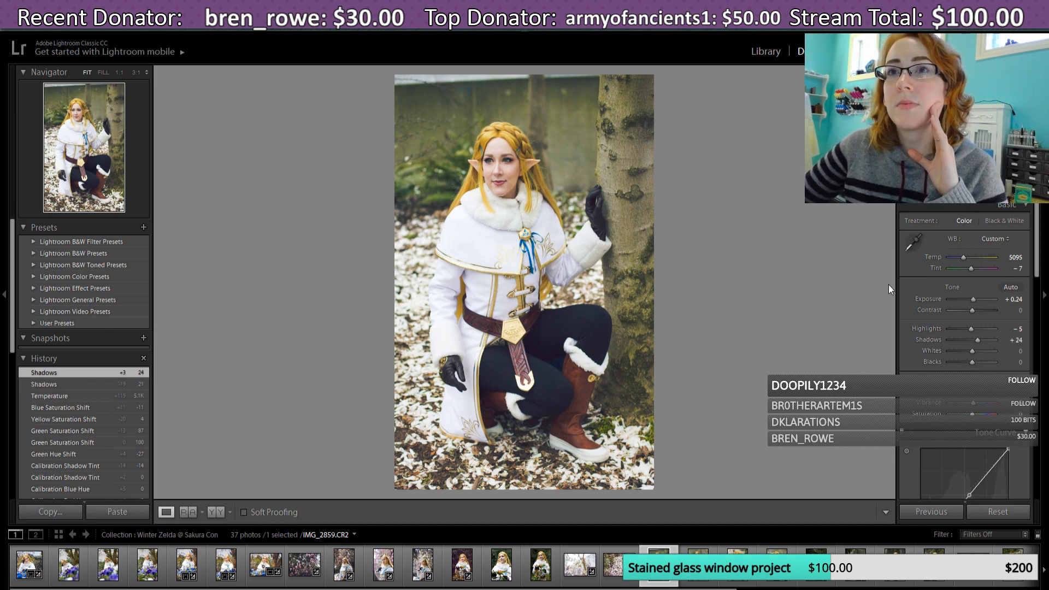
{"action": "key", "text": "r"}
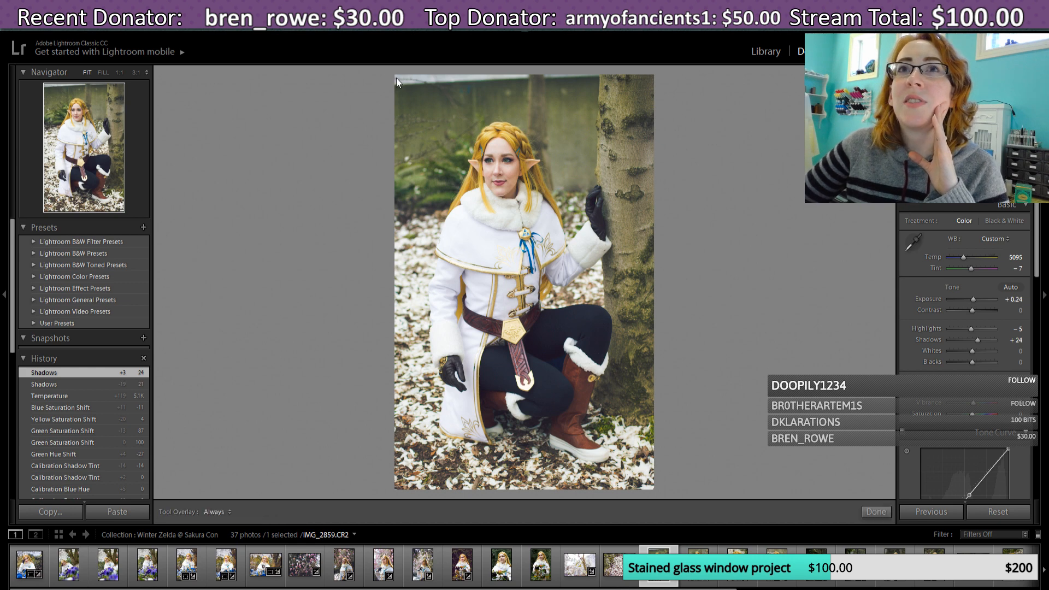
{"action": "left_click_drag", "start_coordinate": [657, 72], "coordinate": [653, 76]}
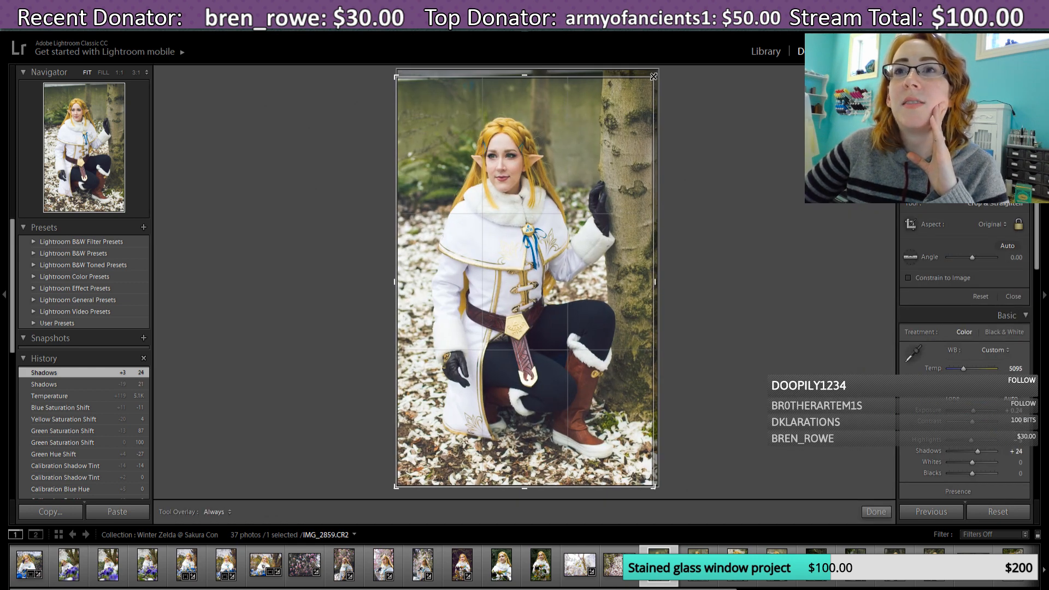
{"action": "left_click_drag", "start_coordinate": [654, 76], "coordinate": [656, 74]}
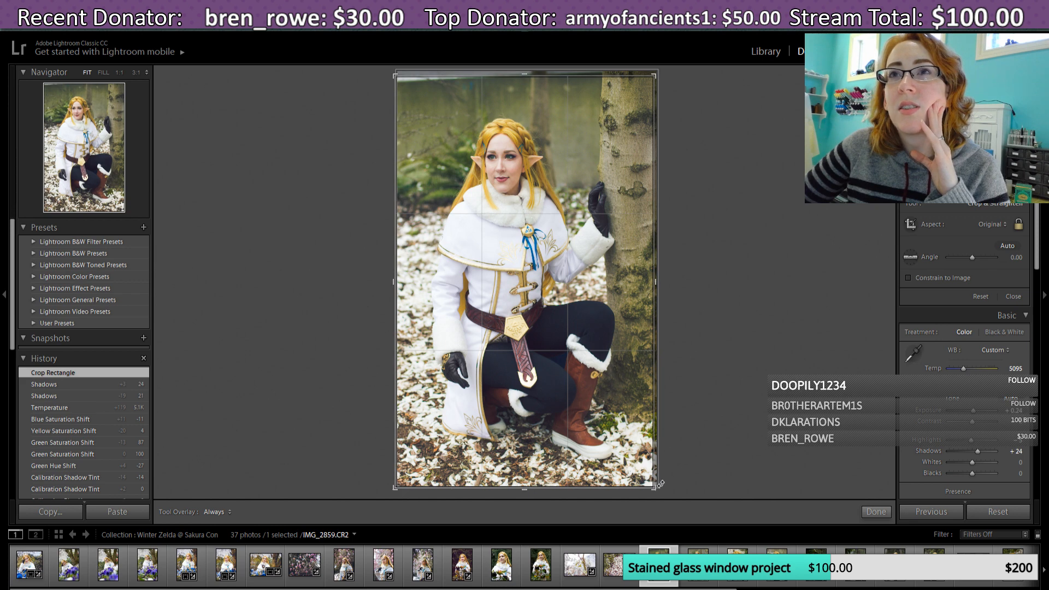
{"action": "left_click_drag", "start_coordinate": [656, 485], "coordinate": [653, 491]}
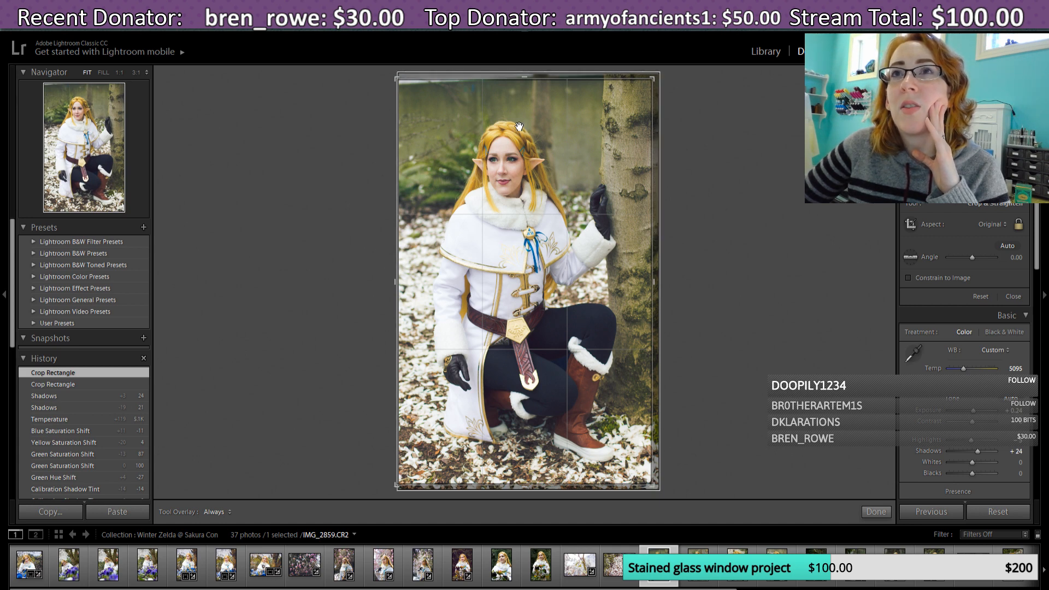
{"action": "left_click", "coordinate": [875, 512]}
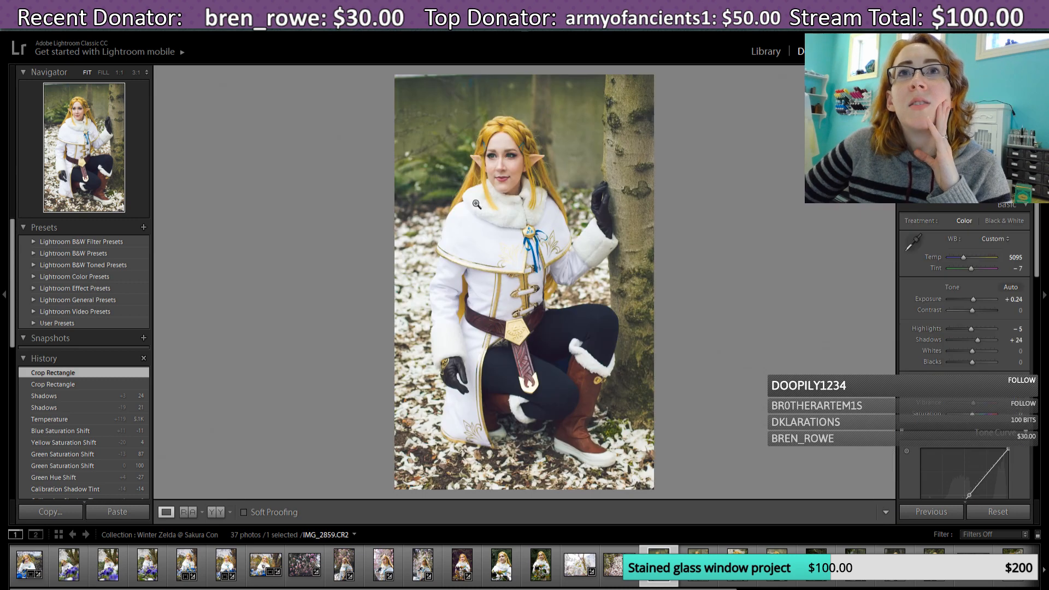
Step: Heal the light strip along the photo's upper-left edge with the Spot Removal brush at size 15
{"action": "key", "text": "q"}
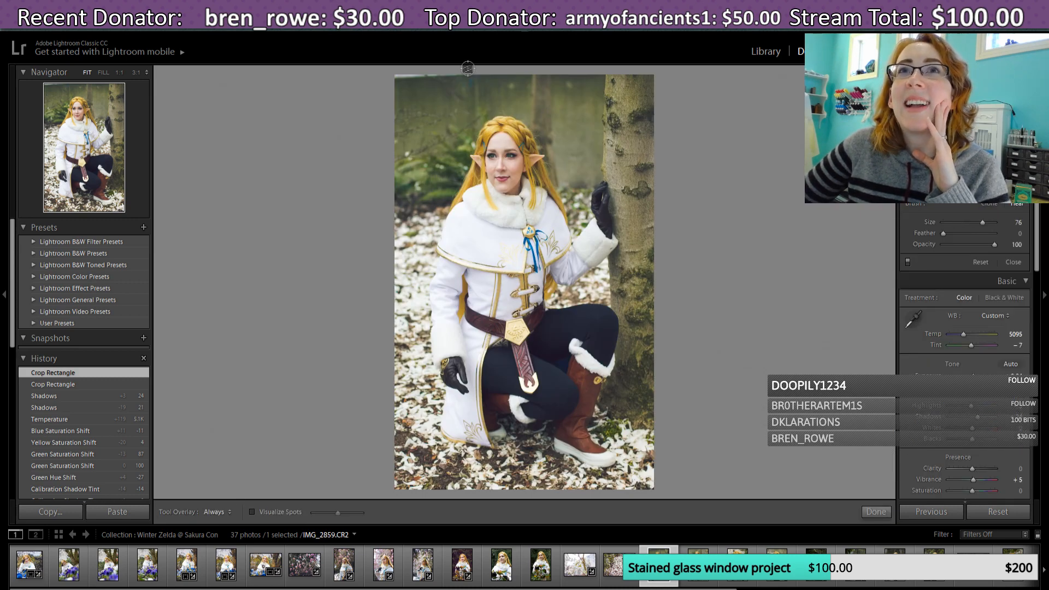
{"action": "scroll", "coordinate": [401, 76], "scroll_direction": "up", "scroll_amount": 1}
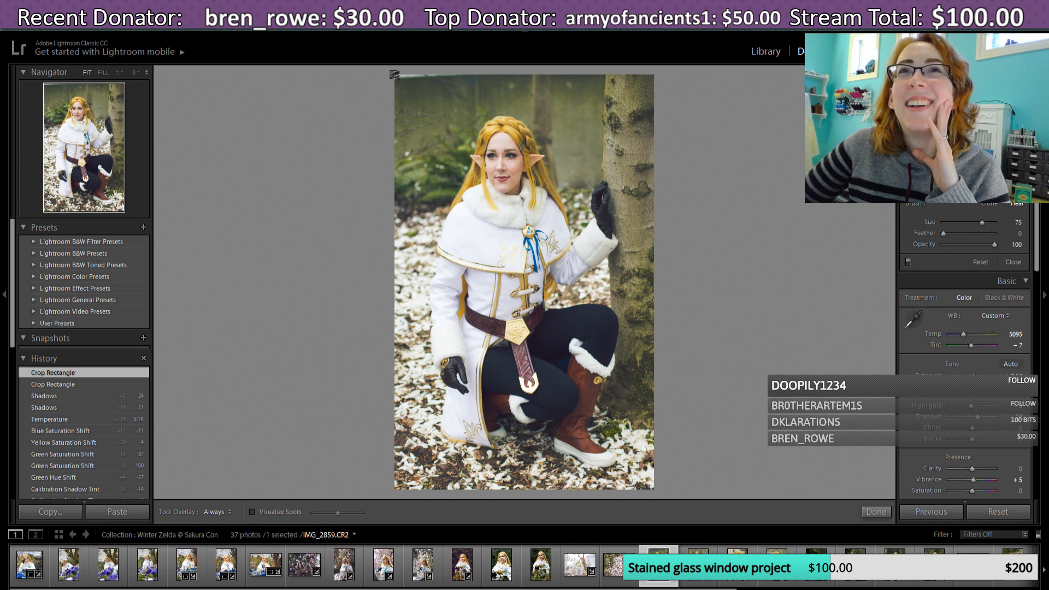
{"action": "left_click_drag", "start_coordinate": [396, 76], "coordinate": [400, 74]}
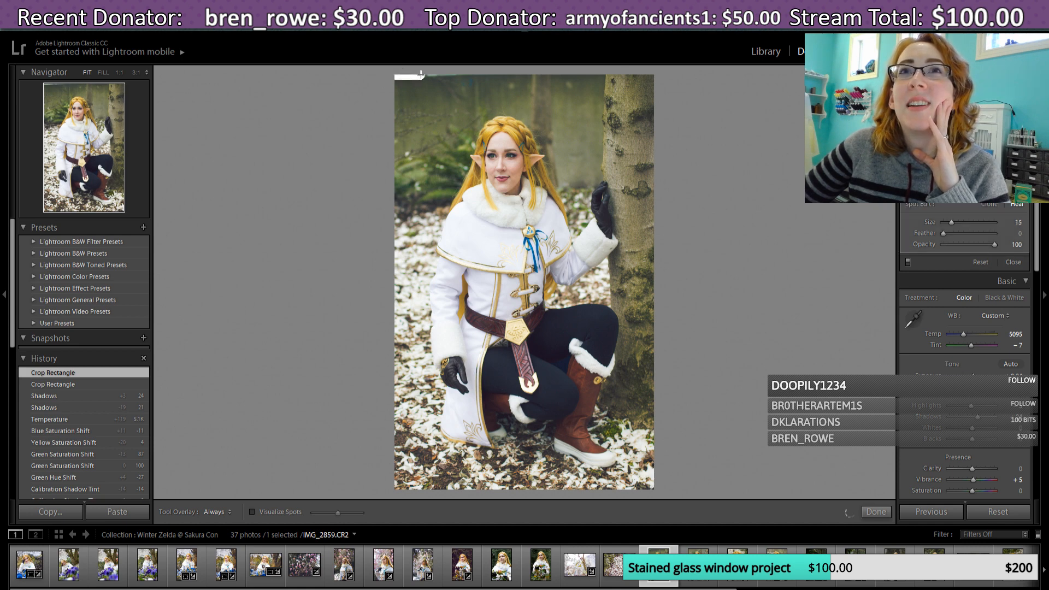
{"action": "left_click_drag", "start_coordinate": [421, 75], "coordinate": [456, 72]}
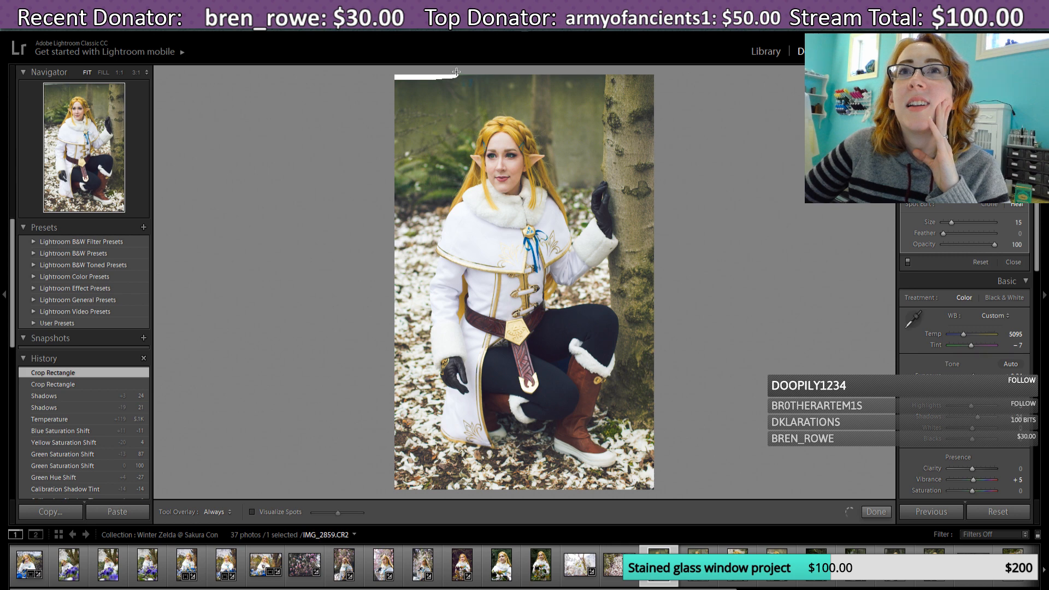
{"action": "left_click_drag", "start_coordinate": [456, 72], "coordinate": [457, 72]}
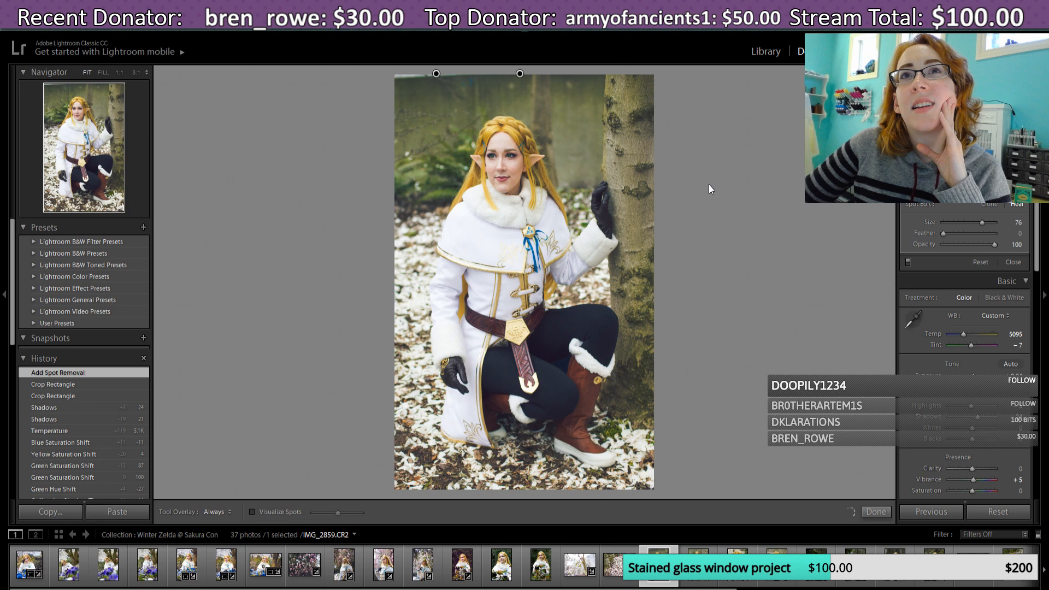
{"action": "left_click", "coordinate": [873, 512]}
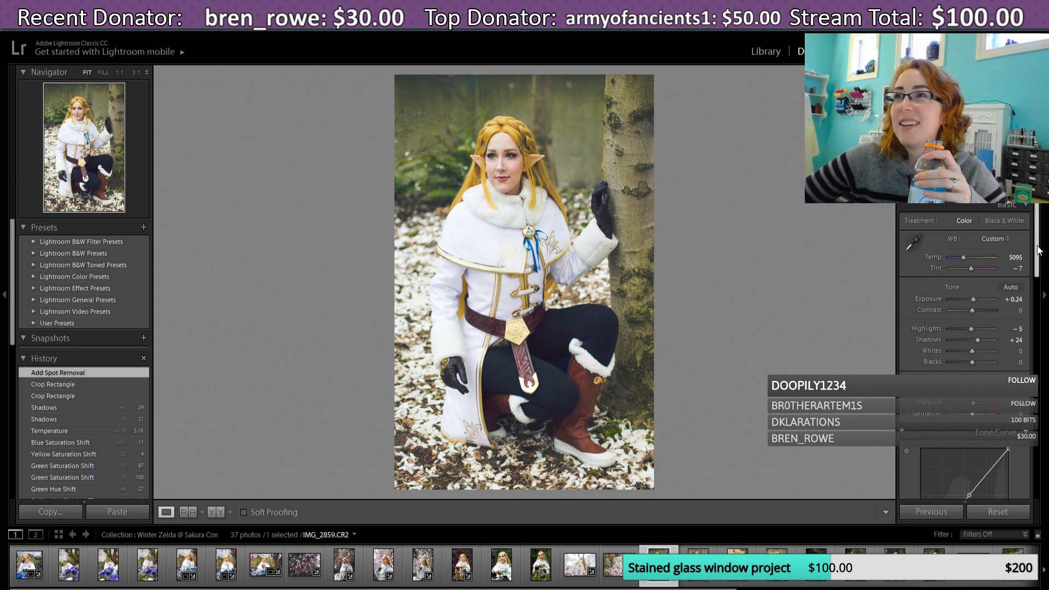
Step: Try the basic Exposure at 0 and restore it to +0.24
{"action": "left_click_drag", "start_coordinate": [1038, 253], "coordinate": [1037, 259]}
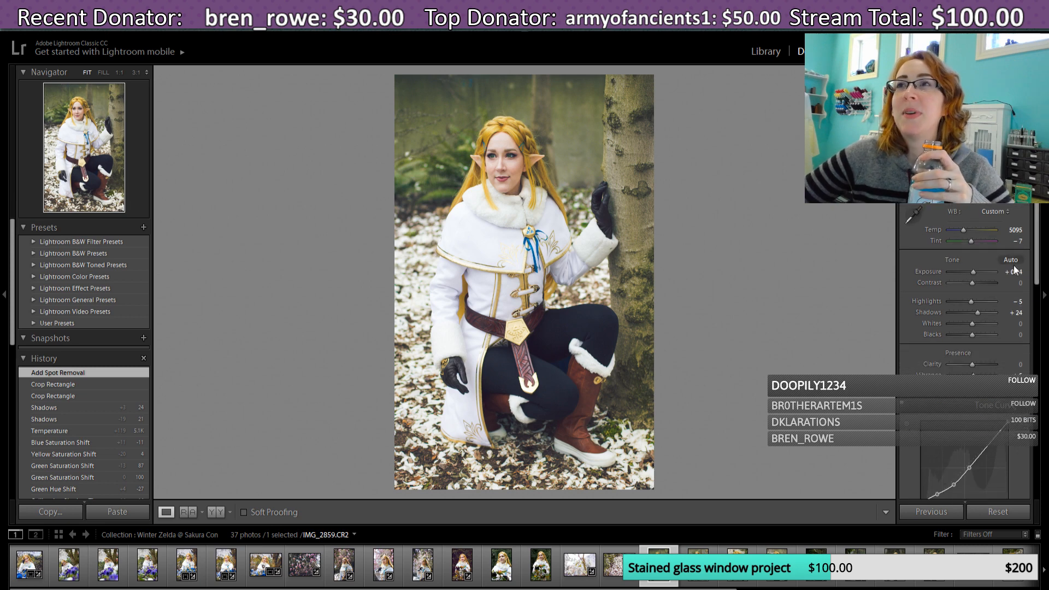
{"action": "double_click", "coordinate": [972, 272]}
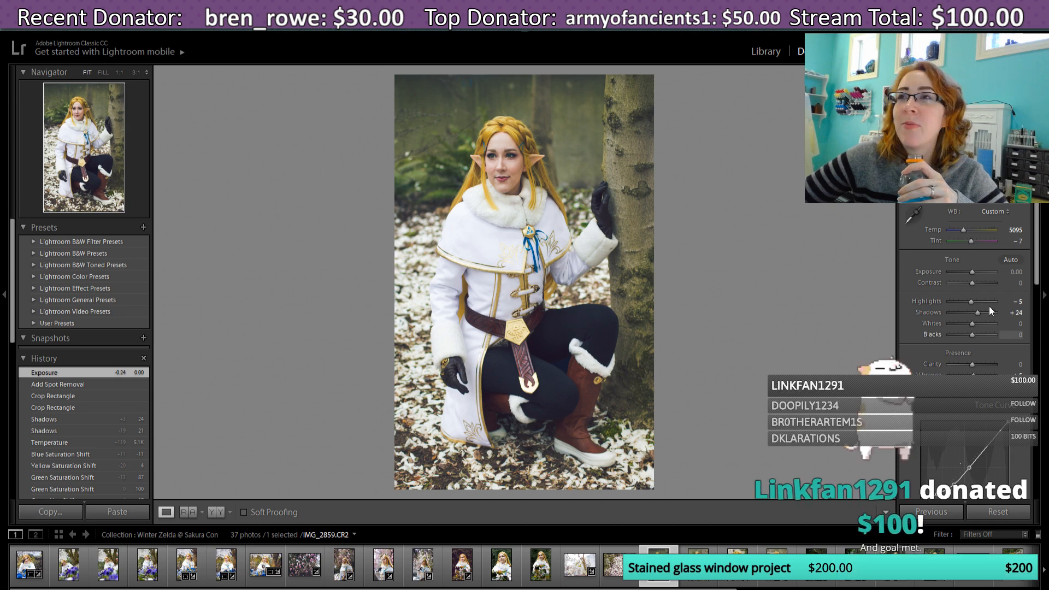
{"action": "left_click", "coordinate": [973, 272]}
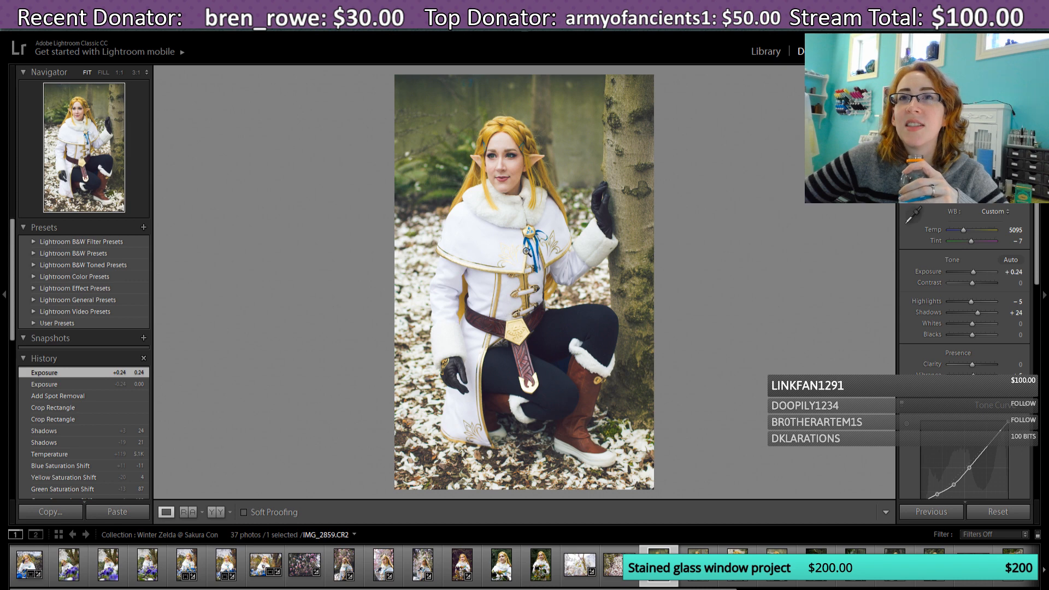
Step: Paint the gold embroidery on the cape's front with a size 6 adjustment brush at Exposure -0.17 and no colour tint
{"action": "left_click", "coordinate": [1012, 189]}
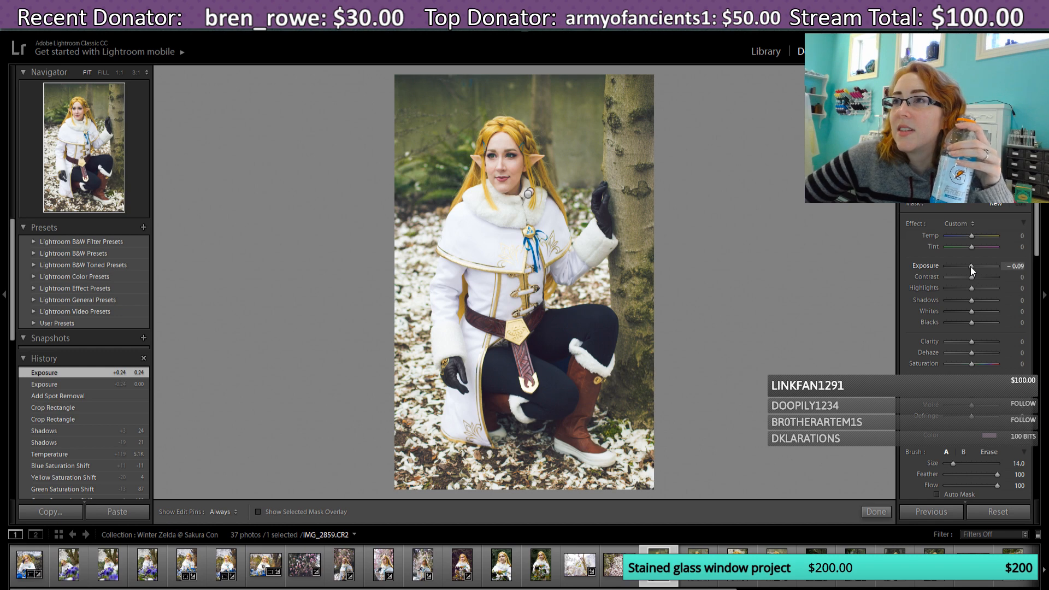
{"action": "left_click_drag", "start_coordinate": [968, 267], "coordinate": [969, 266]}
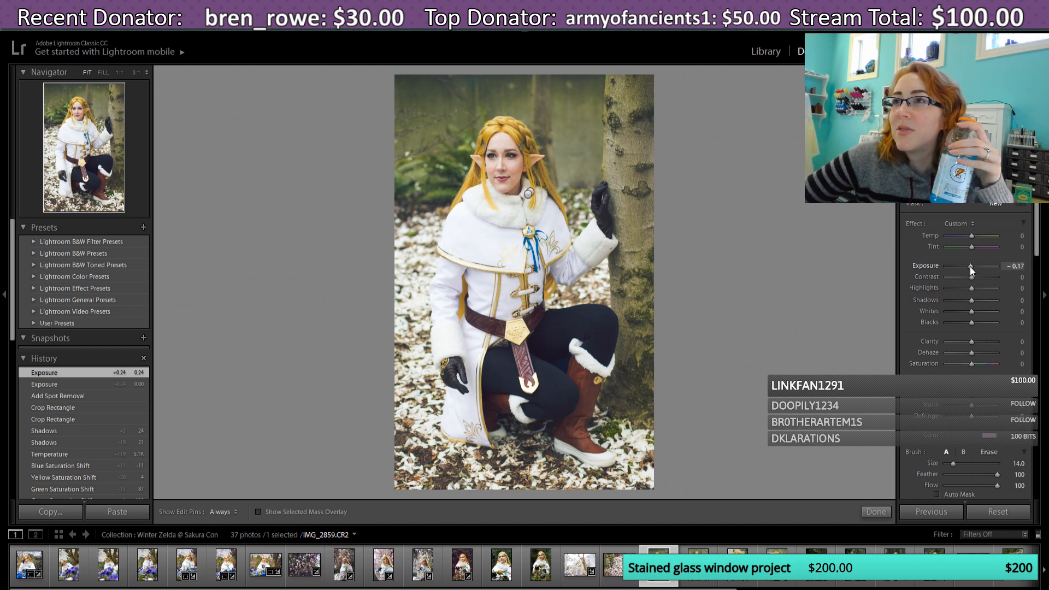
{"action": "scroll", "coordinate": [519, 253], "scroll_direction": "down", "scroll_amount": 4}
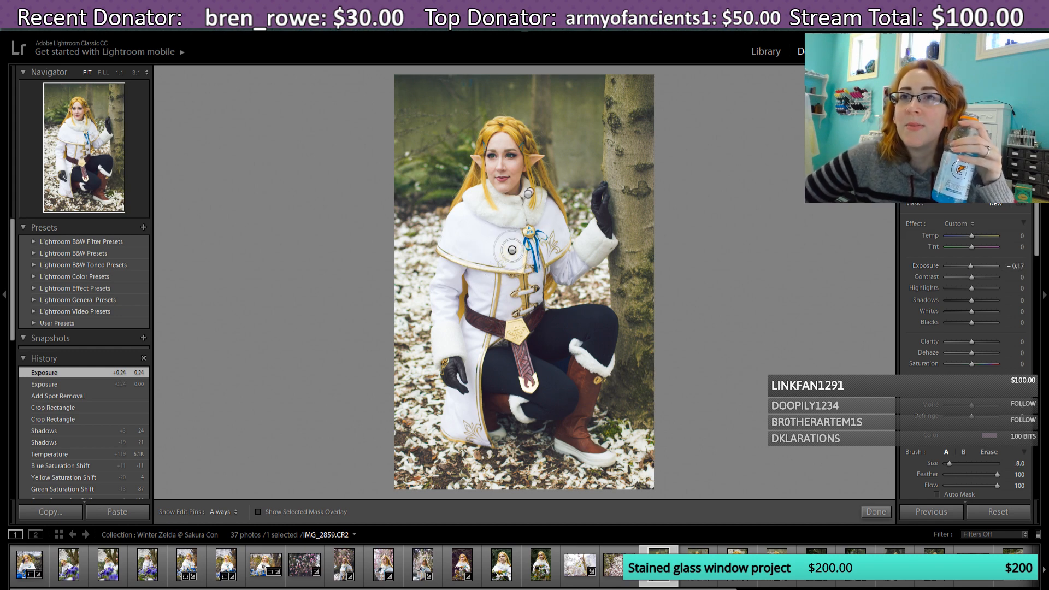
{"action": "left_click", "coordinate": [989, 436]}
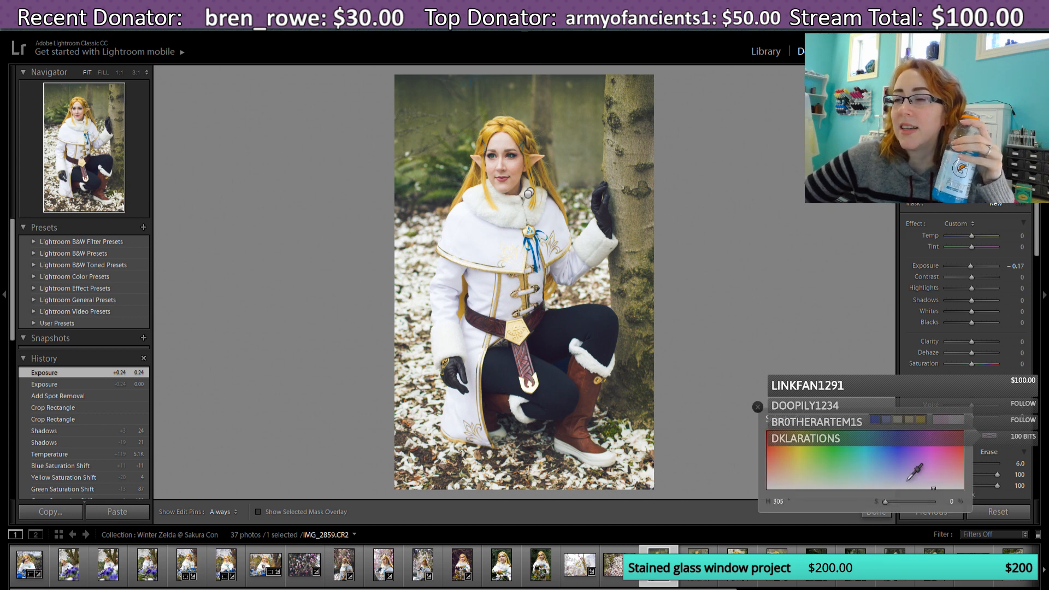
{"action": "left_click", "coordinate": [802, 348]}
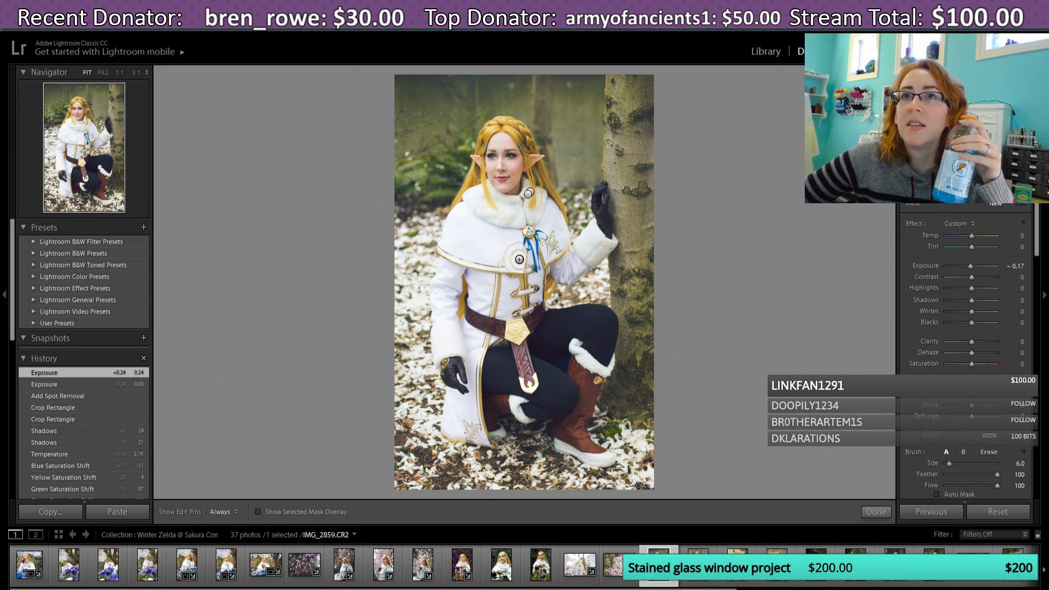
{"action": "key", "text": "h"}
{"action": "mouse_move", "coordinate": [514, 257]}
{"action": "left_mouse_down"}
{"action": "mouse_move", "coordinate": [489, 268]}
{"action": "mouse_move", "coordinate": [503, 258]}
{"action": "left_mouse_up"}
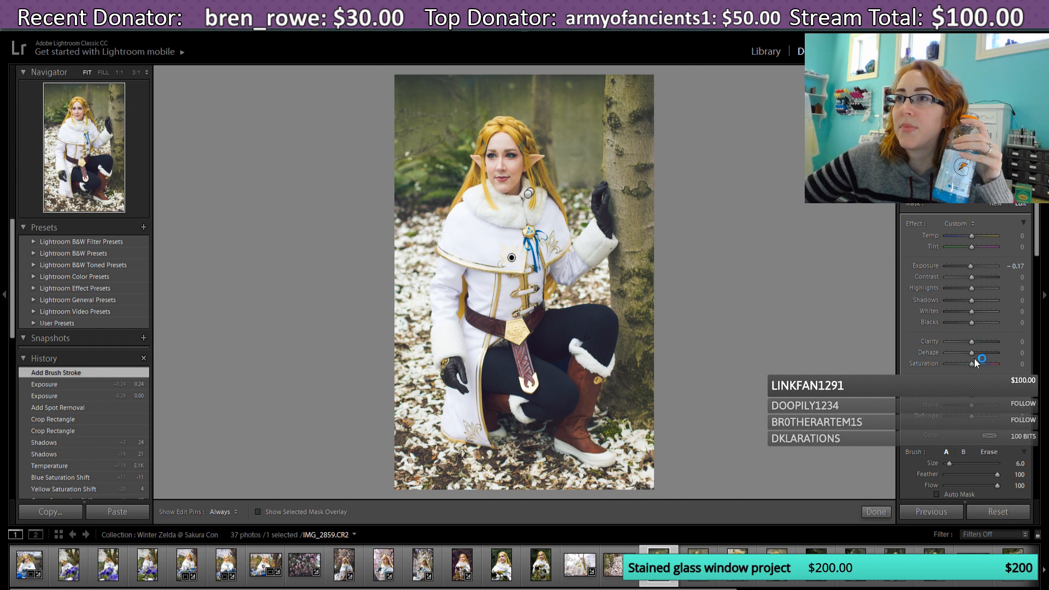
Step: Set the cape embroidery brush adjustment to Whites -7 and Saturation 26
{"action": "left_click_drag", "start_coordinate": [972, 310], "coordinate": [969, 310]}
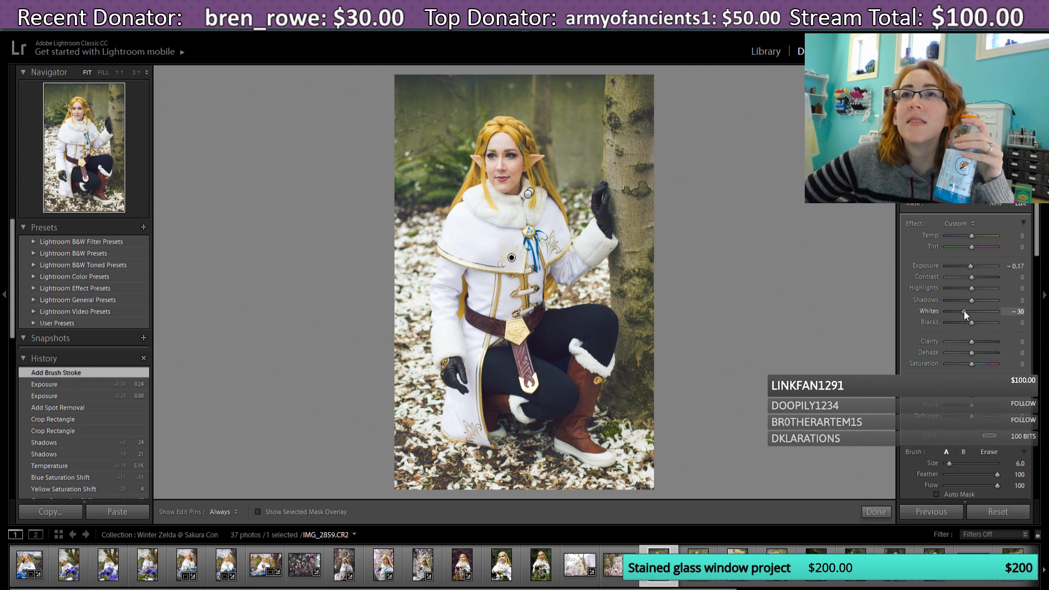
{"action": "left_click_drag", "start_coordinate": [964, 310], "coordinate": [969, 311]}
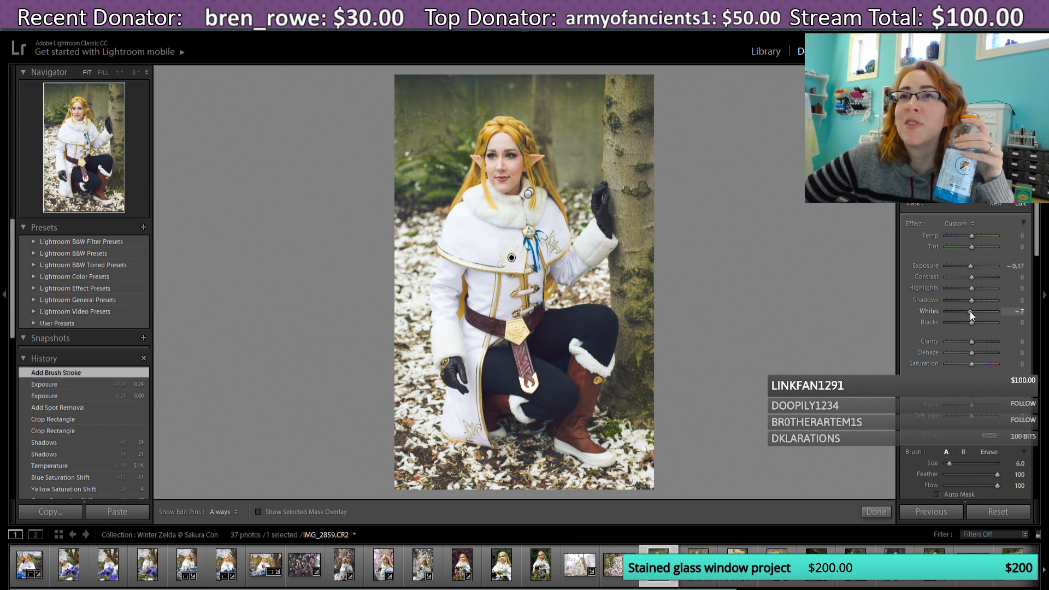
{"action": "left_click_drag", "start_coordinate": [970, 311], "coordinate": [970, 312]}
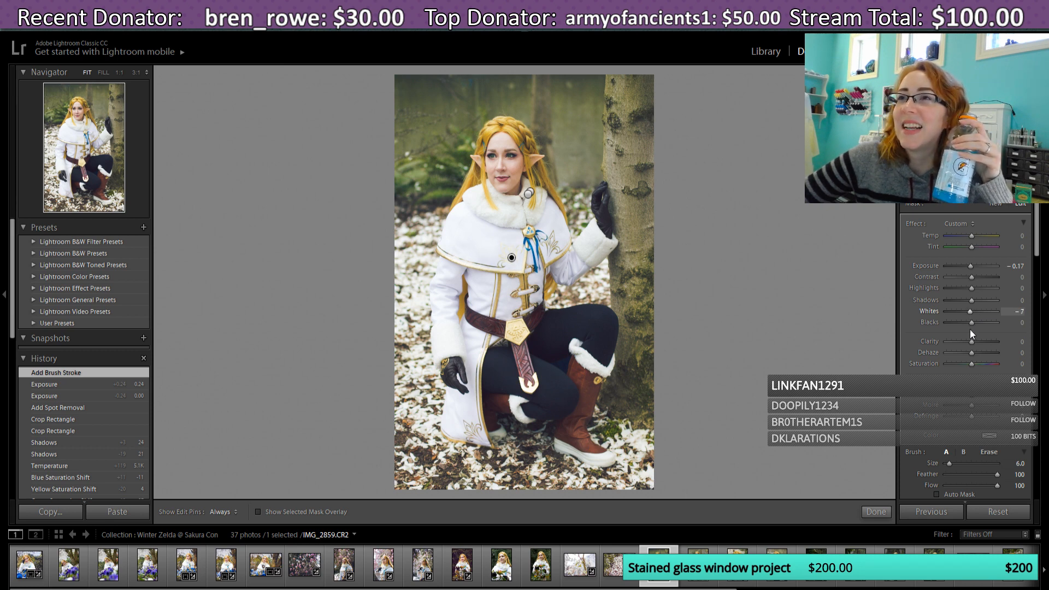
{"action": "left_click_drag", "start_coordinate": [971, 362], "coordinate": [1020, 372]}
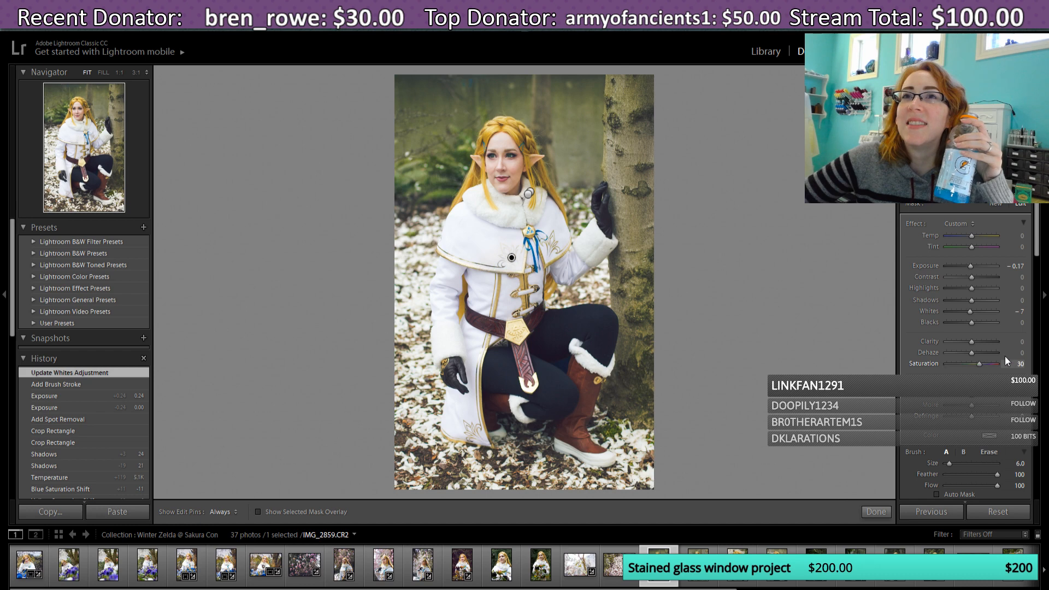
{"action": "left_click_drag", "start_coordinate": [979, 363], "coordinate": [978, 363]}
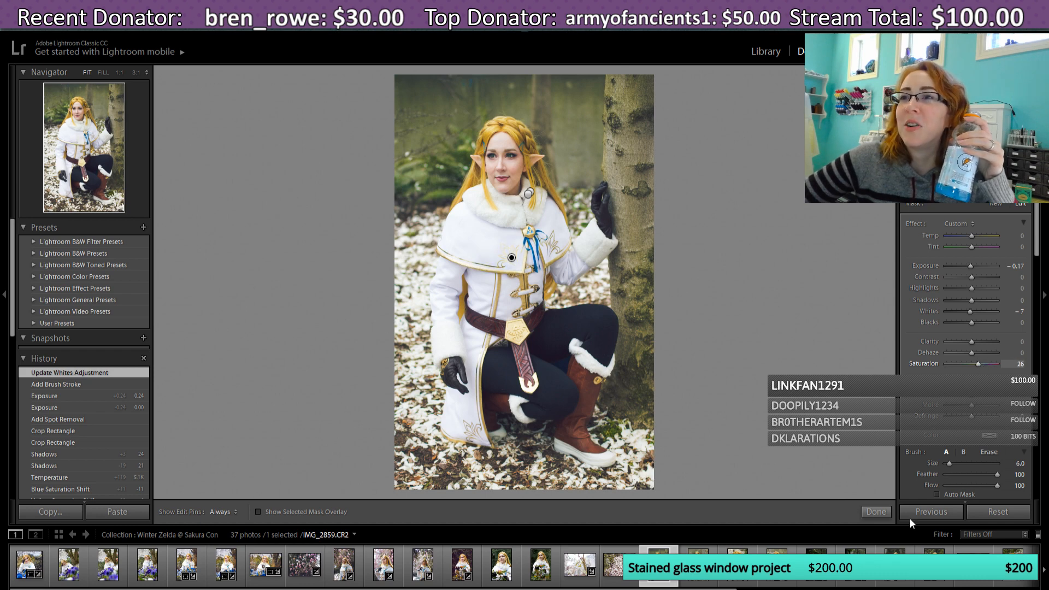
{"action": "left_click", "coordinate": [880, 512]}
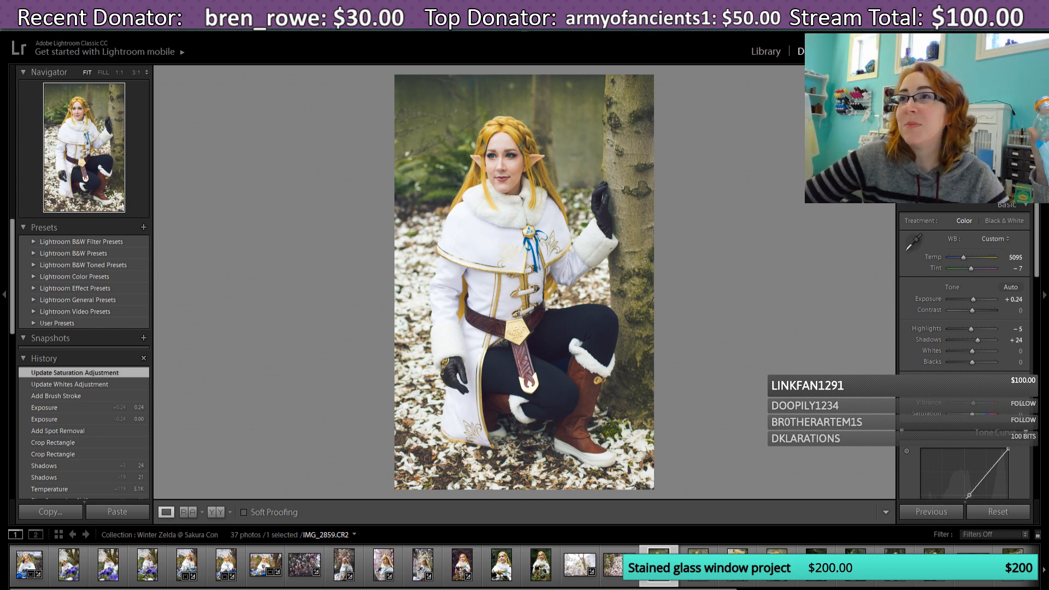
Step: Add an inverted radial filter centred on the white cape and upper coat, with Exposure -0.09 and Whites 0
{"action": "key", "text": "shift+m"}
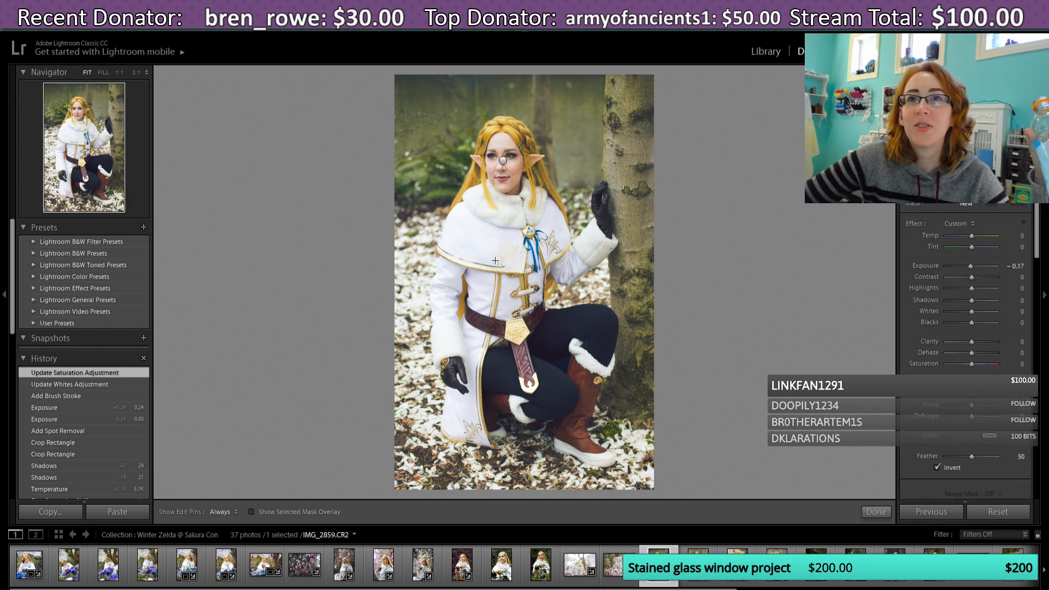
{"action": "left_click_drag", "start_coordinate": [495, 256], "coordinate": [424, 329]}
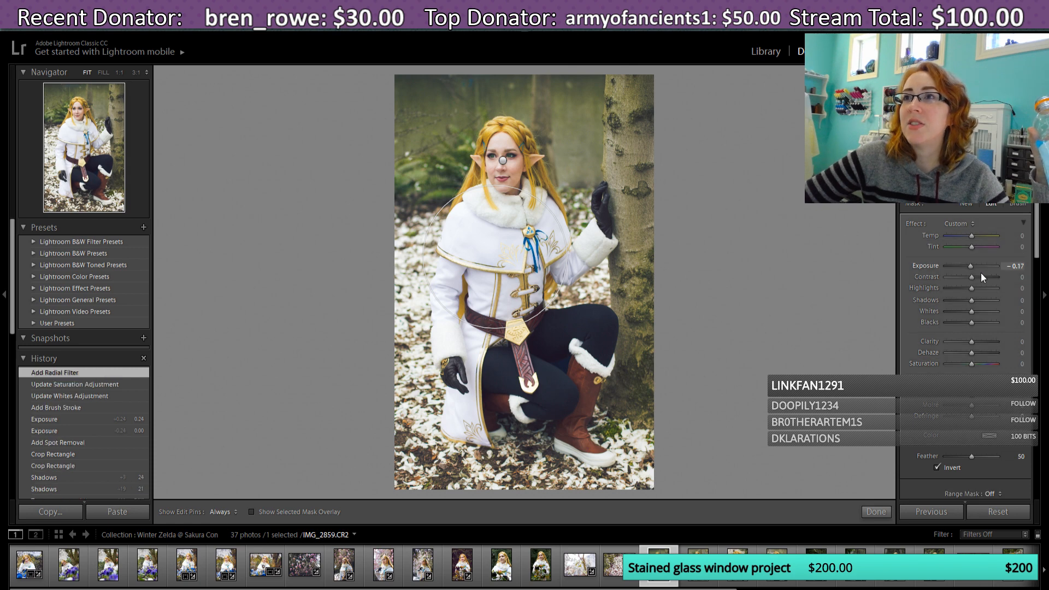
{"action": "left_click_drag", "start_coordinate": [969, 267], "coordinate": [969, 268]}
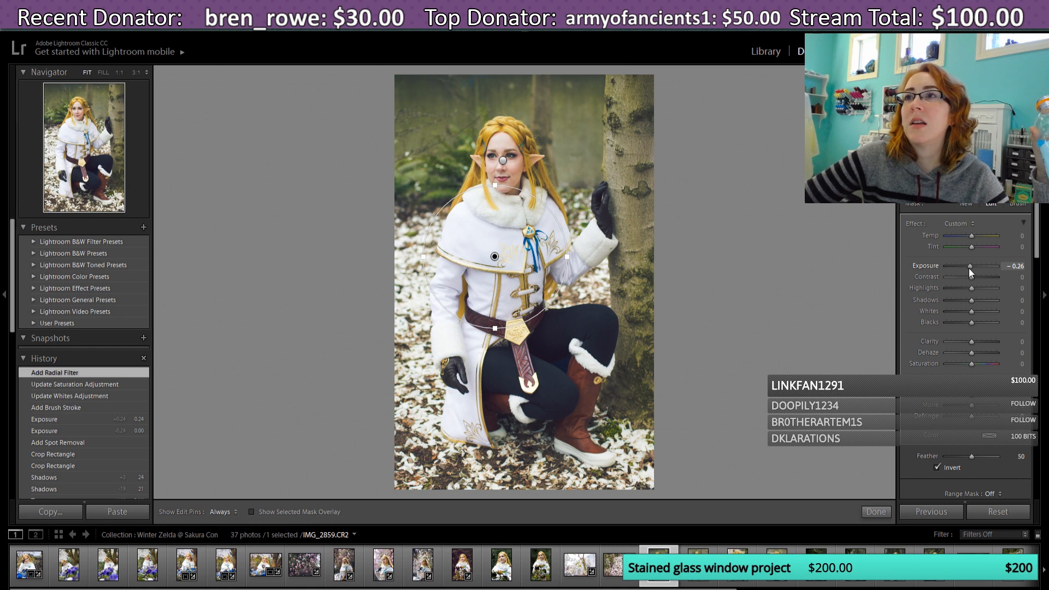
{"action": "left_click_drag", "start_coordinate": [969, 268], "coordinate": [971, 268]}
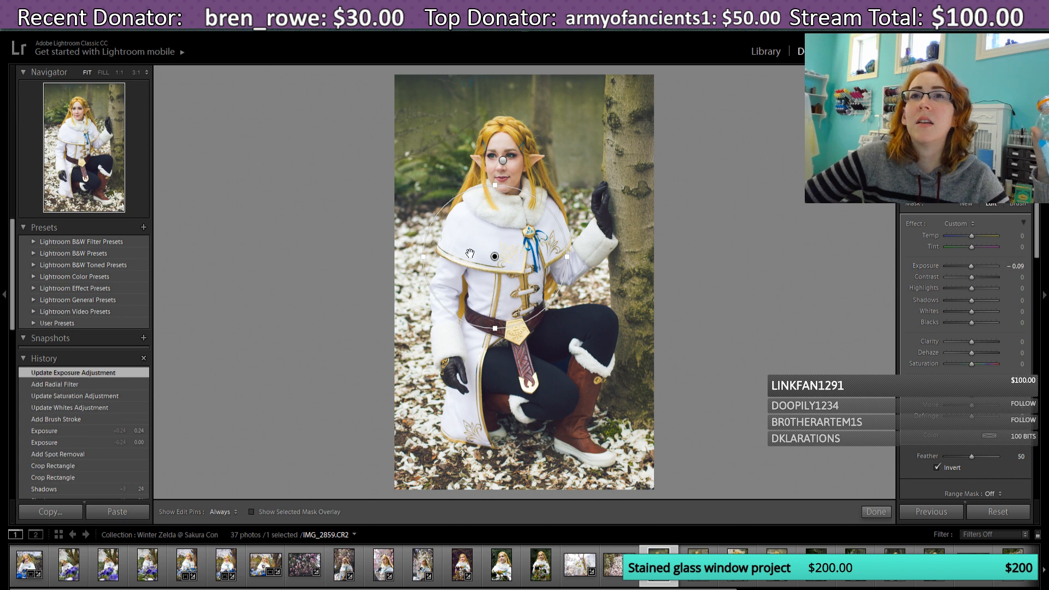
{"action": "left_click_drag", "start_coordinate": [499, 260], "coordinate": [501, 254]}
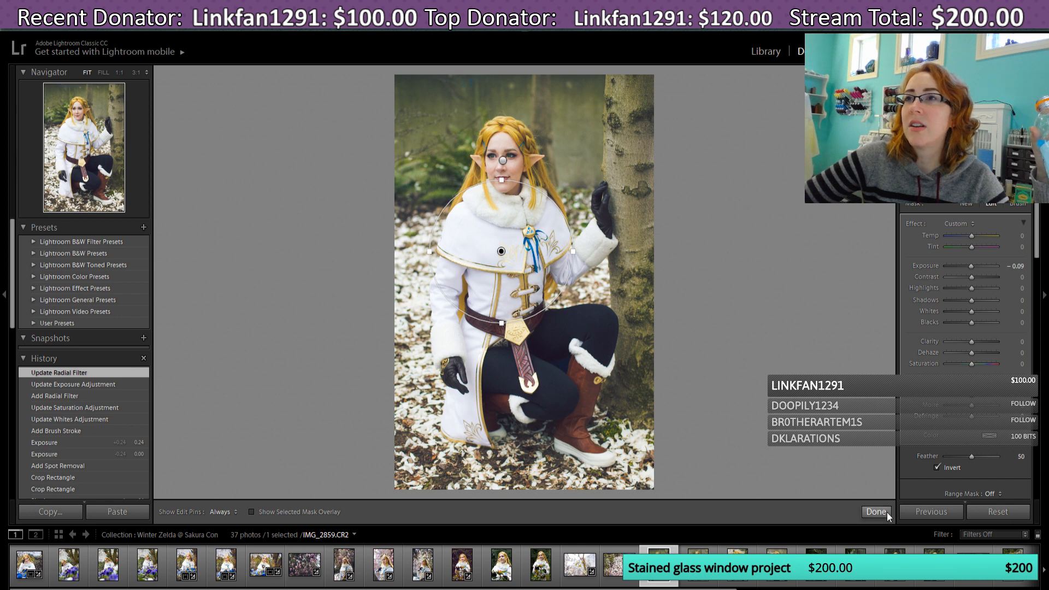
{"action": "left_click_drag", "start_coordinate": [972, 313], "coordinate": [974, 311]}
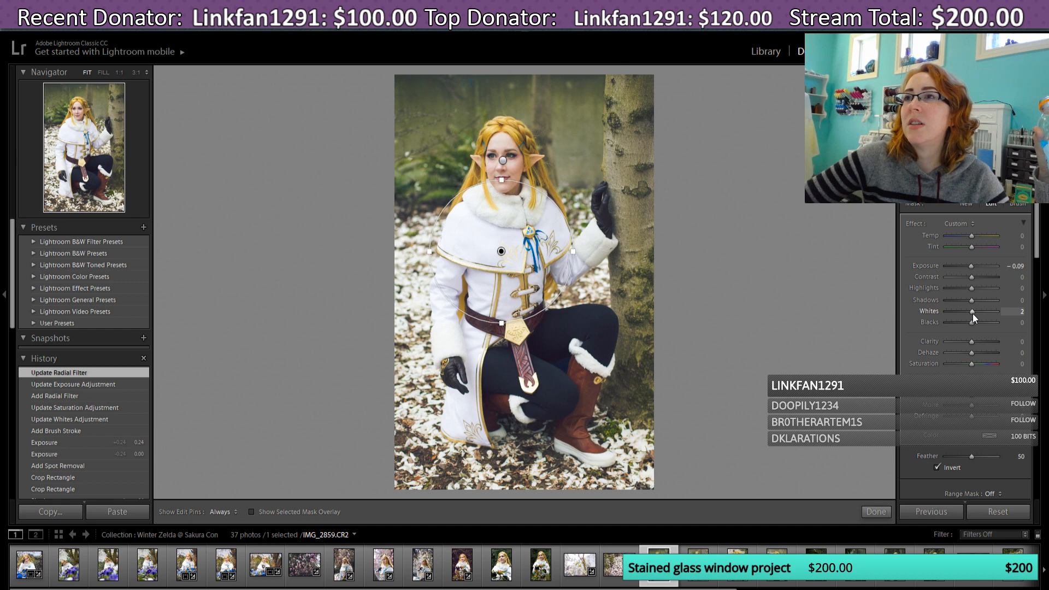
{"action": "double_click", "coordinate": [973, 313]}
{"action": "left_click", "coordinate": [880, 512]}
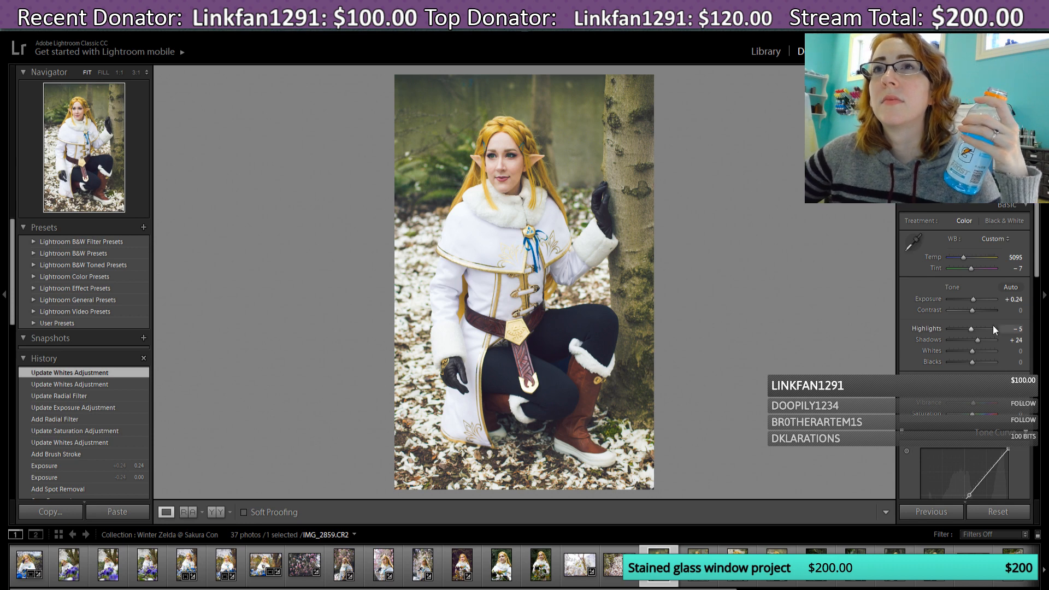
Step: Set the post-crop vignette Amount to -14
{"action": "left_click_drag", "start_coordinate": [1037, 244], "coordinate": [1044, 436]}
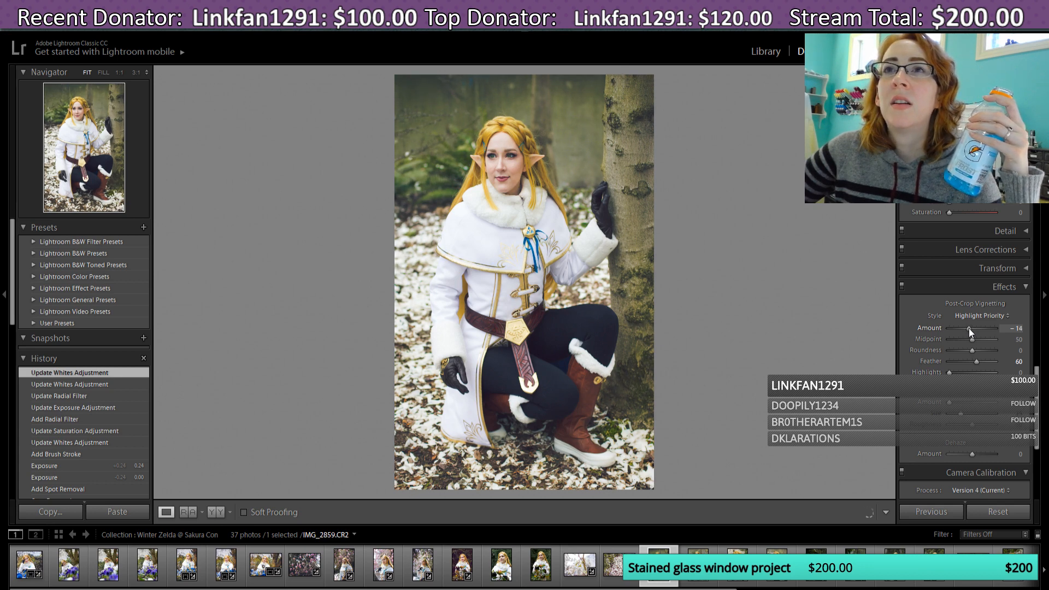
{"action": "left_click_drag", "start_coordinate": [969, 328], "coordinate": [968, 328]}
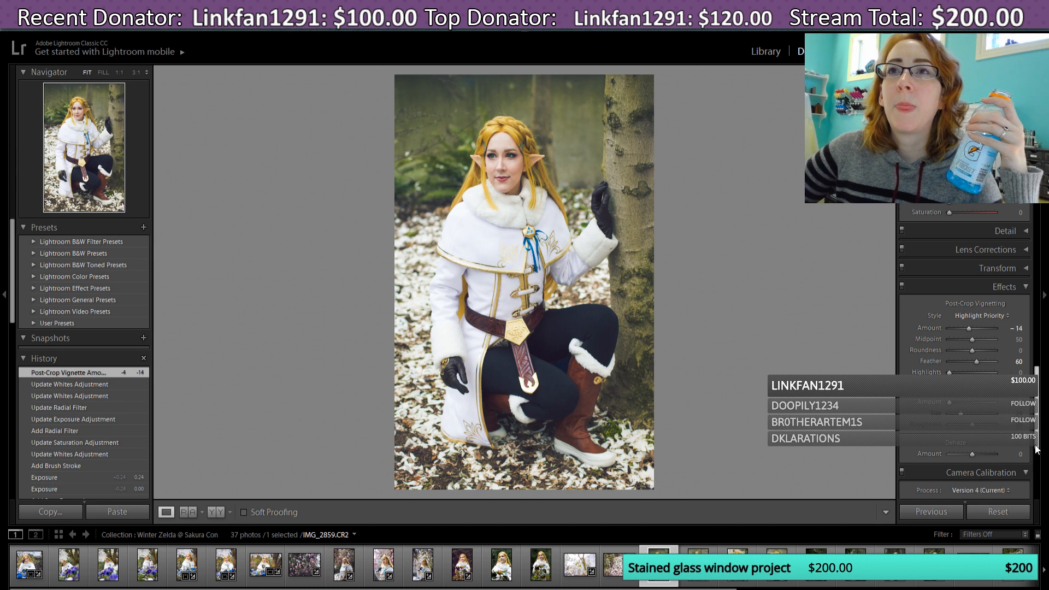
{"action": "left_click_drag", "start_coordinate": [1040, 435], "coordinate": [1037, 255]}
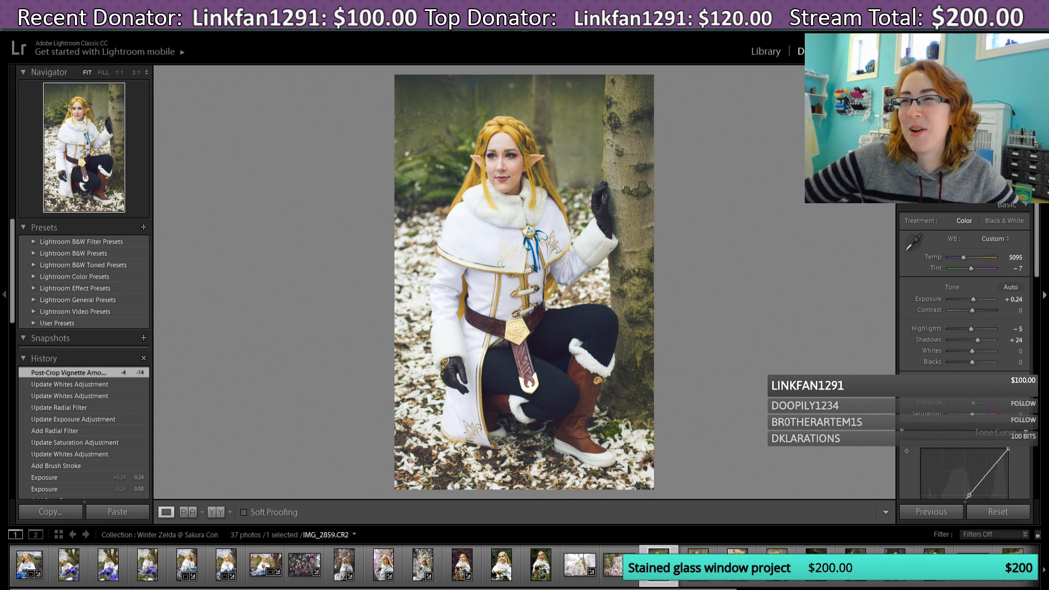
Step: Try adjusting a darker-tone point on the RGB tone curve and revert to the vignette state in the history
{"action": "left_click_drag", "start_coordinate": [1038, 257], "coordinate": [1038, 268]}
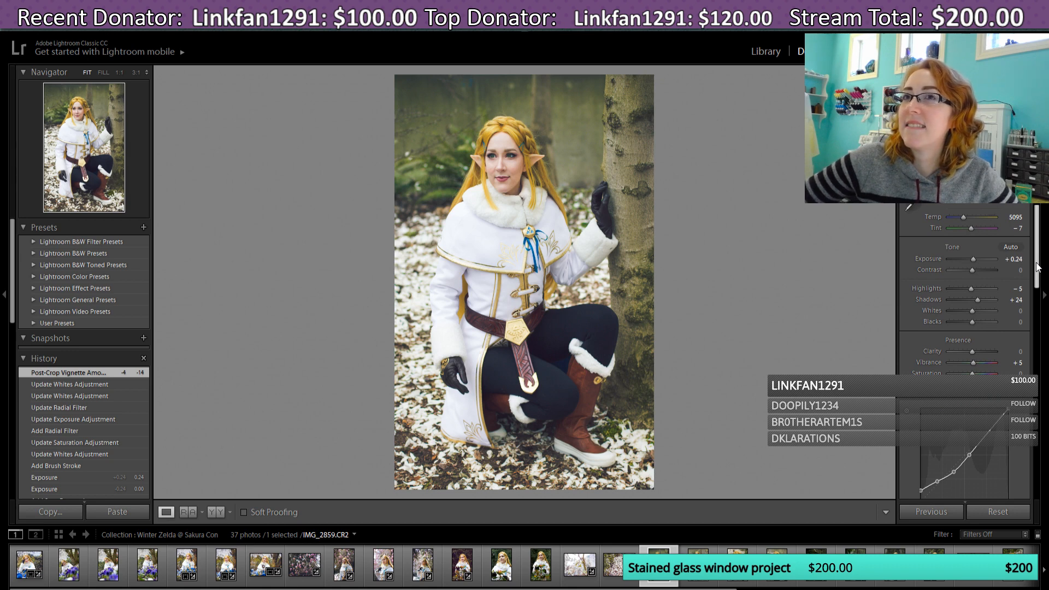
{"action": "left_click_drag", "start_coordinate": [1037, 268], "coordinate": [1042, 296]}
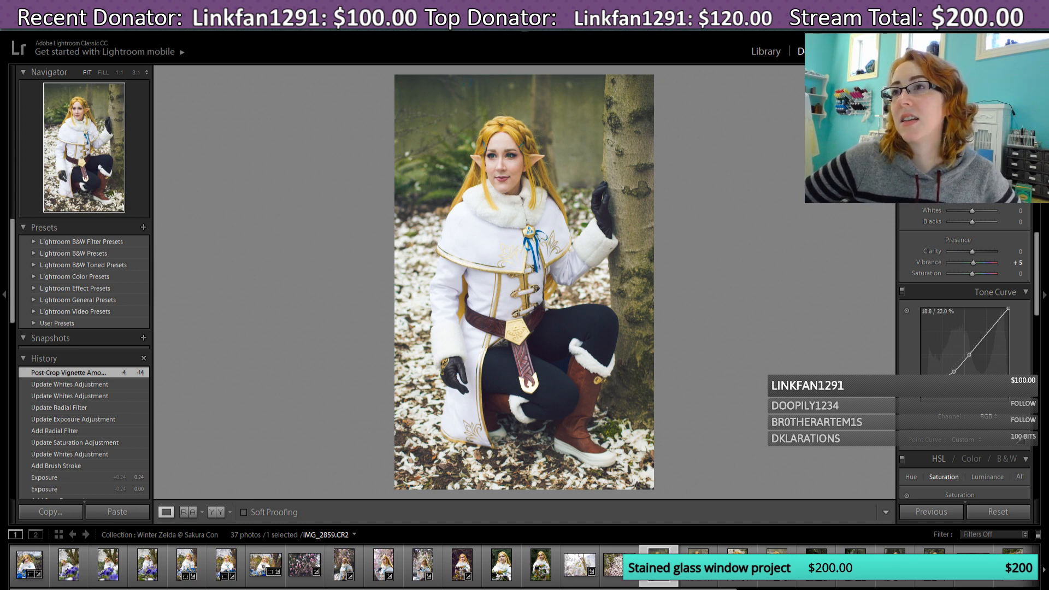
{"action": "left_click_drag", "start_coordinate": [937, 376], "coordinate": [952, 372]}
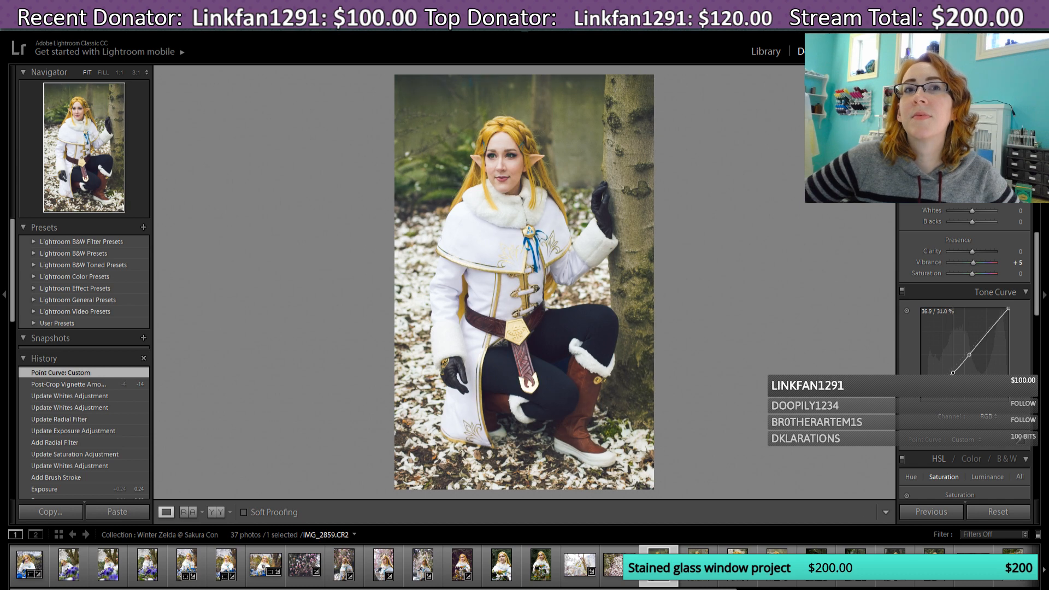
{"action": "left_click", "coordinate": [90, 396]}
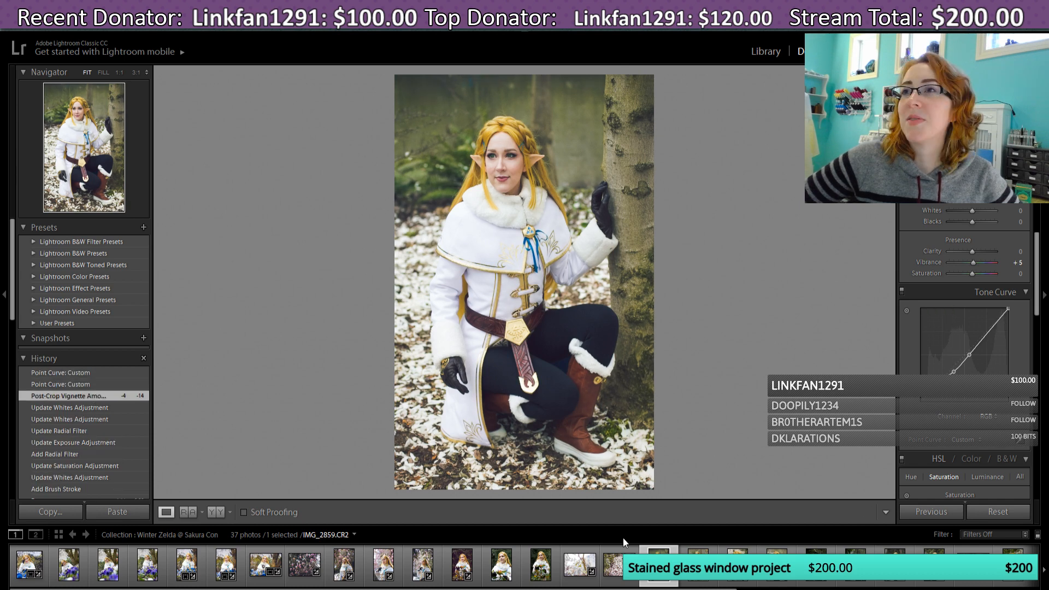
Step: Add two points to the upper RGB tone curve, lowering the highlights slightly with the brightest point at about 92 / 87 %
{"action": "left_click", "coordinate": [1001, 318]}
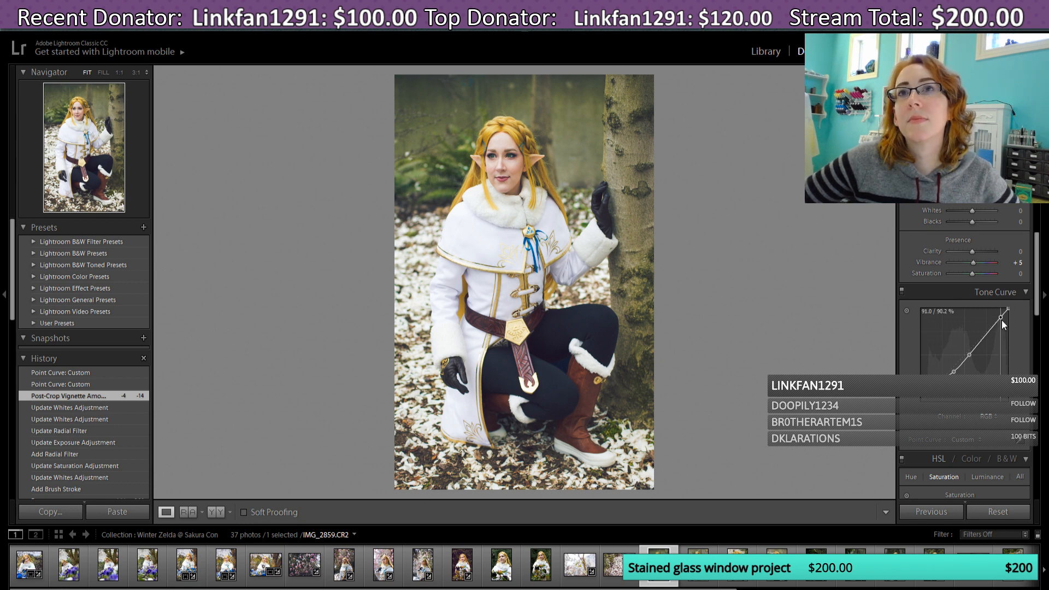
{"action": "left_click_drag", "start_coordinate": [1002, 320], "coordinate": [1002, 323]}
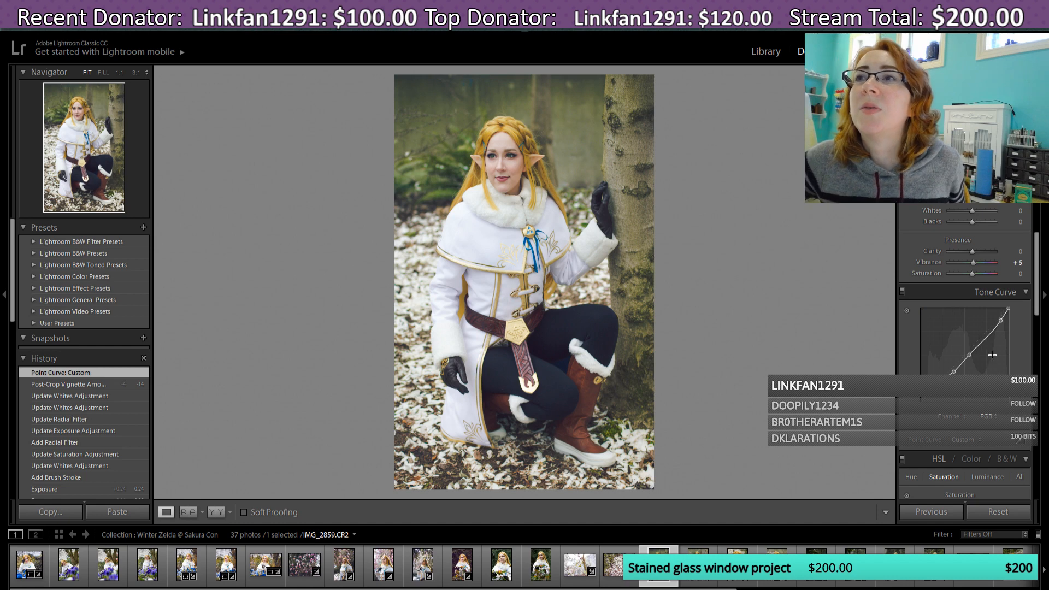
{"action": "left_click_drag", "start_coordinate": [992, 334], "coordinate": [993, 329]}
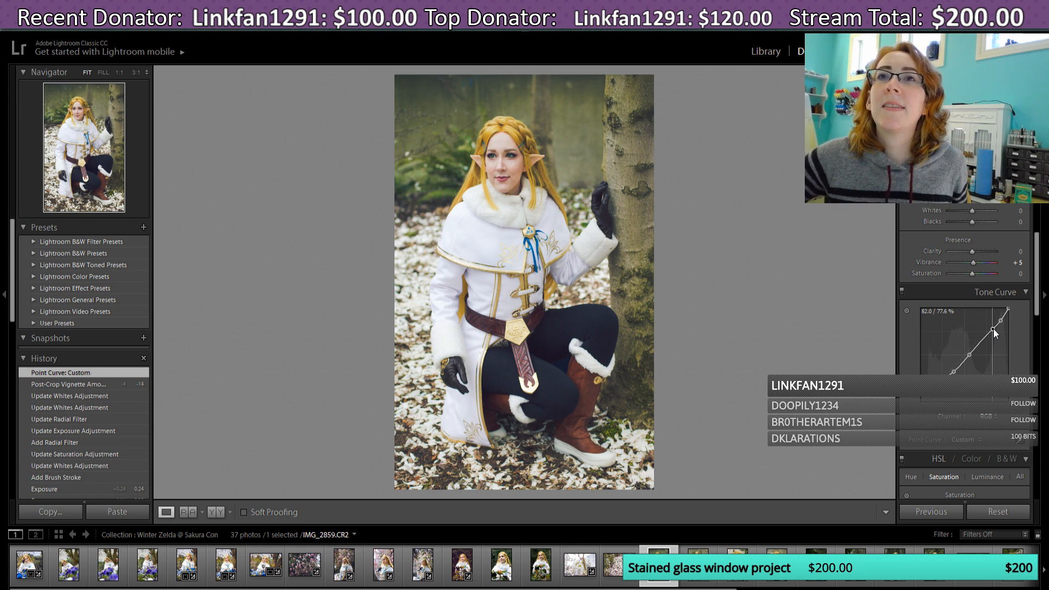
{"action": "left_click_drag", "start_coordinate": [993, 329], "coordinate": [993, 329]}
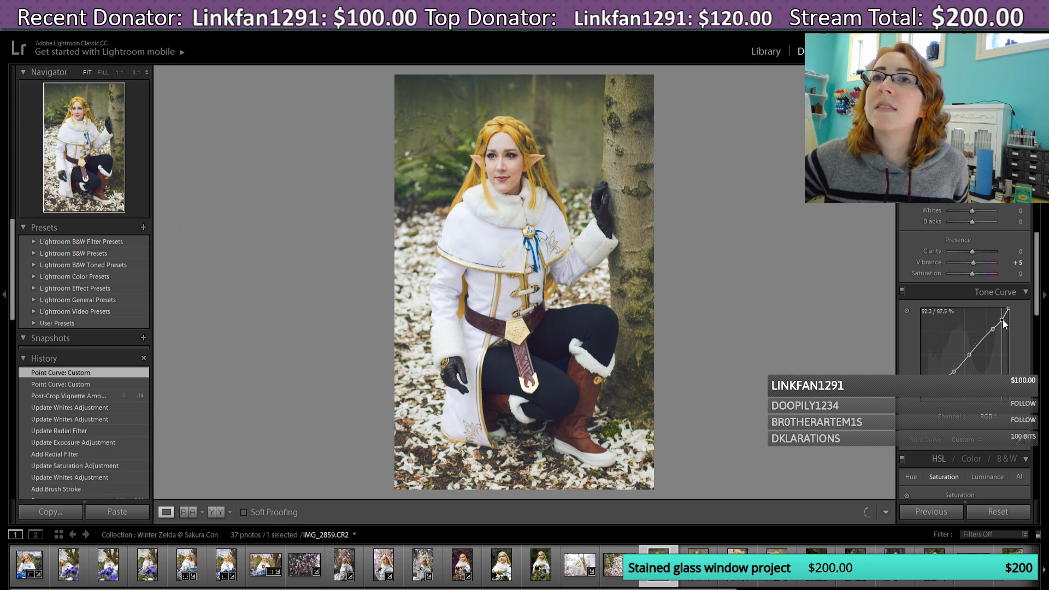
{"action": "left_click_drag", "start_coordinate": [1002, 323], "coordinate": [1002, 323]}
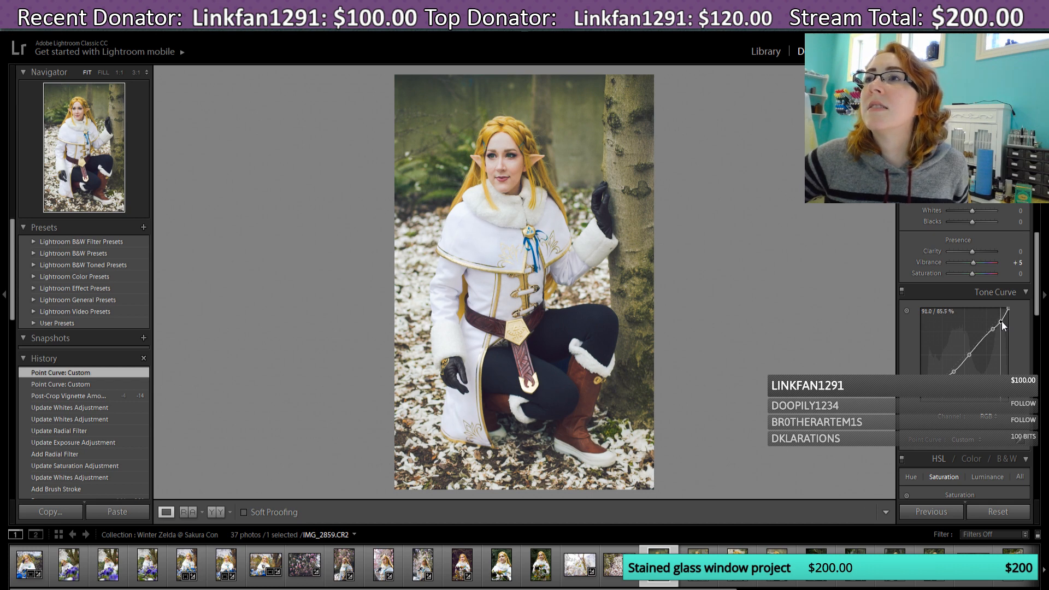
{"action": "left_click_drag", "start_coordinate": [993, 329], "coordinate": [1003, 323]}
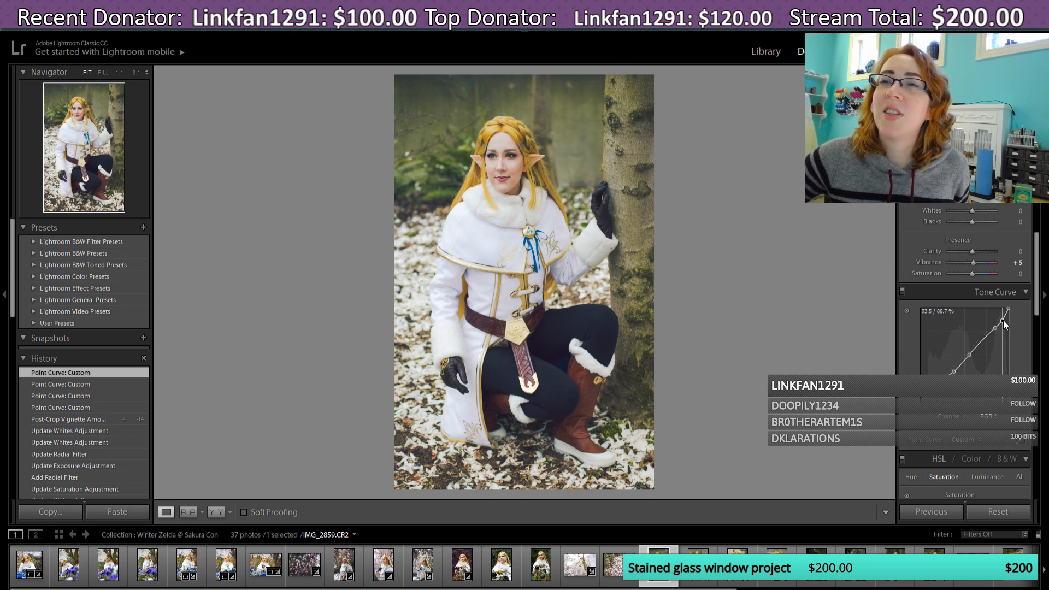
{"action": "left_click_drag", "start_coordinate": [1003, 320], "coordinate": [1002, 320]}
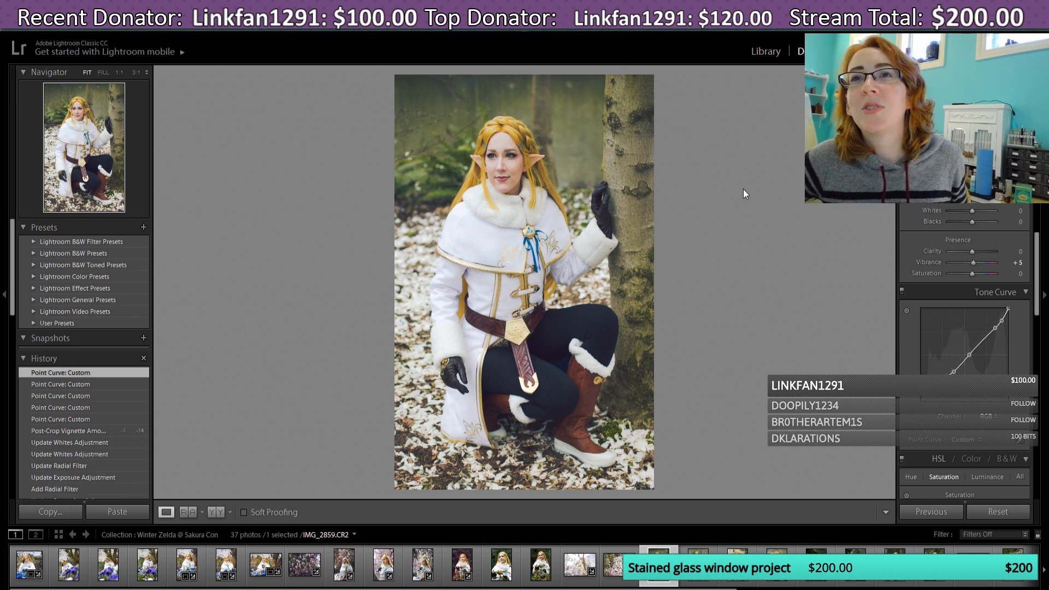
Step: Examine the face, fur collar and cape at Fill zoom, and return to the fitted view
{"action": "left_click", "coordinate": [100, 73]}
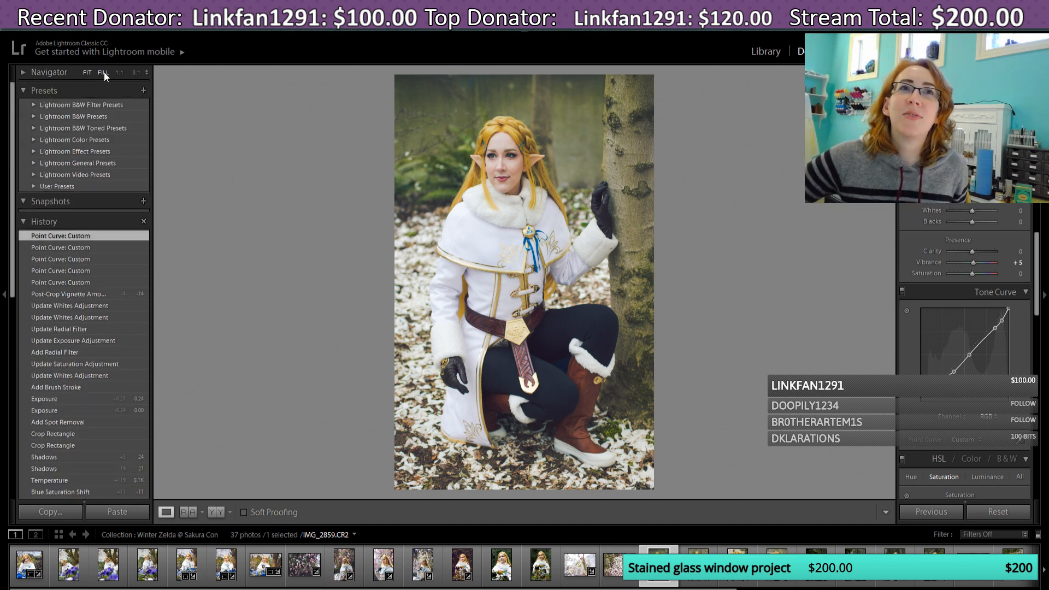
{"action": "left_click", "coordinate": [104, 71]}
{"action": "left_click", "coordinate": [97, 67]}
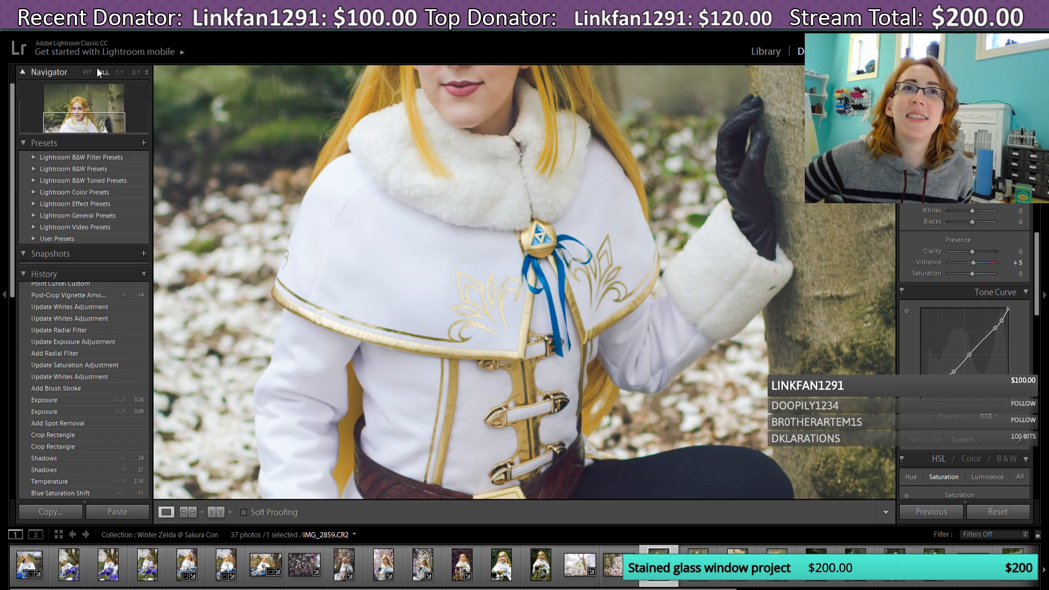
{"action": "left_click", "coordinate": [82, 119]}
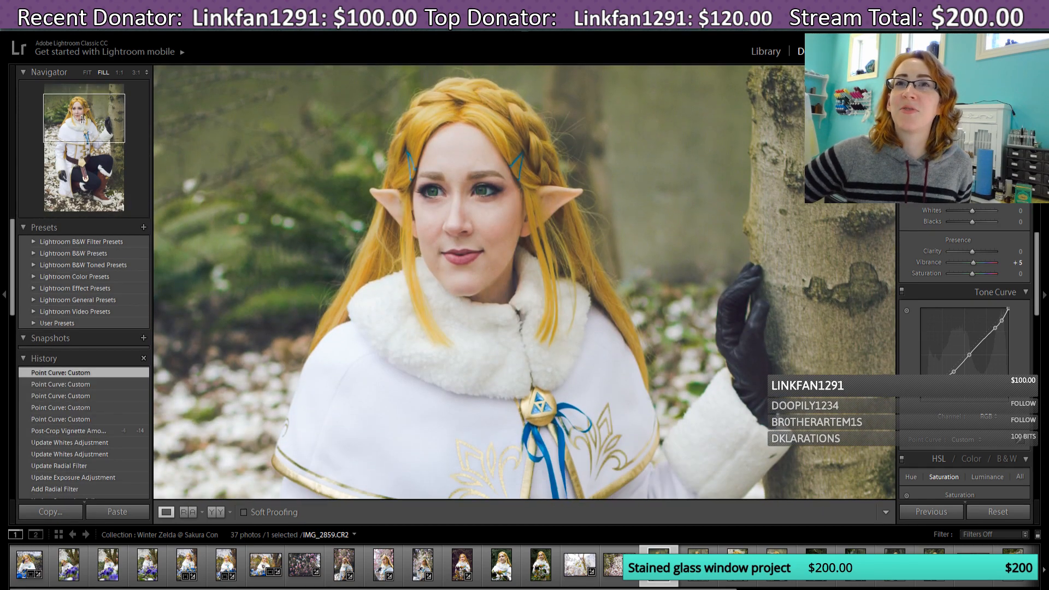
{"action": "left_click_drag", "start_coordinate": [82, 119], "coordinate": [82, 129]}
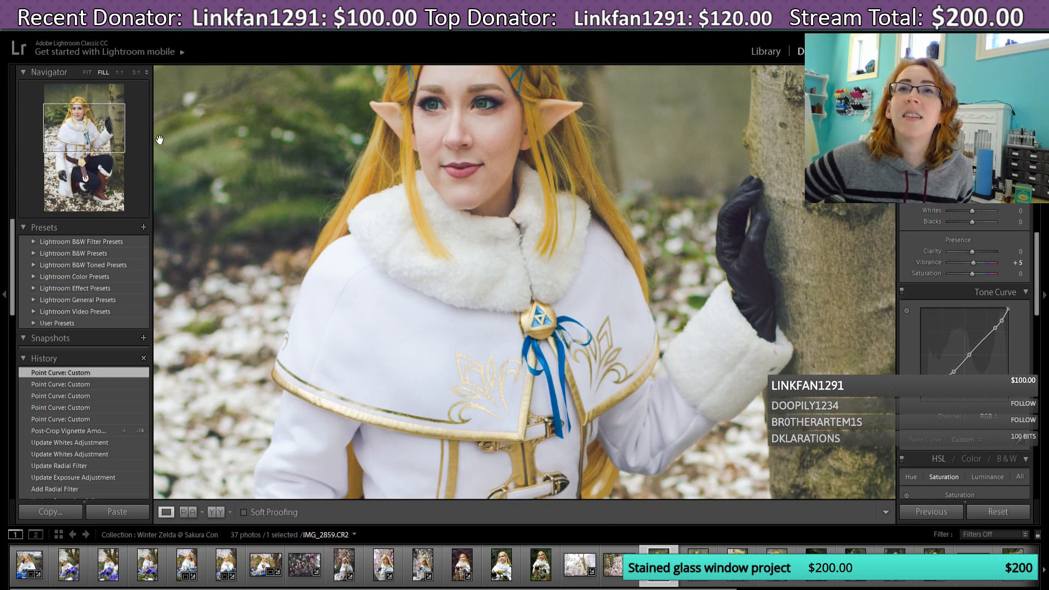
{"action": "left_click", "coordinate": [88, 72]}
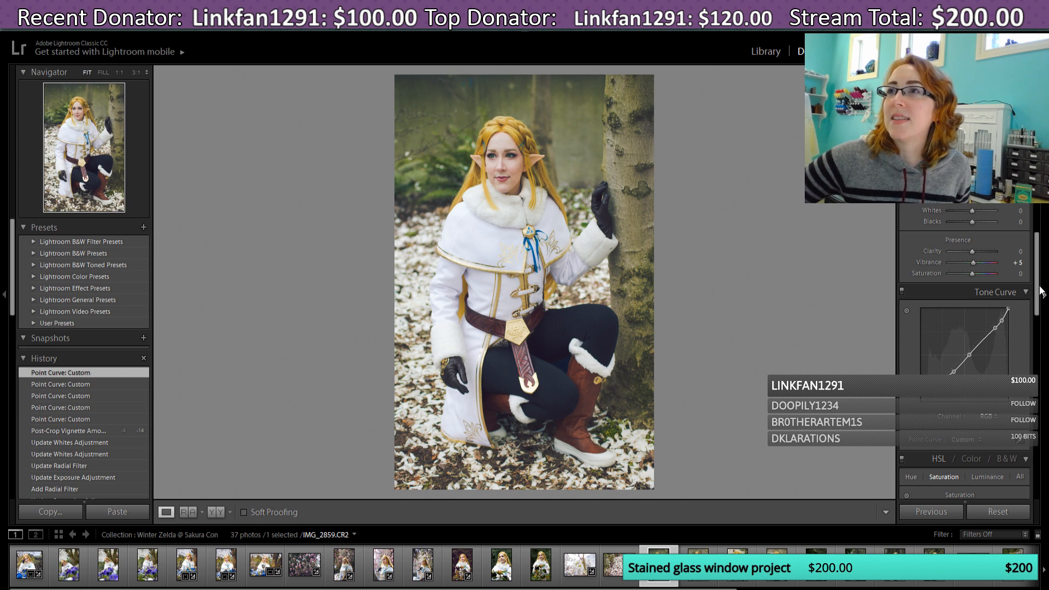
Step: Reset the basic Highlights to 0, and try other Exposure values before restoring +0.24
{"action": "scroll", "coordinate": [987, 307], "scroll_direction": "up", "scroll_amount": 3}
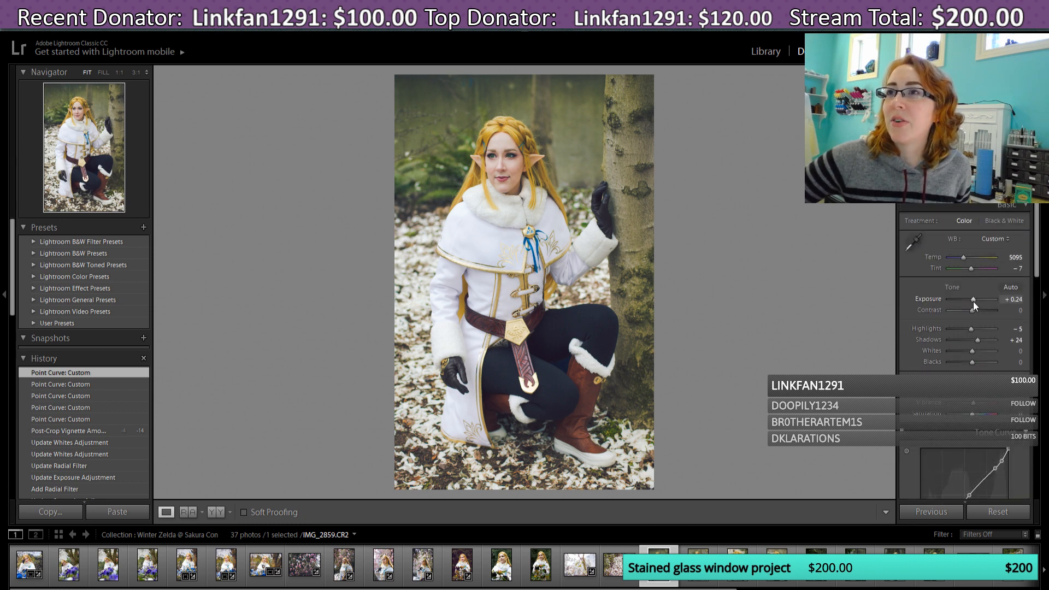
{"action": "double_click", "coordinate": [970, 329]}
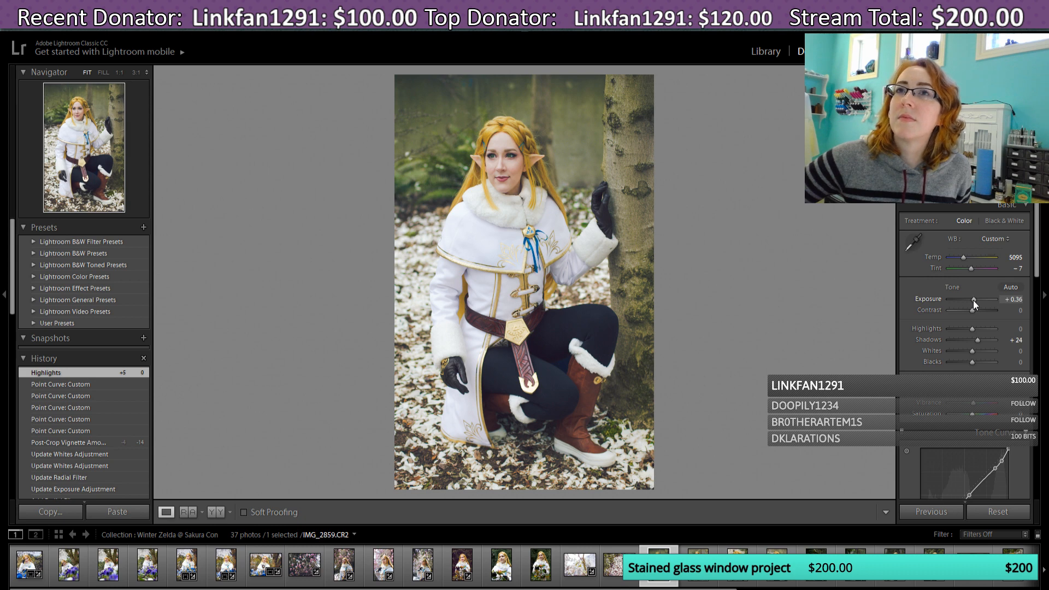
{"action": "left_click_drag", "start_coordinate": [972, 300], "coordinate": [971, 319]}
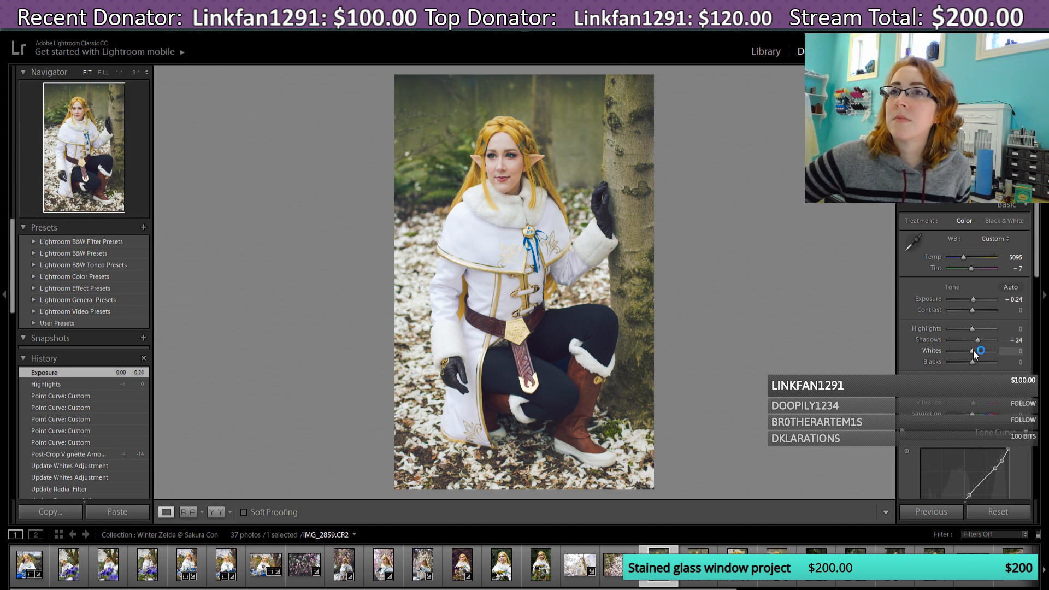
Step: Raise the basic Whites to +50
{"action": "left_click_drag", "start_coordinate": [973, 351], "coordinate": [978, 352]}
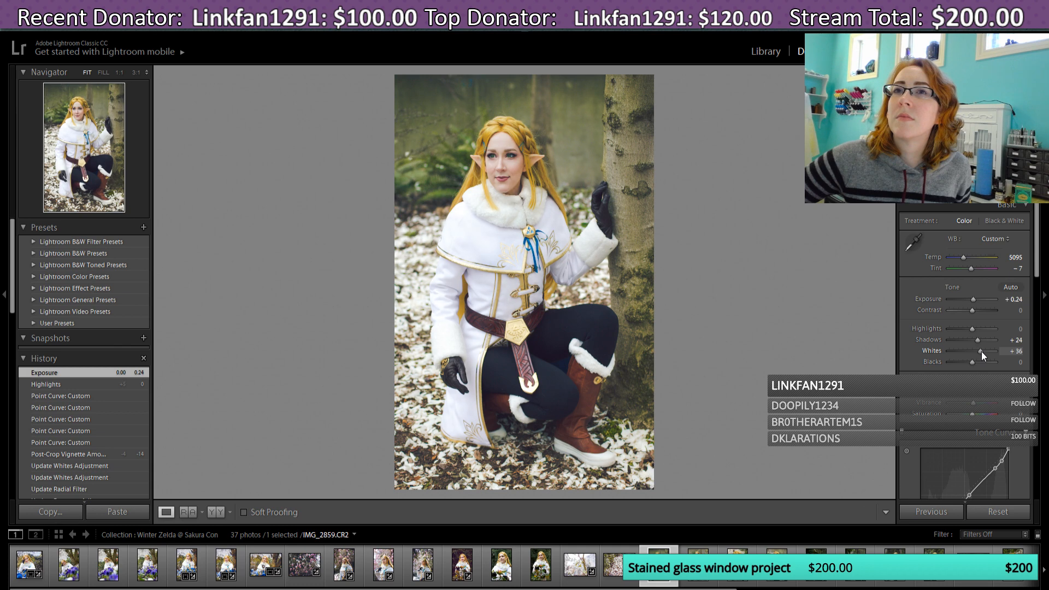
{"action": "left_click_drag", "start_coordinate": [986, 352], "coordinate": [987, 353]}
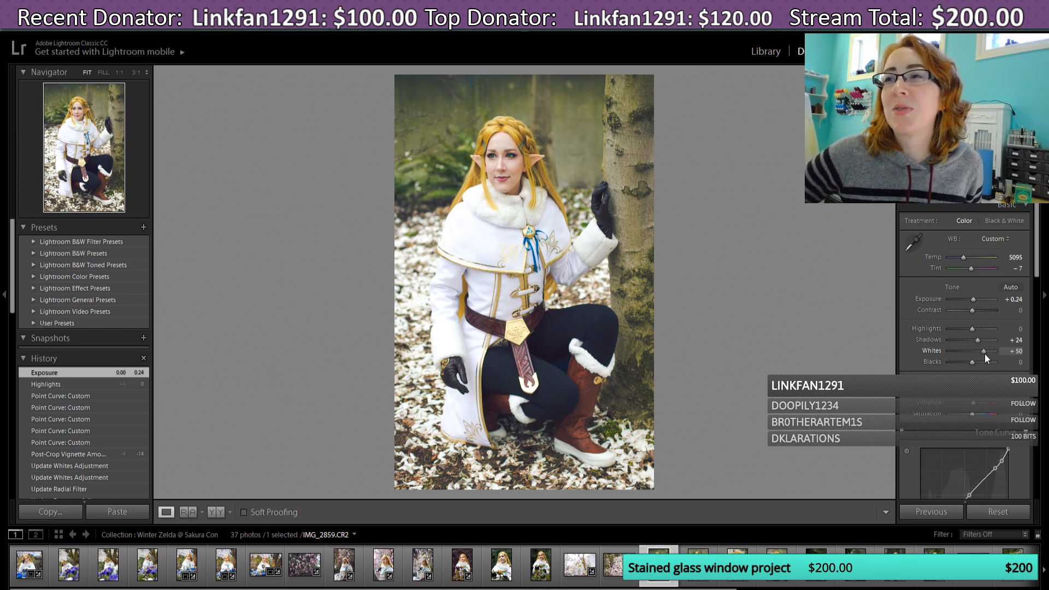
{"action": "left_click_drag", "start_coordinate": [985, 353], "coordinate": [985, 353]}
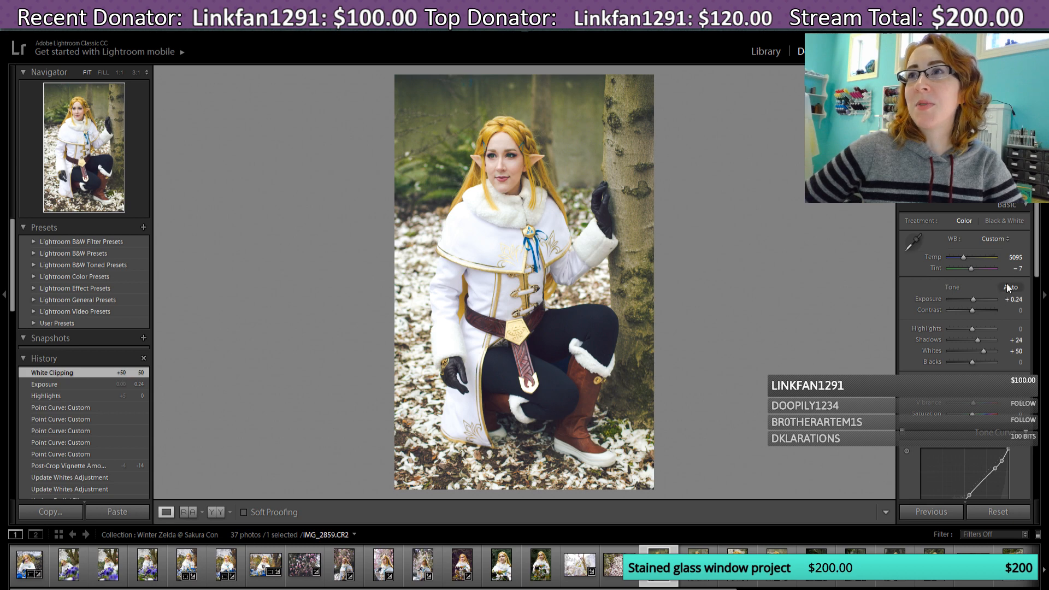
Step: Try lowering the midpoint of the red channel tone curve and revert to the Whites adjustment in the history
{"action": "left_click_drag", "start_coordinate": [1038, 252], "coordinate": [1042, 298]}
{"action": "left_click", "coordinate": [989, 405]}
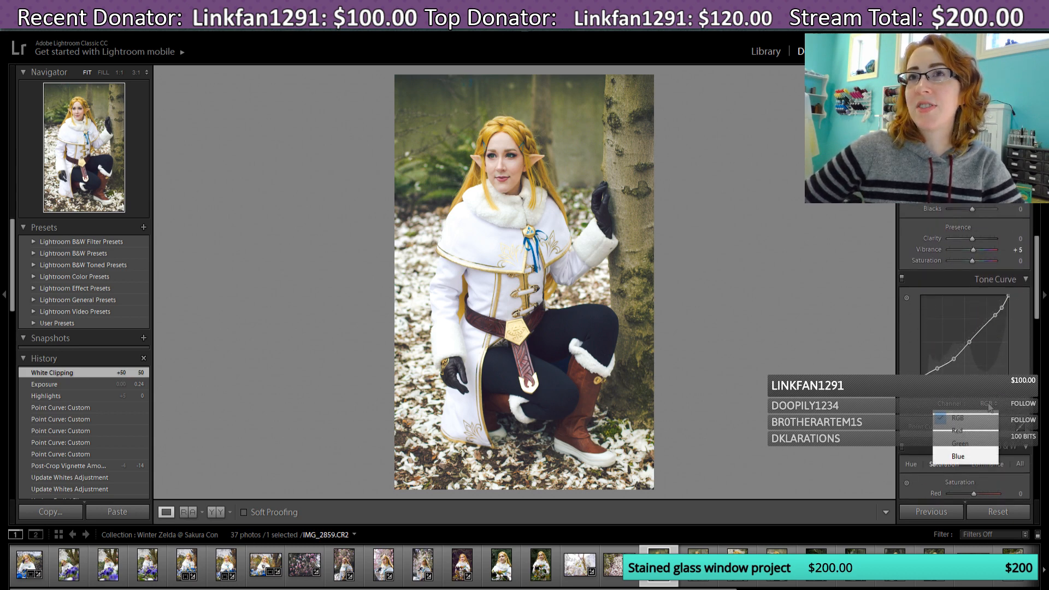
{"action": "left_click", "coordinate": [984, 431]}
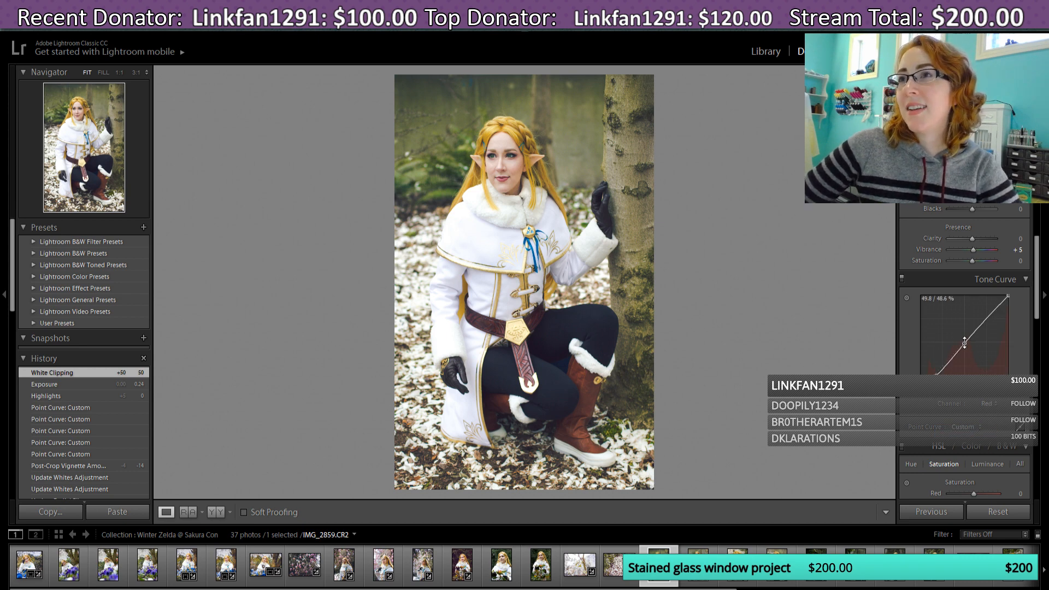
{"action": "left_click", "coordinate": [965, 343]}
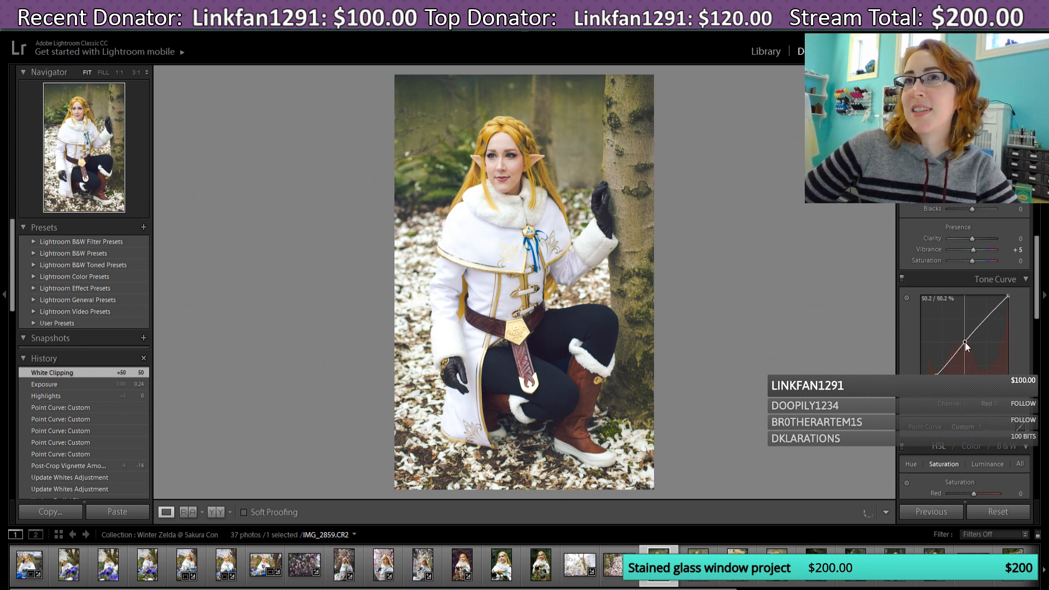
{"action": "left_click_drag", "start_coordinate": [965, 342], "coordinate": [964, 346]}
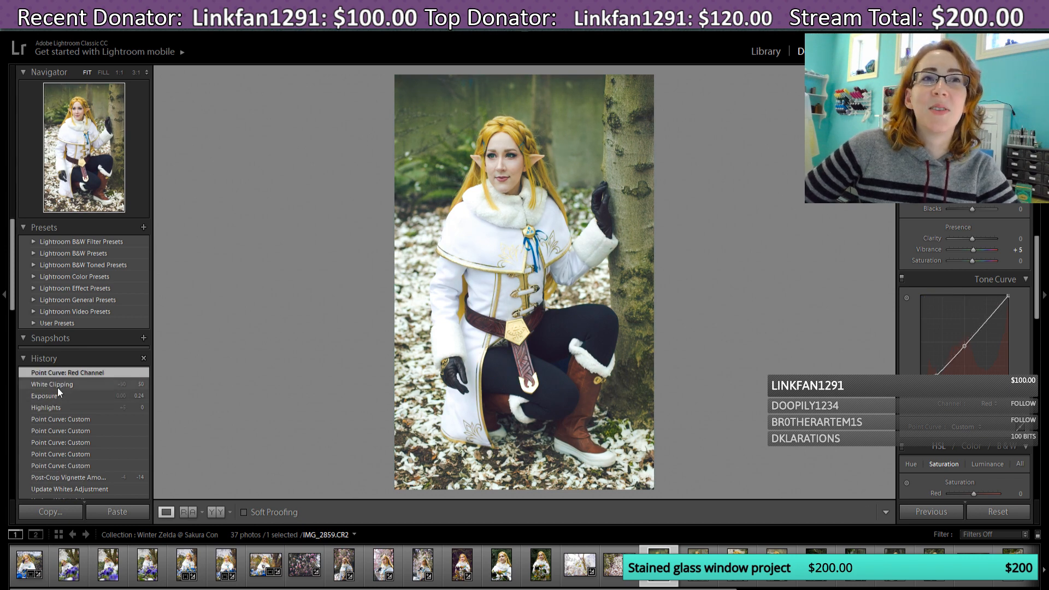
{"action": "left_click", "coordinate": [57, 388]}
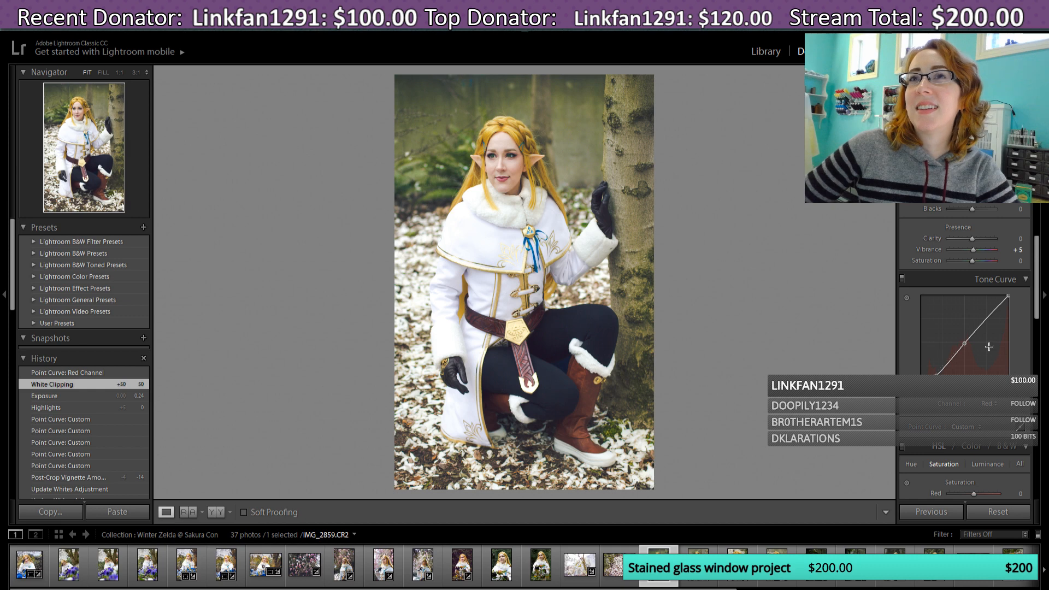
{"action": "left_click_drag", "start_coordinate": [1037, 315], "coordinate": [1039, 270]}
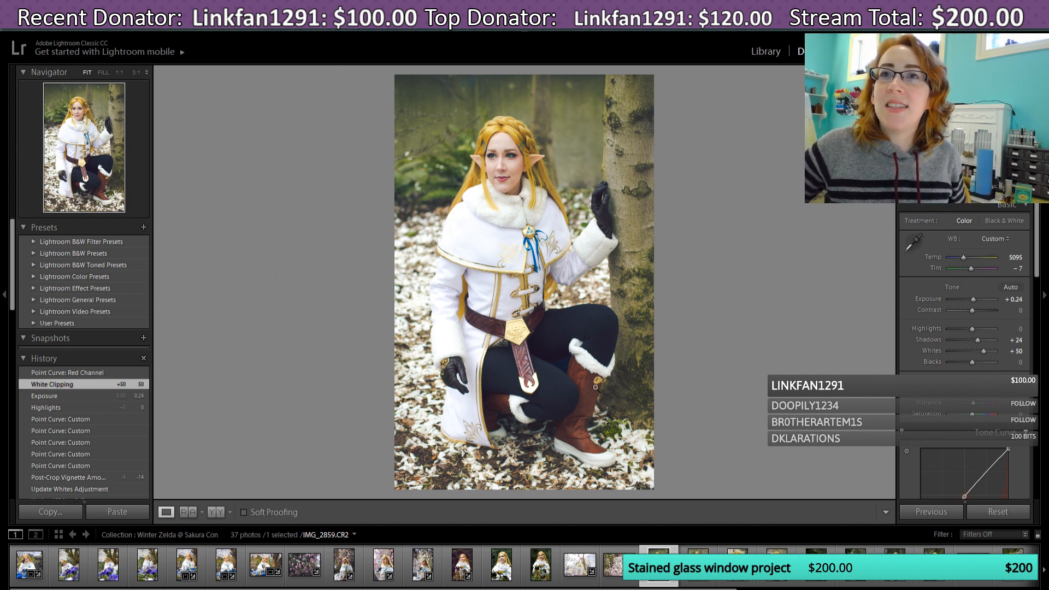
Step: View the unedited IMG_2861 for comparison and return to IMG_2859
{"action": "left_click", "coordinate": [699, 566]}
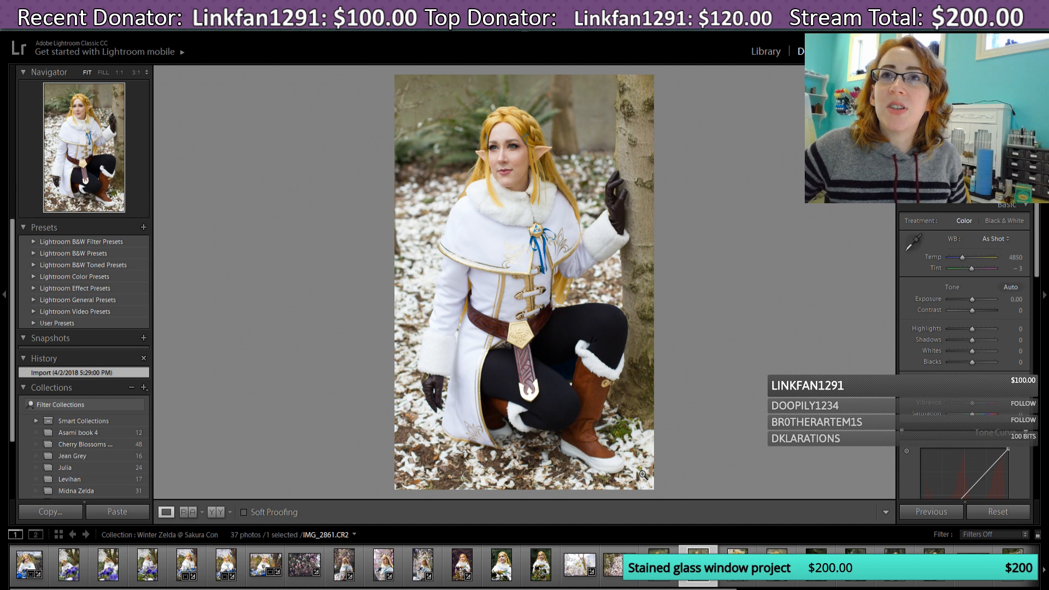
{"action": "left_click", "coordinate": [671, 562]}
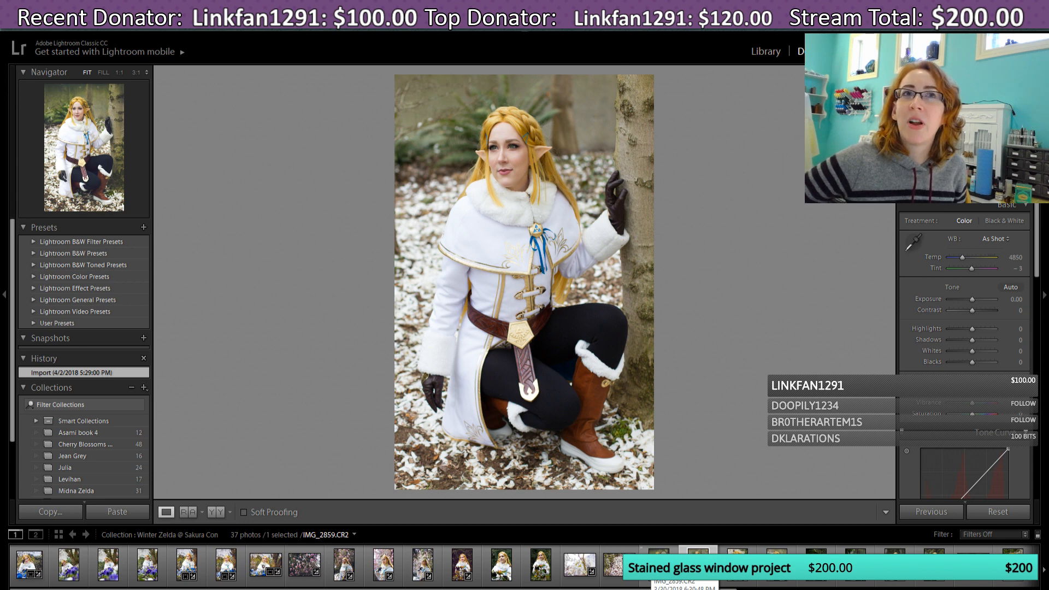
{"action": "left_click", "coordinate": [657, 567]}
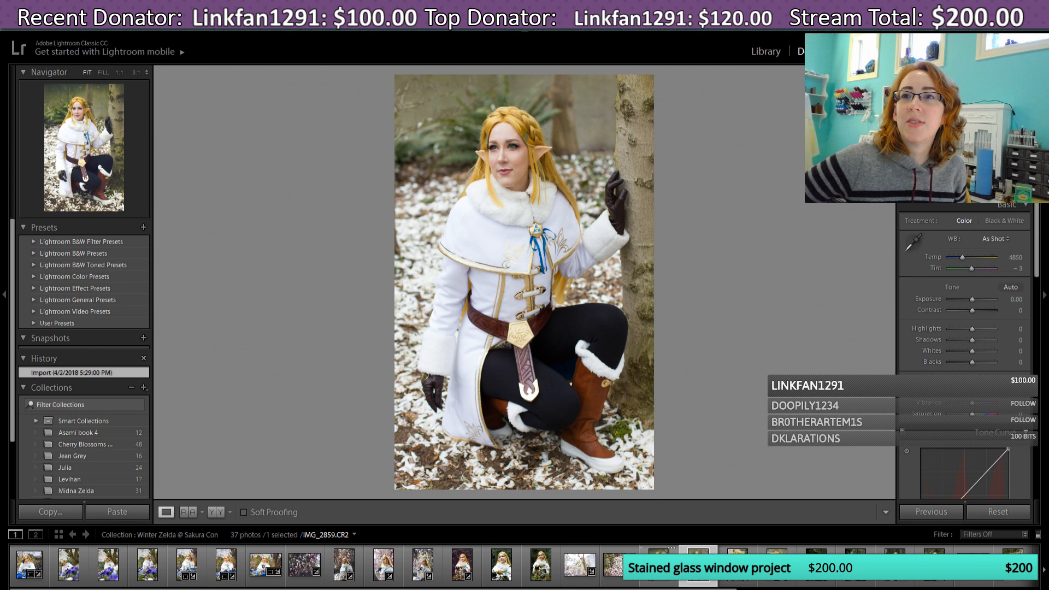
{"action": "left_click", "coordinate": [658, 563]}
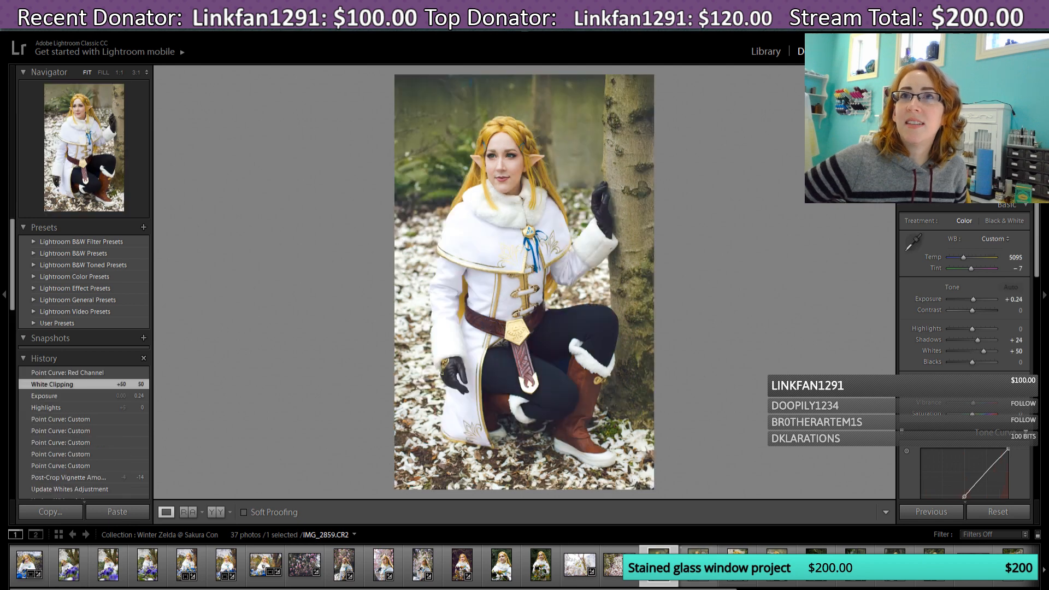
Step: Apply all of IMG_2859's develop settings to the unedited IMG_2861
{"action": "left_click", "coordinate": [698, 563]}
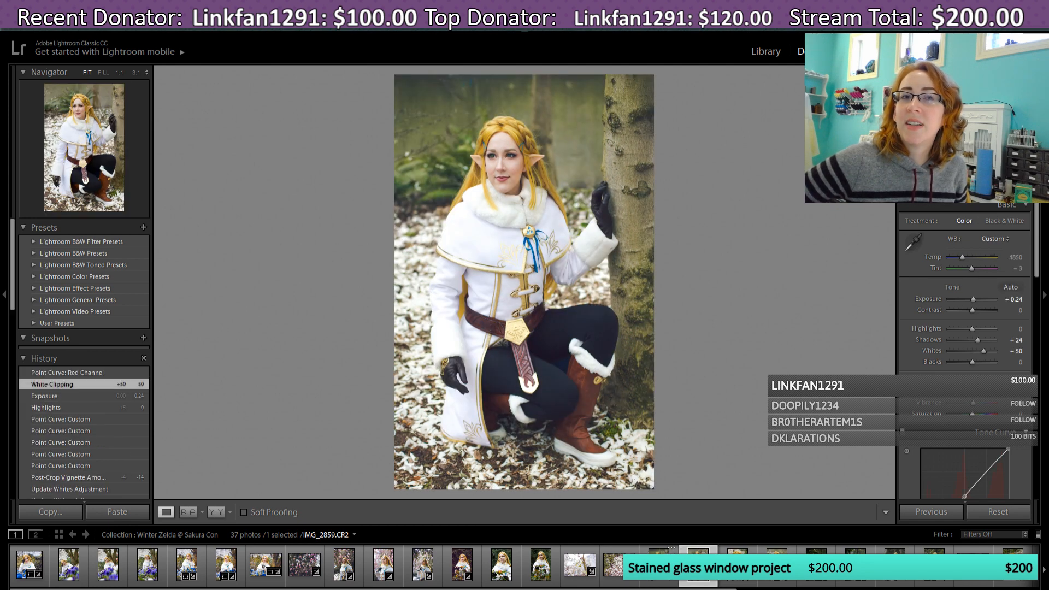
{"action": "left_click", "coordinate": [925, 512]}
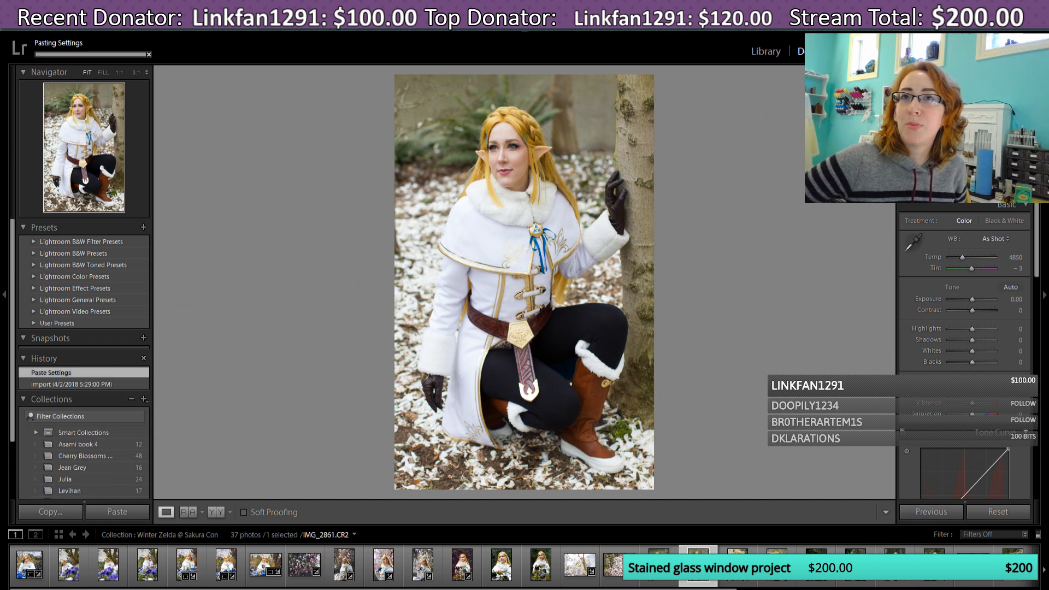
{"action": "key", "text": "Right"}
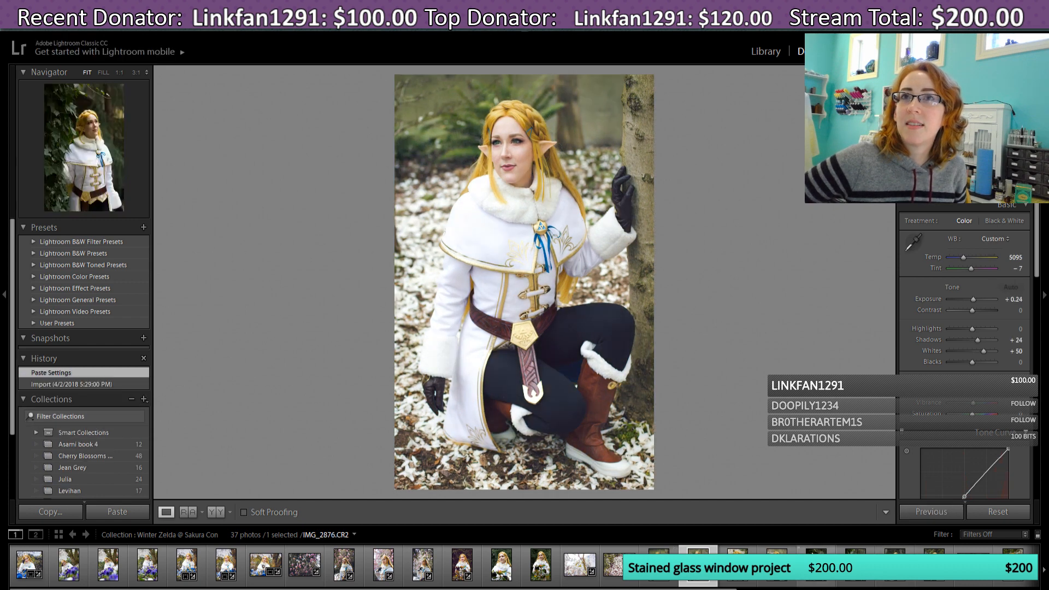
{"action": "key", "text": "Left"}
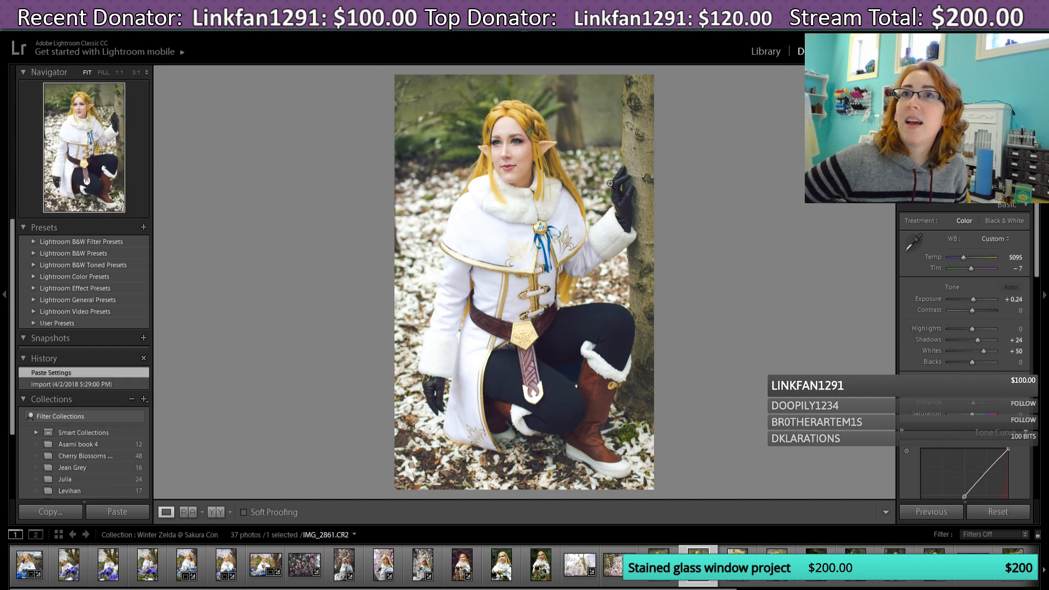
Step: Delete the two overlapping brush adjustments pinned at the fur collar of IMG_2861, leaving the one on the cape
{"action": "key", "text": "k"}
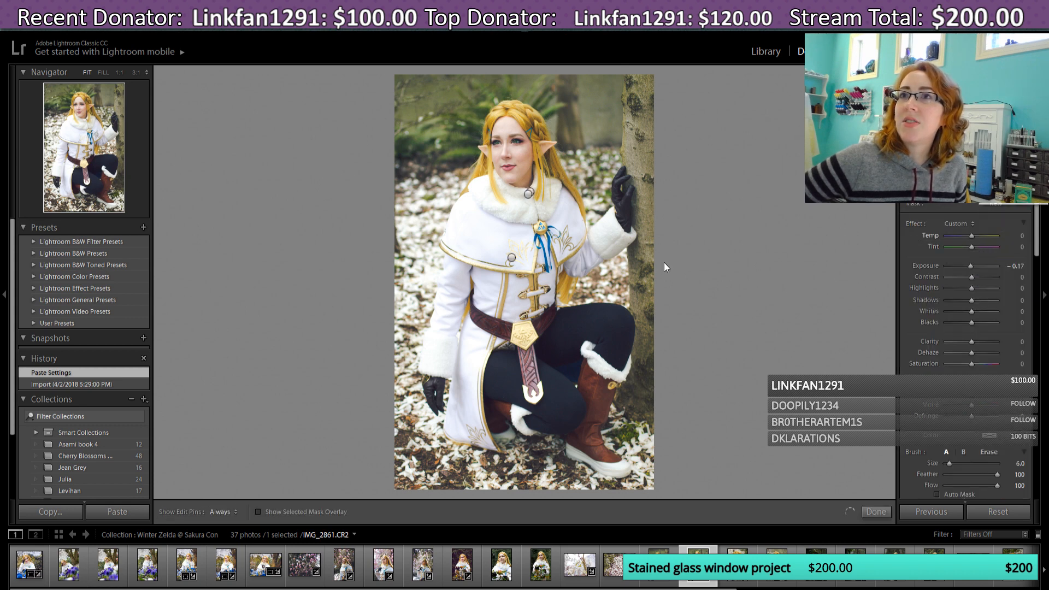
{"action": "left_click", "coordinate": [529, 194]}
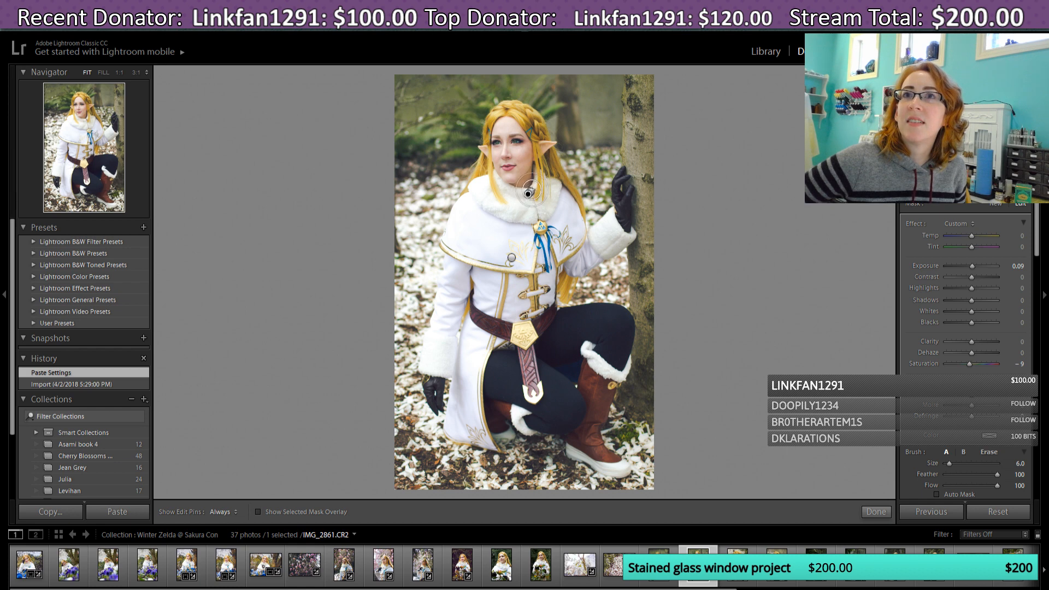
{"action": "left_click", "coordinate": [876, 512]}
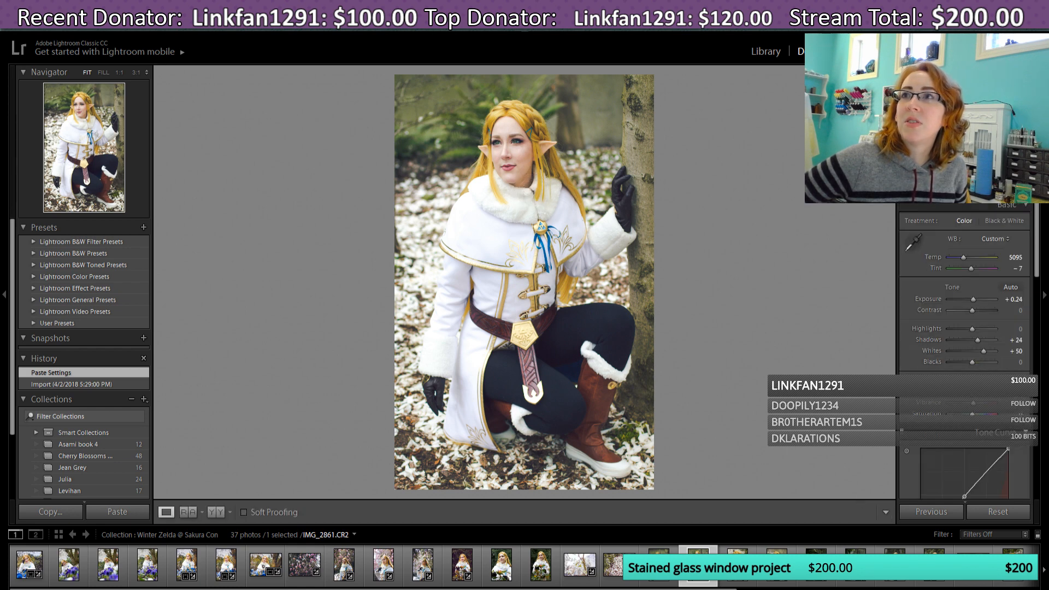
{"action": "key", "text": "k"}
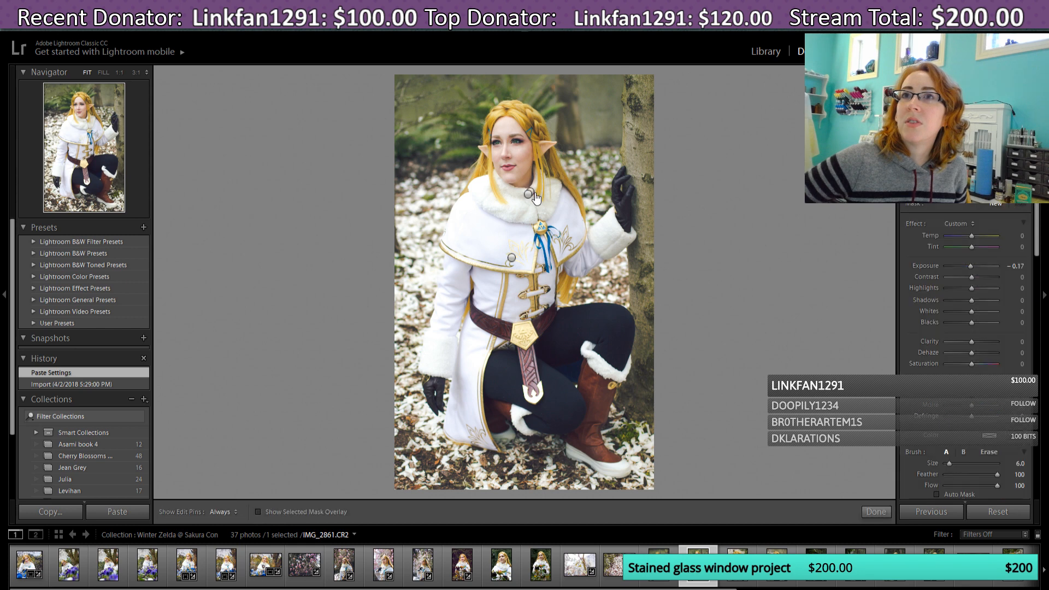
{"action": "left_click", "coordinate": [529, 194]}
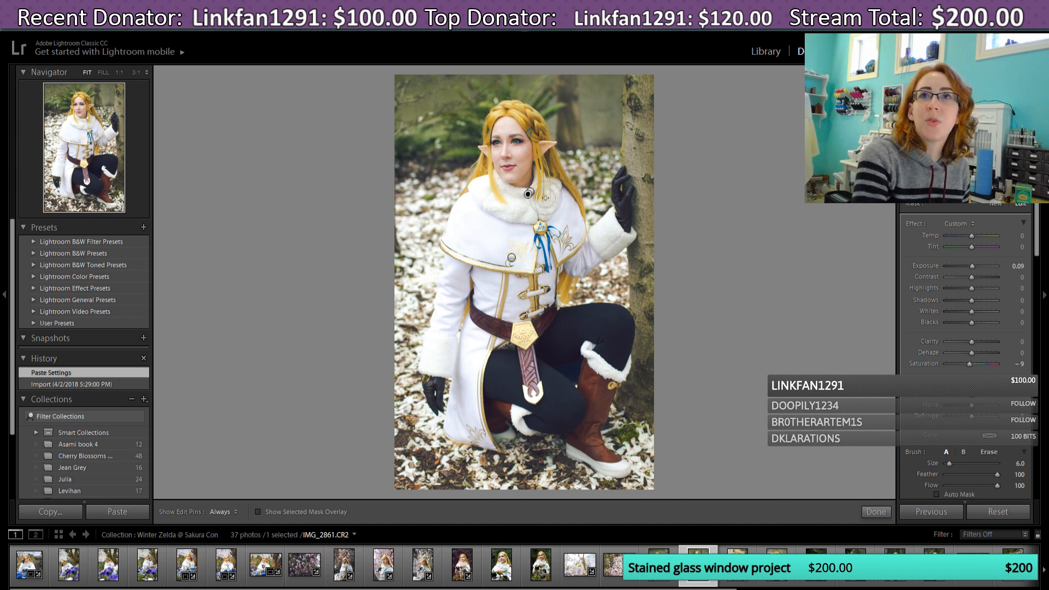
{"action": "key", "text": "Delete"}
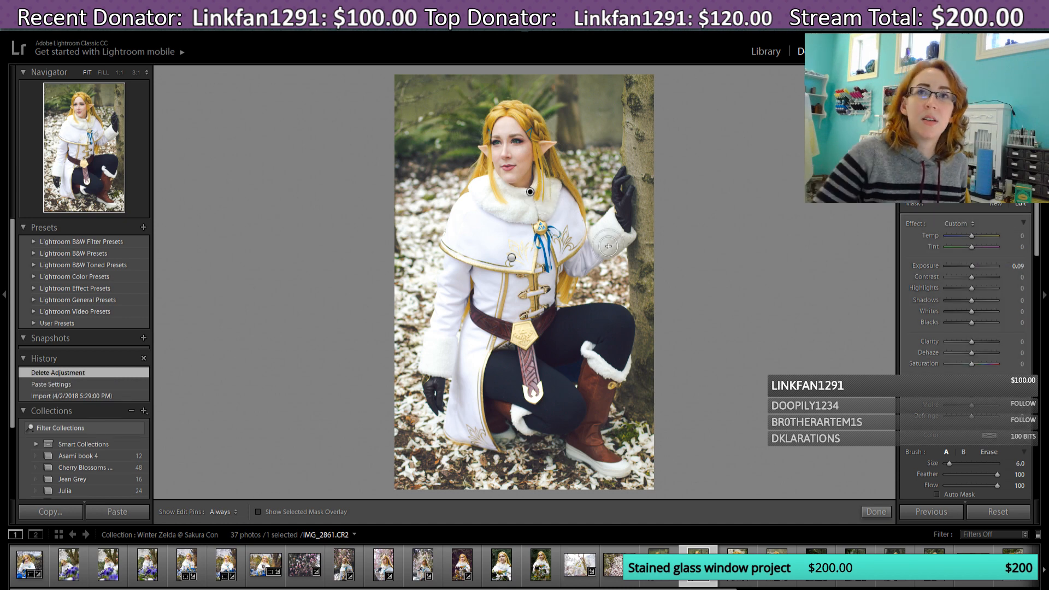
{"action": "key", "text": "Delete"}
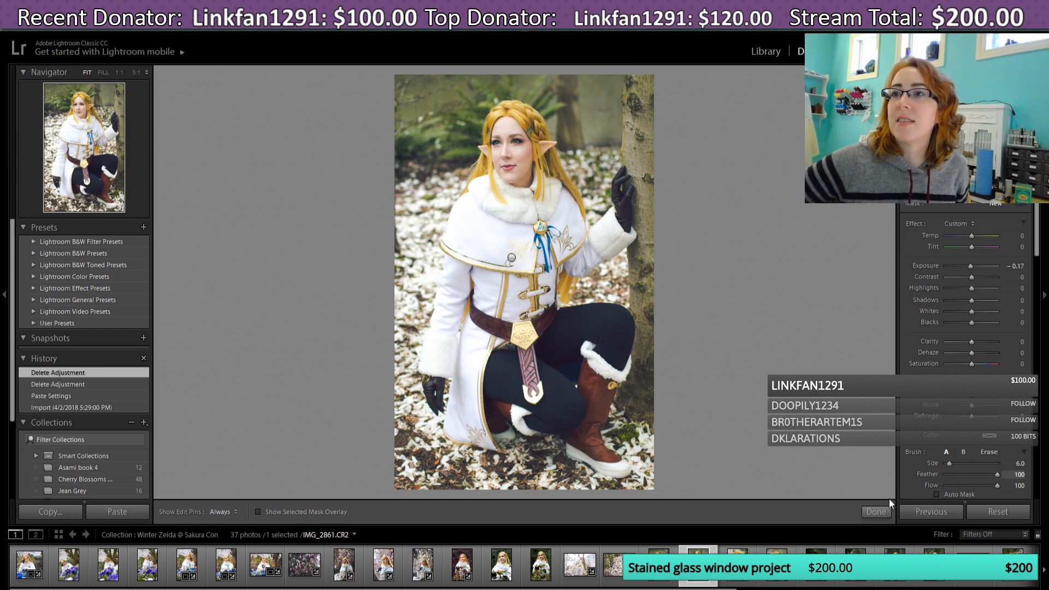
{"action": "left_click", "coordinate": [876, 512]}
Step: Reset the crop of IMG_2861 to the full frame
{"action": "key", "text": "r"}
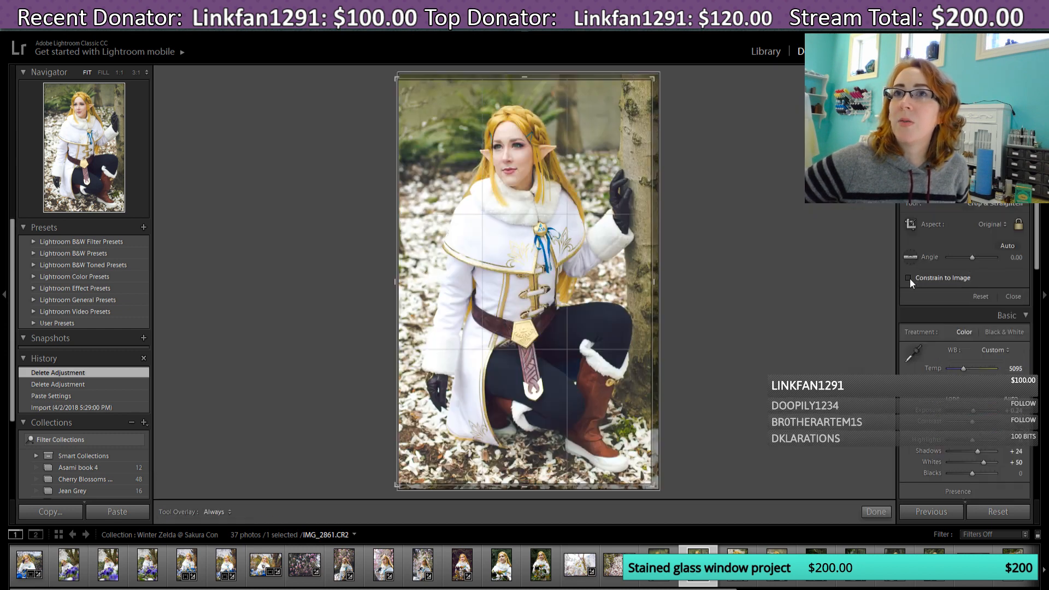
{"action": "left_click", "coordinate": [981, 296]}
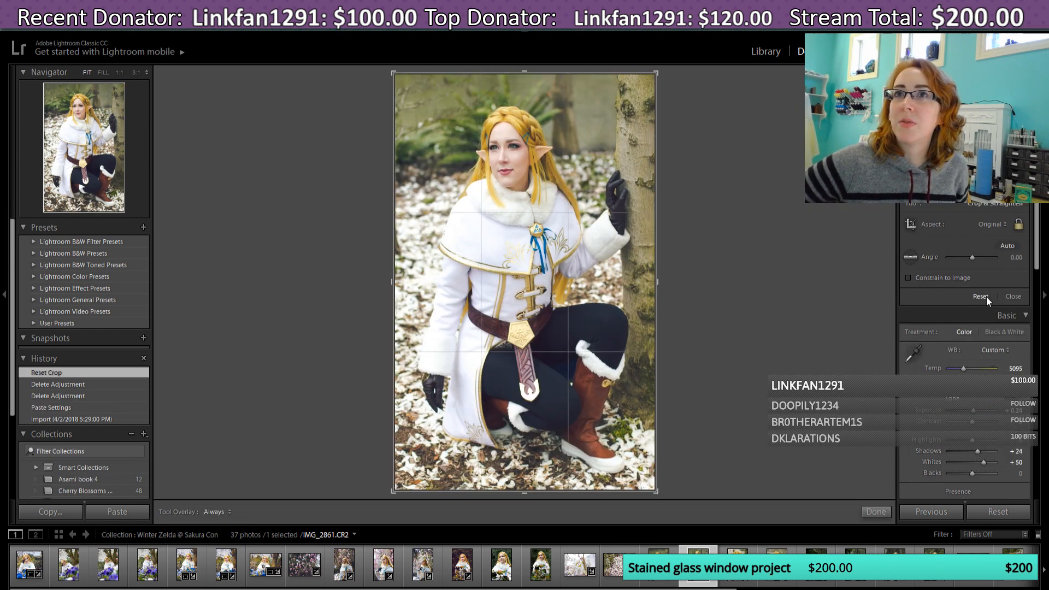
{"action": "left_click", "coordinate": [874, 512]}
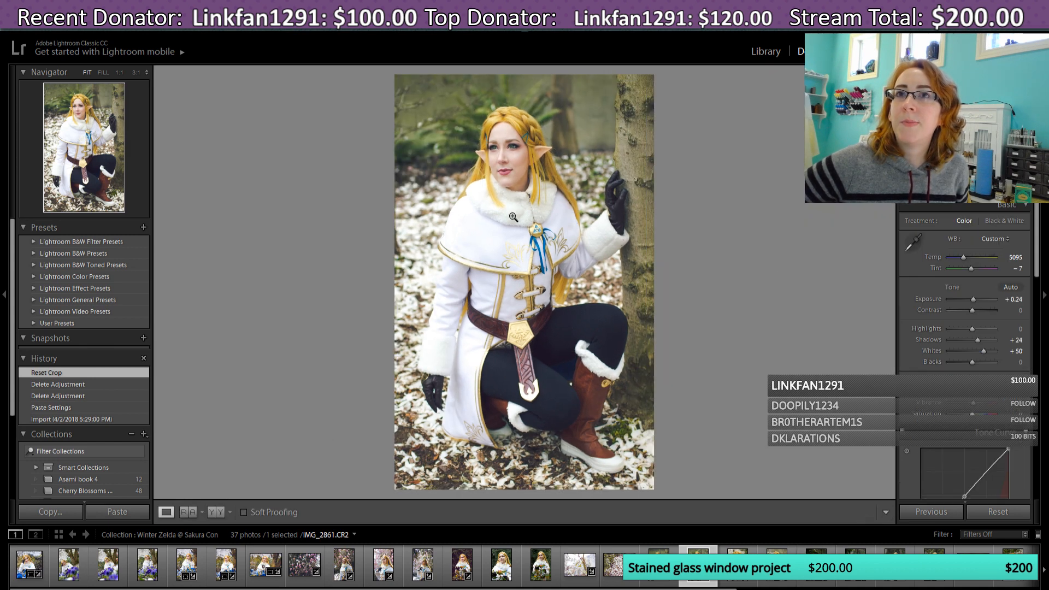
Step: View IMG_2859 for comparison and return to IMG_2861
{"action": "key", "text": "Left"}
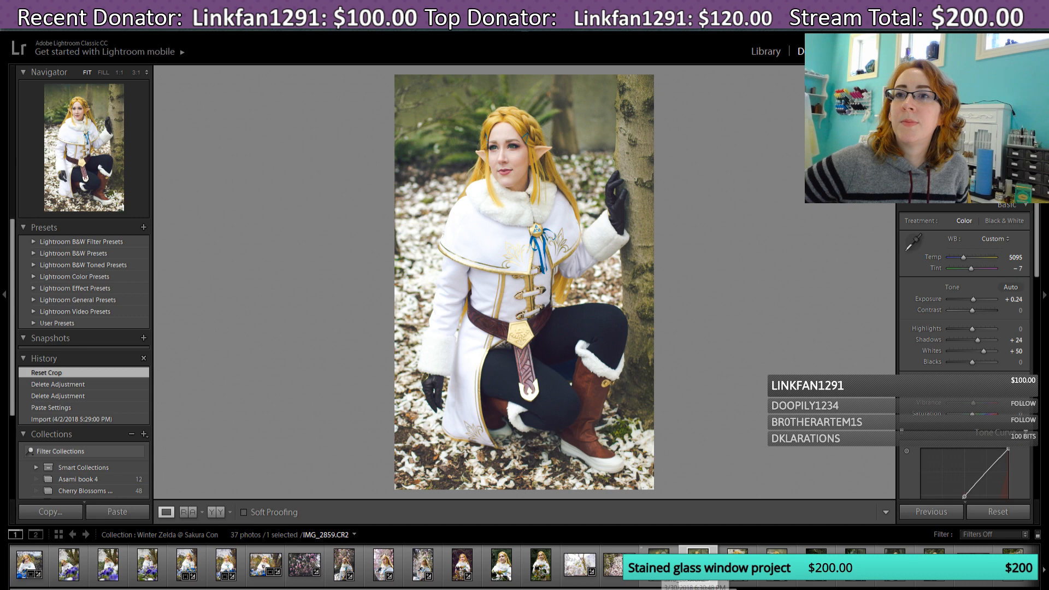
{"action": "key", "text": "Left"}
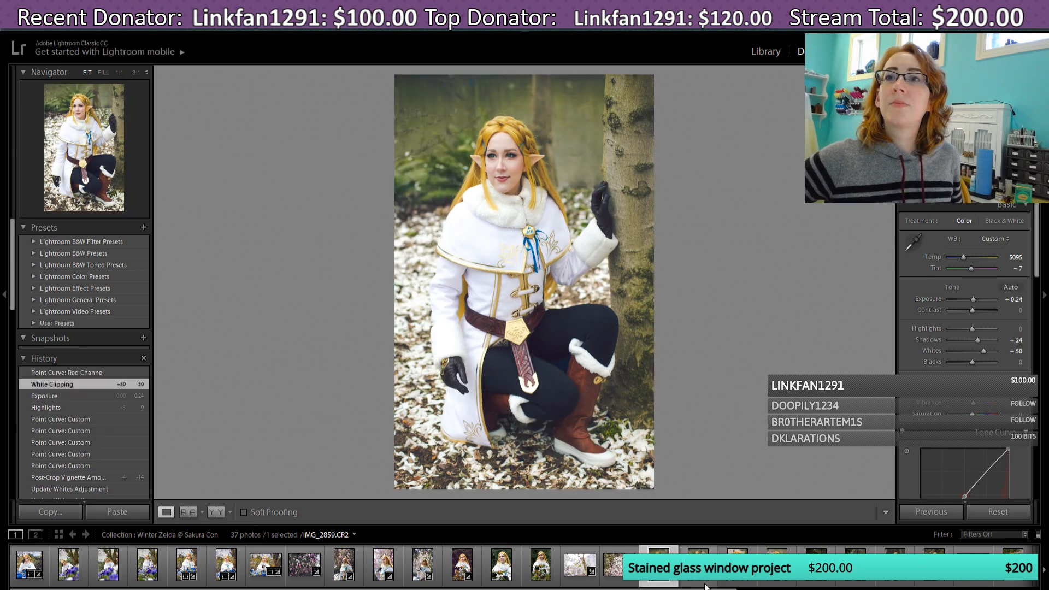
{"action": "left_click", "coordinate": [698, 566]}
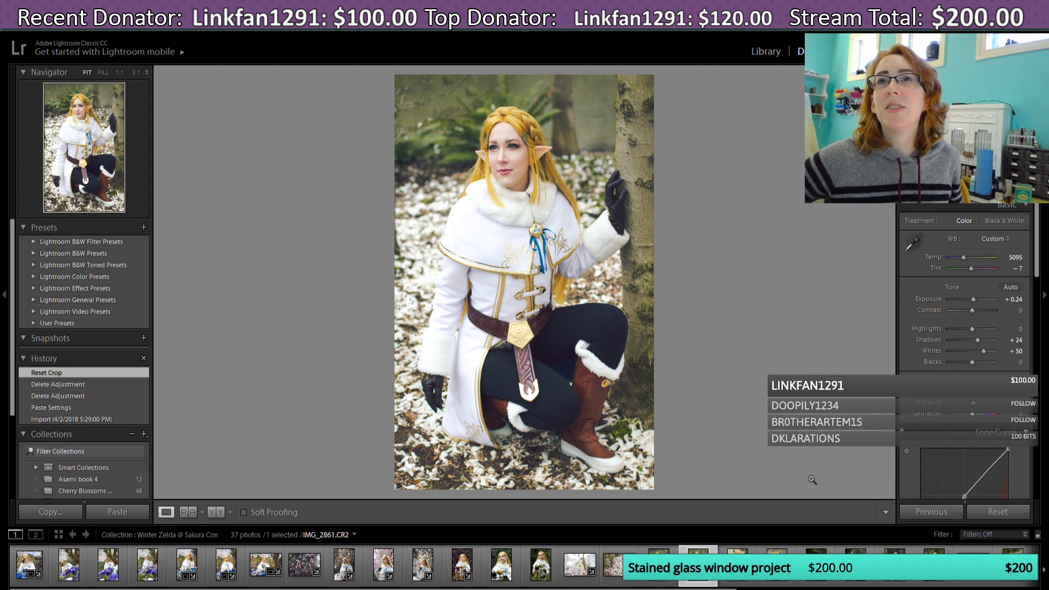
Step: Open IMG_2864 and apply the previous photo's develop settings to it
{"action": "key", "text": "Right"}
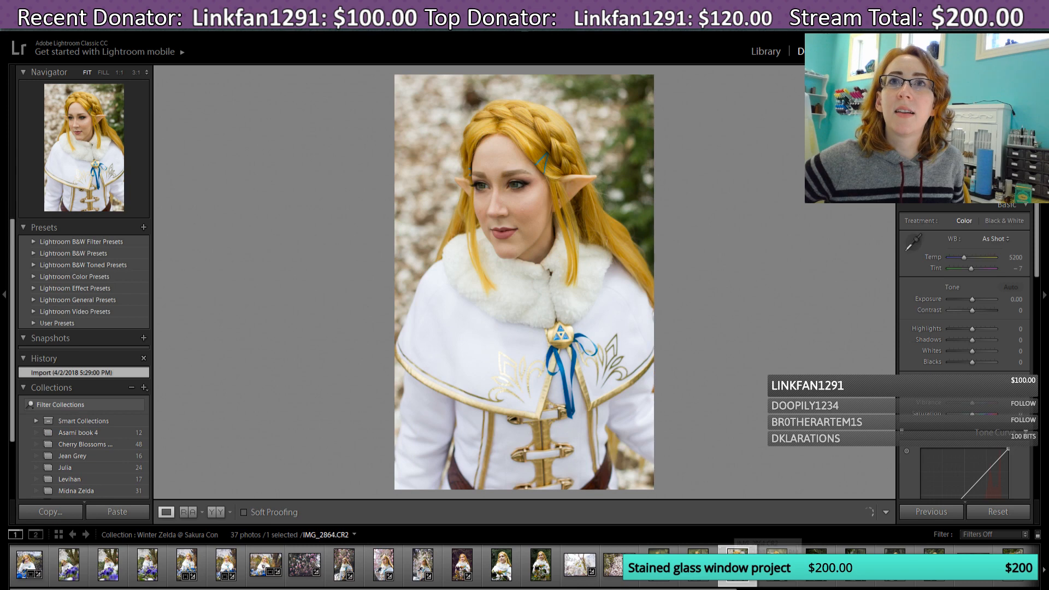
{"action": "left_click", "coordinate": [945, 514]}
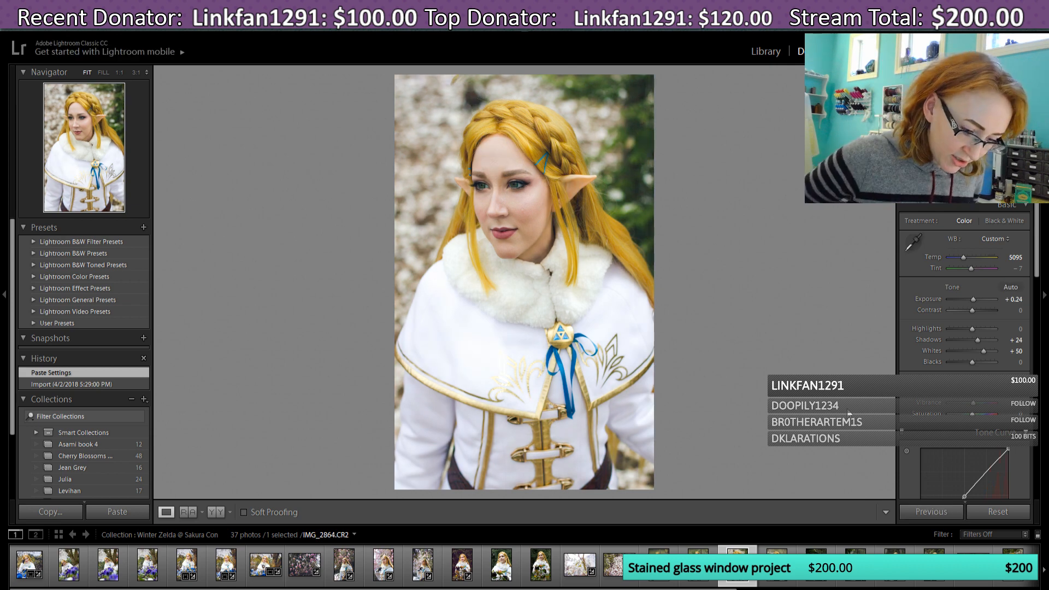
Step: Switch to OBS Studio, check the recent events in Streamlabs stream labels, and return to Lightroom
{"action": "left_click", "coordinate": [415, 589]}
{"action": "mouse_move", "coordinate": [389, 589]}
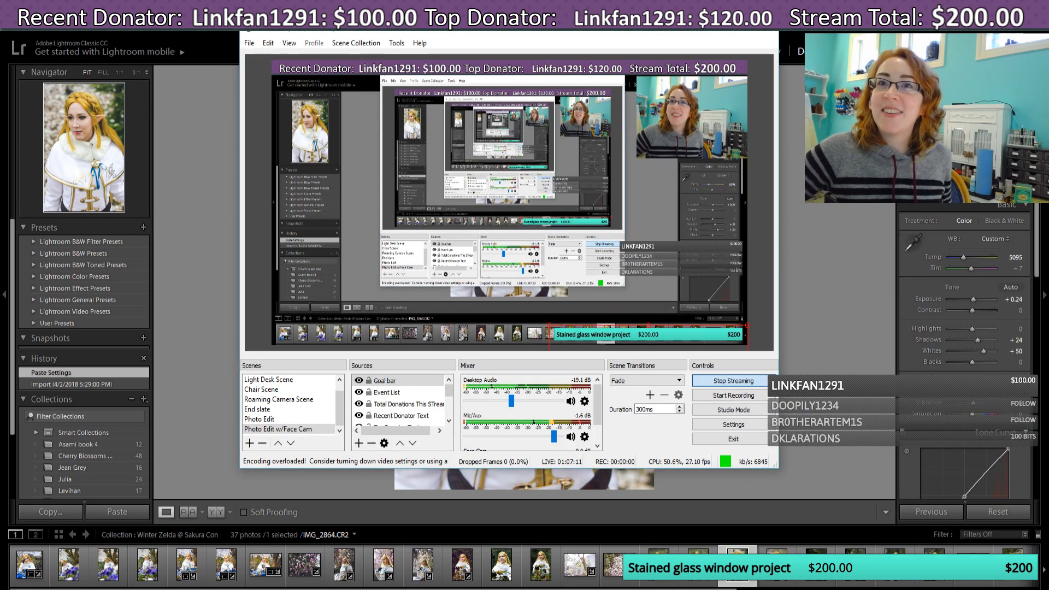
{"action": "left_click", "coordinate": [389, 589]}
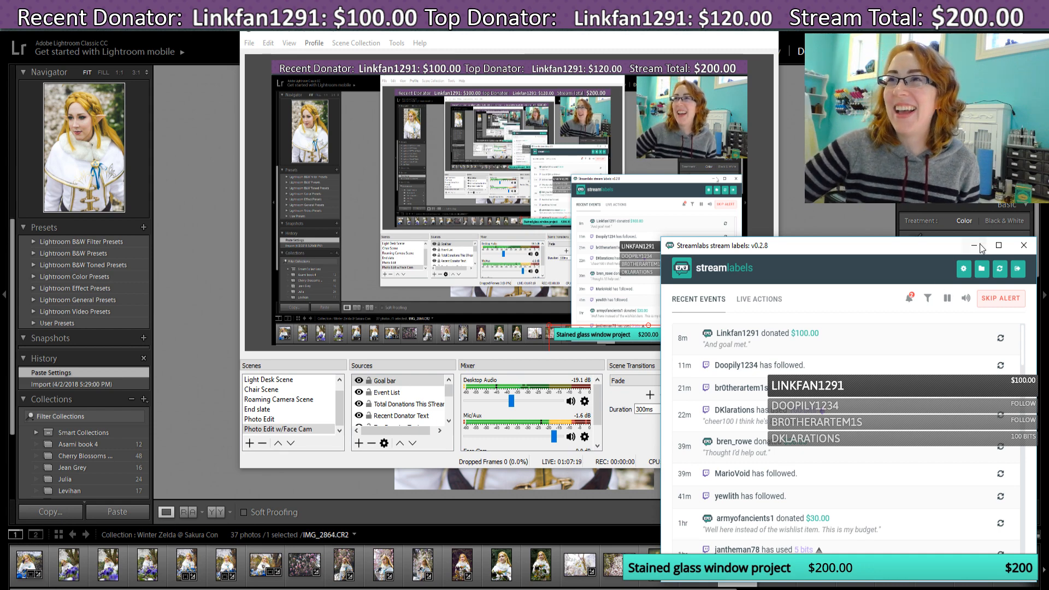
{"action": "left_click", "coordinate": [980, 247]}
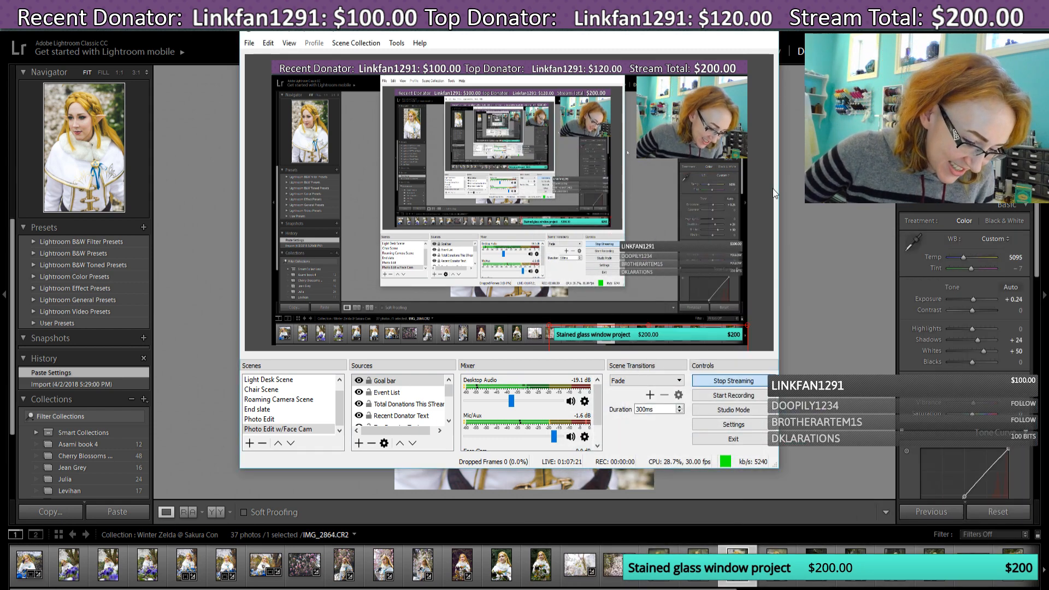
{"action": "left_click", "coordinate": [714, 27]}
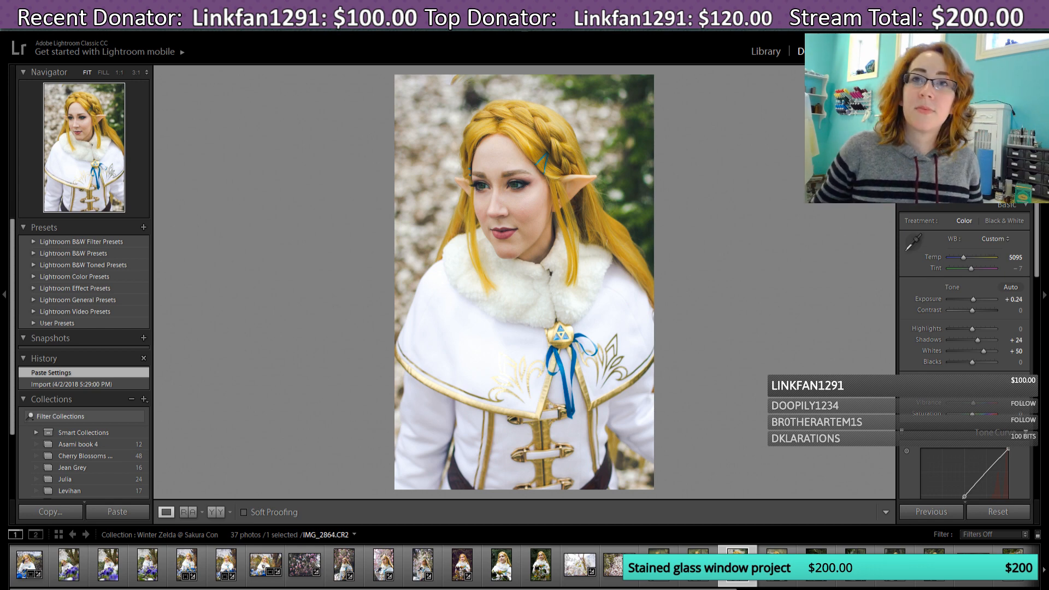
Step: Reselect IMG_2864 and compare its before and after versions repeatedly
{"action": "key", "text": "ctrl+d"}
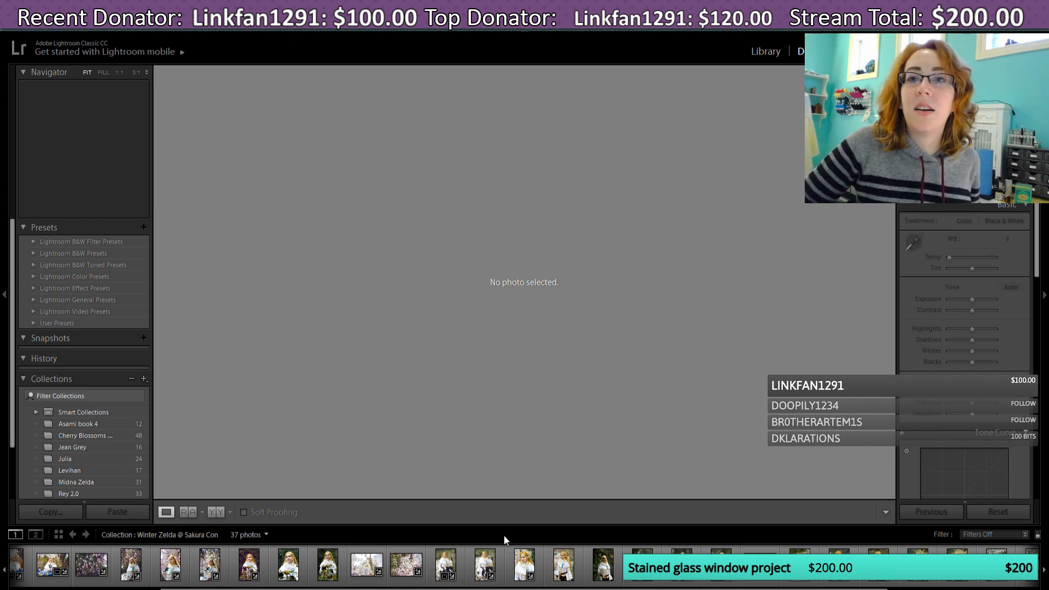
{"action": "left_click", "coordinate": [522, 568]}
{"action": "key", "text": "ctrl+shift+v"}
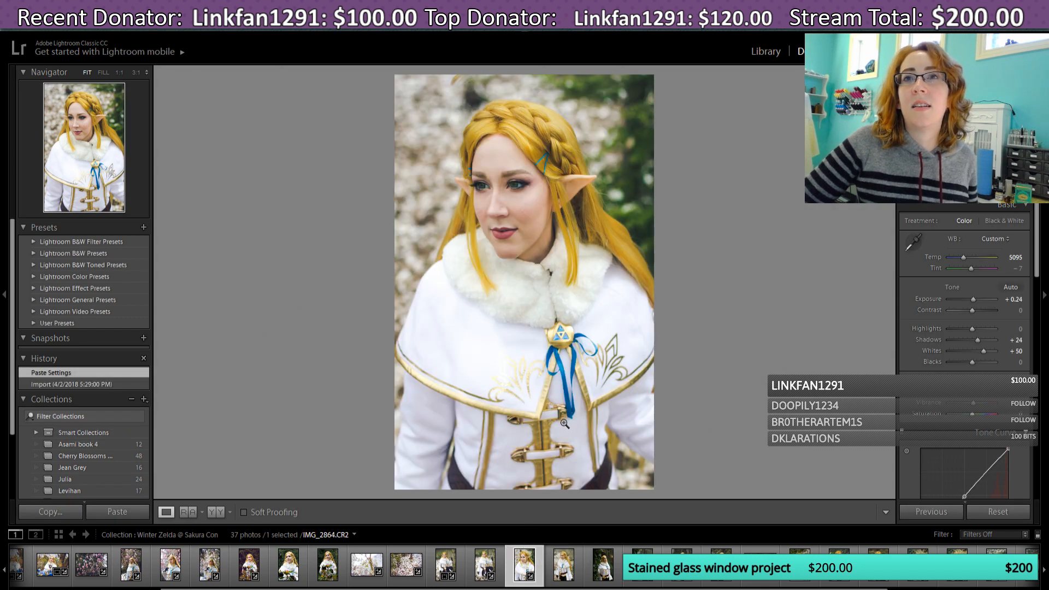
{"action": "key", "text": "backslash"}
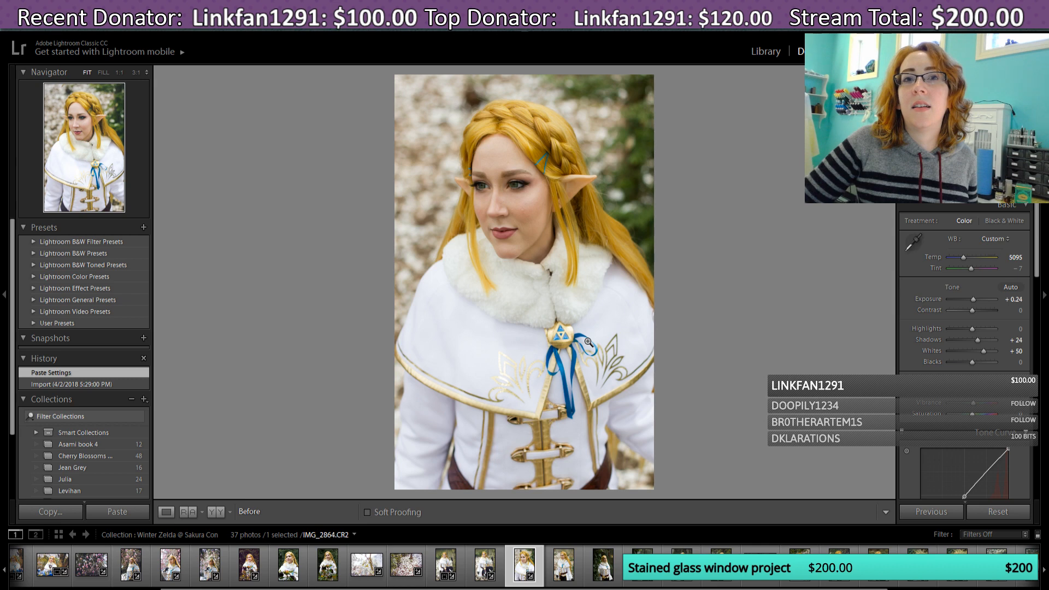
{"action": "key", "text": "backslash"}
{"action": "key", "text": "backslash"}
{"action": "key", "text": "backslash"}
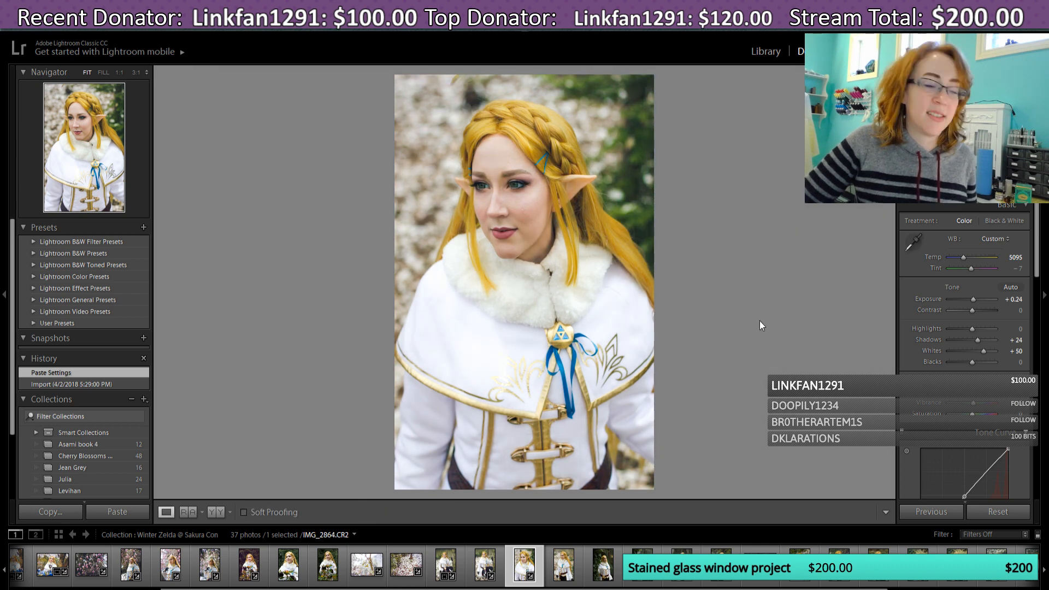
{"action": "key", "text": "backslash"}
{"action": "key", "text": "backslash"}
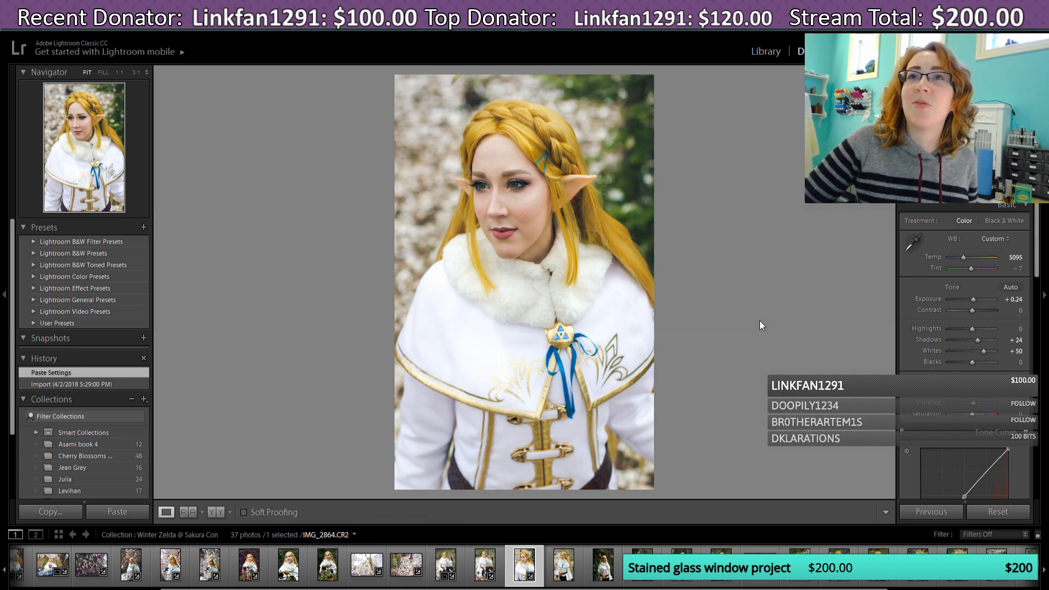
{"action": "key", "text": "backslash"}
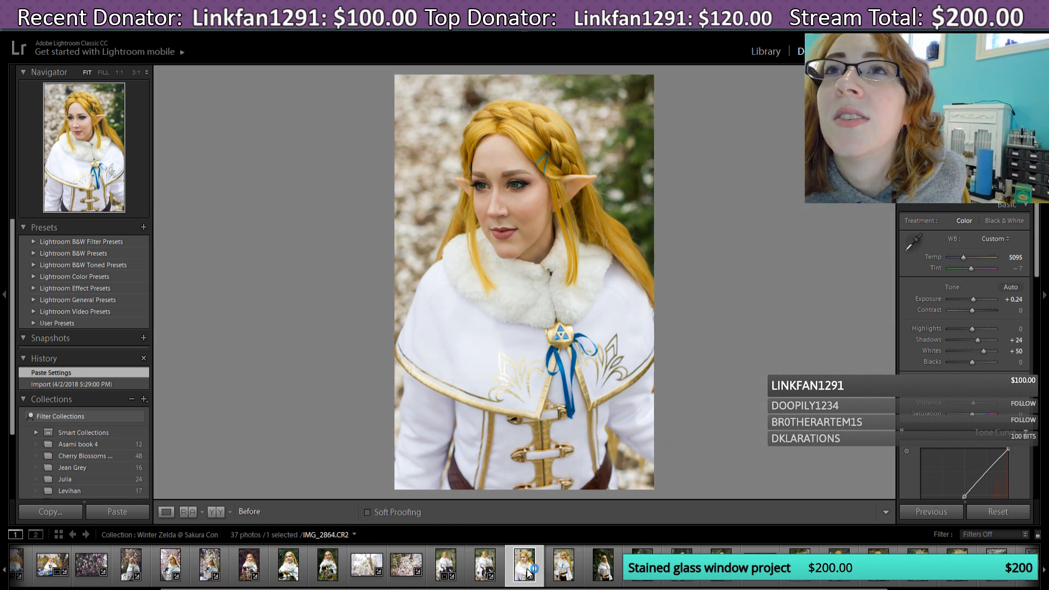
{"action": "key", "text": "backslash"}
{"action": "key", "text": "backslash"}
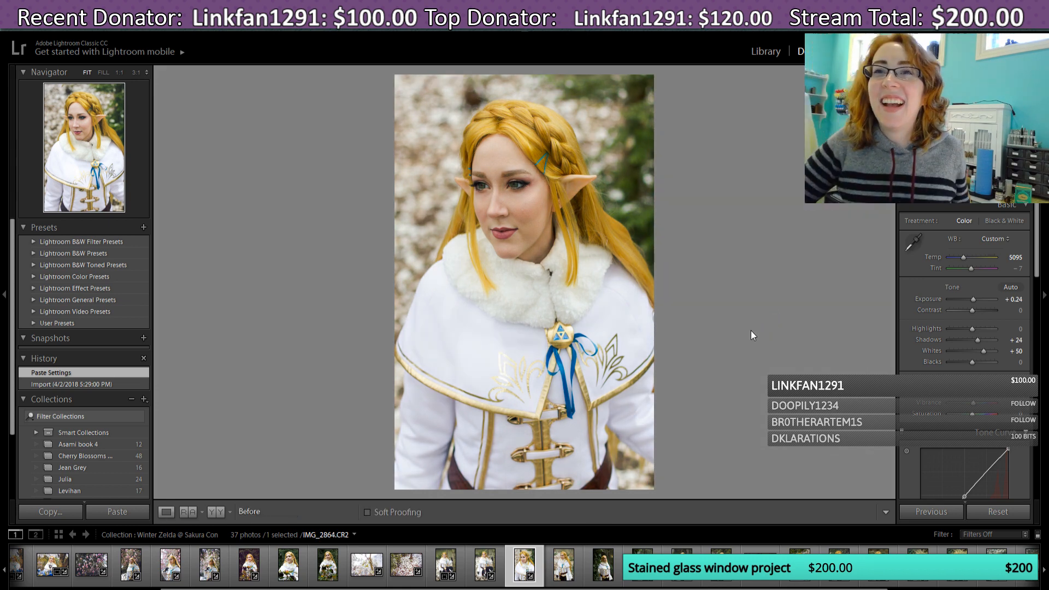
{"action": "key", "text": "backslash"}
{"action": "key", "text": "backslash"}
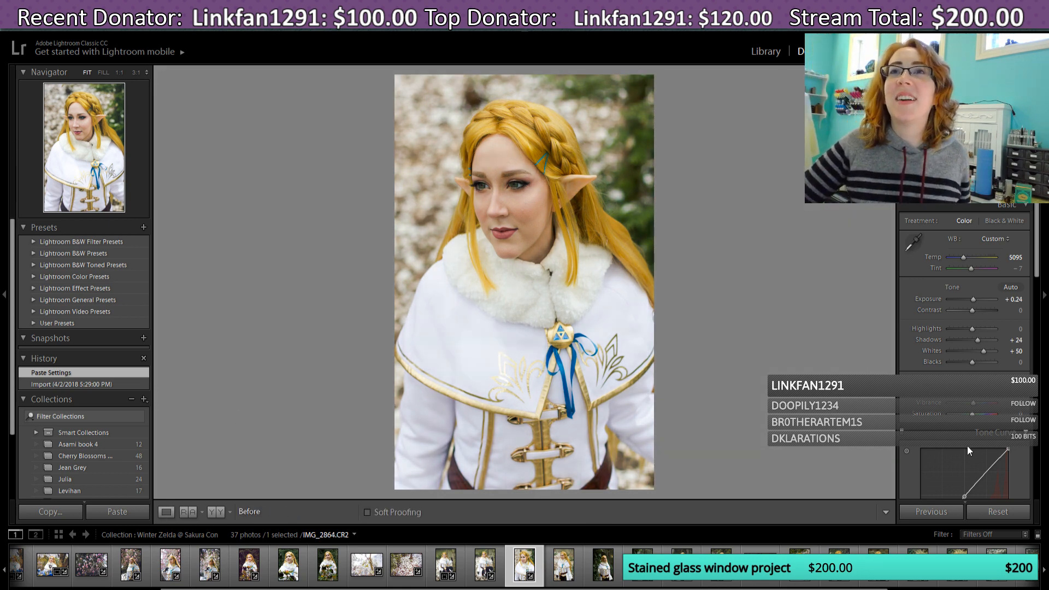
Step: Reset all develop settings of IMG_2864
{"action": "left_click", "coordinate": [995, 513]}
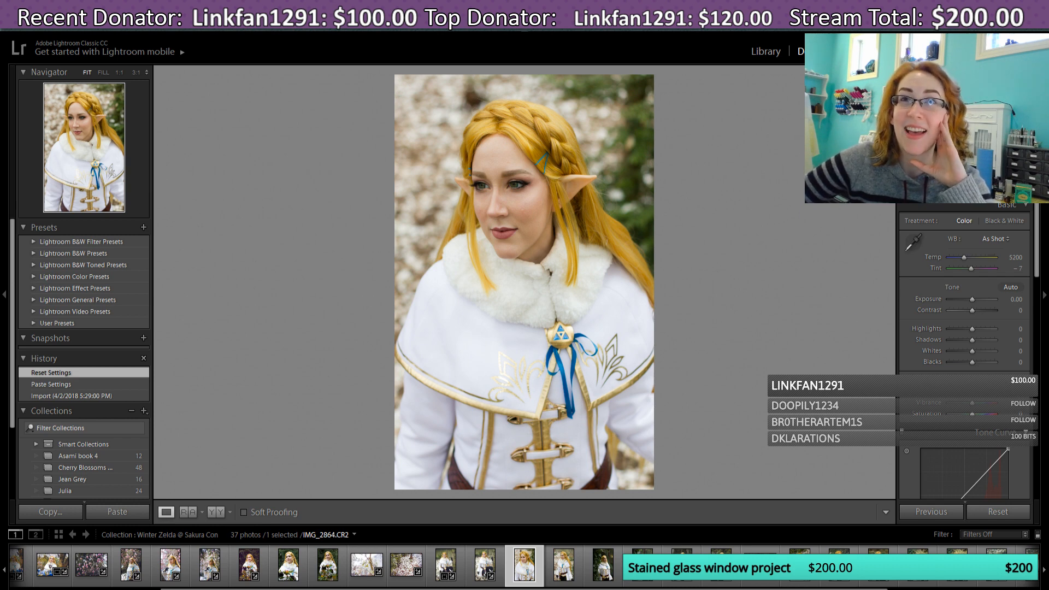
{"action": "mouse_move", "coordinate": [1038, 251]}
{"action": "left_mouse_down"}
{"action": "mouse_move", "coordinate": [1031, 334]}
{"action": "mouse_move", "coordinate": [1036, 249]}
{"action": "left_mouse_up"}
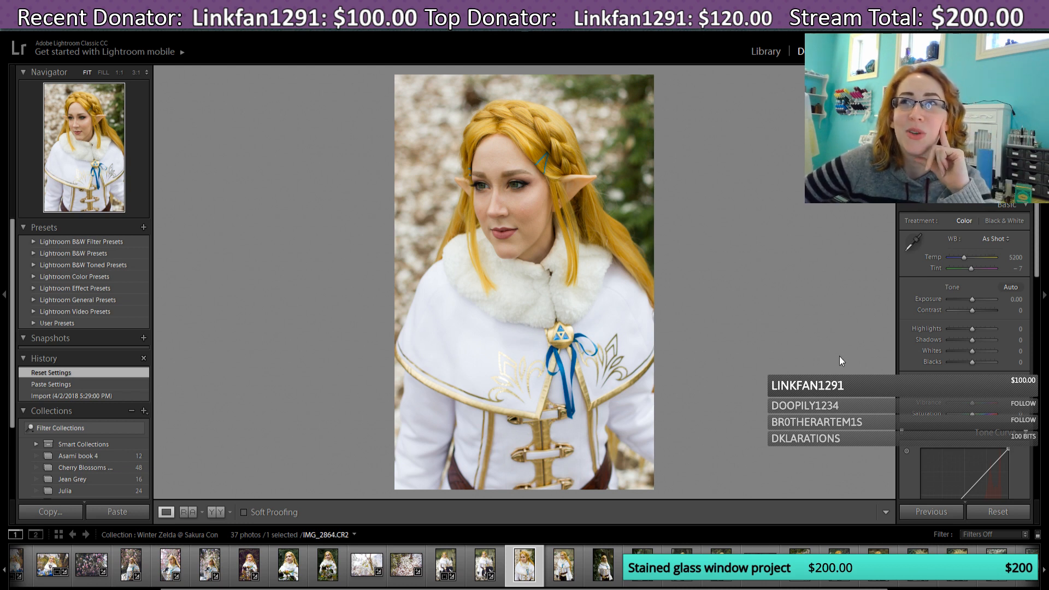
{"action": "scroll", "coordinate": [1039, 275], "scroll_direction": "down", "scroll_amount": 1}
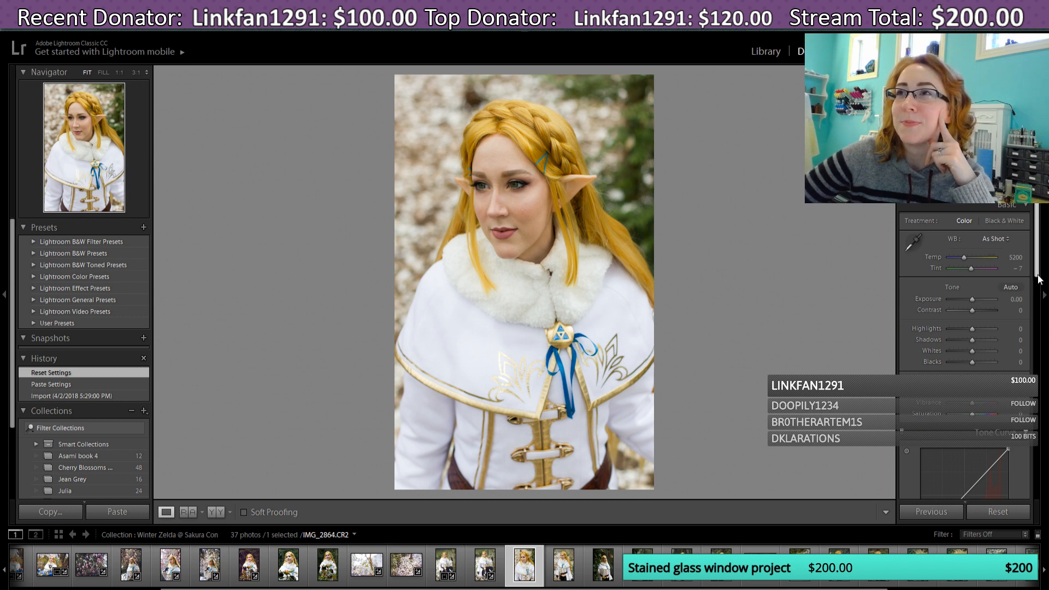
{"action": "scroll", "coordinate": [982, 323], "scroll_direction": "up", "scroll_amount": 1}
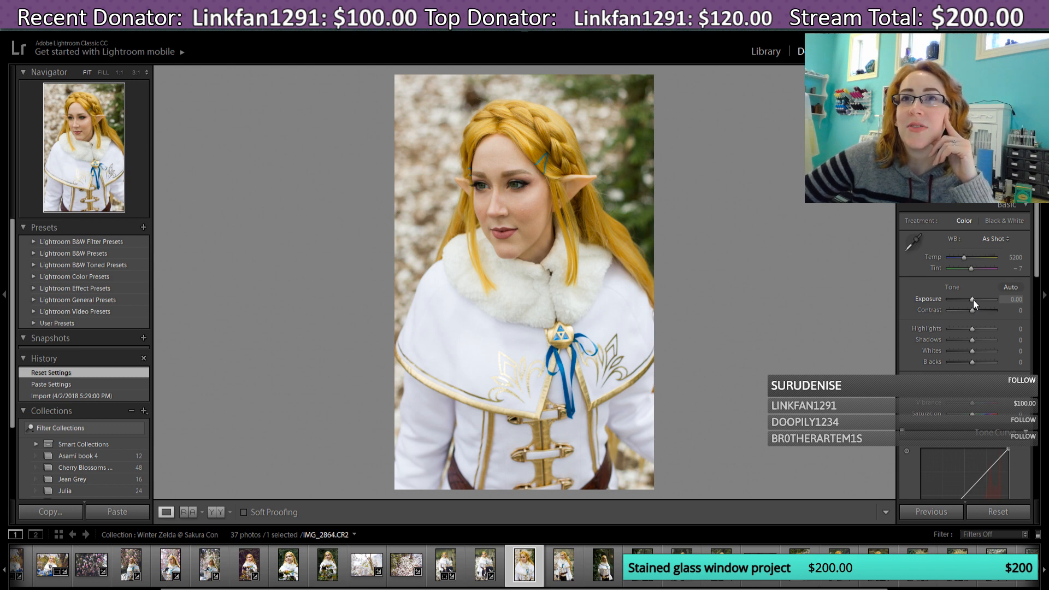
Step: Set IMG_2864's exposure to +0.24 and contrast to +24
{"action": "left_click_drag", "start_coordinate": [973, 299], "coordinate": [974, 299]}
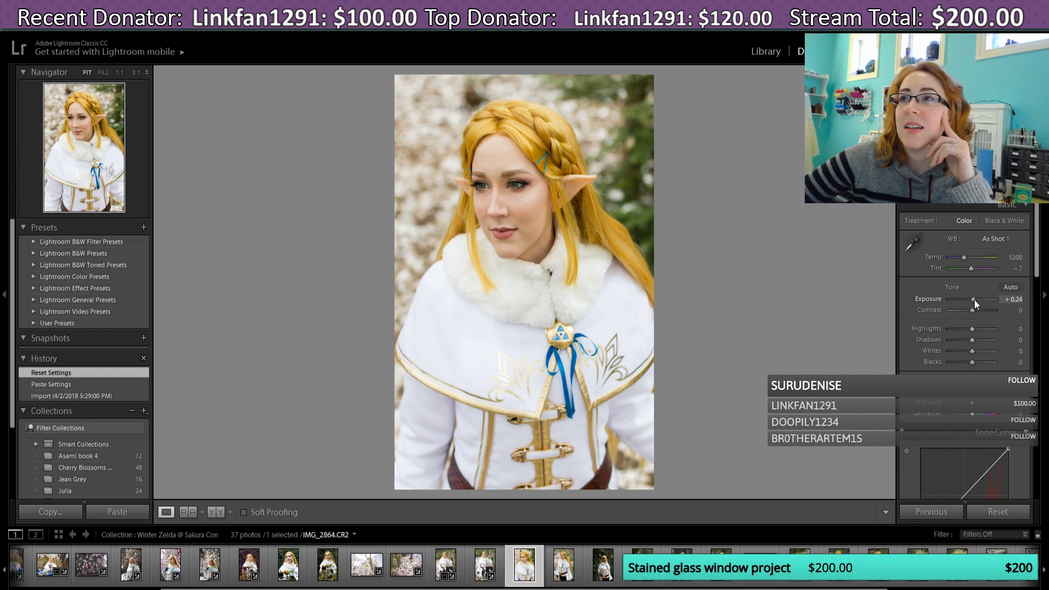
{"action": "left_click_drag", "start_coordinate": [975, 299], "coordinate": [978, 311]}
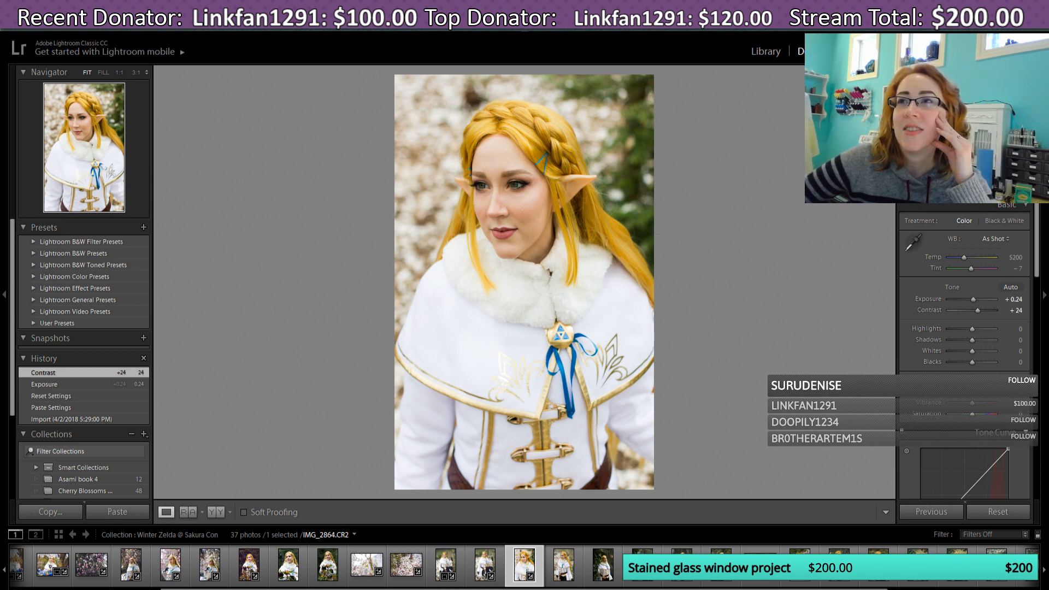
Step: Glance at IMG_2861 for reference, then open IMG_2866 and set its exposure to +0.12, leaving highlights at 0
{"action": "left_click", "coordinate": [563, 574]}
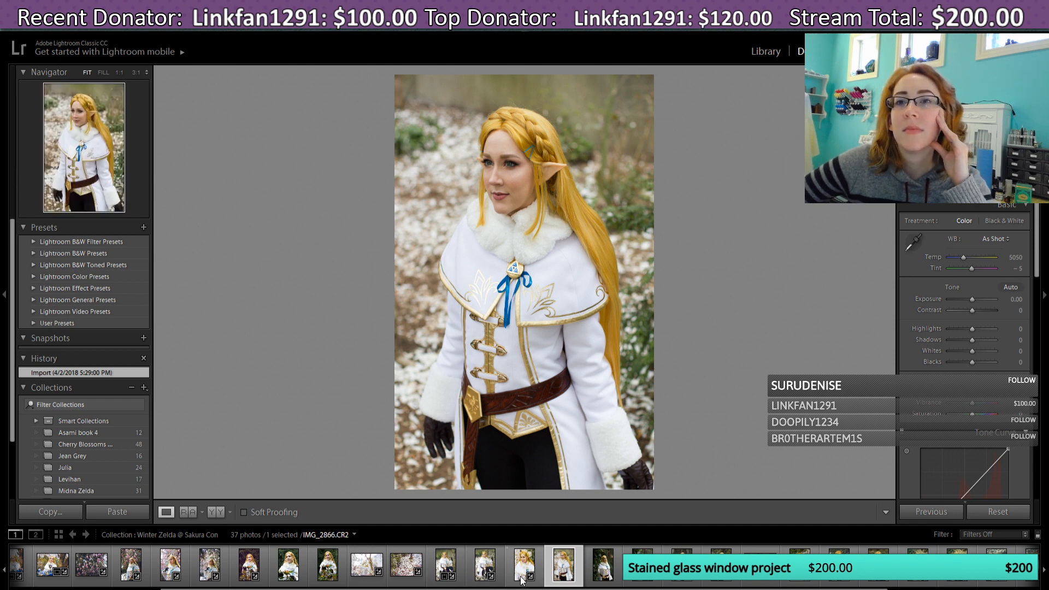
{"action": "left_click", "coordinate": [486, 567]}
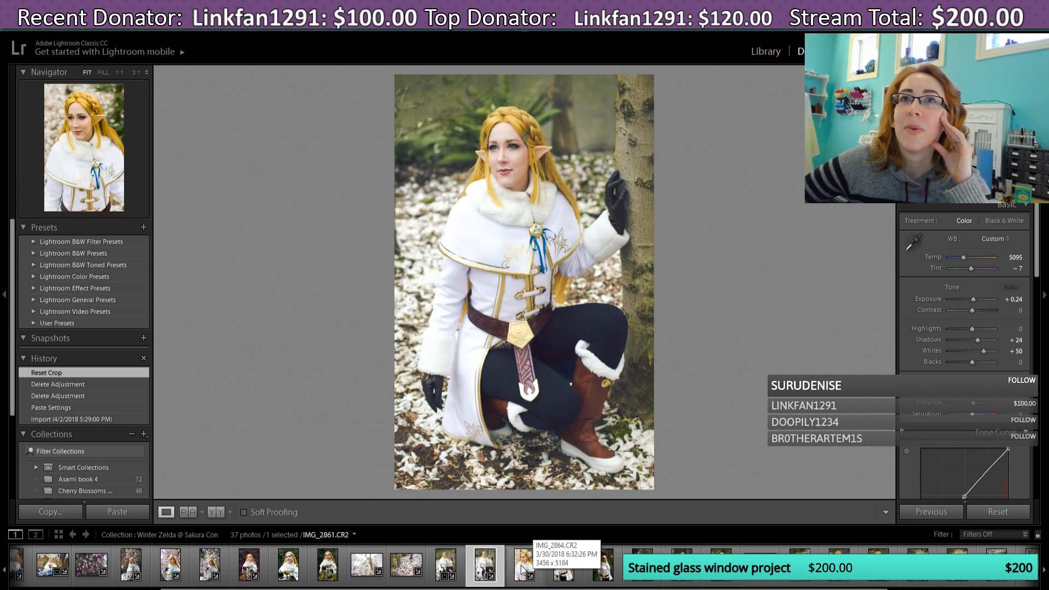
{"action": "left_click", "coordinate": [559, 570]}
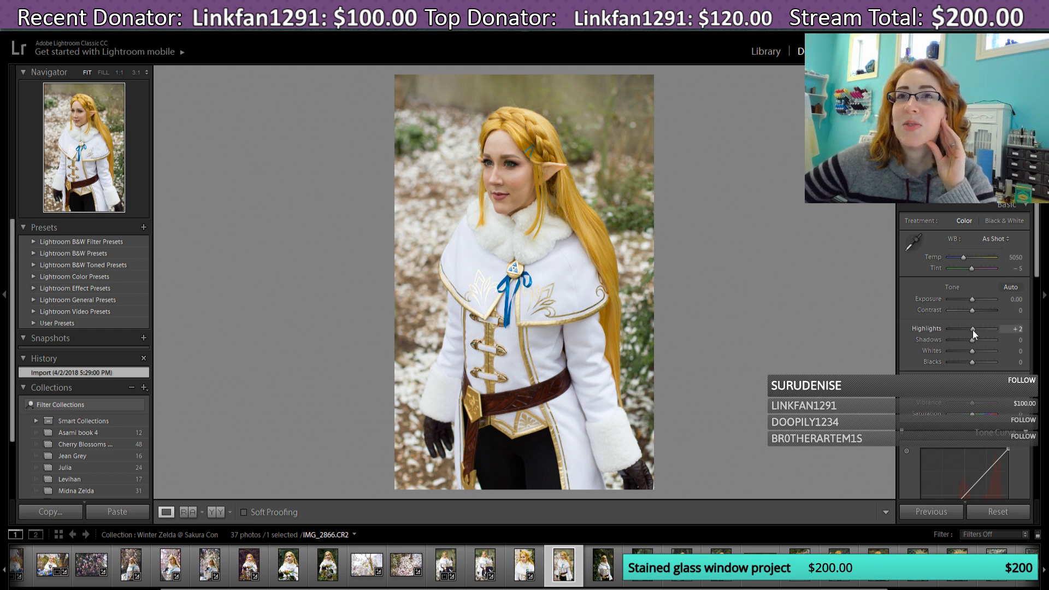
{"action": "left_click_drag", "start_coordinate": [975, 330], "coordinate": [978, 330]}
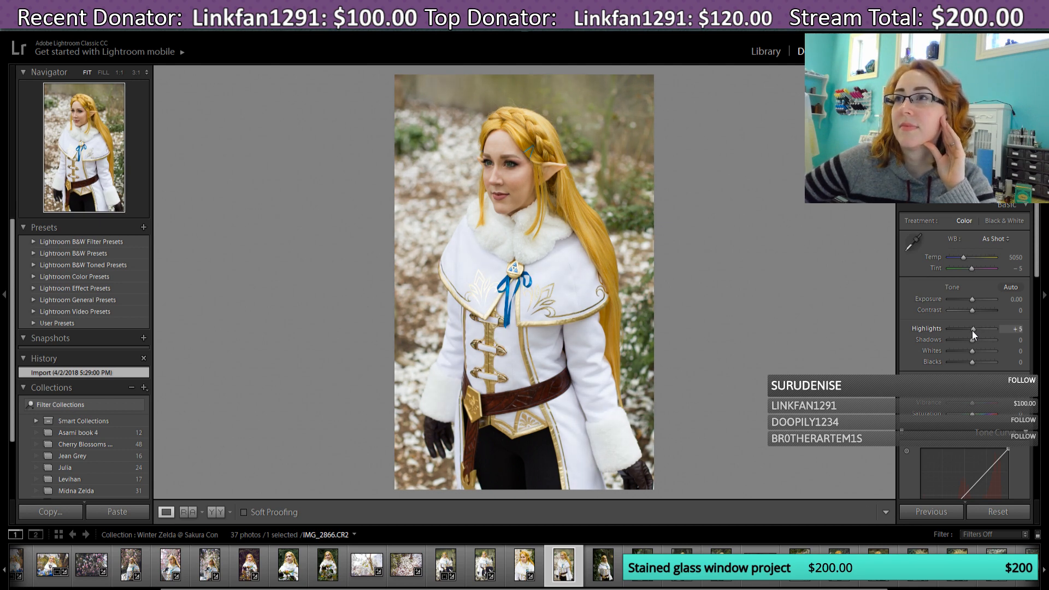
{"action": "double_click", "coordinate": [972, 330]}
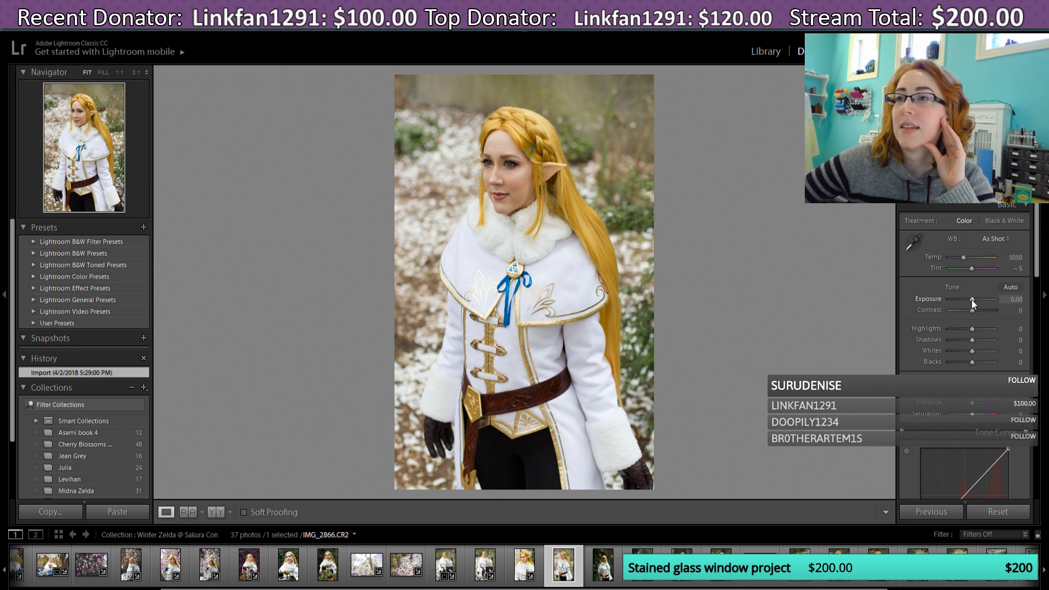
{"action": "left_click_drag", "start_coordinate": [971, 300], "coordinate": [972, 300]}
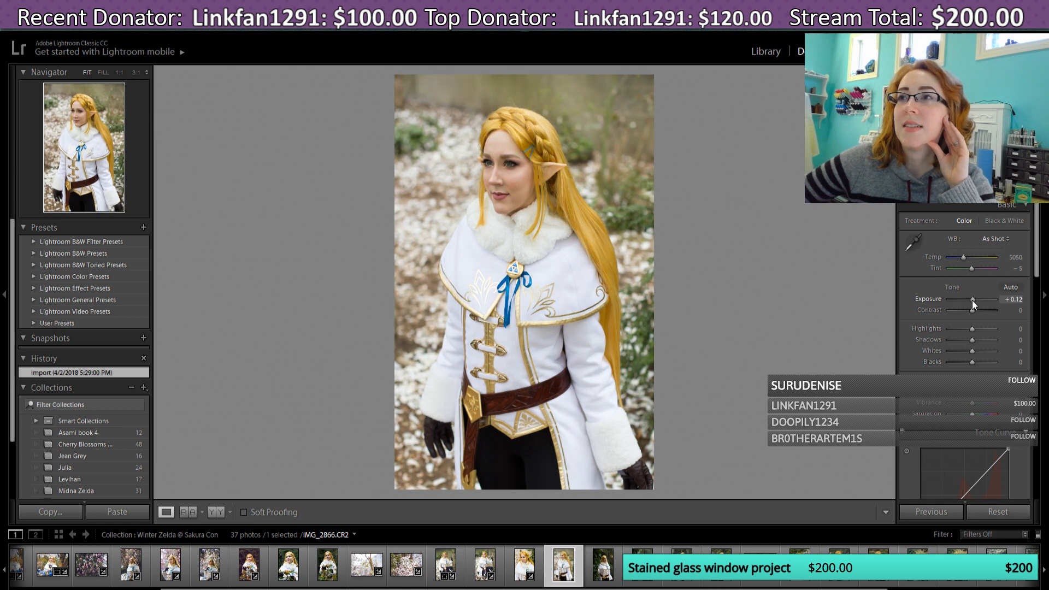
{"action": "left_click_drag", "start_coordinate": [972, 300], "coordinate": [970, 301]}
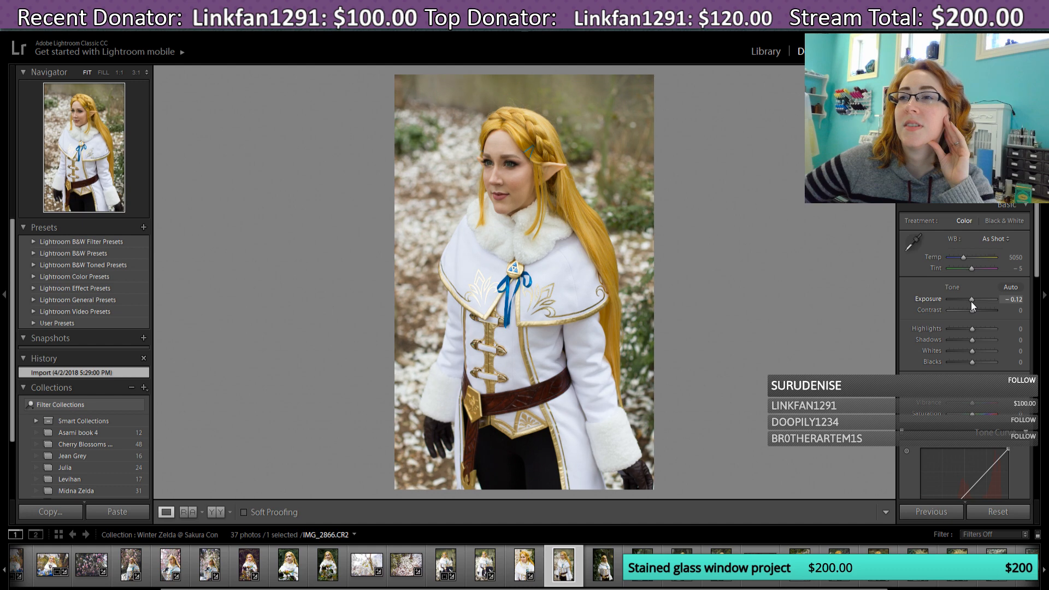
{"action": "left_click_drag", "start_coordinate": [972, 301], "coordinate": [972, 300]}
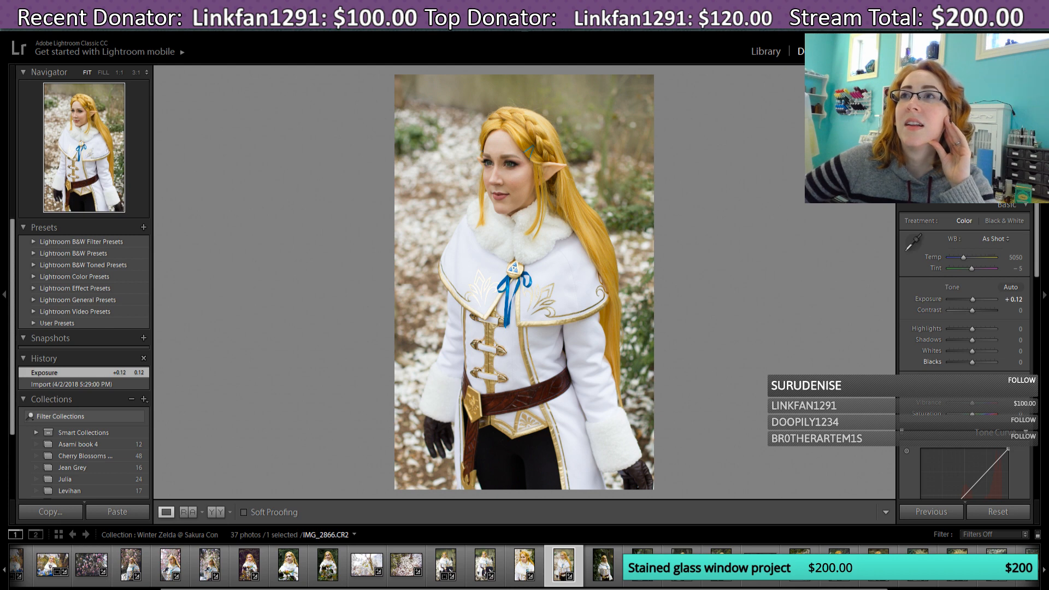
Step: Add a radial filter centred over the face in IMG_2866 with its exposure set to 0.26
{"action": "key", "text": "k"}
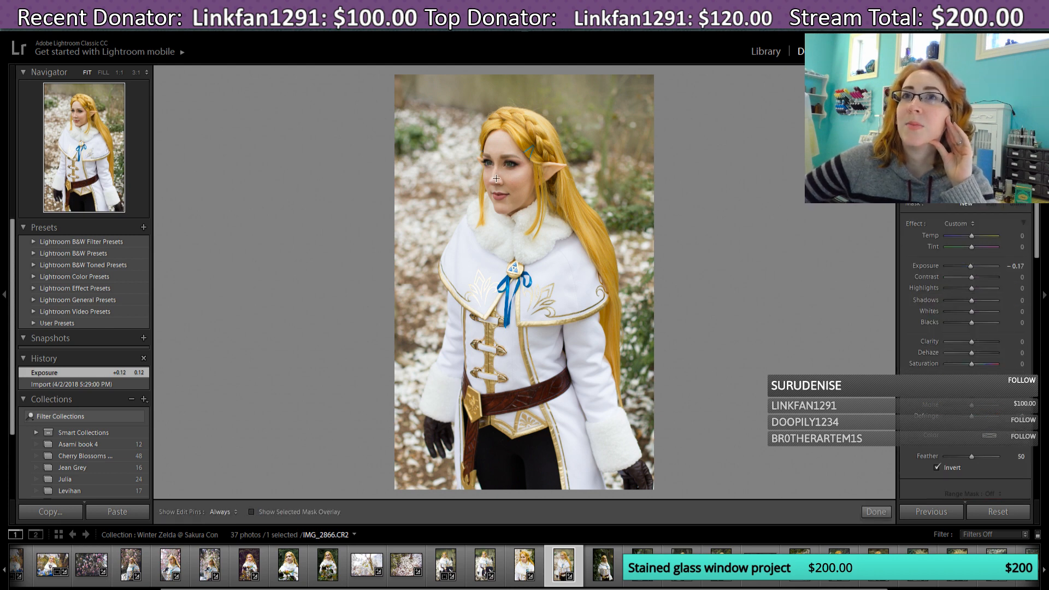
{"action": "left_click_drag", "start_coordinate": [499, 173], "coordinate": [534, 222]}
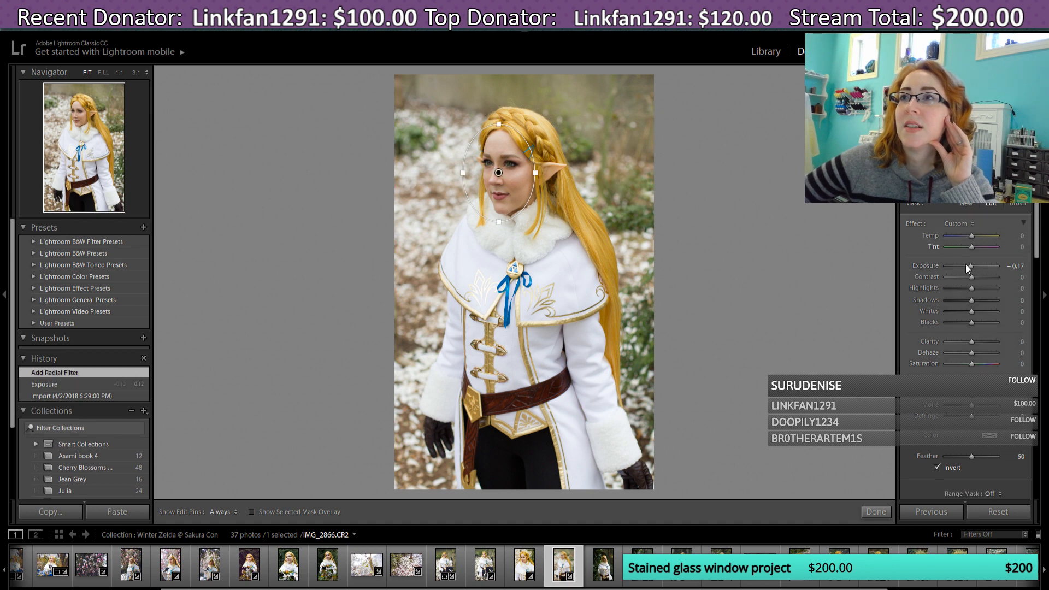
{"action": "left_click_drag", "start_coordinate": [966, 265], "coordinate": [975, 266]}
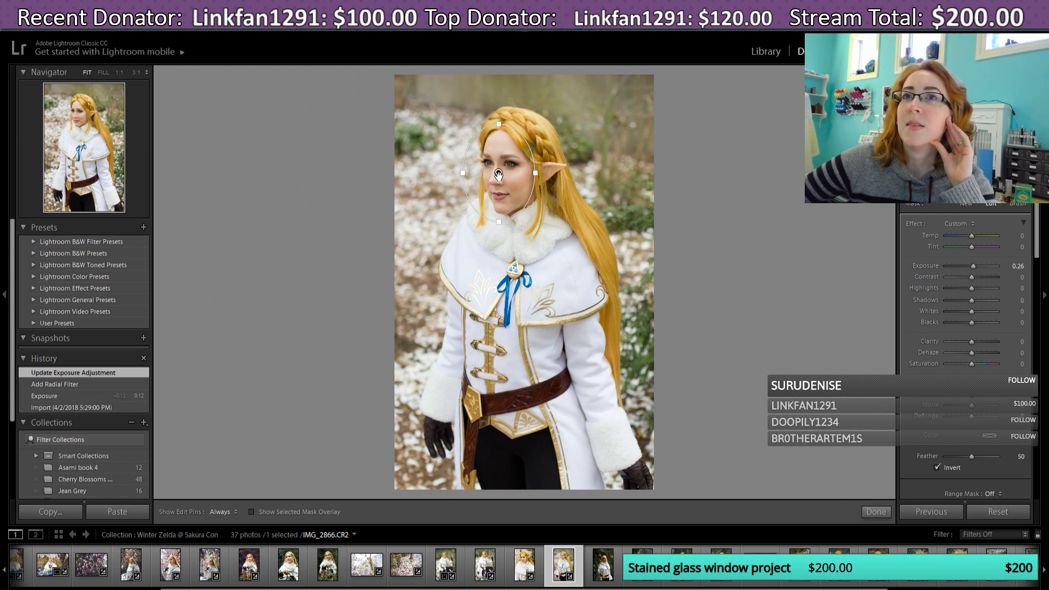
{"action": "left_click_drag", "start_coordinate": [499, 177], "coordinate": [507, 168]}
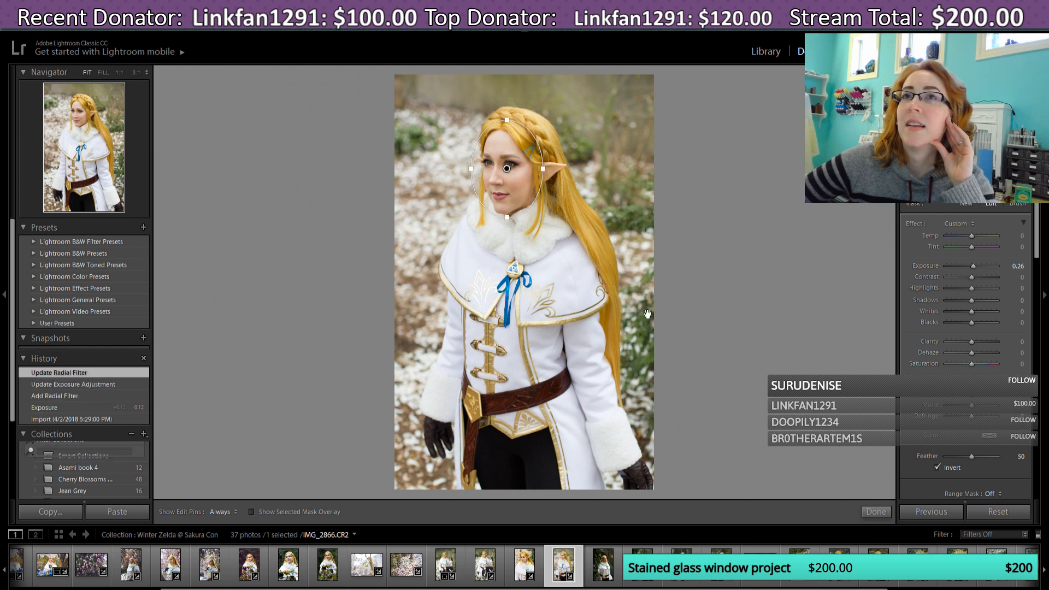
{"action": "left_click", "coordinate": [876, 511]}
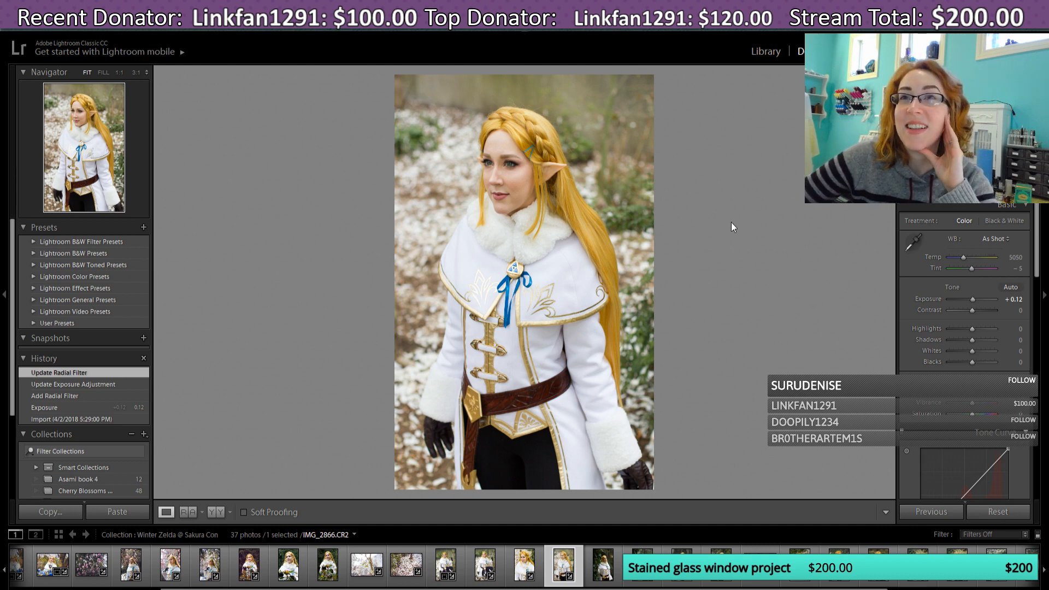
Step: Give IMG_2866 a post-crop vignette amount of -10 and match IMG_2861's camera calibration shadow tint of -14
{"action": "left_click_drag", "start_coordinate": [1038, 256], "coordinate": [1043, 435]}
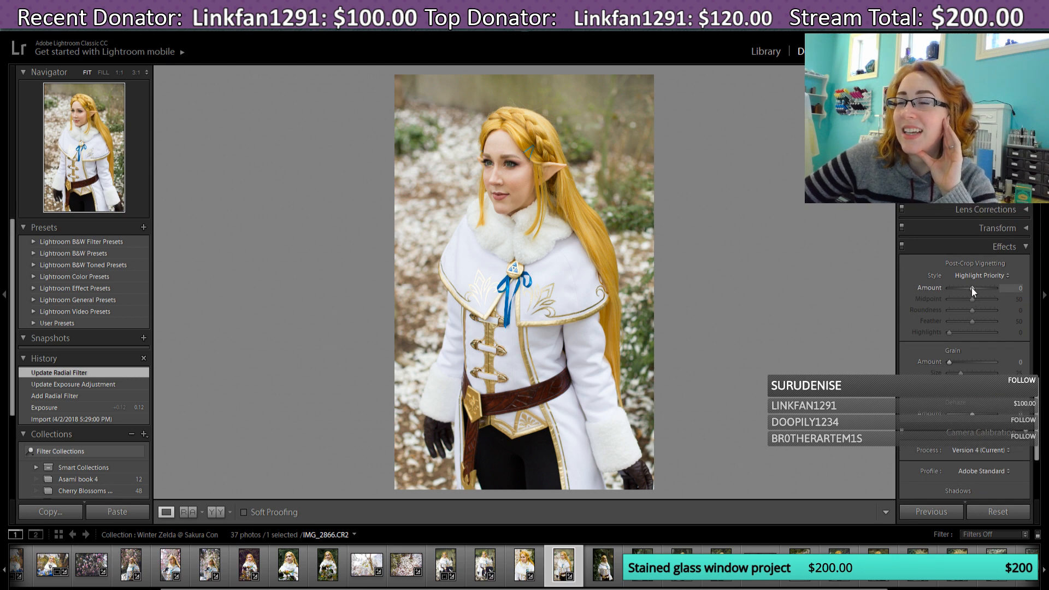
{"action": "left_click_drag", "start_coordinate": [972, 287], "coordinate": [969, 288]}
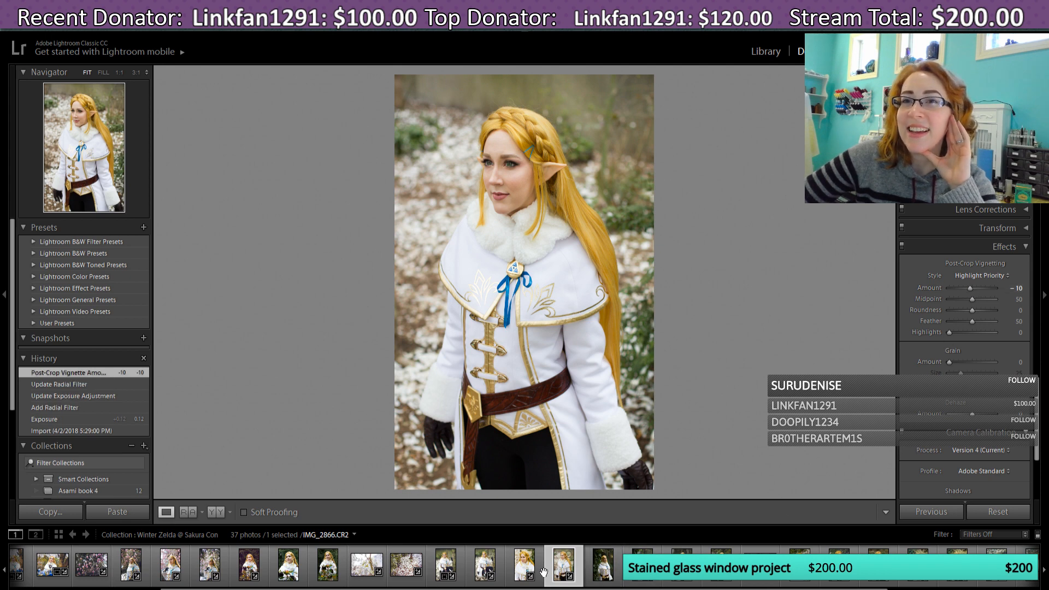
{"action": "left_click", "coordinate": [489, 571]}
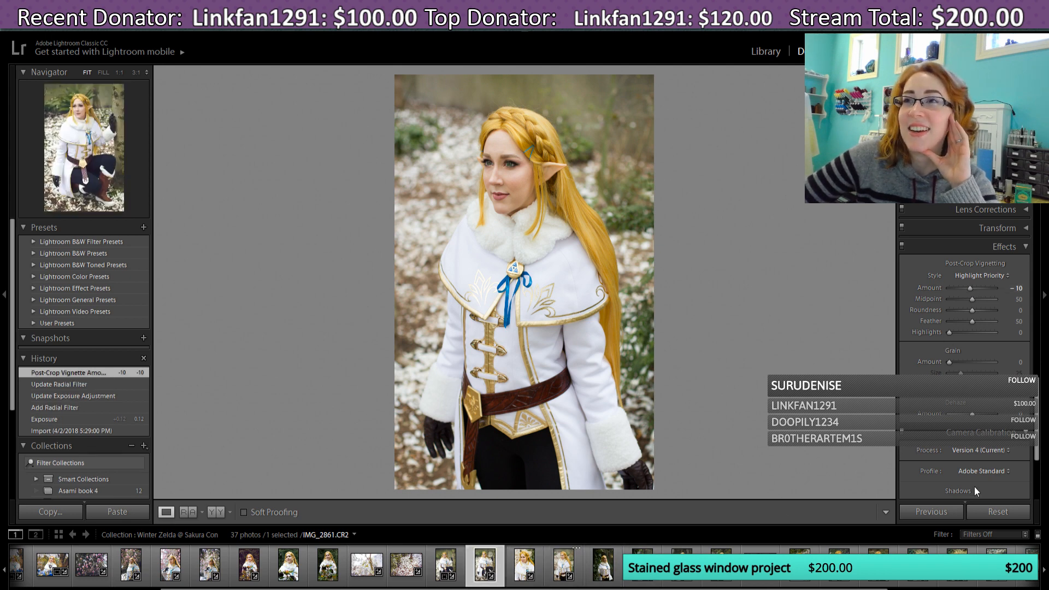
{"action": "scroll", "coordinate": [1036, 459], "scroll_direction": "down", "scroll_amount": 3}
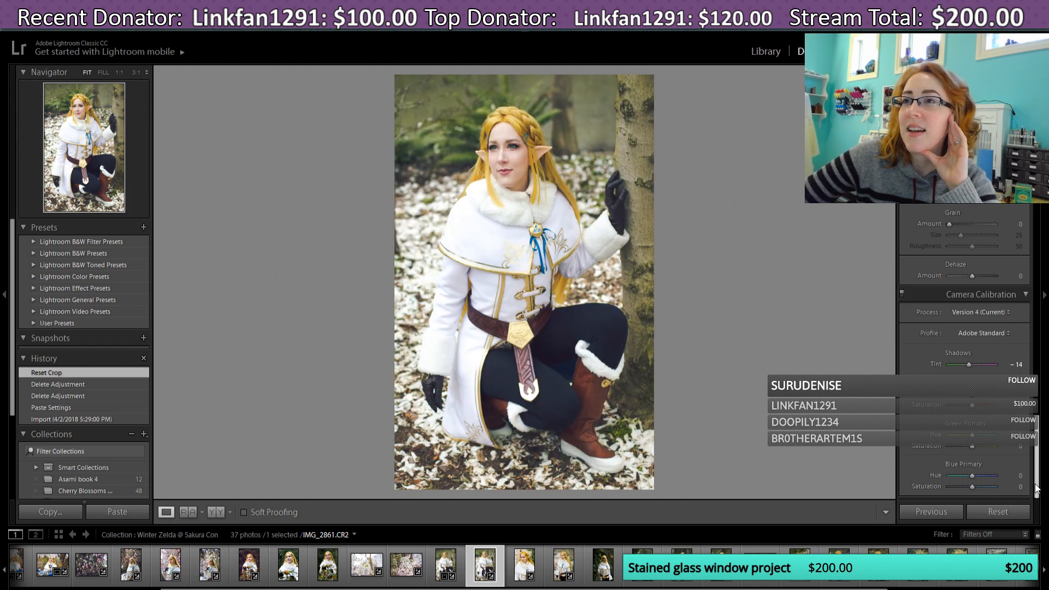
{"action": "left_click", "coordinate": [561, 568]}
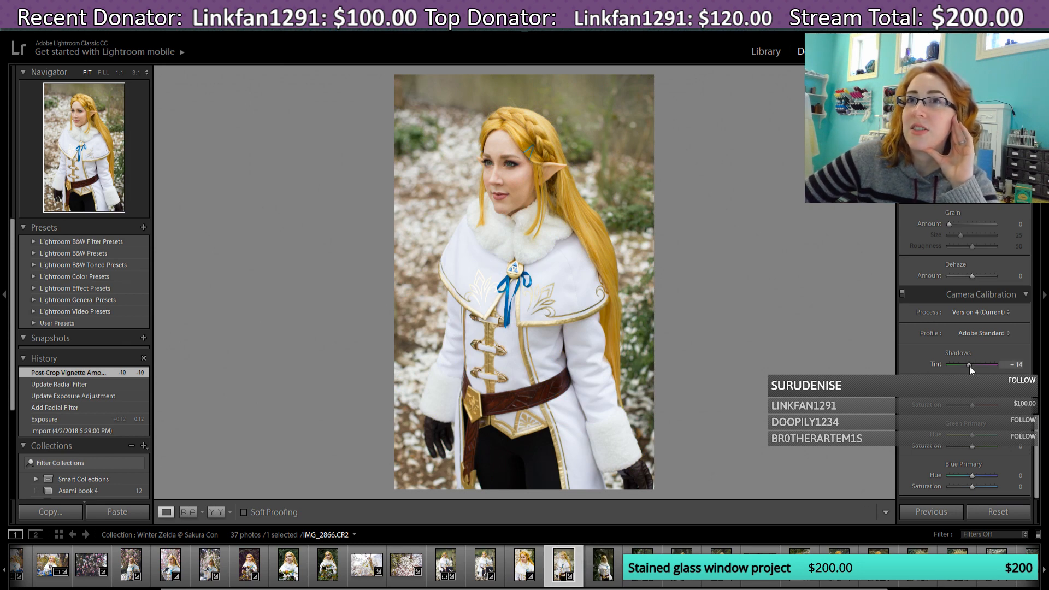
Step: Strengthen IMG_2866's post-crop vignette to an amount of -40 with a feather of 71
{"action": "left_click_drag", "start_coordinate": [1037, 477], "coordinate": [1040, 416]}
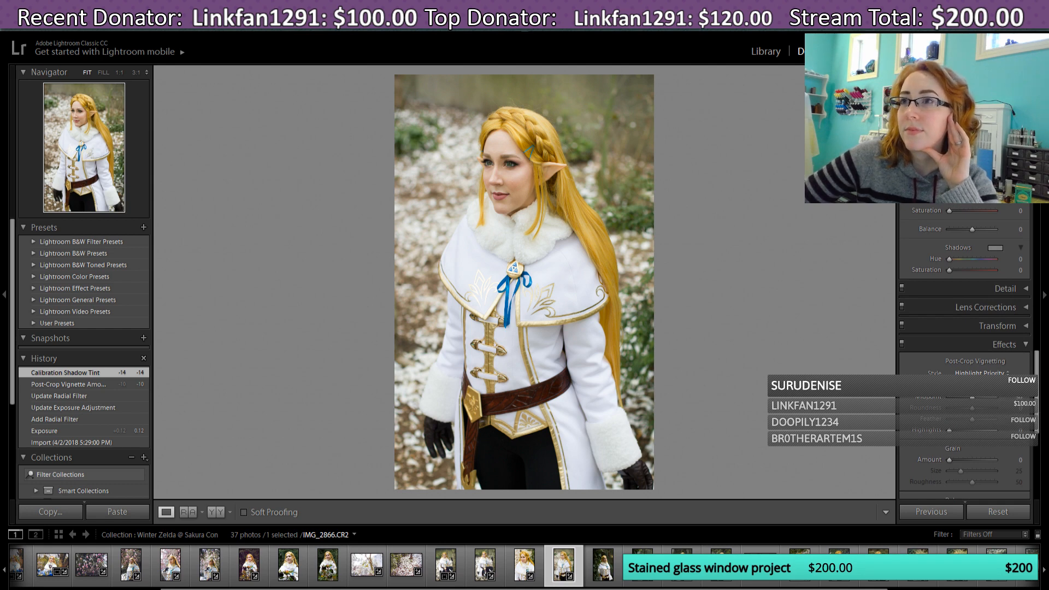
{"action": "left_click_drag", "start_coordinate": [970, 387], "coordinate": [965, 386]}
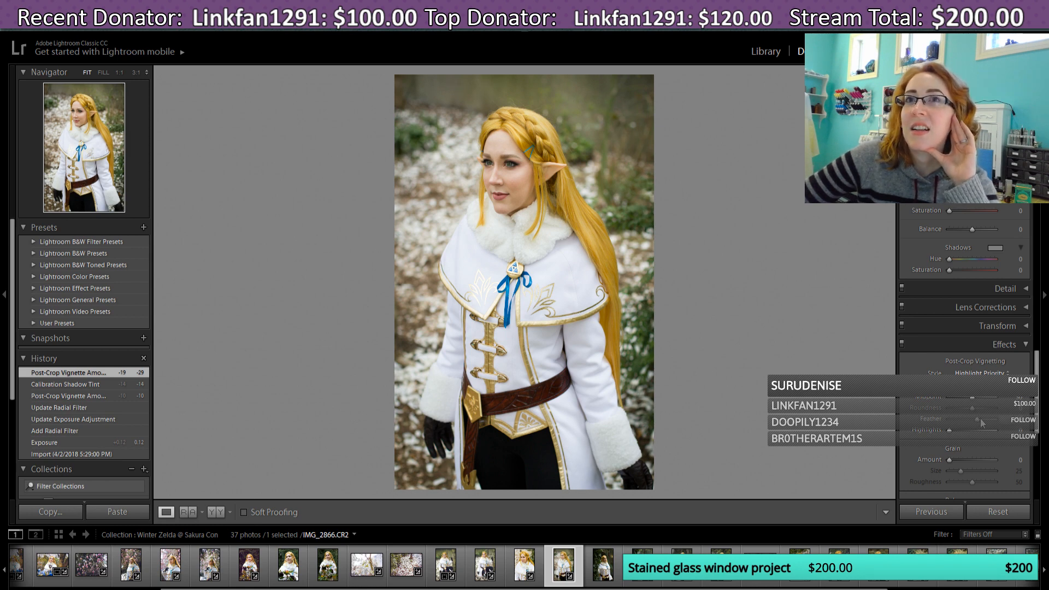
{"action": "left_click_drag", "start_coordinate": [980, 419], "coordinate": [961, 386]}
{"action": "left_click_drag", "start_coordinate": [980, 423], "coordinate": [983, 425]}
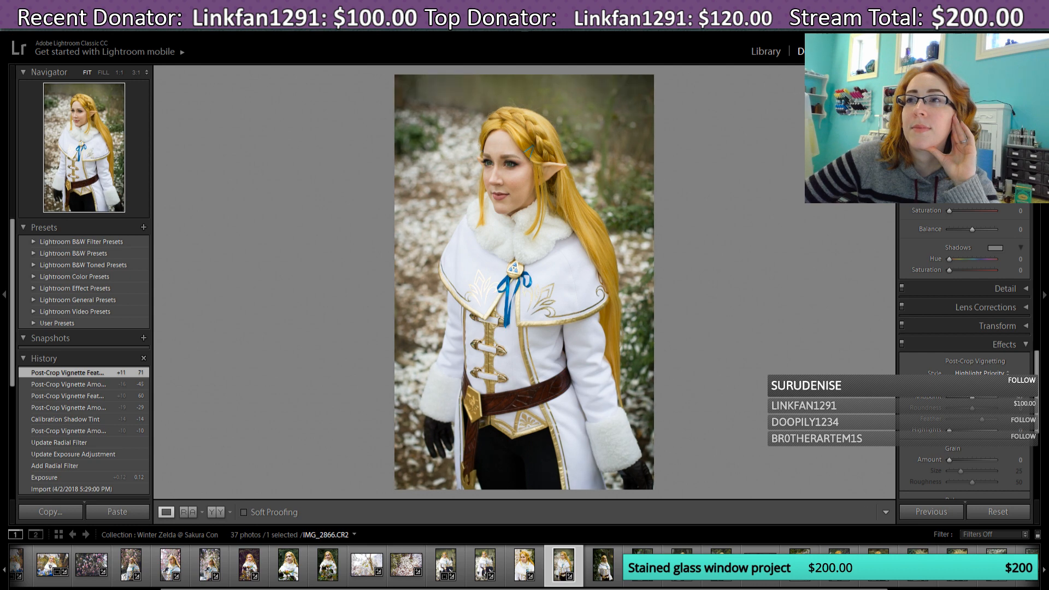
{"action": "left_click_drag", "start_coordinate": [961, 385], "coordinate": [962, 386]}
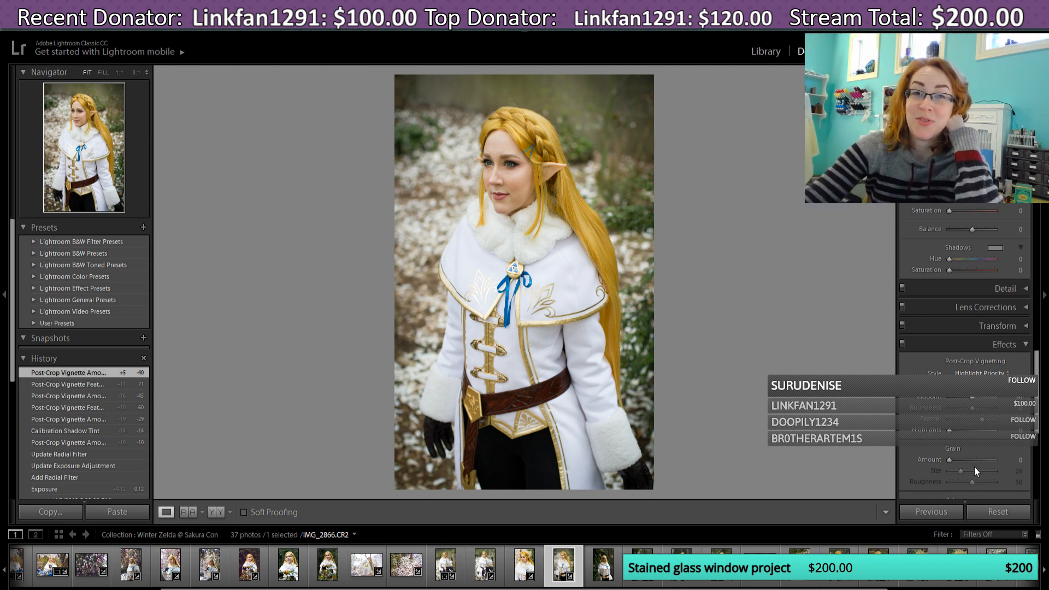
{"action": "mouse_move", "coordinate": [1037, 373]}
{"action": "left_mouse_down"}
{"action": "mouse_move", "coordinate": [1045, 217]}
{"action": "mouse_move", "coordinate": [1044, 356]}
{"action": "left_mouse_up"}
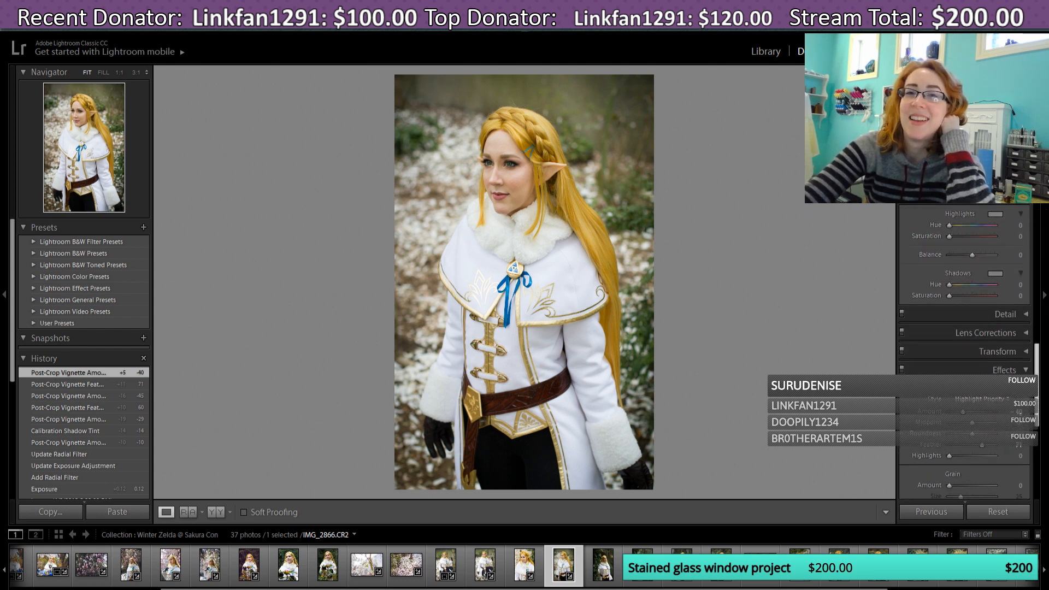
Step: Set the photo's Shadows to +2 in the basic tone adjustments
{"action": "scroll", "coordinate": [965, 356], "scroll_direction": "down", "scroll_amount": 3}
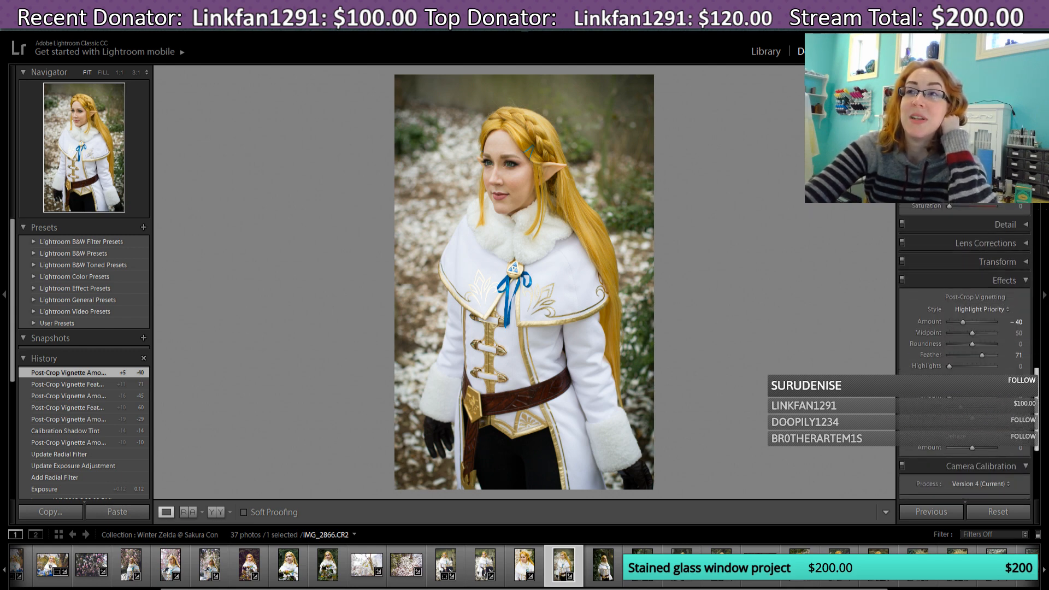
{"action": "left_click_drag", "start_coordinate": [1043, 380], "coordinate": [1048, 222]}
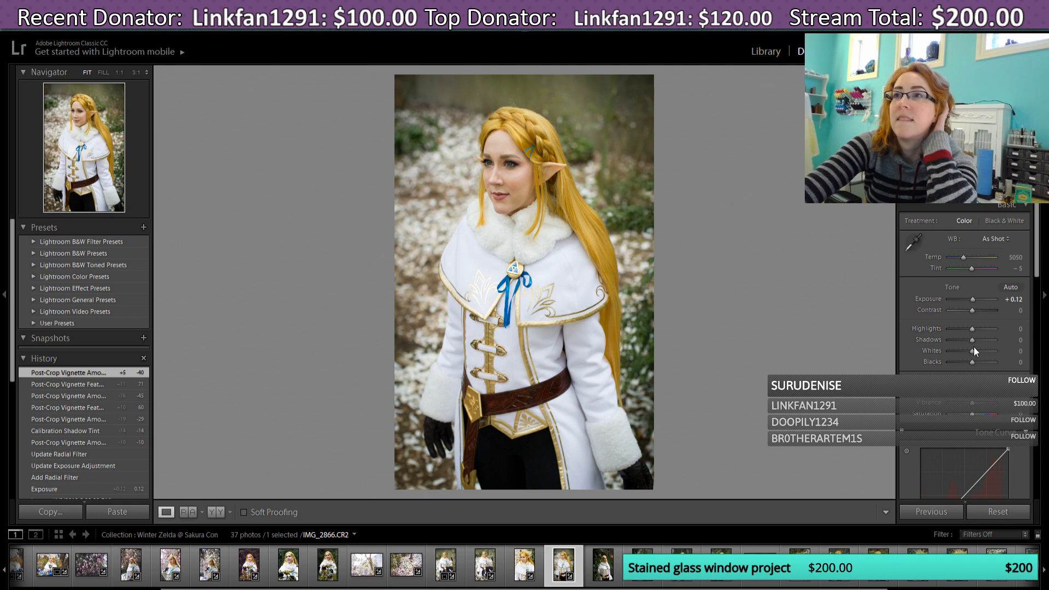
{"action": "mouse_move", "coordinate": [973, 342]}
{"action": "left_mouse_down"}
{"action": "mouse_move", "coordinate": [982, 343]}
{"action": "mouse_move", "coordinate": [970, 345]}
{"action": "left_mouse_up"}
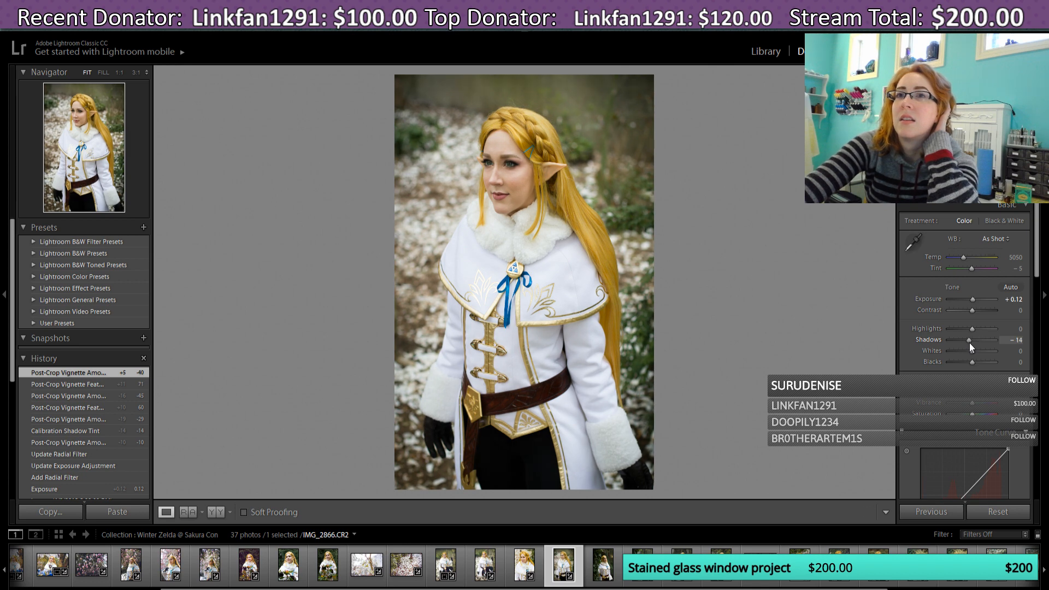
{"action": "left_click_drag", "start_coordinate": [969, 343], "coordinate": [974, 345]}
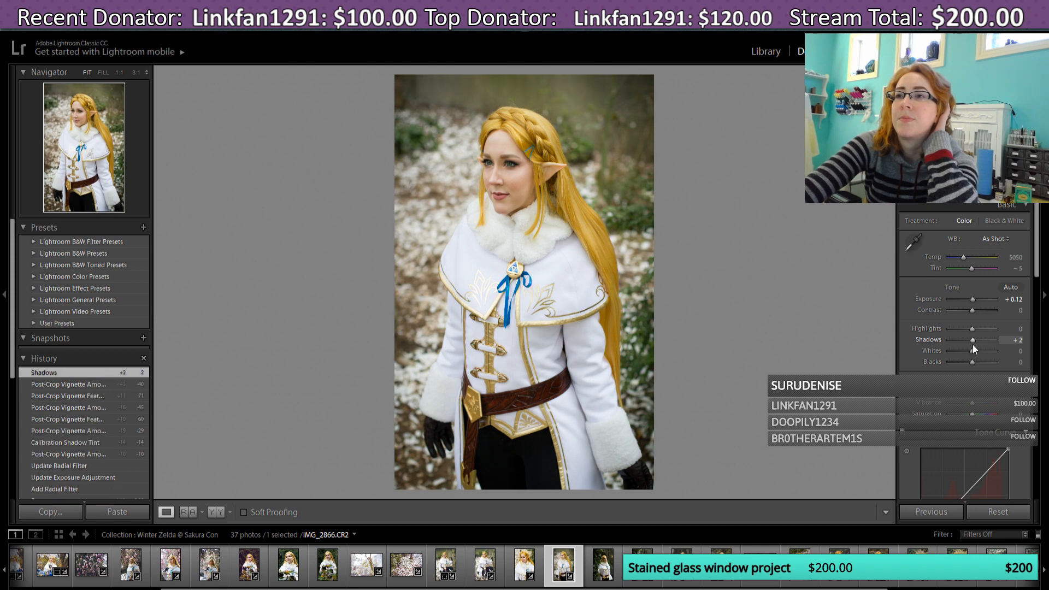
Step: Apply the previously edited photo's develop settings to this photo
{"action": "scroll", "coordinate": [1038, 272], "scroll_direction": "down", "scroll_amount": 2}
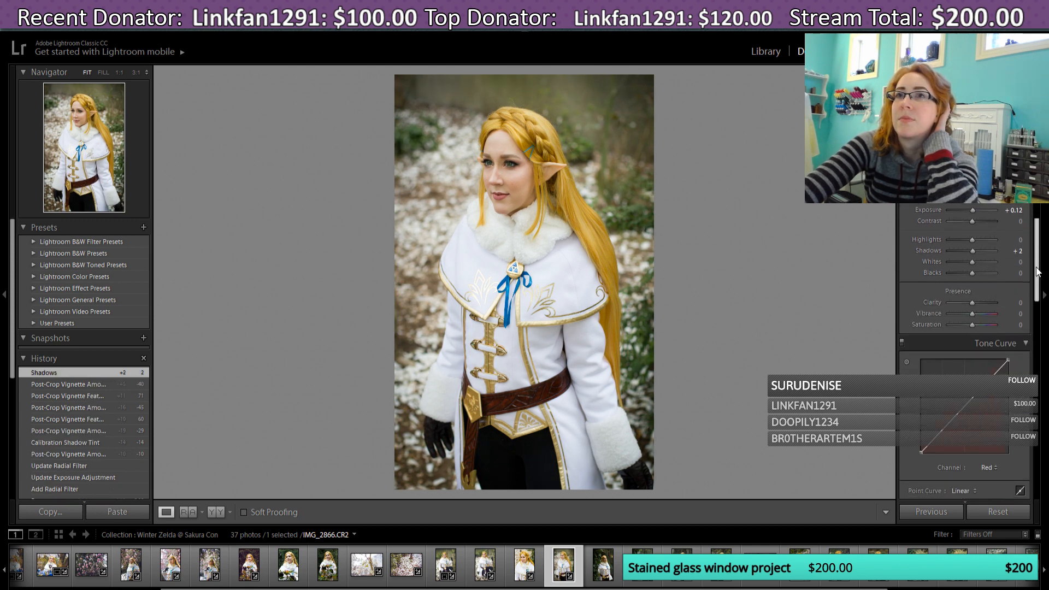
{"action": "left_click", "coordinate": [931, 512]}
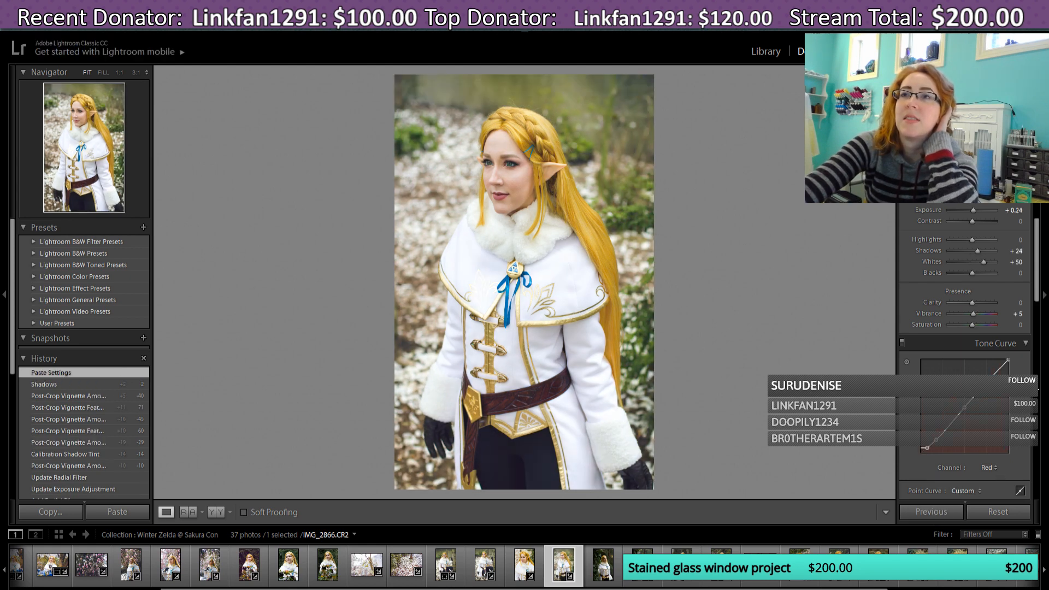
{"action": "scroll", "coordinate": [1037, 298], "scroll_direction": "down", "scroll_amount": 1}
Step: Set Whites to +40, Shadows to +17 and Vibrance to 0
{"action": "scroll", "coordinate": [1037, 298], "scroll_direction": "up", "scroll_amount": 4}
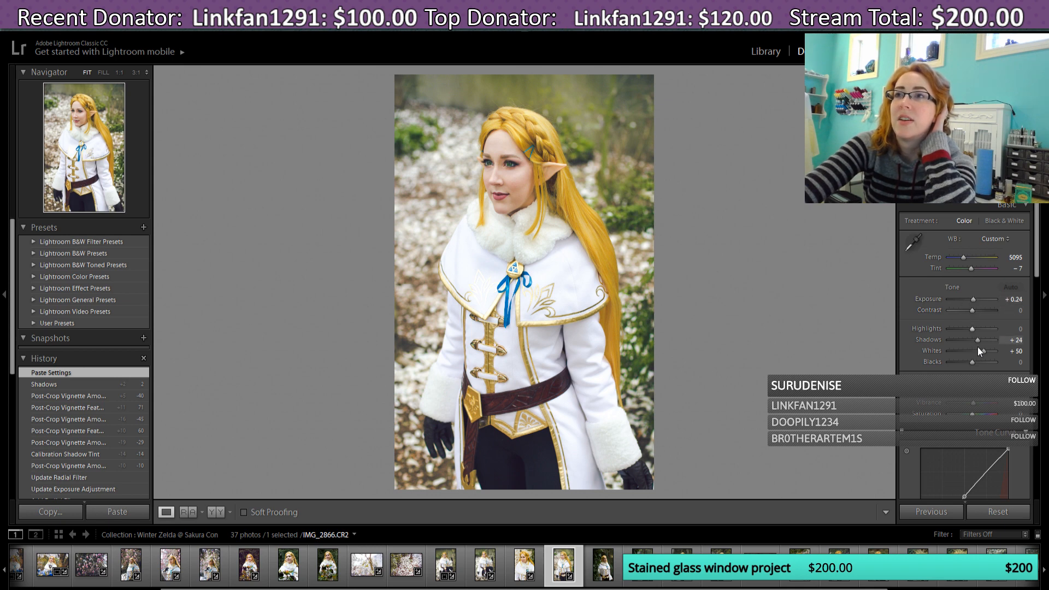
{"action": "left_click_drag", "start_coordinate": [985, 353], "coordinate": [982, 353]}
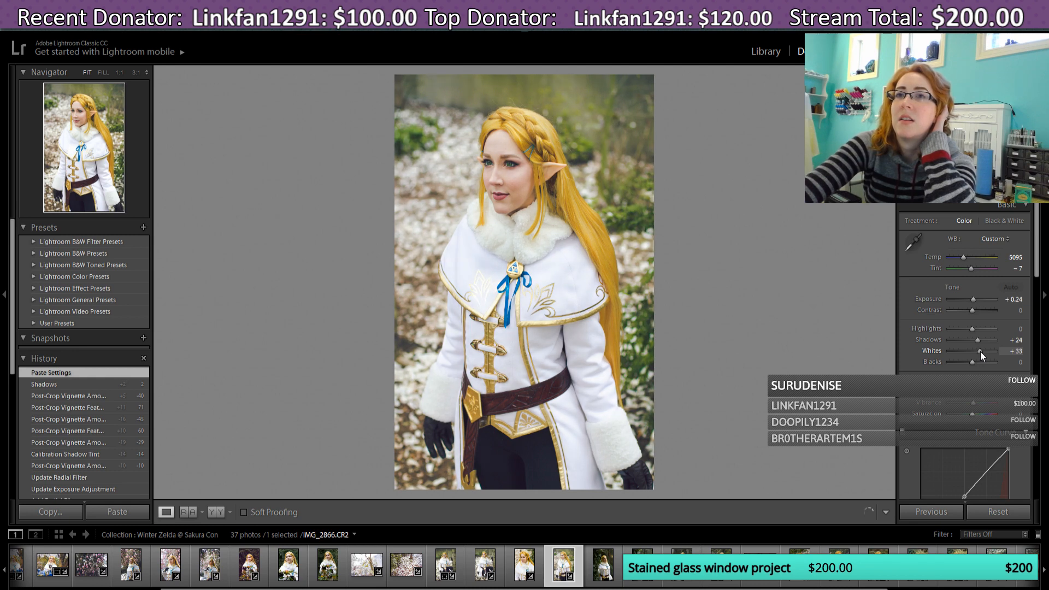
{"action": "left_click_drag", "start_coordinate": [980, 353], "coordinate": [978, 343]}
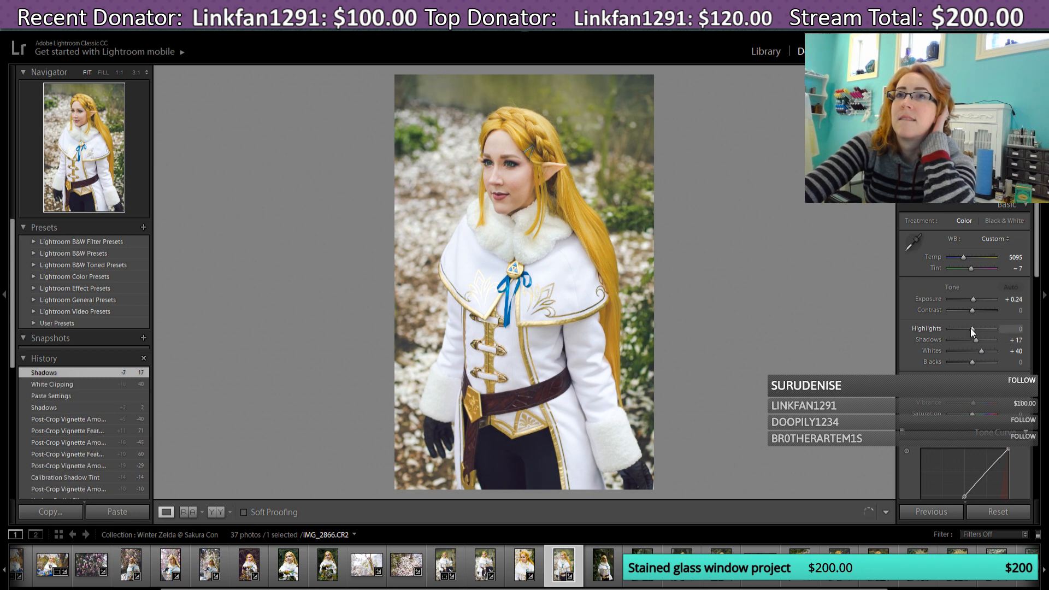
{"action": "left_click_drag", "start_coordinate": [981, 352], "coordinate": [981, 355]}
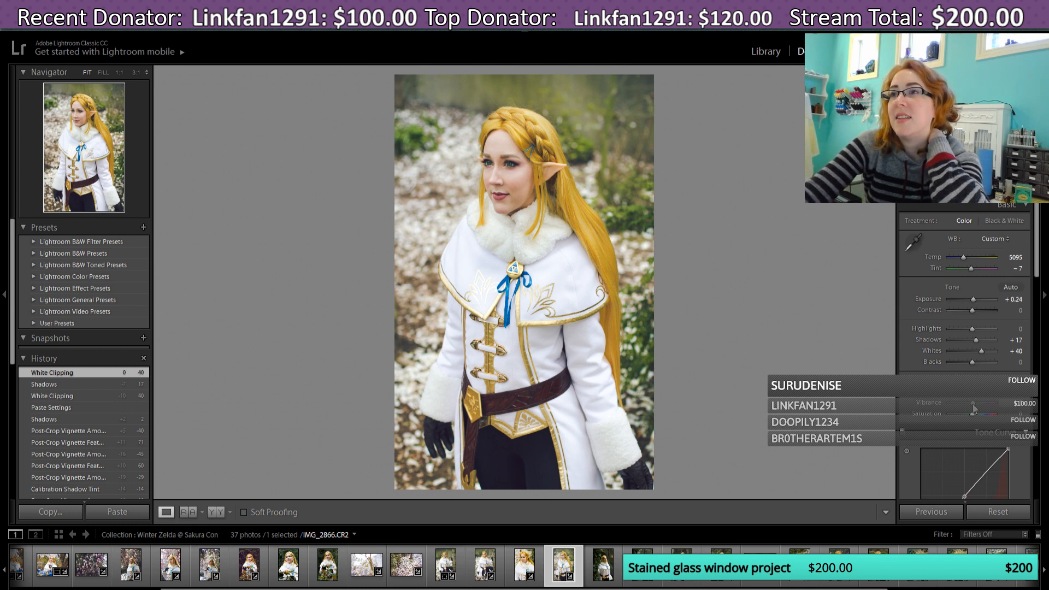
{"action": "left_click_drag", "start_coordinate": [973, 405], "coordinate": [972, 404]}
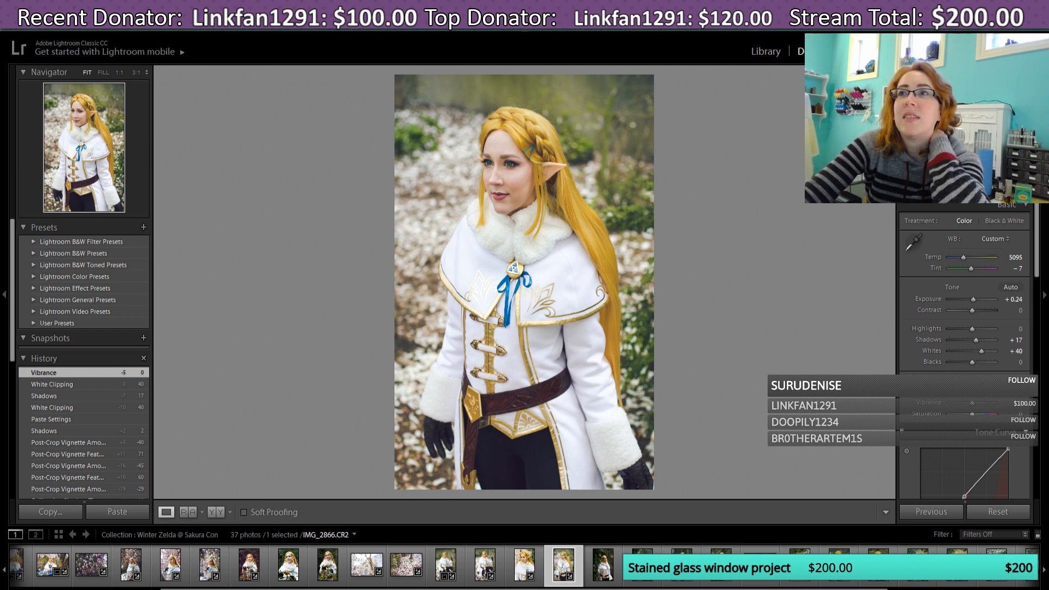
Step: Paint Adjustment Brush strokes over the background around the figure and set their Exposure to −0.35
{"action": "key", "text": "k"}
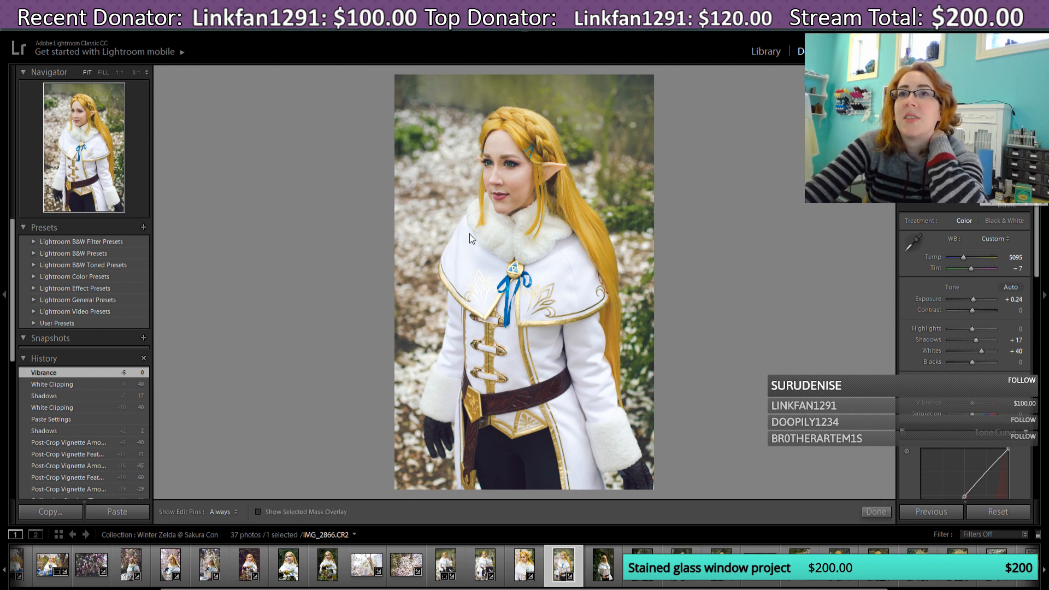
{"action": "scroll", "coordinate": [446, 98], "scroll_direction": "up", "scroll_amount": 2}
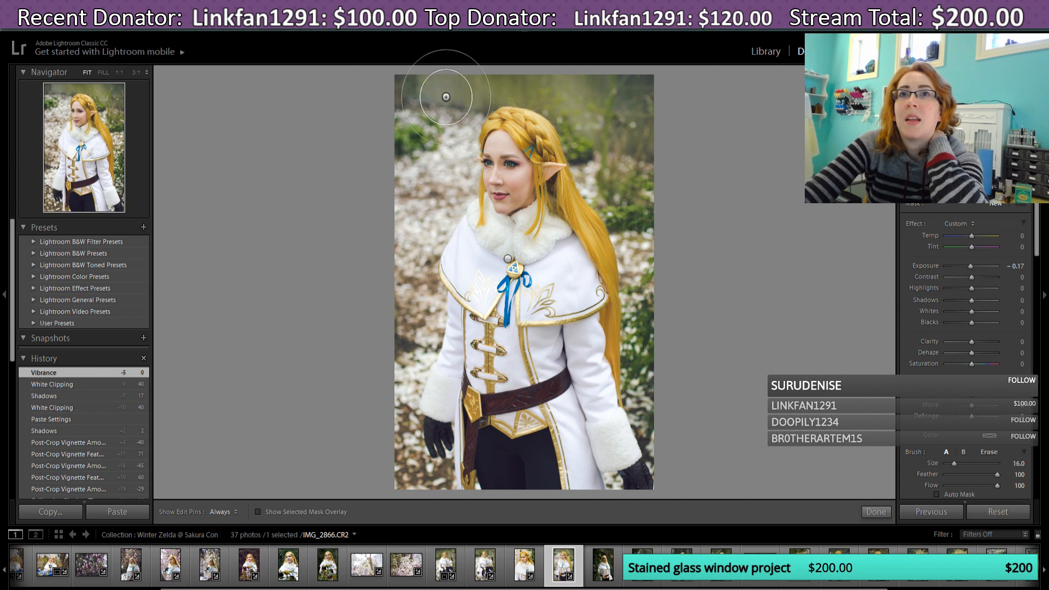
{"action": "mouse_move", "coordinate": [444, 116]}
{"action": "left_mouse_down"}
{"action": "mouse_move", "coordinate": [409, 189]}
{"action": "mouse_move", "coordinate": [407, 139]}
{"action": "left_mouse_up"}
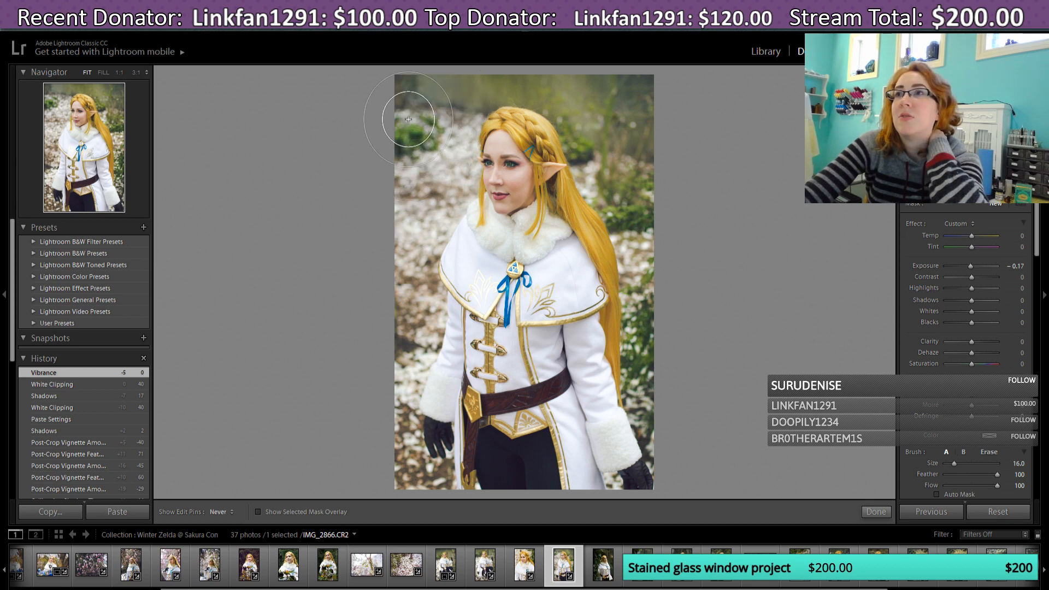
{"action": "key", "text": "h"}
{"action": "mouse_move", "coordinate": [487, 73]}
{"action": "left_mouse_down"}
{"action": "mouse_move", "coordinate": [590, 77]}
{"action": "mouse_move", "coordinate": [562, 82]}
{"action": "mouse_move", "coordinate": [623, 176]}
{"action": "mouse_move", "coordinate": [658, 376]}
{"action": "mouse_move", "coordinate": [712, 487]}
{"action": "left_mouse_up"}
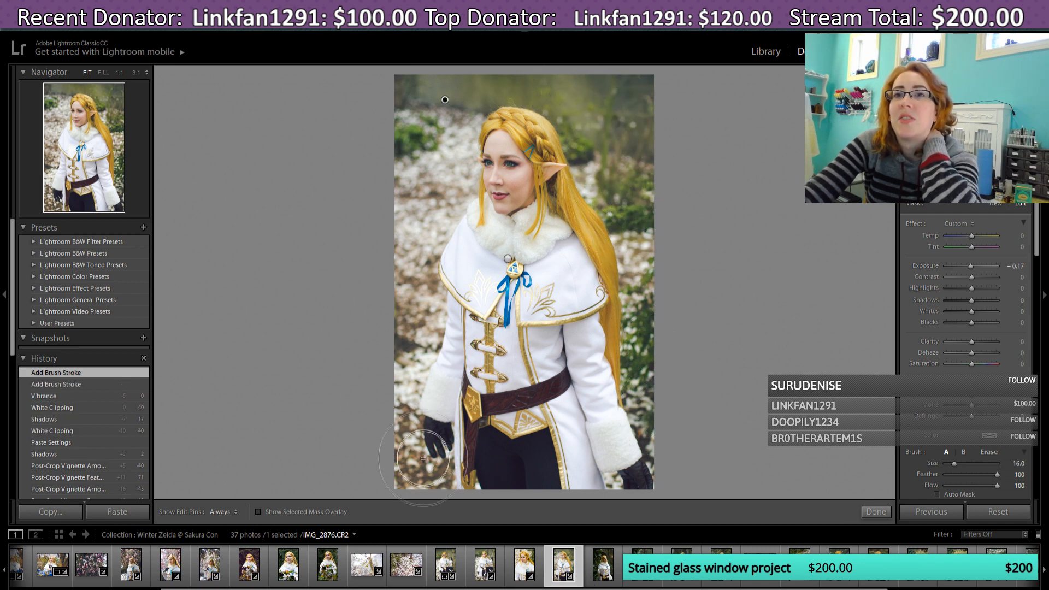
{"action": "mouse_move", "coordinate": [421, 489]}
{"action": "left_mouse_down"}
{"action": "mouse_move", "coordinate": [399, 479]}
{"action": "mouse_move", "coordinate": [376, 405]}
{"action": "mouse_move", "coordinate": [409, 335]}
{"action": "mouse_move", "coordinate": [407, 225]}
{"action": "mouse_move", "coordinate": [424, 214]}
{"action": "mouse_move", "coordinate": [440, 152]}
{"action": "mouse_move", "coordinate": [437, 104]}
{"action": "mouse_move", "coordinate": [420, 76]}
{"action": "left_mouse_up"}
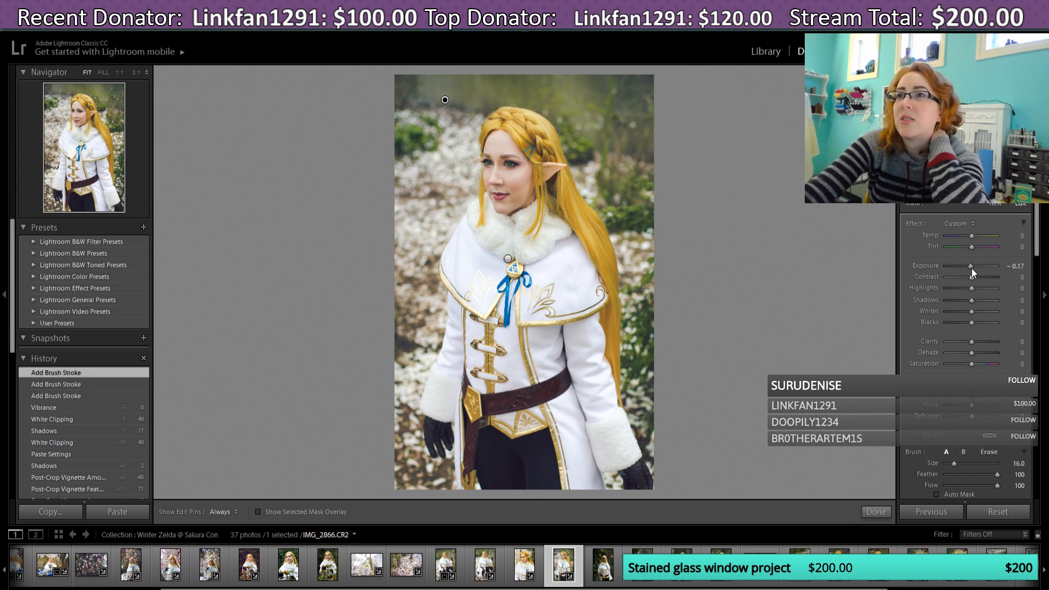
{"action": "left_click_drag", "start_coordinate": [971, 267], "coordinate": [970, 268]}
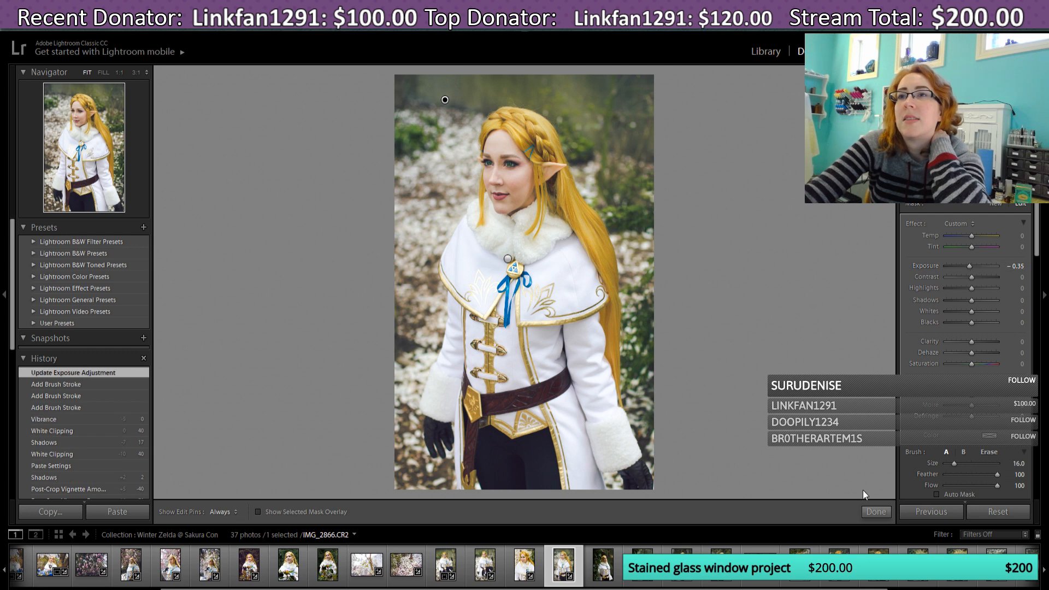
{"action": "left_click", "coordinate": [876, 512]}
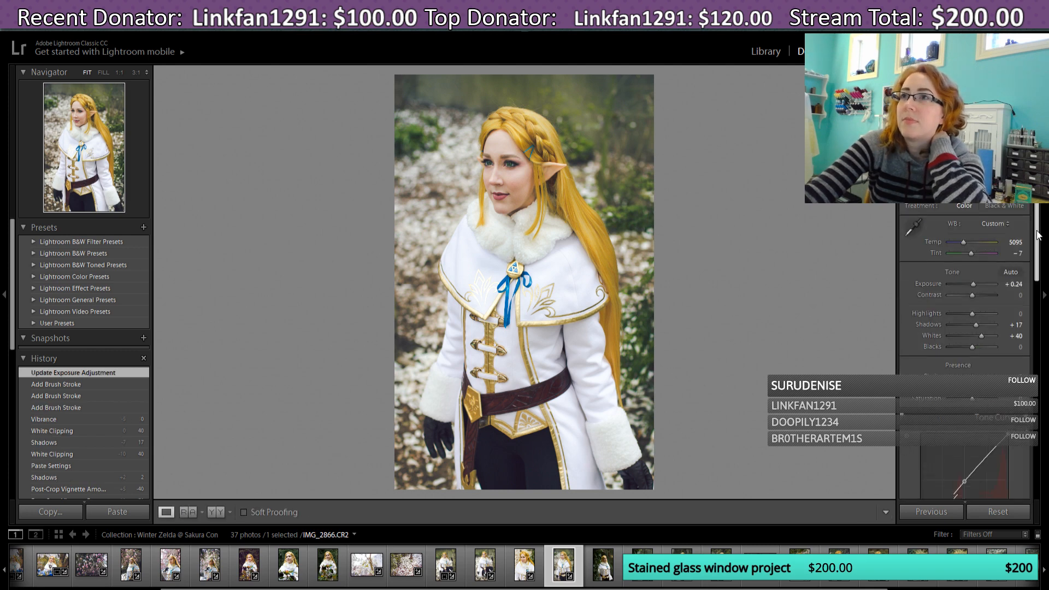
Step: On the RGB tone curve, remove the extra point near the highlight end and move the remaining highlight point to about 82 / 78 %
{"action": "left_click", "coordinate": [981, 444]}
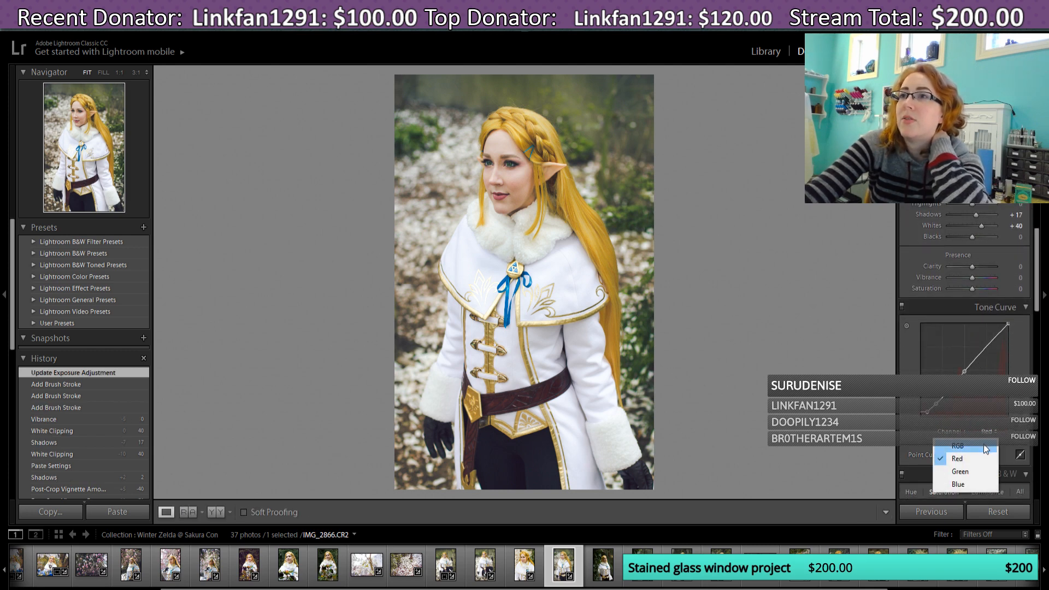
{"action": "left_click", "coordinate": [970, 445]}
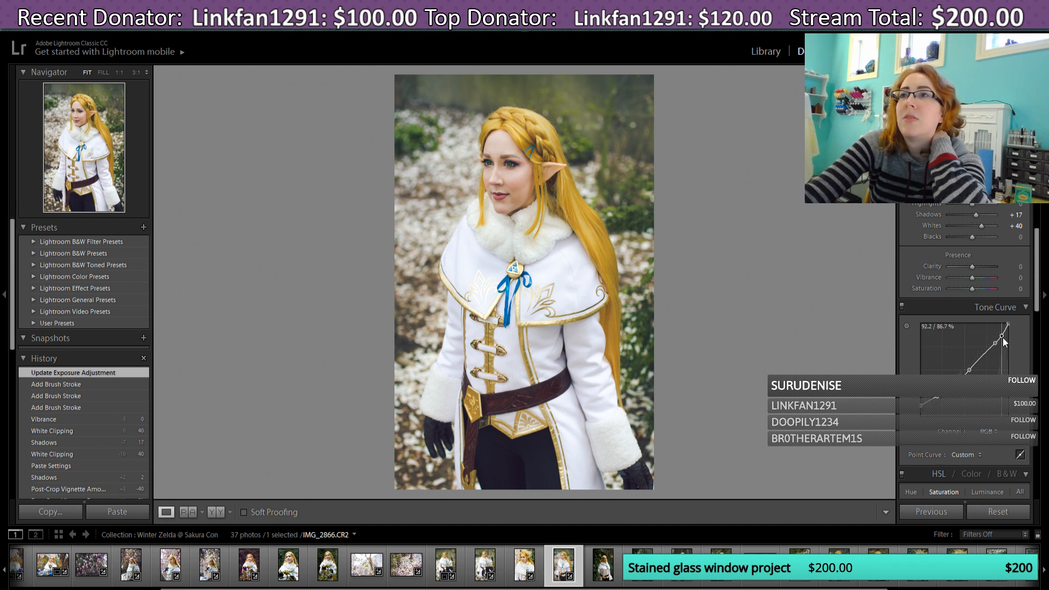
{"action": "right_click", "coordinate": [1002, 337]}
{"action": "left_click", "coordinate": [1006, 345]}
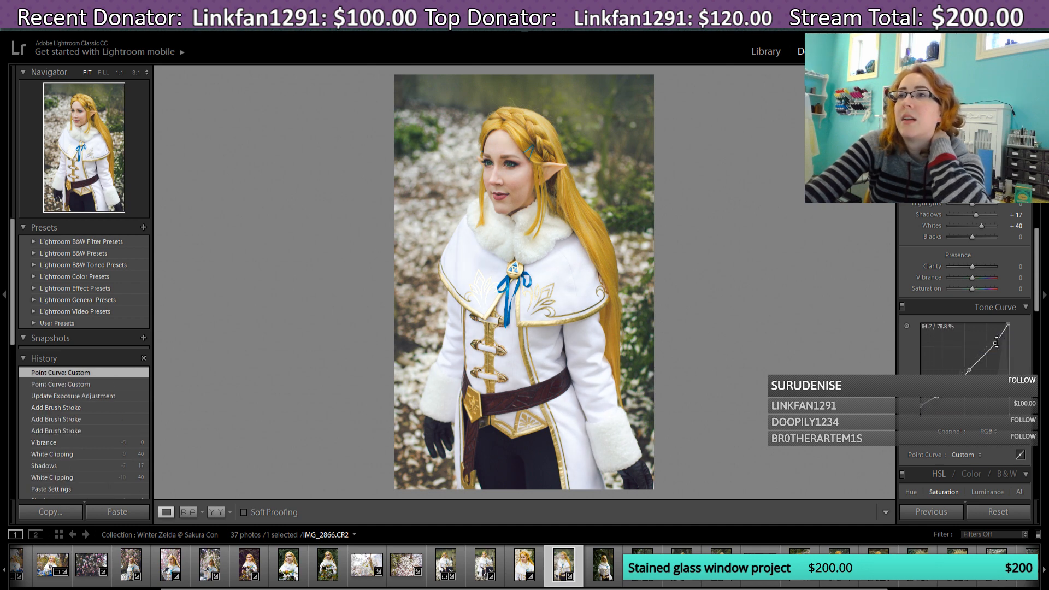
{"action": "left_click_drag", "start_coordinate": [996, 342], "coordinate": [997, 343]}
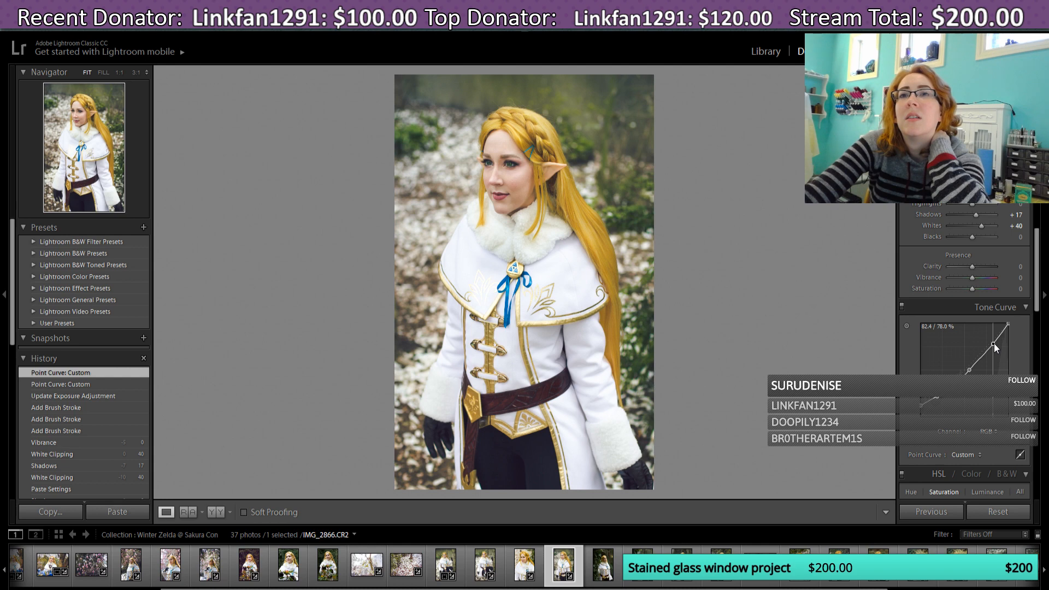
{"action": "left_click", "coordinate": [995, 343]}
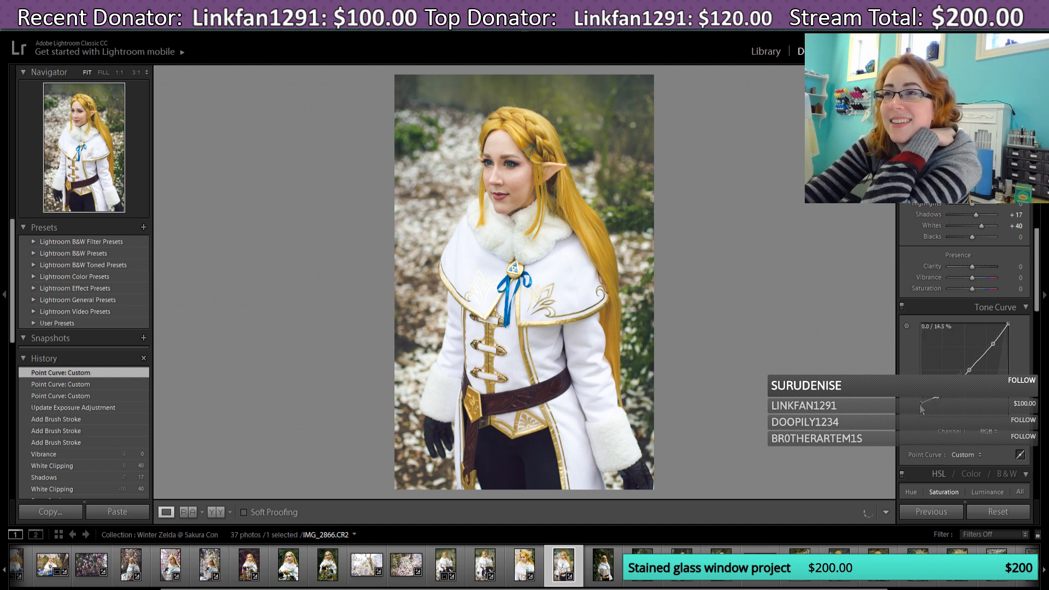
Step: Reshape the dark end of the RGB tone curve, with lower points at about 23 / 25 % and 34 / 30 %
{"action": "left_click_drag", "start_coordinate": [922, 409], "coordinate": [936, 398]}
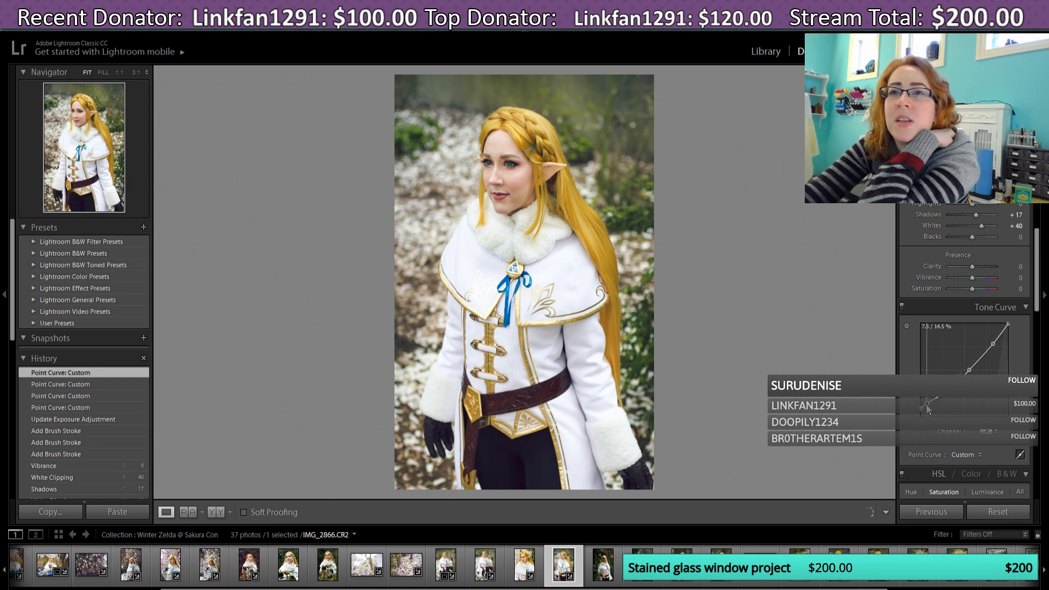
{"action": "left_click_drag", "start_coordinate": [928, 409], "coordinate": [924, 410]}
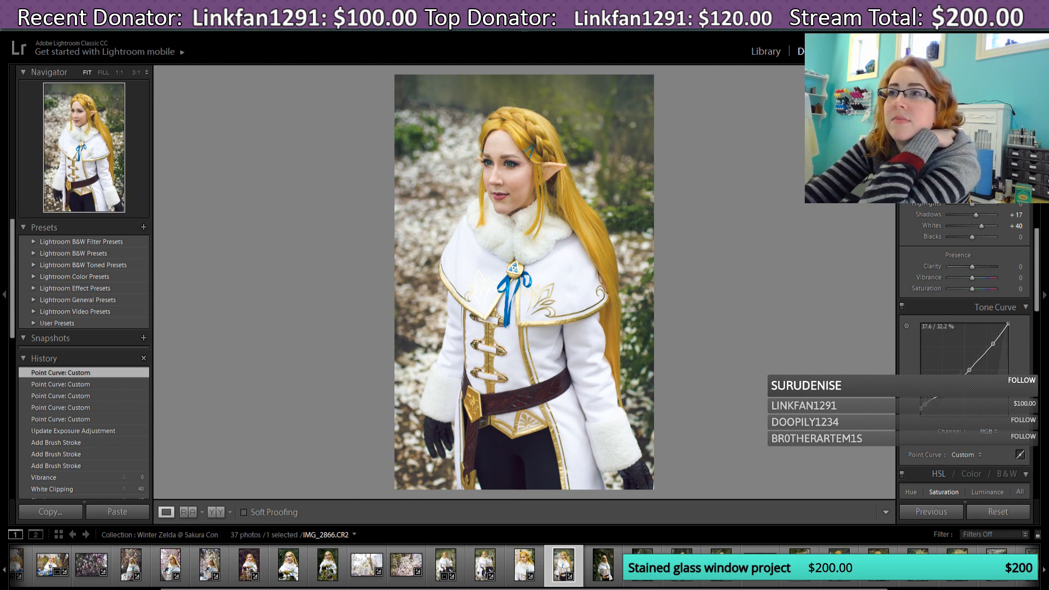
{"action": "left_click_drag", "start_coordinate": [951, 382], "coordinate": [960, 378]}
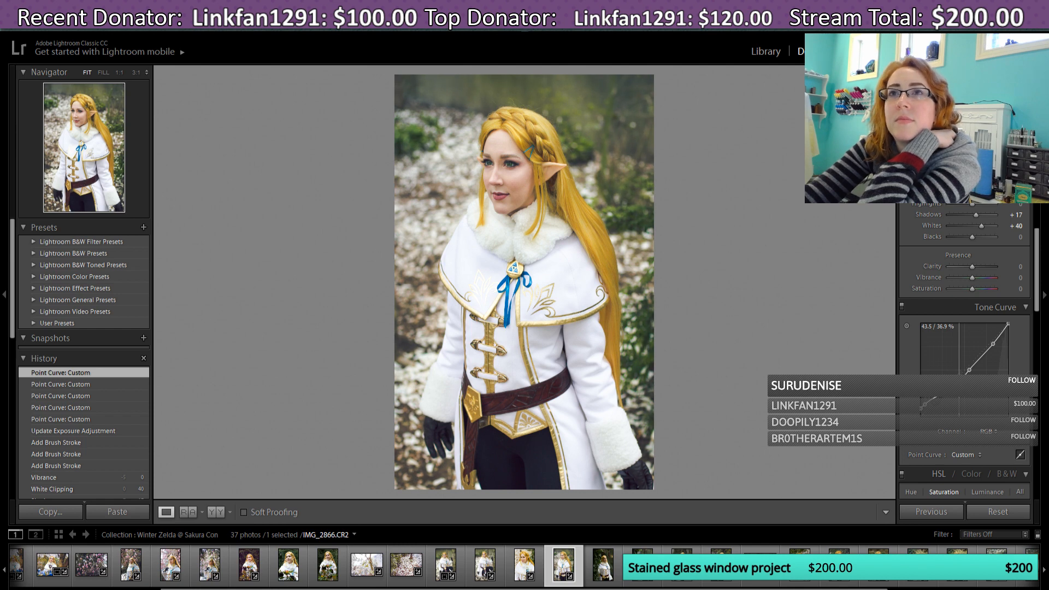
{"action": "left_click_drag", "start_coordinate": [960, 379], "coordinate": [959, 381]}
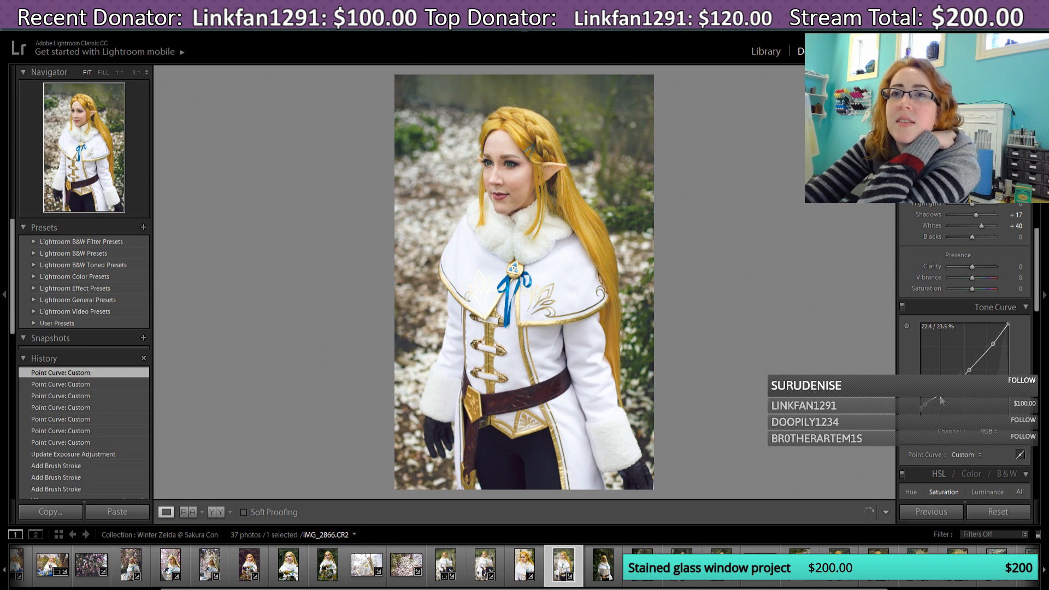
{"action": "left_click_drag", "start_coordinate": [940, 396], "coordinate": [941, 397]}
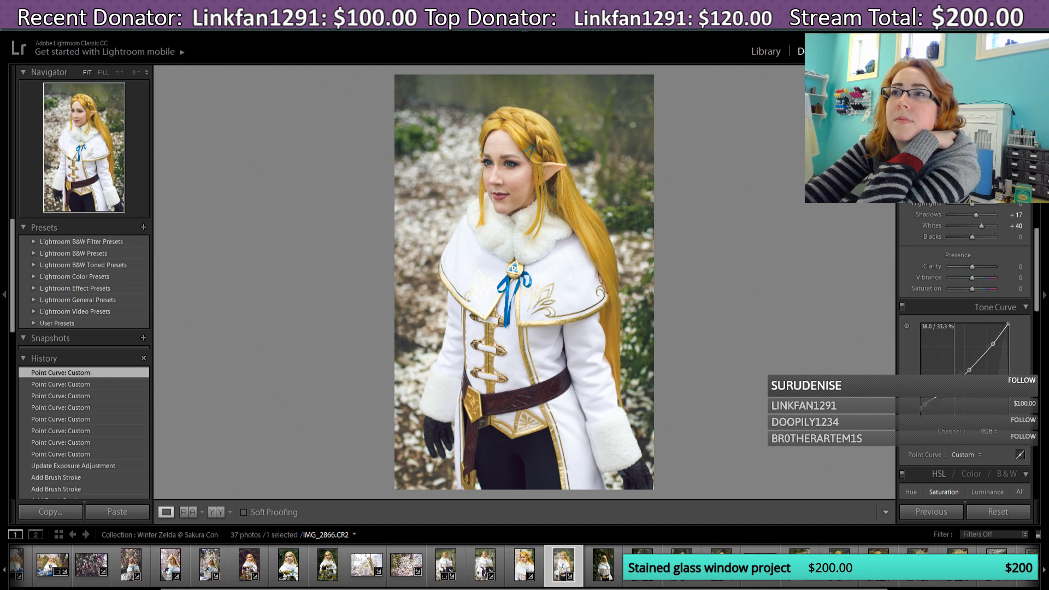
{"action": "left_click_drag", "start_coordinate": [952, 398], "coordinate": [951, 397]}
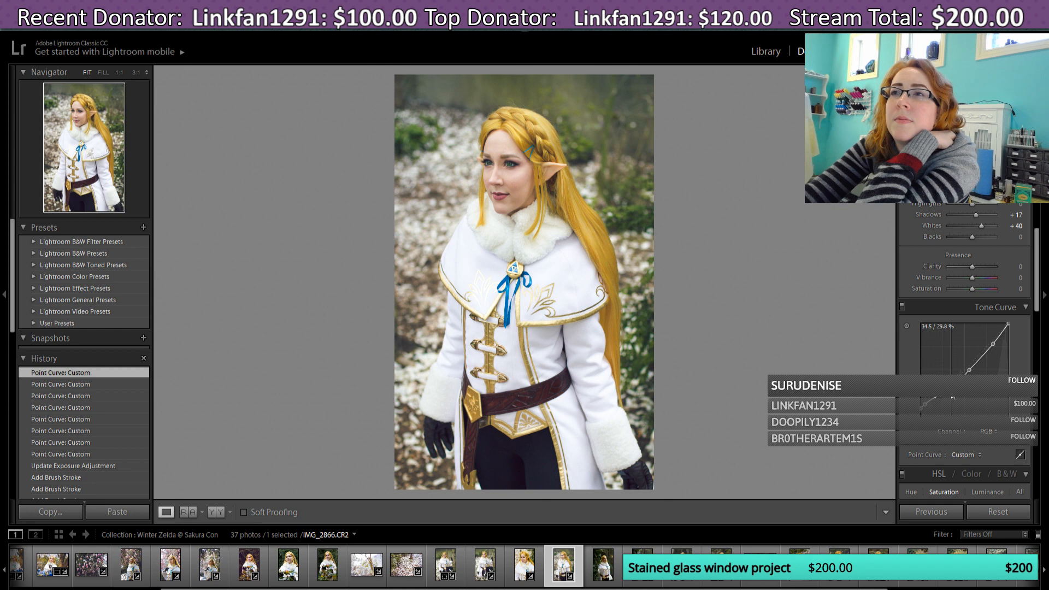
{"action": "left_click_drag", "start_coordinate": [952, 398], "coordinate": [952, 398]}
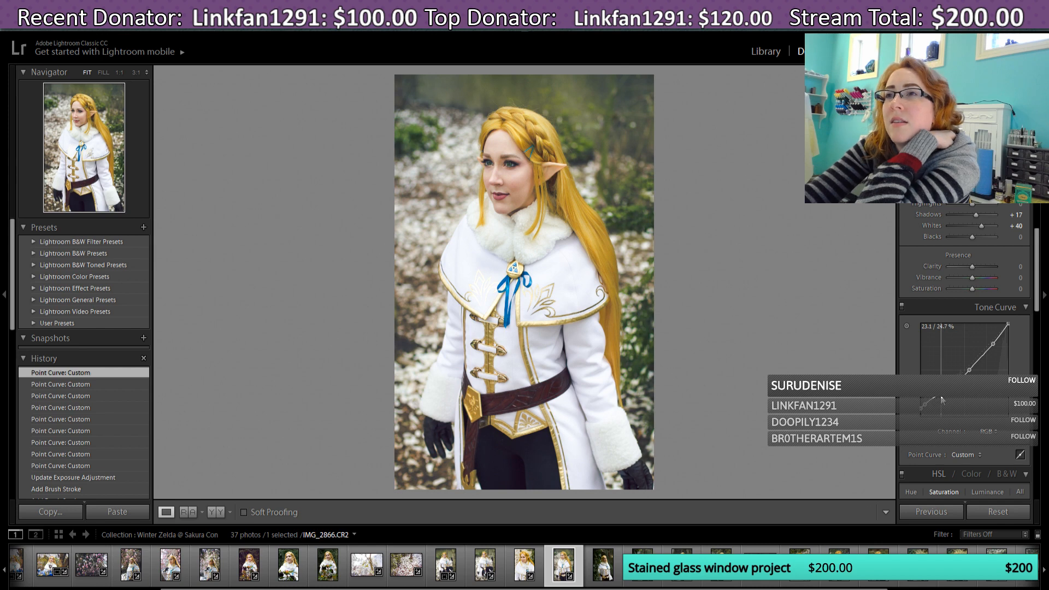
{"action": "left_click_drag", "start_coordinate": [940, 400], "coordinate": [941, 397]}
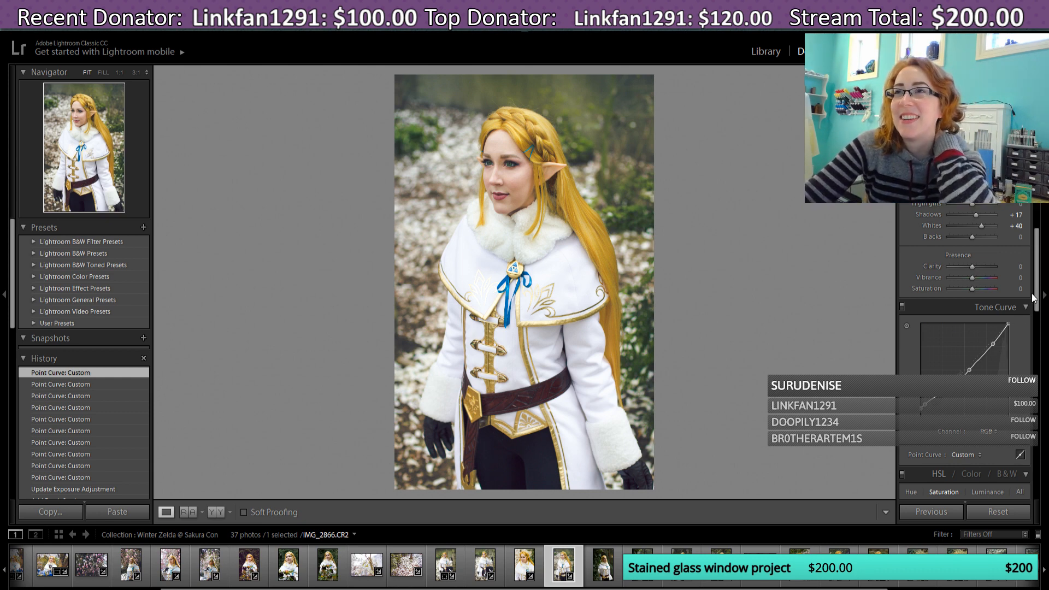
{"action": "scroll", "coordinate": [1038, 295], "scroll_direction": "down", "scroll_amount": 2}
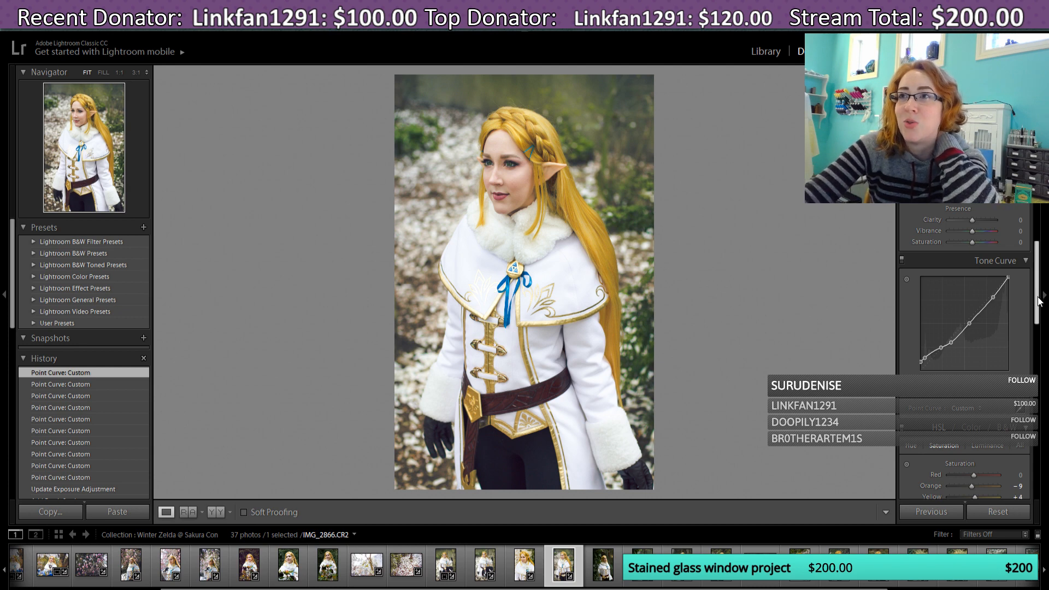
{"action": "left_click_drag", "start_coordinate": [1042, 299], "coordinate": [1036, 340]}
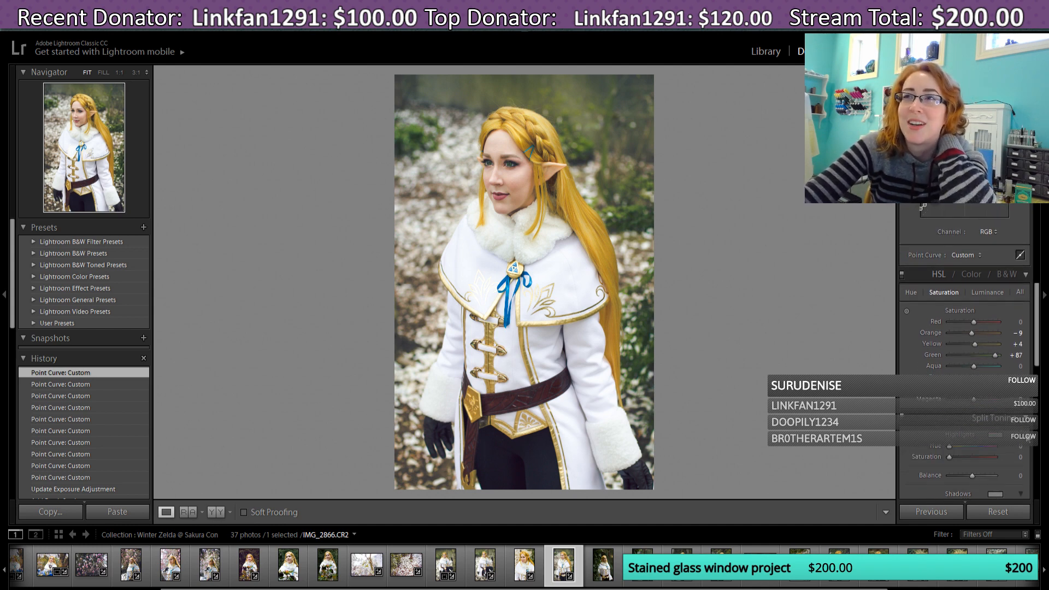
{"action": "left_click_drag", "start_coordinate": [1039, 345], "coordinate": [1042, 339]}
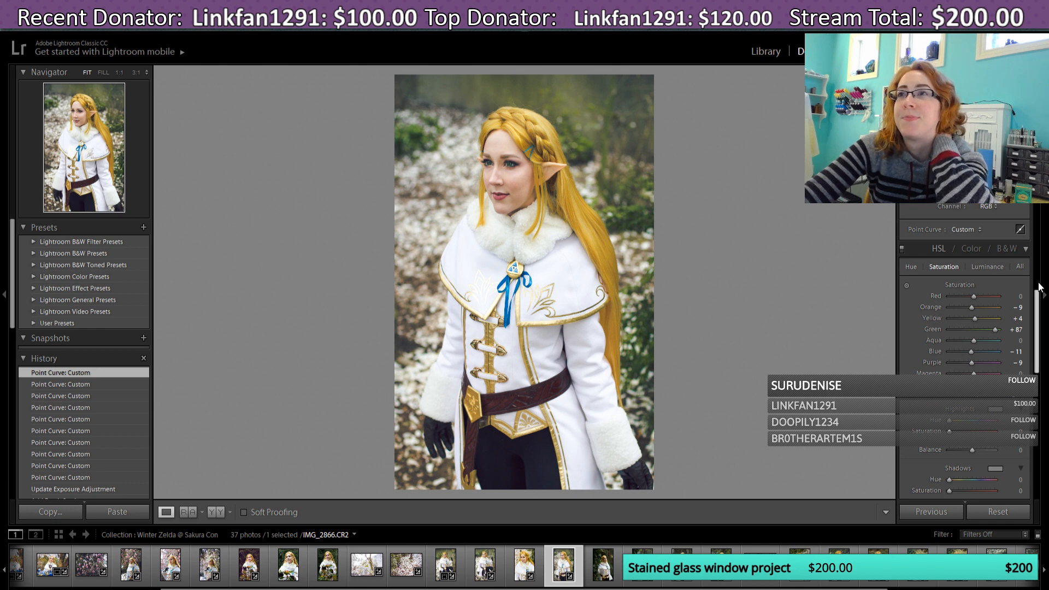
{"action": "left_click_drag", "start_coordinate": [1041, 302], "coordinate": [1046, 204]}
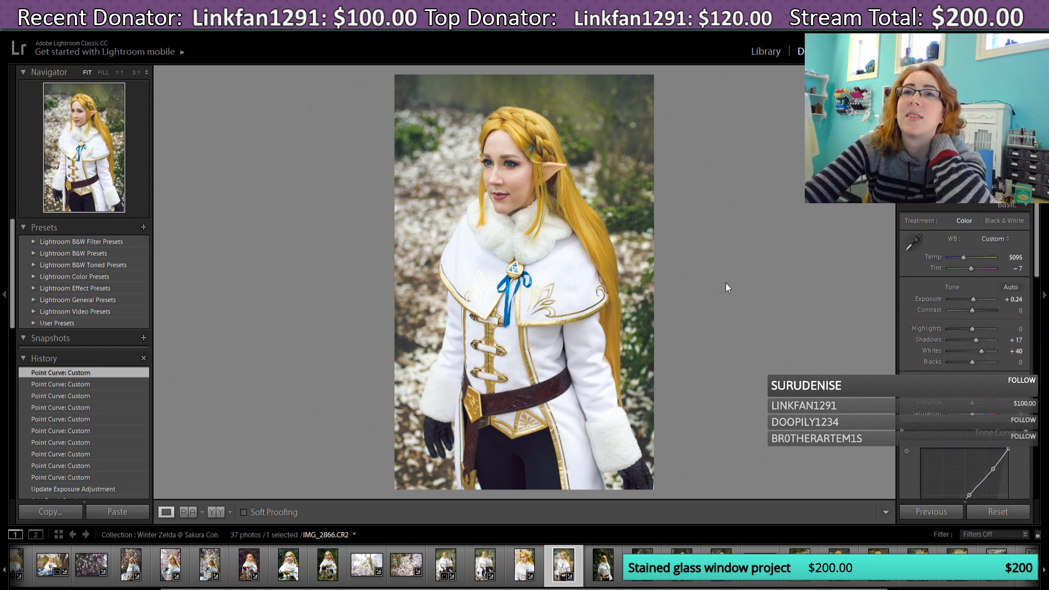
Step: Add a size 7 brush stroke to the existing adjustment on the left side of the white cape and set its Whites to −13
{"action": "left_click", "coordinate": [1015, 164]}
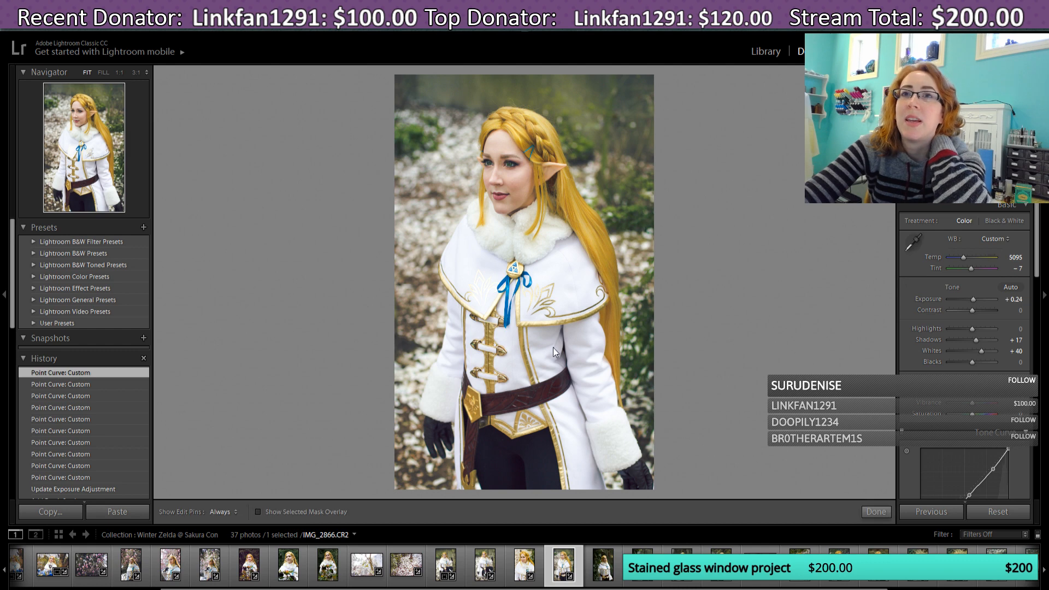
{"action": "mouse_move", "coordinate": [508, 260]}
{"action": "left_mouse_down"}
{"action": "mouse_move", "coordinate": [488, 308]}
{"action": "mouse_move", "coordinate": [484, 284]}
{"action": "left_mouse_up"}
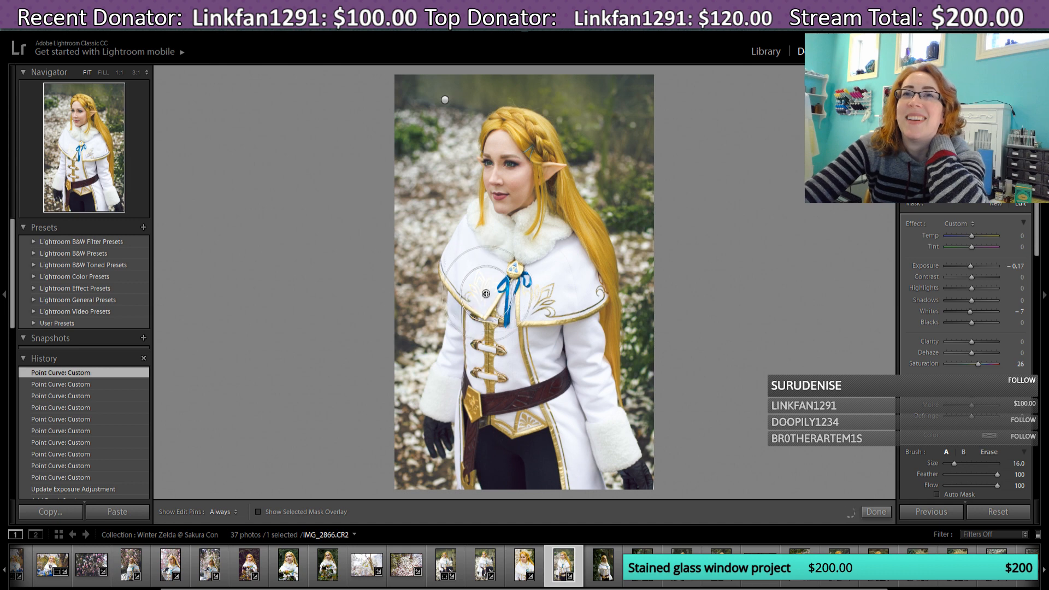
{"action": "left_click", "coordinate": [487, 286]}
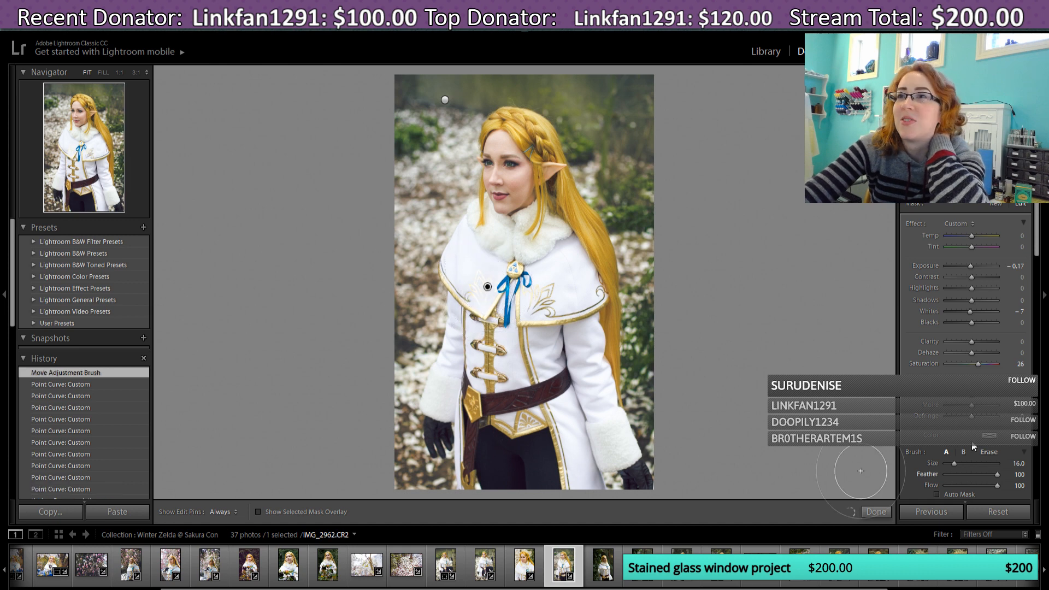
{"action": "scroll", "coordinate": [481, 289], "scroll_direction": "down", "scroll_amount": 5}
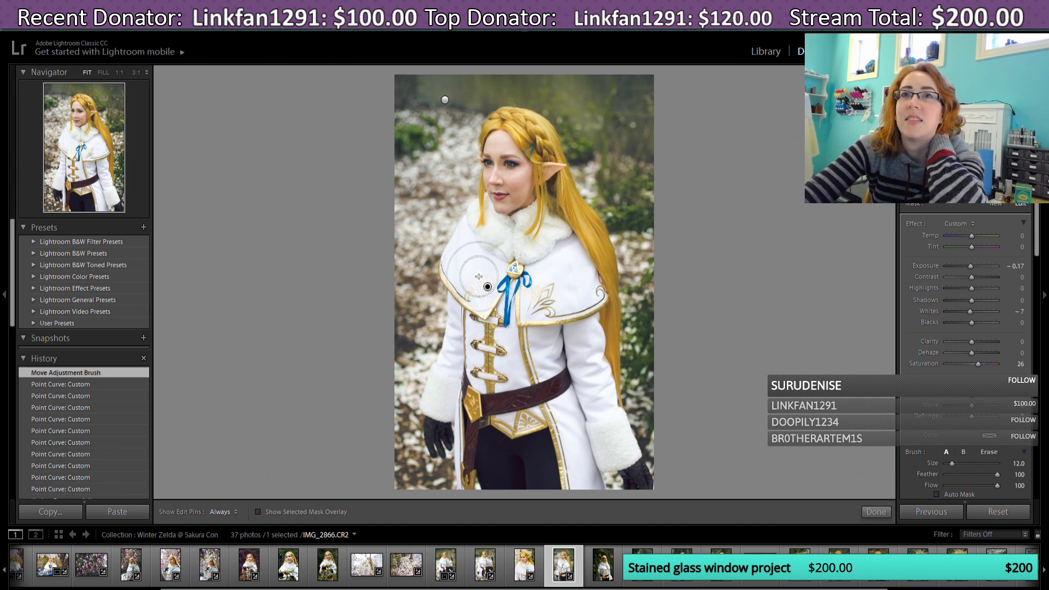
{"action": "key", "text": "h"}
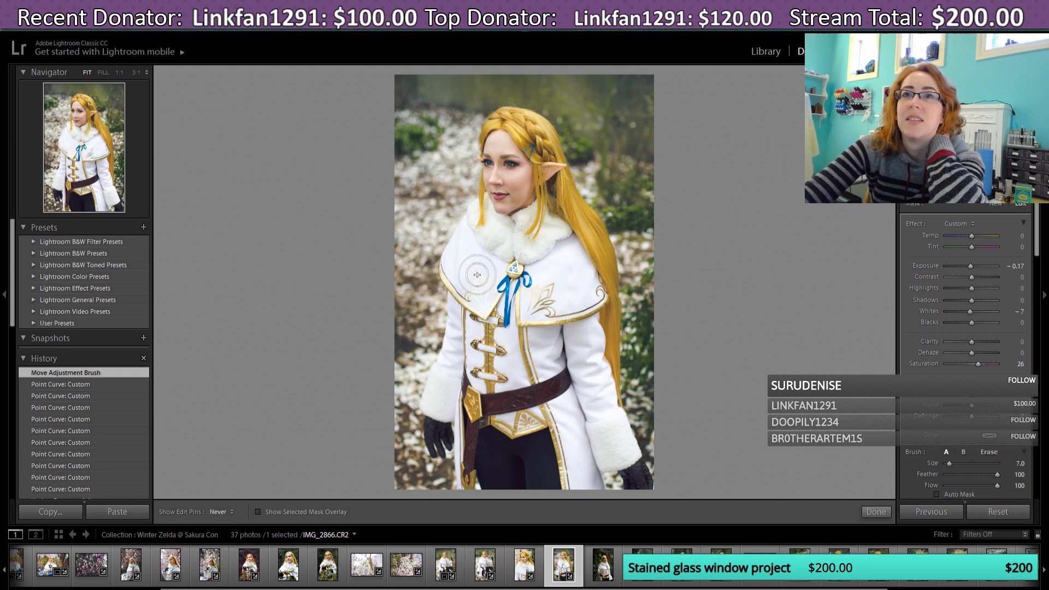
{"action": "left_click_drag", "start_coordinate": [485, 299], "coordinate": [483, 279]}
{"action": "key", "text": "h"}
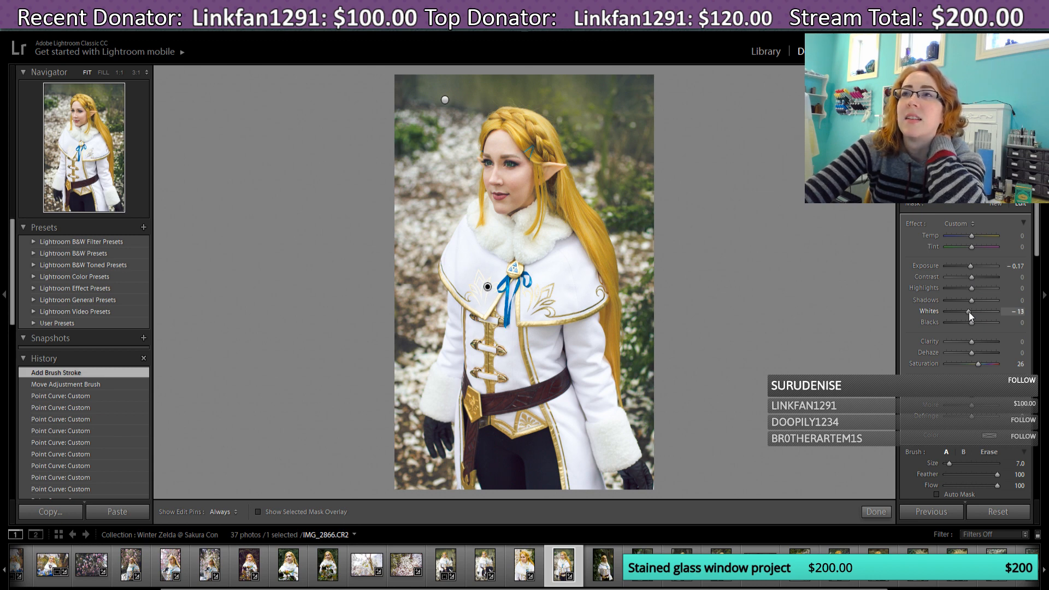
{"action": "left_click_drag", "start_coordinate": [969, 313], "coordinate": [969, 312]}
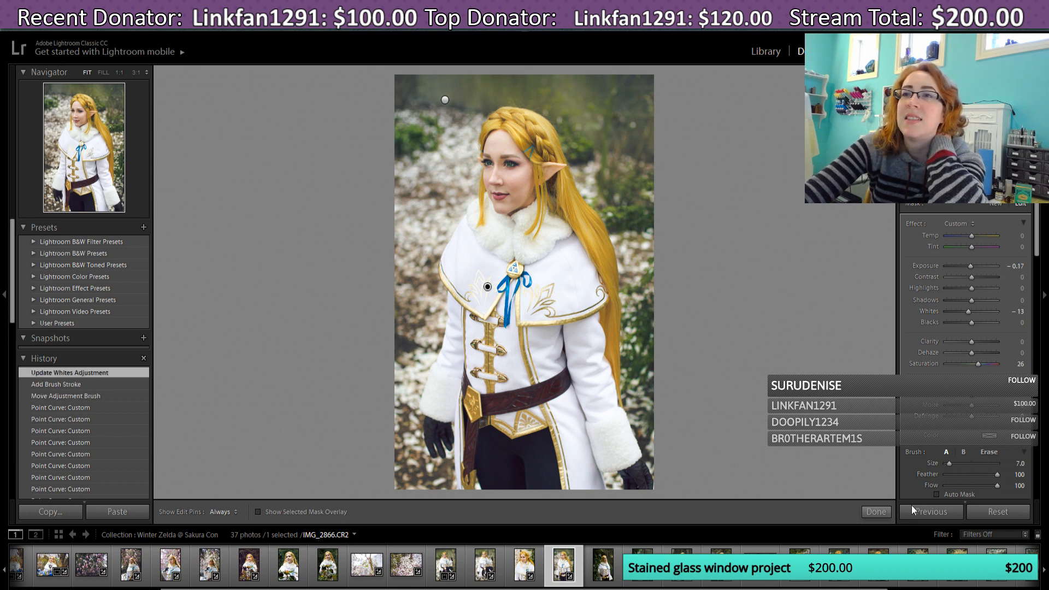
{"action": "left_click", "coordinate": [876, 512]}
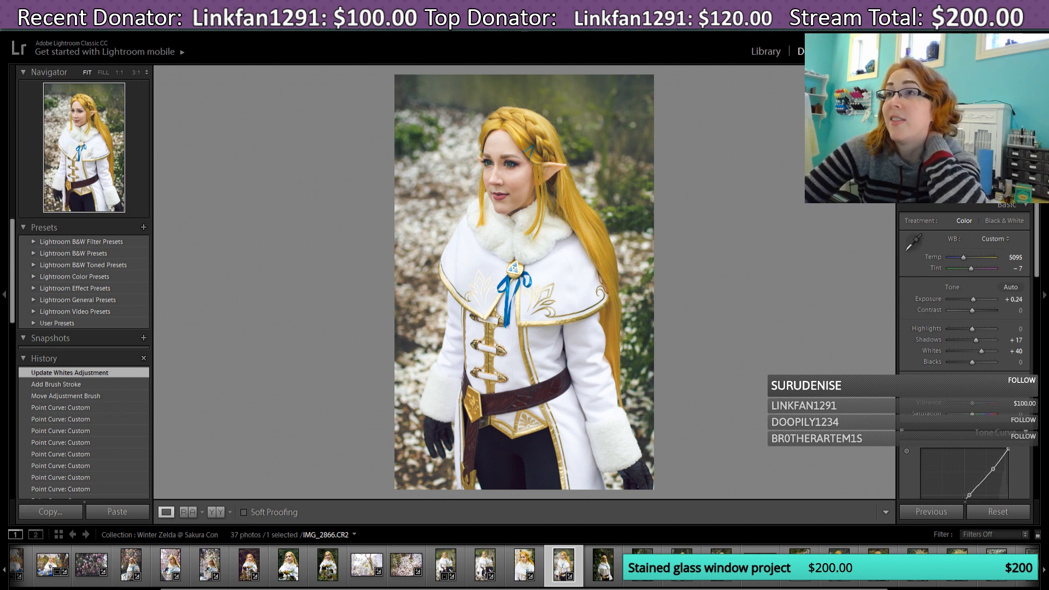
Step: Switch to the Streamlabs window to view the recent stream events, and return to Lightroom
{"action": "key", "text": "k"}
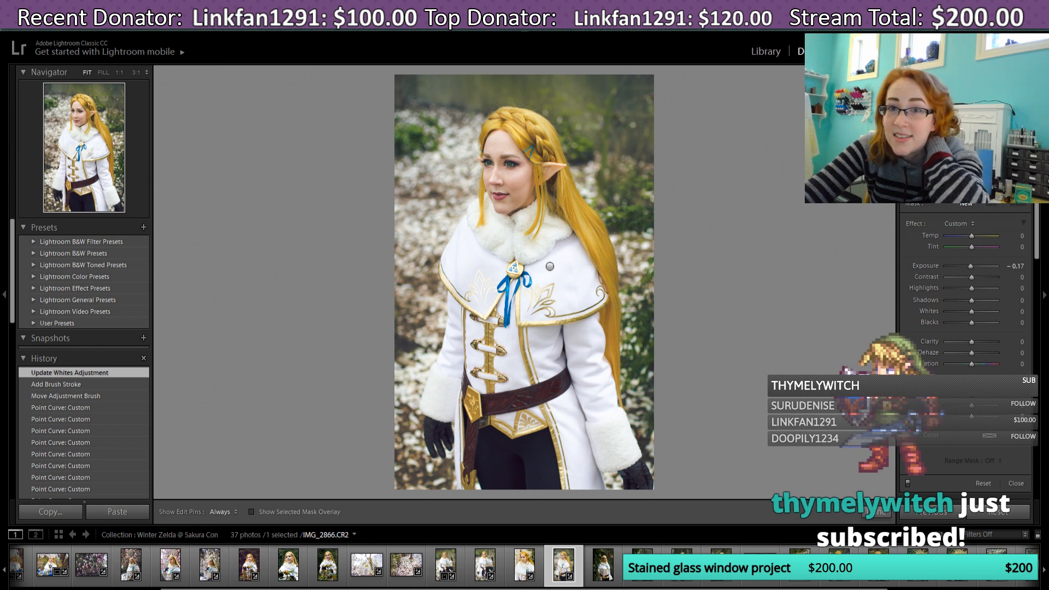
{"action": "left_click", "coordinate": [336, 589]}
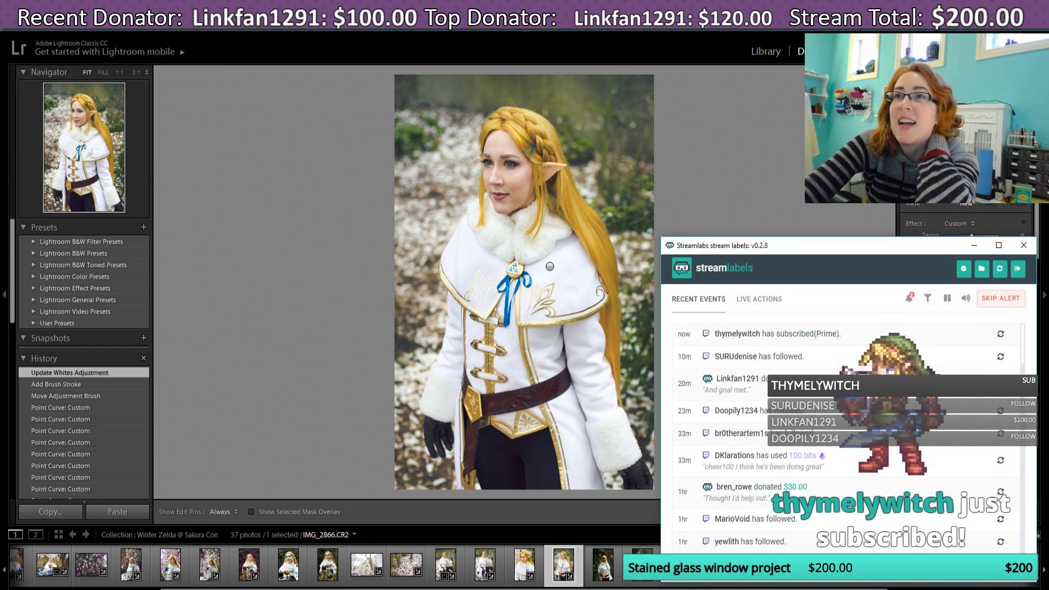
{"action": "key", "text": "alt+Tab"}
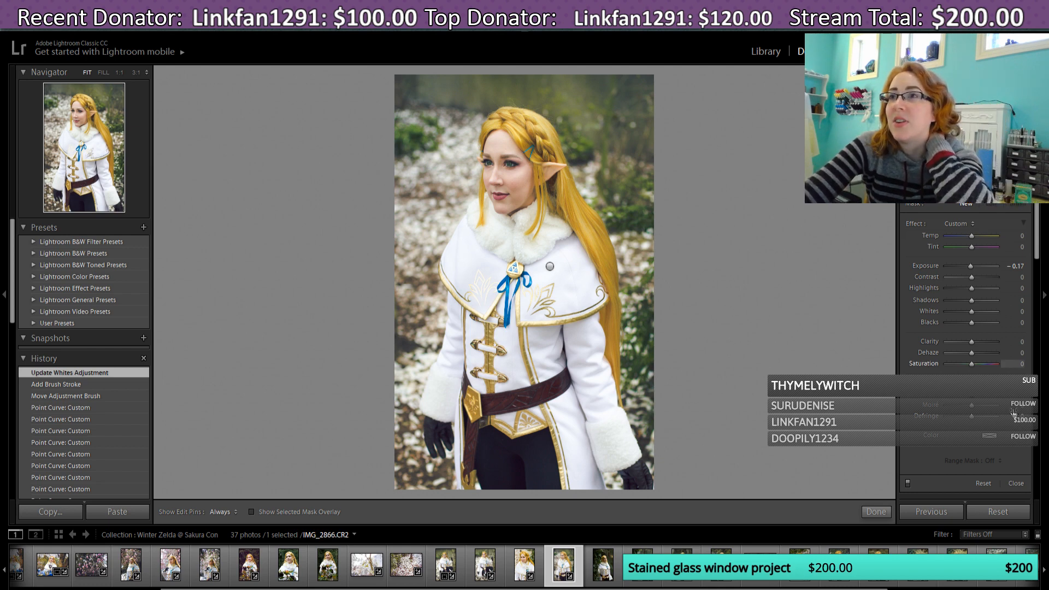
Step: Choose a colour with hue 95 and saturation 0 % for a new graduated filter
{"action": "left_click", "coordinate": [991, 436]}
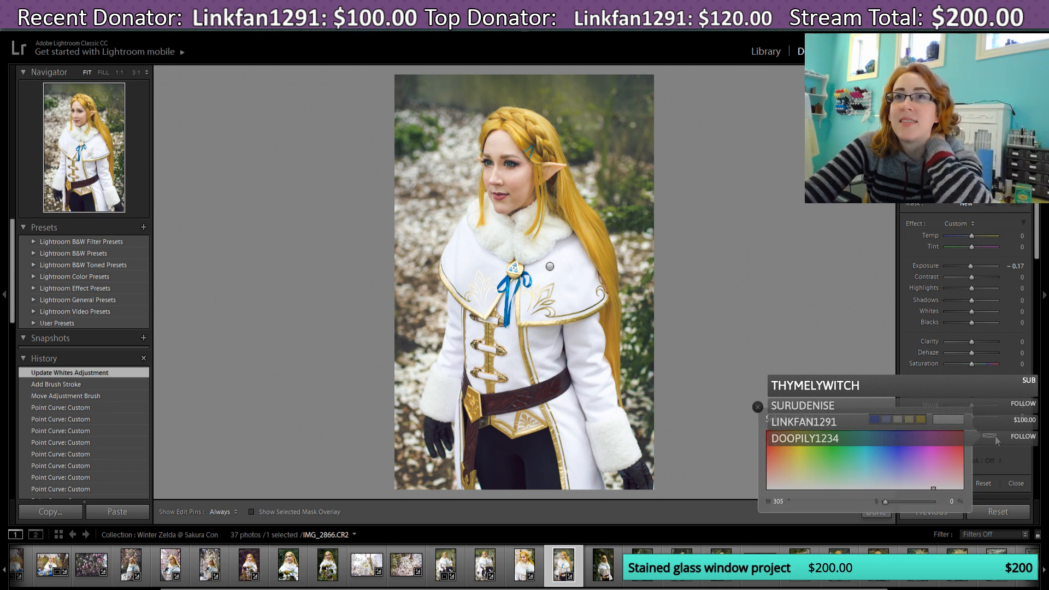
{"action": "left_click", "coordinate": [828, 468]}
{"action": "left_click_drag", "start_coordinate": [829, 468], "coordinate": [818, 488]}
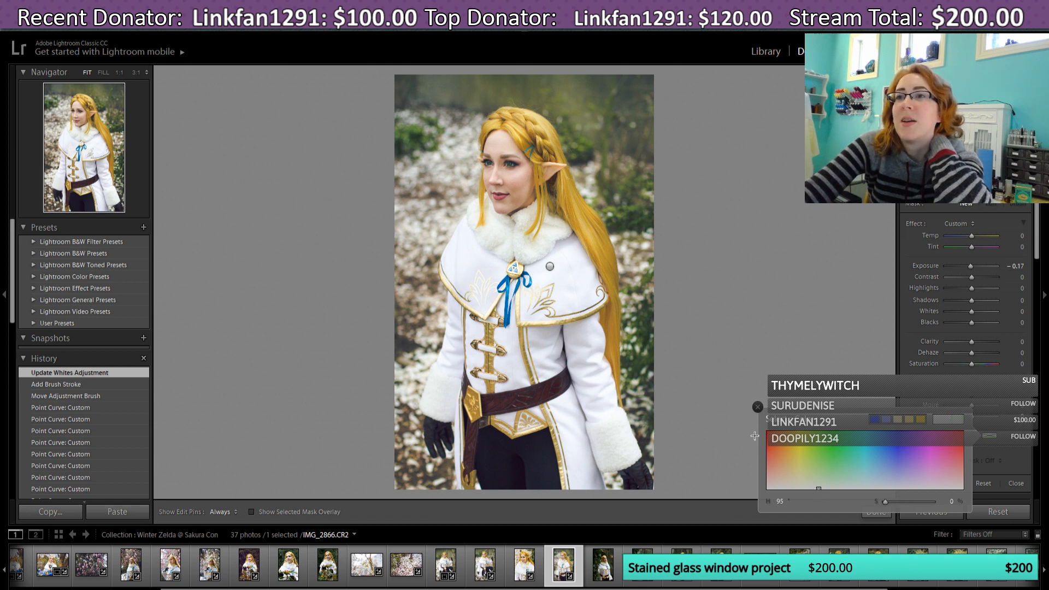
{"action": "left_click", "coordinate": [757, 408]}
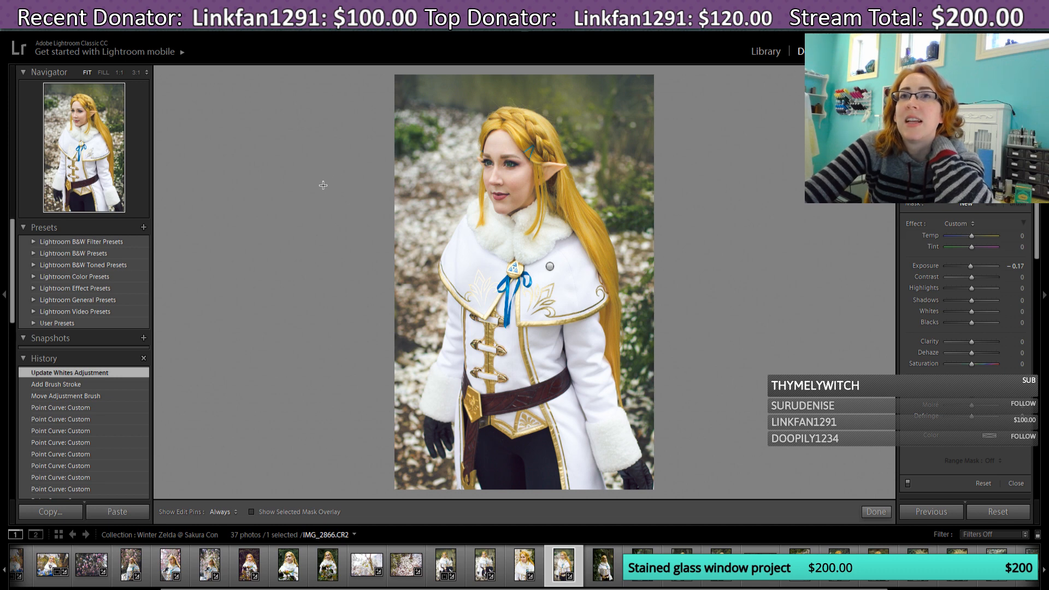
Step: Draw a wide graduated filter across the whole portrait from left to right and reset its Exposure to 0.00
{"action": "left_click_drag", "start_coordinate": [322, 184], "coordinate": [698, 211]}
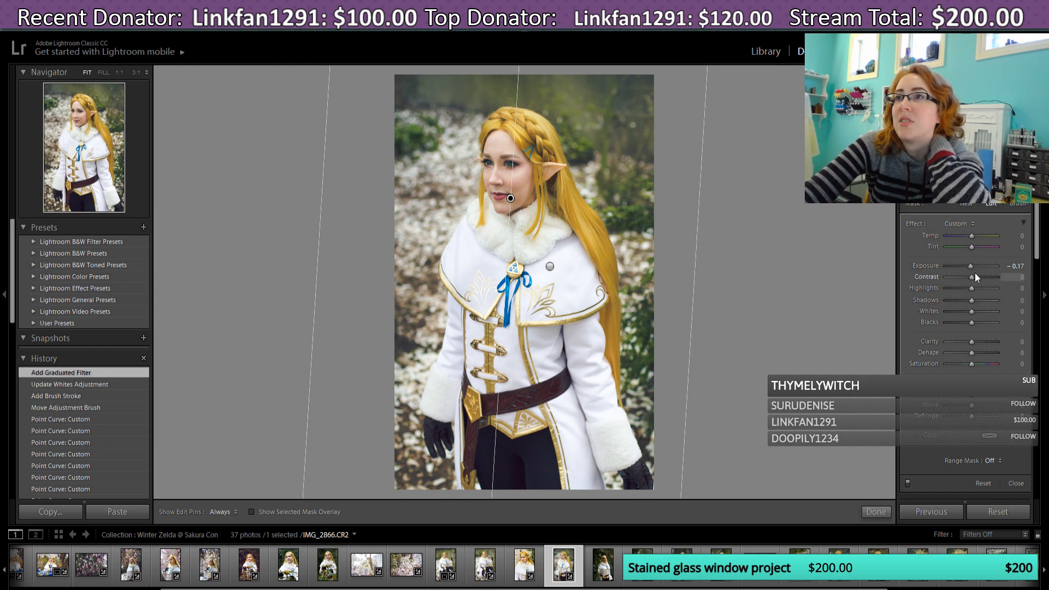
{"action": "left_click_drag", "start_coordinate": [971, 268], "coordinate": [972, 268]}
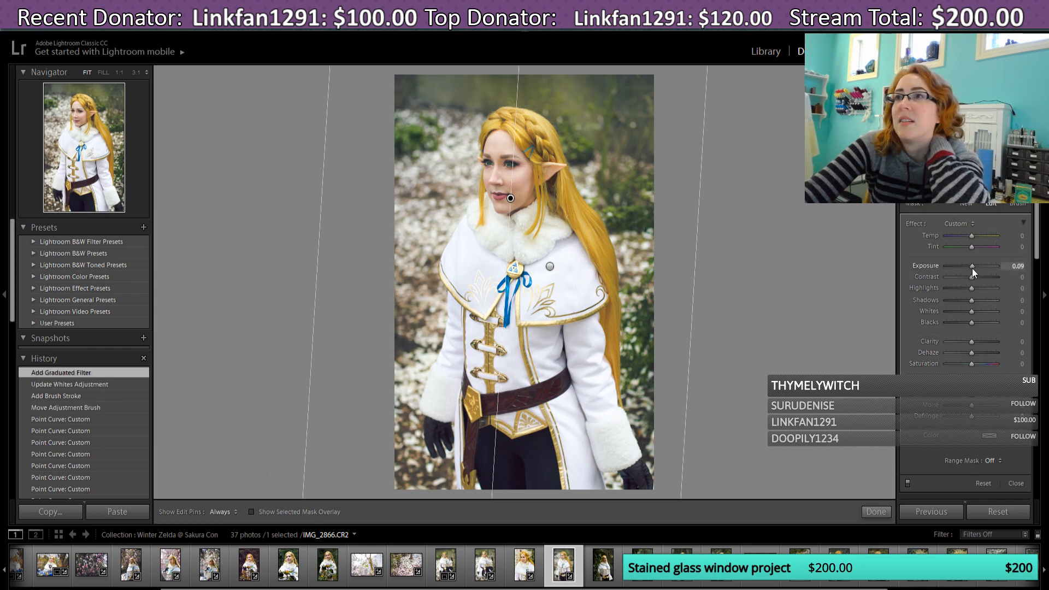
{"action": "double_click", "coordinate": [972, 268]}
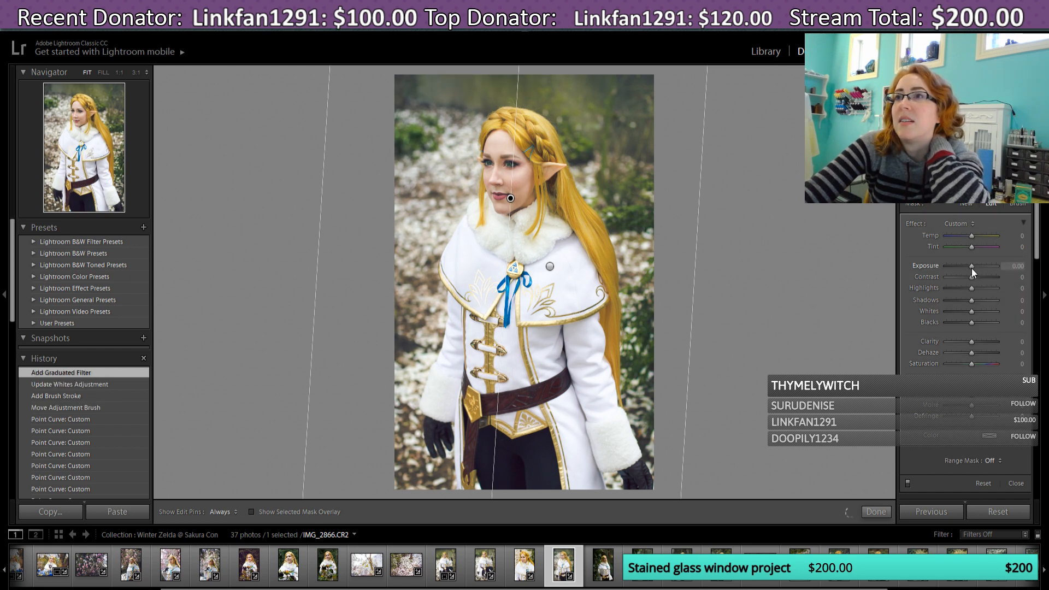
Step: Try green, purple and pink tints on the graduated filter, ending at hue 352 and saturation 23 %
{"action": "left_click", "coordinate": [988, 436]}
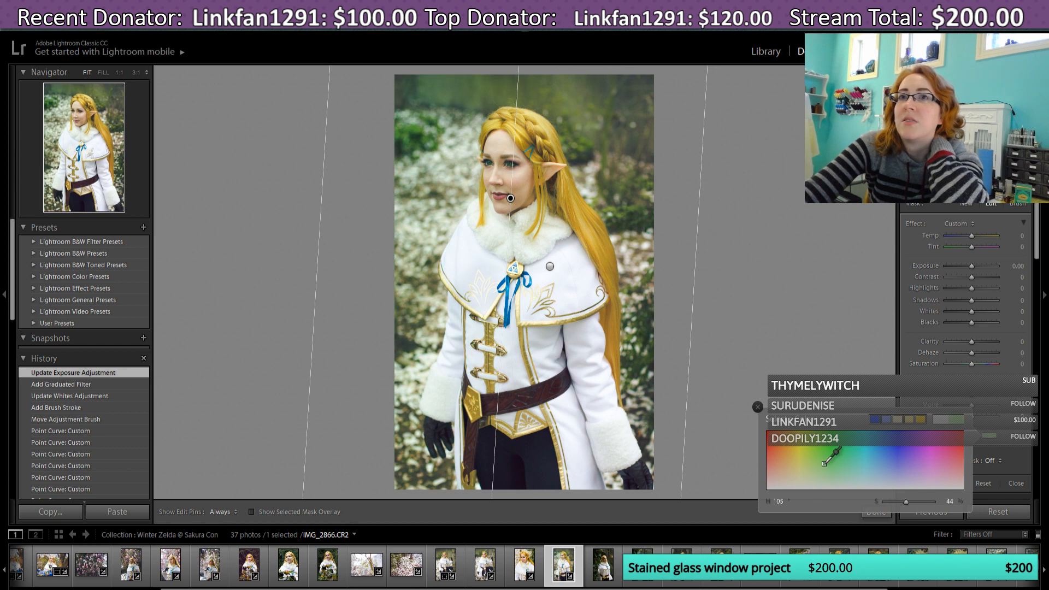
{"action": "left_click_drag", "start_coordinate": [824, 463], "coordinate": [920, 482]}
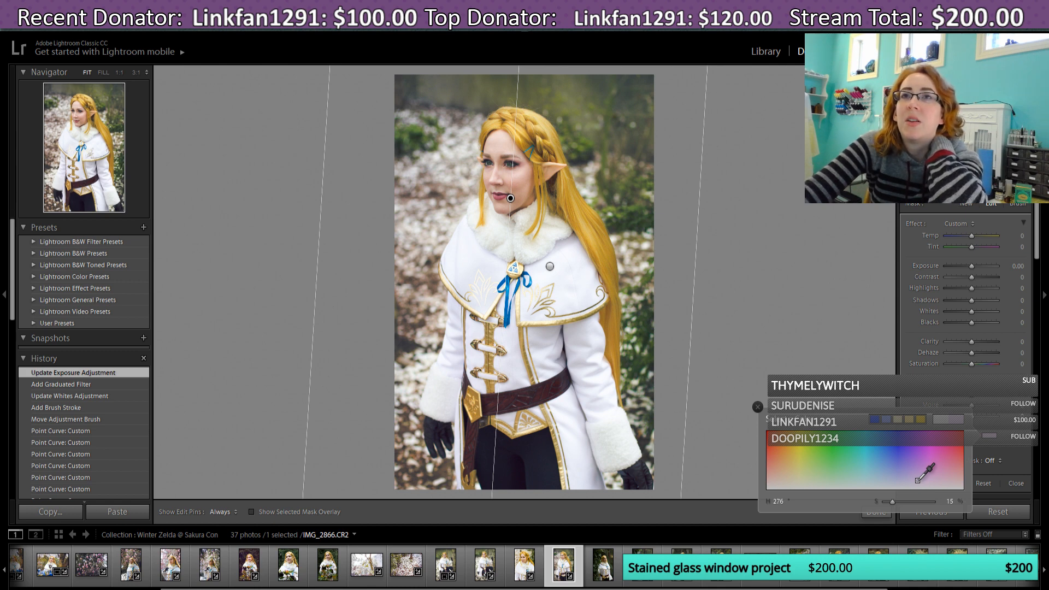
{"action": "left_click_drag", "start_coordinate": [917, 480], "coordinate": [947, 475]}
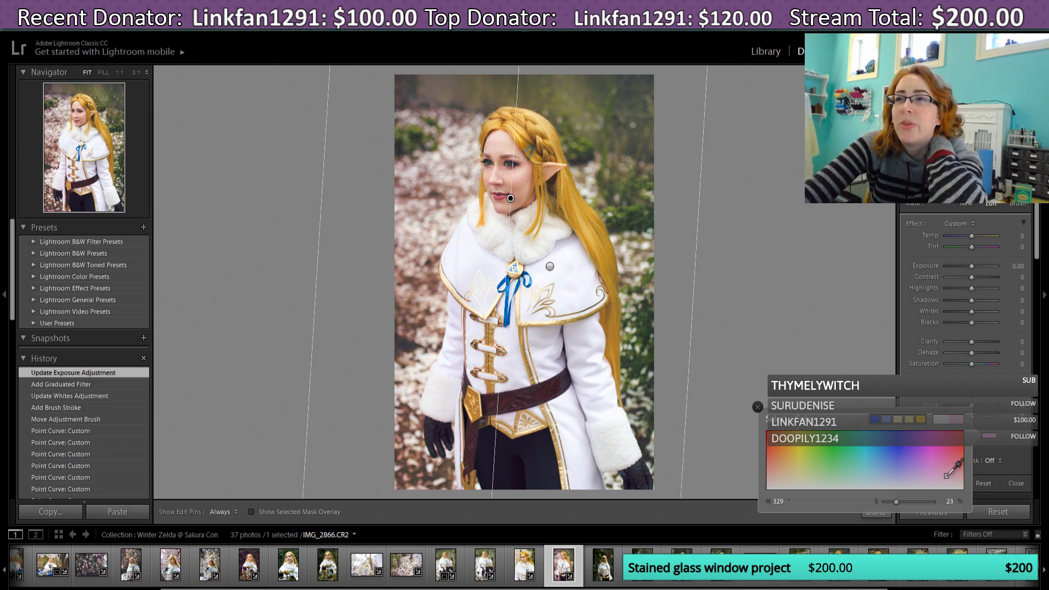
{"action": "left_click_drag", "start_coordinate": [949, 475], "coordinate": [930, 466]}
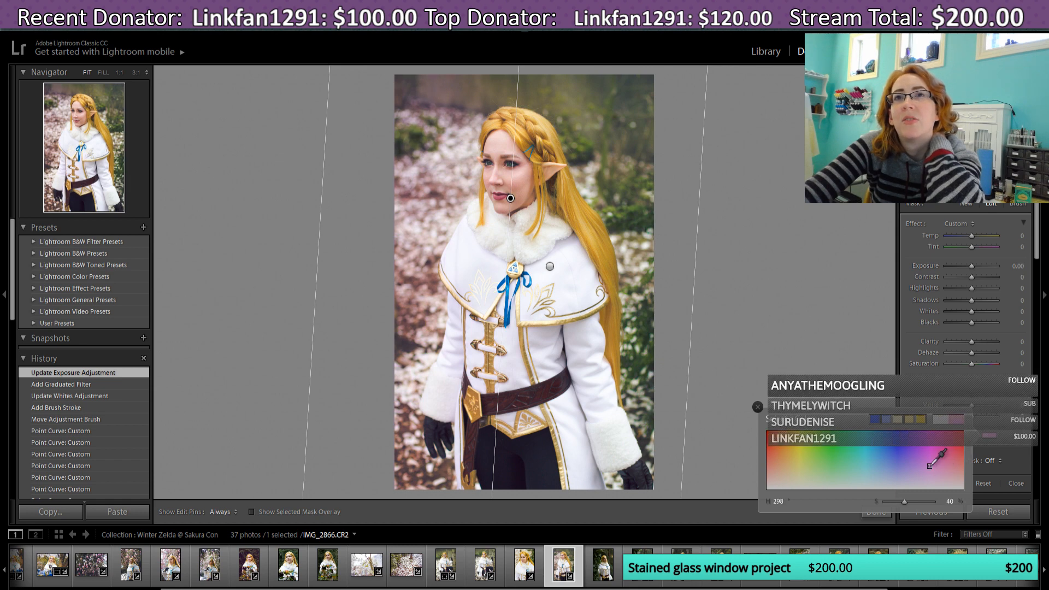
{"action": "left_click_drag", "start_coordinate": [931, 468], "coordinate": [944, 469]}
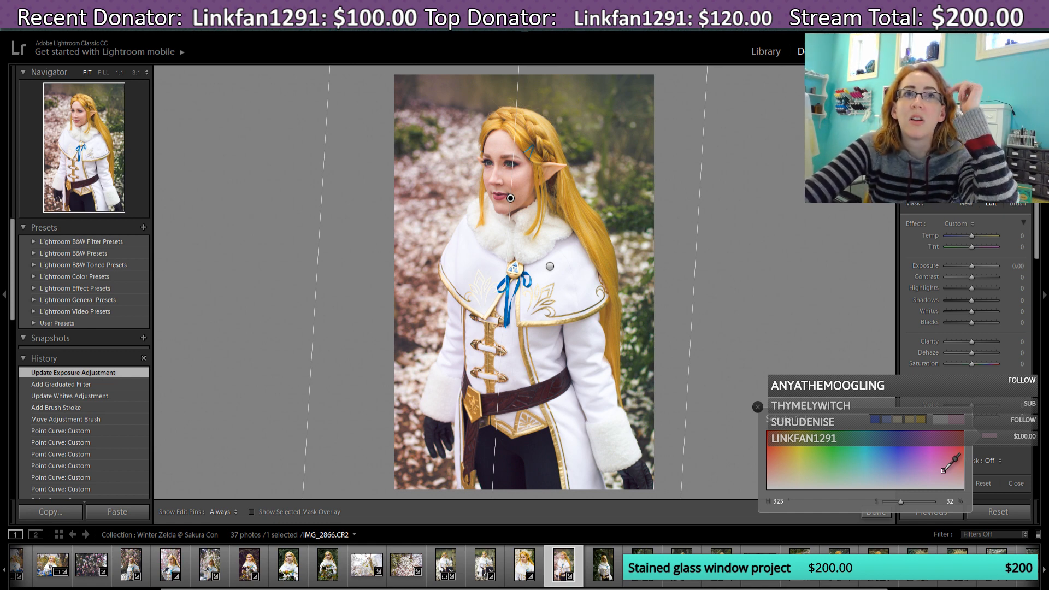
{"action": "left_click_drag", "start_coordinate": [944, 471], "coordinate": [959, 475]}
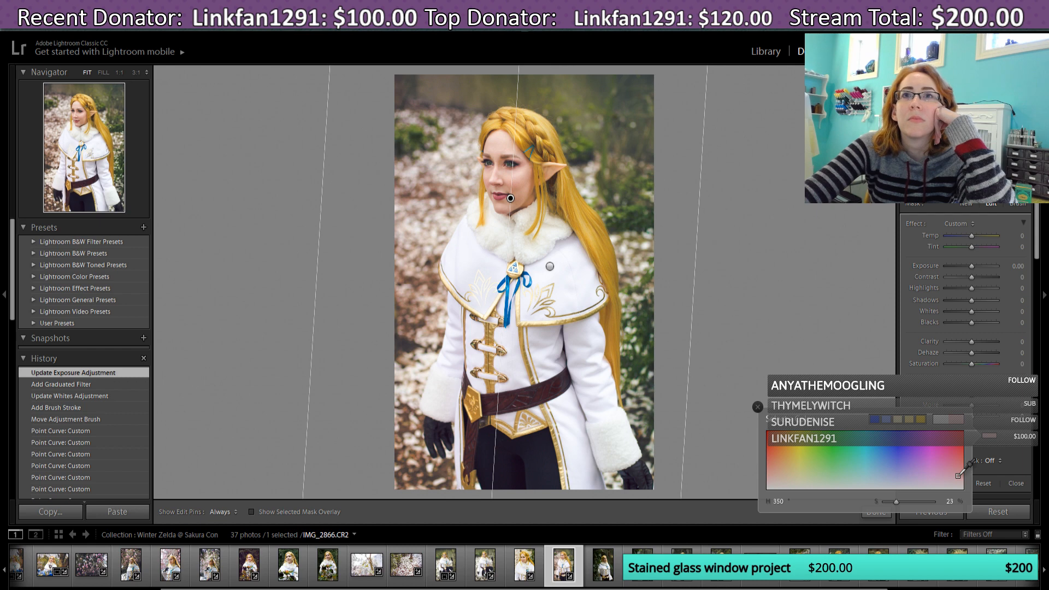
{"action": "left_click_drag", "start_coordinate": [958, 476], "coordinate": [960, 476]}
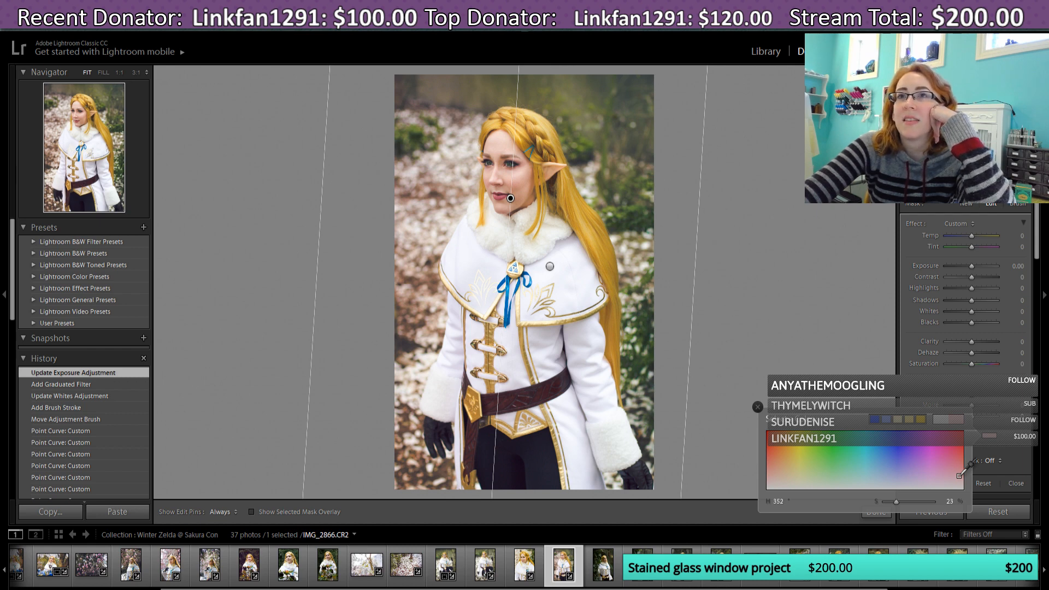
Step: Move the graduated filter's centre down to the fur collar and set its tint to about hue 348, saturation 23 %
{"action": "left_click", "coordinate": [519, 198]}
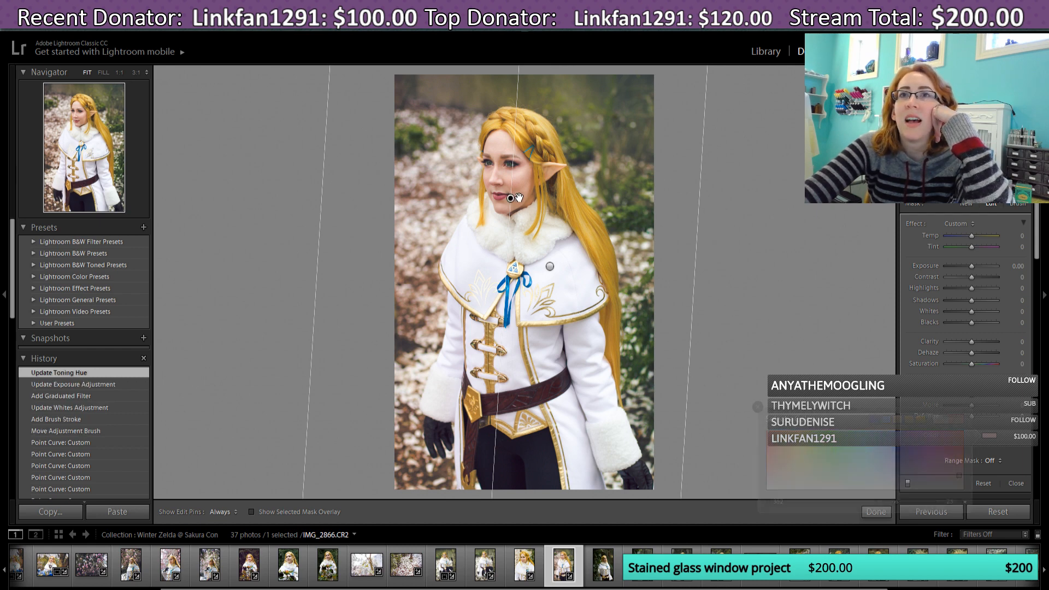
{"action": "left_click_drag", "start_coordinate": [518, 197], "coordinate": [498, 231]}
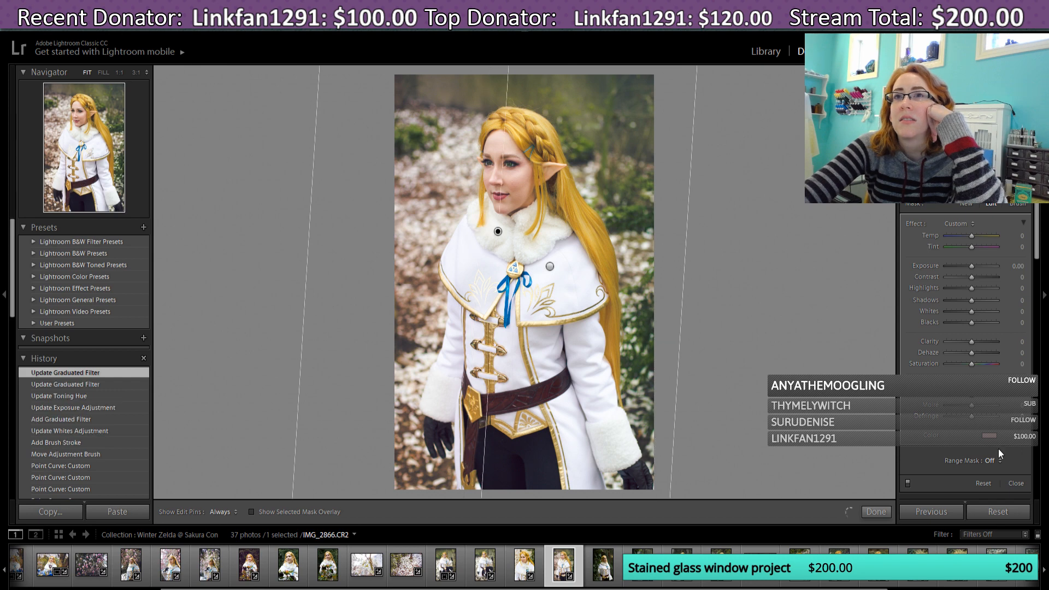
{"action": "left_click", "coordinate": [990, 435]}
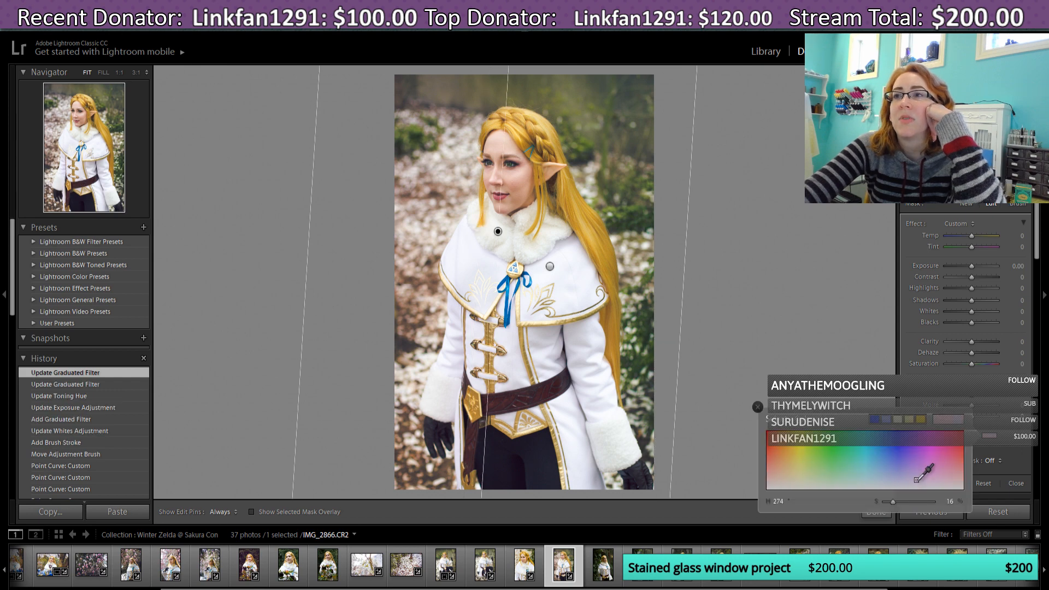
{"action": "left_click_drag", "start_coordinate": [916, 480], "coordinate": [922, 478]}
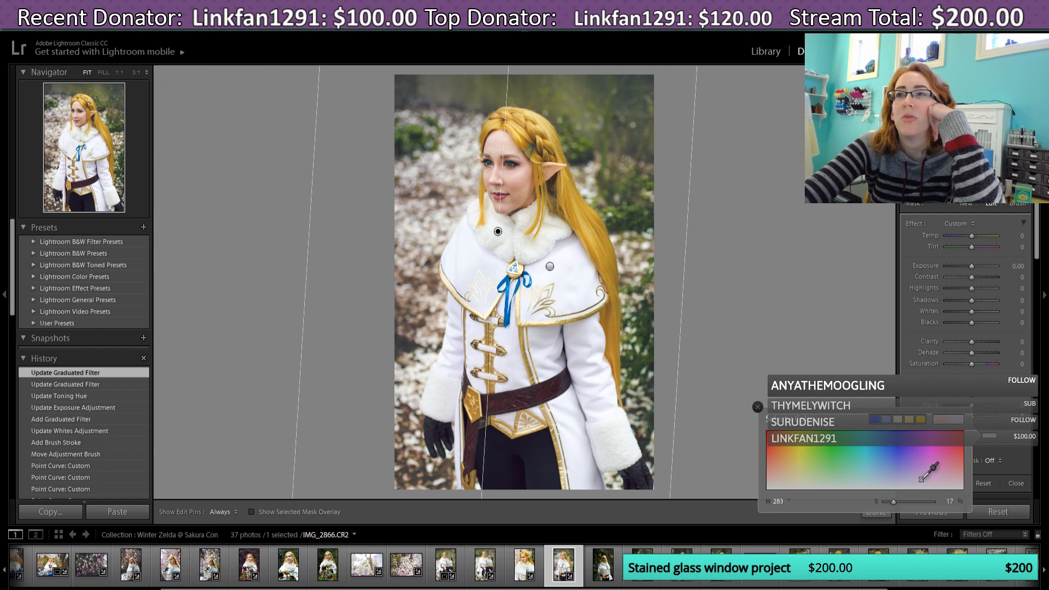
{"action": "left_click_drag", "start_coordinate": [921, 479], "coordinate": [957, 476]}
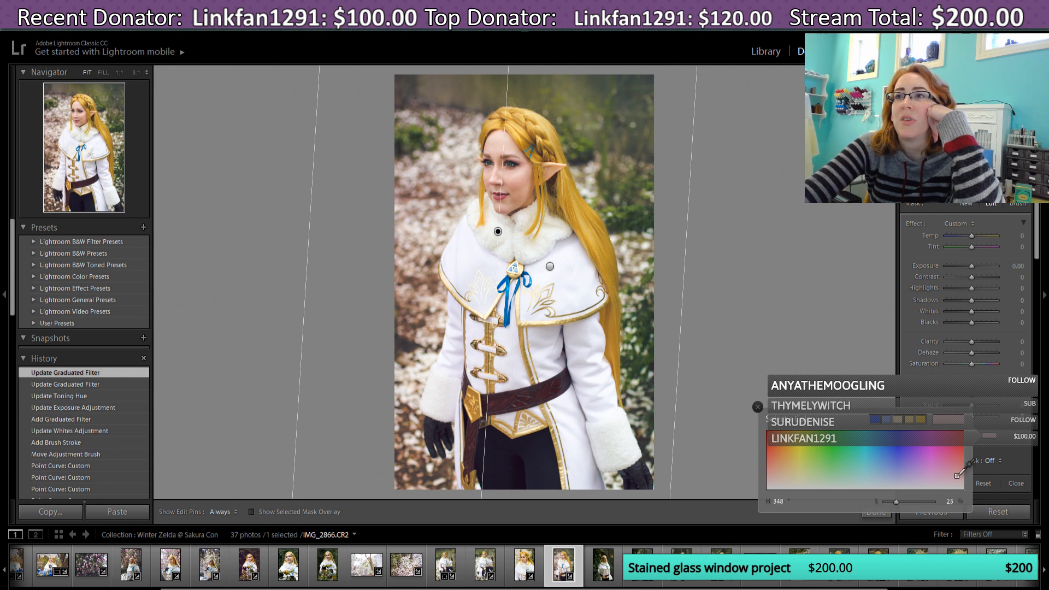
{"action": "left_click", "coordinate": [758, 406]}
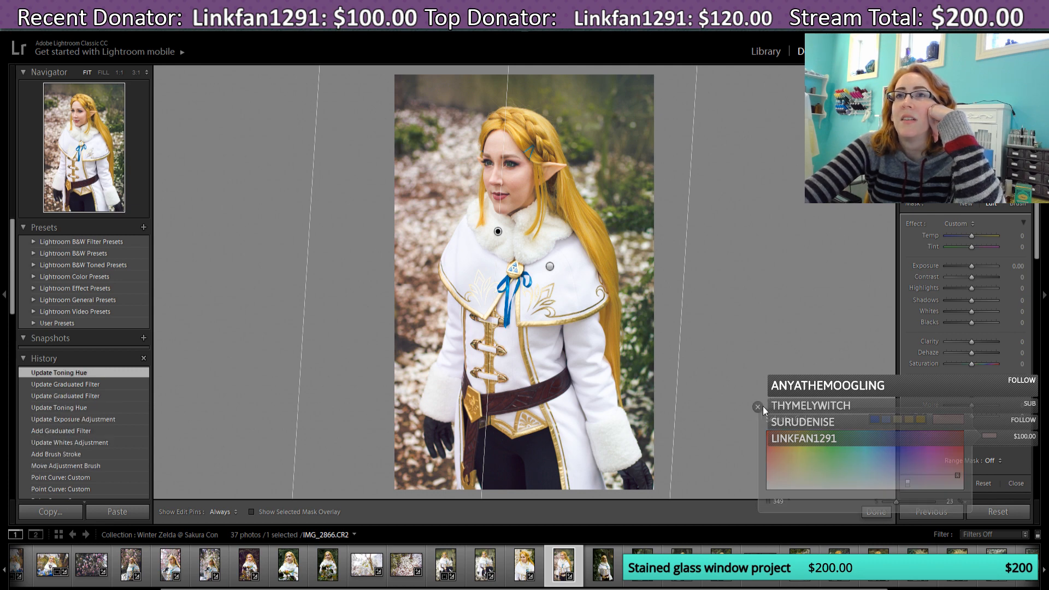
{"action": "left_click", "coordinate": [877, 512]}
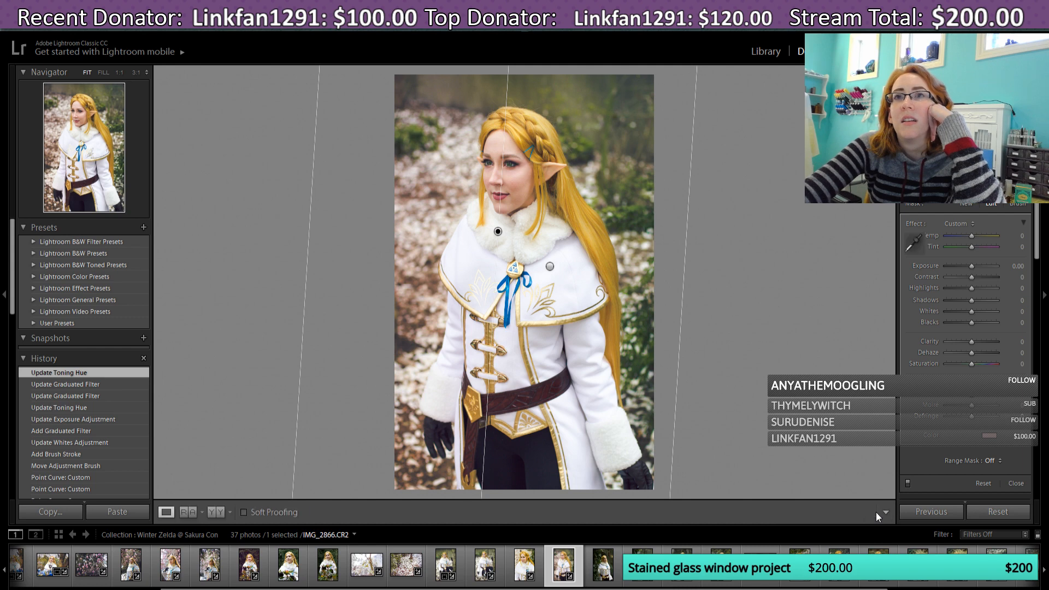
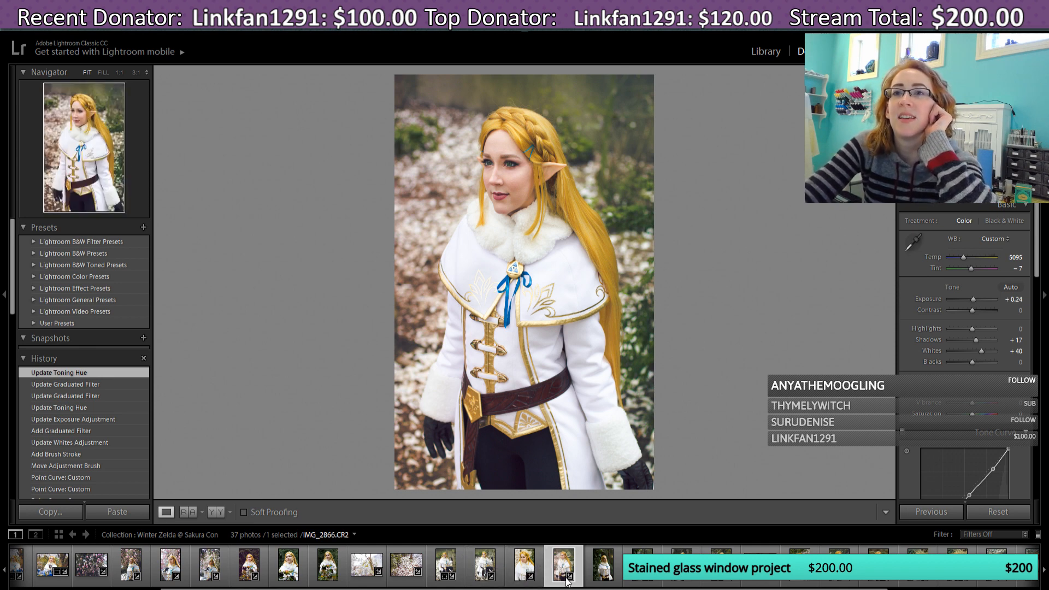
Step: Open IMG_2861.CR2 with the graduated filter settings to compare it, and return to IMG_2866.CR2
{"action": "left_click", "coordinate": [483, 568]}
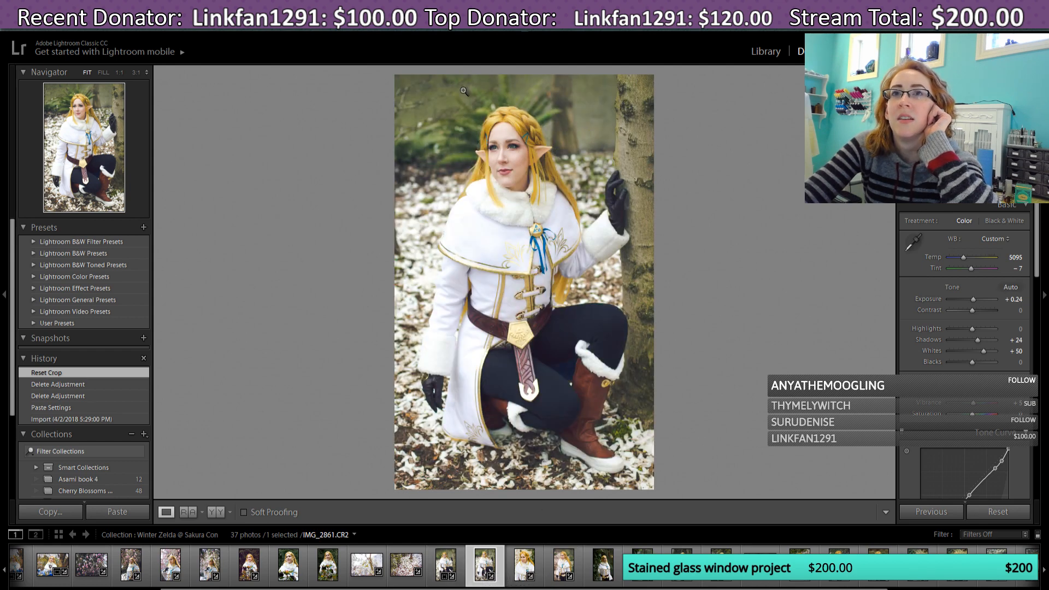
{"action": "key", "text": "m"}
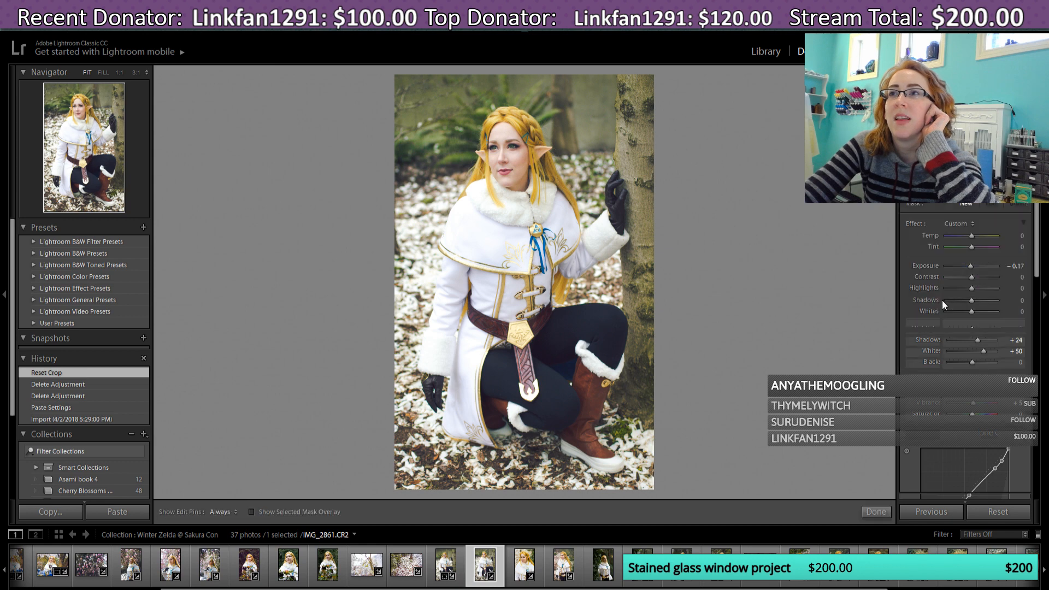
{"action": "left_click", "coordinate": [562, 568]}
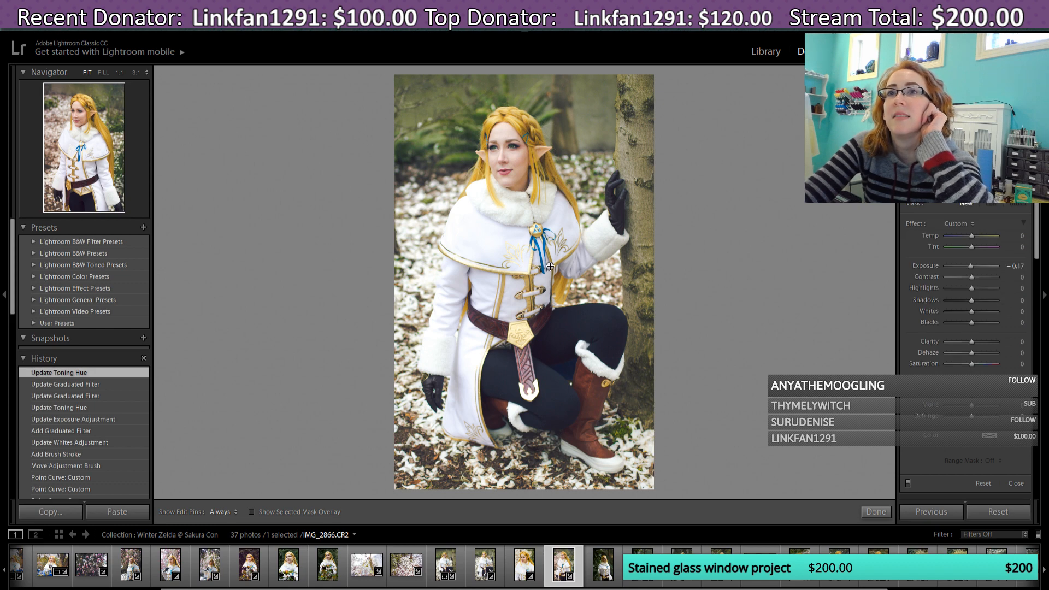
Step: Examine the cape and fur-collar graduated filters on IMG_2866.CR2 and finish editing them
{"action": "left_click", "coordinate": [551, 266]}
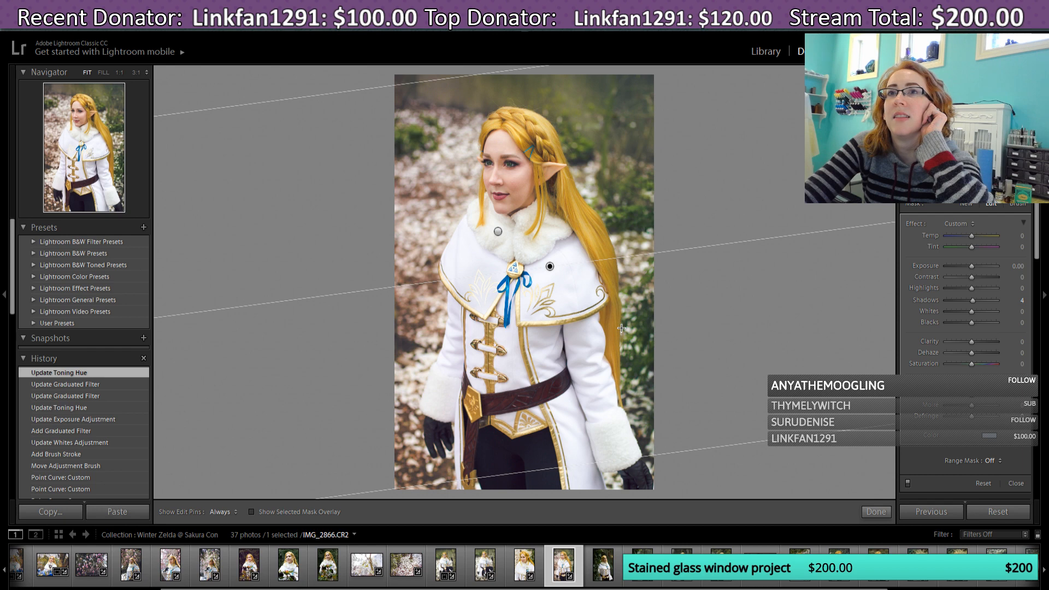
{"action": "left_click", "coordinate": [498, 232]}
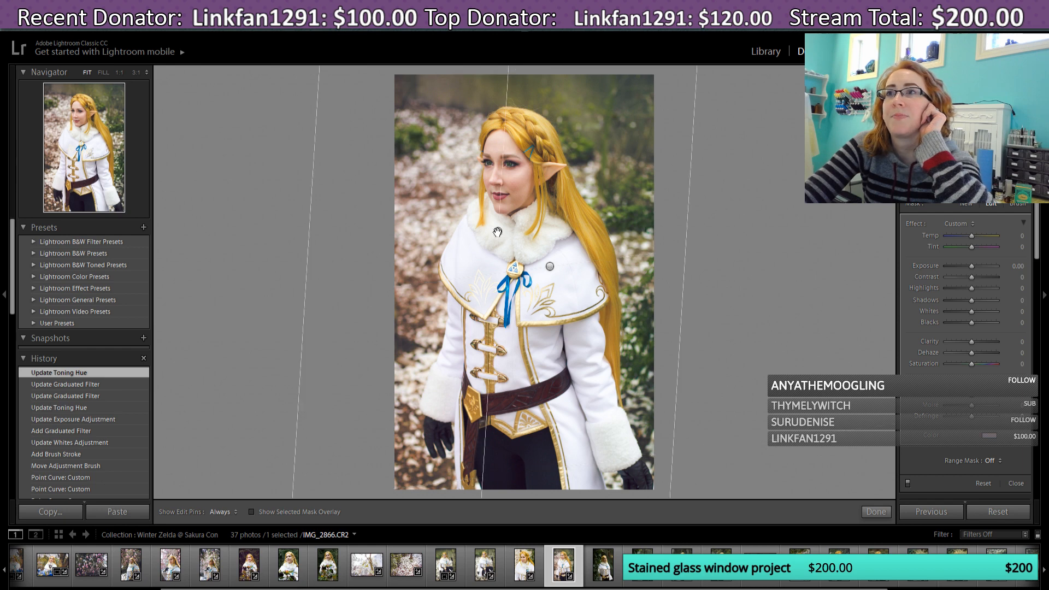
{"action": "mouse_move", "coordinate": [498, 231]}
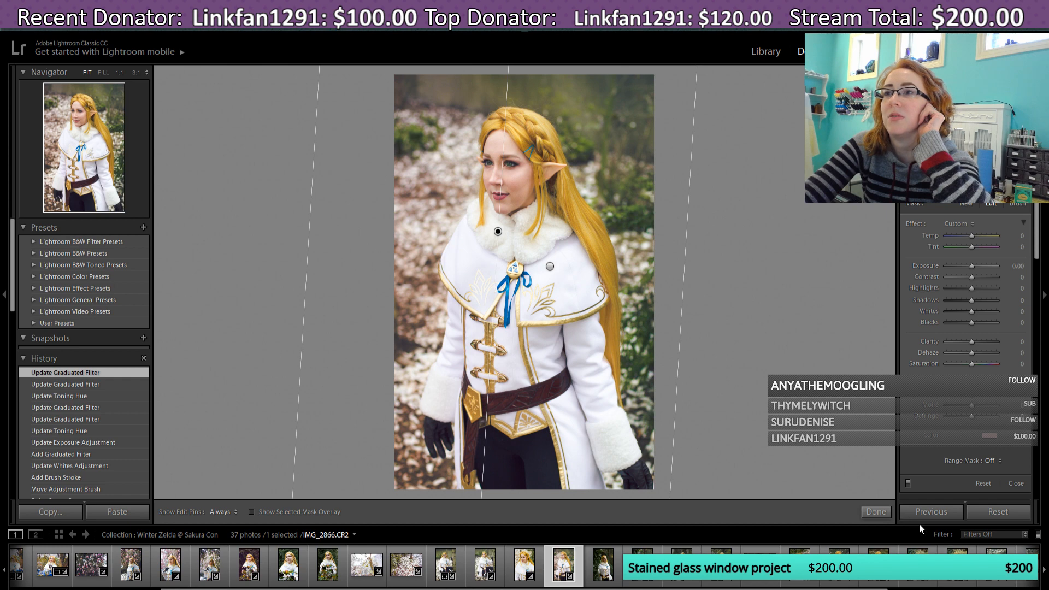
{"action": "left_click", "coordinate": [889, 511]}
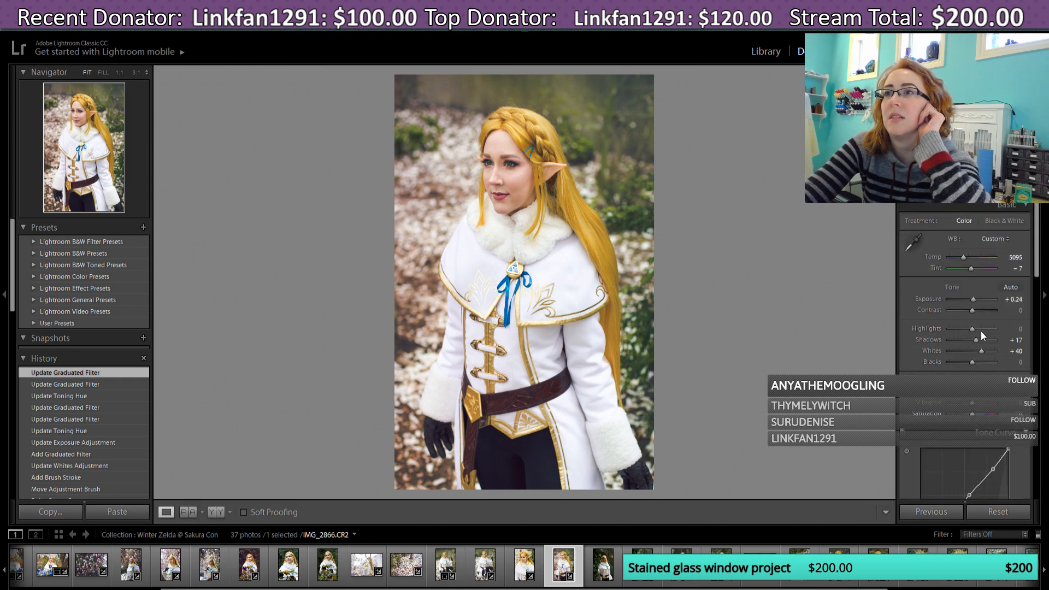
Step: Reset Exposure to 0.00 for new graduated filters and set their tint to hue 340, saturation 23 %
{"action": "key", "text": "k"}
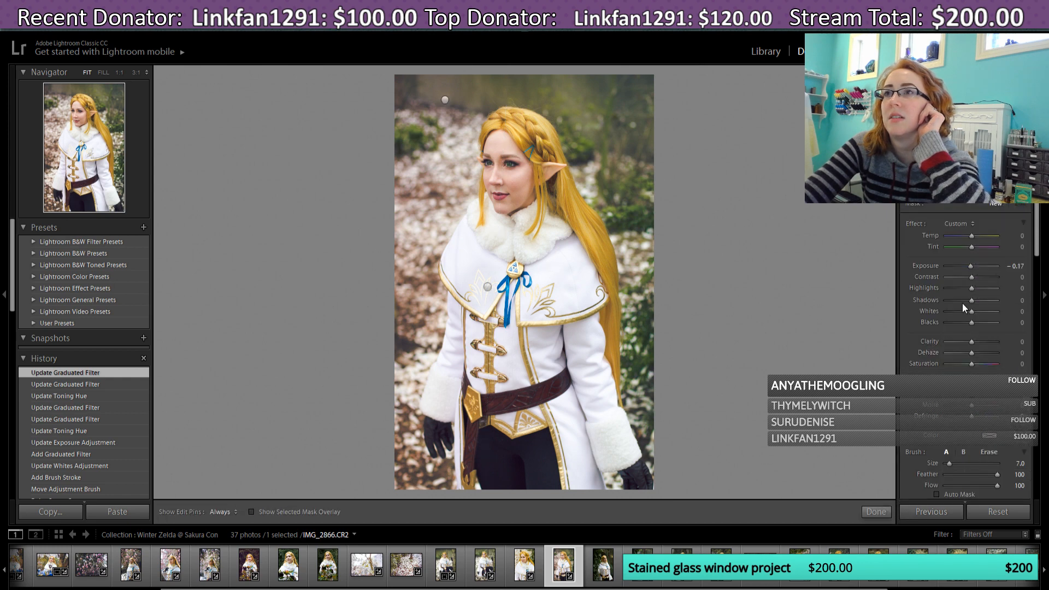
{"action": "key", "text": "m"}
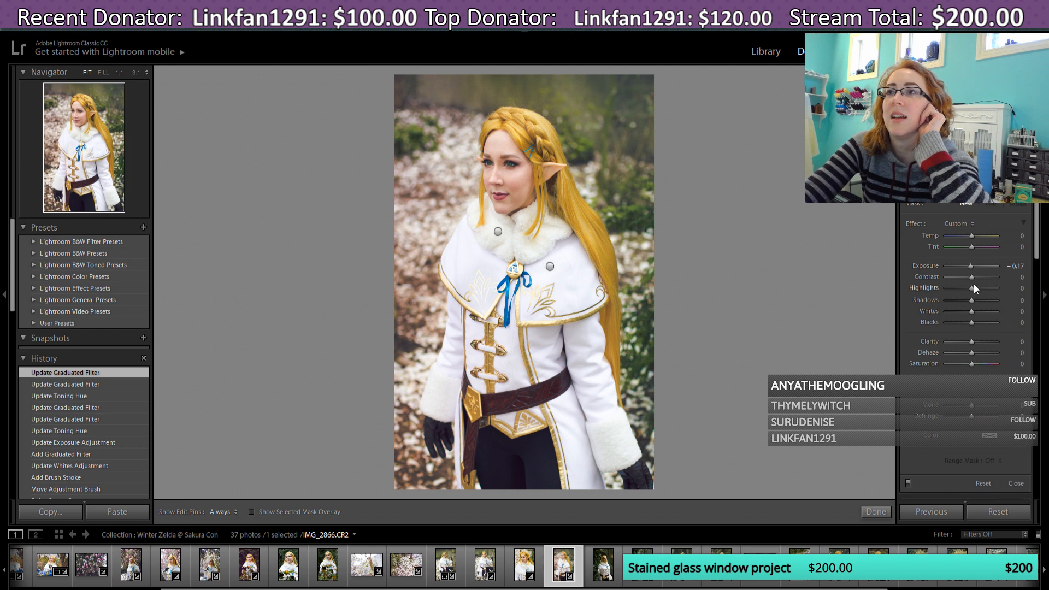
{"action": "left_click_drag", "start_coordinate": [972, 266], "coordinate": [971, 265]}
{"action": "double_click", "coordinate": [971, 264]}
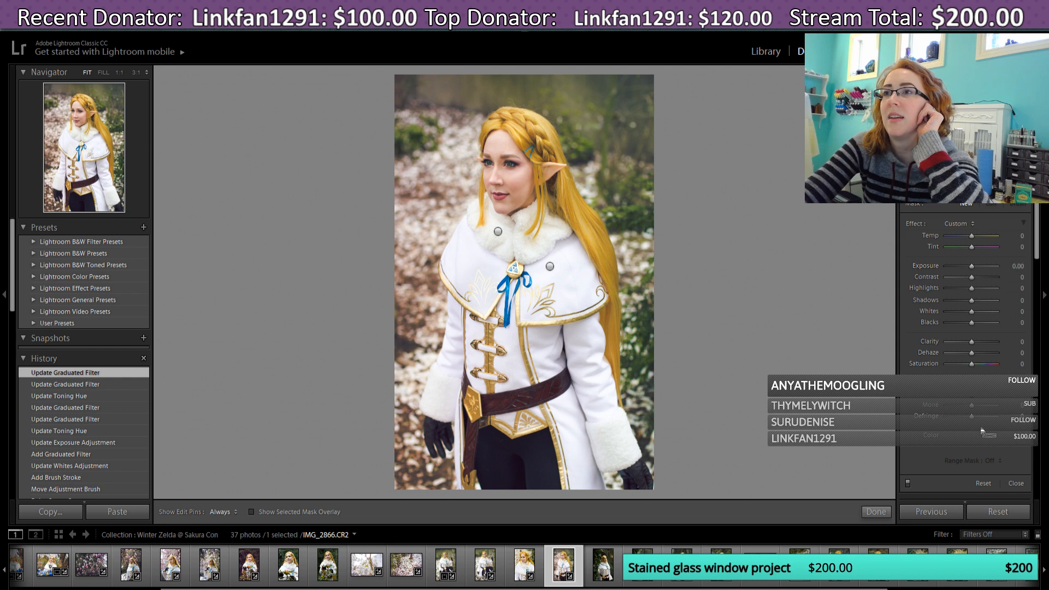
{"action": "left_click", "coordinate": [989, 436]}
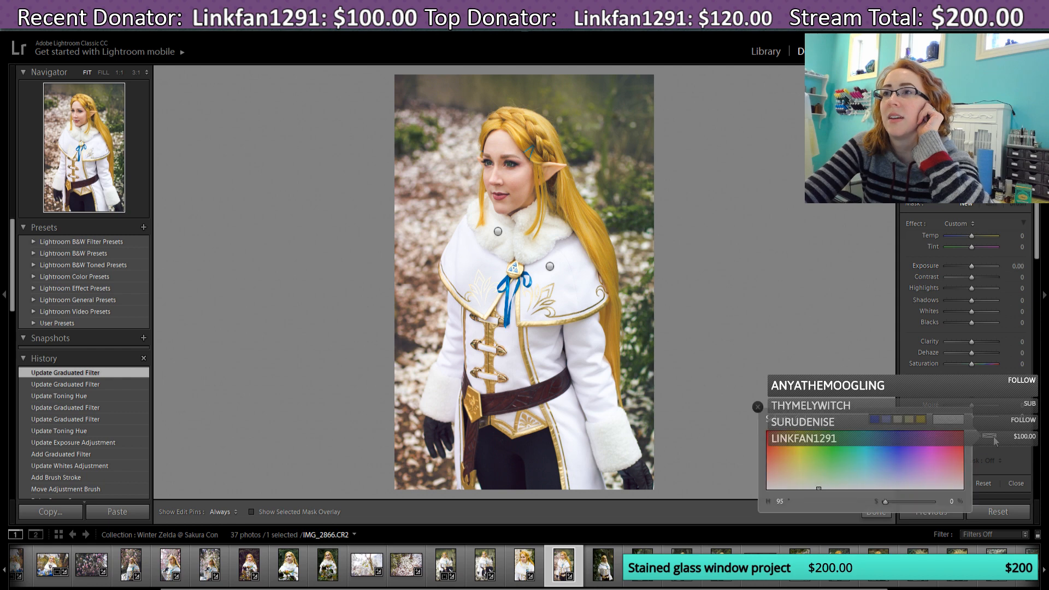
{"action": "left_click", "coordinate": [951, 475]}
{"action": "left_click_drag", "start_coordinate": [950, 475], "coordinate": [952, 476]}
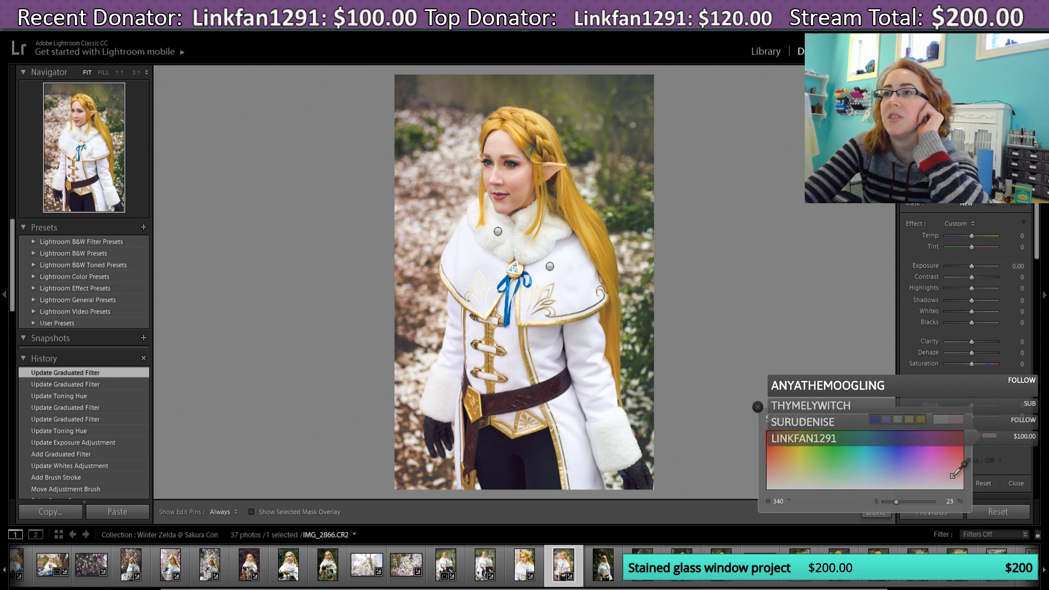
{"action": "left_click", "coordinate": [744, 398]}
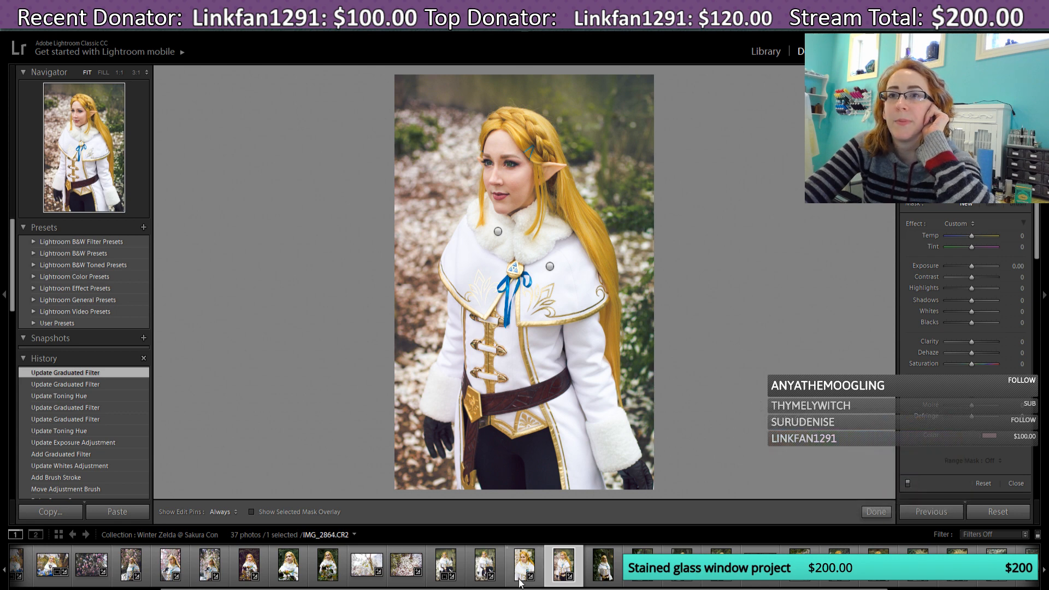
Step: On IMG_2861.CR2, draw a graduated filter from the photo's left edge and narrow it to end about mid-frame
{"action": "left_click", "coordinate": [480, 568]}
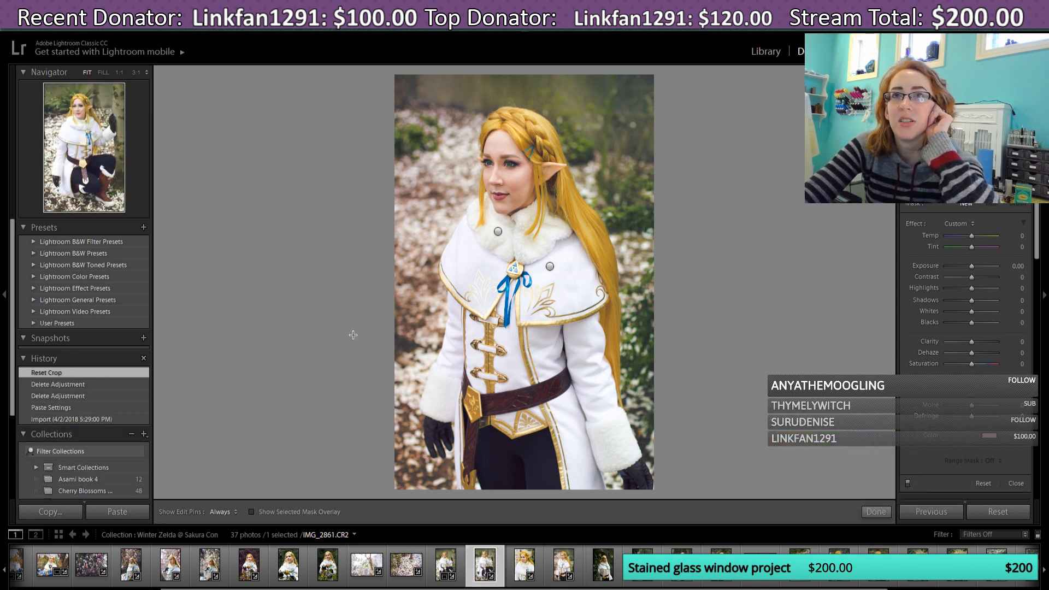
{"action": "left_click_drag", "start_coordinate": [370, 287], "coordinate": [673, 279]}
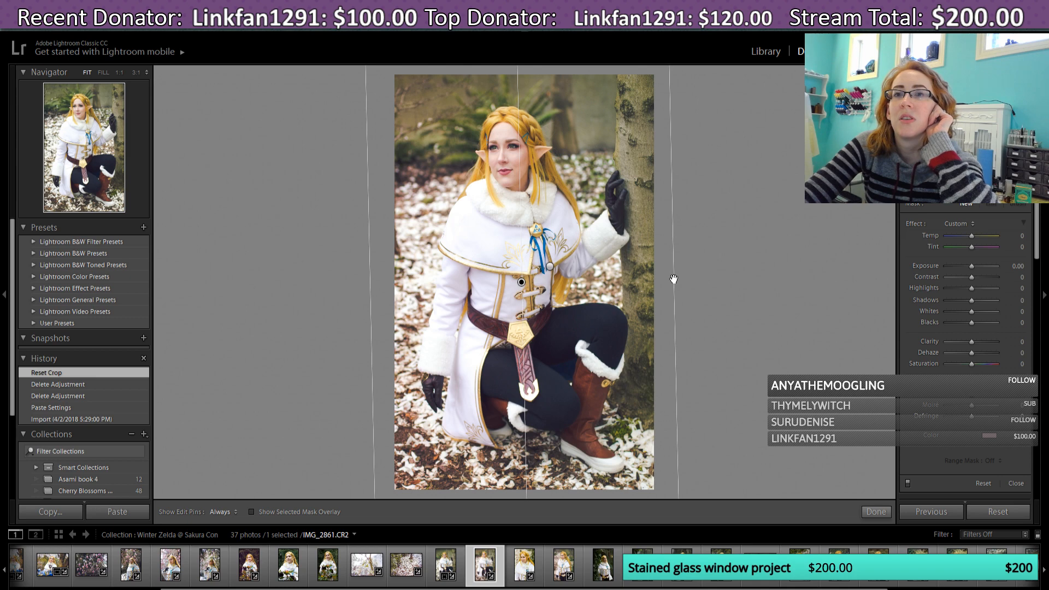
{"action": "left_click_drag", "start_coordinate": [673, 279], "coordinate": [535, 283]}
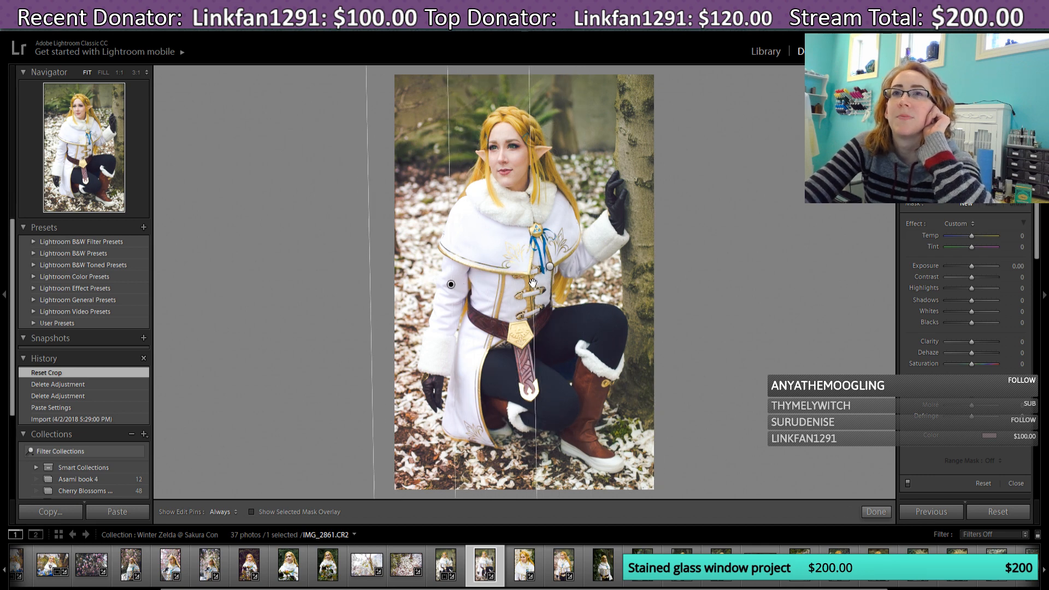
{"action": "left_click", "coordinate": [878, 515]}
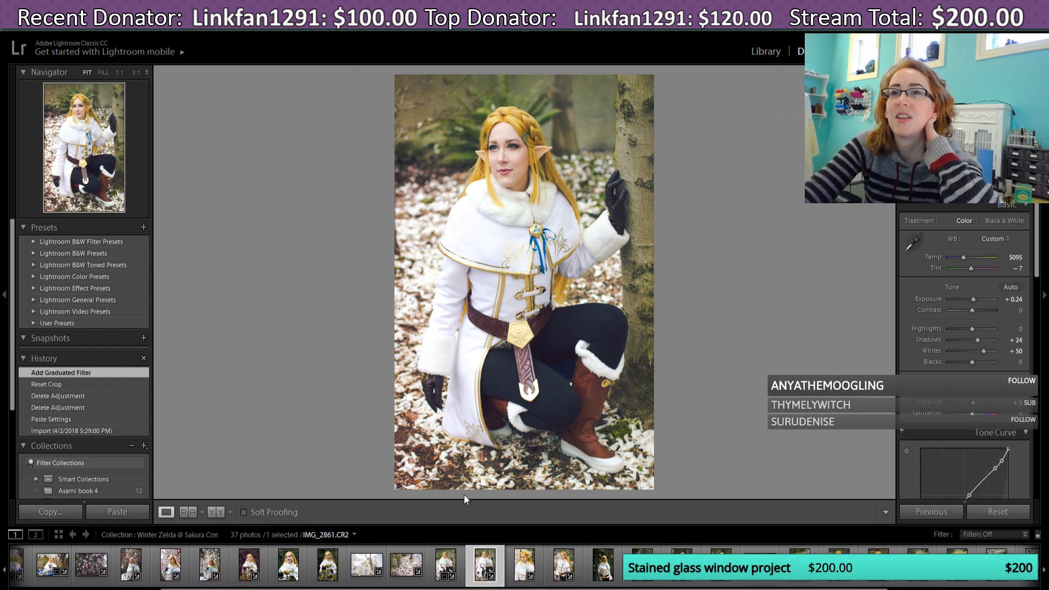
Step: Try an additional diagonal graduated filter on IMG_2861.CR2 and another diagonal one on IMG_2859.CR2, deleting each
{"action": "key", "text": "m"}
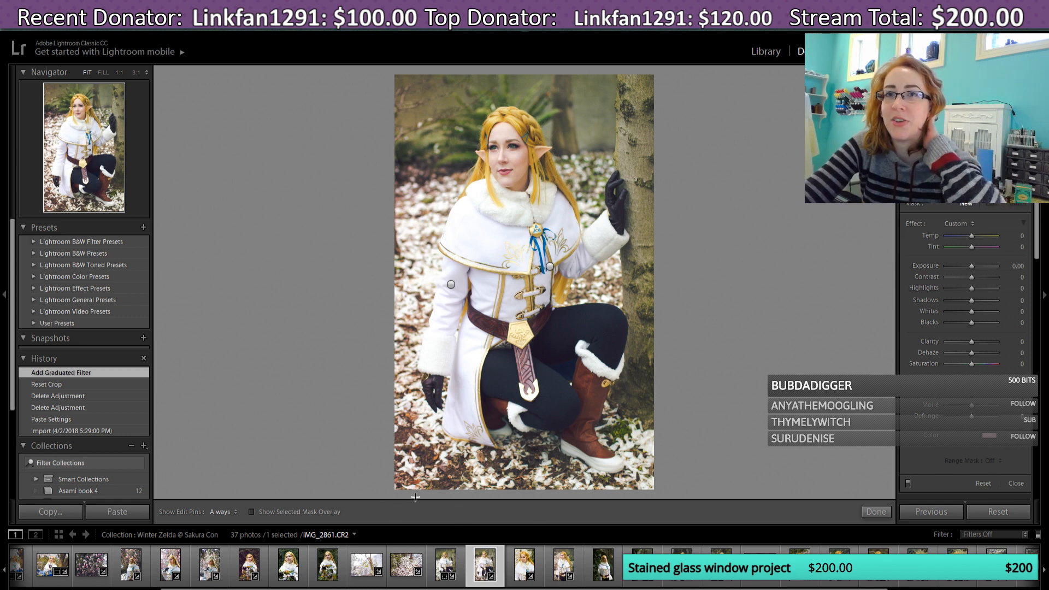
{"action": "left_click_drag", "start_coordinate": [412, 497], "coordinate": [508, 322]}
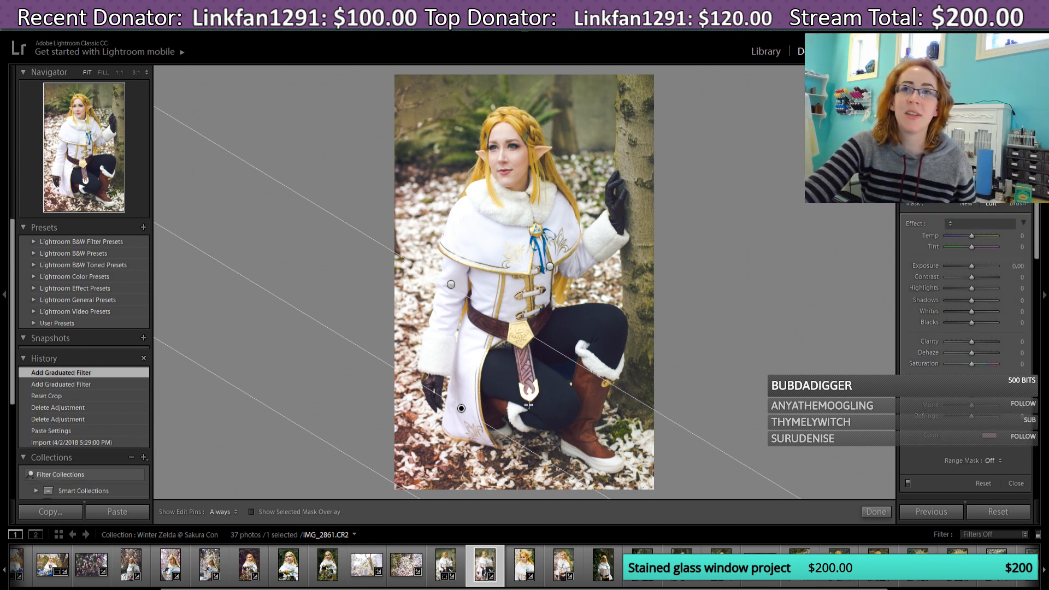
{"action": "key", "text": "Delete"}
{"action": "left_click", "coordinate": [444, 566]}
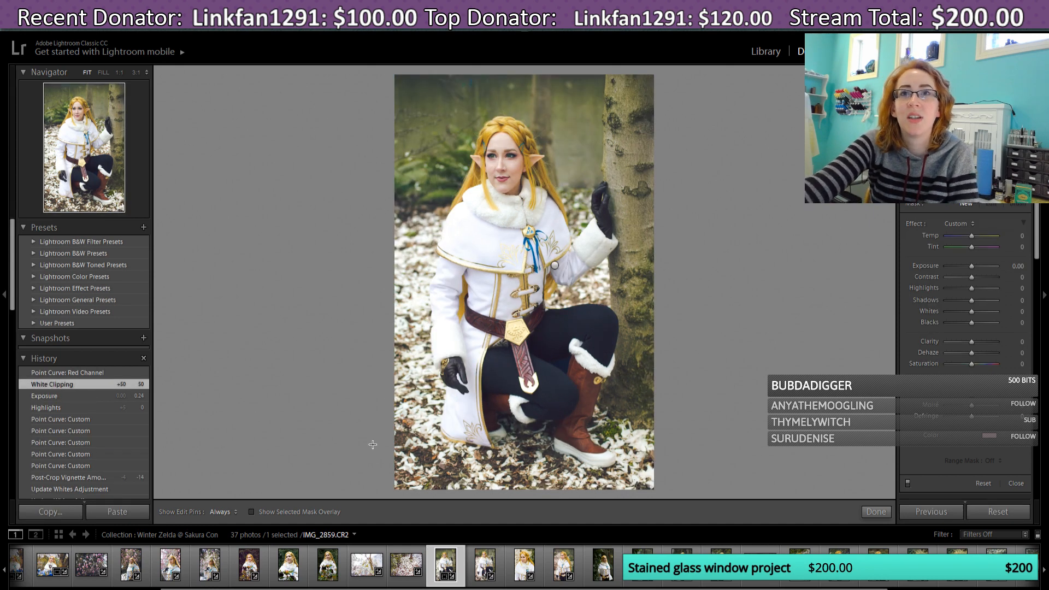
{"action": "left_click_drag", "start_coordinate": [365, 440], "coordinate": [671, 298]}
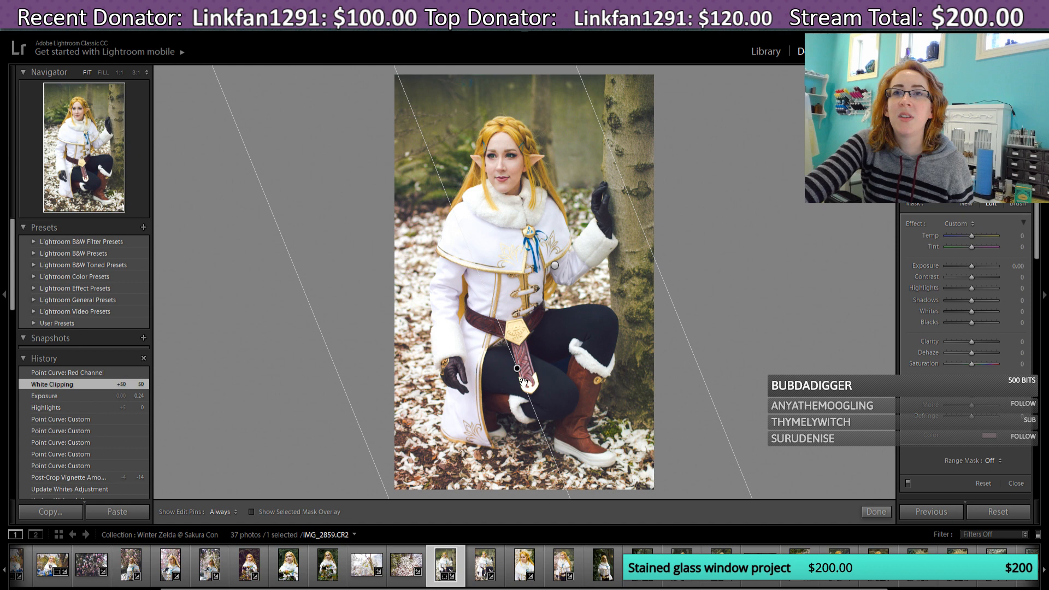
{"action": "key", "text": "Delete"}
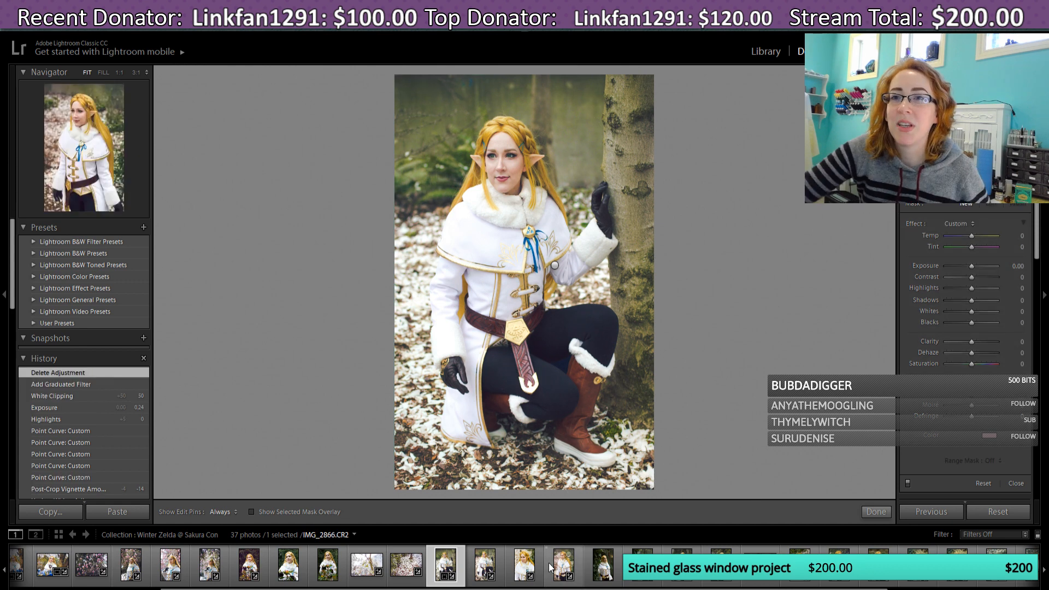
Step: Open IMG_2866.CR2, IMG_2876.CR2 and IMG_2893.CR2 in turn to compare their looks
{"action": "left_click", "coordinate": [563, 566]}
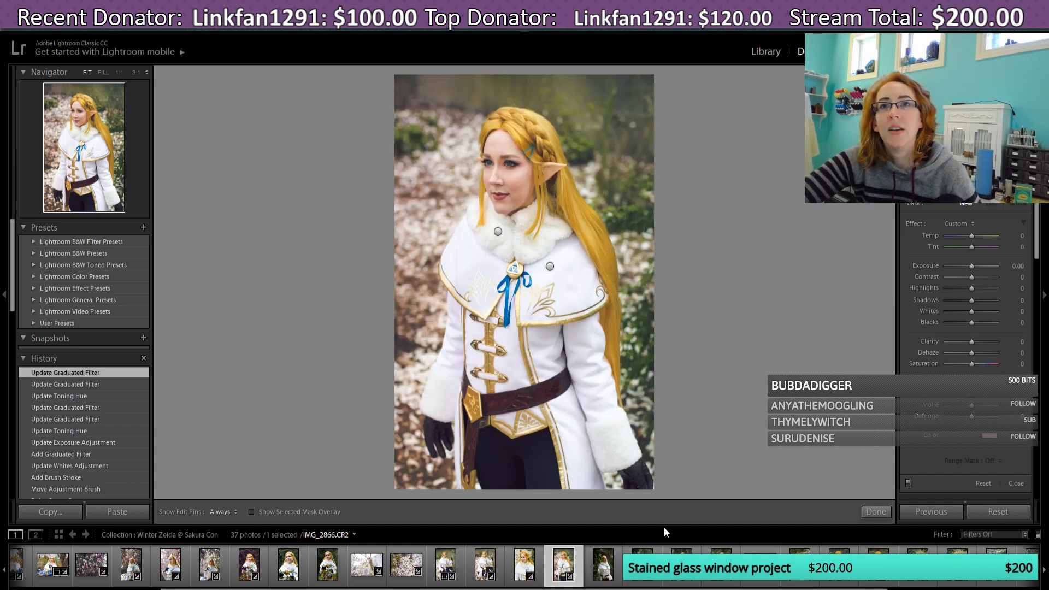
{"action": "left_click", "coordinate": [597, 575]}
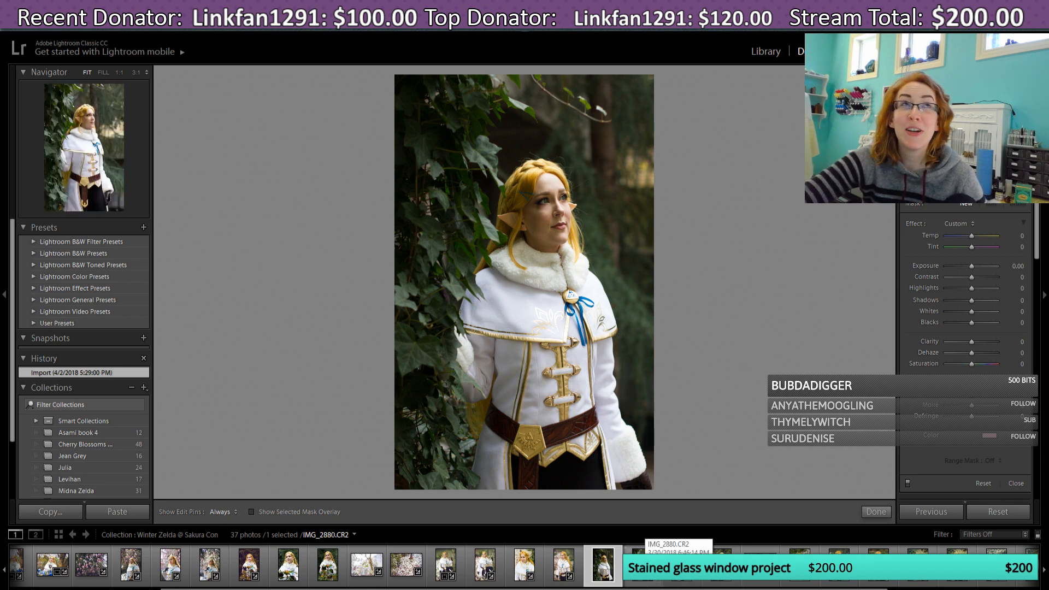
{"action": "left_click", "coordinate": [678, 552]}
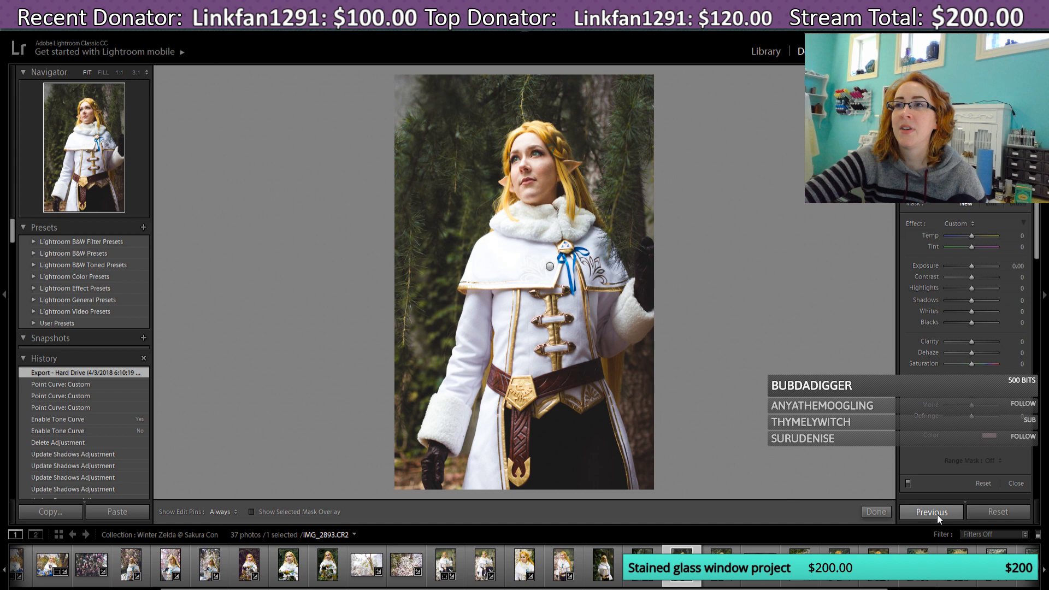
Step: Return from IMG_2876.CR2 to IMG_2893.CR2 and restore its exported history state from before the pasted settings
{"action": "key", "text": "Left"}
{"action": "key", "text": "Left"}
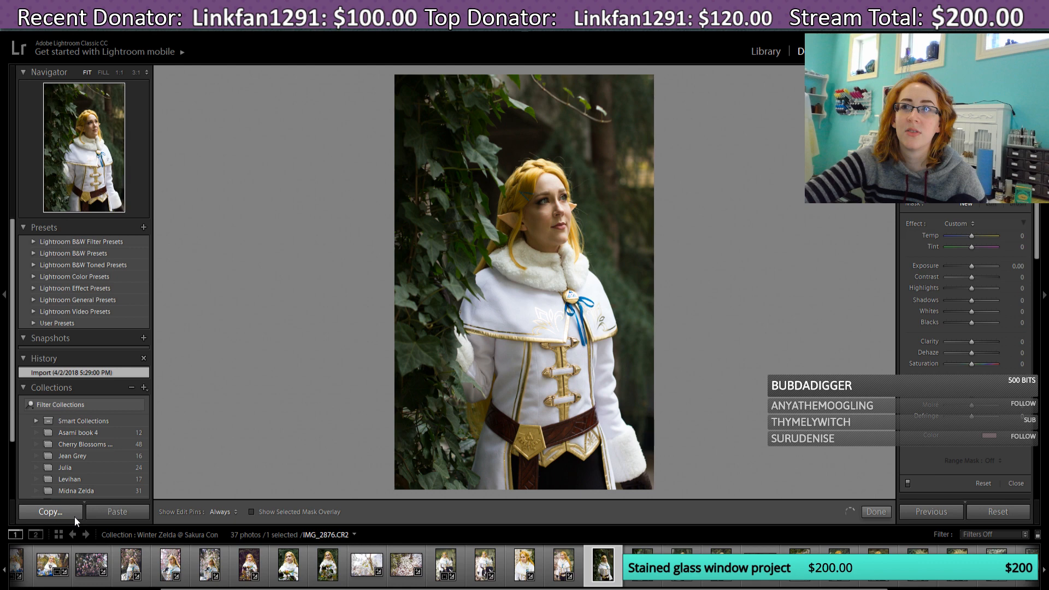
{"action": "key", "text": "Right"}
{"action": "key", "text": "Right"}
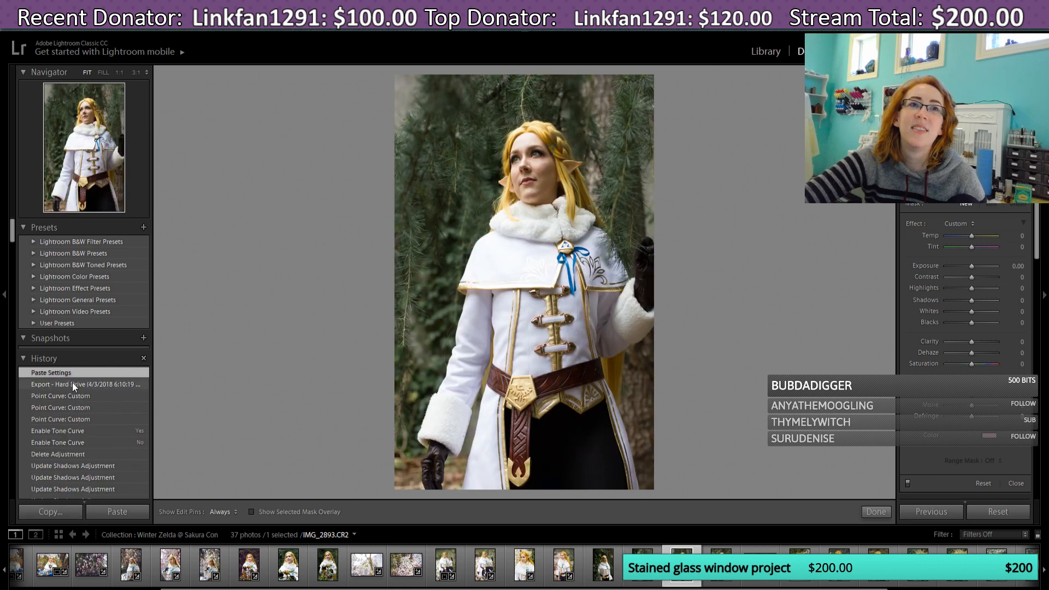
{"action": "left_click", "coordinate": [72, 384]}
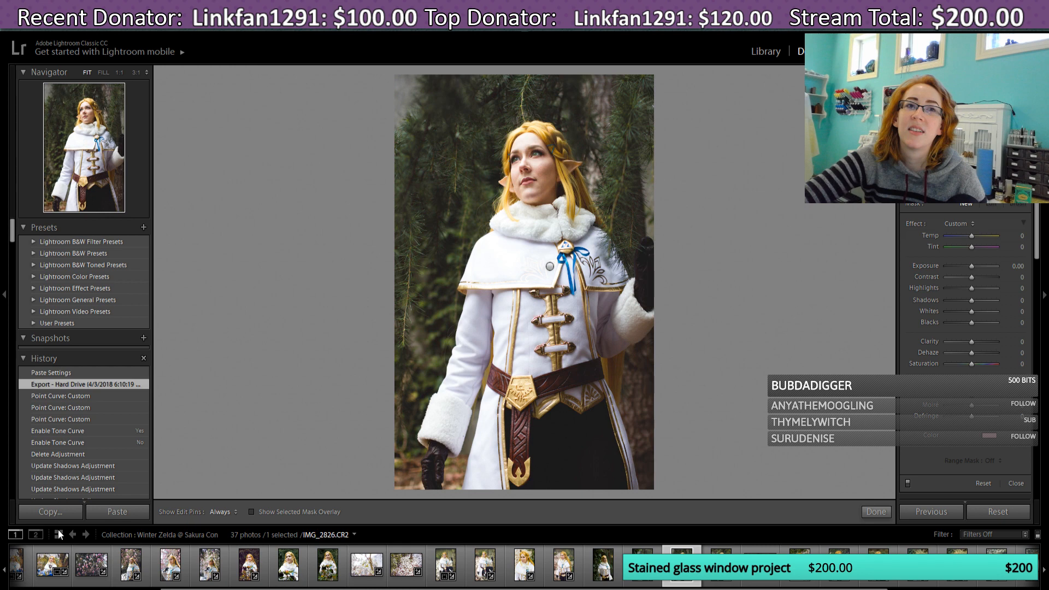
Step: Paste the copied develop settings onto IMG_2876.CR2 and close the graduated filter tool
{"action": "left_click", "coordinate": [603, 569]}
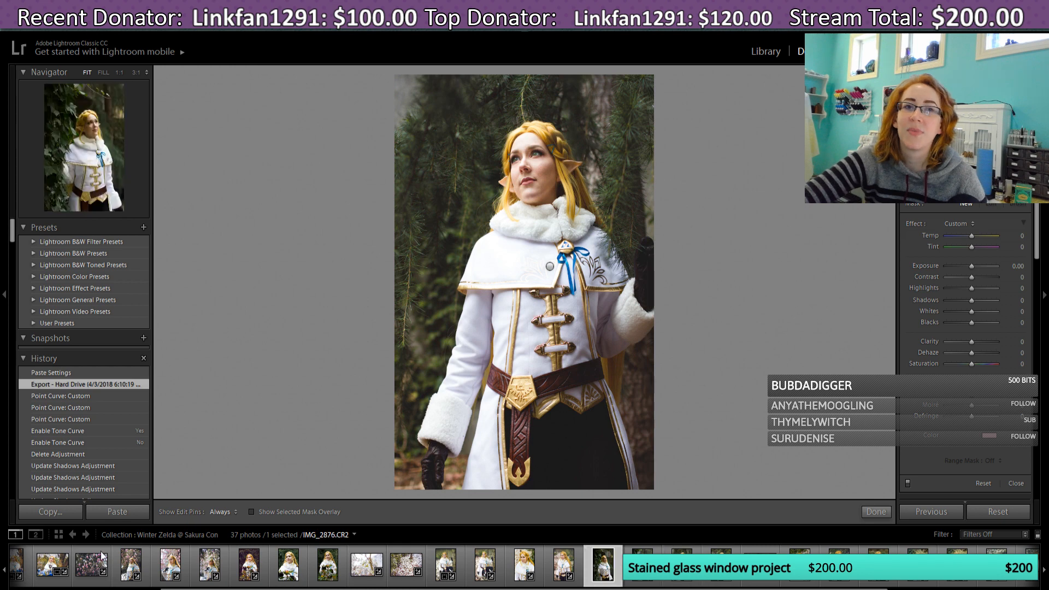
{"action": "left_click", "coordinate": [110, 510]}
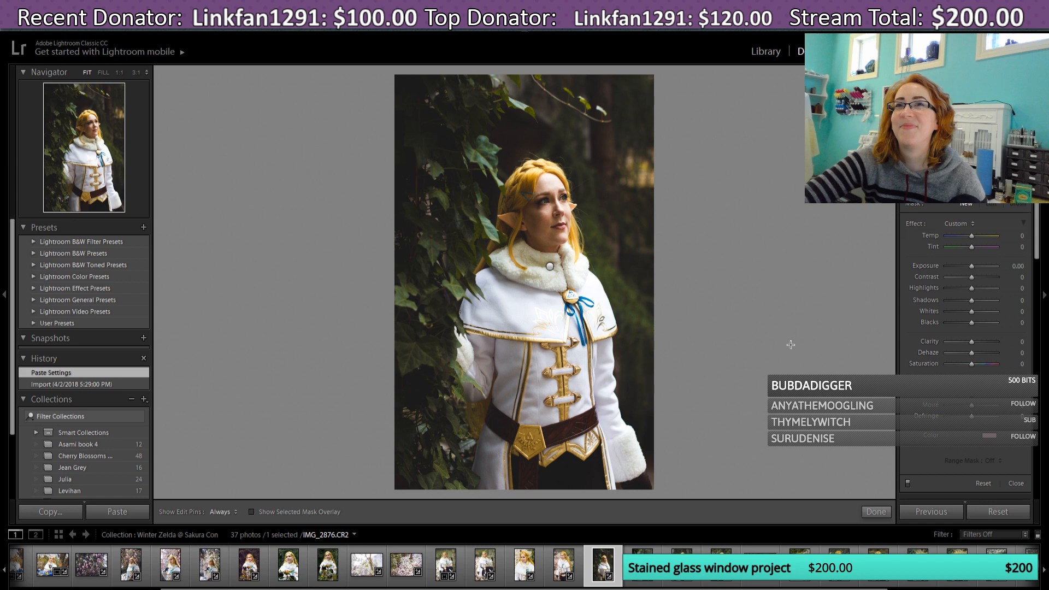
{"action": "left_click", "coordinate": [877, 511]}
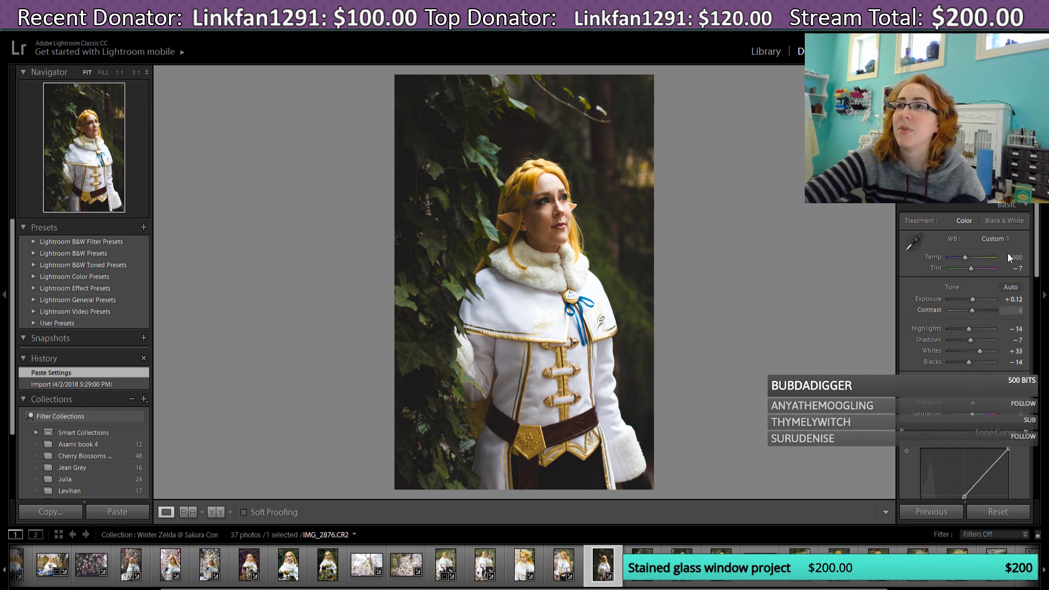
Step: Reshape the tone curve of IMG_2876.CR2 in the deep shadows and place a midtone point at about 59 / 56 %
{"action": "scroll", "coordinate": [972, 328], "scroll_direction": "down", "scroll_amount": 3}
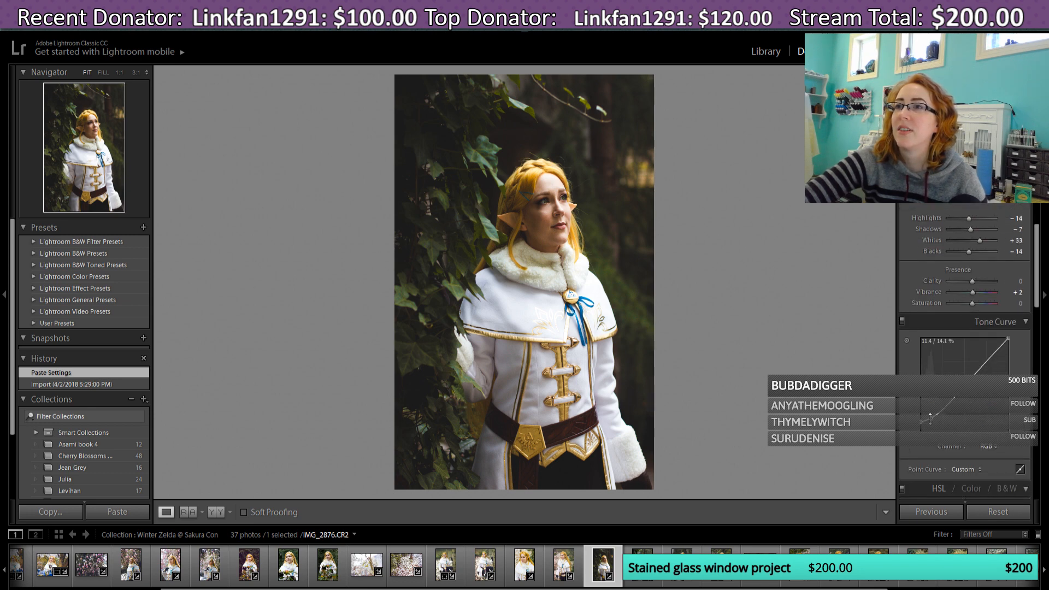
{"action": "left_click_drag", "start_coordinate": [921, 422], "coordinate": [931, 425]}
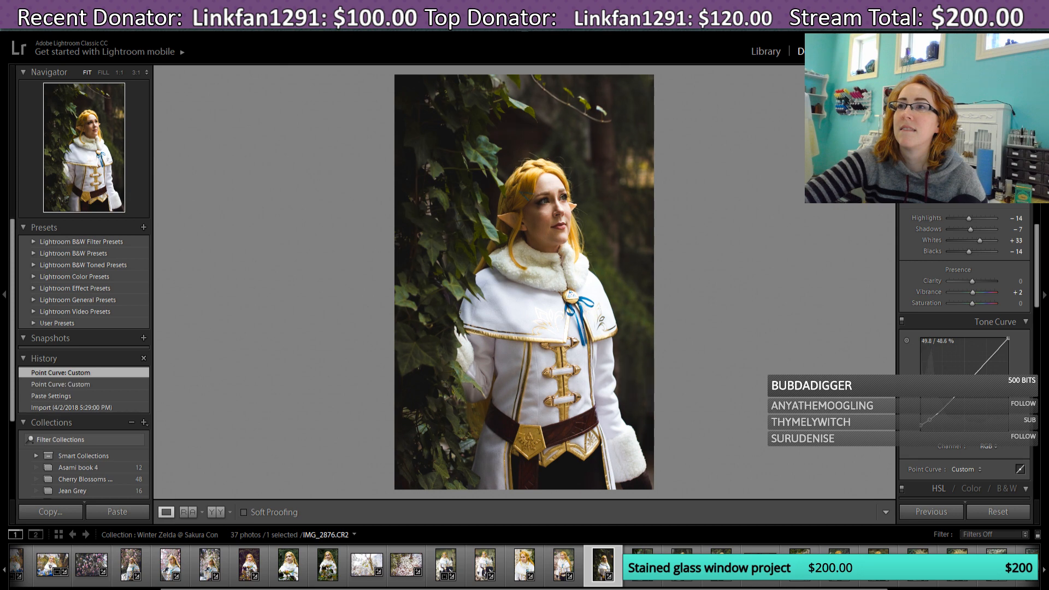
{"action": "mouse_move", "coordinate": [965, 385]}
{"action": "left_mouse_down"}
{"action": "mouse_move", "coordinate": [963, 373]}
{"action": "mouse_move", "coordinate": [972, 377]}
{"action": "left_mouse_up"}
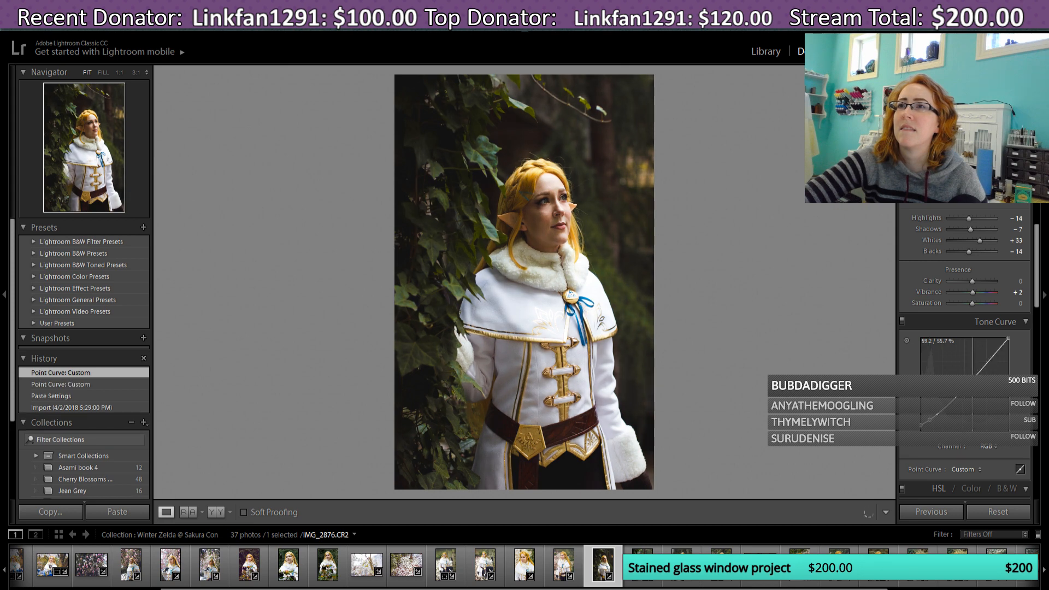
Step: Try Blacks at +14 on IMG_2876.CR2 and reset it to 0
{"action": "left_click_drag", "start_coordinate": [967, 252], "coordinate": [975, 252]}
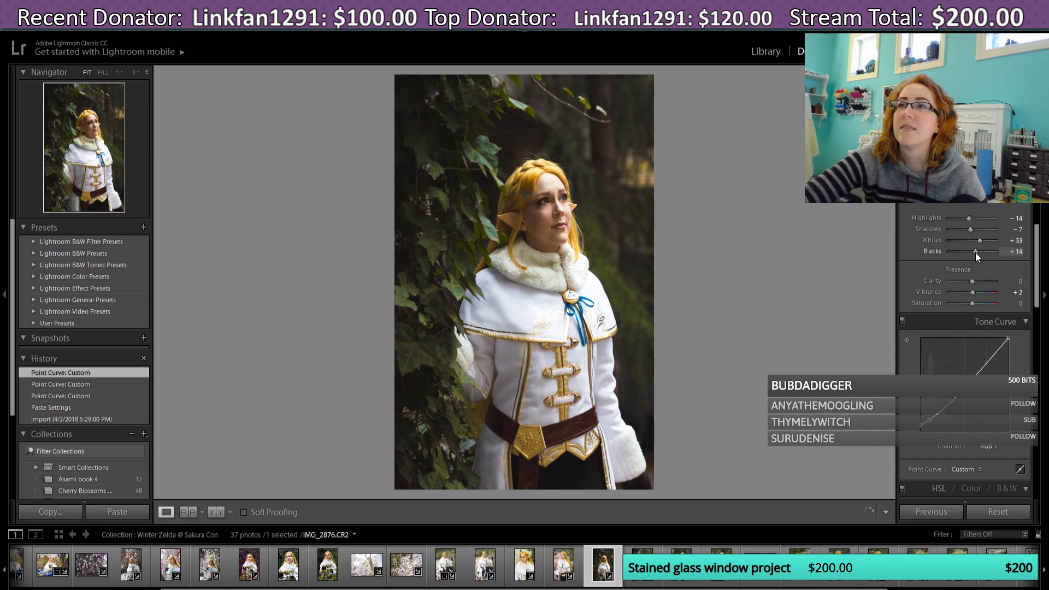
{"action": "double_click", "coordinate": [976, 253]}
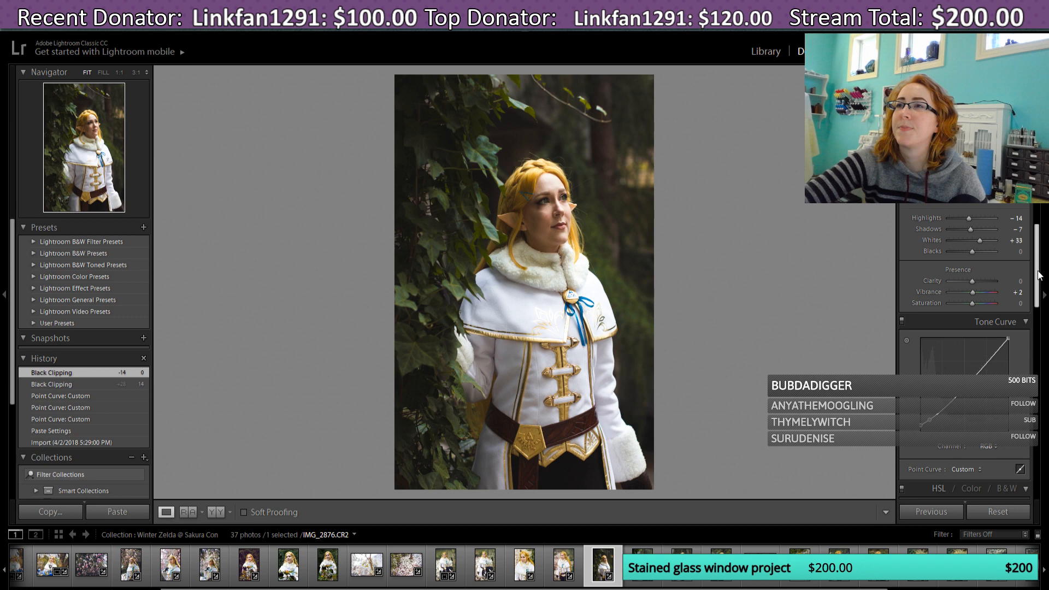
{"action": "scroll", "coordinate": [1040, 276], "scroll_direction": "up", "scroll_amount": 3}
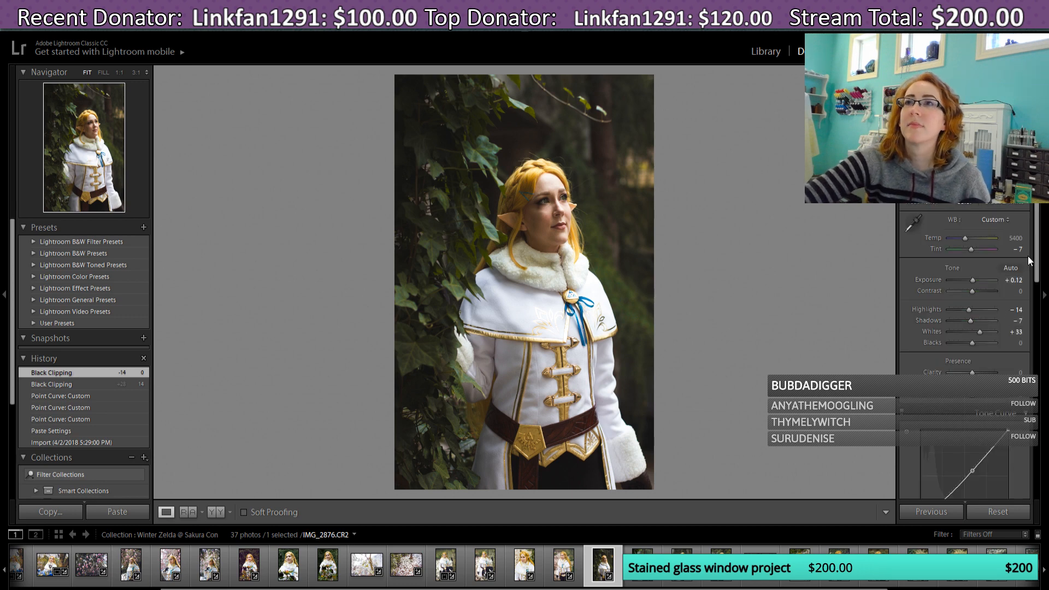
{"action": "scroll", "coordinate": [1040, 261], "scroll_direction": "down", "scroll_amount": 2}
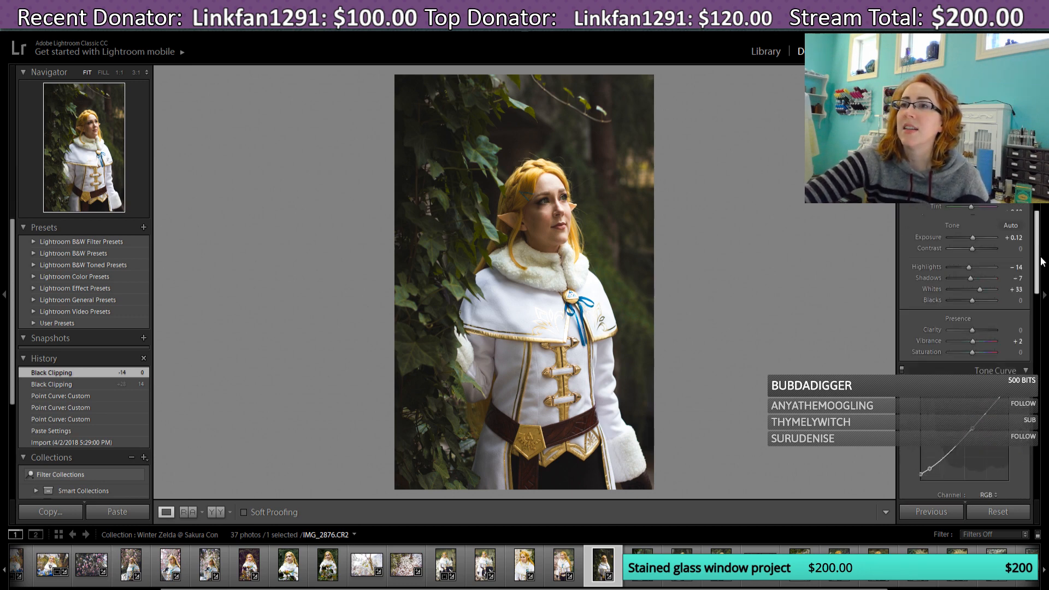
Step: Fit the pasted radial filter of IMG_2876.CR2 over the woman's face, moving it onto the face and tilting it to follow the head
{"action": "scroll", "coordinate": [1040, 261], "scroll_direction": "up", "scroll_amount": 3}
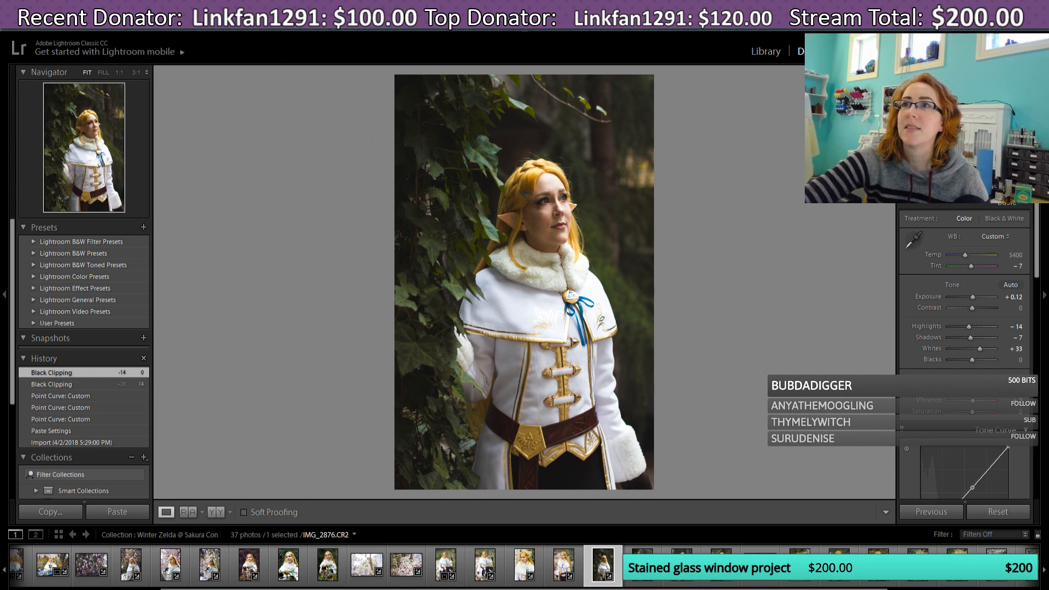
{"action": "key", "text": "shift+m"}
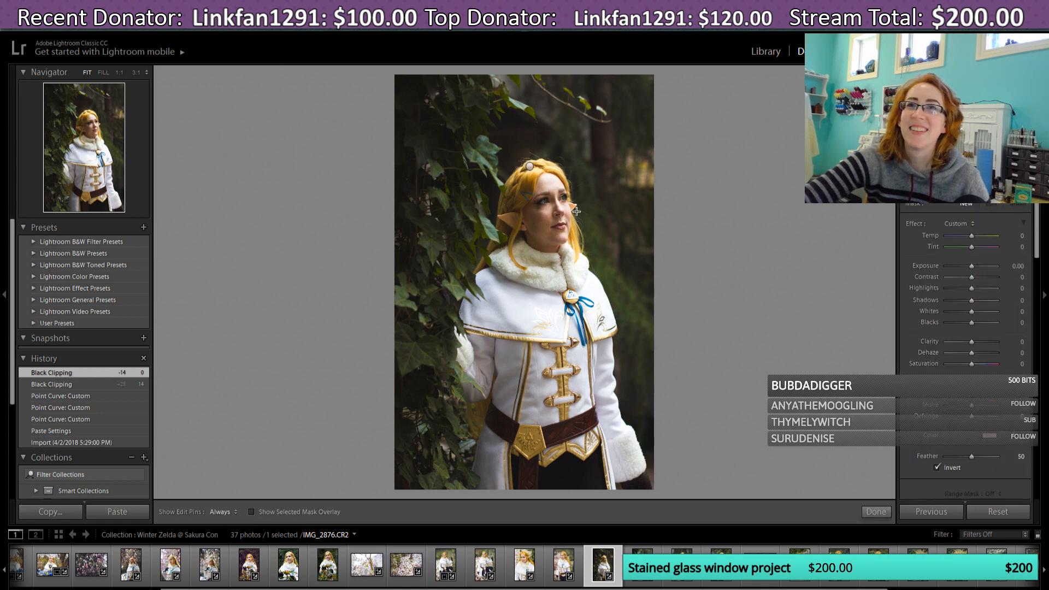
{"action": "left_click", "coordinate": [529, 166]}
{"action": "left_click_drag", "start_coordinate": [529, 165], "coordinate": [550, 211]}
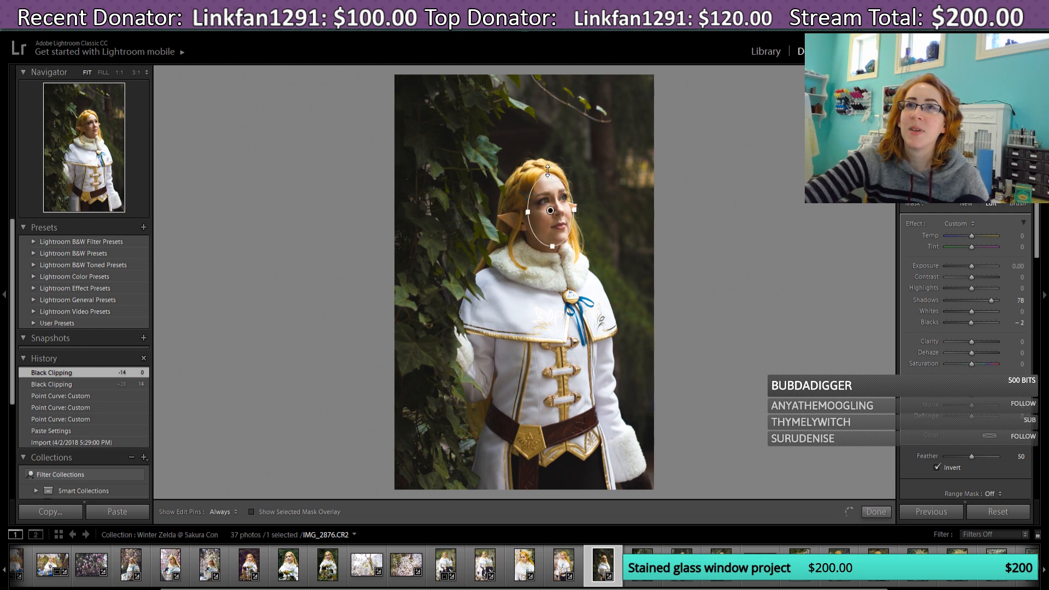
{"action": "left_click_drag", "start_coordinate": [547, 167], "coordinate": [541, 167]}
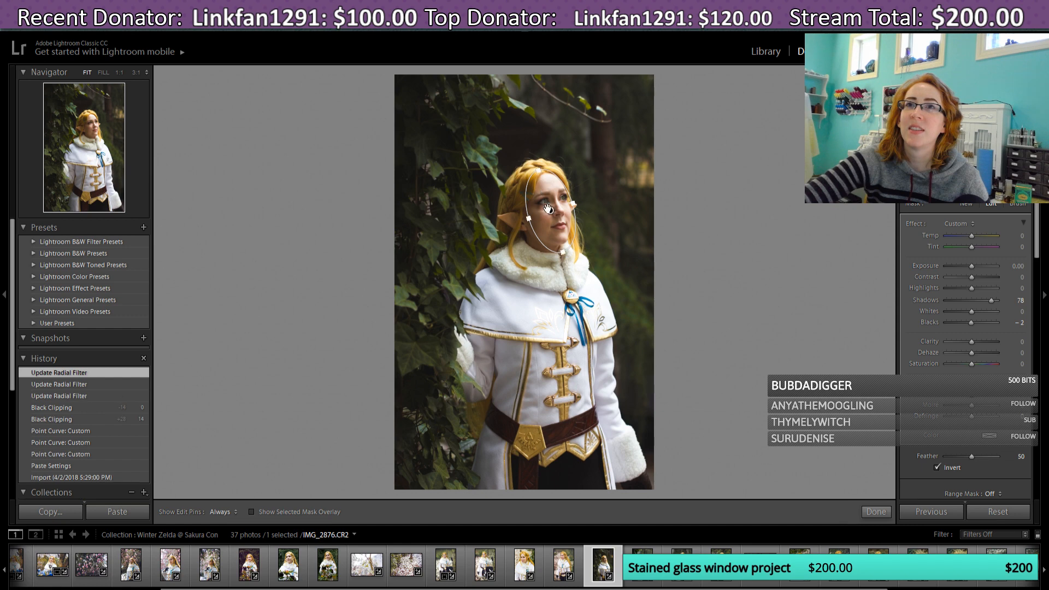
{"action": "mouse_move", "coordinate": [551, 212]}
{"action": "left_mouse_down"}
{"action": "mouse_move", "coordinate": [540, 219]}
{"action": "mouse_move", "coordinate": [544, 208]}
{"action": "left_mouse_up"}
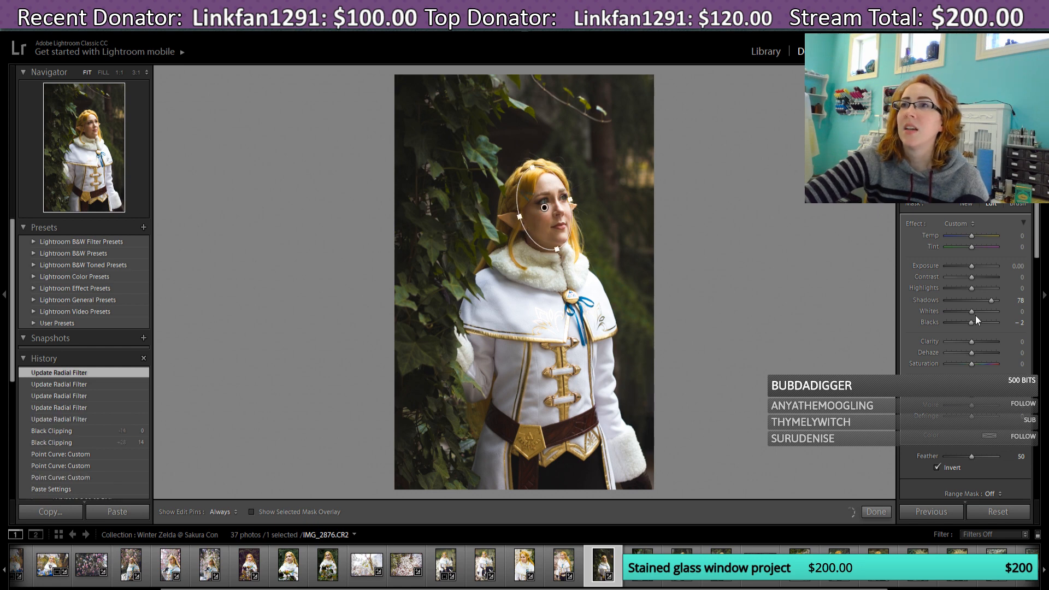
Step: Try a small exposure change on the face's radial filter, reset it to 0 and close the filter tool
{"action": "left_click_drag", "start_coordinate": [972, 268], "coordinate": [974, 268]}
{"action": "double_click", "coordinate": [974, 268]}
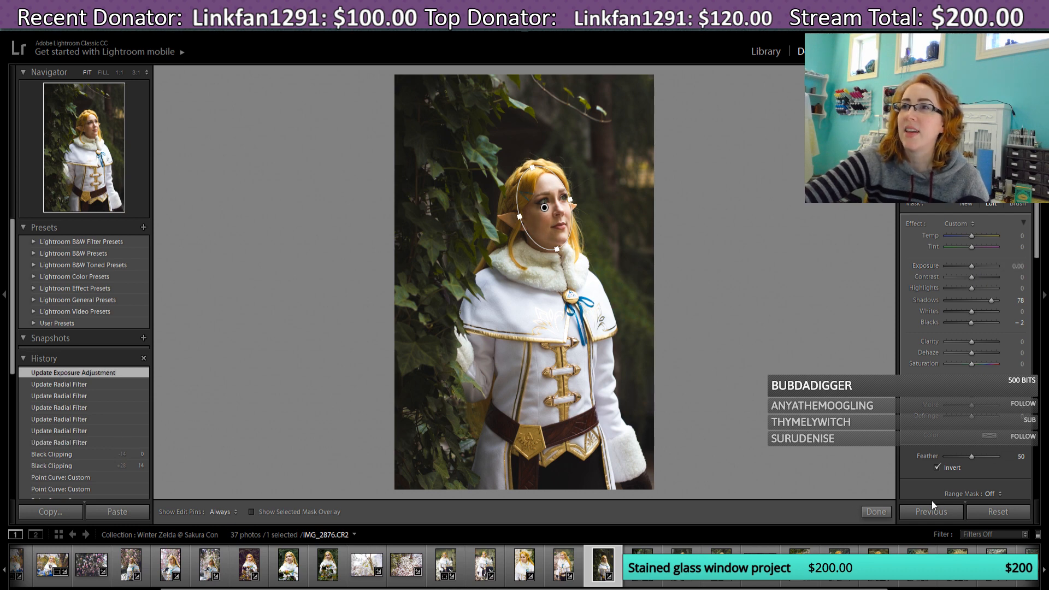
{"action": "left_click", "coordinate": [886, 513]}
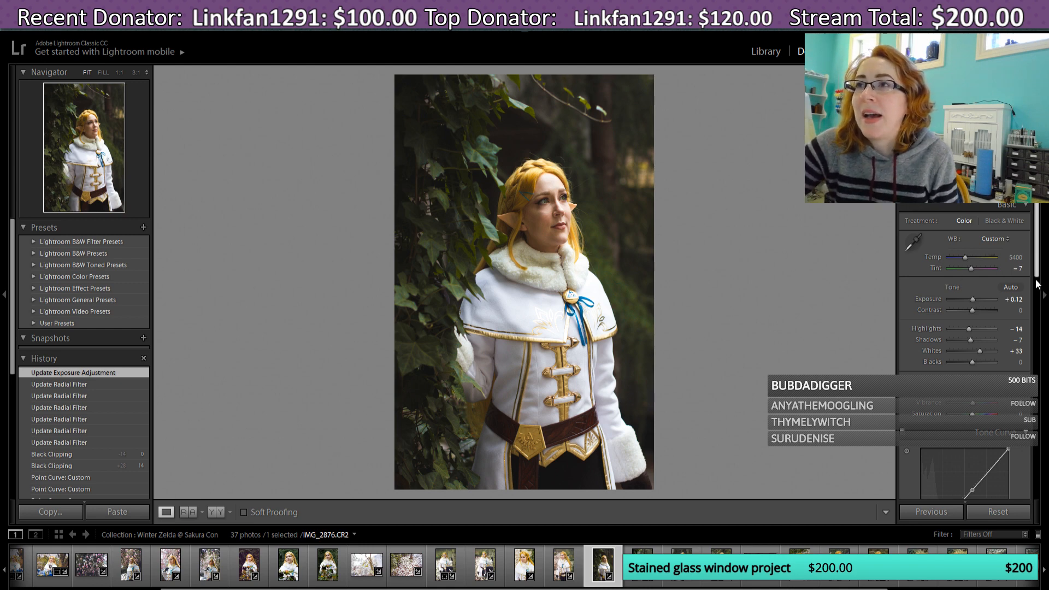
Step: Set the Shadows of IMG_2876.CR2 to +21
{"action": "scroll", "coordinate": [1035, 257], "scroll_direction": "down", "scroll_amount": 2}
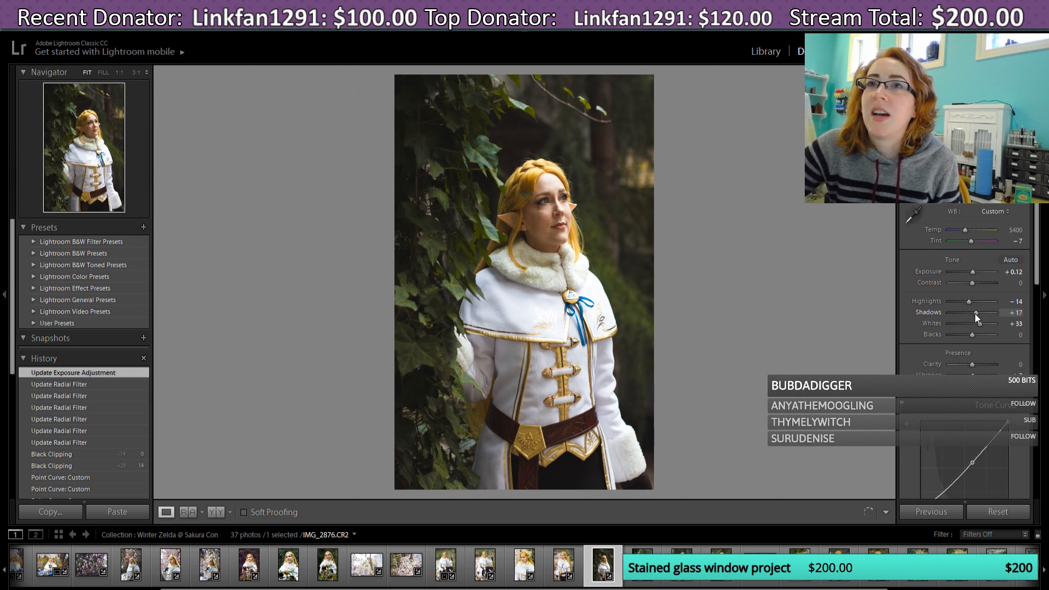
{"action": "mouse_move", "coordinate": [982, 314]}
{"action": "left_mouse_down"}
{"action": "mouse_move", "coordinate": [991, 313]}
{"action": "mouse_move", "coordinate": [972, 314]}
{"action": "left_mouse_up"}
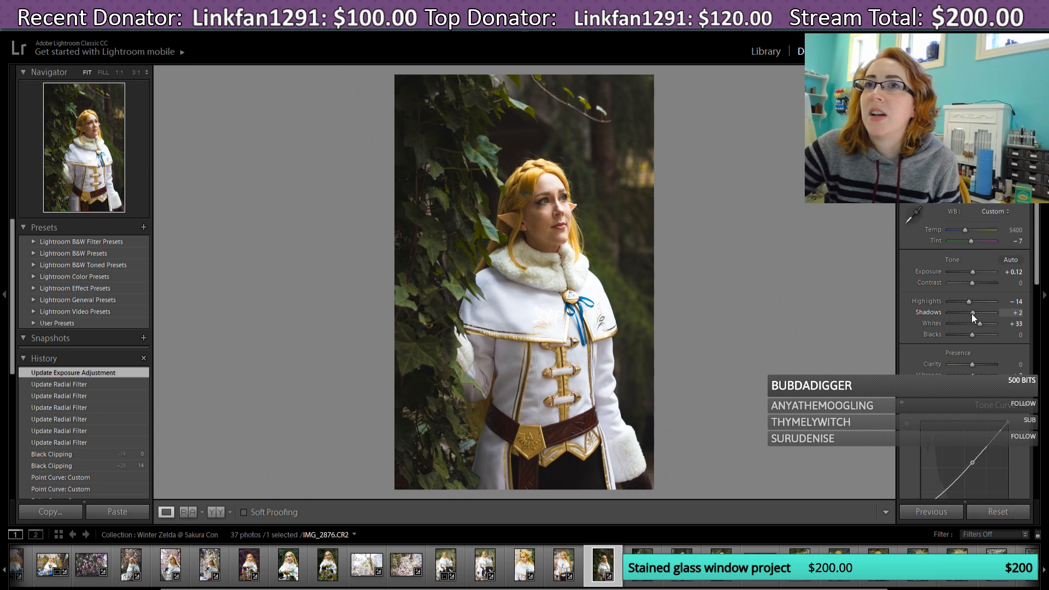
{"action": "left_click_drag", "start_coordinate": [975, 314], "coordinate": [975, 315]}
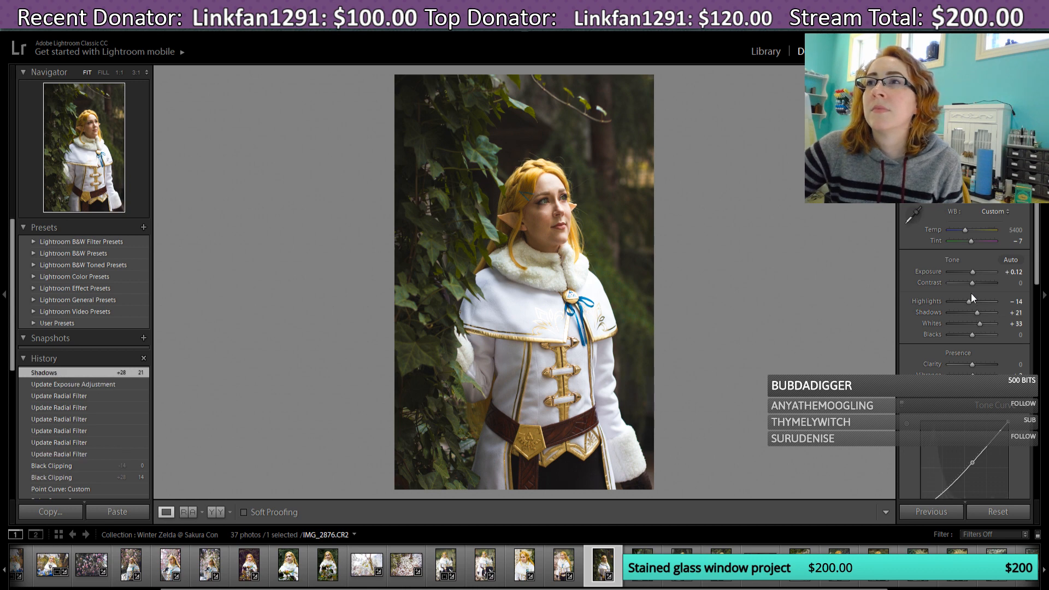
Step: Reset the Whites of IMG_2876.CR2 to 0 and set the Exposure to +0.36
{"action": "left_click_drag", "start_coordinate": [971, 271], "coordinate": [975, 271]}
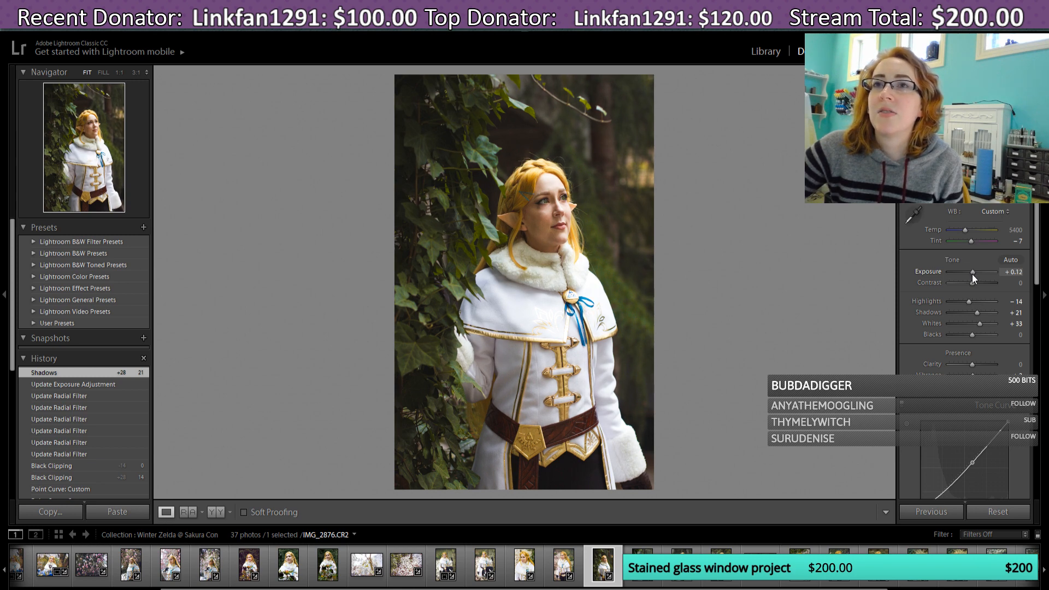
{"action": "double_click", "coordinate": [972, 274]}
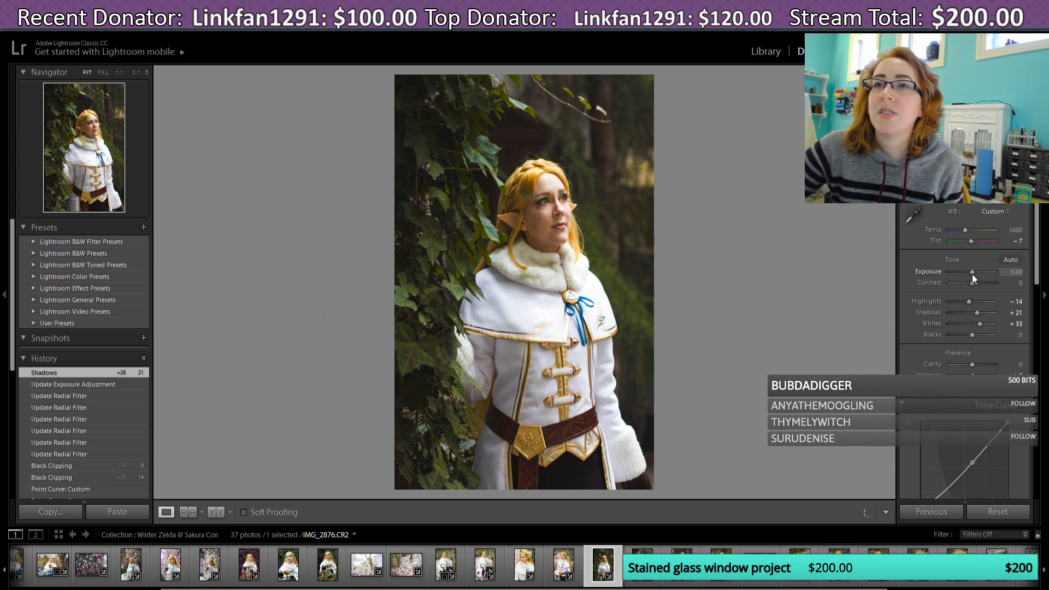
{"action": "left_click_drag", "start_coordinate": [979, 324], "coordinate": [975, 324]}
{"action": "double_click", "coordinate": [975, 323]}
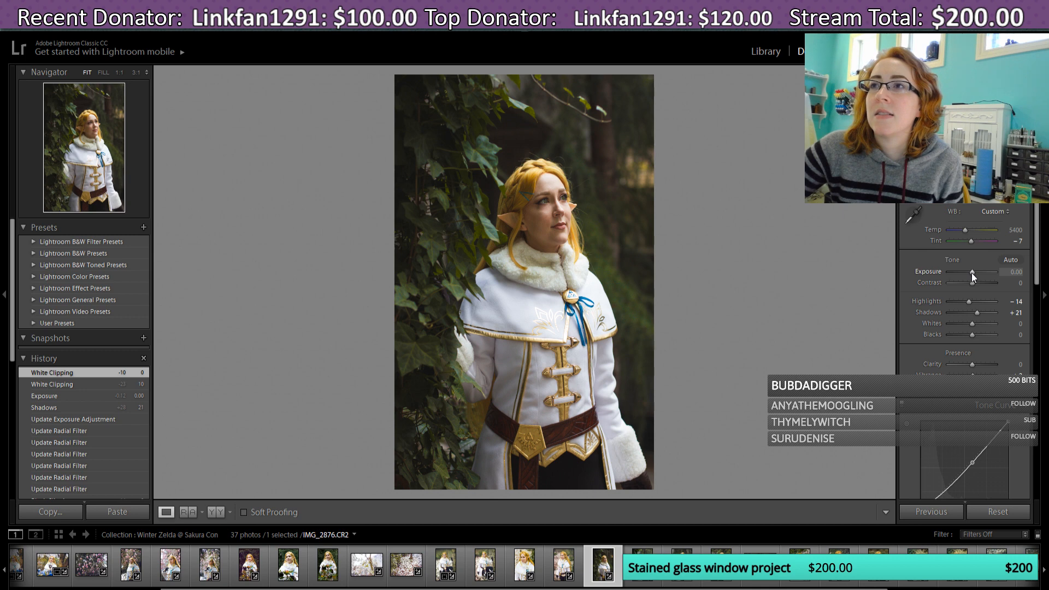
{"action": "left_click_drag", "start_coordinate": [971, 273], "coordinate": [972, 273]}
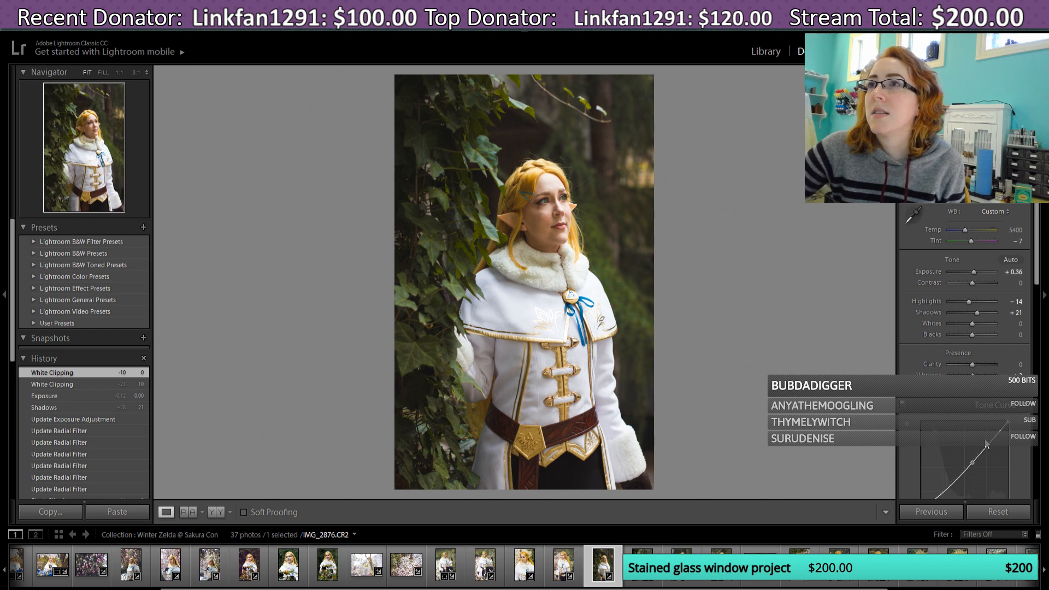
Step: Set the Shadows of the face's radial filter to 70 and close the filter tool
{"action": "left_click", "coordinate": [992, 201]}
{"action": "left_click", "coordinate": [545, 207]}
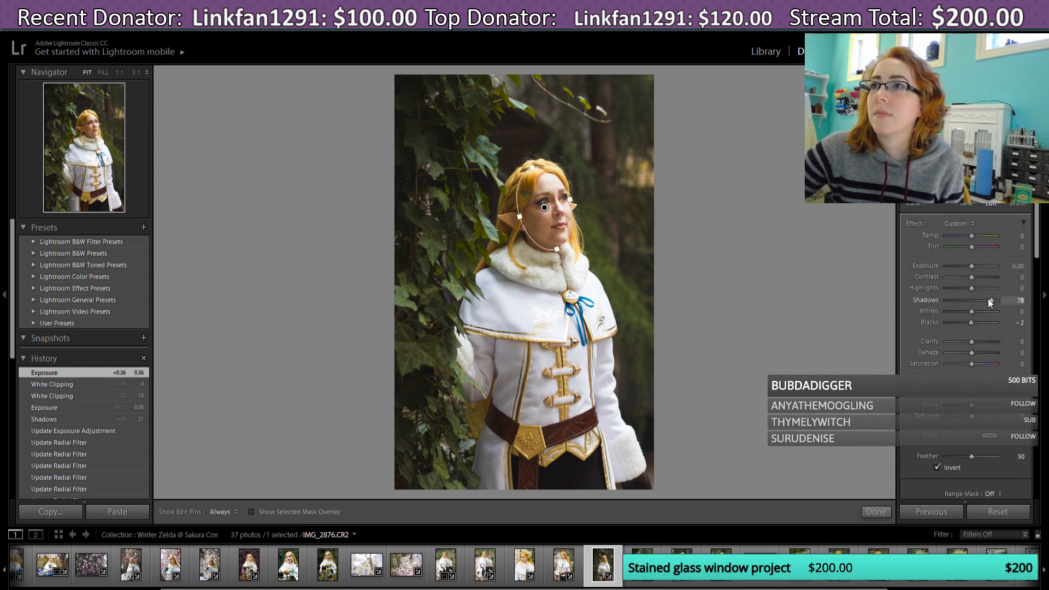
{"action": "left_click_drag", "start_coordinate": [988, 298], "coordinate": [984, 299]}
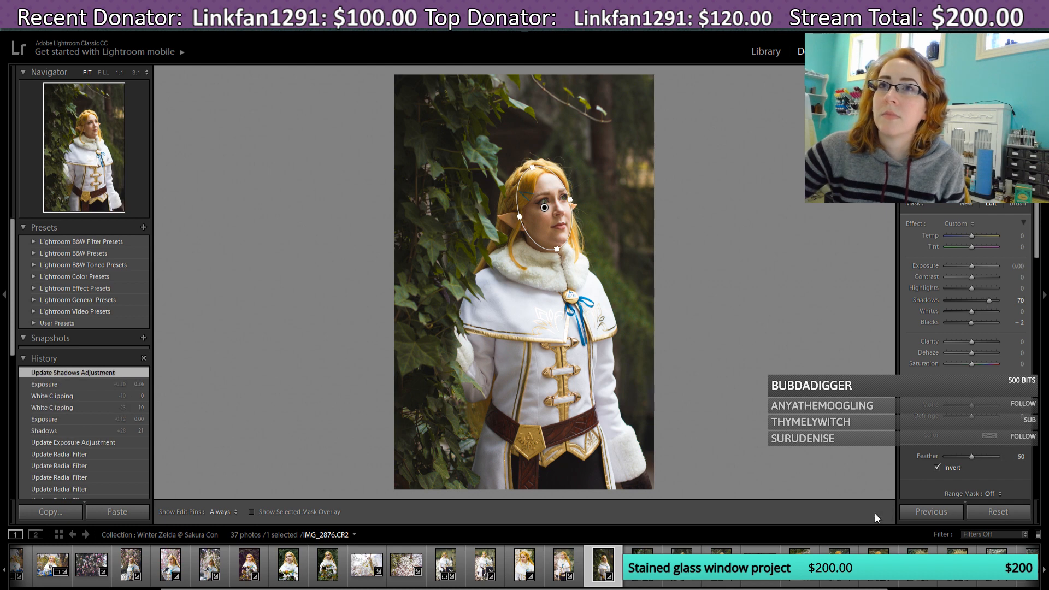
{"action": "left_click", "coordinate": [875, 512]}
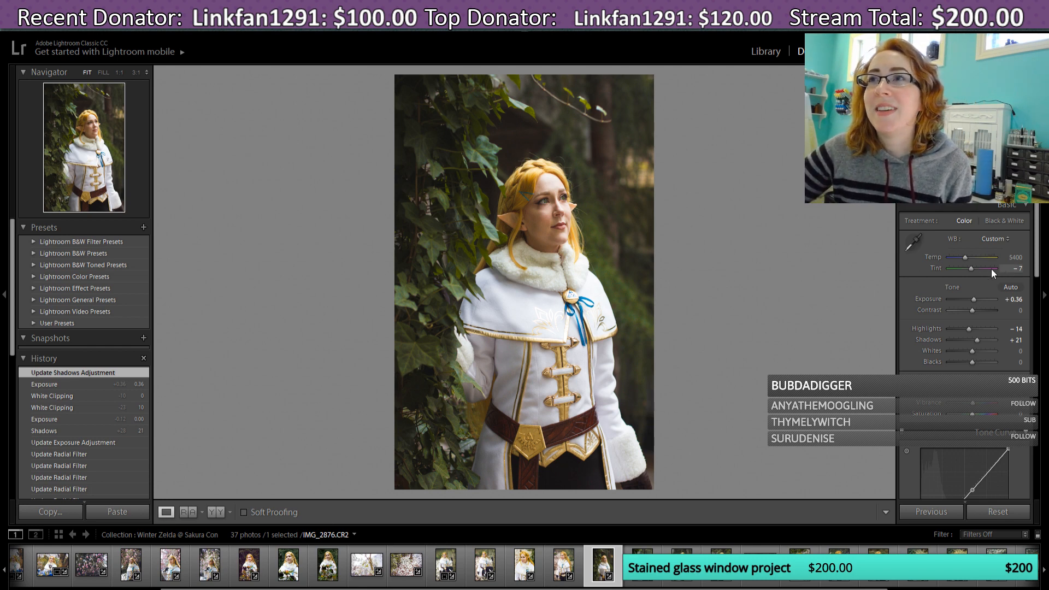
Step: Add a shadow point at about 28 / 30 % to the tone curve and move the midtone point to about 55 / 54 %
{"action": "scroll", "coordinate": [1039, 276], "scroll_direction": "down", "scroll_amount": 2}
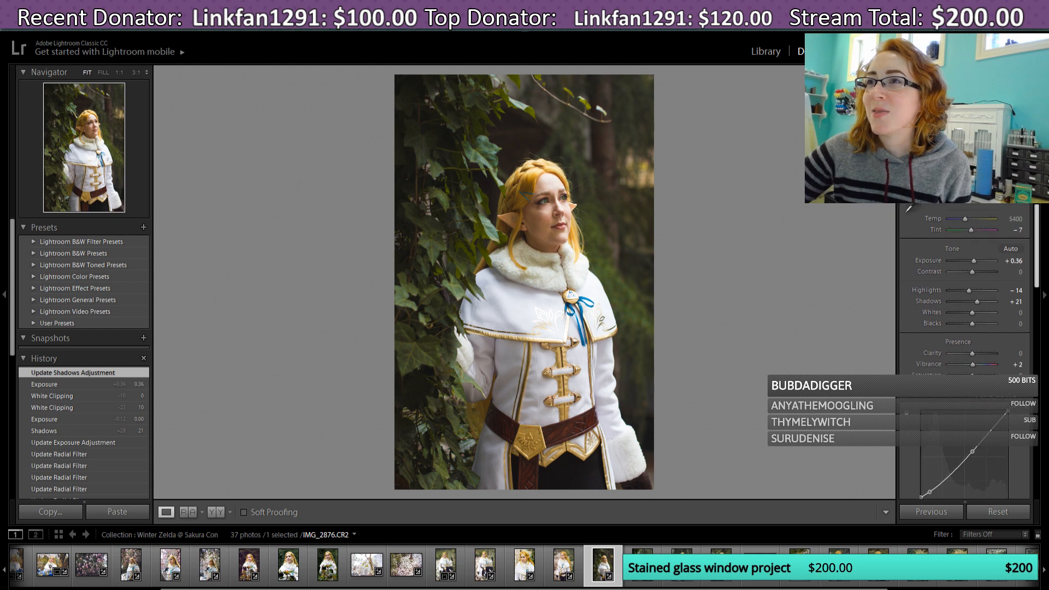
{"action": "scroll", "coordinate": [965, 353], "scroll_direction": "down", "scroll_amount": 5}
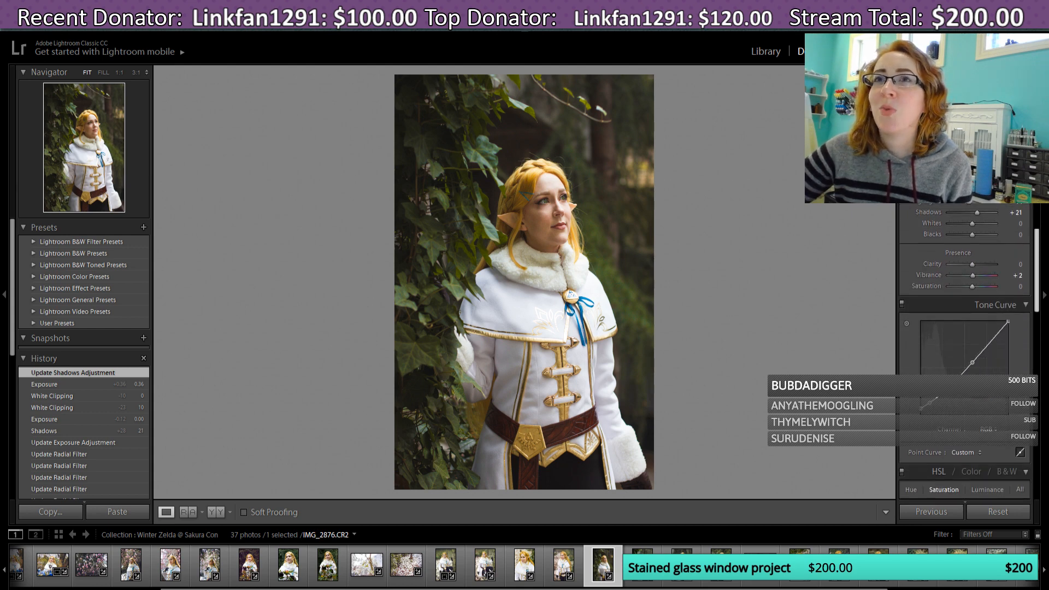
{"action": "scroll", "coordinate": [967, 327], "scroll_direction": "down", "scroll_amount": 3}
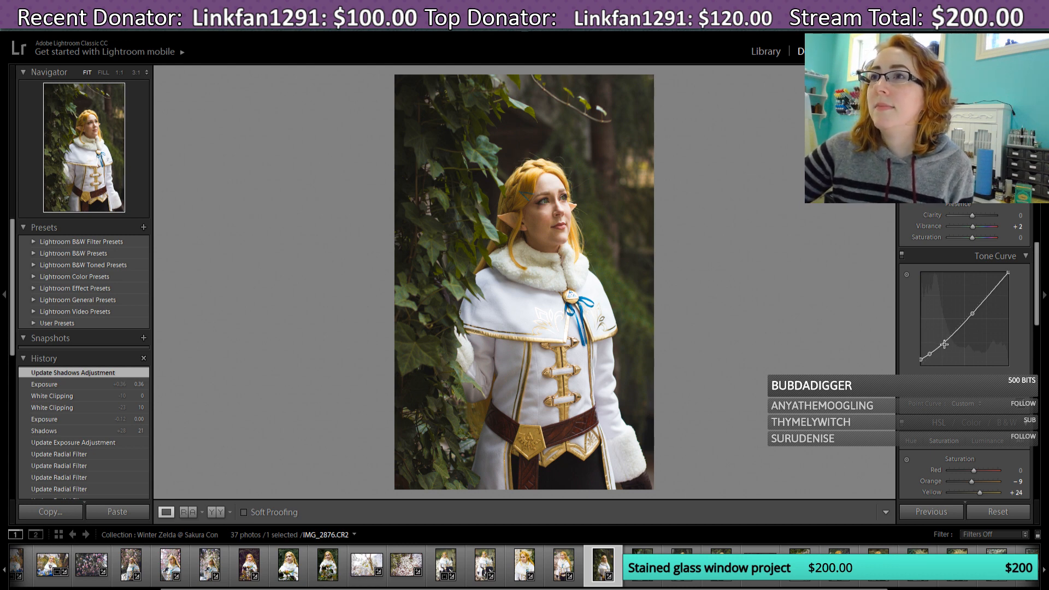
{"action": "left_click_drag", "start_coordinate": [943, 344], "coordinate": [943, 343]}
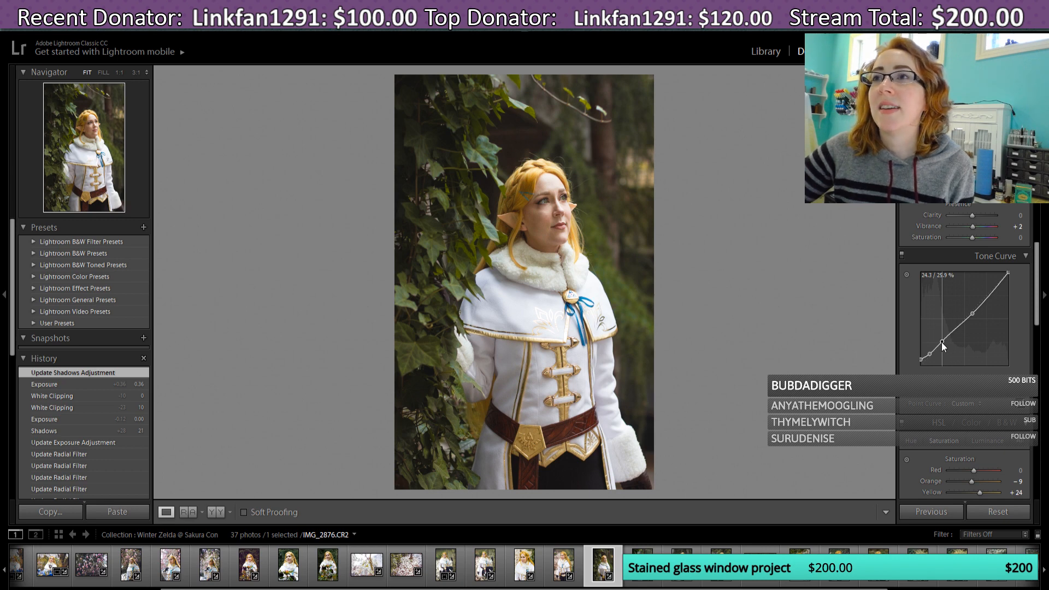
{"action": "left_click_drag", "start_coordinate": [942, 342], "coordinate": [965, 319]}
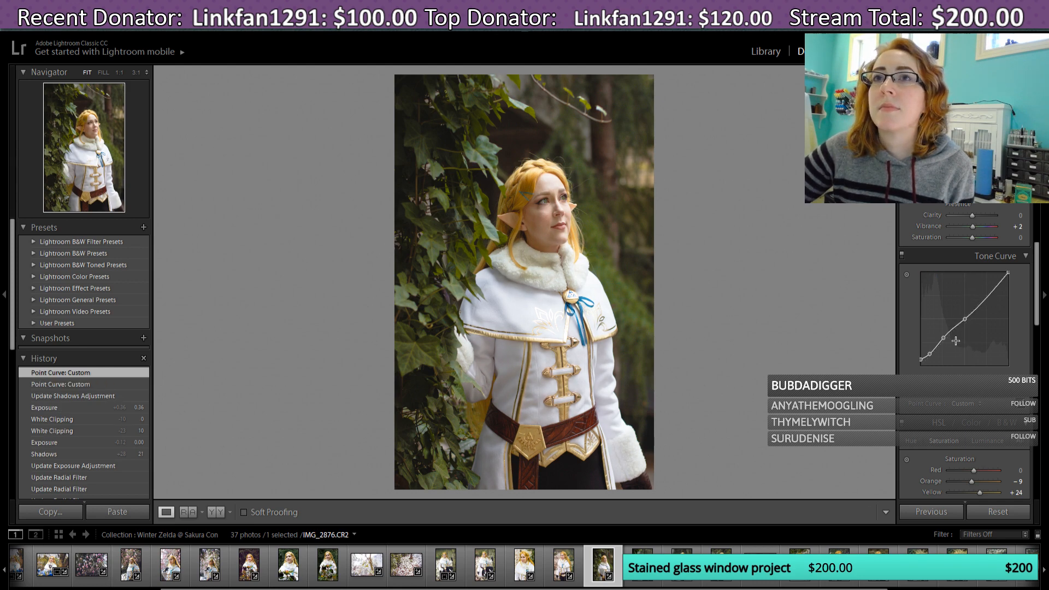
{"action": "left_click_drag", "start_coordinate": [944, 339], "coordinate": [945, 338]}
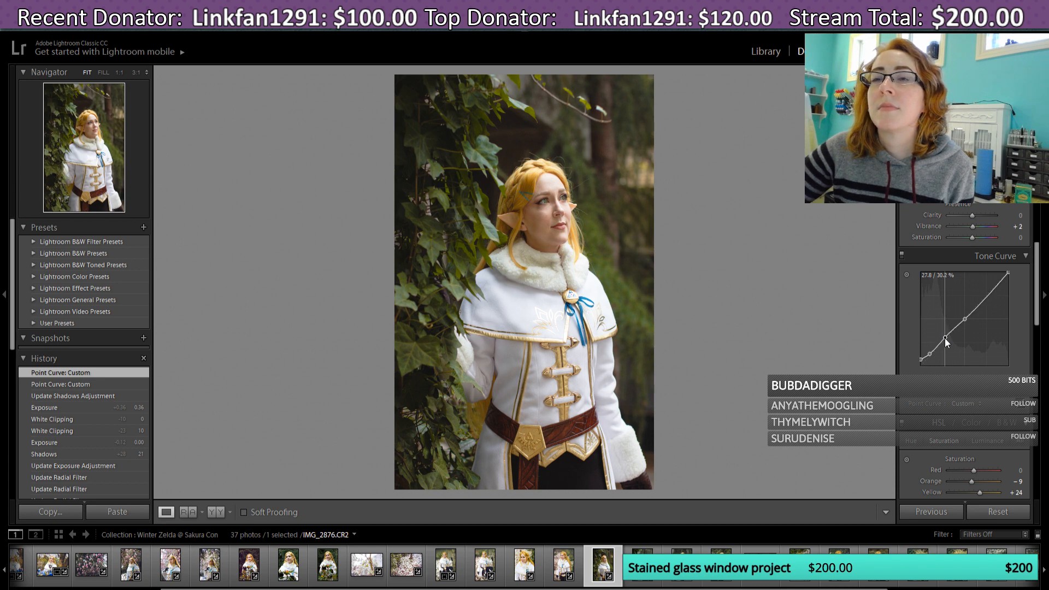
{"action": "left_click", "coordinate": [965, 320]}
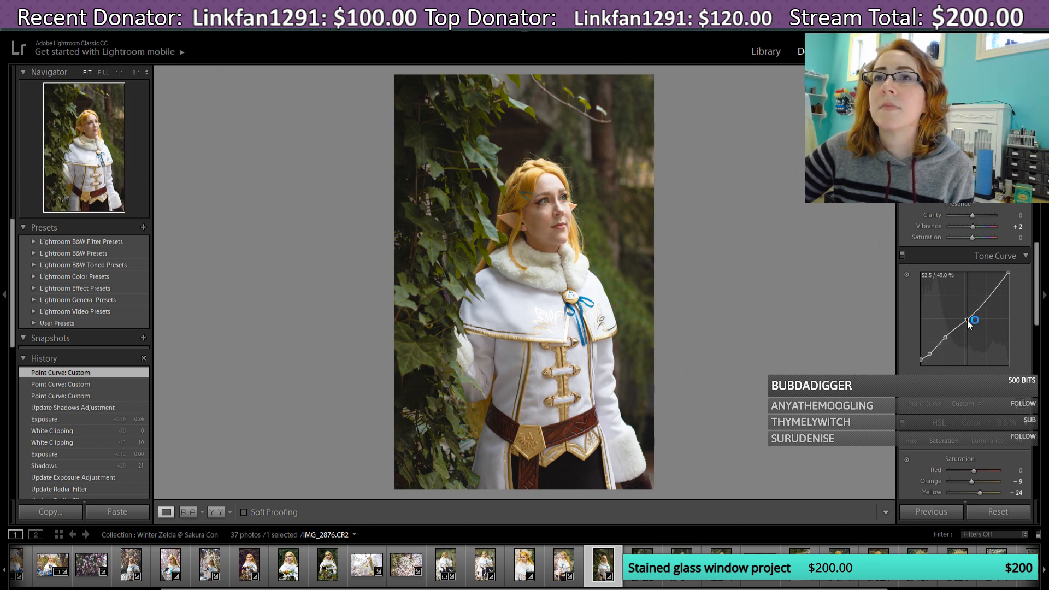
{"action": "left_click_drag", "start_coordinate": [968, 321], "coordinate": [968, 315]}
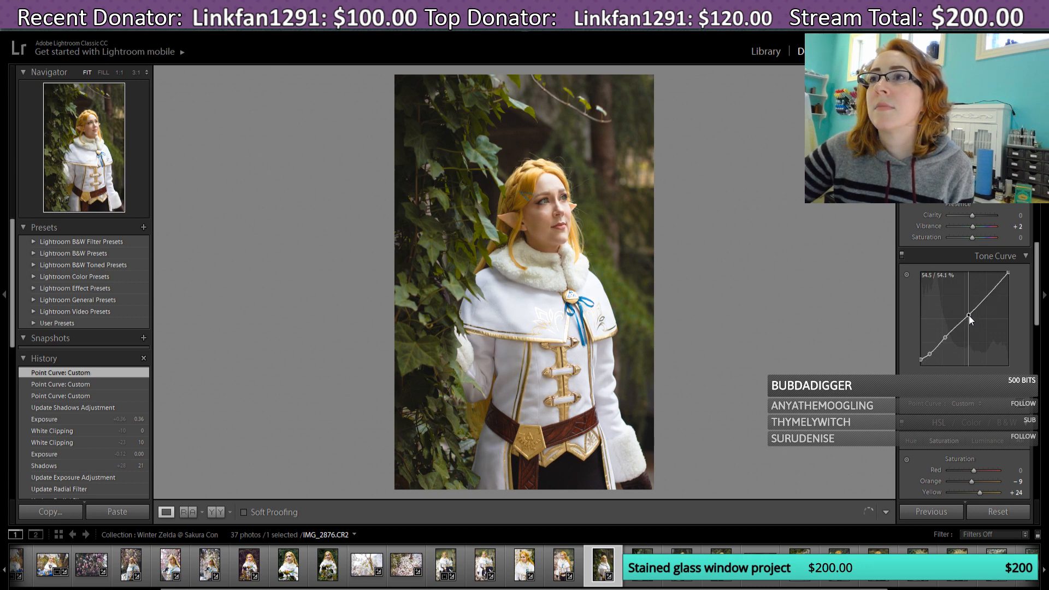
Step: Lower the tone curve's added shadow point slightly and shift the deep-shadow point closer to the black end
{"action": "left_click_drag", "start_coordinate": [945, 337], "coordinate": [946, 338]}
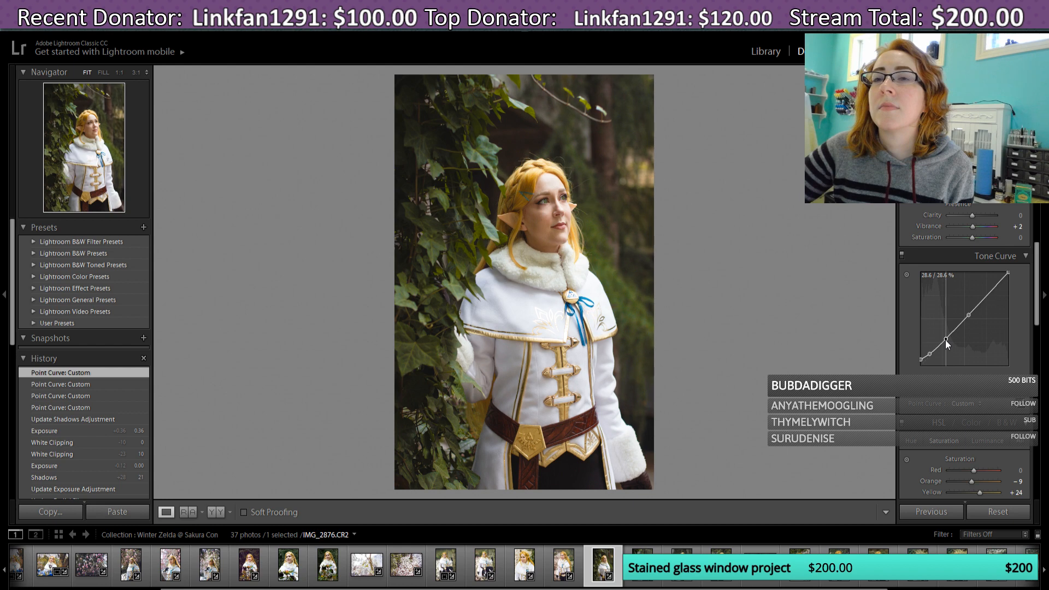
{"action": "left_click", "coordinate": [930, 354]}
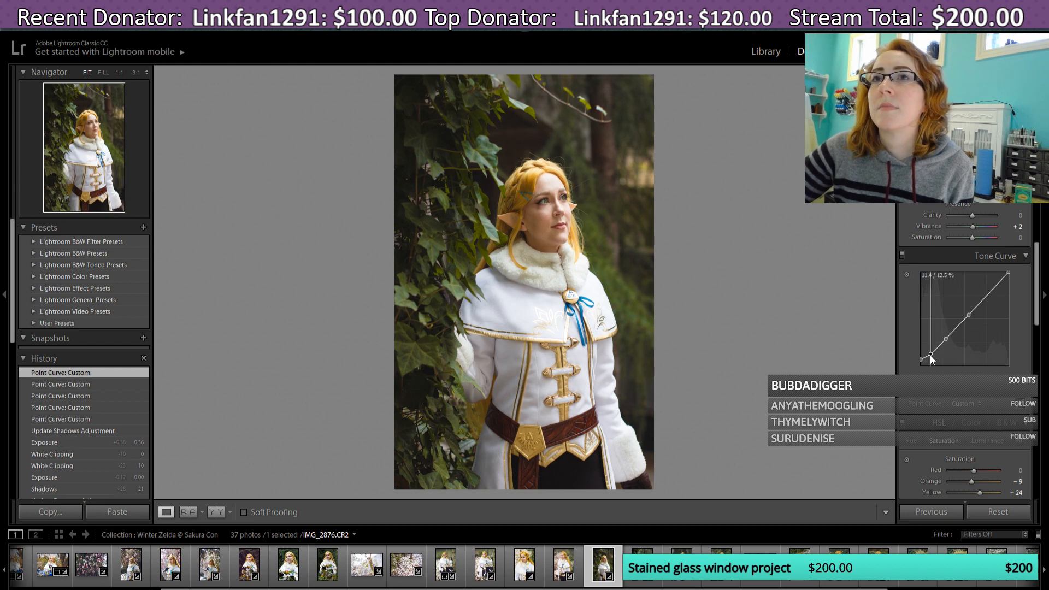
{"action": "left_click_drag", "start_coordinate": [929, 355], "coordinate": [926, 355]}
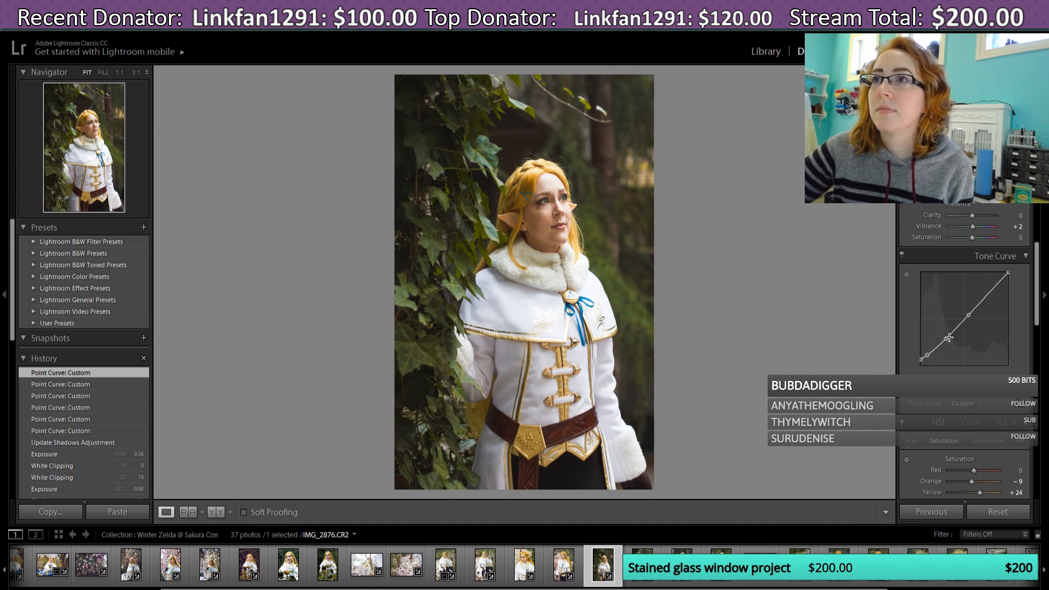
{"action": "left_click_drag", "start_coordinate": [946, 339], "coordinate": [944, 340]}
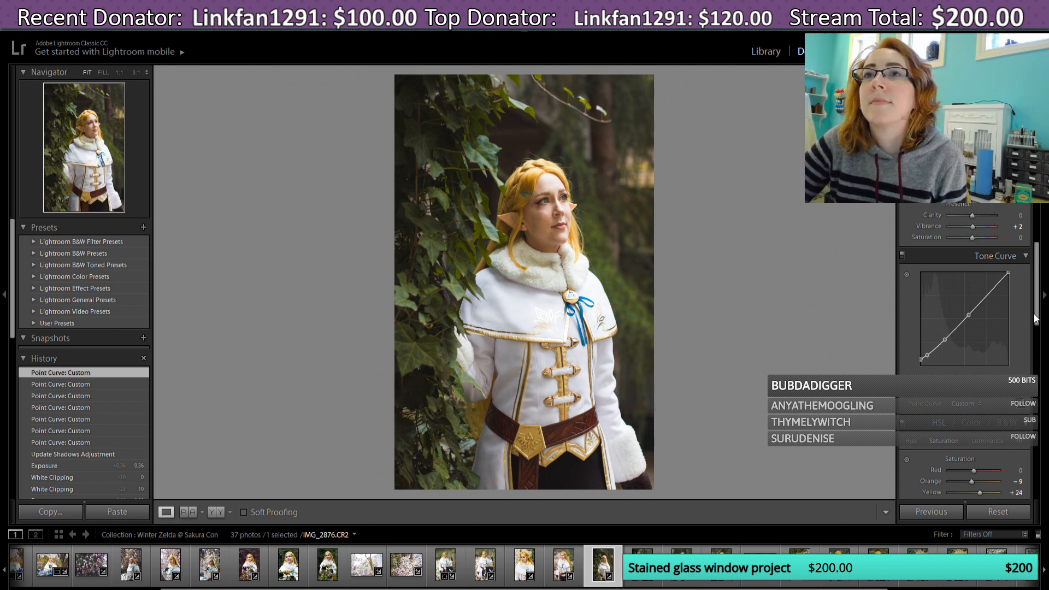
Step: Set the Whites of IMG_2876.CR2 to -12 and the Exposure to +0.48
{"action": "scroll", "coordinate": [1038, 304], "scroll_direction": "down", "scroll_amount": 1}
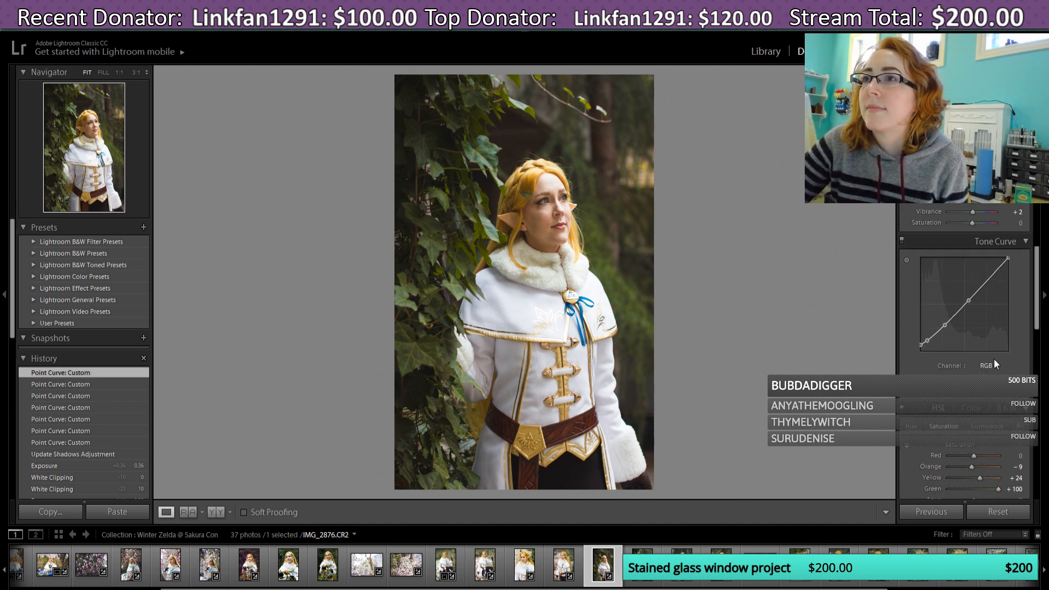
{"action": "left_click_drag", "start_coordinate": [1036, 323], "coordinate": [1014, 285]}
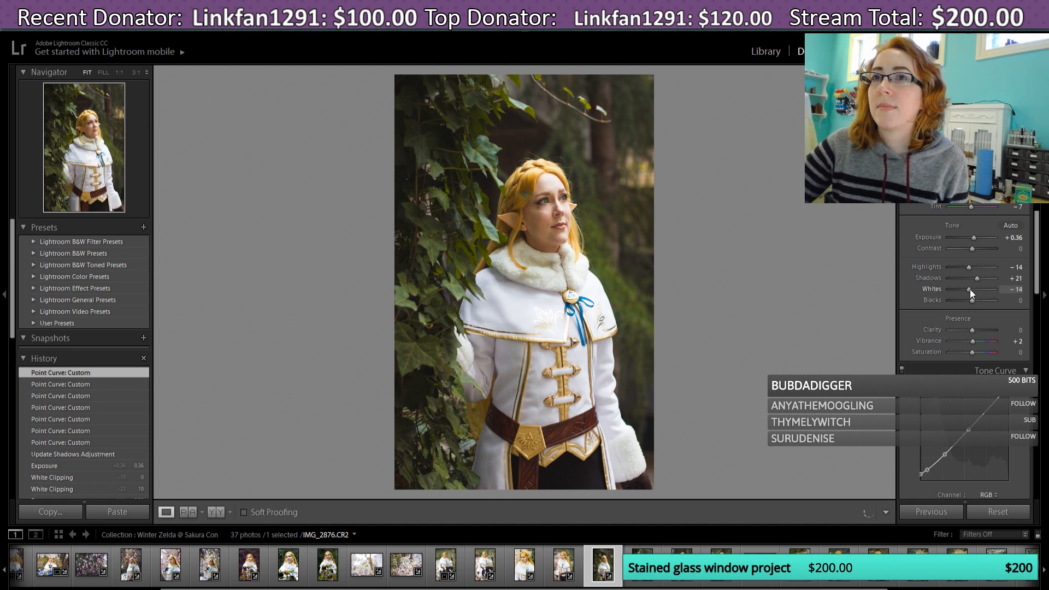
{"action": "left_click_drag", "start_coordinate": [976, 290], "coordinate": [970, 290]}
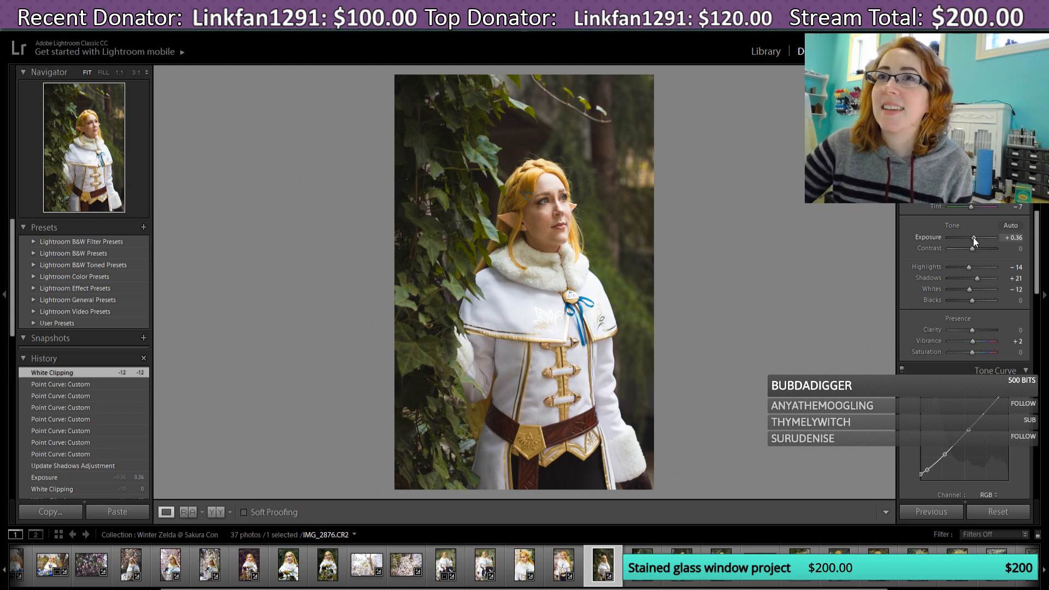
{"action": "left_click_drag", "start_coordinate": [973, 237], "coordinate": [975, 239]}
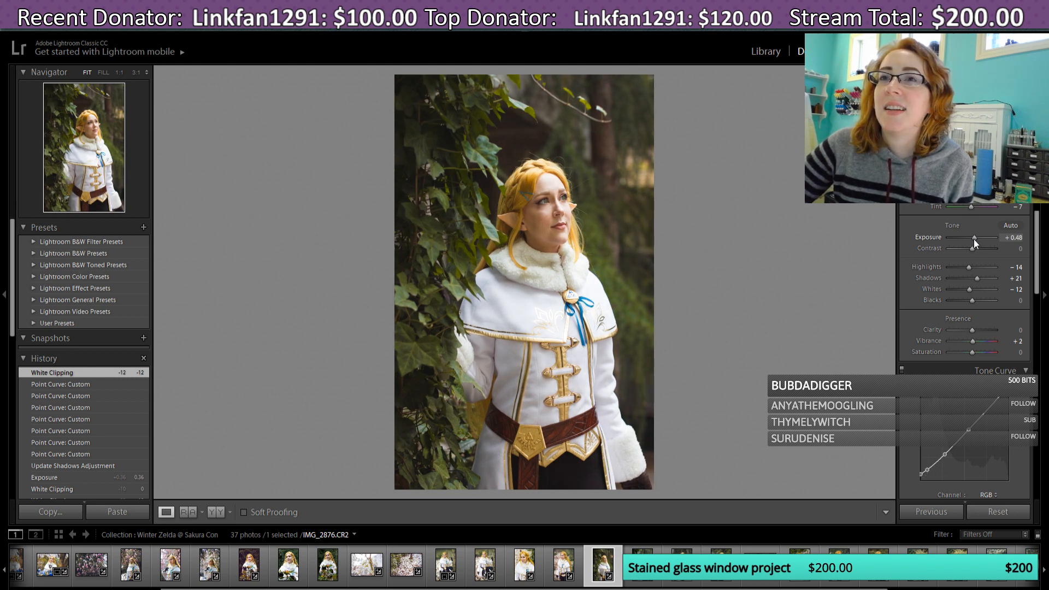
Step: Set the Red Primary Hue in the camera calibration of IMG_2876.CR2 to +26
{"action": "left_click_drag", "start_coordinate": [1038, 243], "coordinate": [1038, 455]}
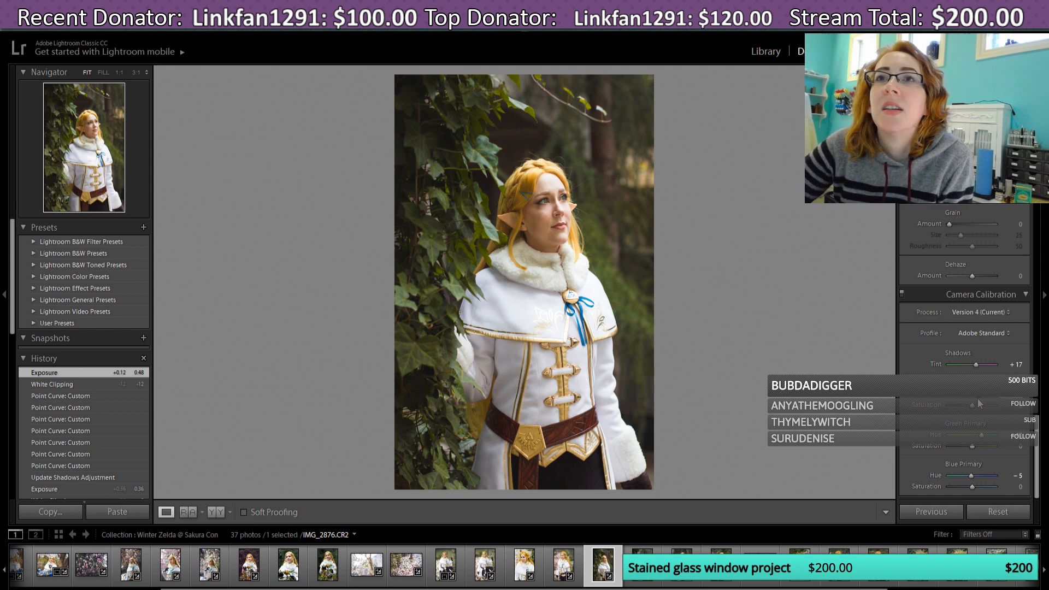
{"action": "left_click_drag", "start_coordinate": [978, 398], "coordinate": [978, 399]}
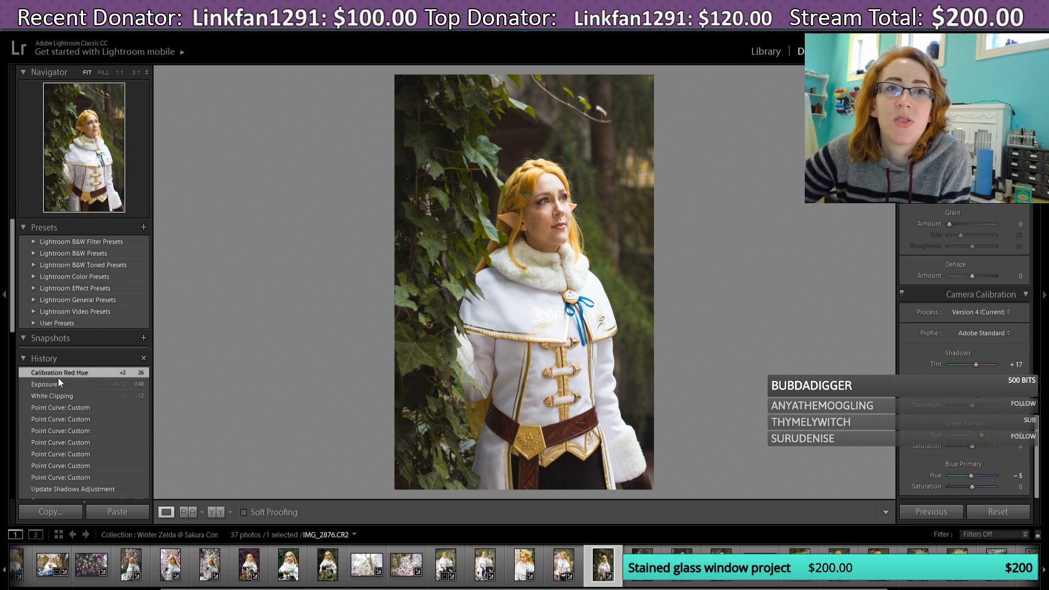
Step: Set the camera calibration's Shadows Tint to +24 and the Green Primary Hue to +43
{"action": "left_click", "coordinate": [976, 365]}
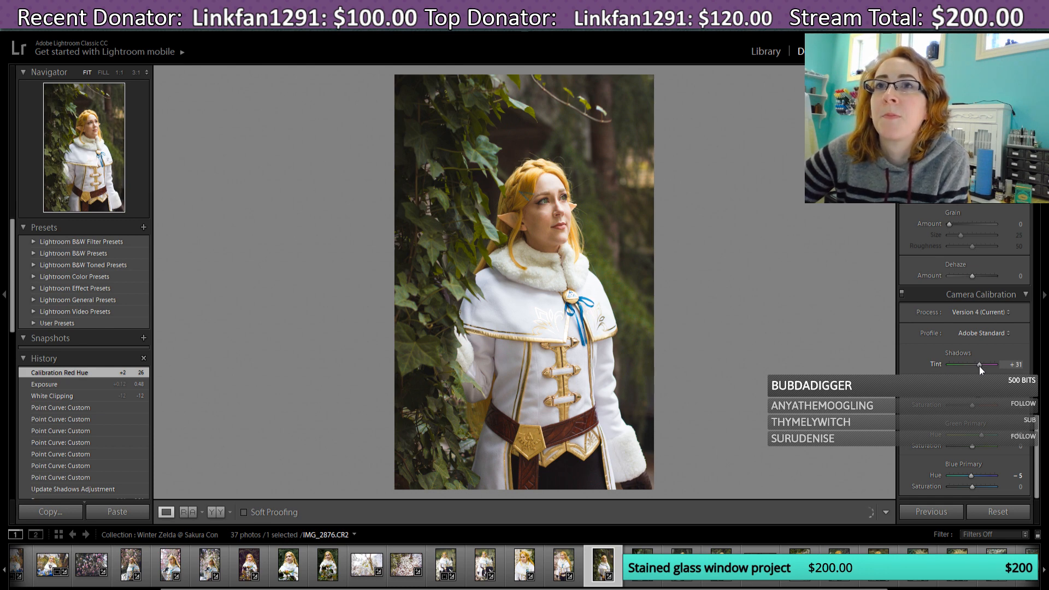
{"action": "left_click_drag", "start_coordinate": [977, 366], "coordinate": [974, 366]}
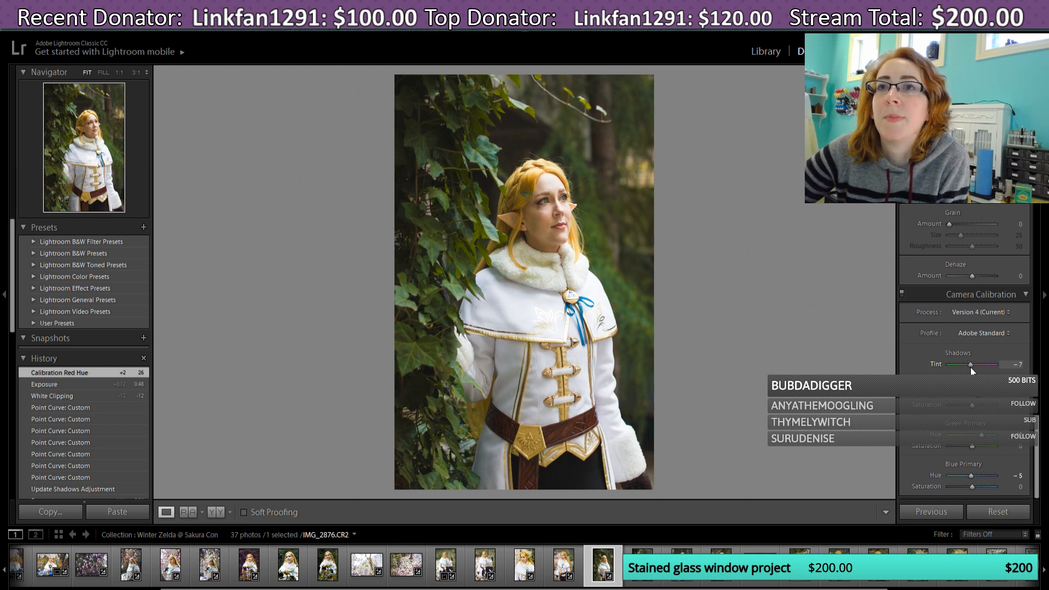
{"action": "left_click_drag", "start_coordinate": [972, 367], "coordinate": [977, 368]}
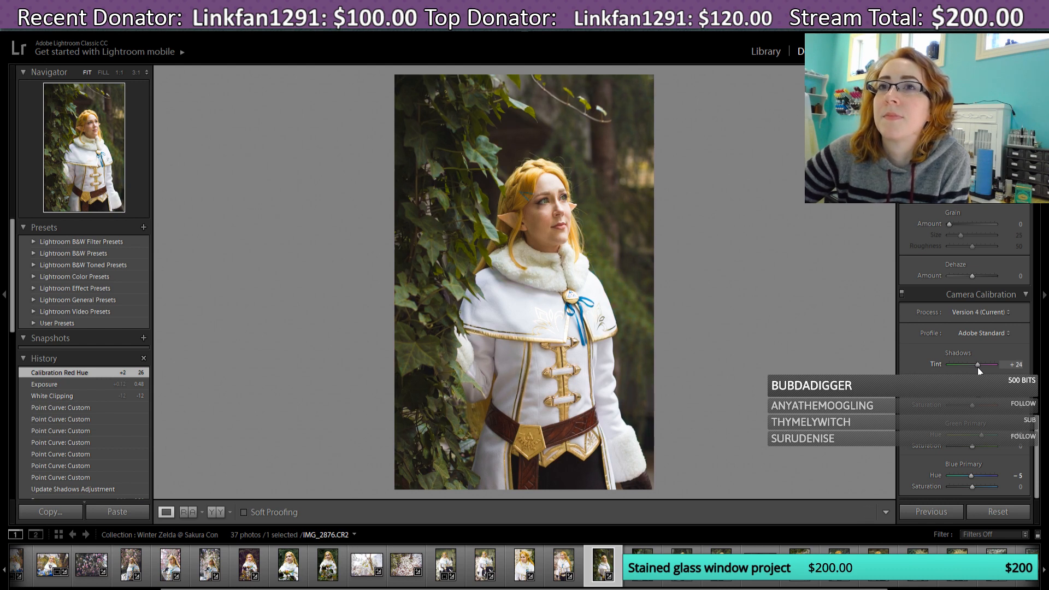
{"action": "left_click_drag", "start_coordinate": [978, 367], "coordinate": [978, 367]}
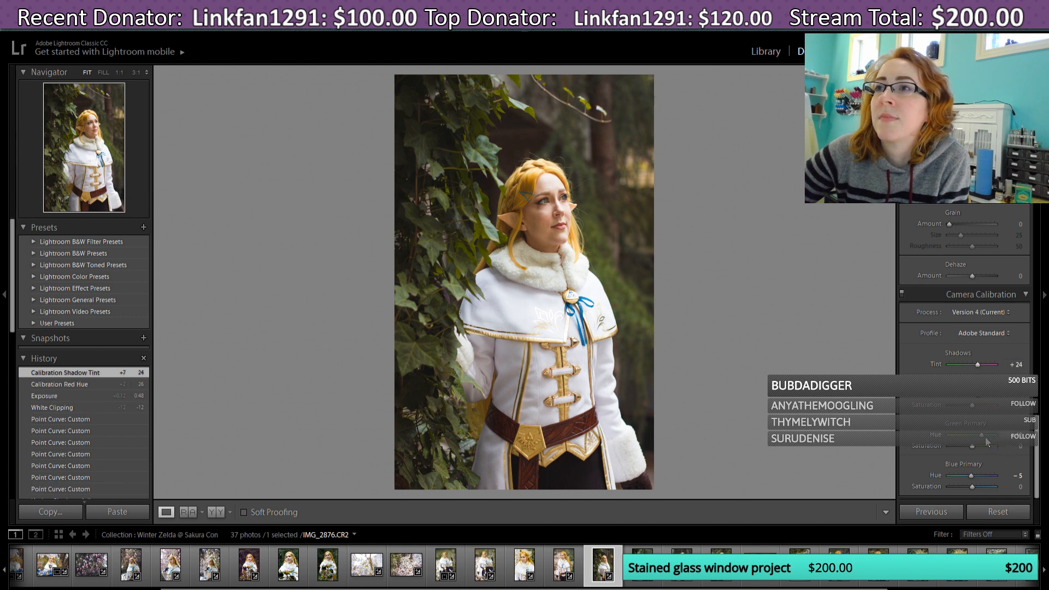
{"action": "left_click_drag", "start_coordinate": [982, 435], "coordinate": [989, 435]}
{"action": "mouse_move", "coordinate": [989, 435]}
{"action": "left_mouse_down"}
{"action": "mouse_move", "coordinate": [970, 437]}
{"action": "mouse_move", "coordinate": [985, 441]}
{"action": "left_mouse_up"}
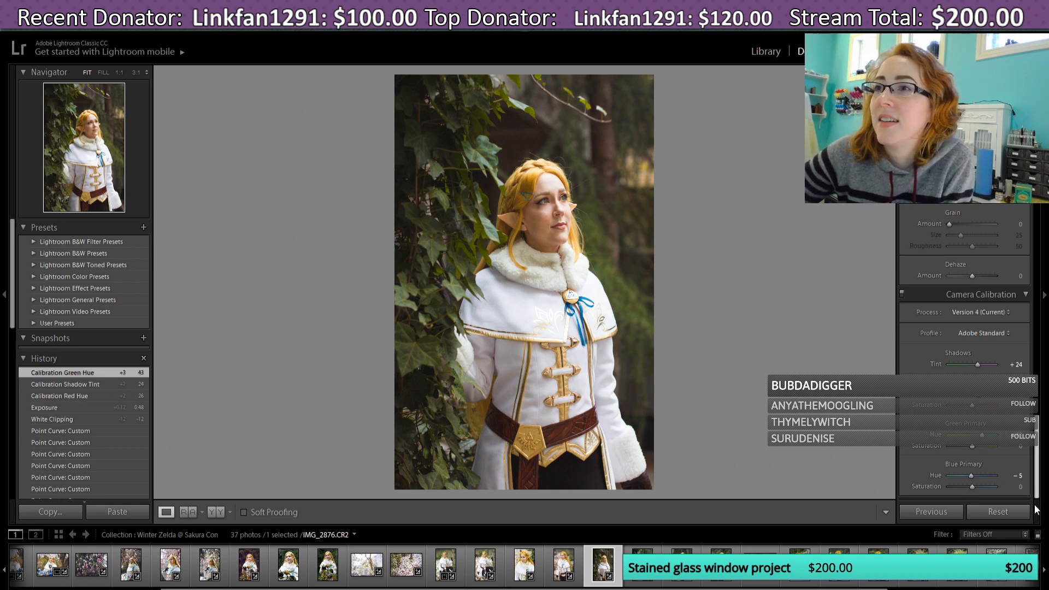
Step: Set the Saturation of the Orange color range to -4
{"action": "left_click_drag", "start_coordinate": [1038, 492], "coordinate": [1044, 355]}
{"action": "left_click", "coordinate": [976, 295]}
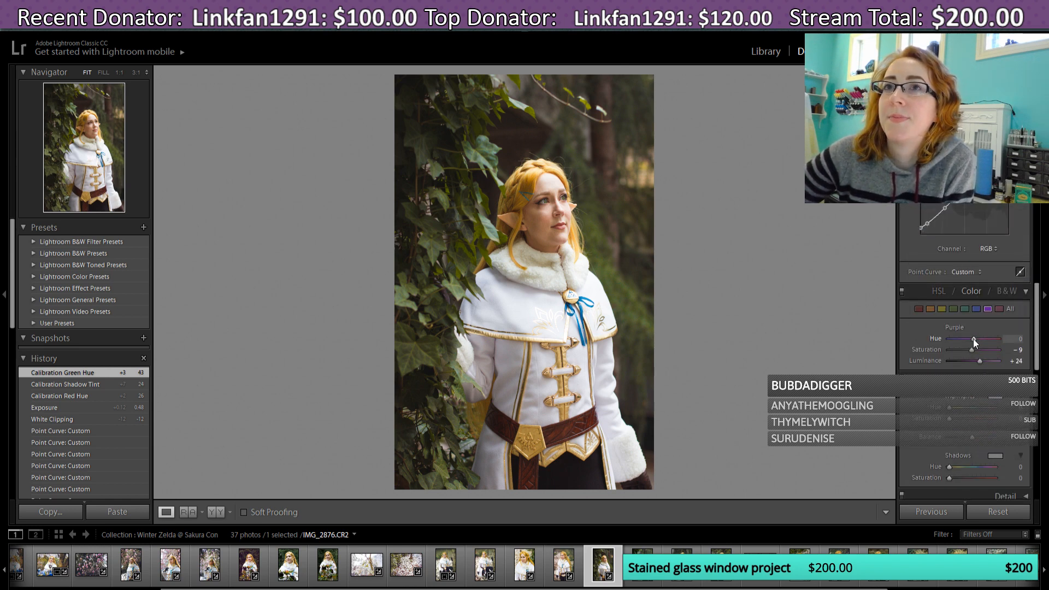
{"action": "left_click", "coordinate": [938, 310]}
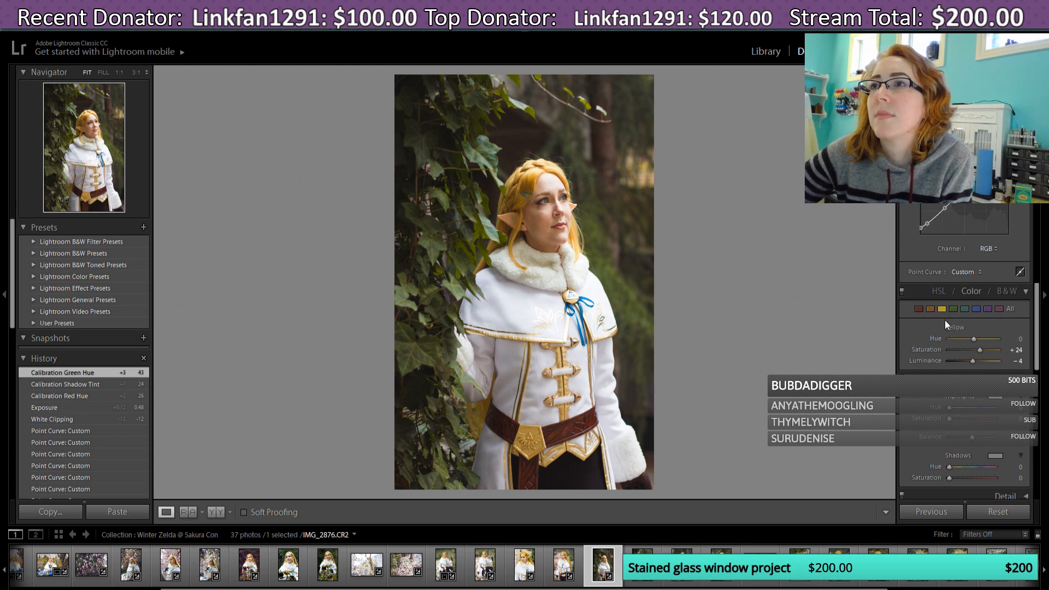
{"action": "left_click", "coordinate": [930, 309]}
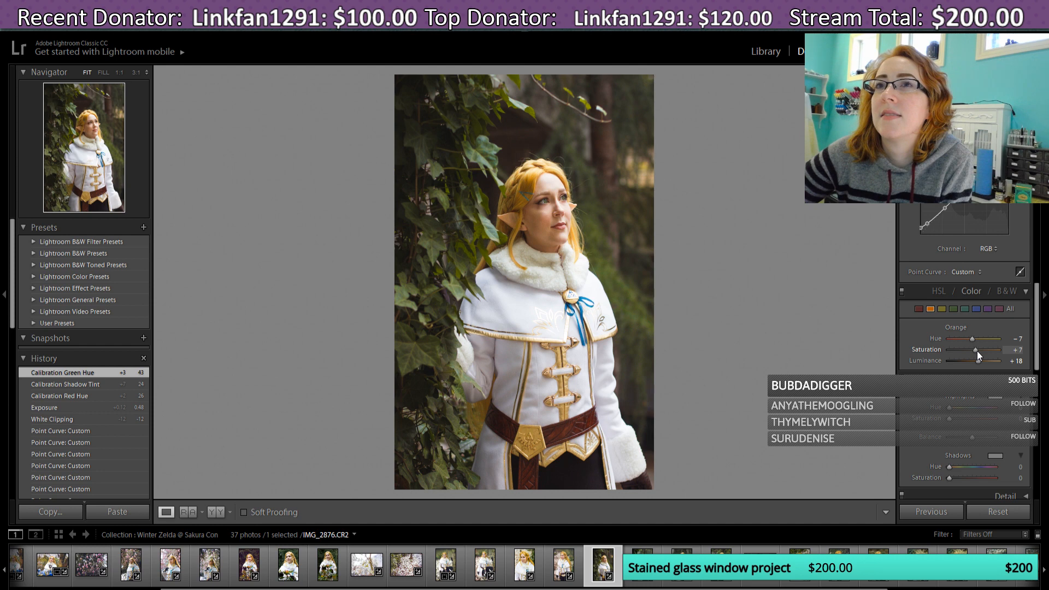
{"action": "left_click_drag", "start_coordinate": [977, 350], "coordinate": [972, 349]}
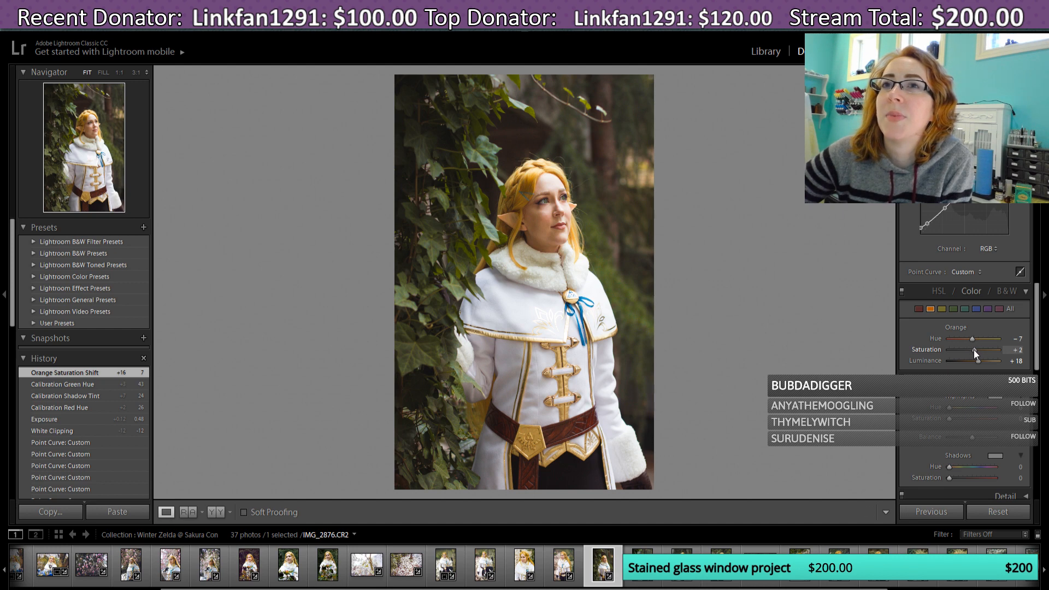
{"action": "left_click_drag", "start_coordinate": [975, 350], "coordinate": [973, 349]}
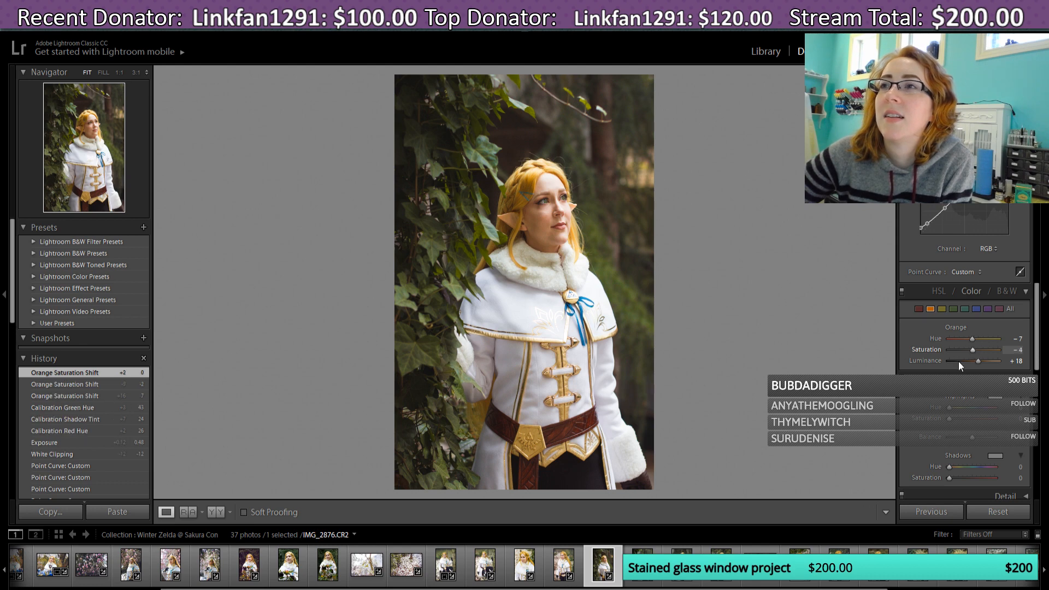
Step: Reset the Hue of the Magenta color range to 0
{"action": "left_click", "coordinate": [919, 310]}
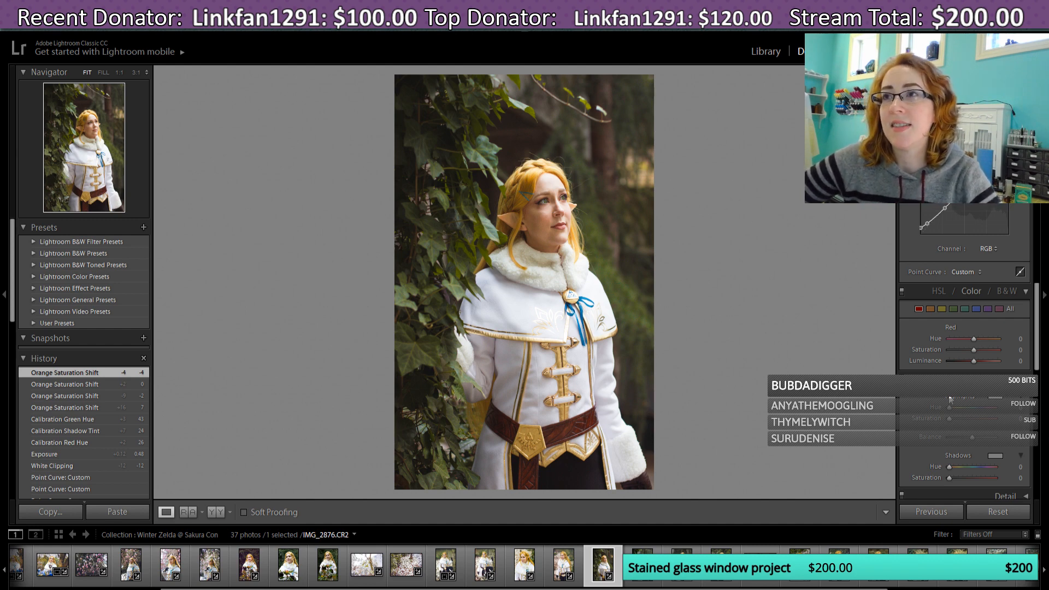
{"action": "left_click", "coordinate": [1000, 309]}
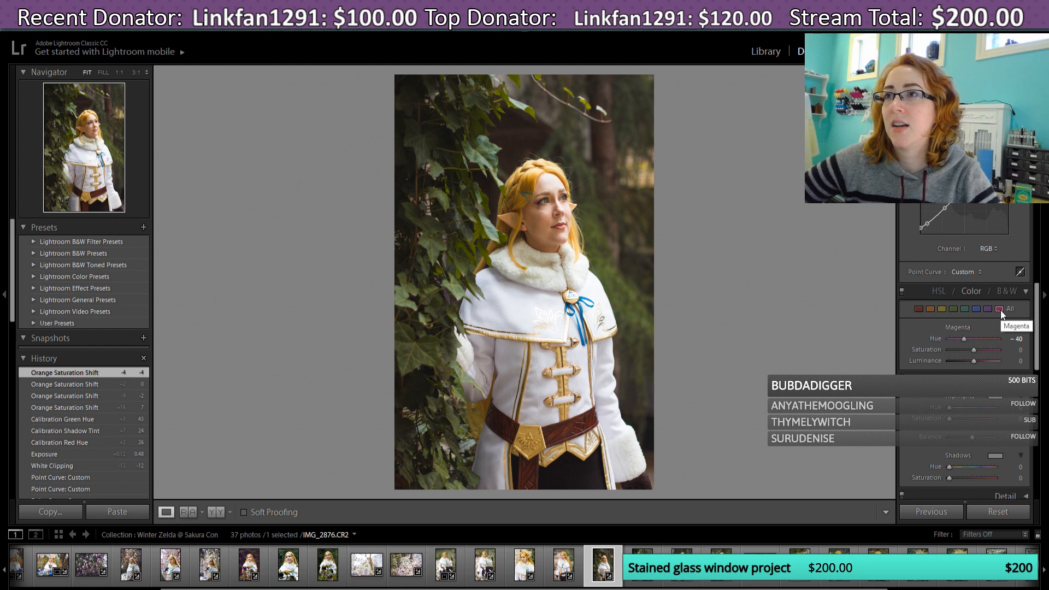
{"action": "mouse_move", "coordinate": [965, 339]}
{"action": "left_mouse_down"}
{"action": "mouse_move", "coordinate": [982, 341]}
{"action": "mouse_move", "coordinate": [972, 342]}
{"action": "left_mouse_up"}
{"action": "double_click", "coordinate": [972, 341]}
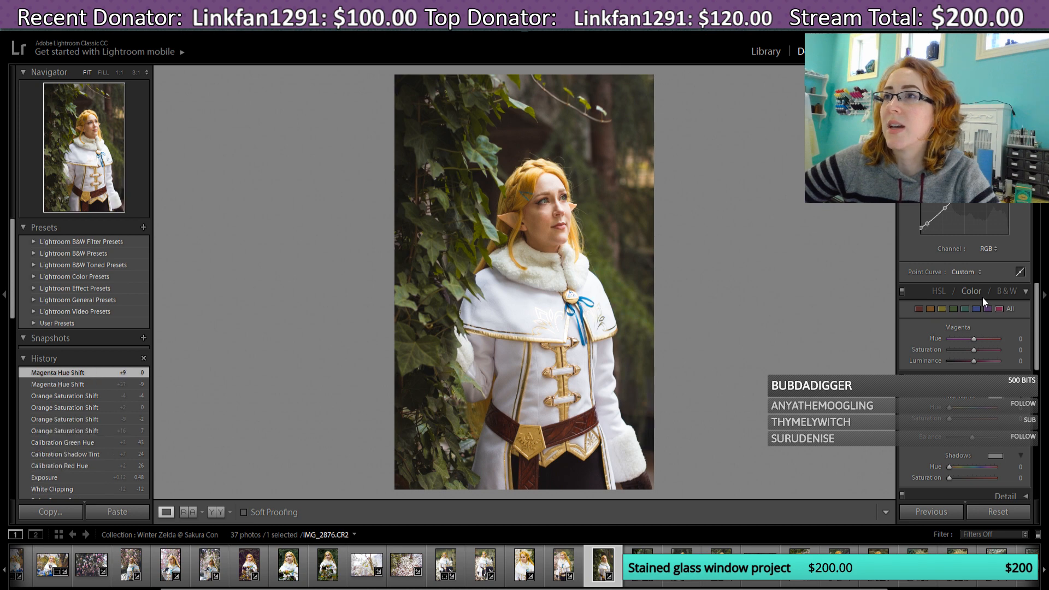
Step: Set the Hue of the Green color range to -51
{"action": "left_click", "coordinate": [988, 309]}
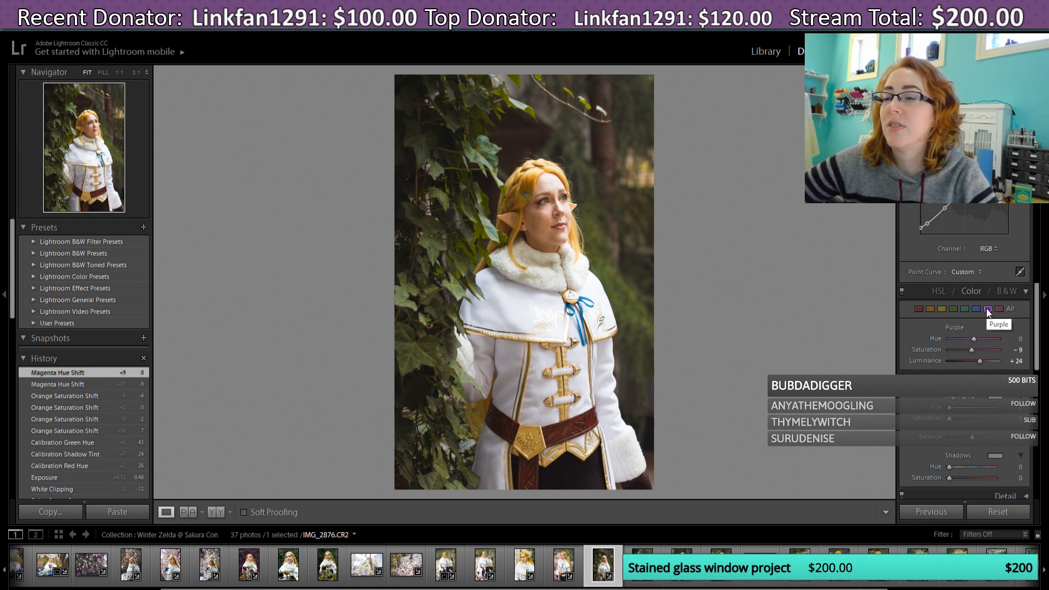
{"action": "left_click", "coordinate": [976, 310]}
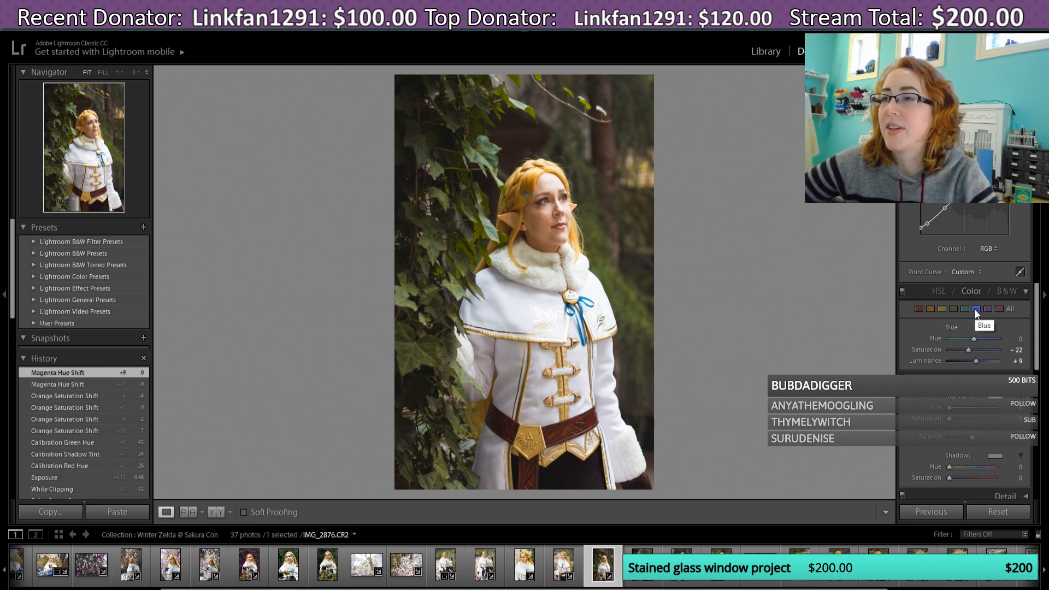
{"action": "left_click", "coordinate": [965, 310]}
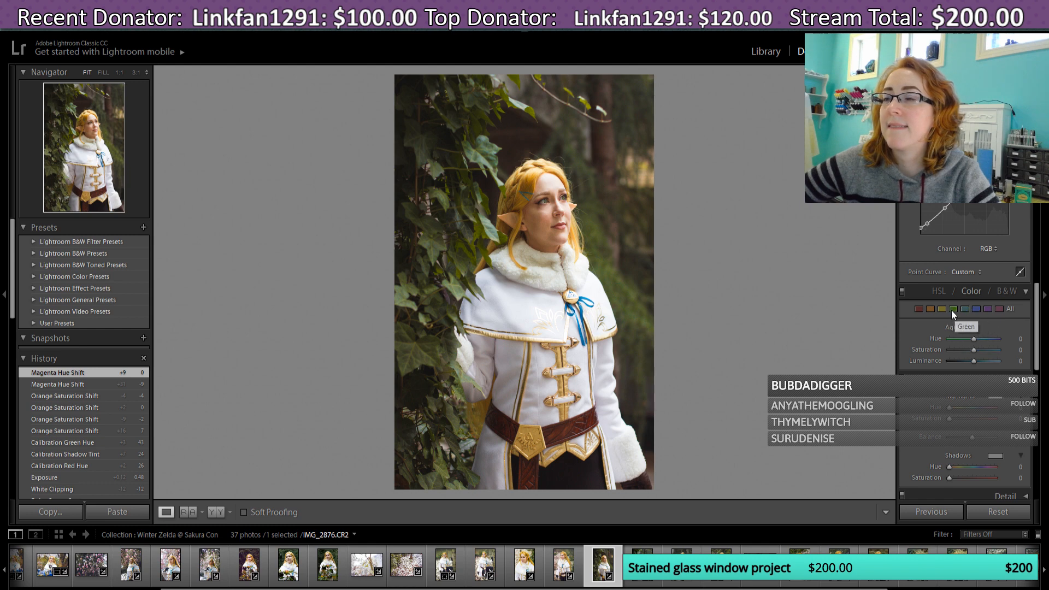
{"action": "left_click", "coordinate": [952, 310]}
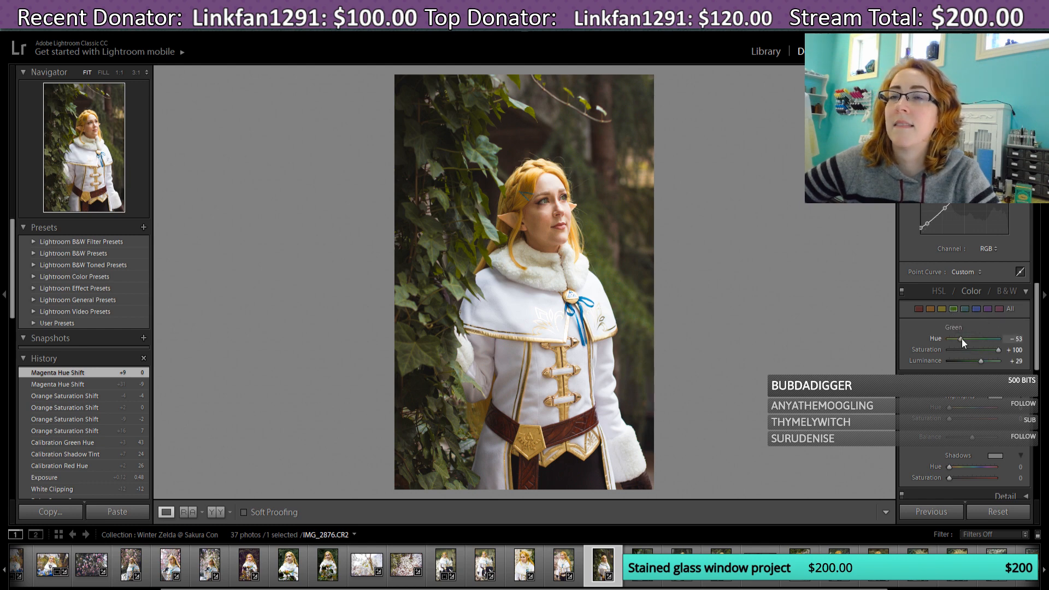
{"action": "mouse_move", "coordinate": [969, 340]}
{"action": "left_mouse_down"}
{"action": "mouse_move", "coordinate": [986, 340]}
{"action": "mouse_move", "coordinate": [920, 337]}
{"action": "mouse_move", "coordinate": [961, 348]}
{"action": "left_mouse_up"}
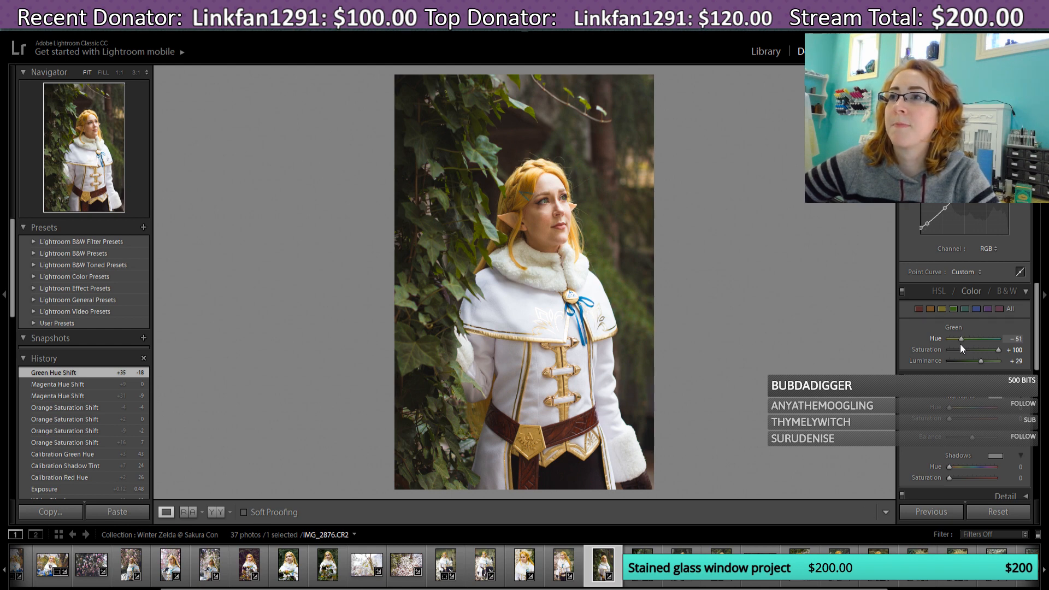
{"action": "left_click_drag", "start_coordinate": [959, 343], "coordinate": [959, 344]}
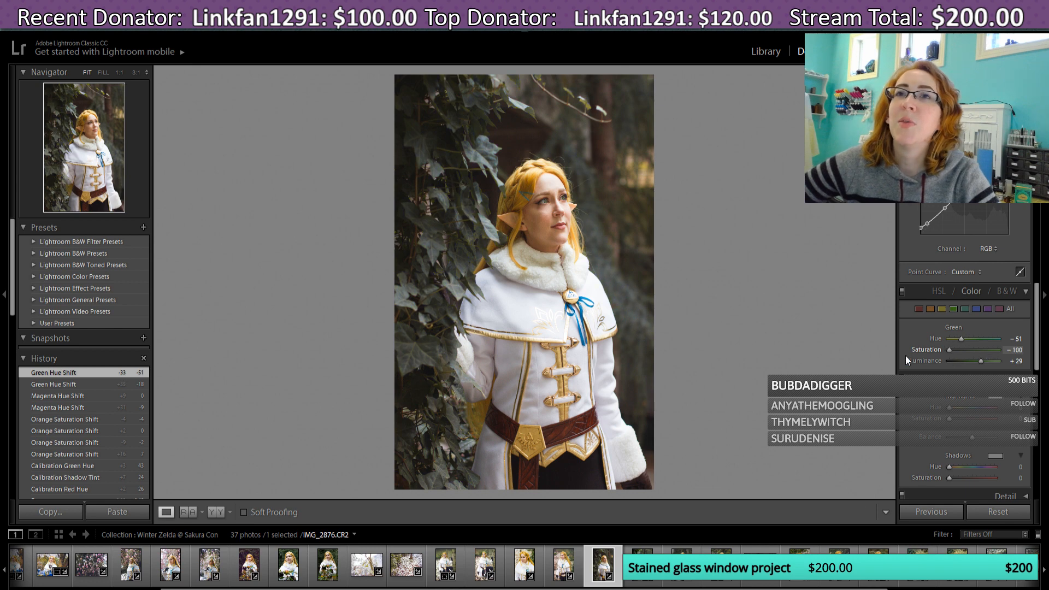
Step: Set the Green color range's Saturation to +100 and reset its Luminance to 0
{"action": "left_click_drag", "start_coordinate": [906, 355], "coordinate": [1018, 359]}
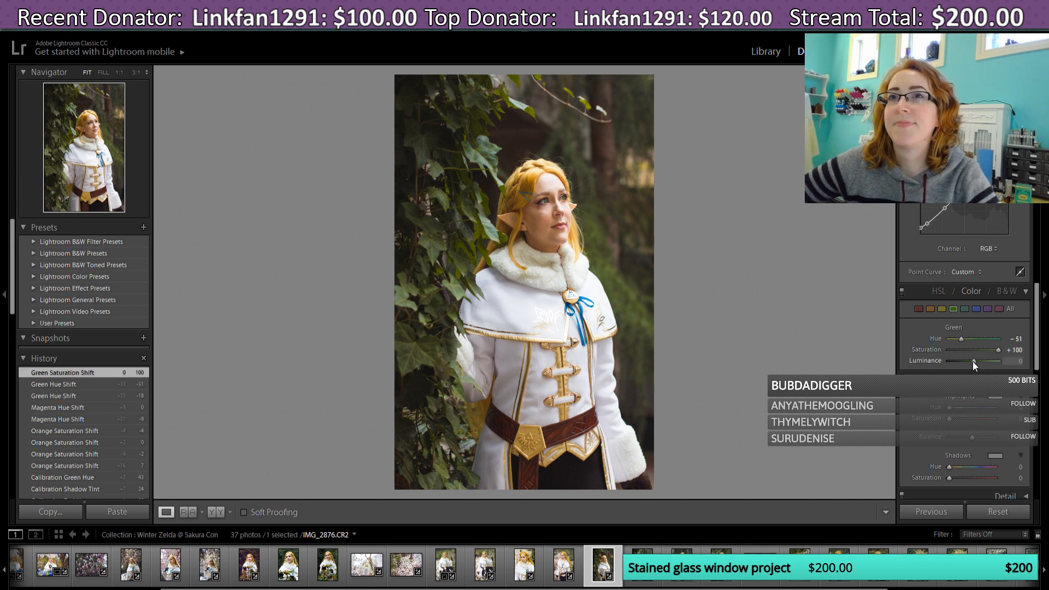
{"action": "left_click_drag", "start_coordinate": [973, 361], "coordinate": [956, 363]}
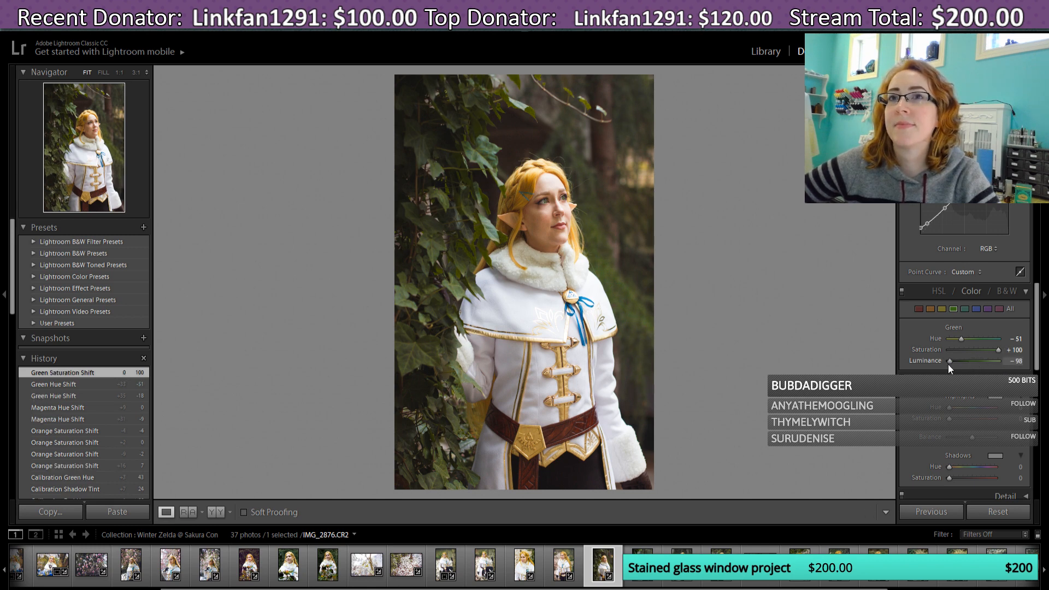
{"action": "left_click_drag", "start_coordinate": [949, 364], "coordinate": [975, 359]}
{"action": "double_click", "coordinate": [975, 359]}
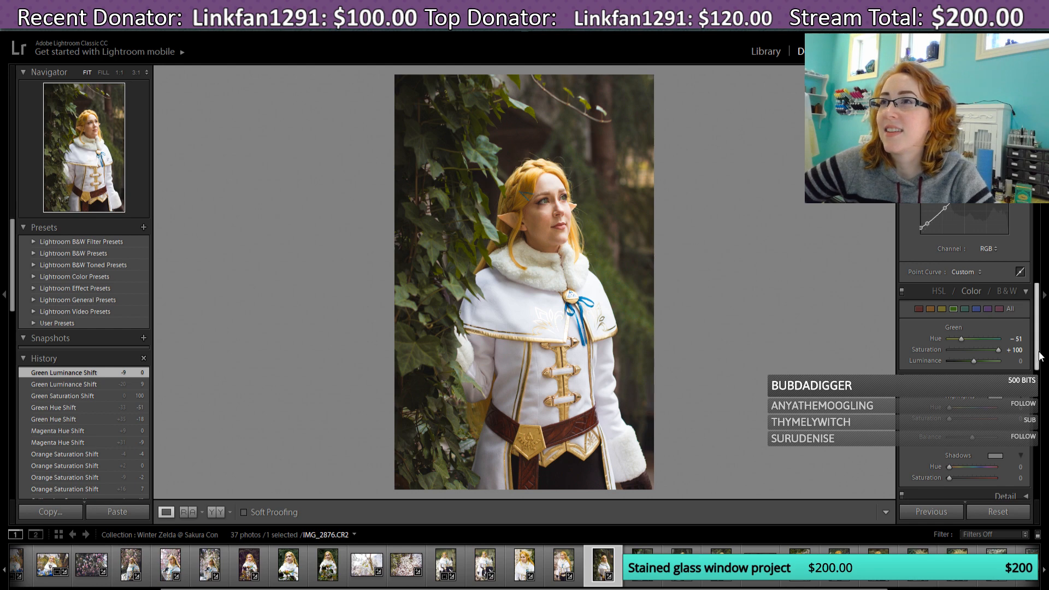
Step: Shift the RGB tone curve's upper shadow point and midtone point down along the curve toward the shadows
{"action": "scroll", "coordinate": [1037, 358], "scroll_direction": "down", "scroll_amount": 2}
{"action": "left_click_drag", "start_coordinate": [1037, 361], "coordinate": [1037, 434]}
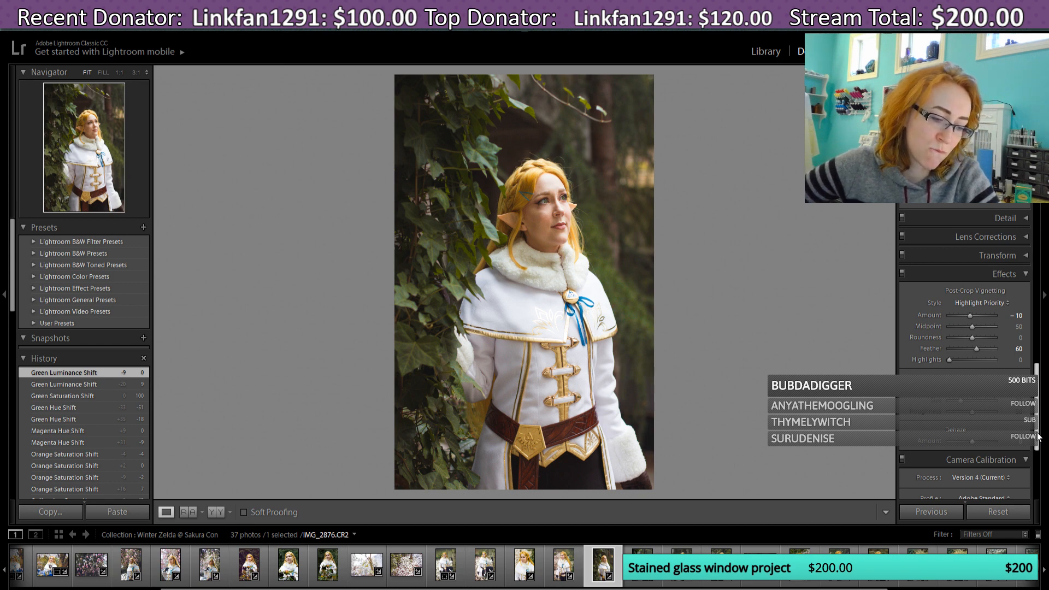
{"action": "left_click_drag", "start_coordinate": [1037, 433], "coordinate": [1039, 302]}
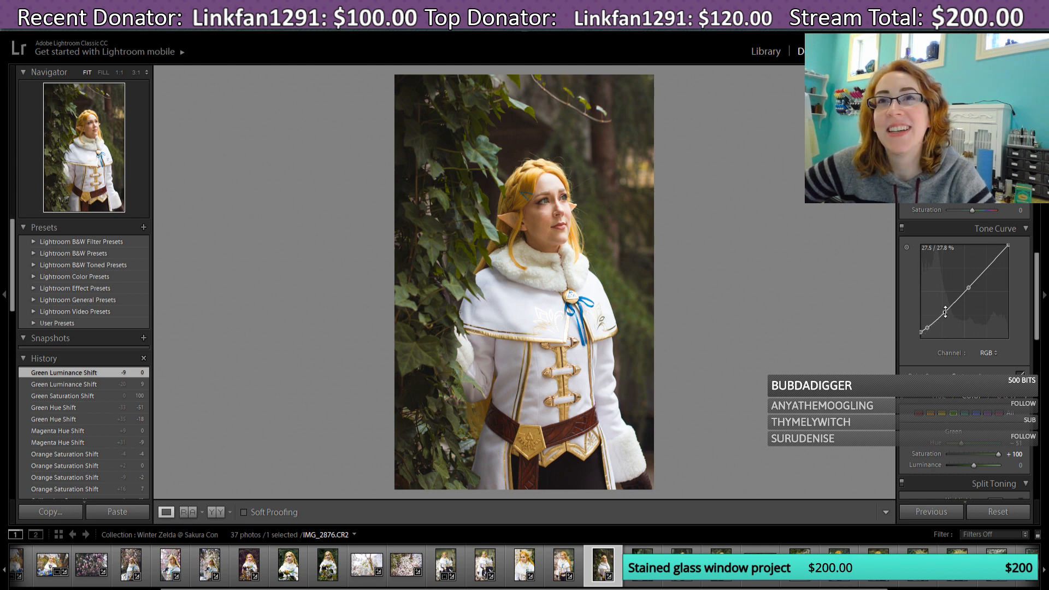
{"action": "left_click", "coordinate": [947, 313]}
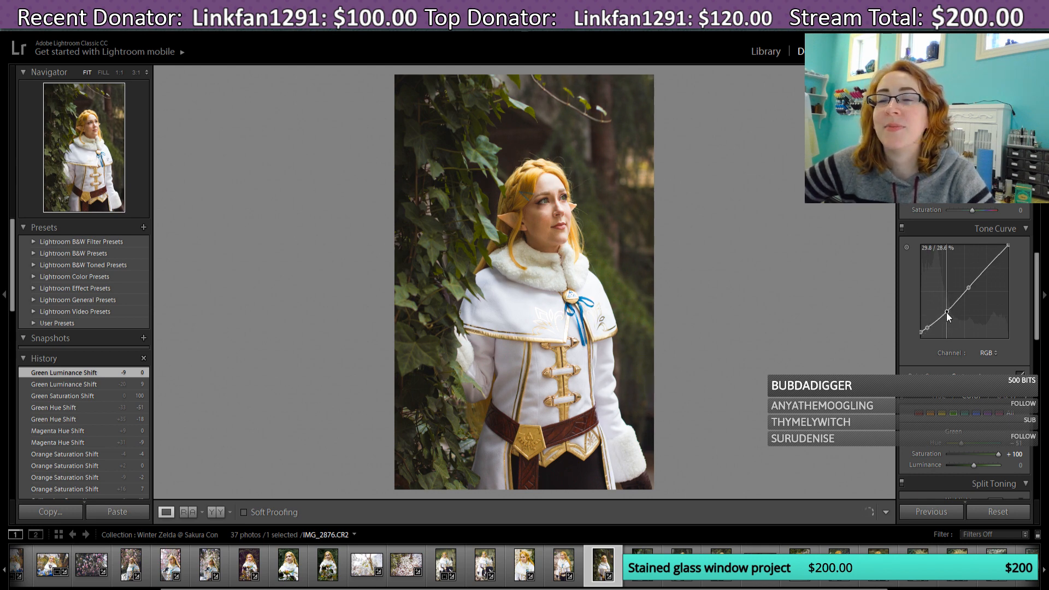
{"action": "left_click_drag", "start_coordinate": [947, 312], "coordinate": [961, 293]}
Step: Add a highlight point to the RGB tone curve at about 80 / 81 %
{"action": "left_click_drag", "start_coordinate": [993, 259], "coordinate": [992, 264]}
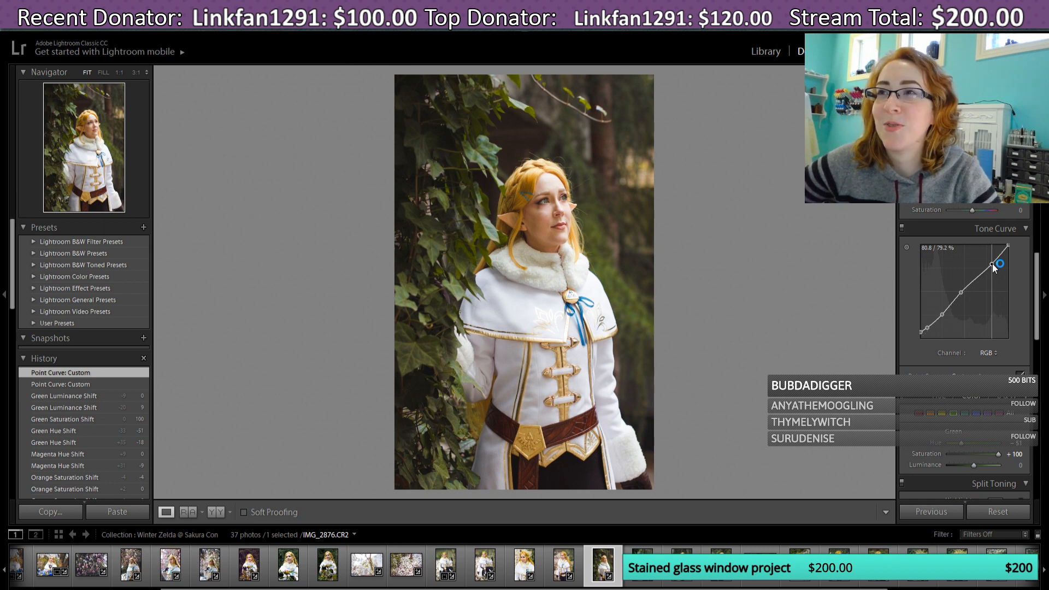
{"action": "left_click_drag", "start_coordinate": [992, 263], "coordinate": [992, 263]}
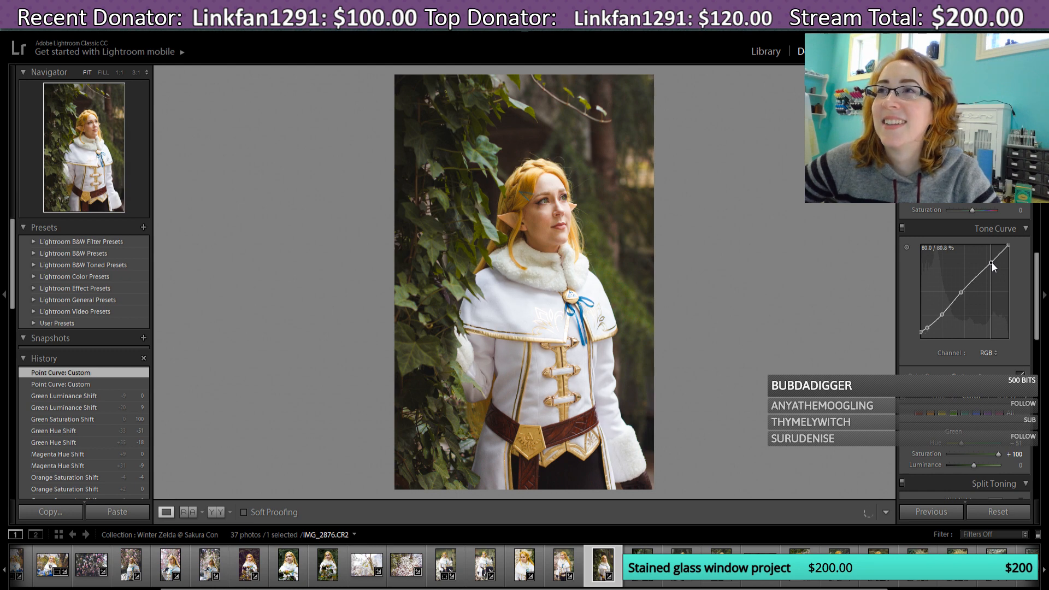
{"action": "left_click_drag", "start_coordinate": [991, 263], "coordinate": [992, 263]}
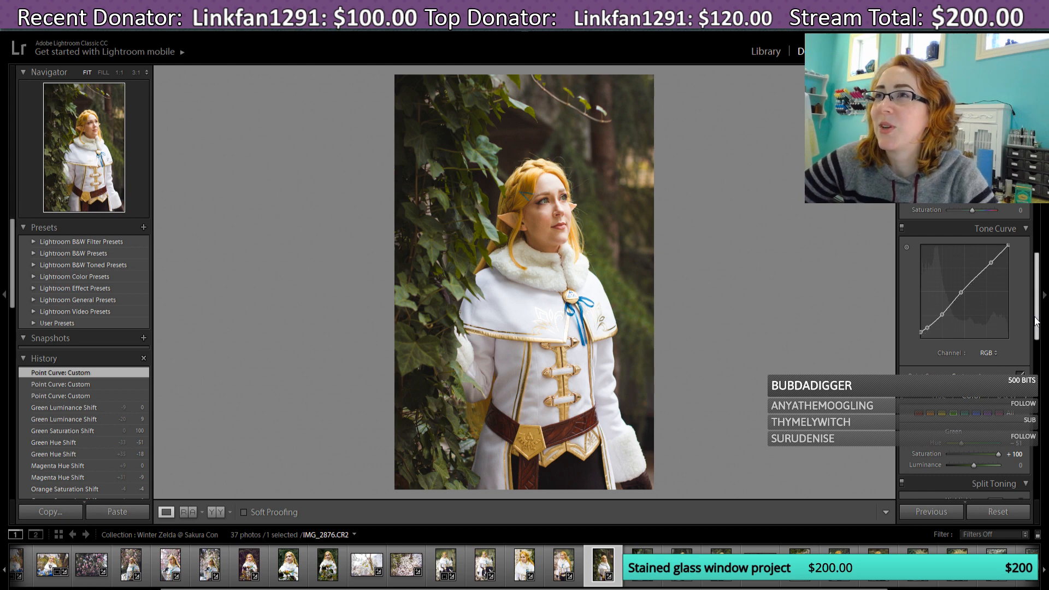
Step: In the tone curve's Blue channel, add a midtone anchor point and raise the black end point slightly
{"action": "left_click", "coordinate": [988, 353]}
{"action": "left_click", "coordinate": [958, 380]}
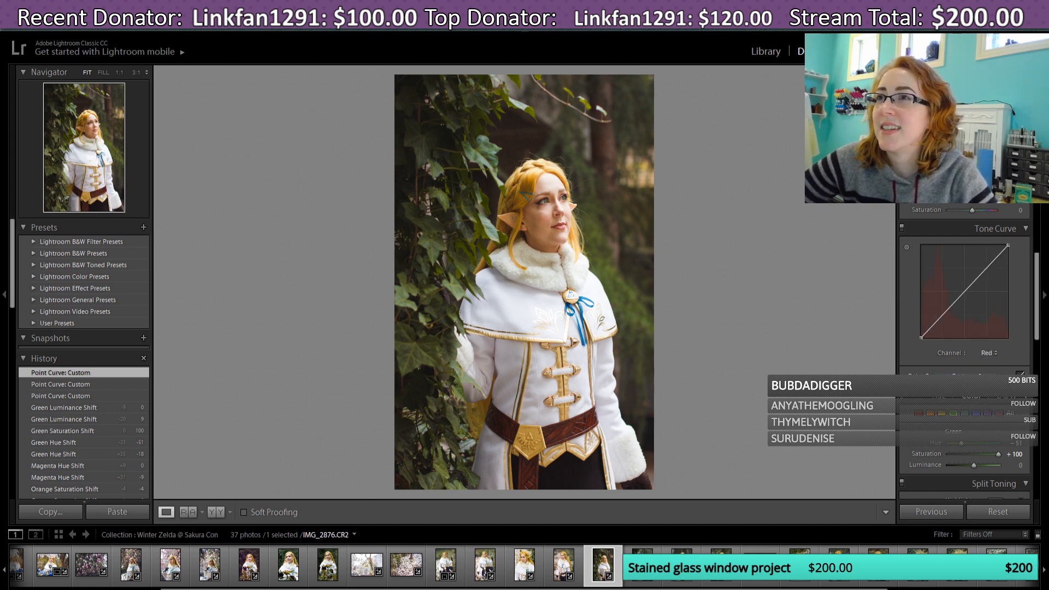
{"action": "left_click", "coordinate": [995, 353]}
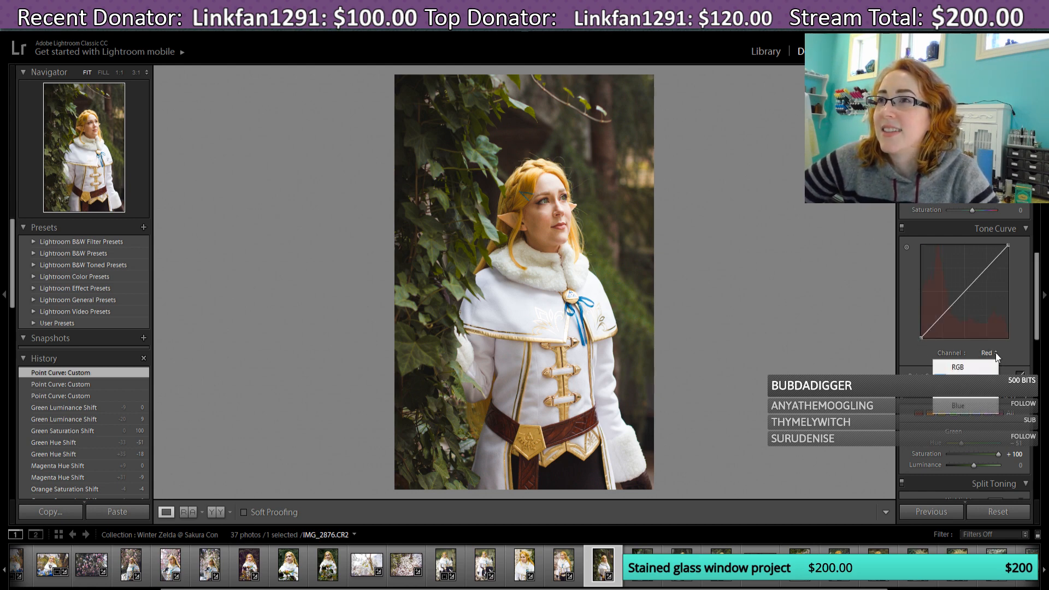
{"action": "left_click", "coordinate": [983, 393]}
{"action": "left_click", "coordinate": [987, 353]}
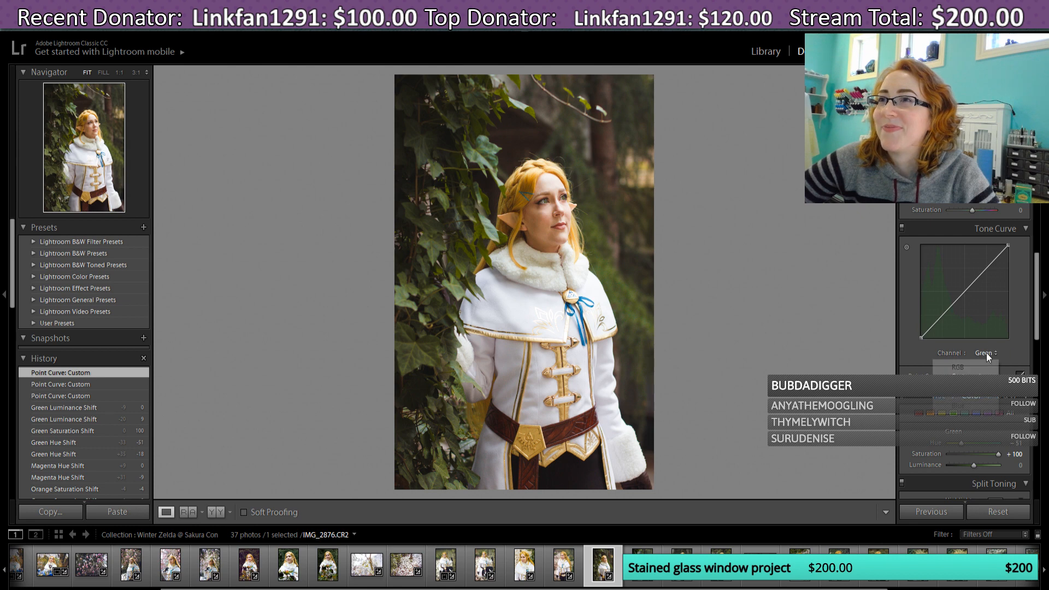
{"action": "left_click", "coordinate": [976, 407]}
{"action": "left_click_drag", "start_coordinate": [921, 339], "coordinate": [909, 324]}
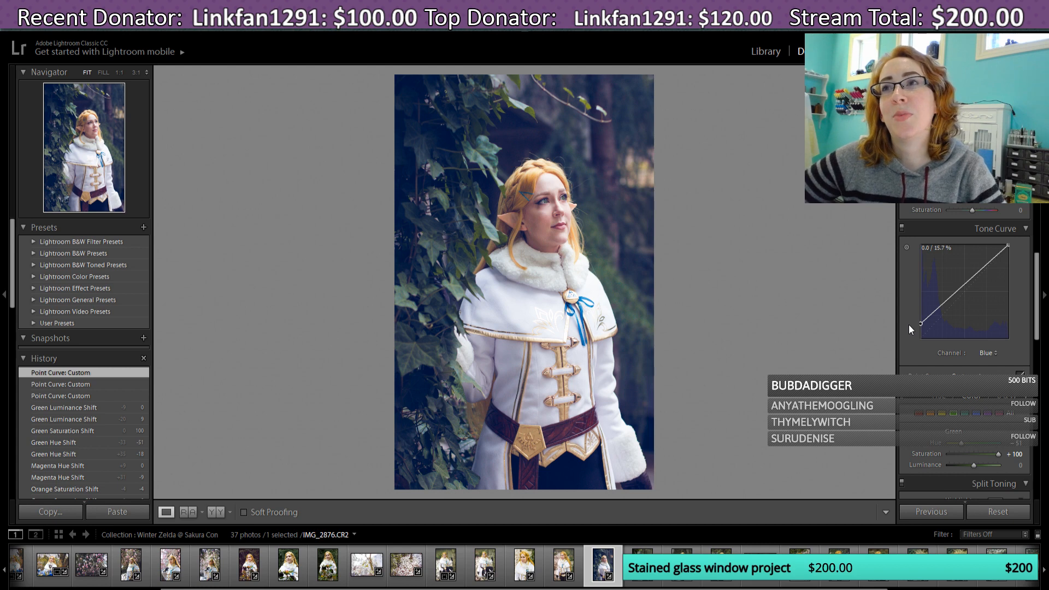
{"action": "mouse_move", "coordinate": [908, 326]}
{"action": "left_mouse_down"}
{"action": "mouse_move", "coordinate": [898, 352]}
{"action": "mouse_move", "coordinate": [903, 327]}
{"action": "mouse_move", "coordinate": [901, 339]}
{"action": "left_mouse_up"}
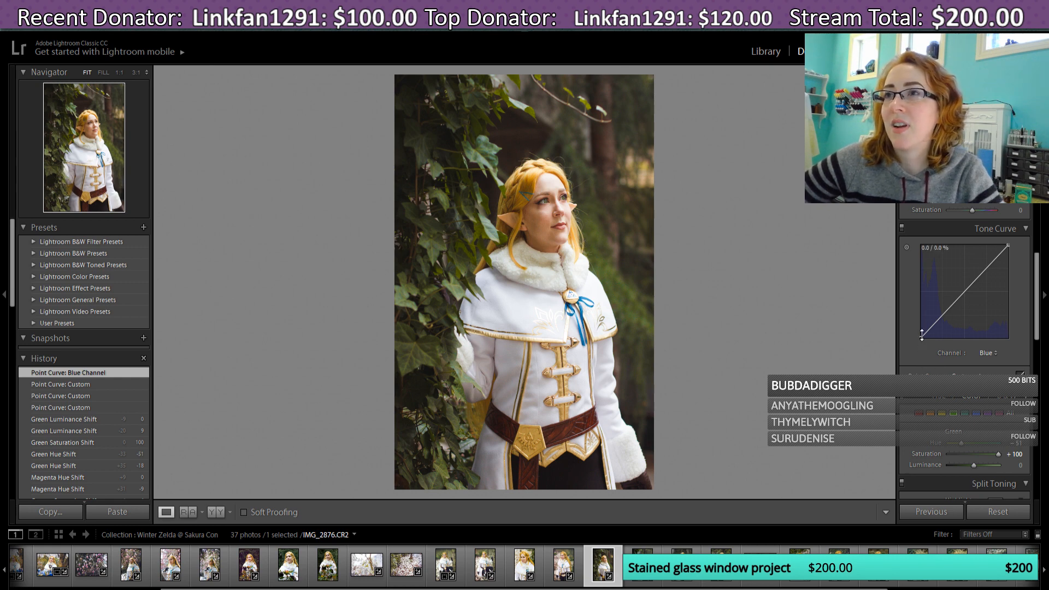
{"action": "left_click_drag", "start_coordinate": [920, 338], "coordinate": [914, 333]}
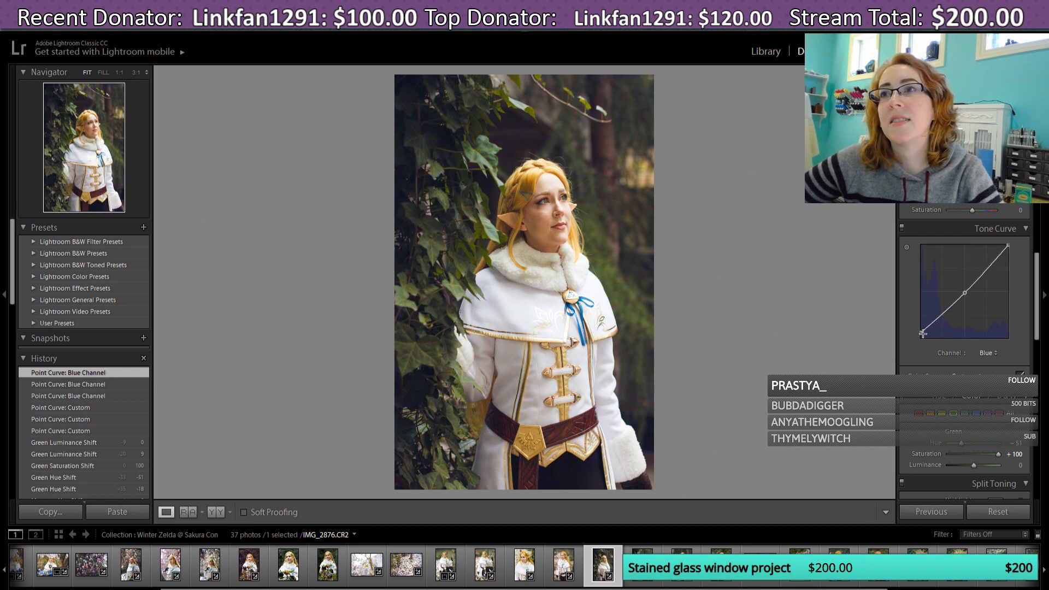
{"action": "left_click_drag", "start_coordinate": [920, 332], "coordinate": [920, 329]}
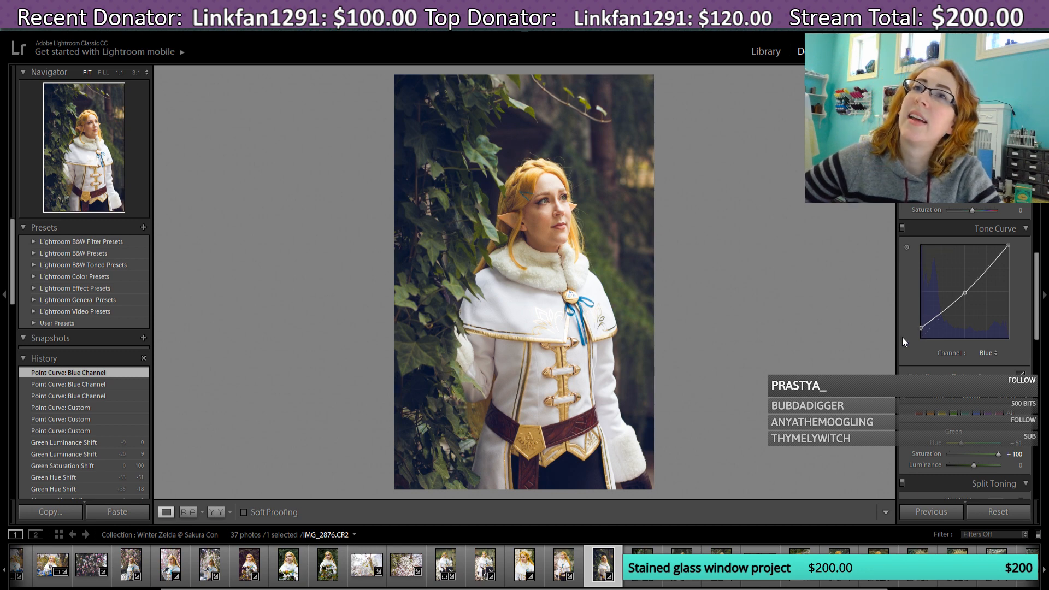
Step: Lower the Blue channel's midtone point to about 48 / 46 % and add a midtone anchor point to the Green channel's curve
{"action": "left_click_drag", "start_coordinate": [962, 293], "coordinate": [963, 293]}
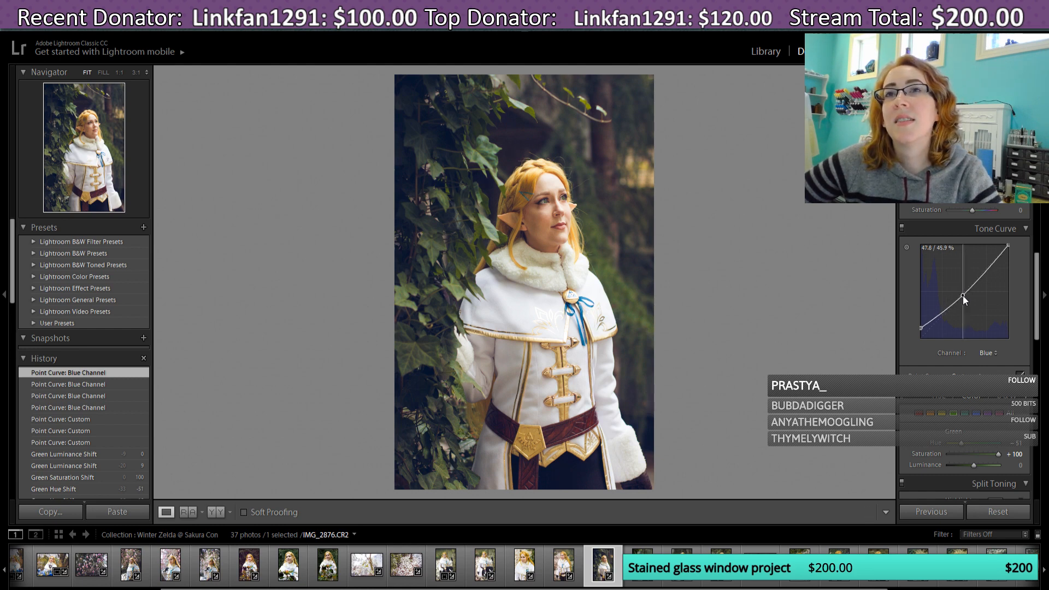
{"action": "left_click_drag", "start_coordinate": [963, 296], "coordinate": [963, 297]}
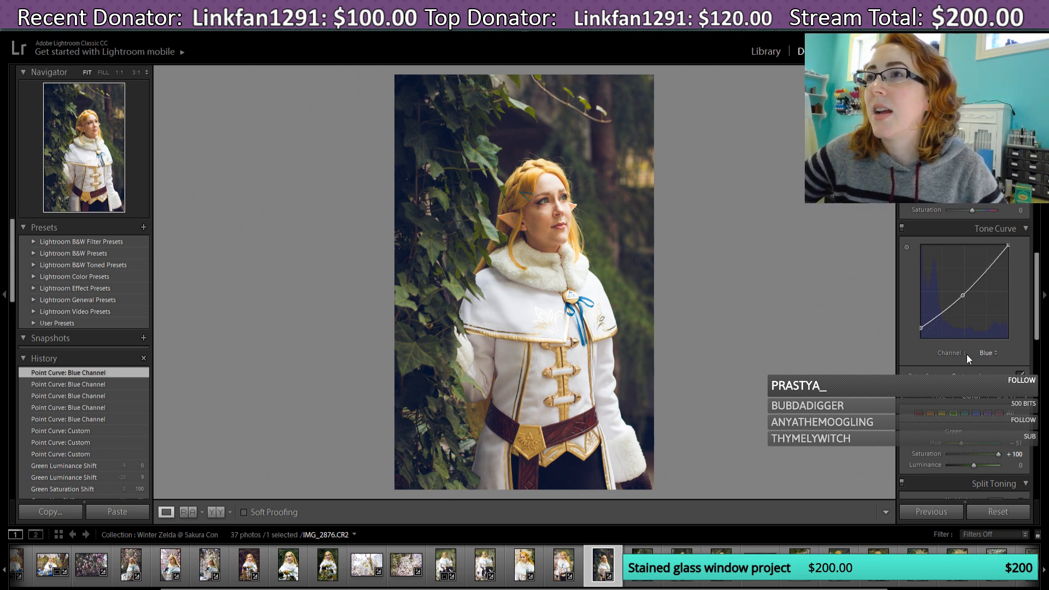
{"action": "left_click", "coordinate": [991, 352]}
{"action": "left_click", "coordinate": [967, 386]}
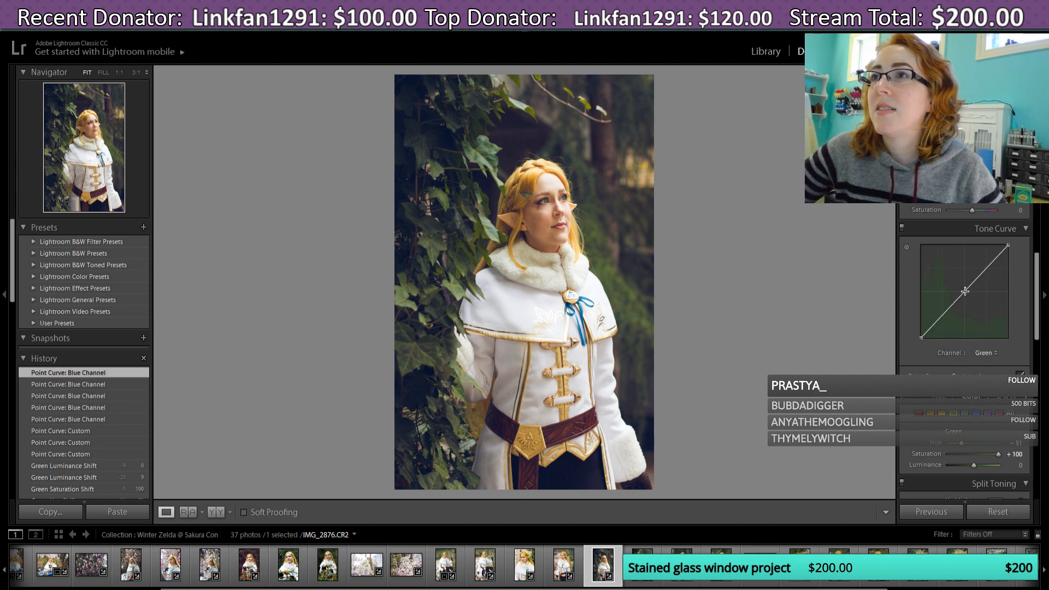
{"action": "left_click", "coordinate": [964, 292]}
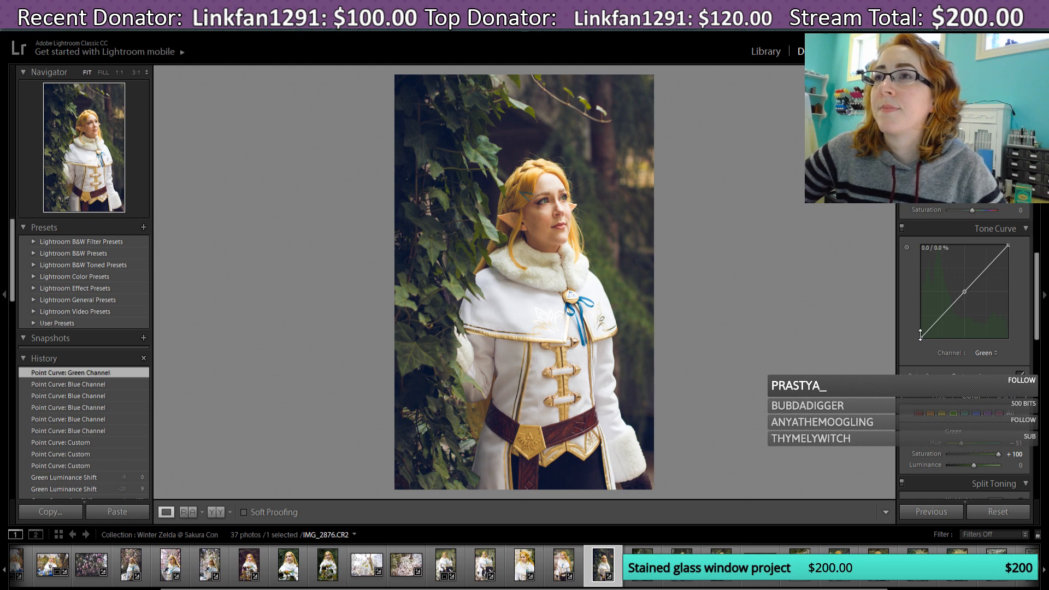
{"action": "left_click_drag", "start_coordinate": [921, 337], "coordinate": [920, 334]}
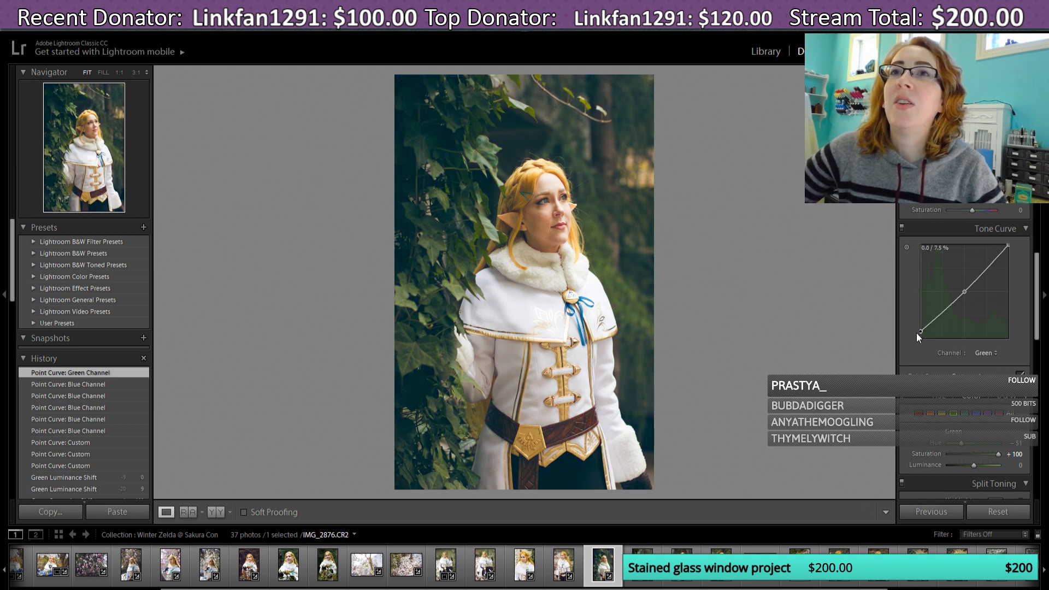
{"action": "mouse_move", "coordinate": [914, 334]}
{"action": "left_mouse_down"}
{"action": "mouse_move", "coordinate": [930, 327]}
{"action": "mouse_move", "coordinate": [923, 350]}
{"action": "left_mouse_up"}
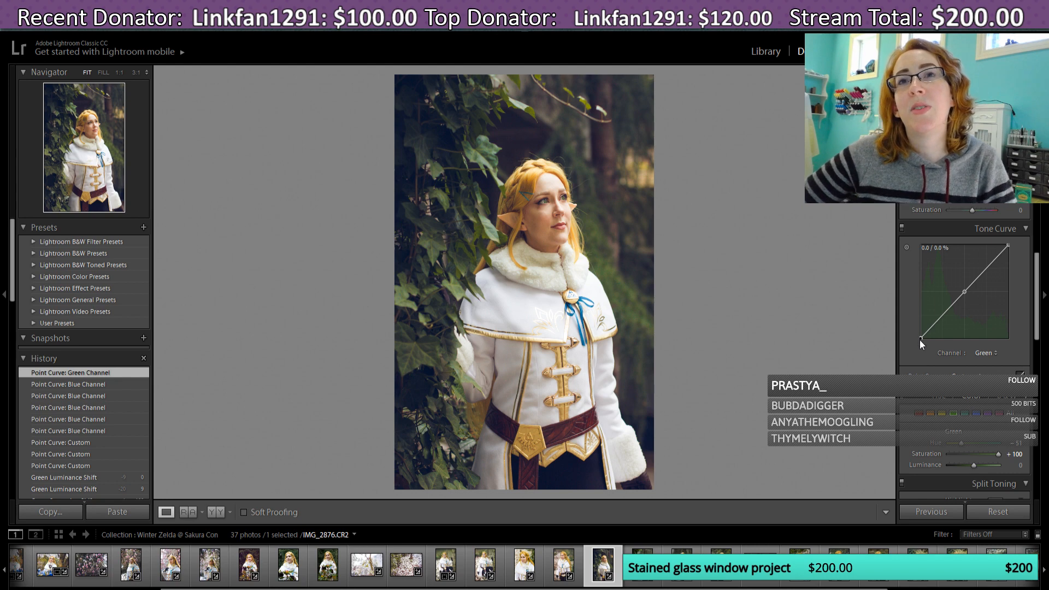
{"action": "left_click", "coordinate": [920, 339]}
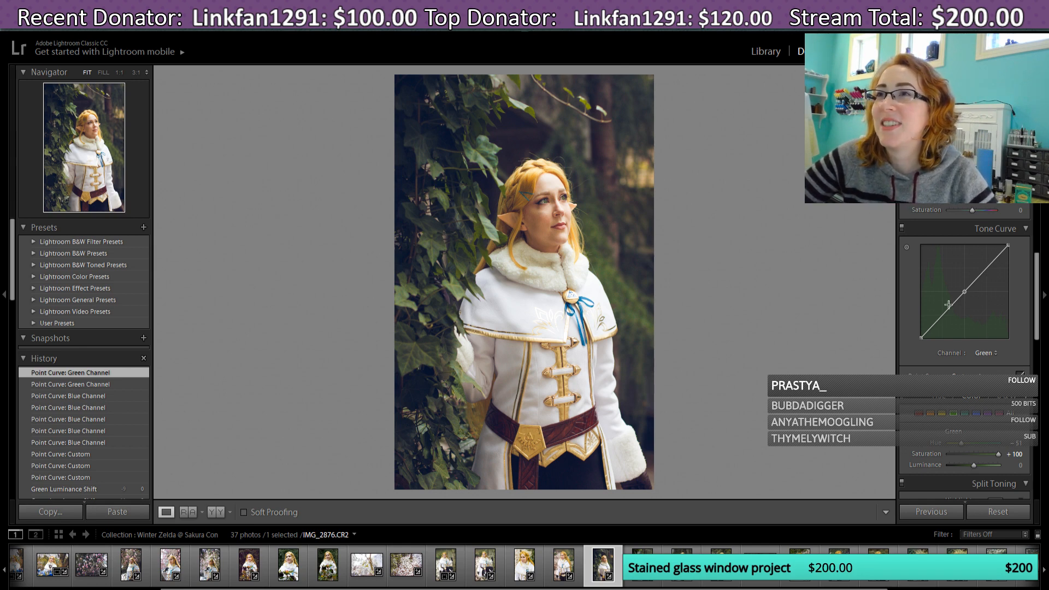
Step: In the tone curve's Red channel, move the black end point to about 18 / 18 %
{"action": "left_click", "coordinate": [993, 352]}
{"action": "left_click", "coordinate": [964, 372]}
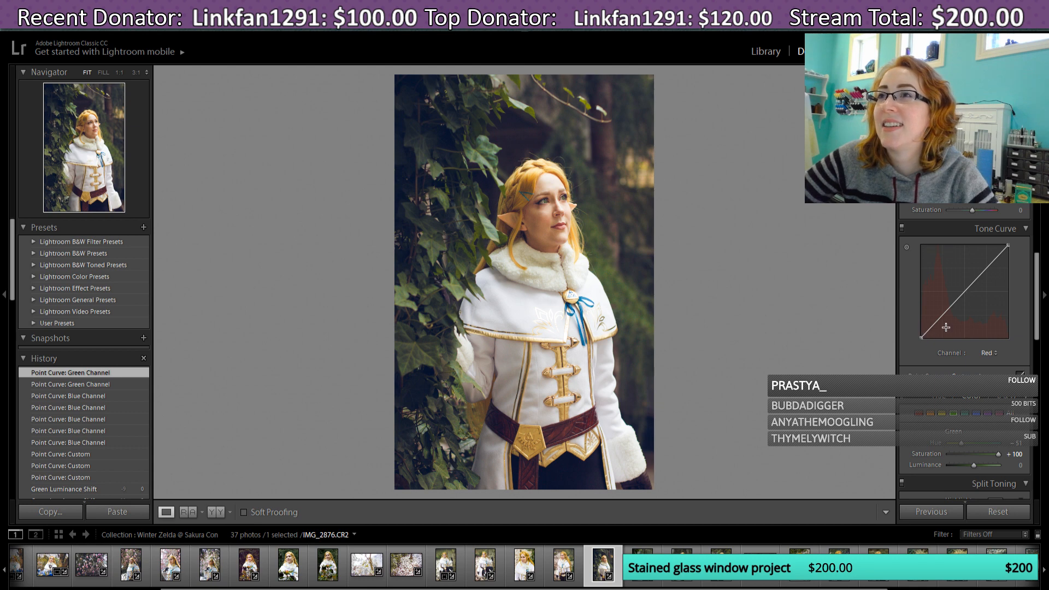
{"action": "mouse_move", "coordinate": [920, 335]}
{"action": "left_mouse_down"}
{"action": "mouse_move", "coordinate": [931, 341]}
{"action": "mouse_move", "coordinate": [915, 336]}
{"action": "left_mouse_up"}
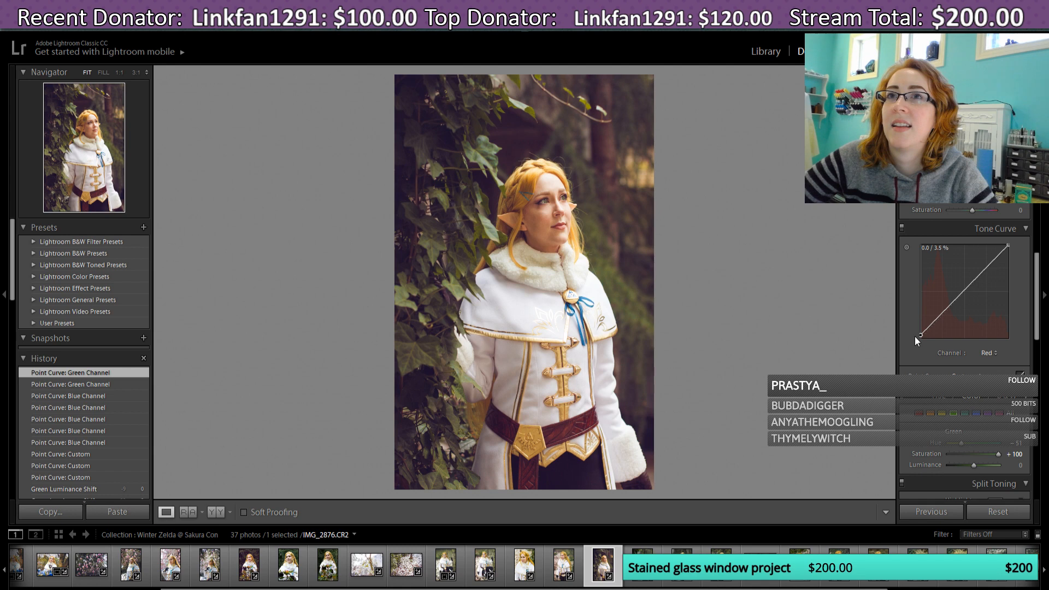
{"action": "left_click_drag", "start_coordinate": [914, 336], "coordinate": [939, 319]}
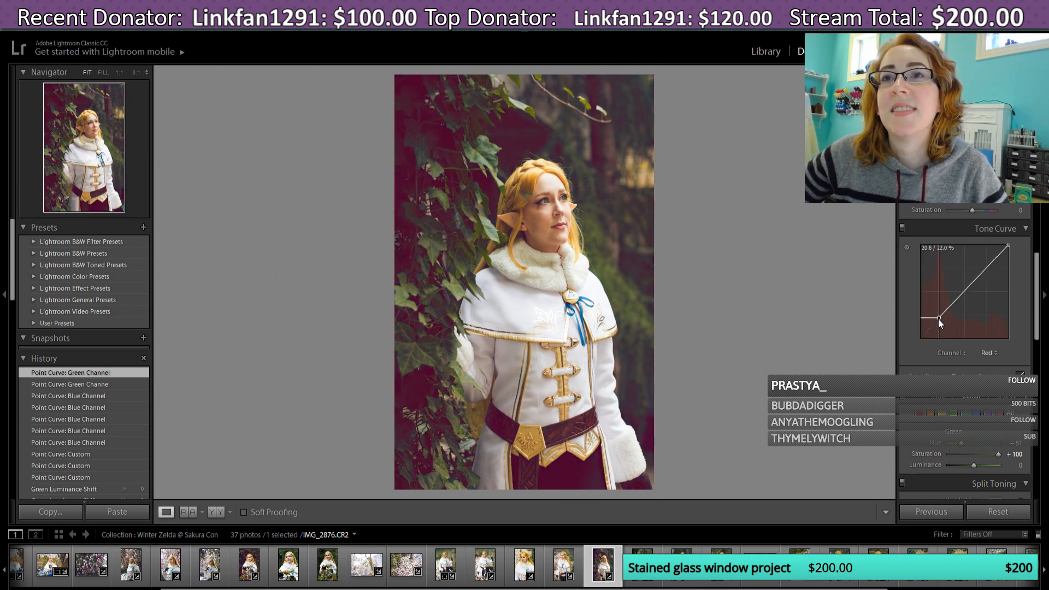
{"action": "left_click_drag", "start_coordinate": [939, 319], "coordinate": [912, 355]}
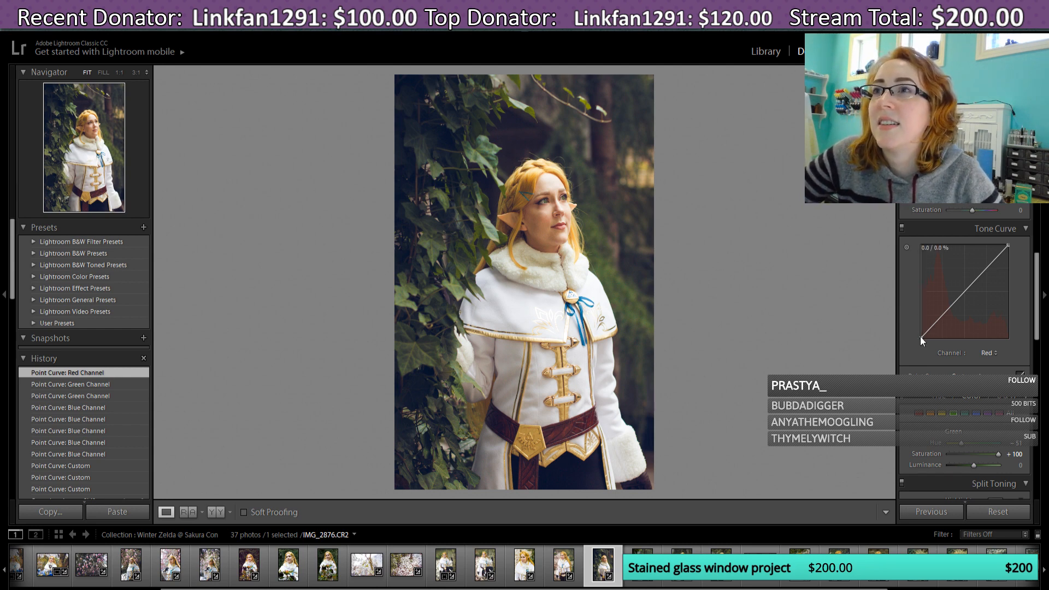
{"action": "left_click_drag", "start_coordinate": [921, 338], "coordinate": [939, 320]}
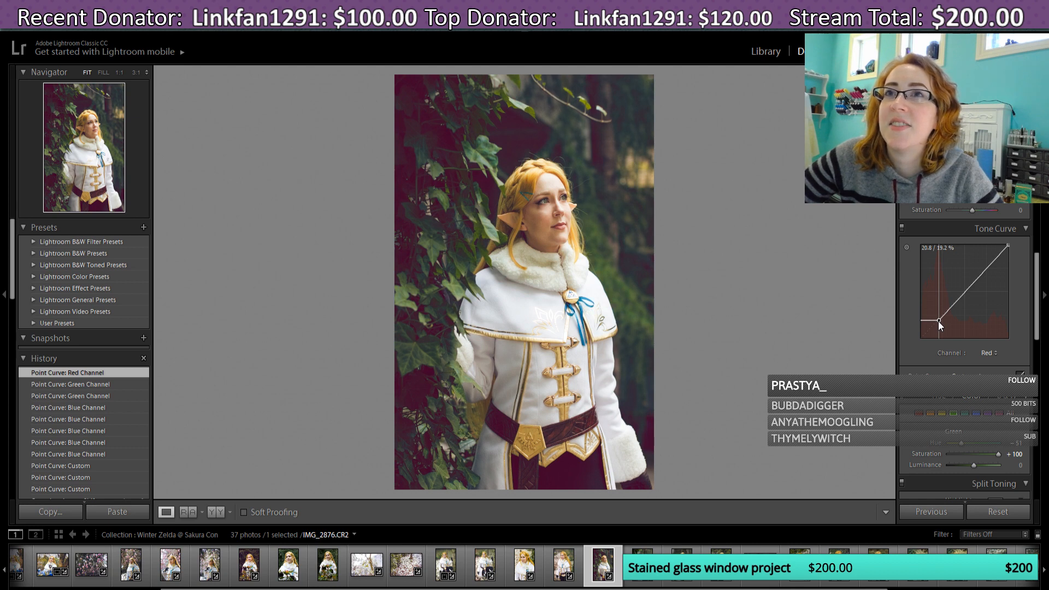
{"action": "mouse_move", "coordinate": [939, 320]}
{"action": "left_mouse_down"}
{"action": "mouse_move", "coordinate": [914, 343]}
{"action": "mouse_move", "coordinate": [939, 319]}
{"action": "left_mouse_up"}
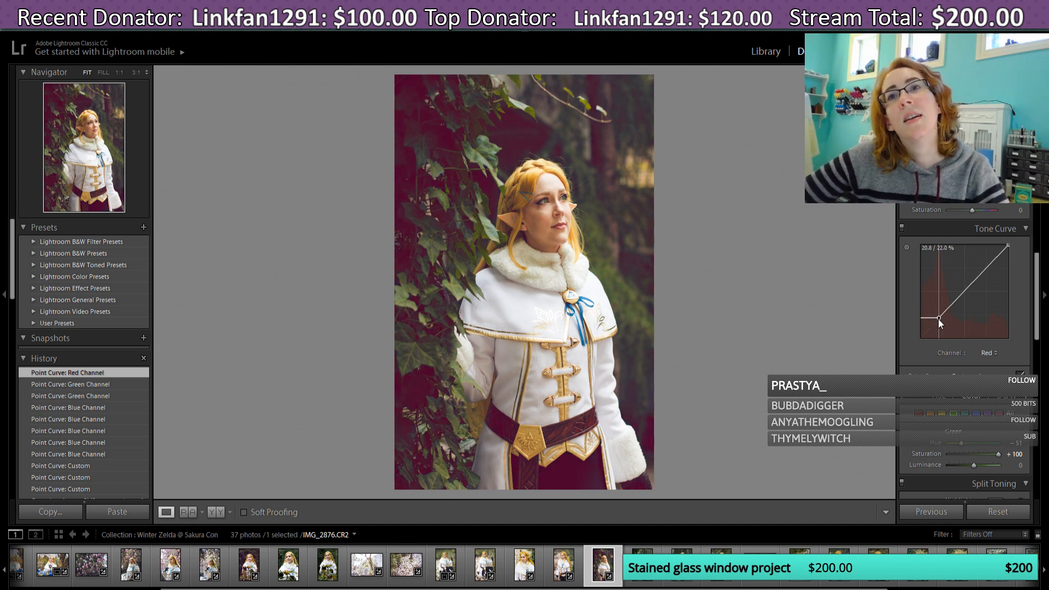
{"action": "left_click_drag", "start_coordinate": [938, 320], "coordinate": [937, 323]}
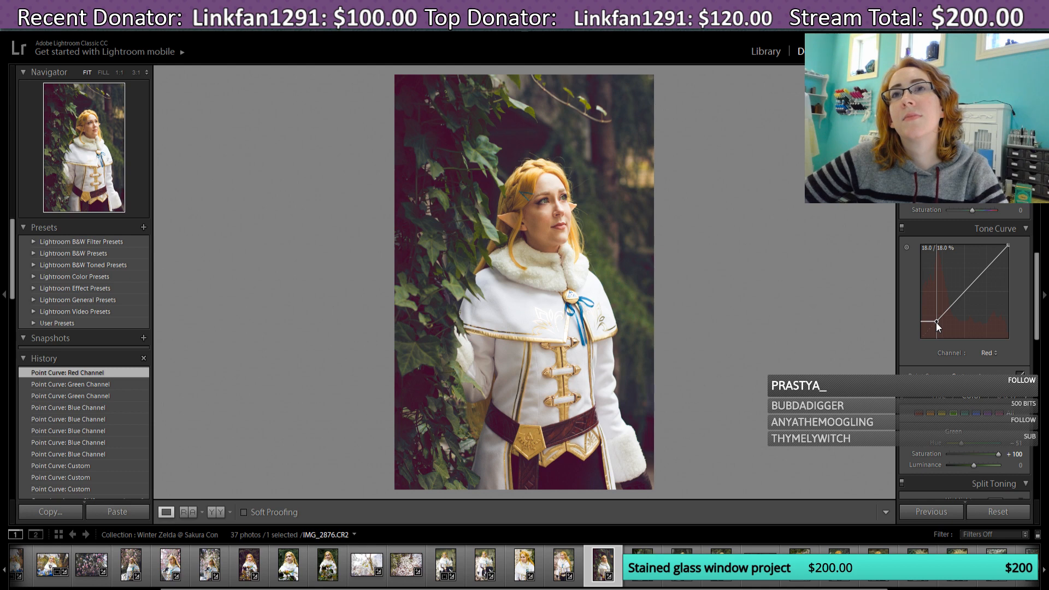
{"action": "left_click_drag", "start_coordinate": [937, 323], "coordinate": [937, 323]}
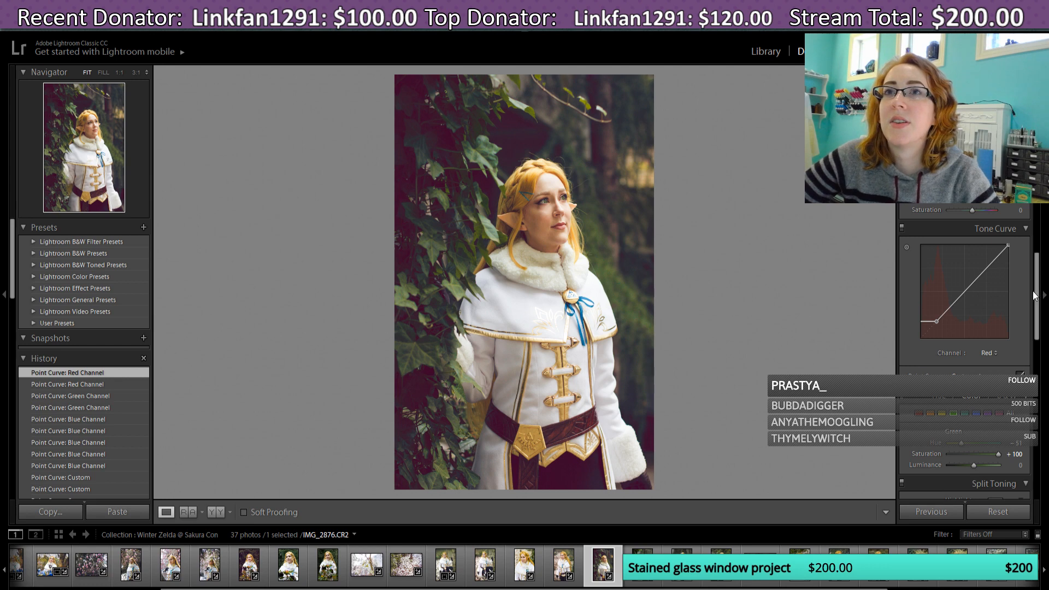
Step: Delete all existing Adjustment Brush edits on the hair, face and fur collar
{"action": "scroll", "coordinate": [1038, 296], "scroll_direction": "up", "scroll_amount": 5}
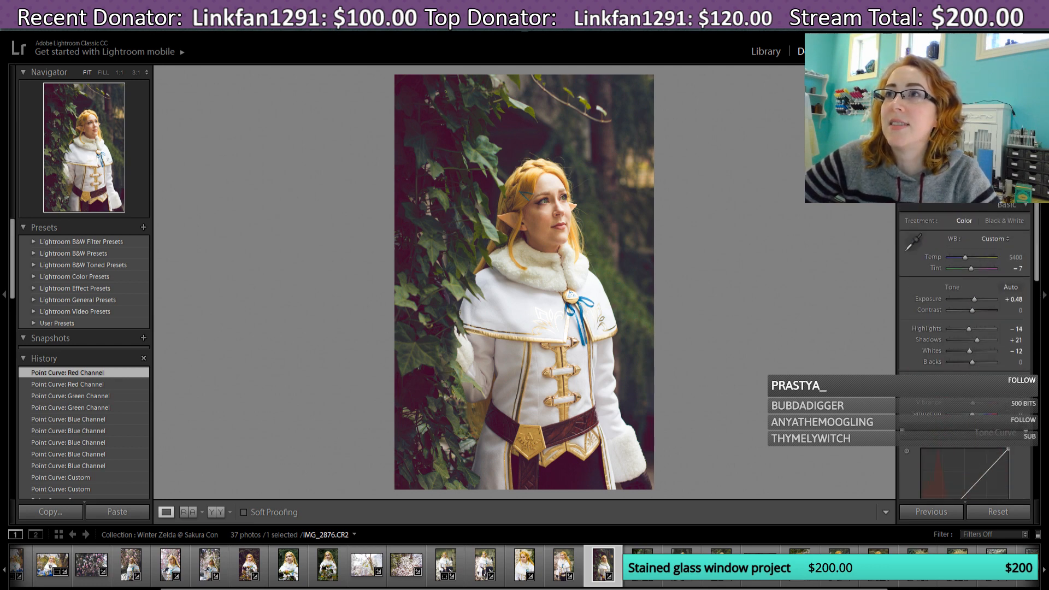
{"action": "key", "text": "k"}
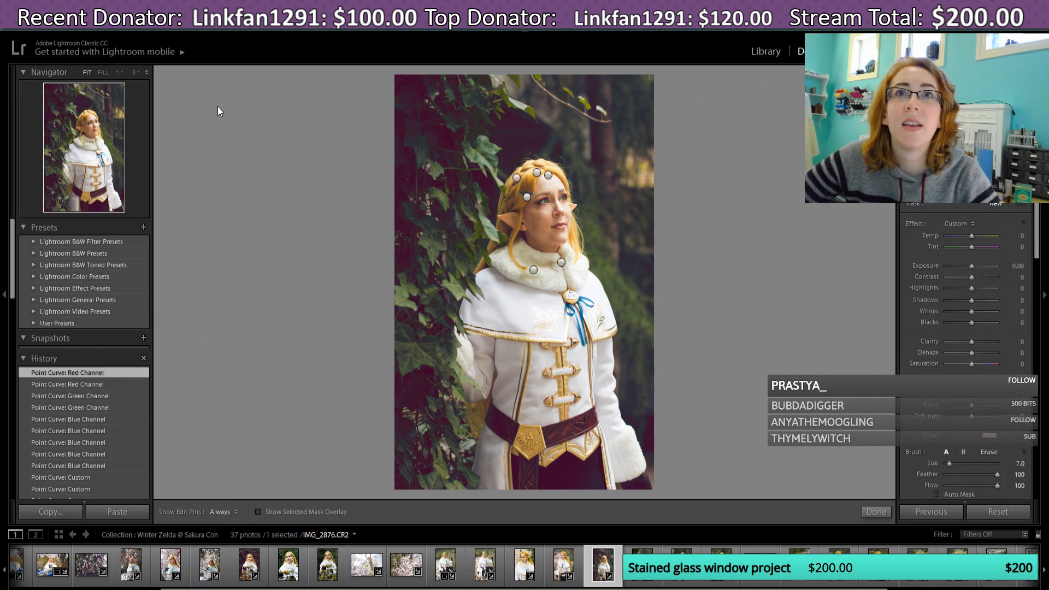
{"action": "left_click", "coordinate": [548, 175]}
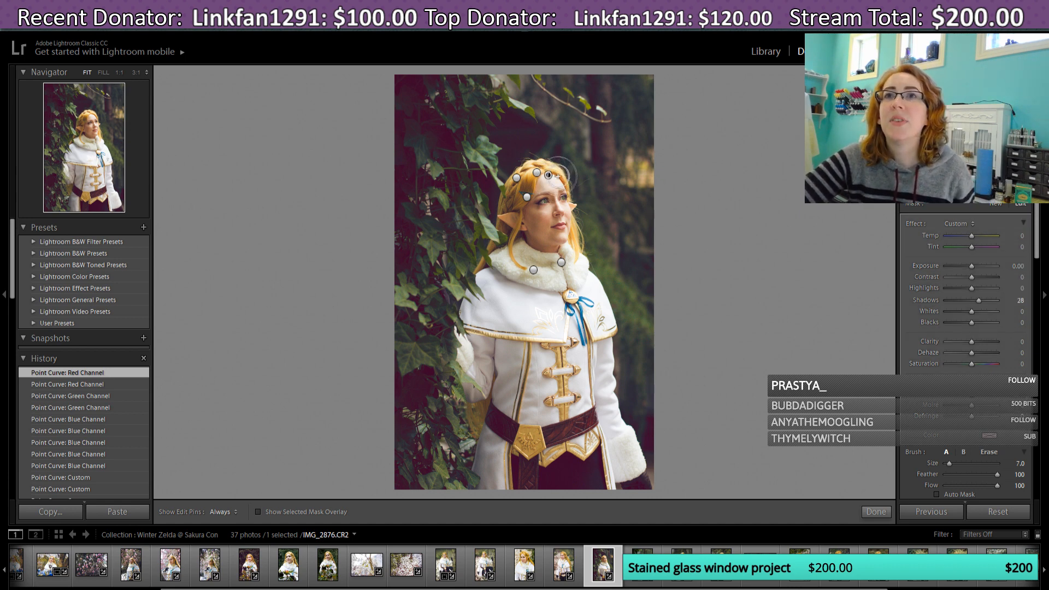
{"action": "left_click_drag", "start_coordinate": [599, 186], "coordinate": [608, 160]}
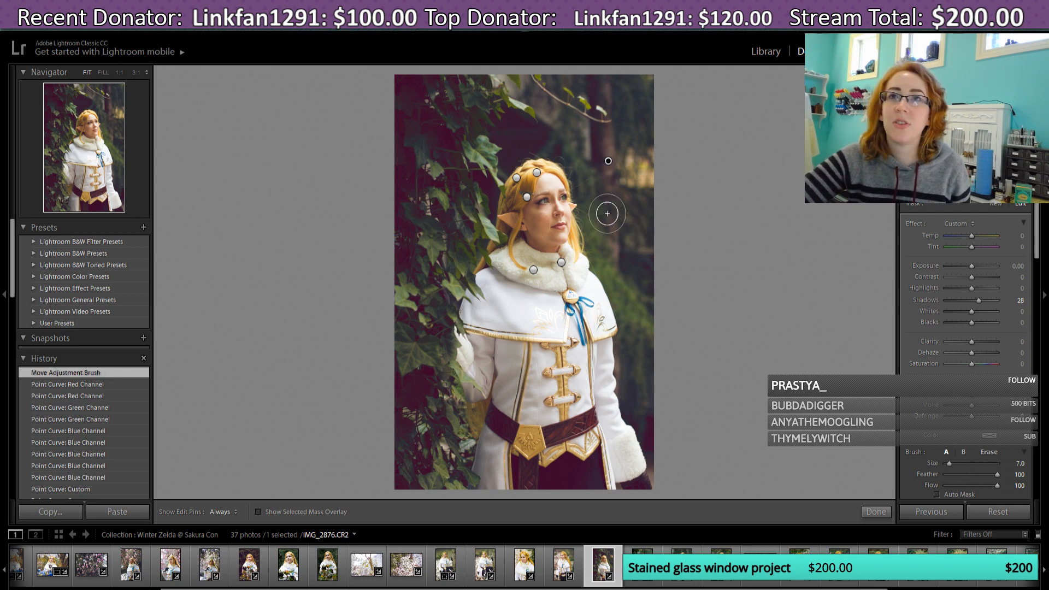
{"action": "key", "text": "Delete"}
{"action": "left_click", "coordinate": [537, 174]}
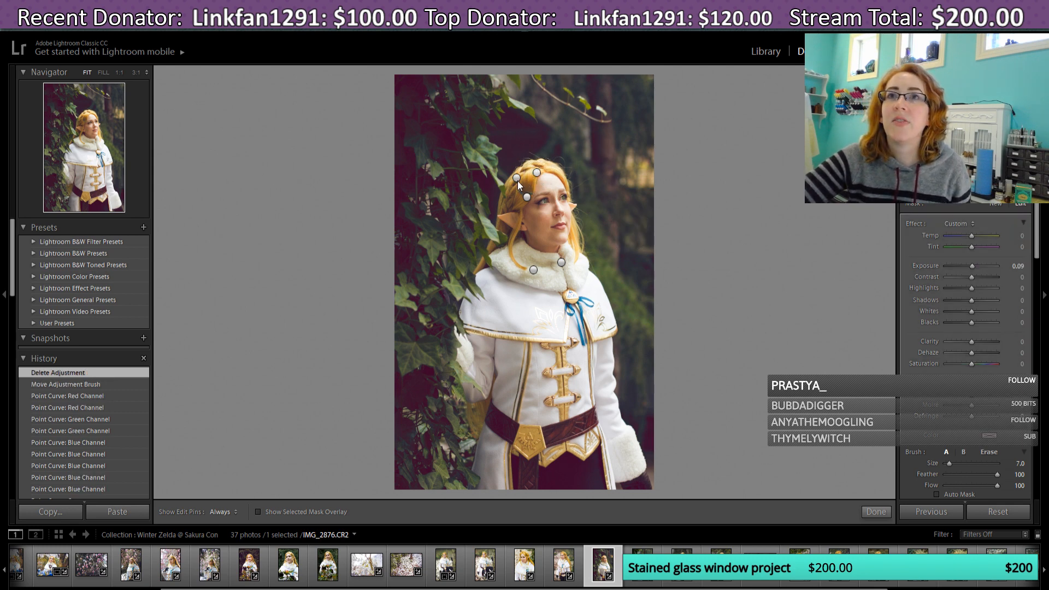
{"action": "key", "text": "Delete"}
{"action": "left_click", "coordinate": [527, 198]}
{"action": "key", "text": "Delete"}
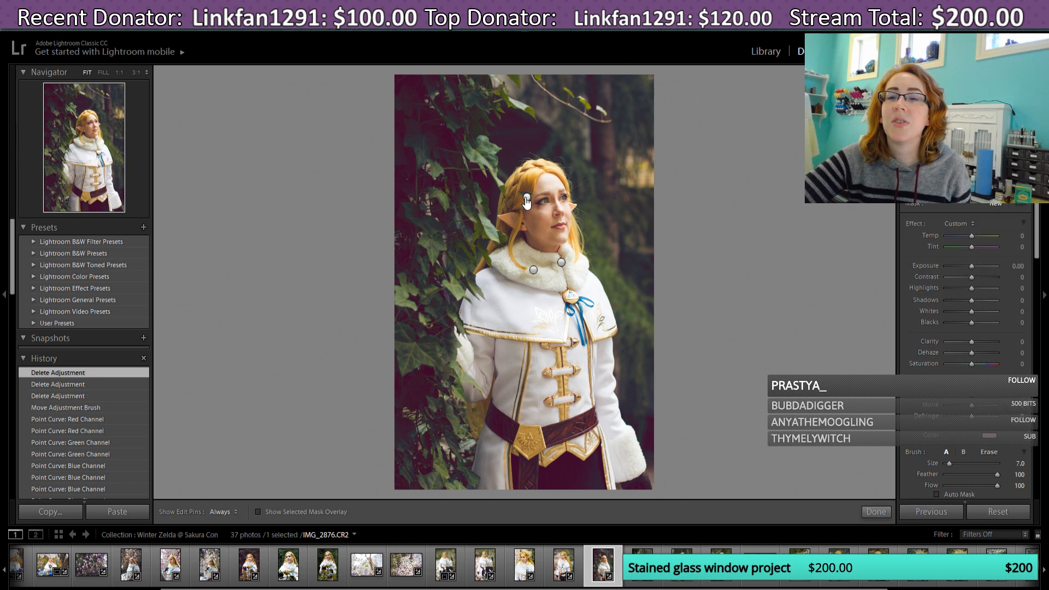
{"action": "left_click", "coordinate": [534, 271]}
{"action": "key", "text": "Delete"}
{"action": "left_click", "coordinate": [561, 263]}
{"action": "key", "text": "Delete"}
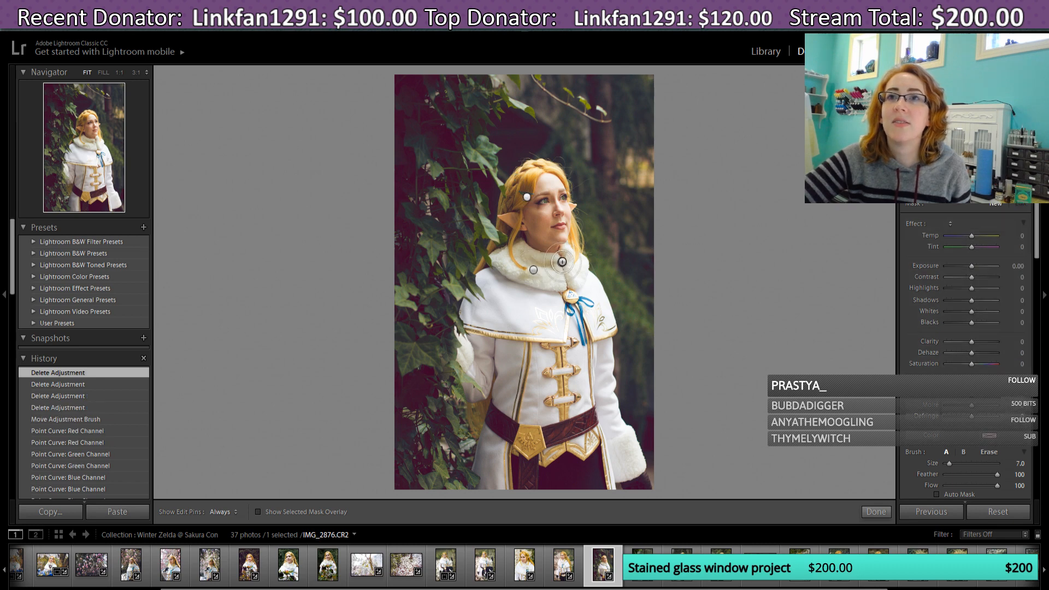
{"action": "left_click", "coordinate": [526, 197]}
{"action": "key", "text": "Delete"}
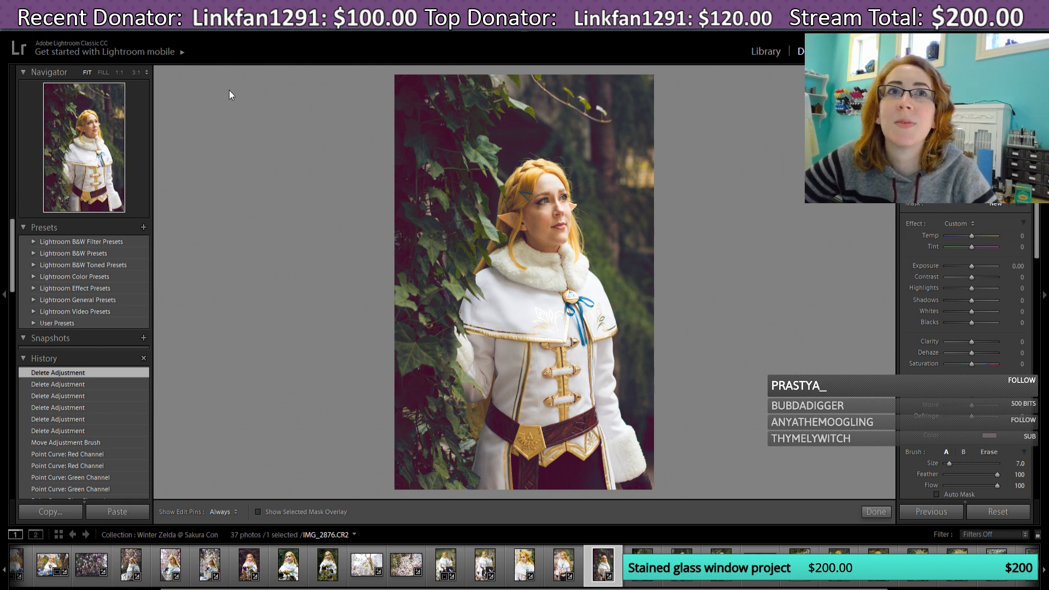
Step: Set up a new Adjustment Brush at Fill view with its color tint saturation at 0 and Exposure at 0.09
{"action": "left_click", "coordinate": [102, 71]}
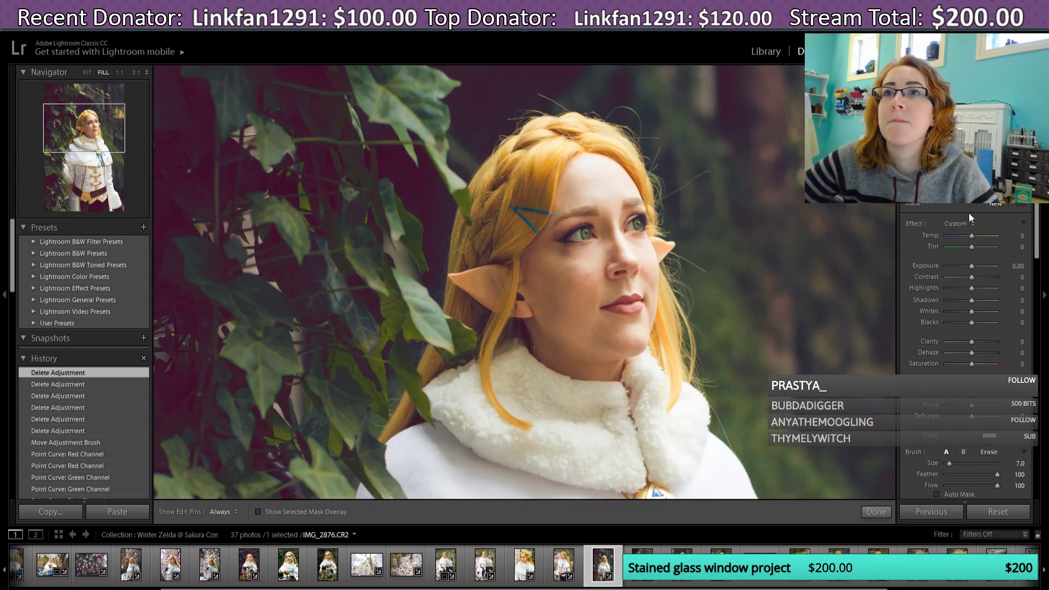
{"action": "left_click", "coordinate": [1015, 189]}
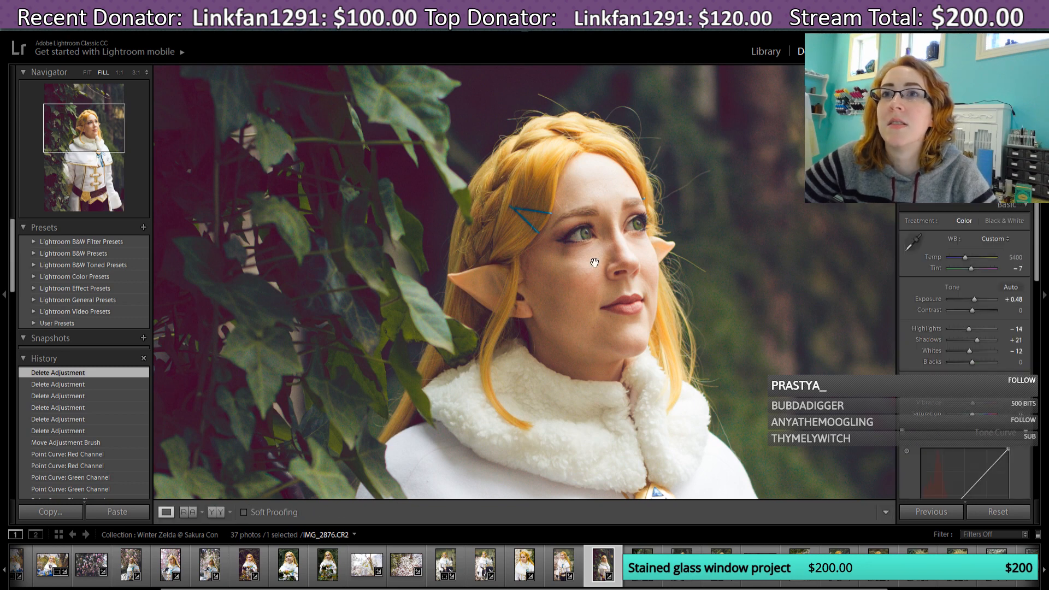
{"action": "left_click", "coordinate": [1015, 190]}
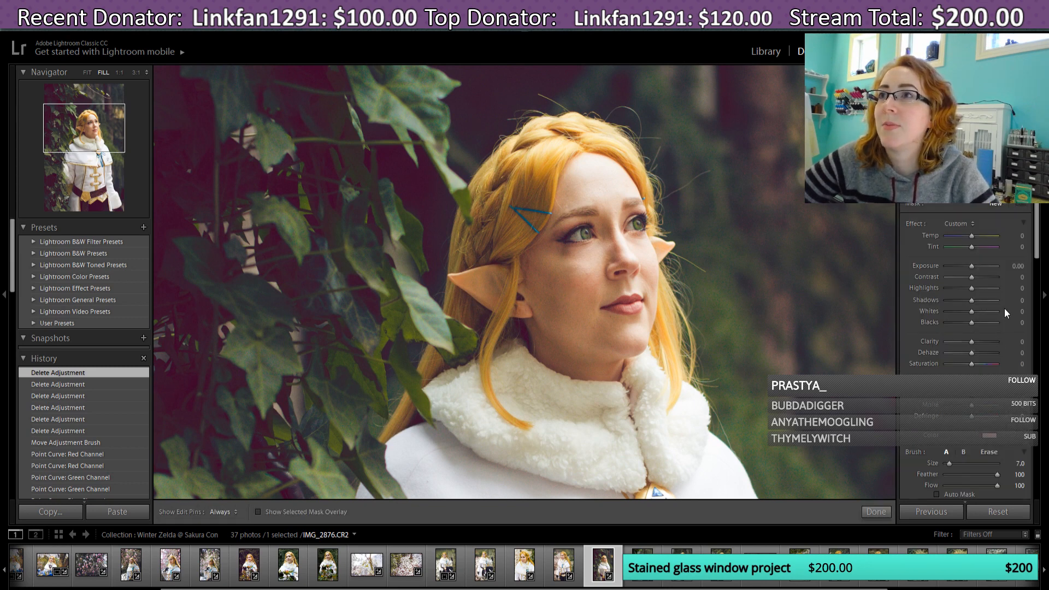
{"action": "left_click", "coordinate": [988, 436]}
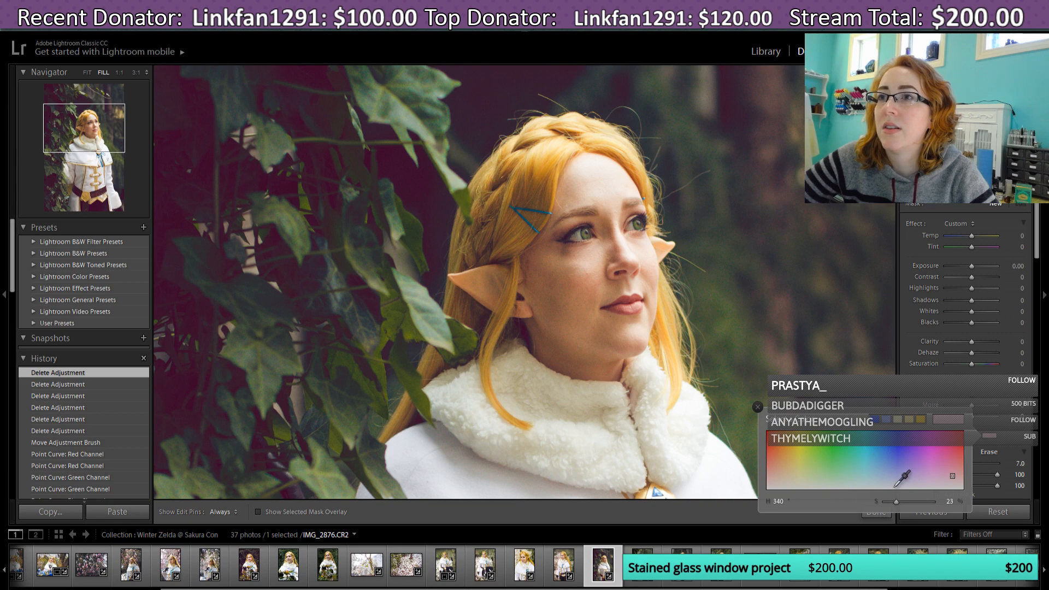
{"action": "left_click_drag", "start_coordinate": [896, 501], "coordinate": [885, 502]}
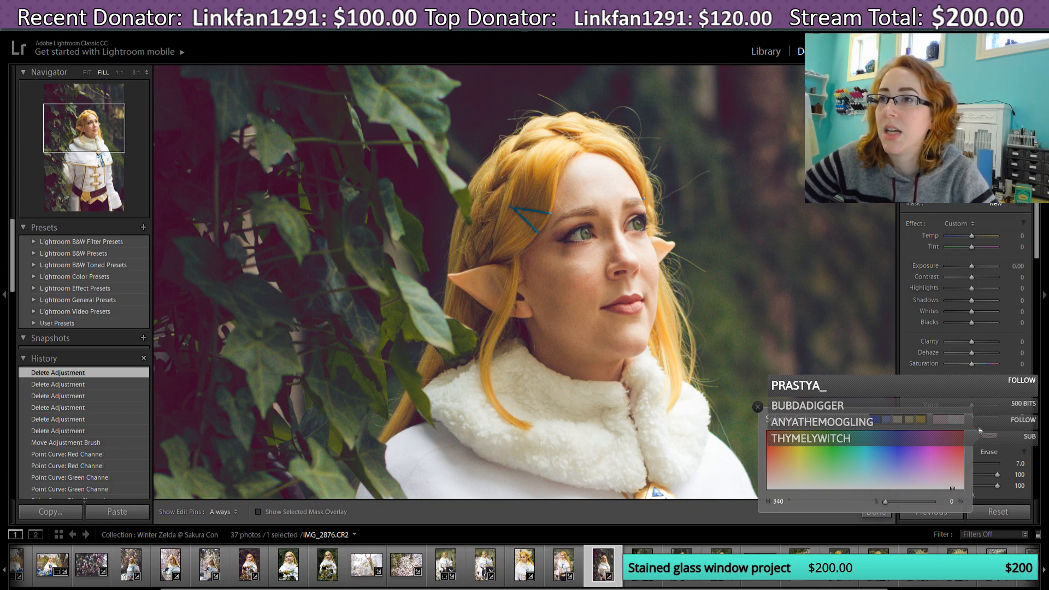
{"action": "left_click", "coordinate": [1006, 441]}
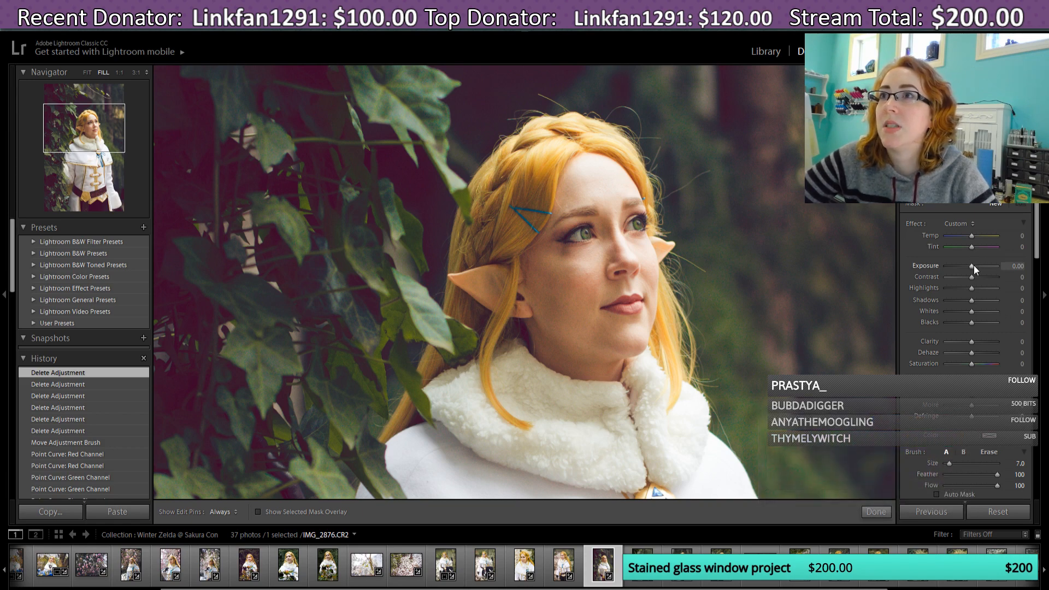
{"action": "left_click_drag", "start_coordinate": [973, 266], "coordinate": [975, 267]}
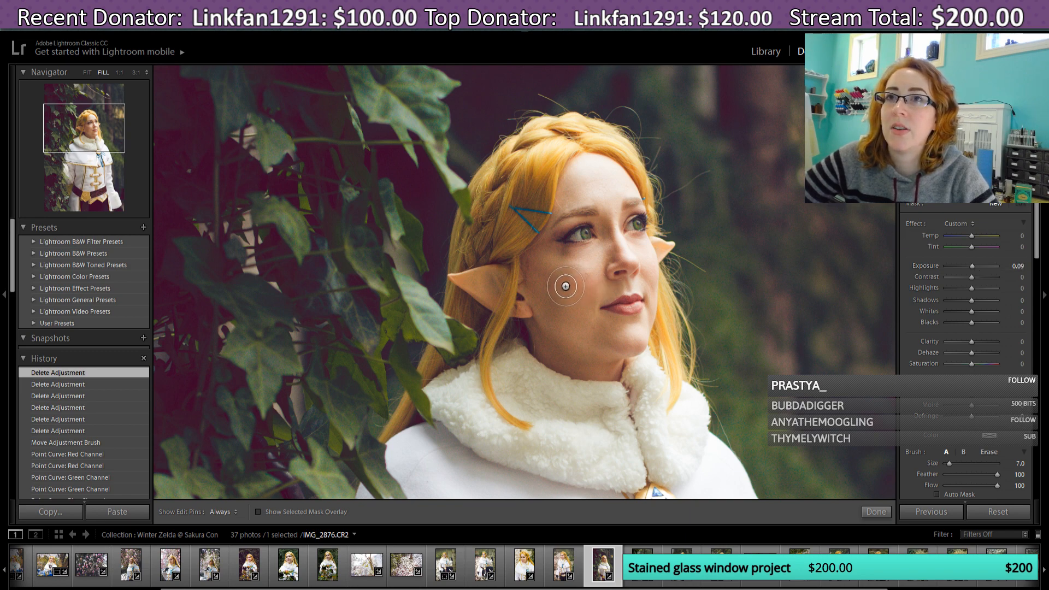
Step: Paint the brush adjustment onto the cheek below the eye and the chin area below the lips with a size 8.0 brush
{"action": "scroll", "coordinate": [566, 286], "scroll_direction": "up", "scroll_amount": 1}
{"action": "key", "text": "h"}
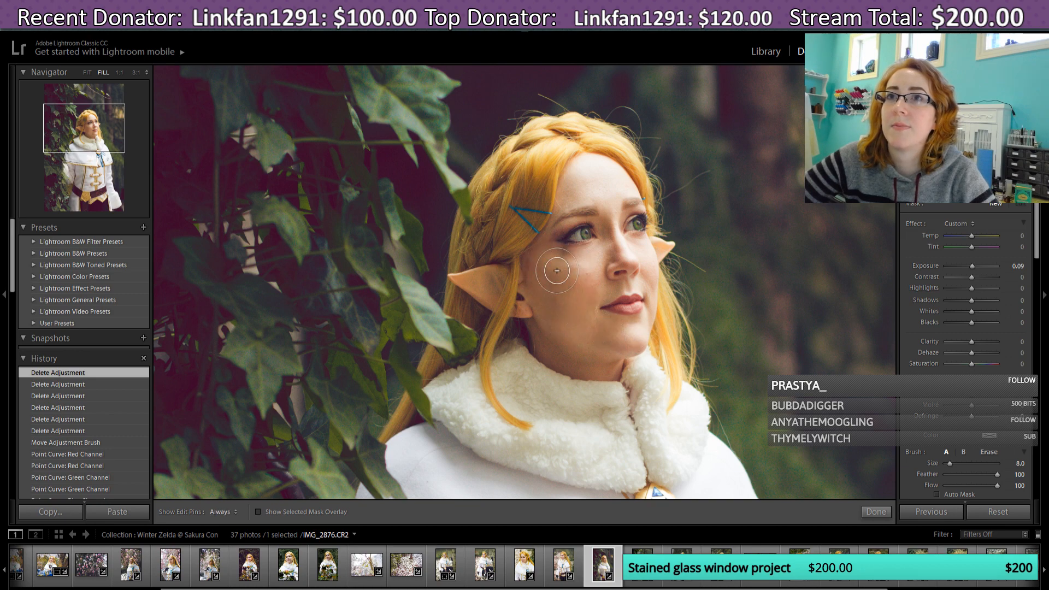
{"action": "left_click", "coordinate": [570, 282]}
{"action": "left_click", "coordinate": [569, 281]}
{"action": "left_click", "coordinate": [566, 279]}
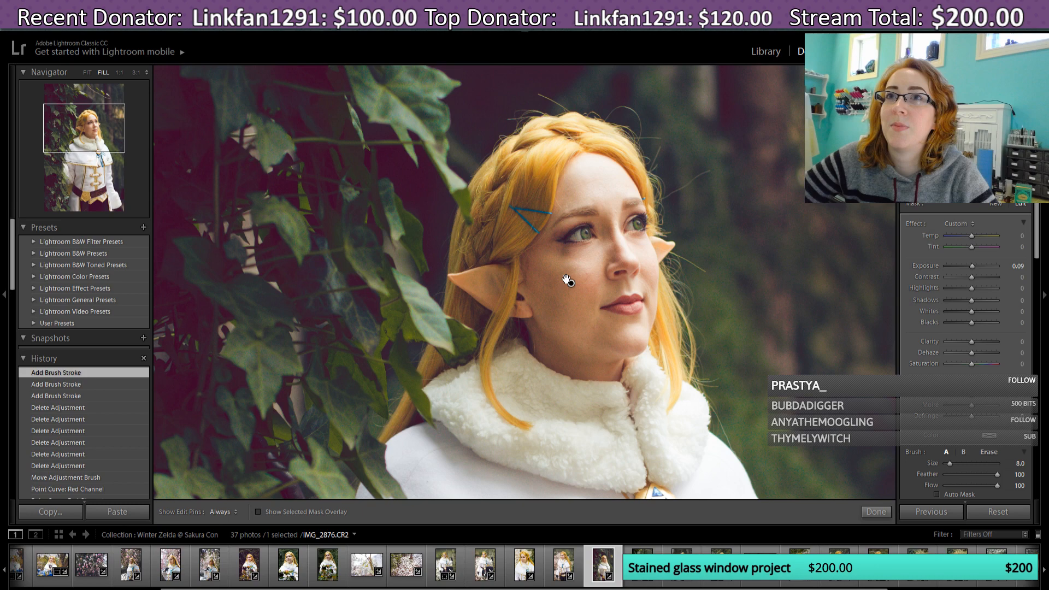
{"action": "key", "text": "o"}
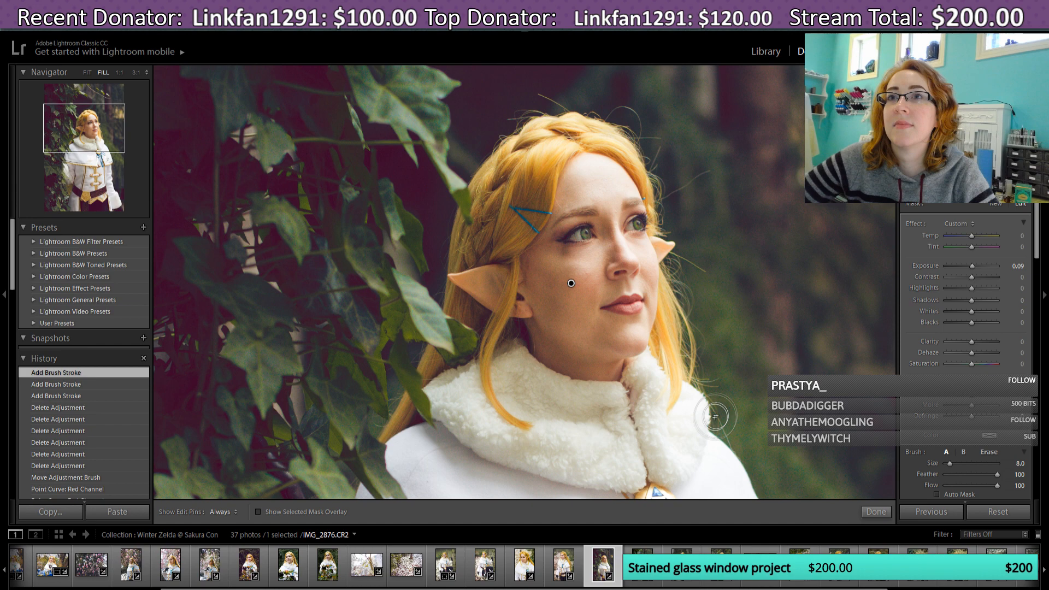
{"action": "key", "text": "h"}
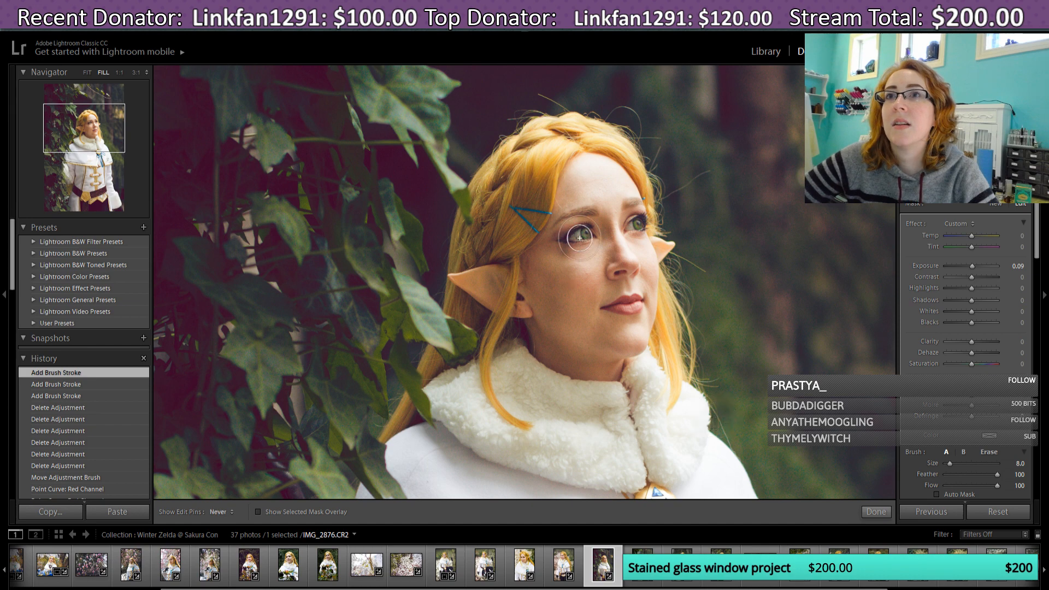
{"action": "left_click", "coordinate": [632, 327]}
{"action": "key", "text": "h"}
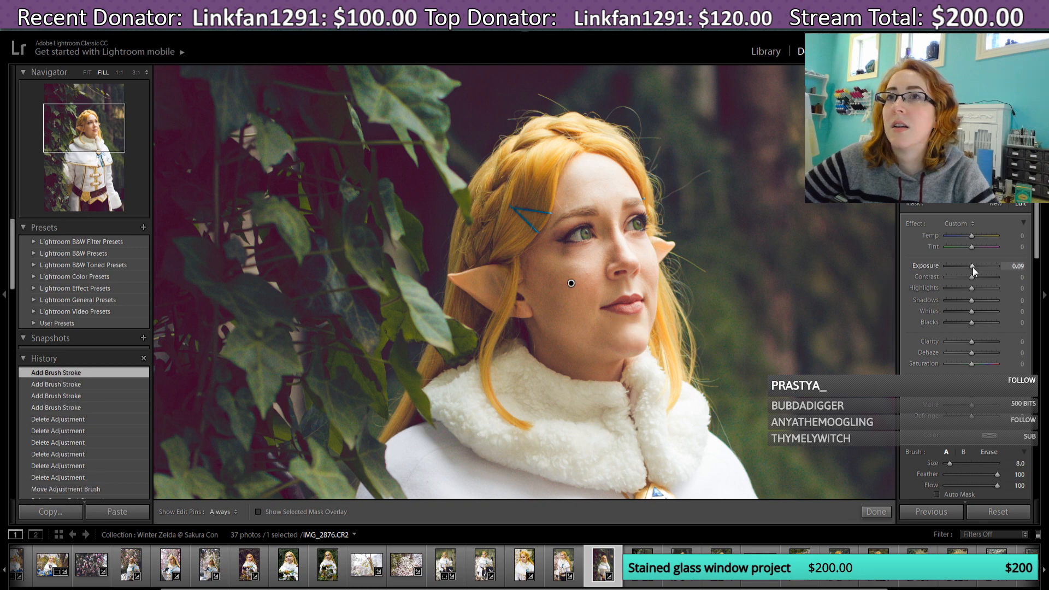
Step: Raise the facial brush adjustment's Exposure to 0.35, check it on the whole photo and close the brush
{"action": "left_click_drag", "start_coordinate": [973, 267], "coordinate": [975, 268]}
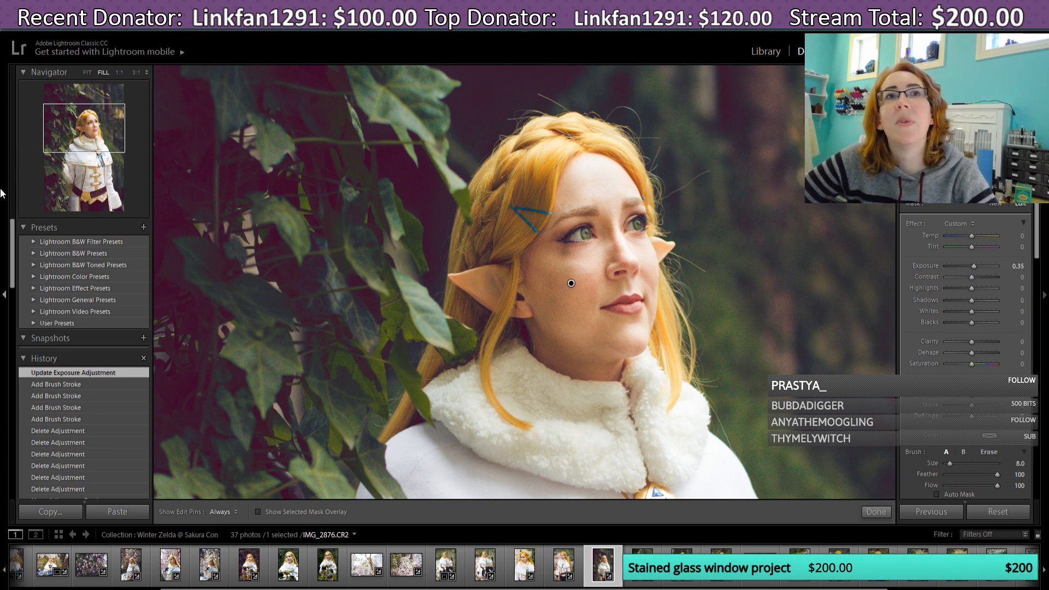
{"action": "left_click", "coordinate": [88, 73]}
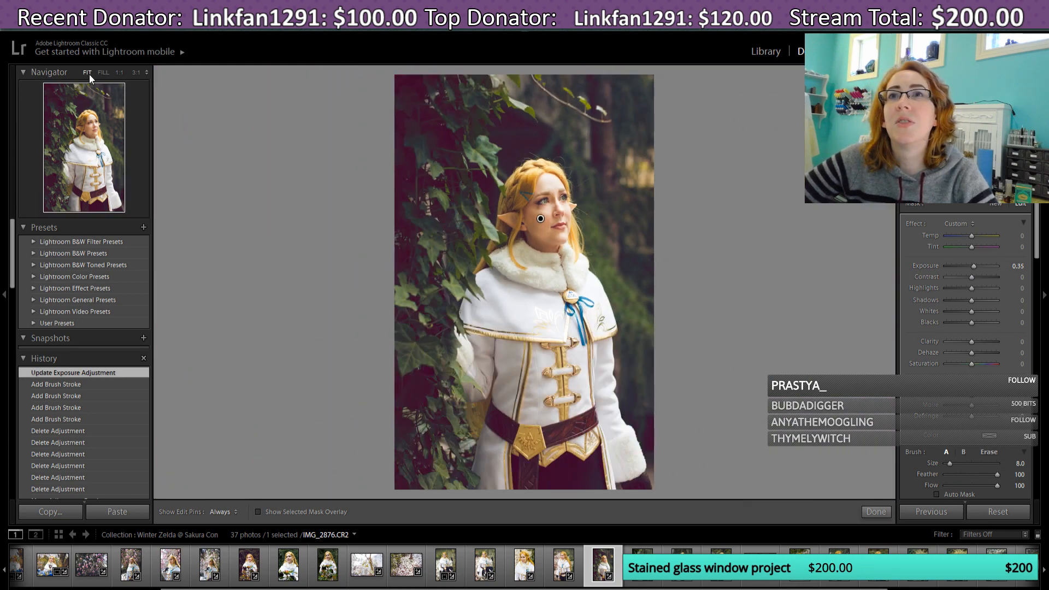
{"action": "left_click", "coordinate": [876, 510]}
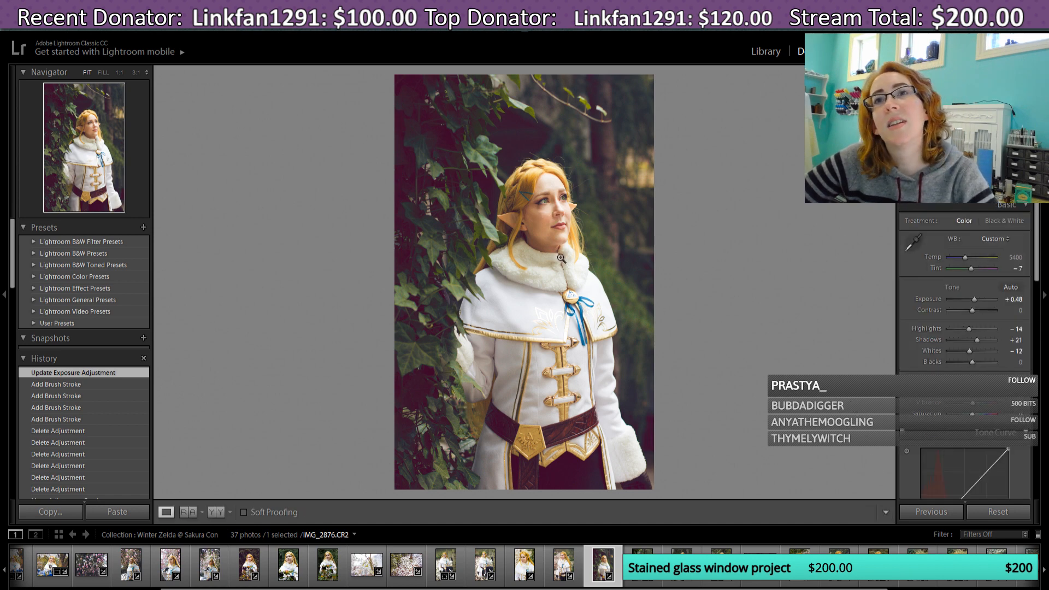
Step: Extend the existing brush adjustment over the jaw, the braided hair and the long strand beside the collar with a size 8.0 brush
{"action": "left_click", "coordinate": [101, 72]}
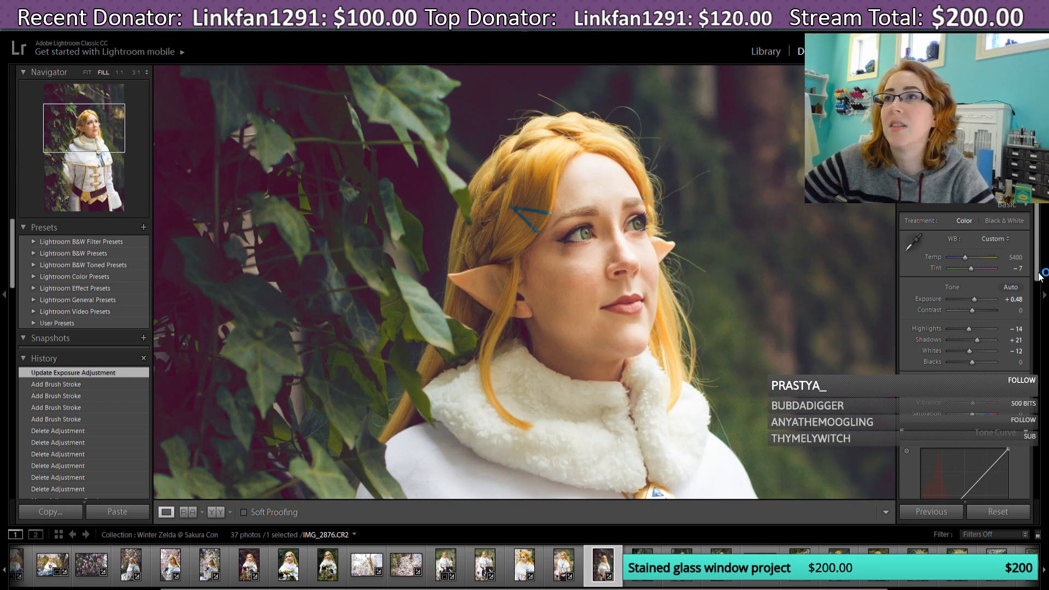
{"action": "key", "text": "k"}
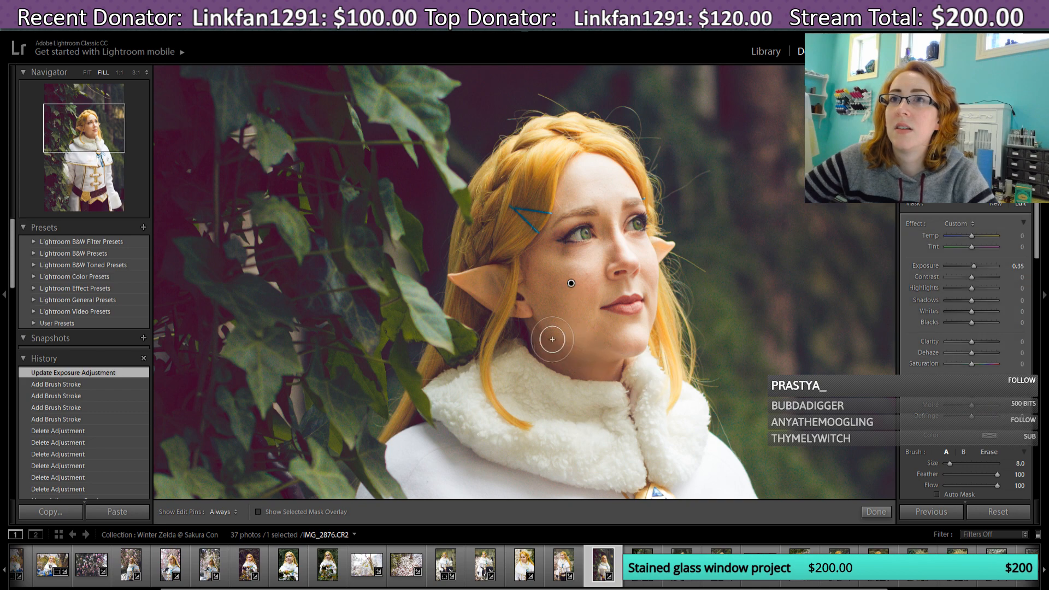
{"action": "key", "text": "h"}
{"action": "key", "text": "h"}
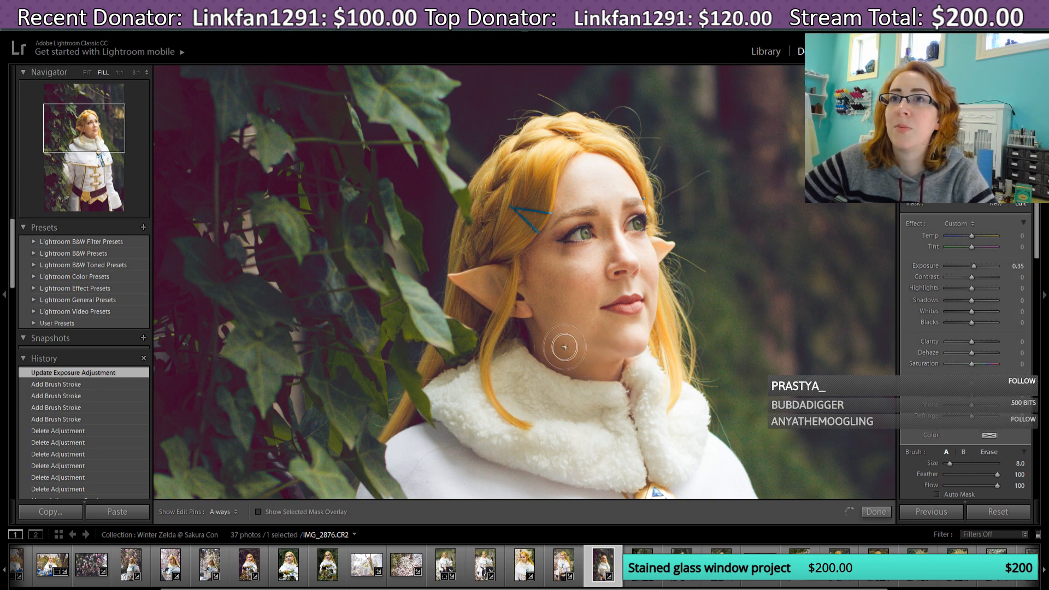
{"action": "key", "text": "h"}
{"action": "mouse_move", "coordinate": [565, 347]}
{"action": "left_mouse_down"}
{"action": "mouse_move", "coordinate": [564, 183]}
{"action": "mouse_move", "coordinate": [531, 170]}
{"action": "left_mouse_up"}
{"action": "key", "text": "h"}
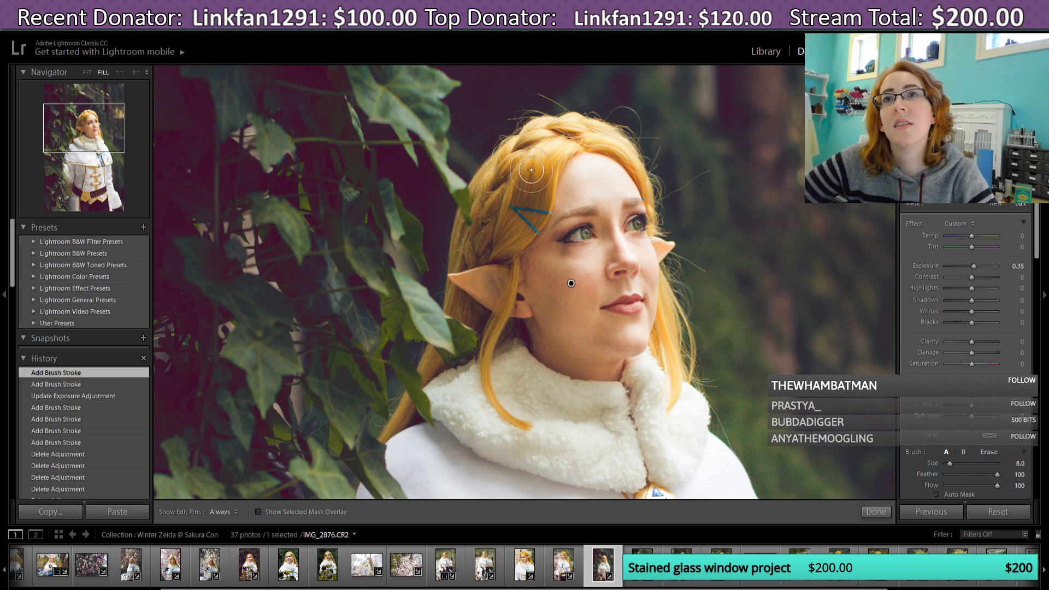
{"action": "key", "text": "h"}
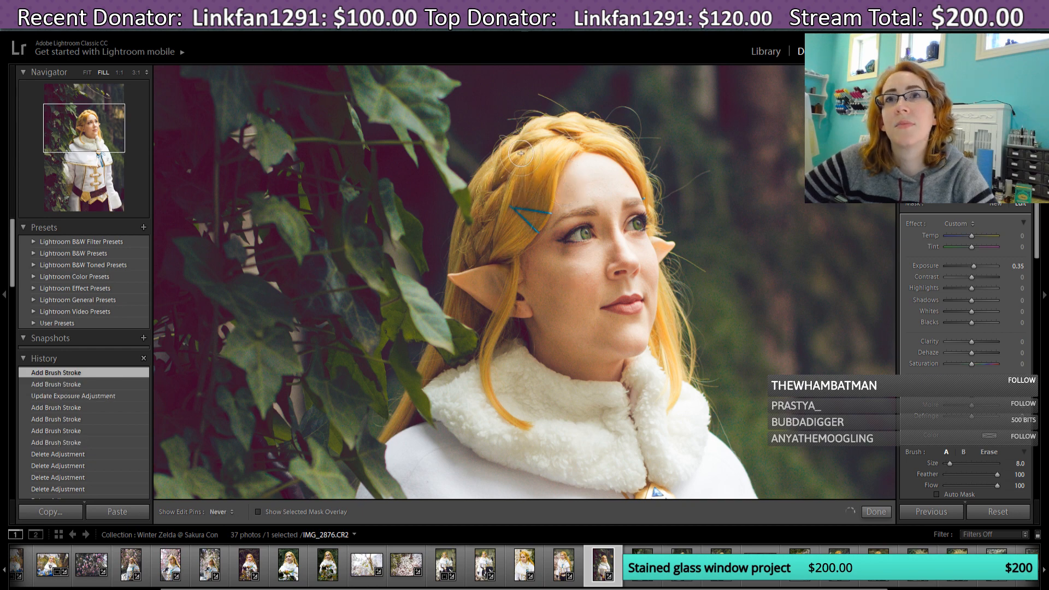
{"action": "mouse_move", "coordinate": [490, 255]}
{"action": "left_mouse_down"}
{"action": "mouse_move", "coordinate": [491, 280]}
{"action": "mouse_move", "coordinate": [437, 373]}
{"action": "mouse_move", "coordinate": [436, 436]}
{"action": "mouse_move", "coordinate": [493, 457]}
{"action": "left_mouse_up"}
{"action": "key", "text": "h"}
{"action": "key", "text": "h"}
{"action": "key", "text": "h"}
{"action": "key", "text": "h"}
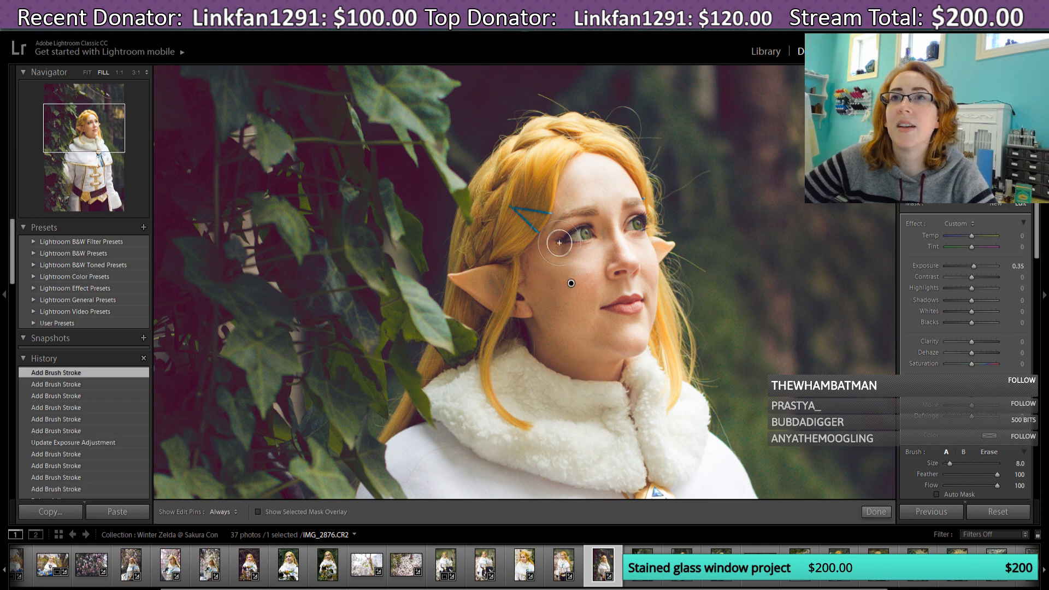
{"action": "key", "text": "h"}
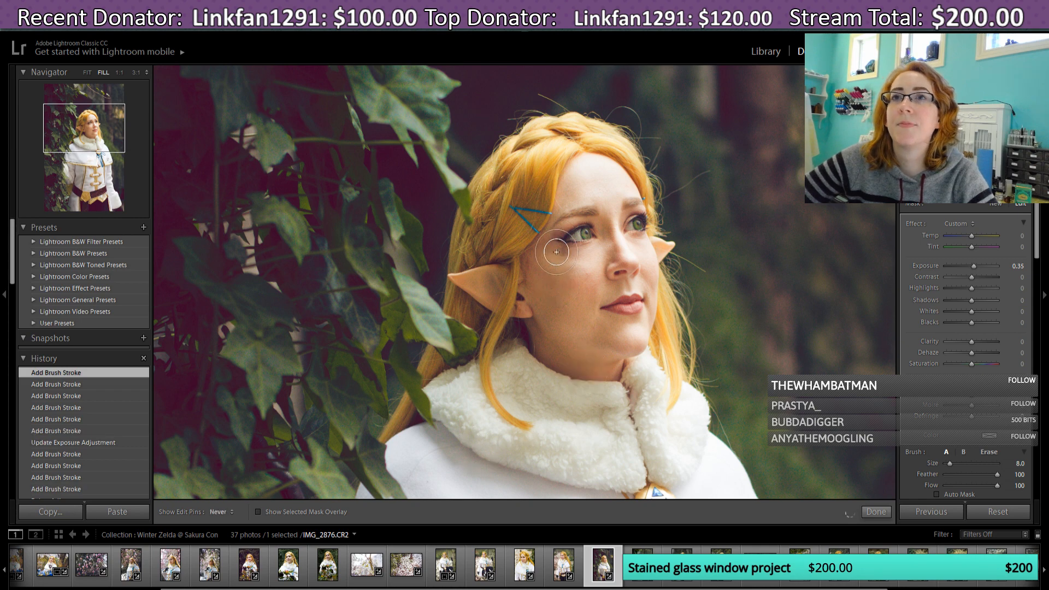
Step: Add a size 5.0 brush dab on the nose, fine-tune the adjustment's Exposure around 0.35 and finish the brush edit
{"action": "scroll", "coordinate": [617, 270], "scroll_direction": "down", "scroll_amount": 3}
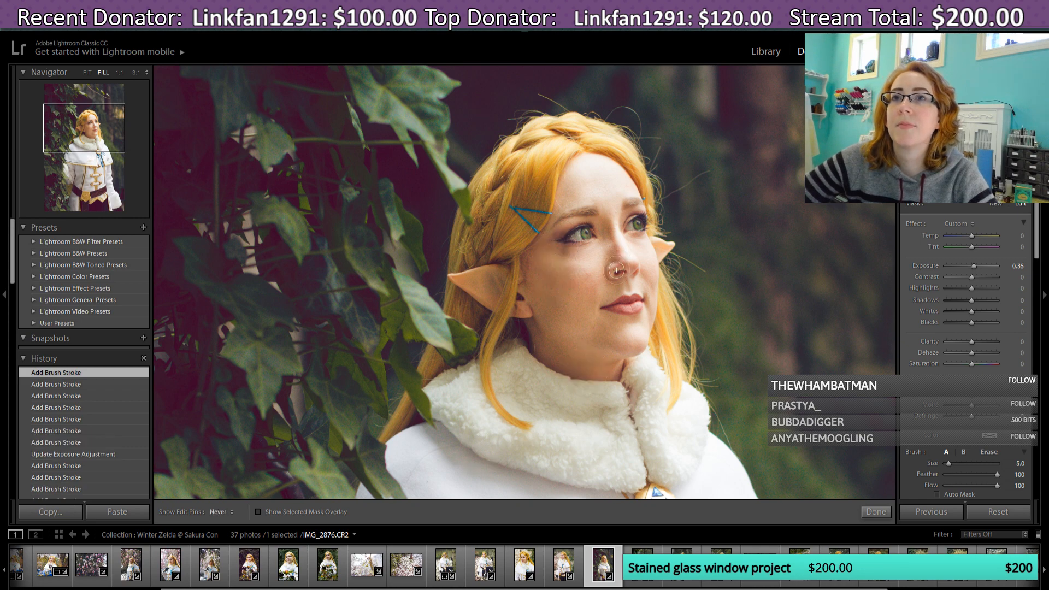
{"action": "left_click", "coordinate": [616, 270]}
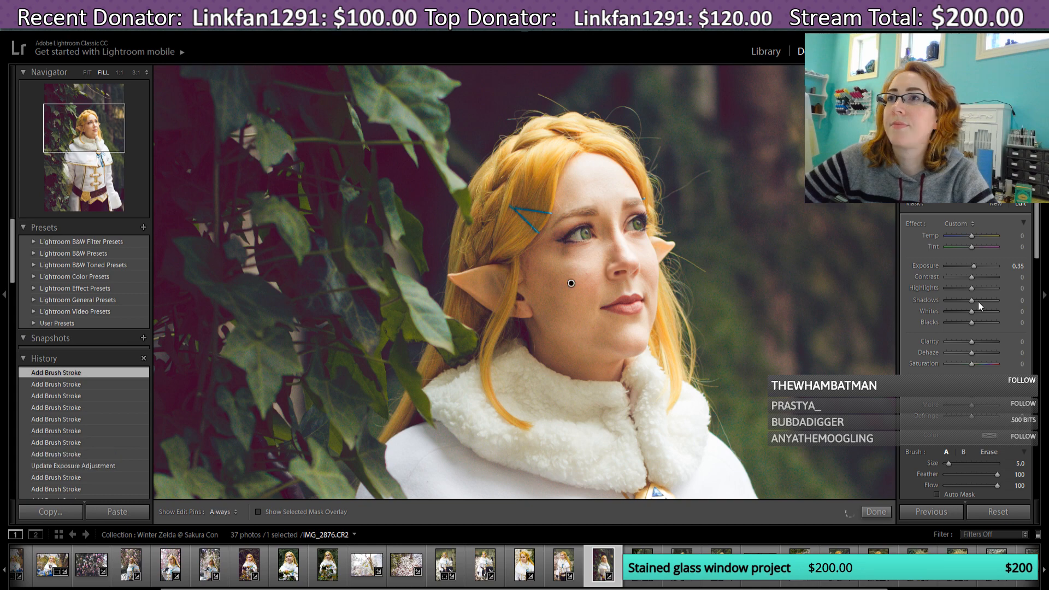
{"action": "left_click_drag", "start_coordinate": [974, 266], "coordinate": [975, 267]}
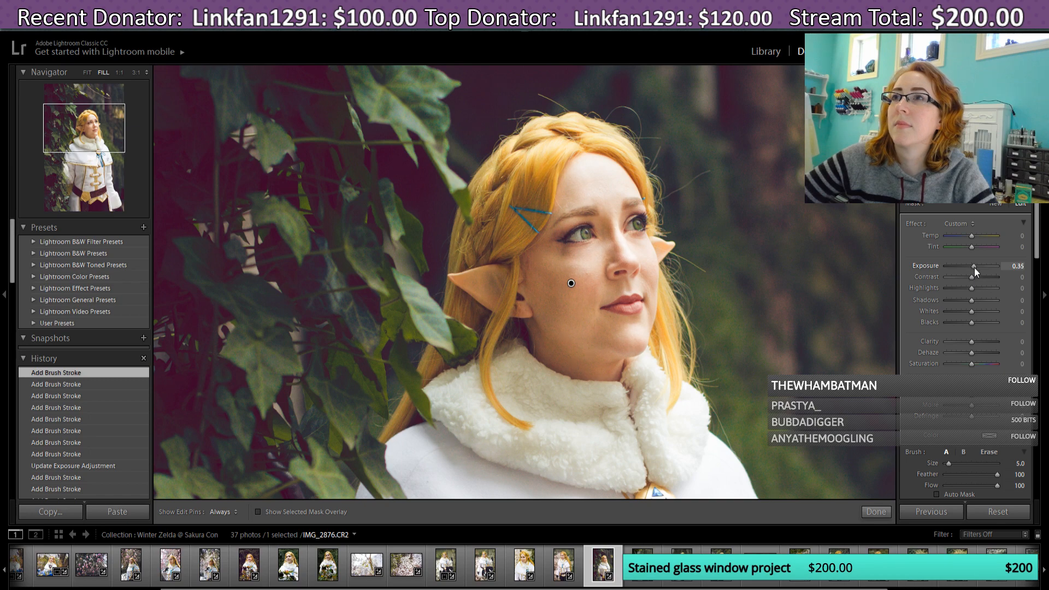
{"action": "left_click", "coordinate": [868, 511]}
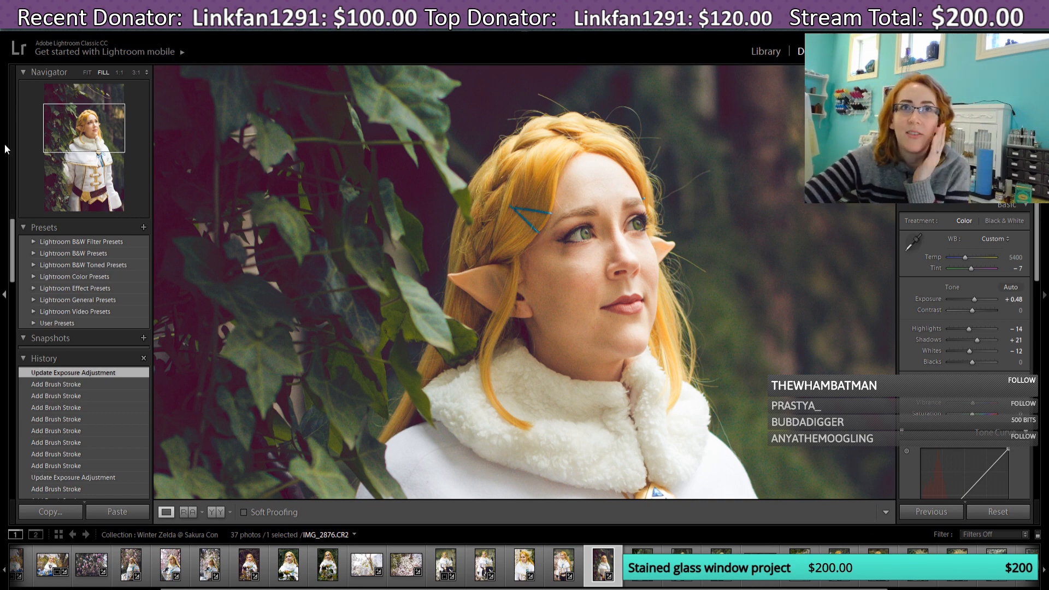
Step: Apply the settings of IMG_2876.CR2 to the next photo, IMG_2880.CR2
{"action": "left_click", "coordinate": [88, 72]}
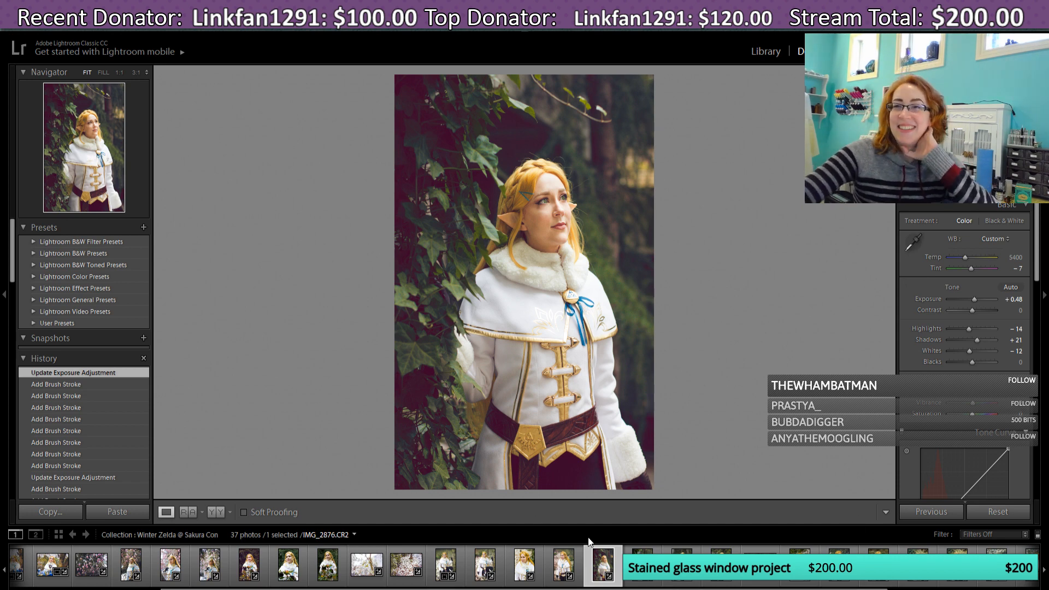
{"action": "left_click", "coordinate": [639, 582]}
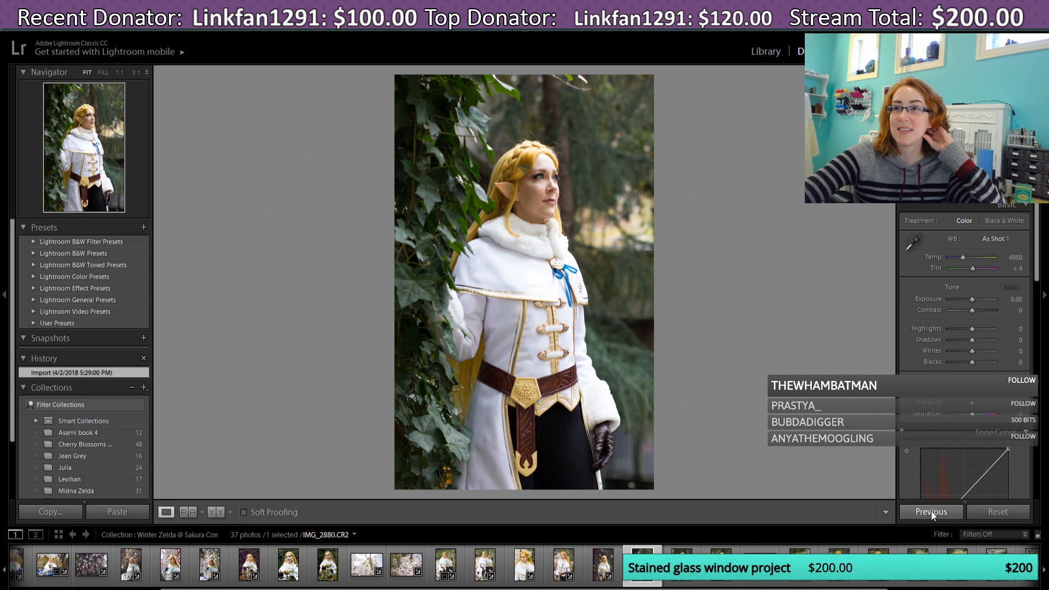
{"action": "left_click", "coordinate": [931, 512]}
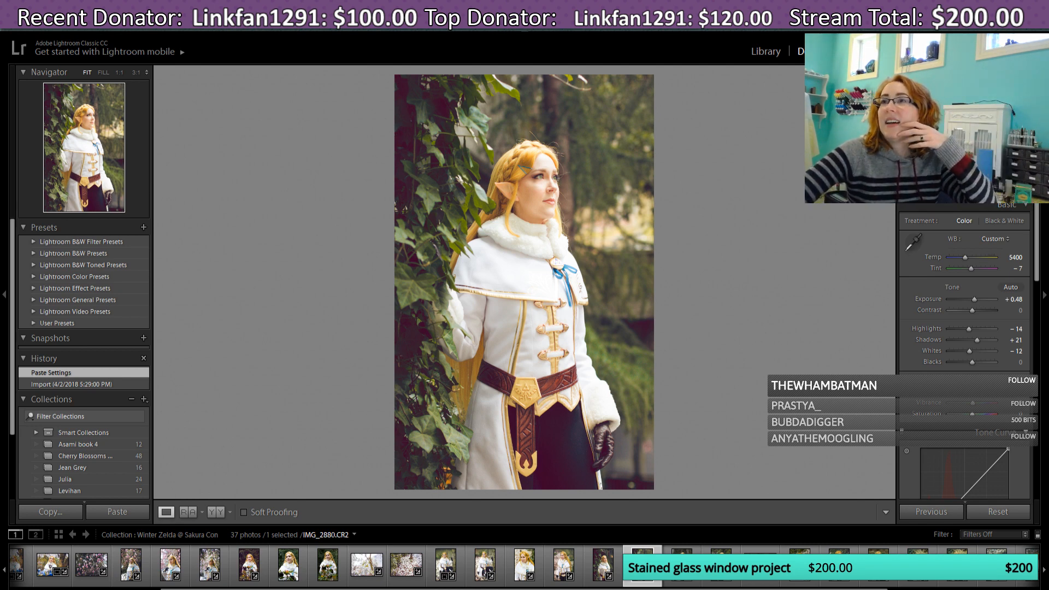
Step: Reposition and reshape the copied radial filter to fit the face, and set its Shadows to 61
{"action": "left_click", "coordinate": [986, 189]}
{"action": "left_click", "coordinate": [545, 209]}
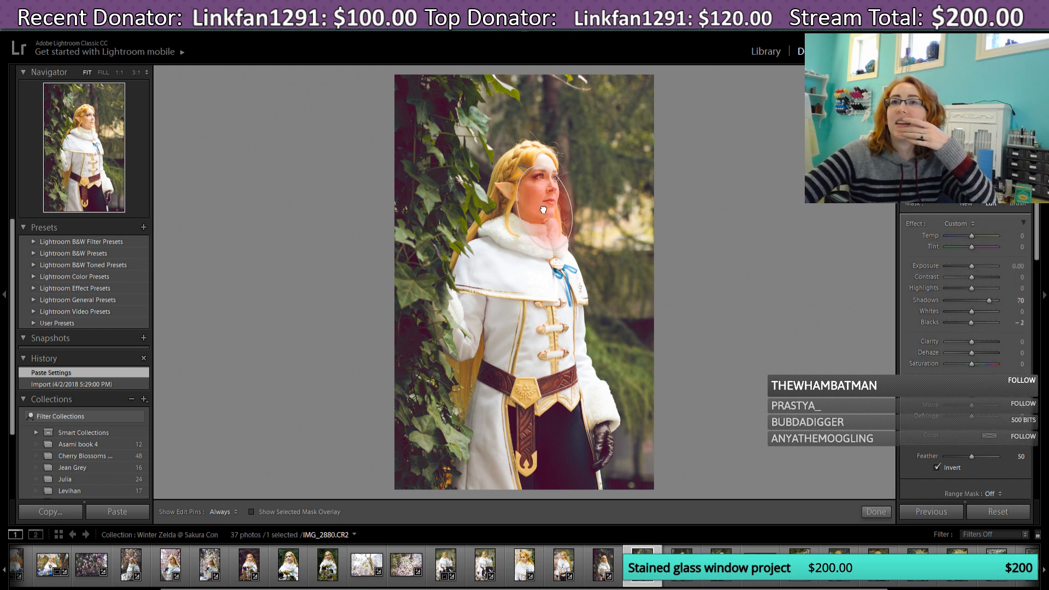
{"action": "left_click_drag", "start_coordinate": [546, 209], "coordinate": [535, 187]}
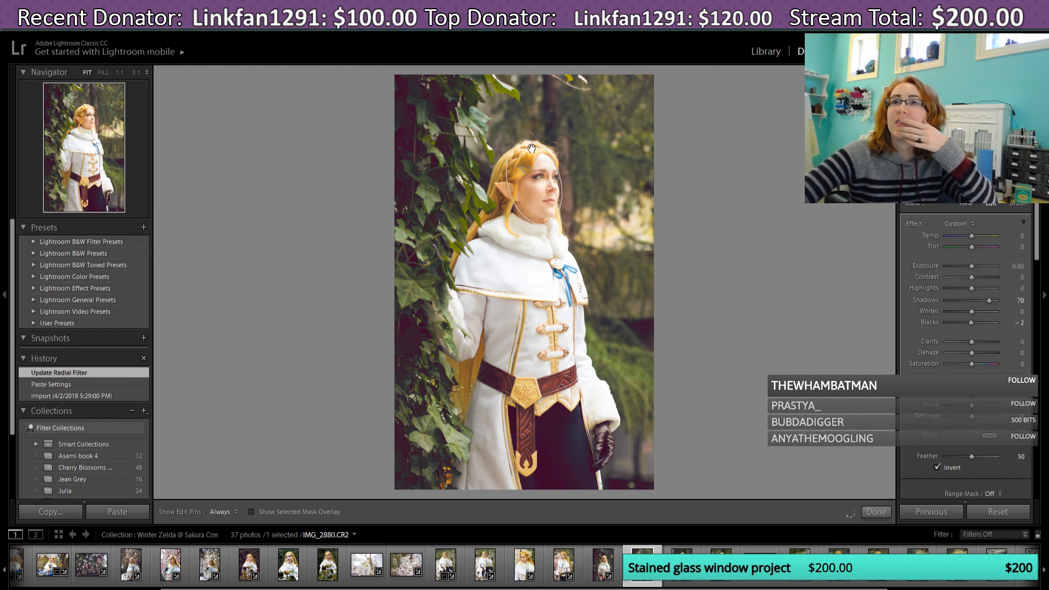
{"action": "left_click_drag", "start_coordinate": [523, 144], "coordinate": [533, 165]}
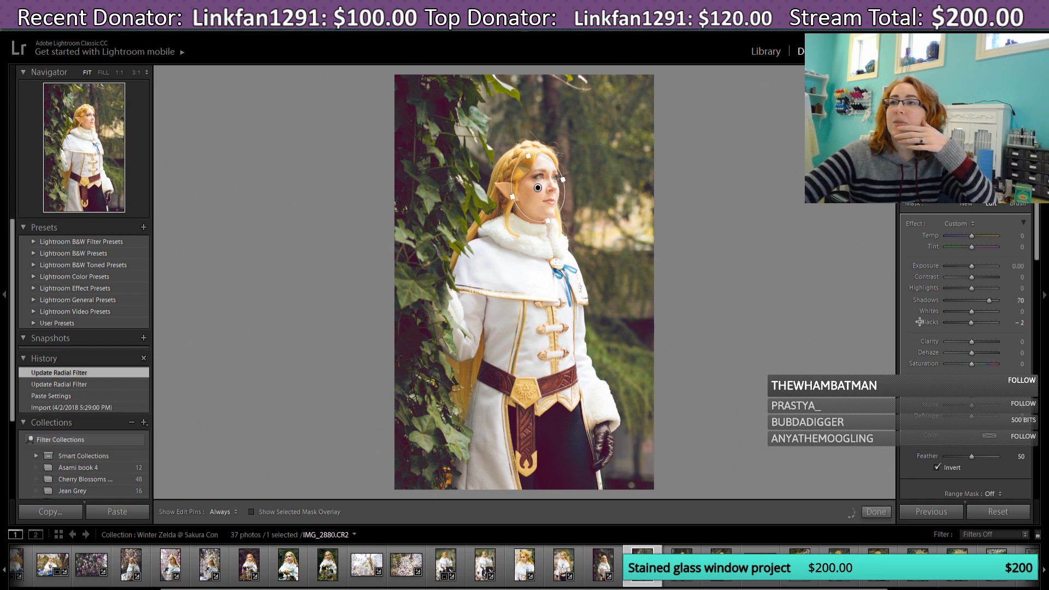
{"action": "left_click_drag", "start_coordinate": [988, 300], "coordinate": [986, 300]}
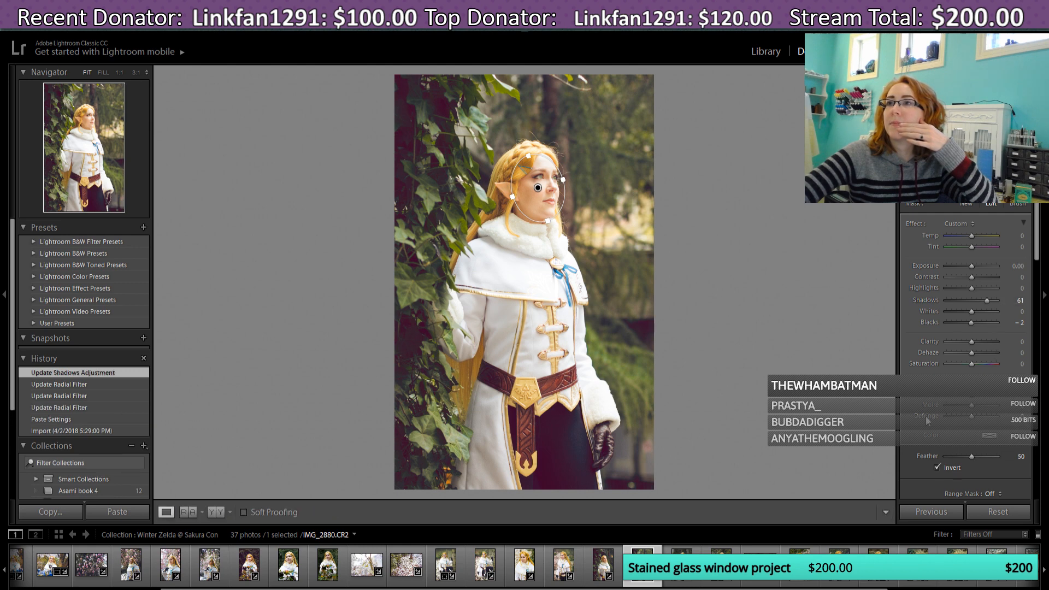
{"action": "left_click", "coordinate": [876, 512]}
Step: Delete the copied brush adjustment that covers the face, hair and cape on IMG_2880.CR2
{"action": "key", "text": "k"}
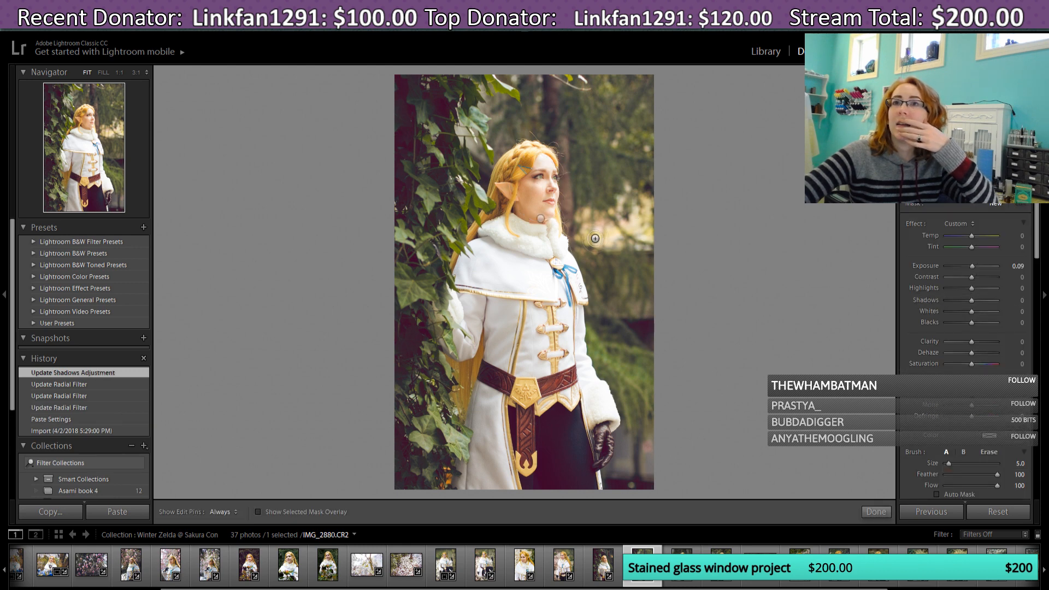
{"action": "left_click", "coordinate": [539, 218]}
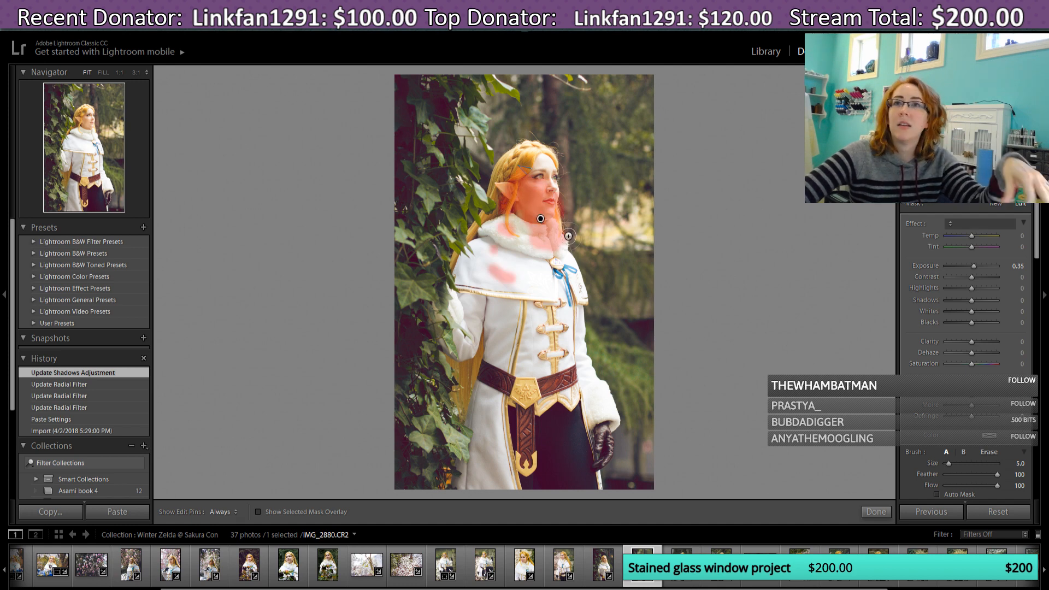
{"action": "key", "text": "Delete"}
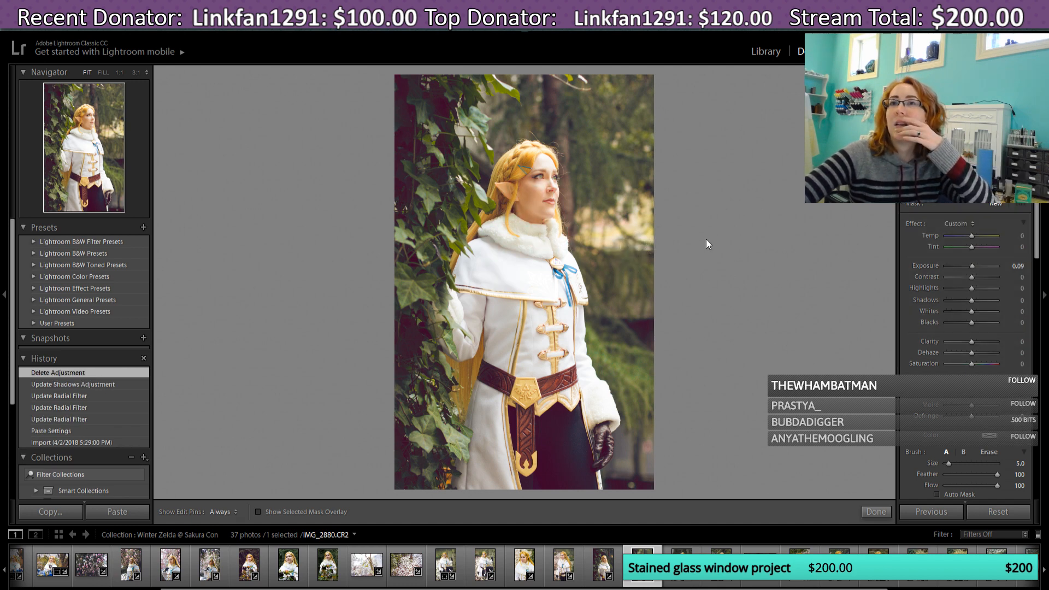
{"action": "left_click", "coordinate": [871, 512]}
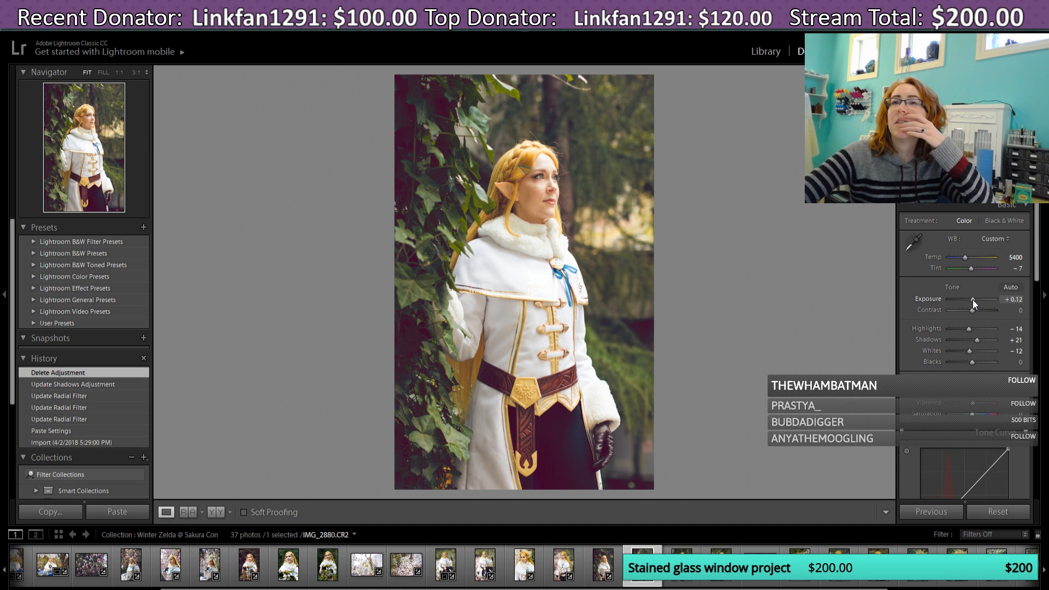
Step: Set the overall Exposure of IMG_2880.CR2 to +0.12
{"action": "double_click", "coordinate": [972, 299]}
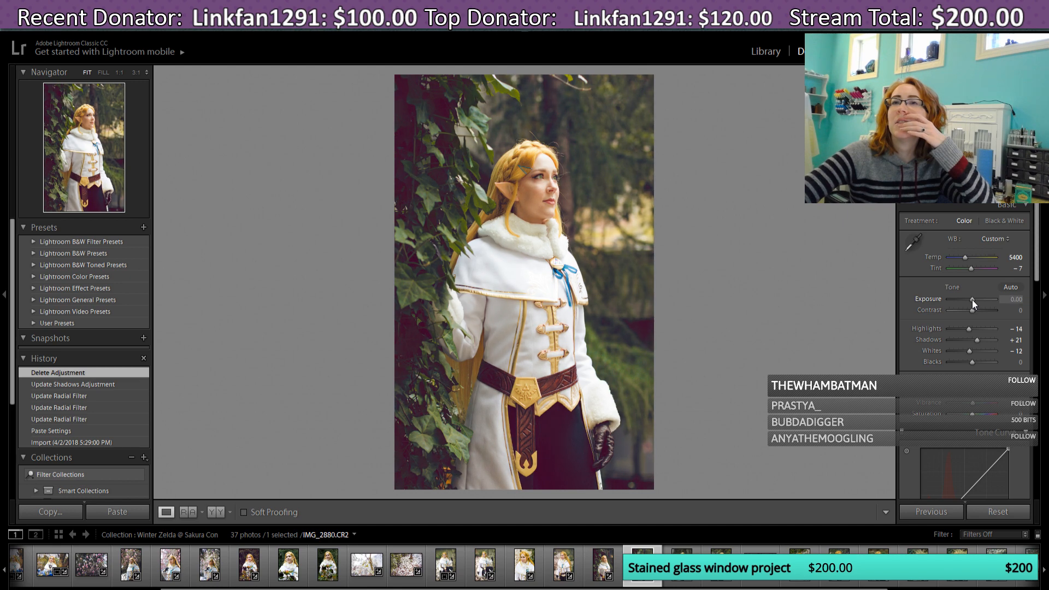
{"action": "left_click_drag", "start_coordinate": [972, 299], "coordinate": [972, 300]}
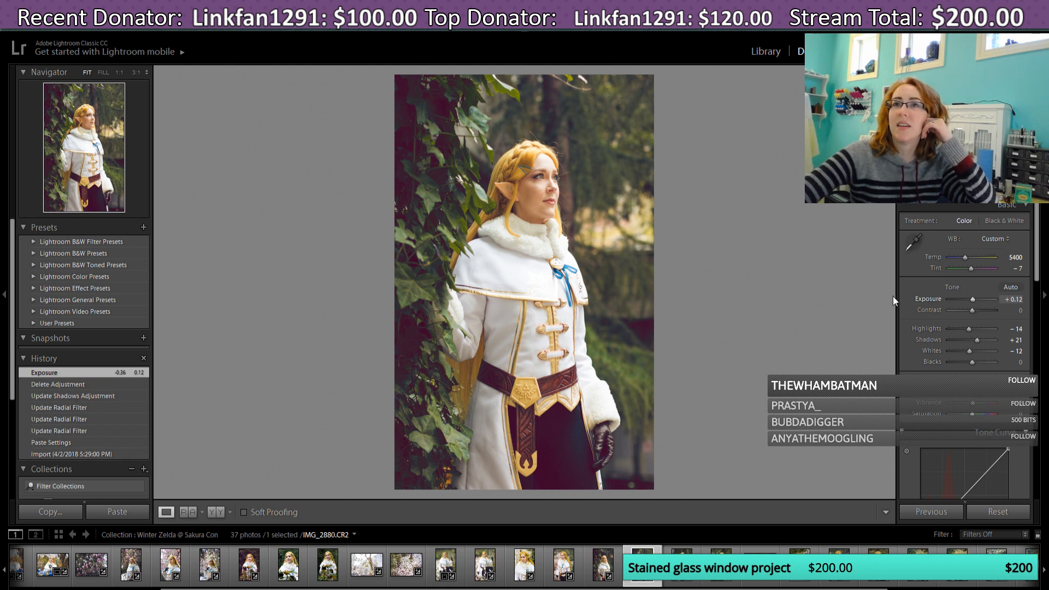
Step: Start a new brush adjustment on the cheek beside the ear with a size 5.0 brush and raise its Exposure to 2.09
{"action": "left_click", "coordinate": [103, 74]}
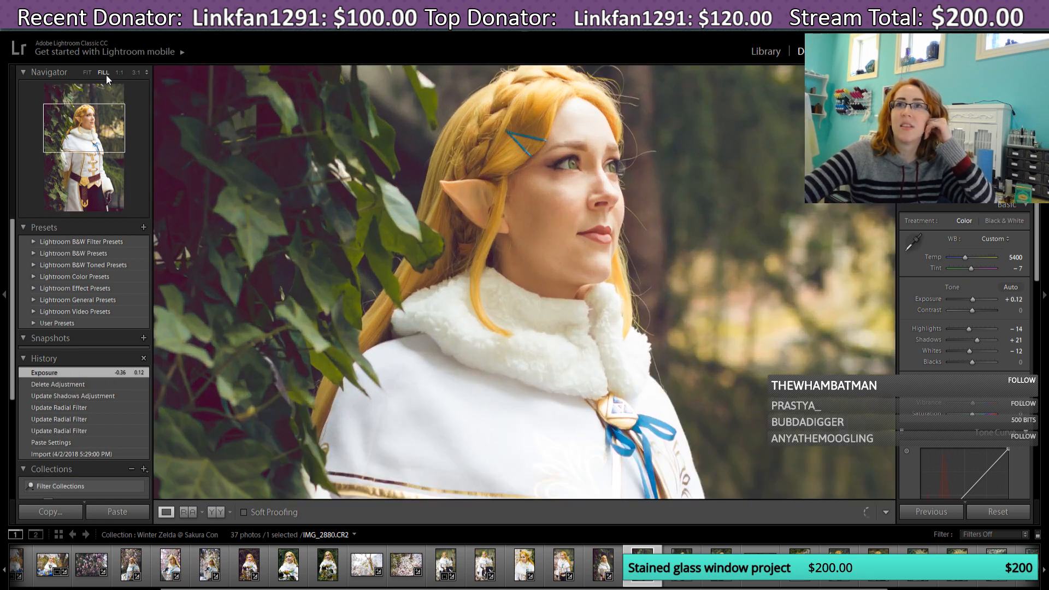
{"action": "key", "text": "k"}
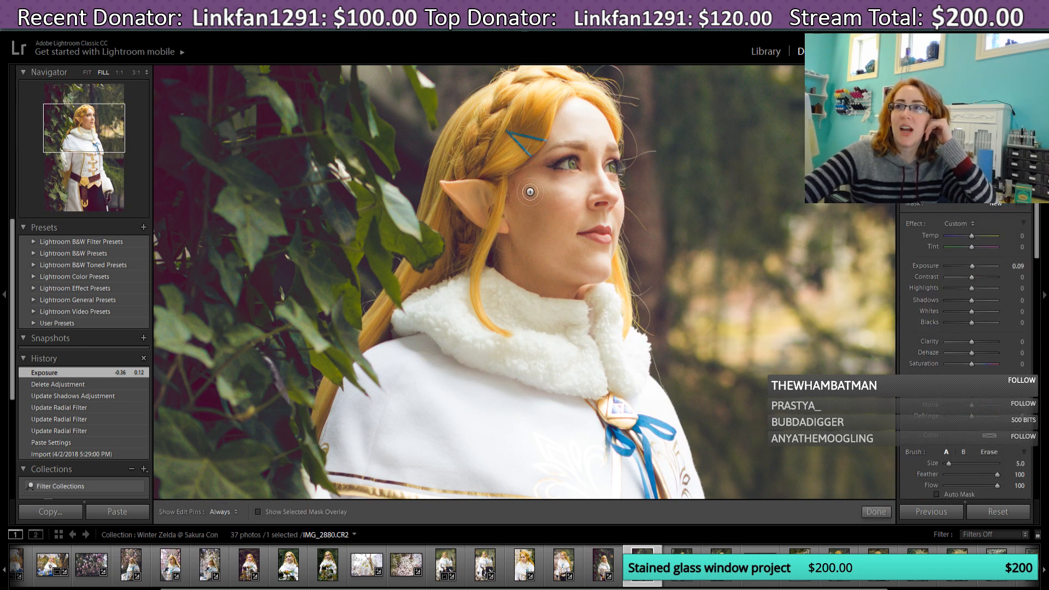
{"action": "key", "text": "h"}
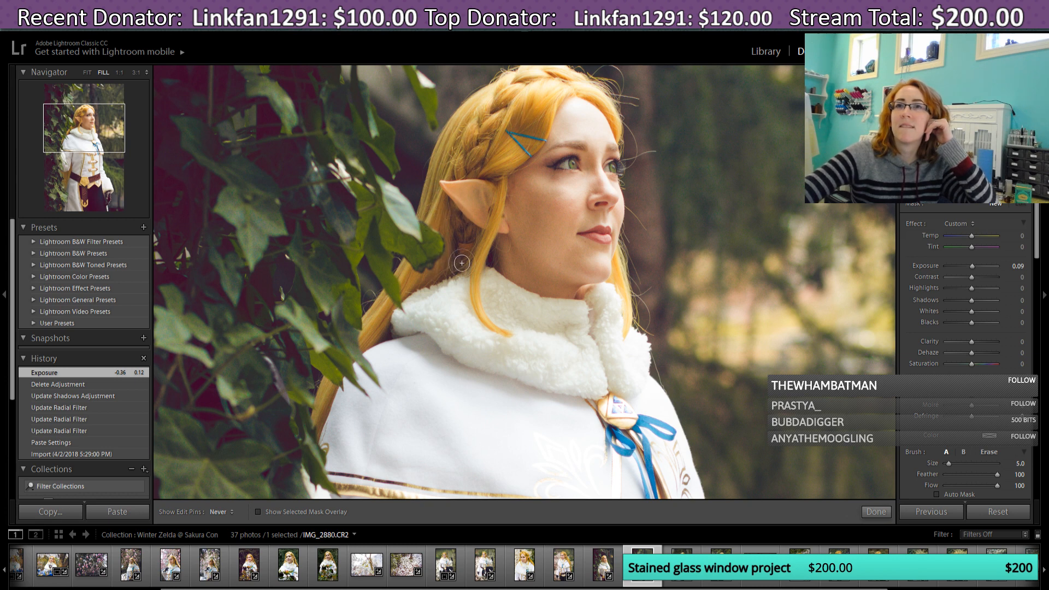
{"action": "left_click", "coordinate": [520, 192]}
{"action": "left_click_drag", "start_coordinate": [972, 266], "coordinate": [974, 267]}
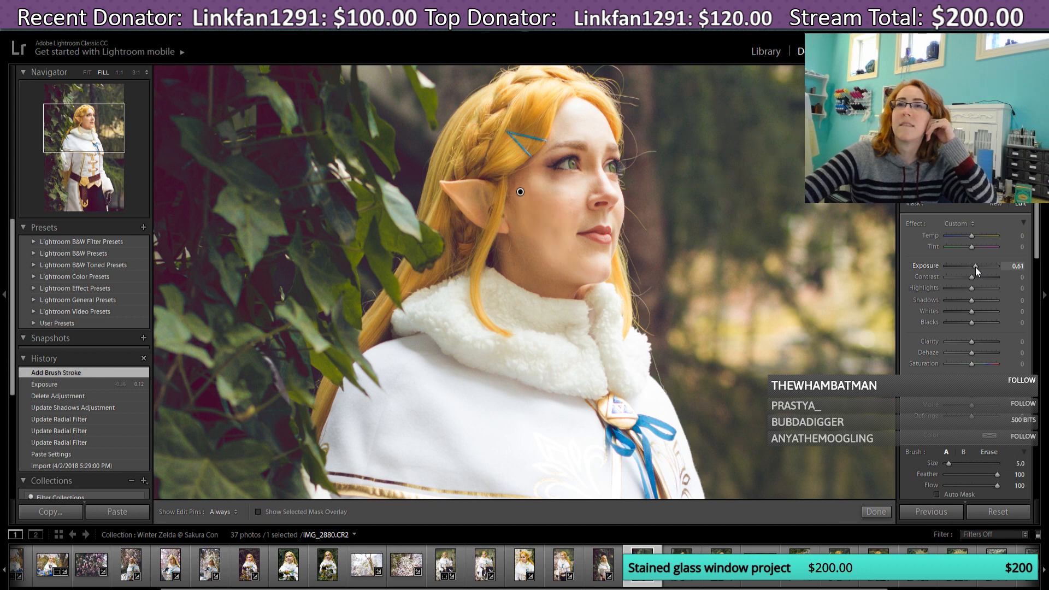
{"action": "left_click_drag", "start_coordinate": [975, 267], "coordinate": [985, 267]}
Step: Enlarge the brush, paint the face from the cheek up to the forehead, and lower the adjustment's Exposure to a subtle brightening
{"action": "scroll", "coordinate": [563, 219], "scroll_direction": "up", "scroll_amount": 3}
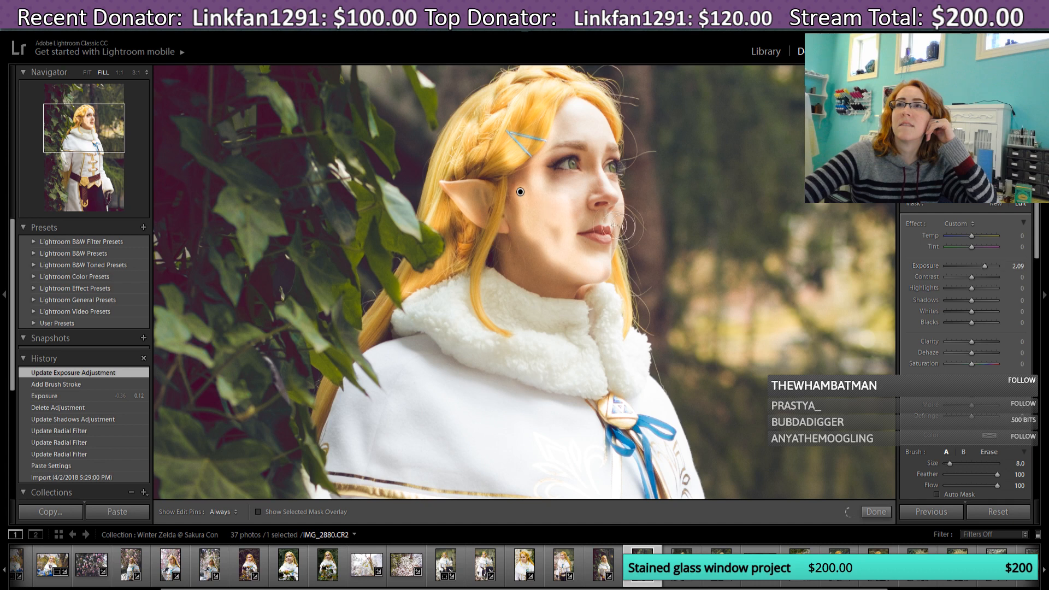
{"action": "scroll", "coordinate": [564, 218], "scroll_direction": "up", "scroll_amount": 2}
{"action": "mouse_move", "coordinate": [554, 219]}
{"action": "left_mouse_down"}
{"action": "mouse_move", "coordinate": [560, 242]}
{"action": "mouse_move", "coordinate": [528, 173]}
{"action": "mouse_move", "coordinate": [515, 221]}
{"action": "mouse_move", "coordinate": [568, 263]}
{"action": "mouse_move", "coordinate": [595, 267]}
{"action": "mouse_move", "coordinate": [563, 257]}
{"action": "mouse_move", "coordinate": [474, 183]}
{"action": "mouse_move", "coordinate": [464, 193]}
{"action": "mouse_move", "coordinate": [493, 162]}
{"action": "mouse_move", "coordinate": [516, 99]}
{"action": "mouse_move", "coordinate": [531, 99]}
{"action": "mouse_move", "coordinate": [487, 115]}
{"action": "mouse_move", "coordinate": [457, 155]}
{"action": "mouse_move", "coordinate": [483, 131]}
{"action": "mouse_move", "coordinate": [508, 127]}
{"action": "mouse_move", "coordinate": [517, 141]}
{"action": "mouse_move", "coordinate": [525, 122]}
{"action": "mouse_move", "coordinate": [520, 149]}
{"action": "mouse_move", "coordinate": [535, 107]}
{"action": "mouse_move", "coordinate": [557, 113]}
{"action": "left_mouse_up"}
{"action": "left_click_drag", "start_coordinate": [984, 268], "coordinate": [973, 267]}
{"action": "left_click", "coordinate": [876, 512]}
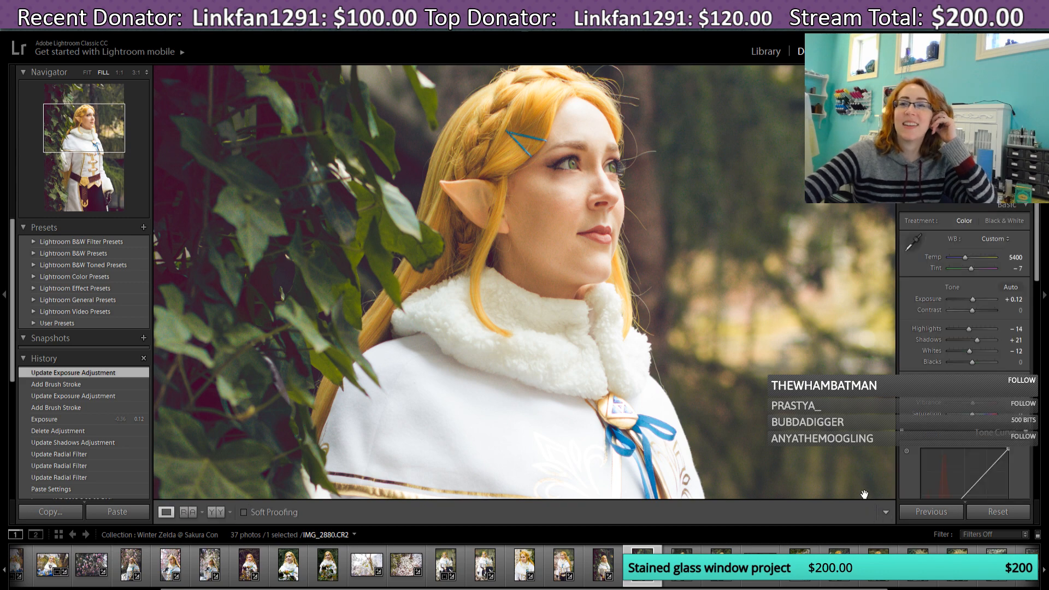
Step: Move the lower point of IMG_2880.CR2's red channel tone curve slightly down toward the shadows, to about 13 / 17 %
{"action": "left_click", "coordinate": [90, 71]}
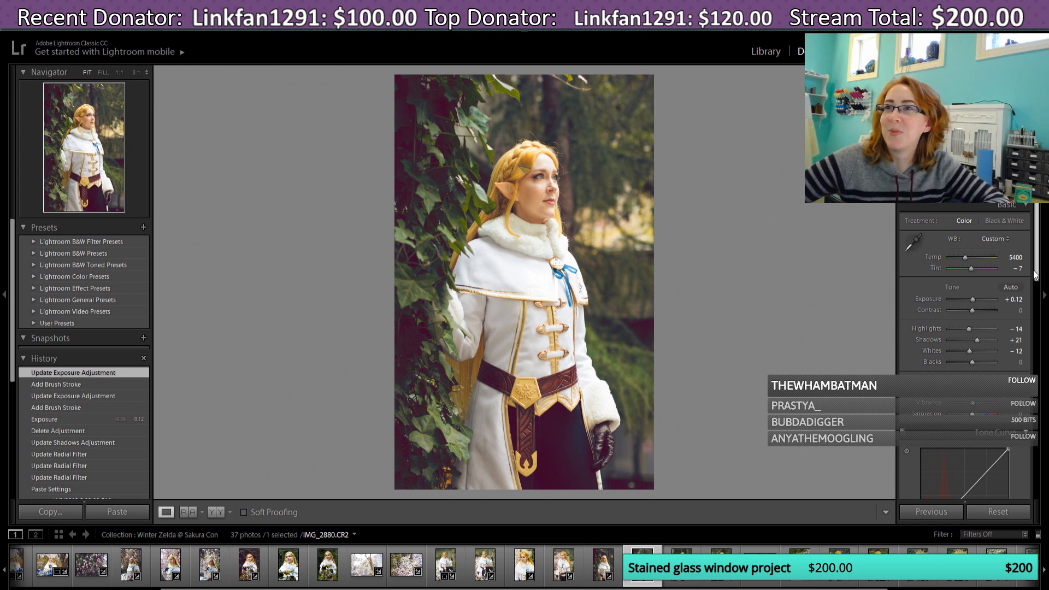
{"action": "scroll", "coordinate": [1040, 283], "scroll_direction": "down", "scroll_amount": 1}
{"action": "left_click_drag", "start_coordinate": [1040, 283], "coordinate": [1041, 295]}
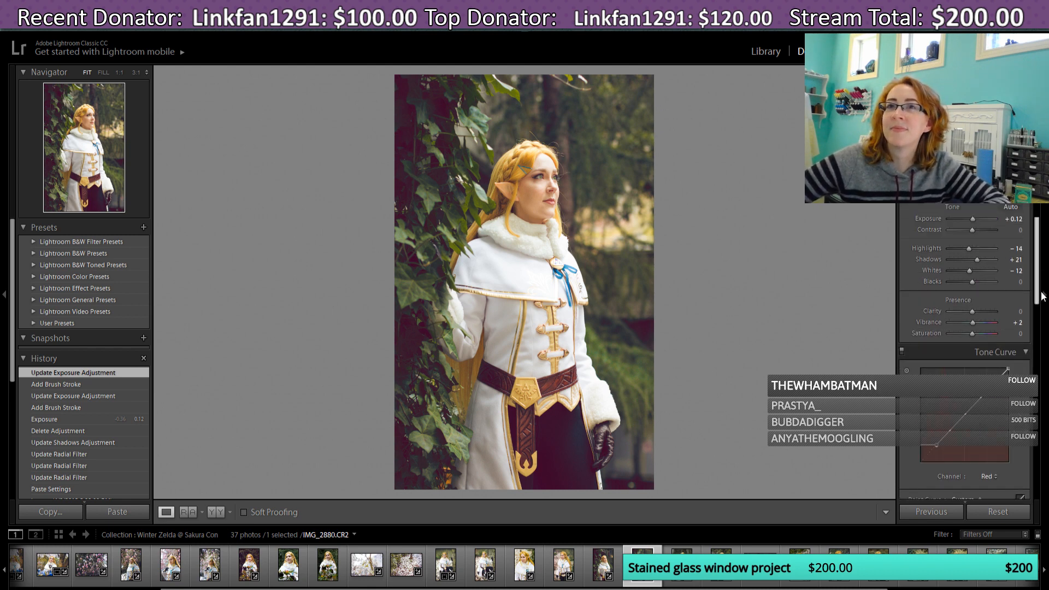
{"action": "left_click_drag", "start_coordinate": [937, 445], "coordinate": [934, 447]}
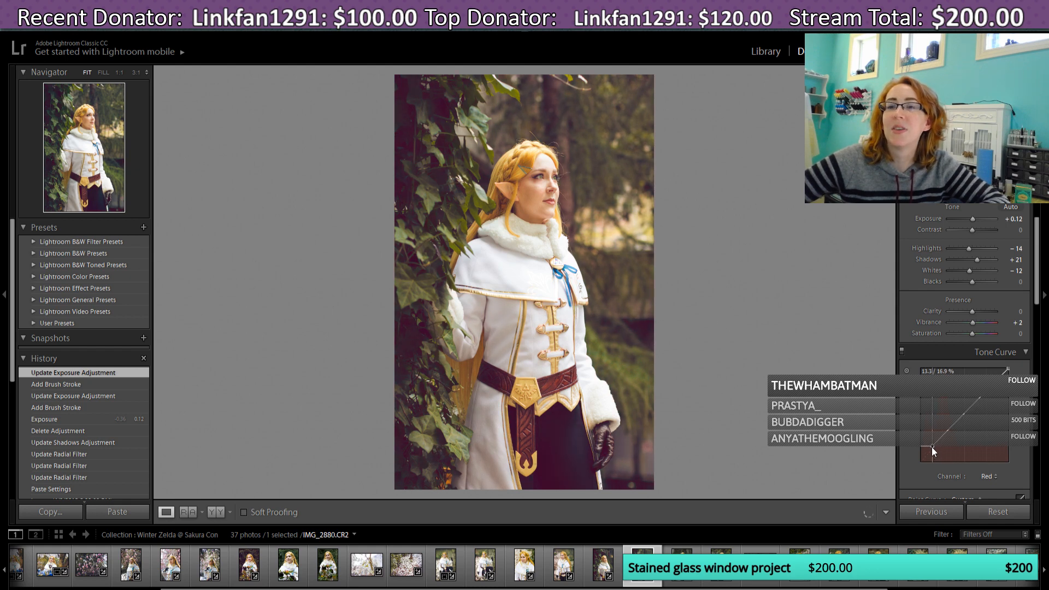
{"action": "left_click_drag", "start_coordinate": [933, 447], "coordinate": [933, 448]}
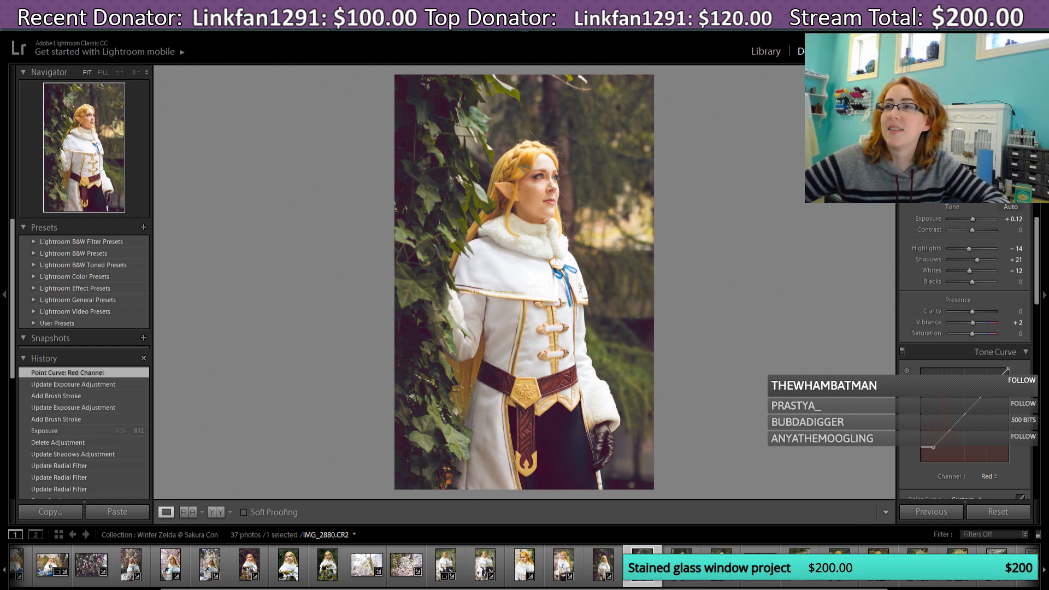
Step: Set the Shadows of the radial filter over the face in IMG_2880.CR2 to 46 and finish the local adjustment
{"action": "left_click_drag", "start_coordinate": [1037, 302], "coordinate": [1036, 326]}
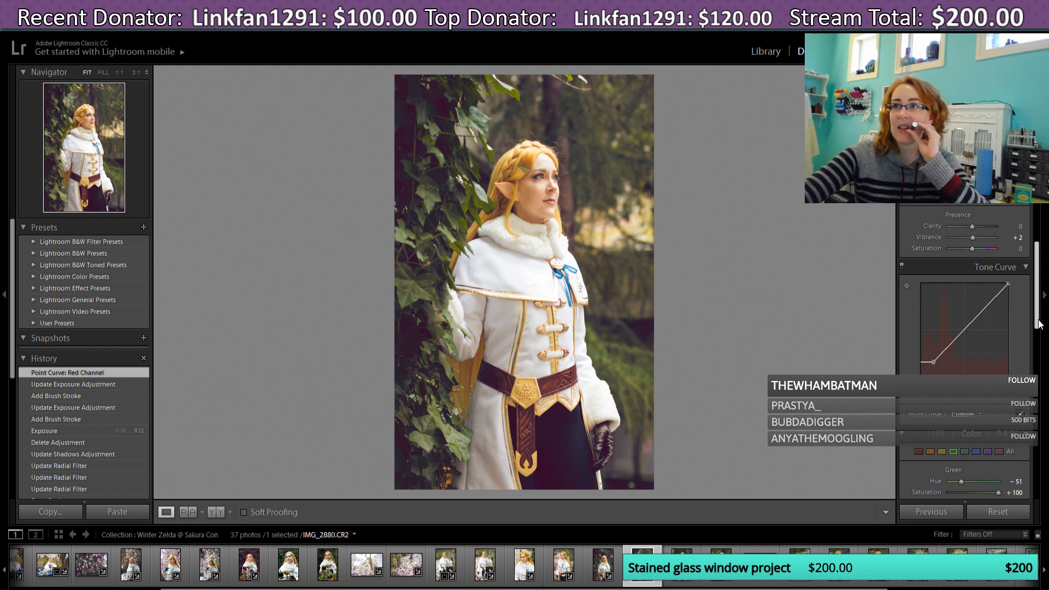
{"action": "scroll", "coordinate": [991, 481], "scroll_direction": "down", "scroll_amount": 5}
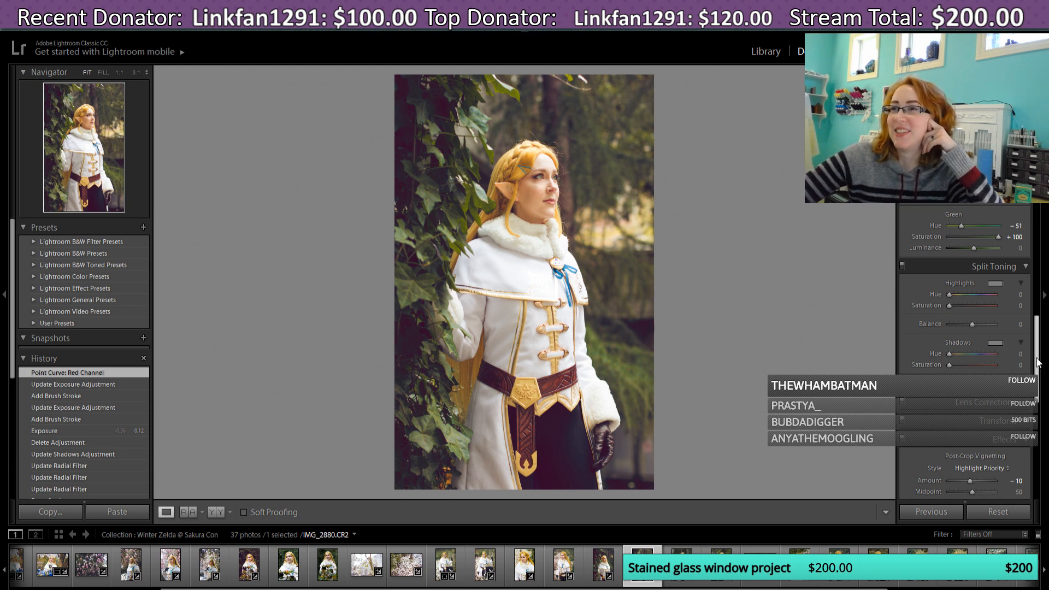
{"action": "left_click_drag", "start_coordinate": [1035, 375], "coordinate": [1048, 248]}
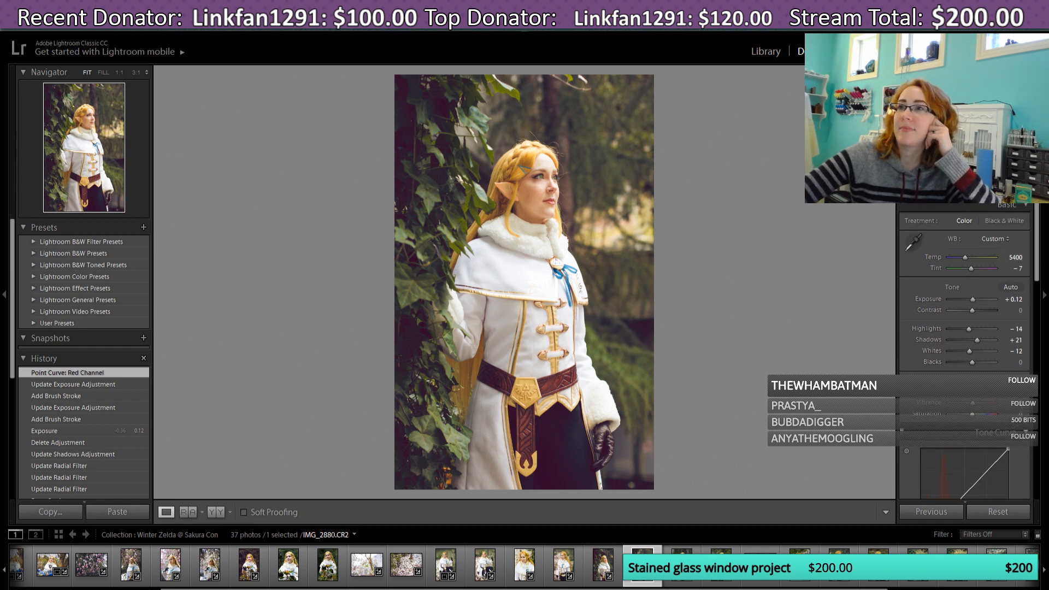
{"action": "key", "text": "q"}
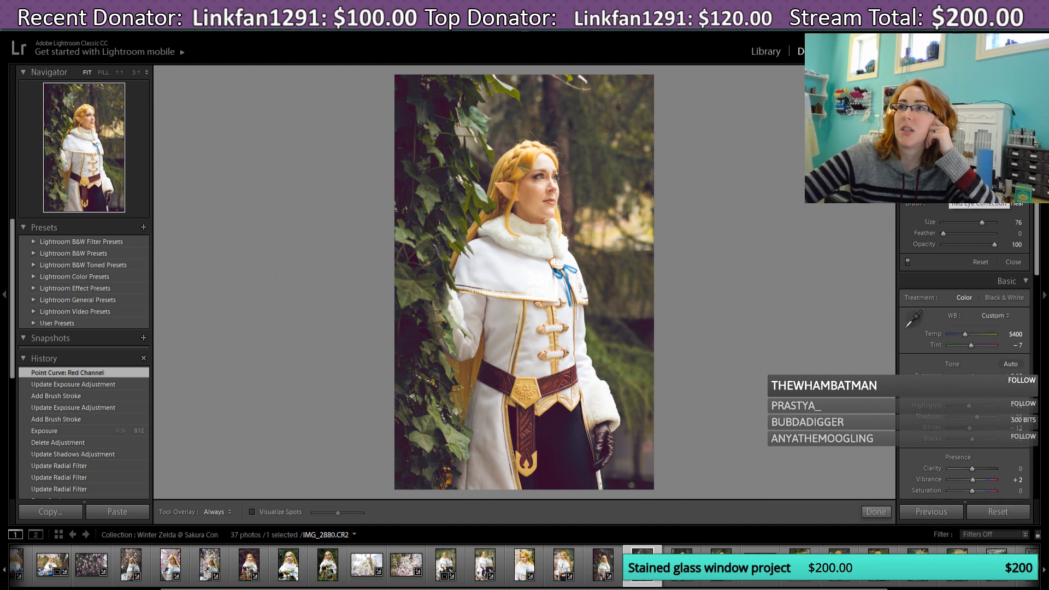
{"action": "key", "text": "k"}
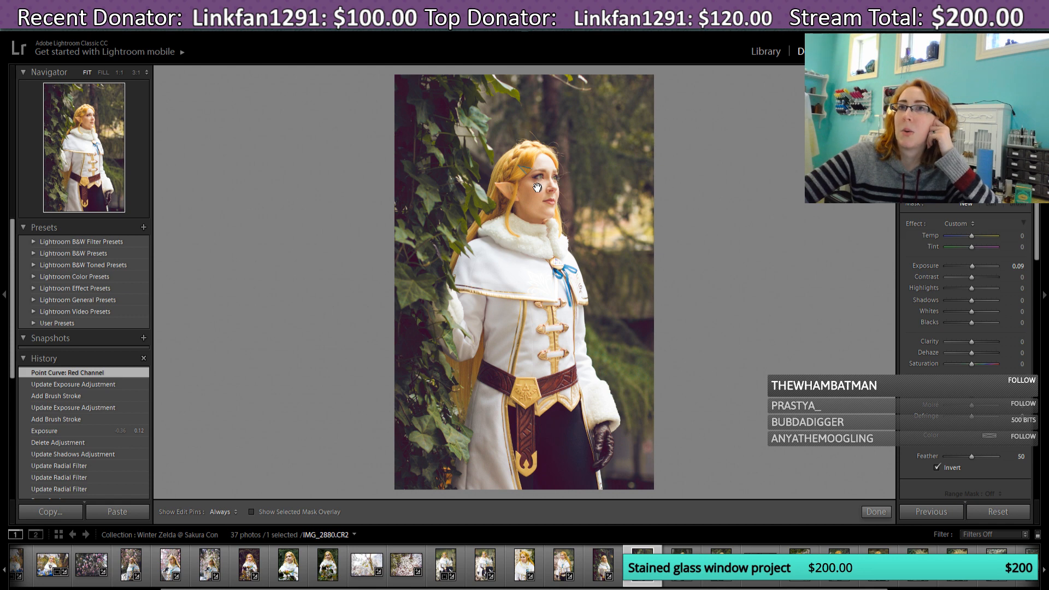
{"action": "left_click", "coordinate": [537, 188]}
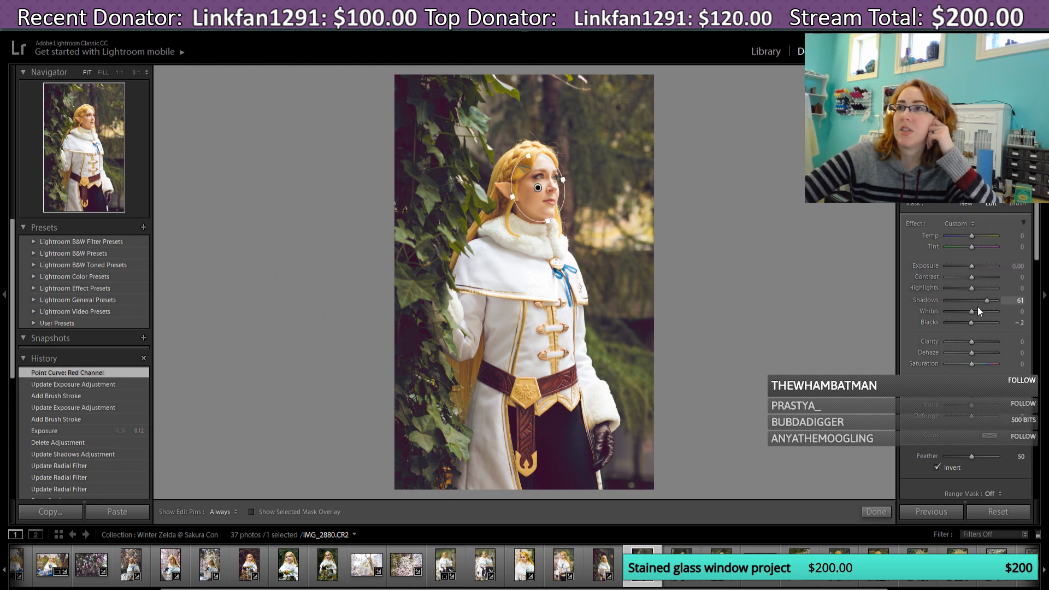
{"action": "left_click_drag", "start_coordinate": [984, 300], "coordinate": [979, 300]}
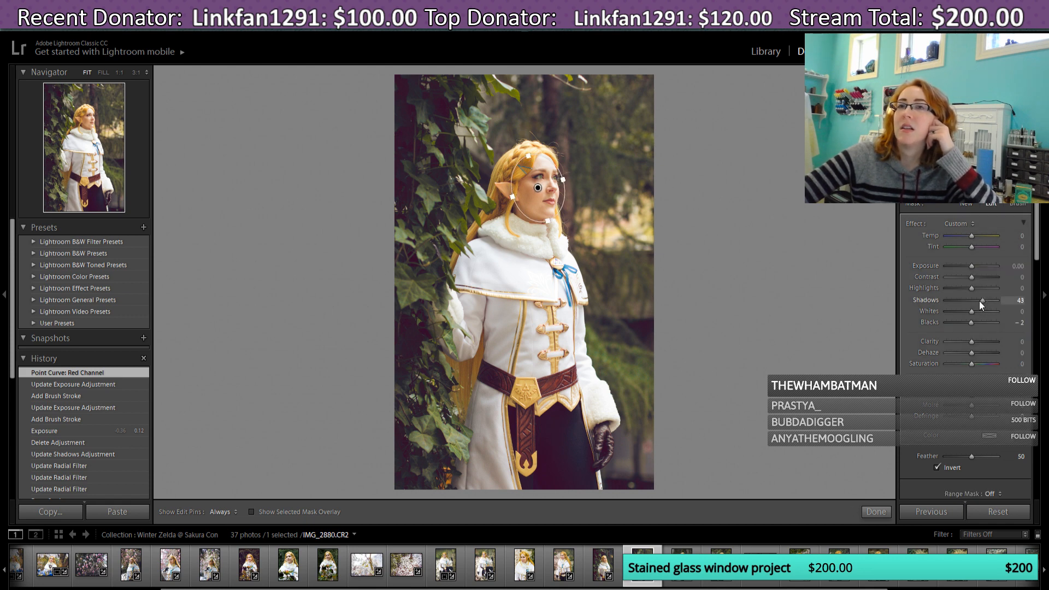
{"action": "mouse_move", "coordinate": [979, 300]}
{"action": "left_mouse_down"}
{"action": "mouse_move", "coordinate": [967, 304]}
{"action": "mouse_move", "coordinate": [985, 301]}
{"action": "left_mouse_up"}
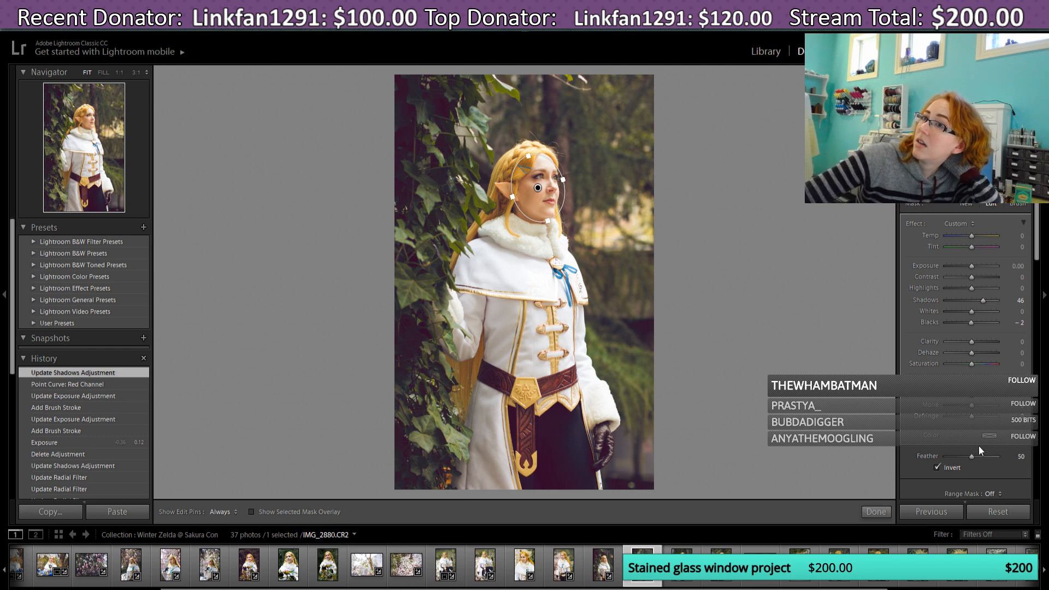
{"action": "left_click", "coordinate": [887, 514]}
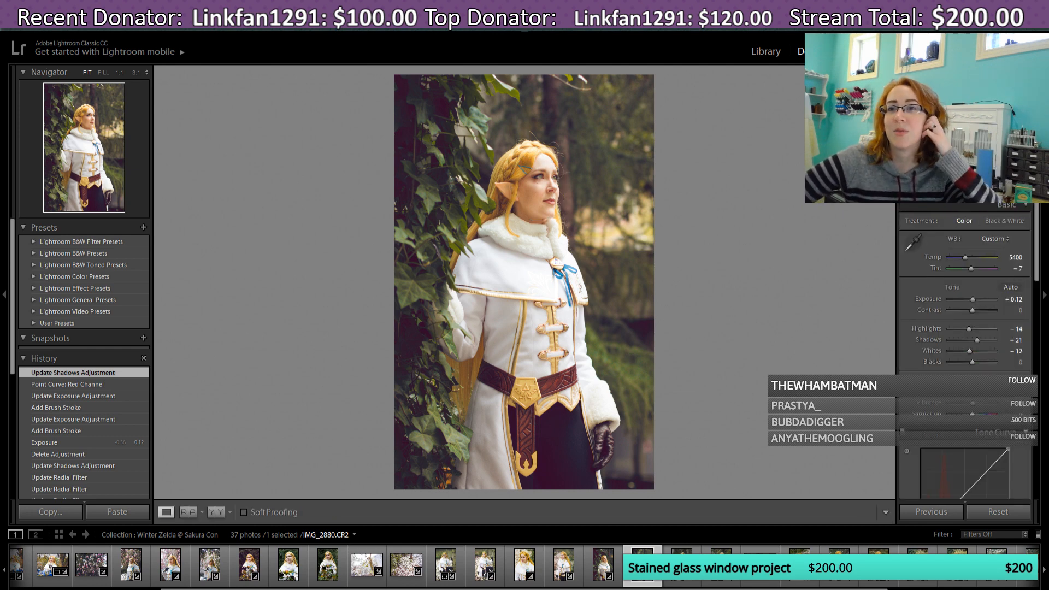
Step: Compare IMG_2880.CR2 with IMG_2893.CR2 and IMG_2866.CR2, and browse the remaining portraits in the collection
{"action": "key", "text": "Right"}
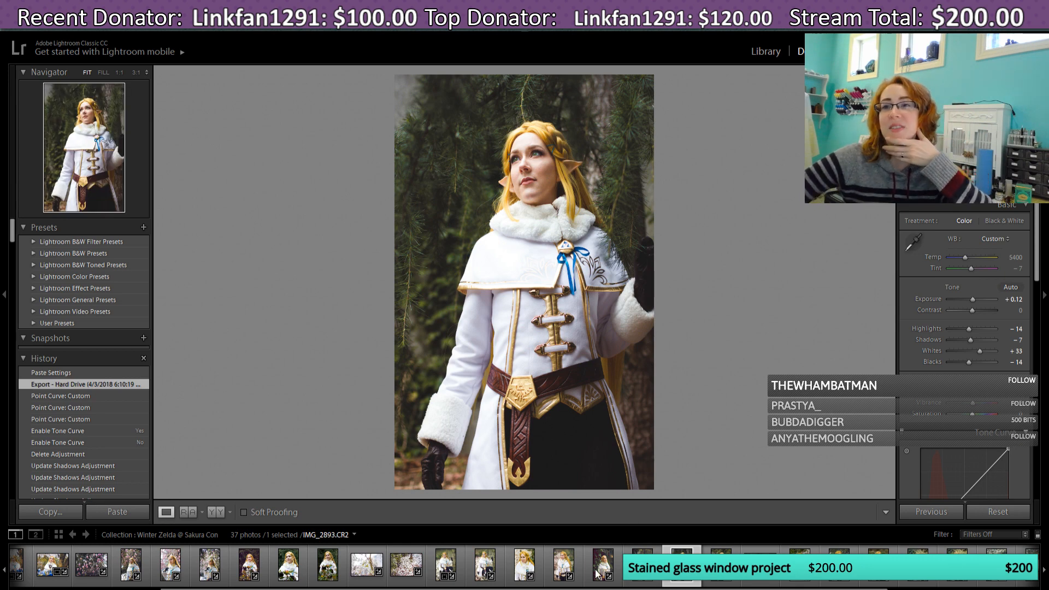
{"action": "key", "text": "Left"}
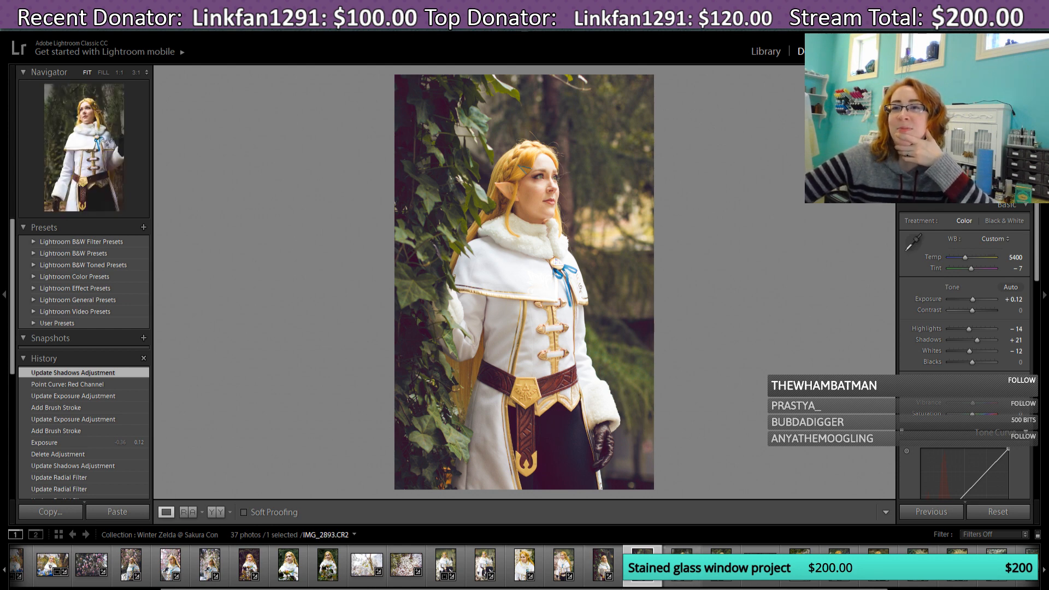
{"action": "left_click", "coordinate": [682, 560]}
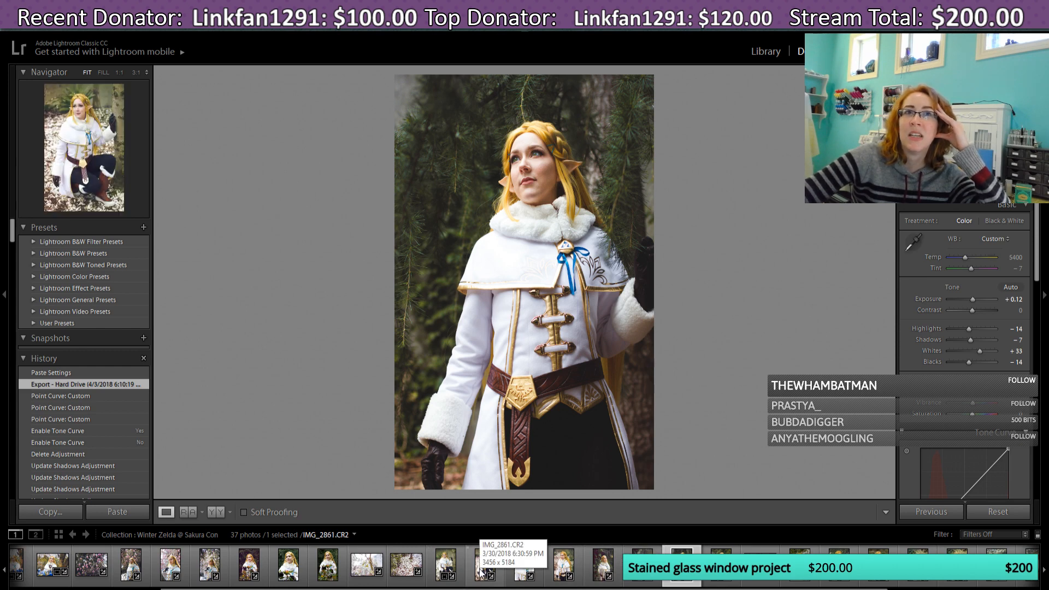
{"action": "left_click", "coordinate": [563, 570]}
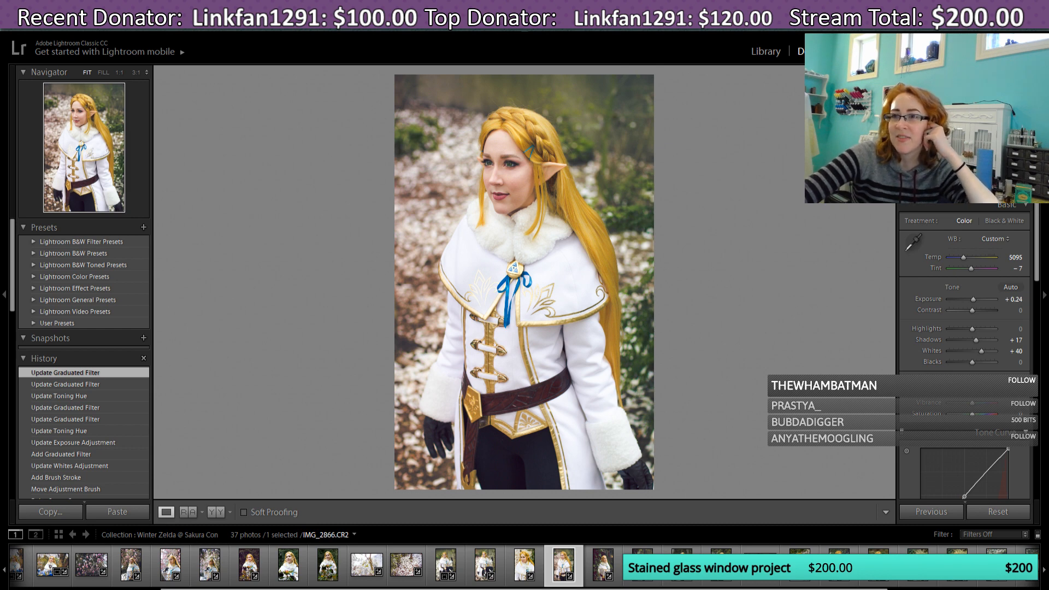
{"action": "scroll", "coordinate": [382, 566], "scroll_direction": "up", "scroll_amount": 5}
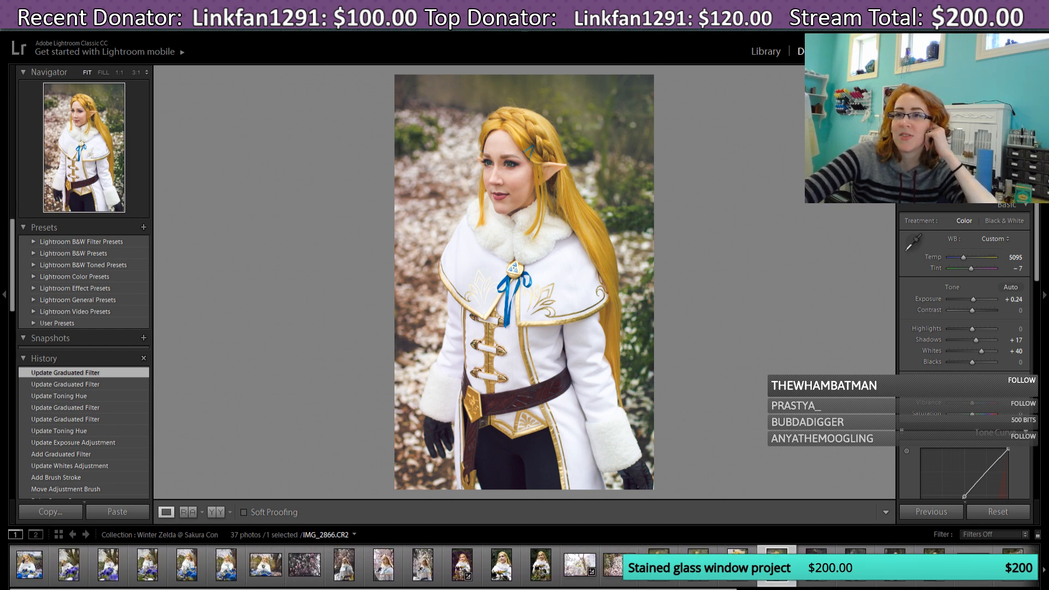
{"action": "scroll", "coordinate": [383, 565], "scroll_direction": "down", "scroll_amount": 2}
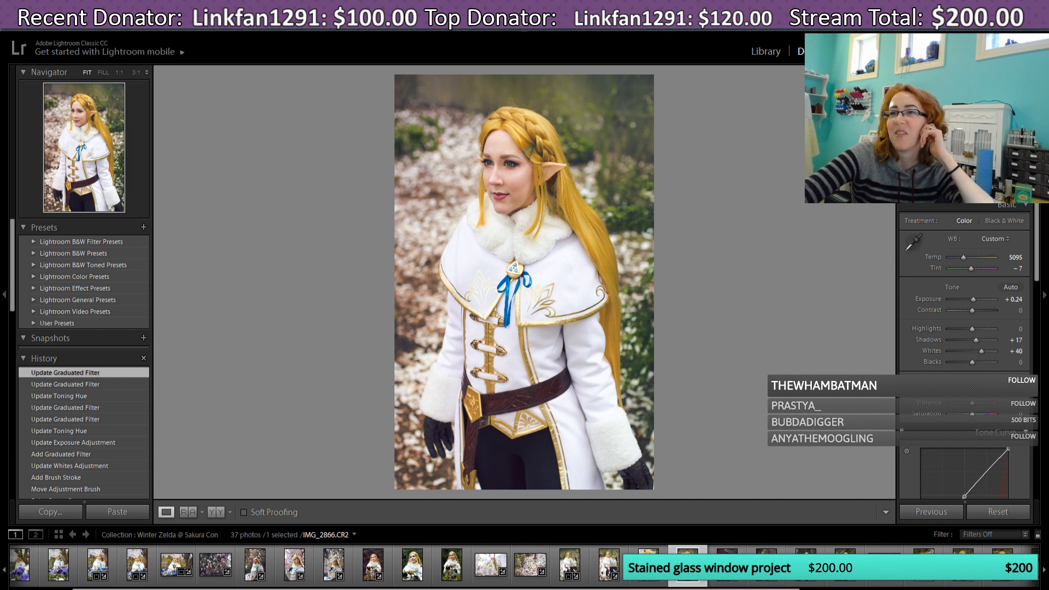
{"action": "scroll", "coordinate": [925, 566], "scroll_direction": "down", "scroll_amount": 5}
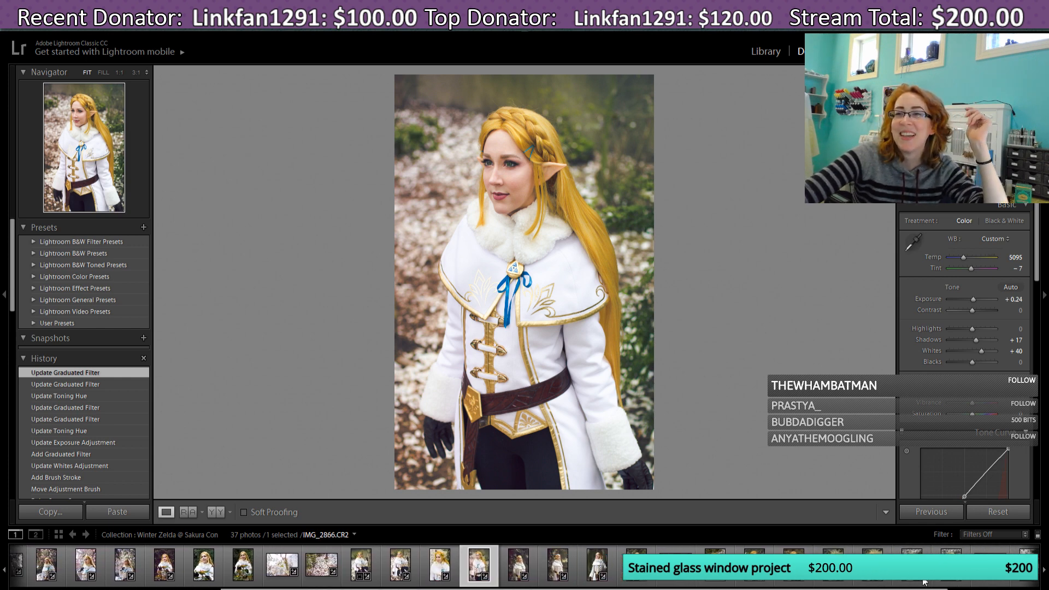
{"action": "scroll", "coordinate": [925, 566], "scroll_direction": "down", "scroll_amount": 3}
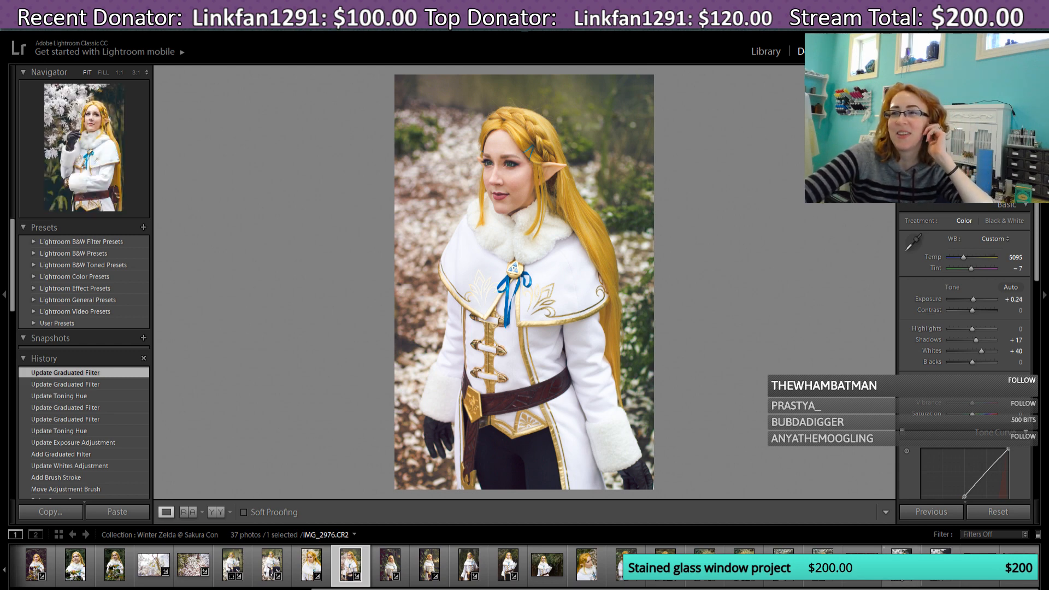
{"action": "left_click", "coordinate": [783, 562]}
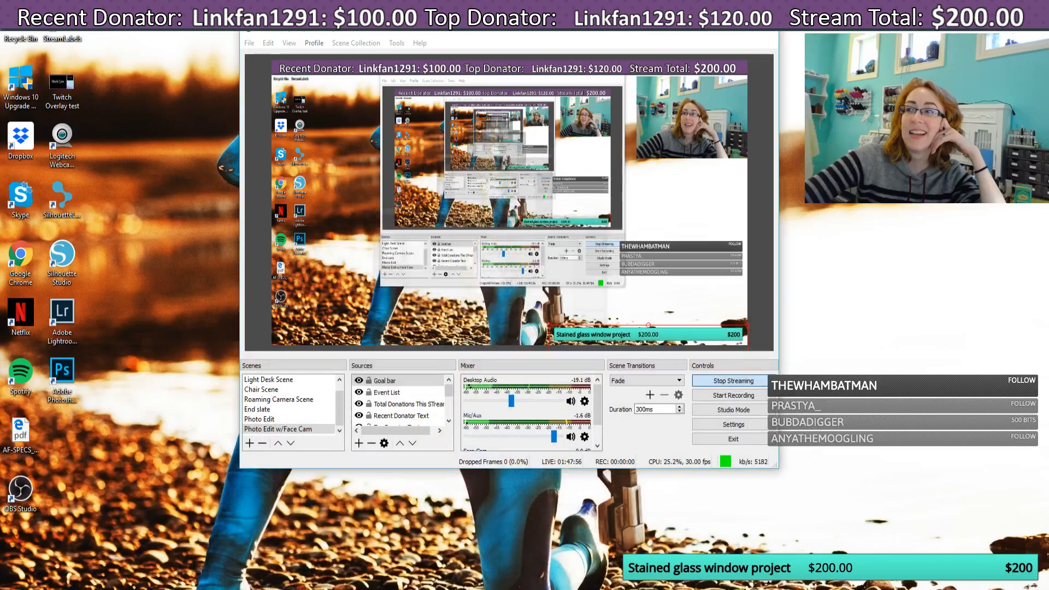
Step: Switch from the photo editing scene to the End slate scene in OBS Studio to close the stream
{"action": "left_click", "coordinate": [985, 7]}
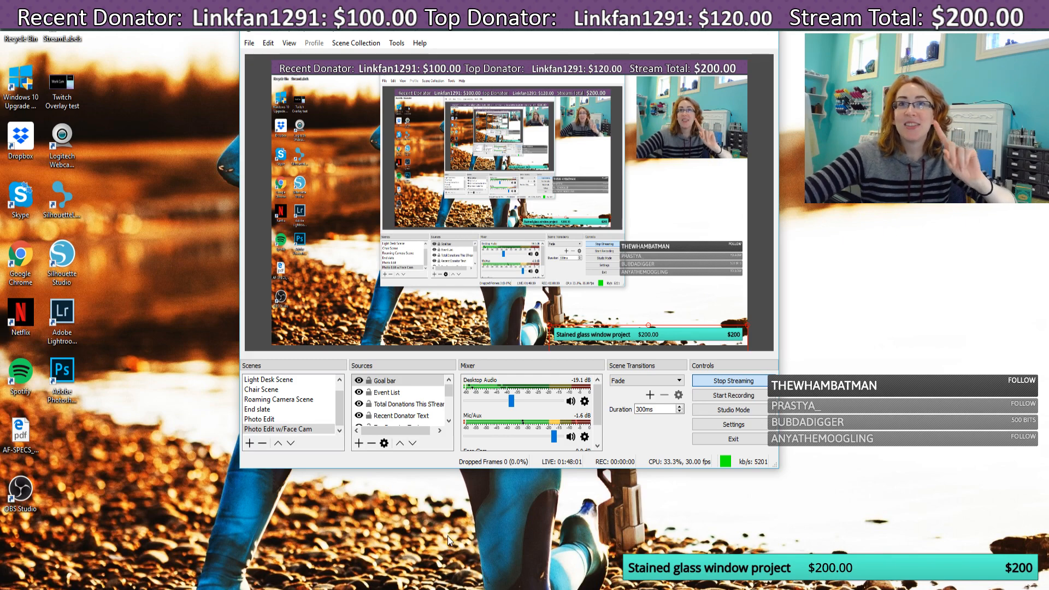
{"action": "key", "text": "alt+Tab"}
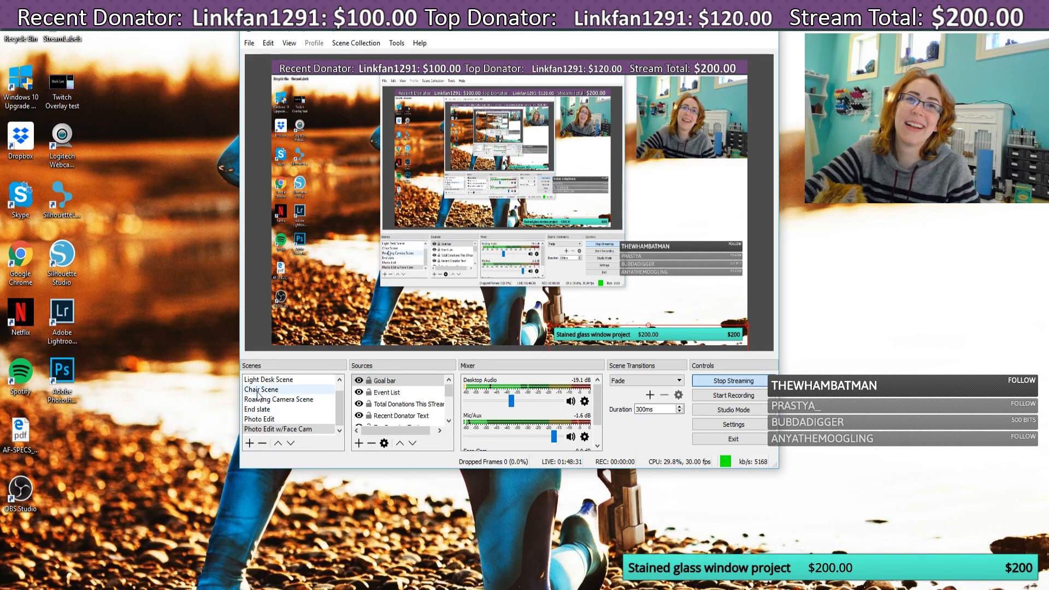
{"action": "left_click", "coordinate": [258, 409]}
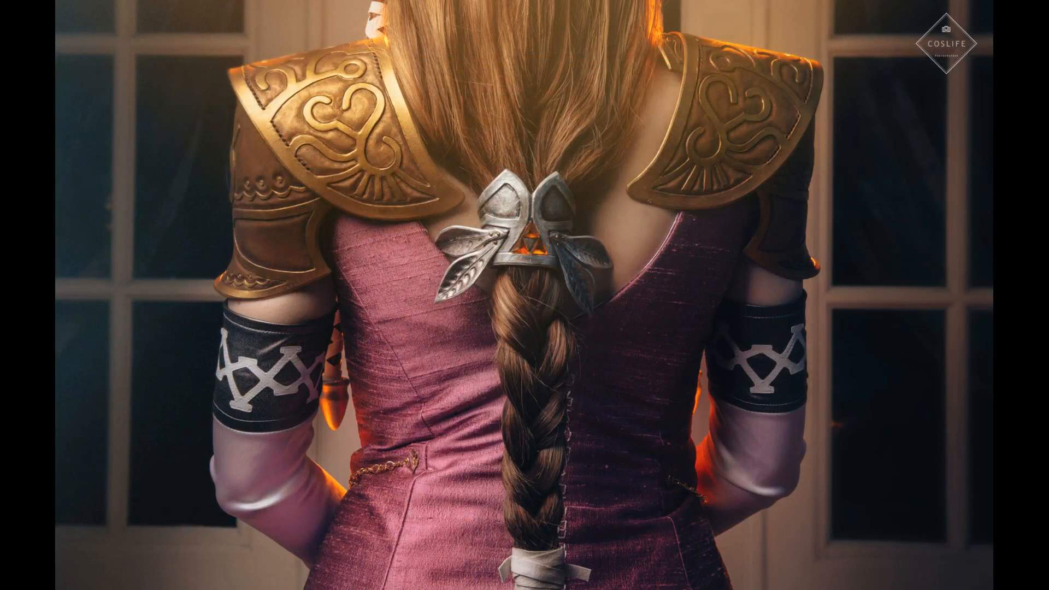